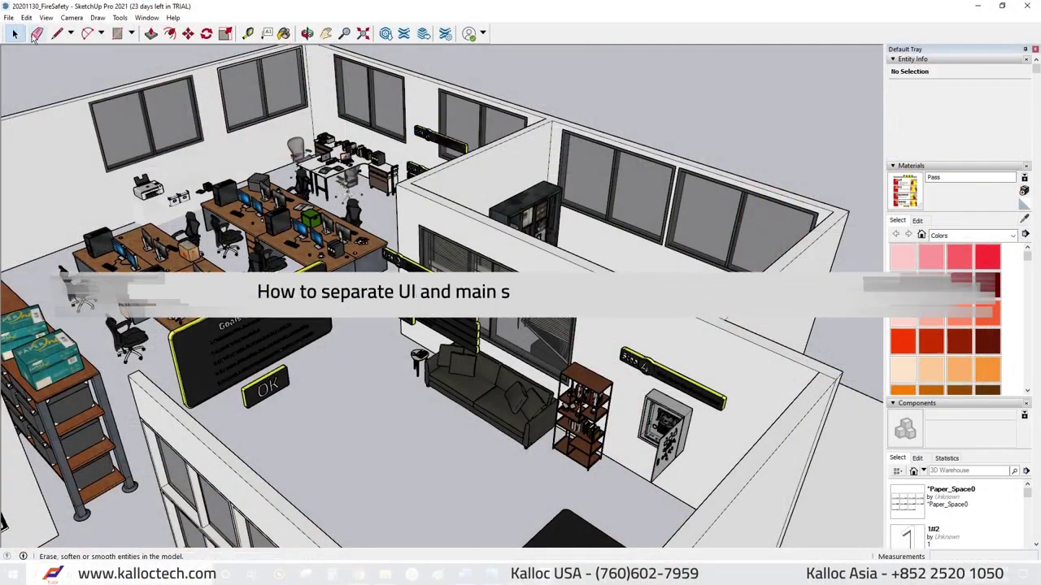
Save a copy named 20201208_FireSafety_MainRoom as a SketchUp Version 2019 (*.skp) file.
{"action": "left_click", "coordinate": [8, 17]}
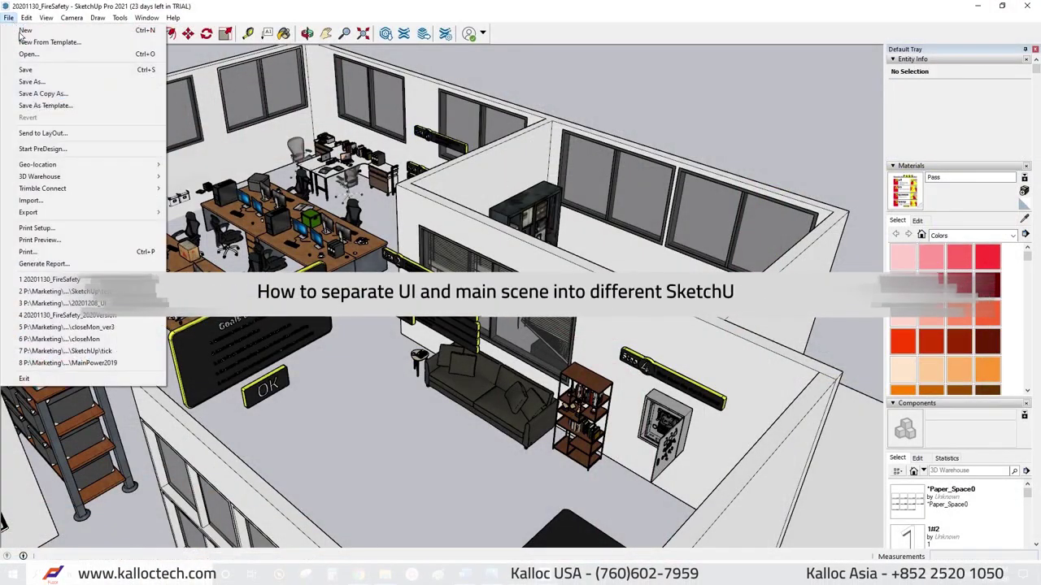
{"action": "left_click", "coordinate": [52, 82]}
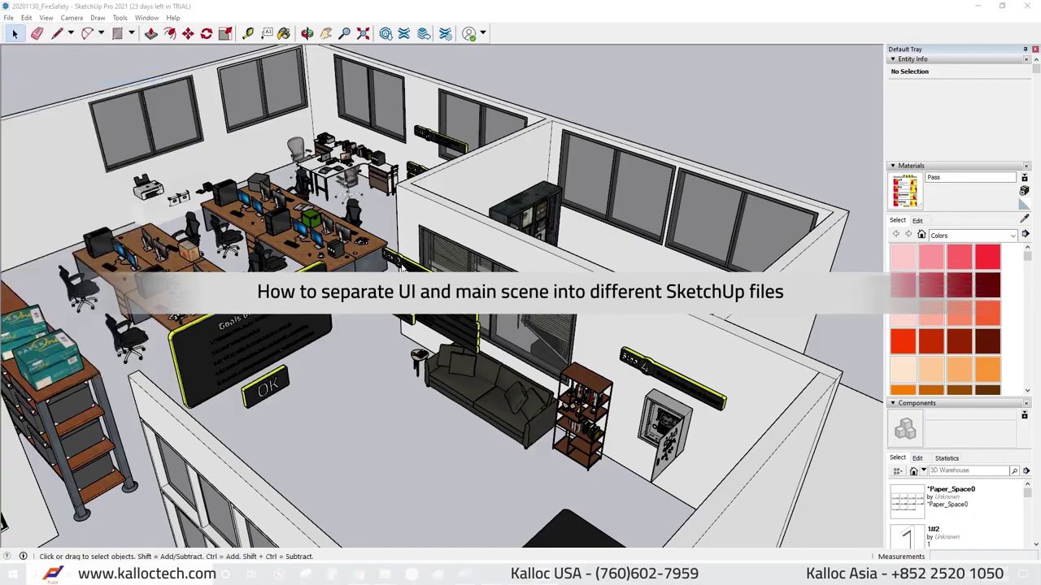
{"action": "left_click_drag", "start_coordinate": [265, 37], "coordinate": [281, 48]}
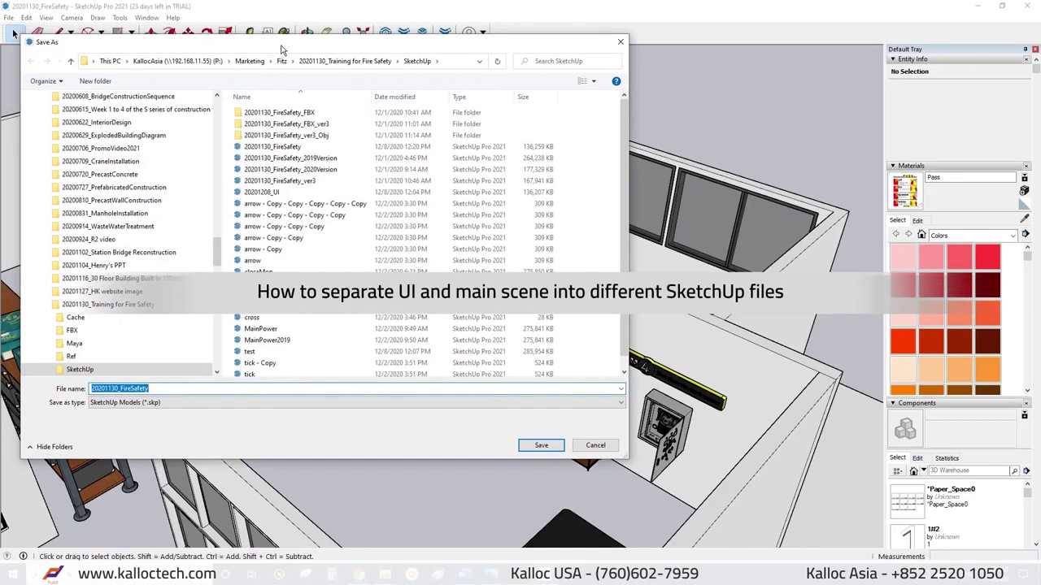
{"action": "left_click", "coordinate": [161, 403]}
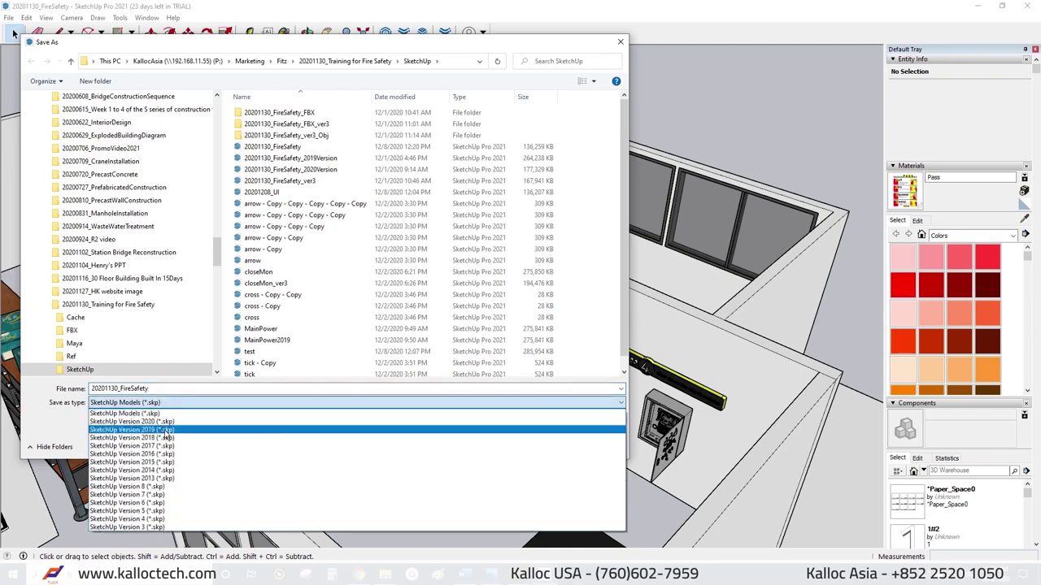
{"action": "left_click", "coordinate": [122, 452]}
{"action": "key", "text": "Return"}
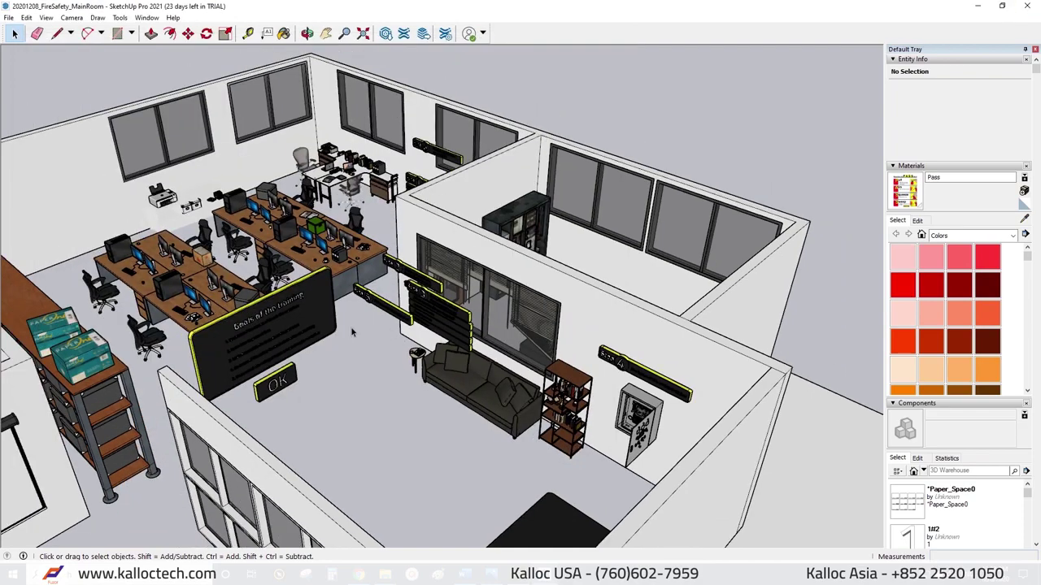
Erase the room geometry, leaving only the training UI panels.
{"action": "mouse_move", "coordinate": [372, 323]}
{"action": "middle_mouse_down"}
{"action": "mouse_move", "coordinate": [422, 334]}
{"action": "mouse_move", "coordinate": [606, 315]}
{"action": "mouse_move", "coordinate": [469, 154]}
{"action": "middle_mouse_up"}
{"action": "left_click", "coordinate": [398, 301]}
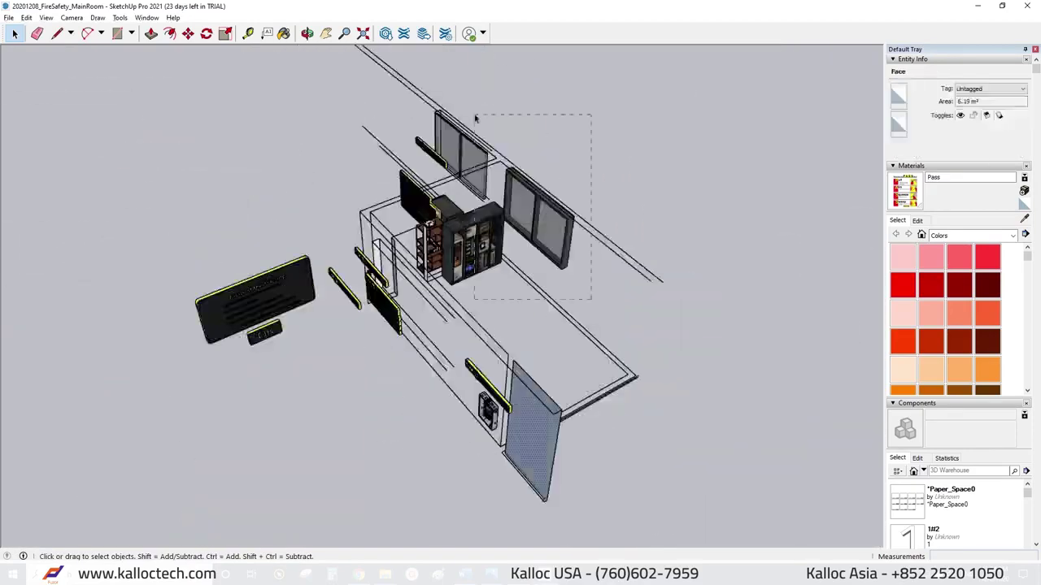
{"action": "key", "text": "e"}
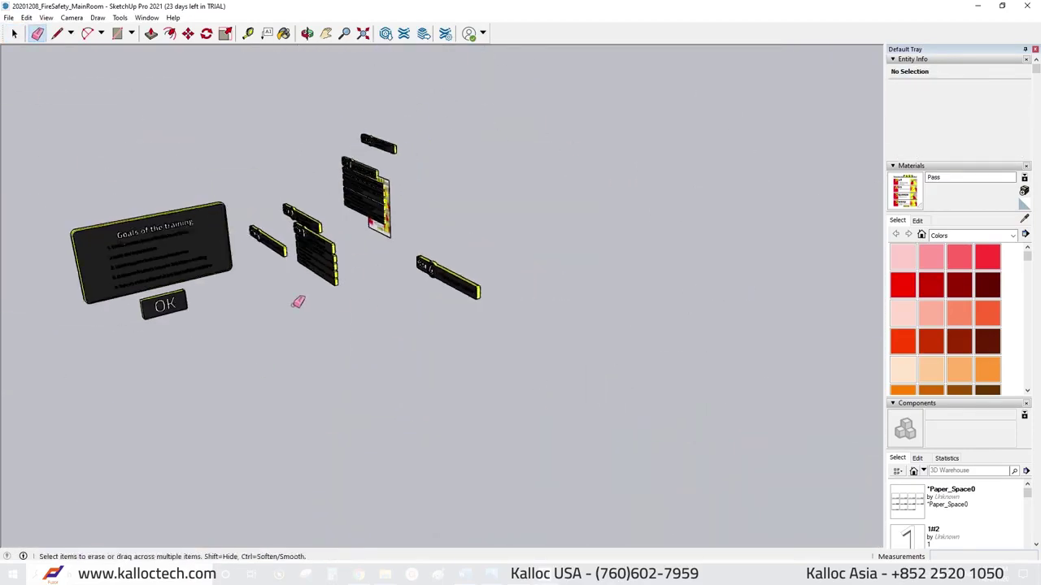
{"action": "middle_click_drag", "start_coordinate": [301, 315], "coordinate": [386, 361]}
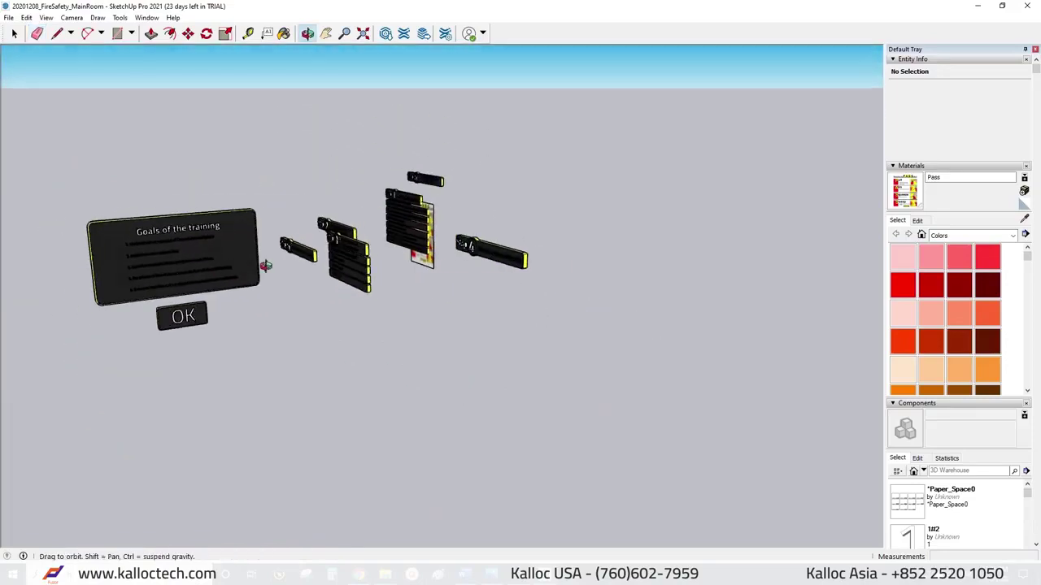
Save the UI-only model as a separate SketchUp Version 2019 file.
{"action": "left_click", "coordinate": [8, 17]}
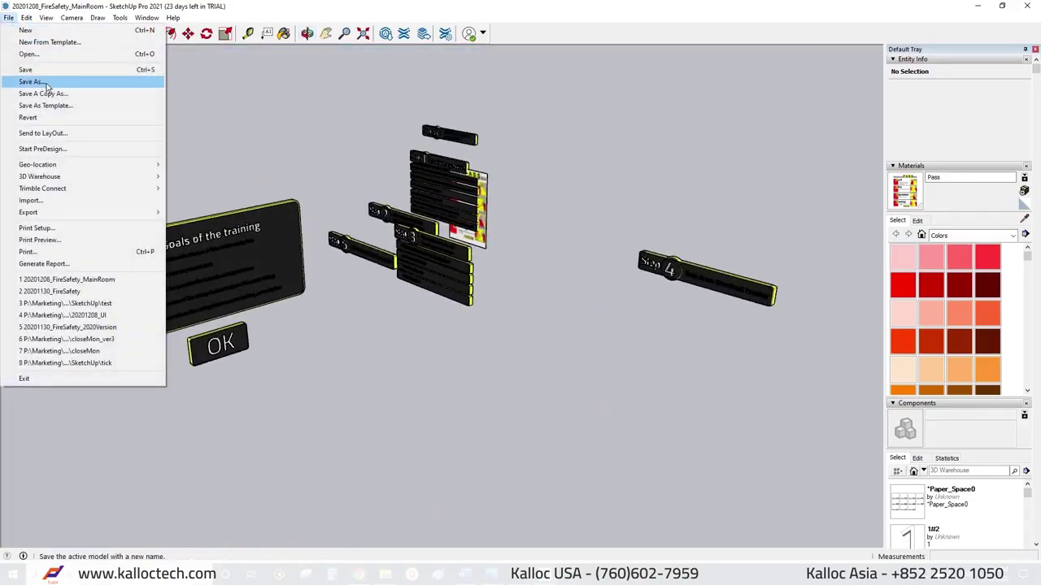
{"action": "left_click", "coordinate": [49, 85]}
{"action": "left_click", "coordinate": [162, 403]}
{"action": "left_click", "coordinate": [158, 430]}
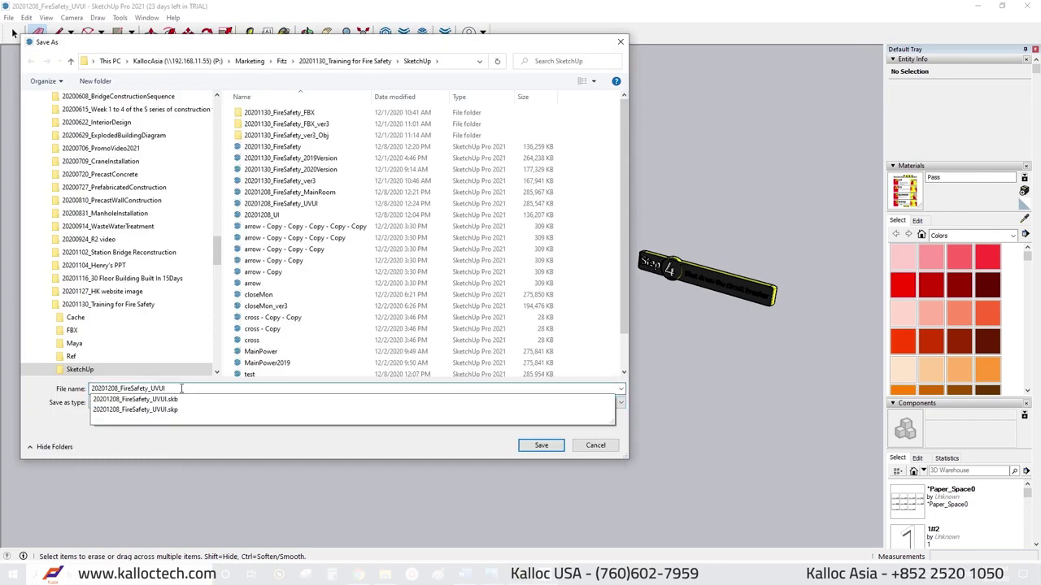
{"action": "left_click", "coordinate": [536, 446]}
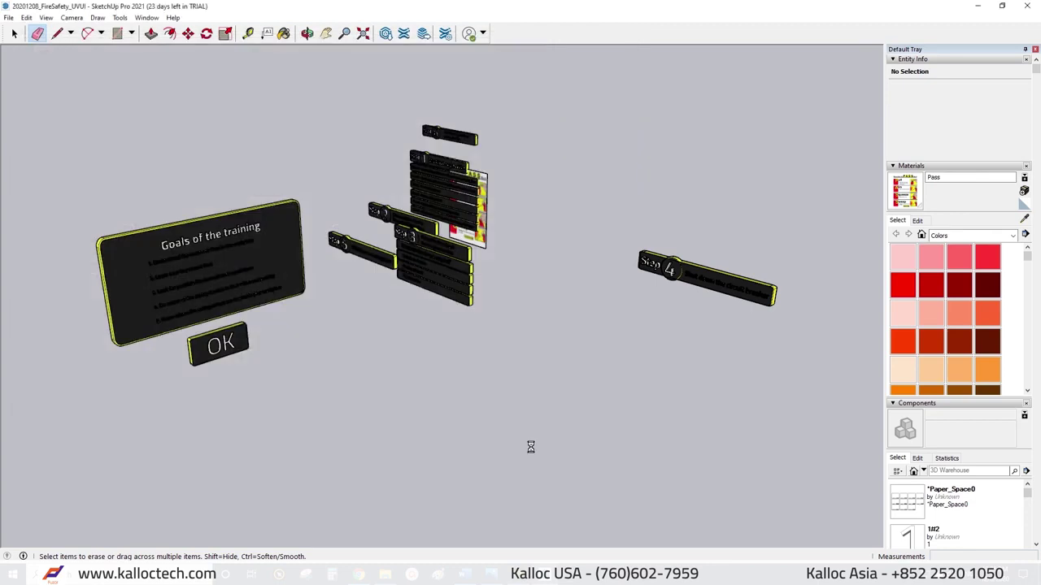
{"action": "left_click", "coordinate": [28, 54]}
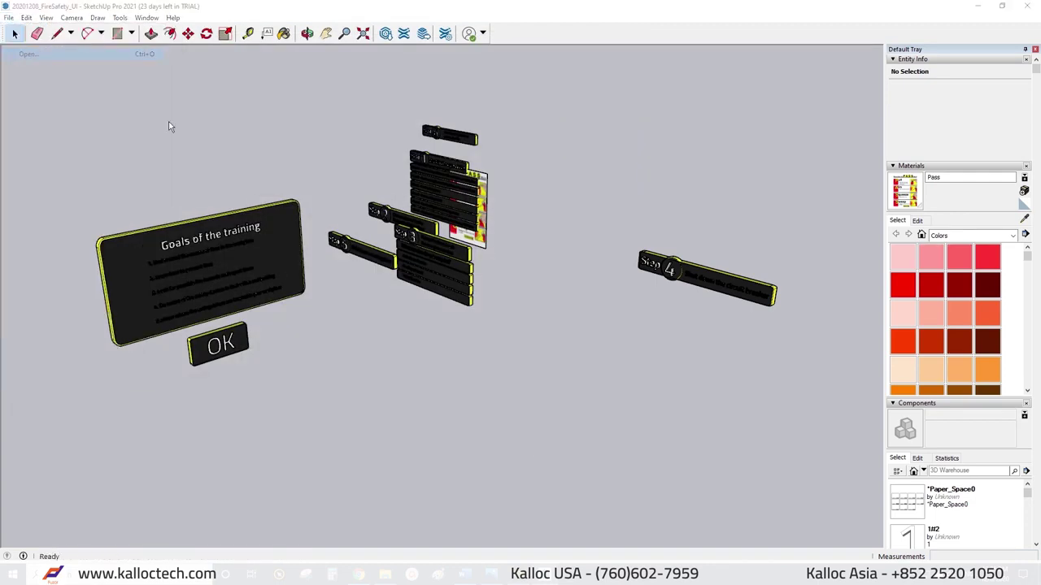
Reopen the MainRoom model, resave it in an older SketchUp version, and close SketchUp.
{"action": "double_click", "coordinate": [294, 191]}
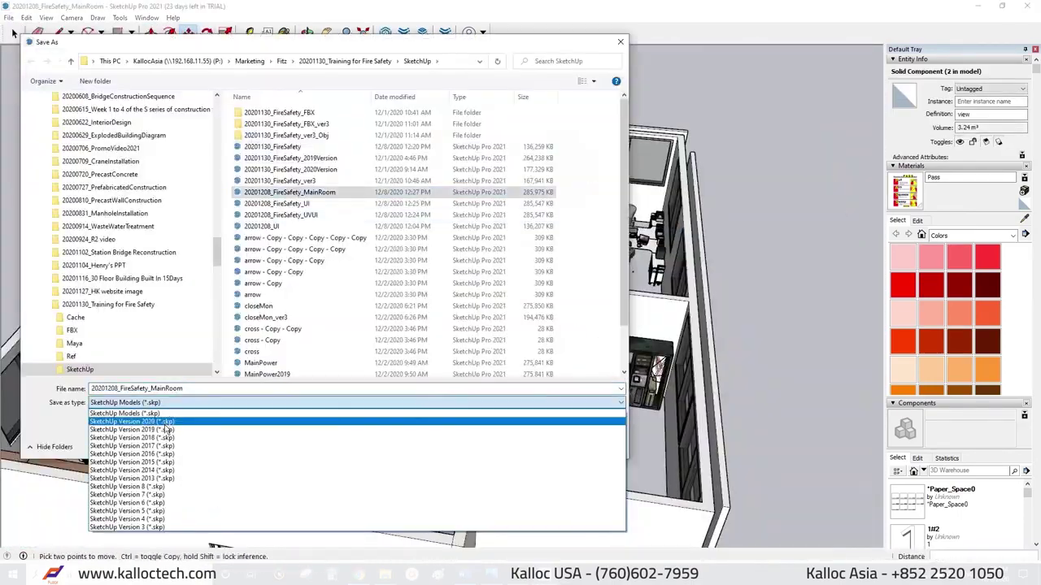
{"action": "left_click", "coordinate": [165, 430]}
{"action": "left_click", "coordinate": [542, 449]}
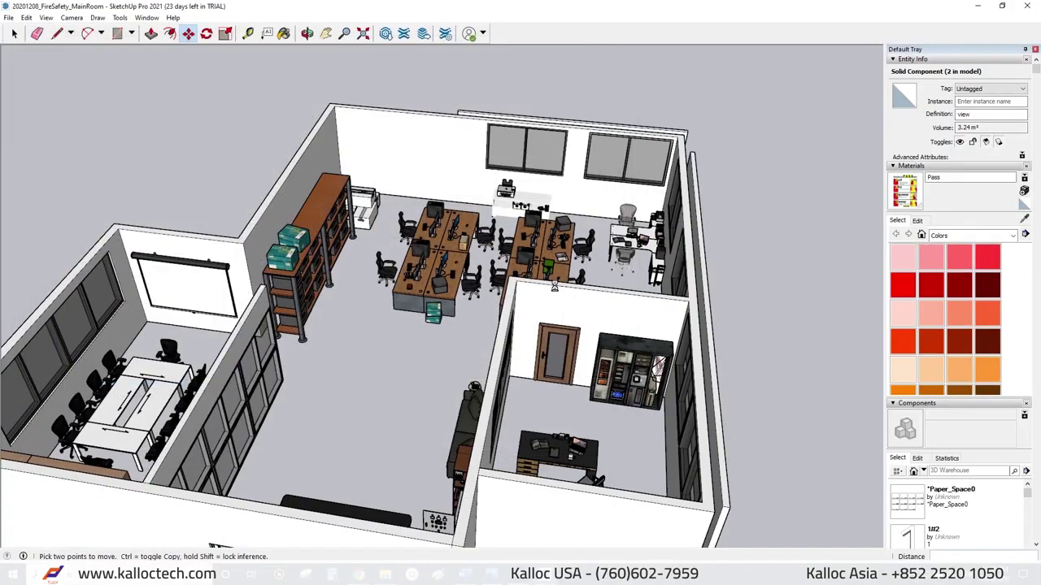
{"action": "left_click", "coordinate": [1031, 7]}
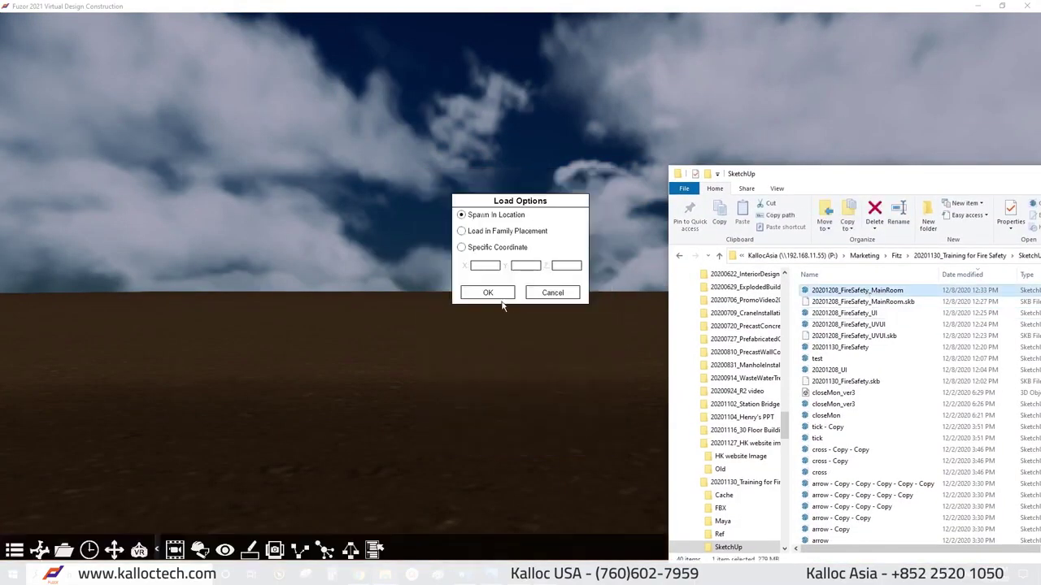
Import the MainRoom and UI models into Fuzor with Spawn in Location.
{"action": "left_click", "coordinate": [488, 290]}
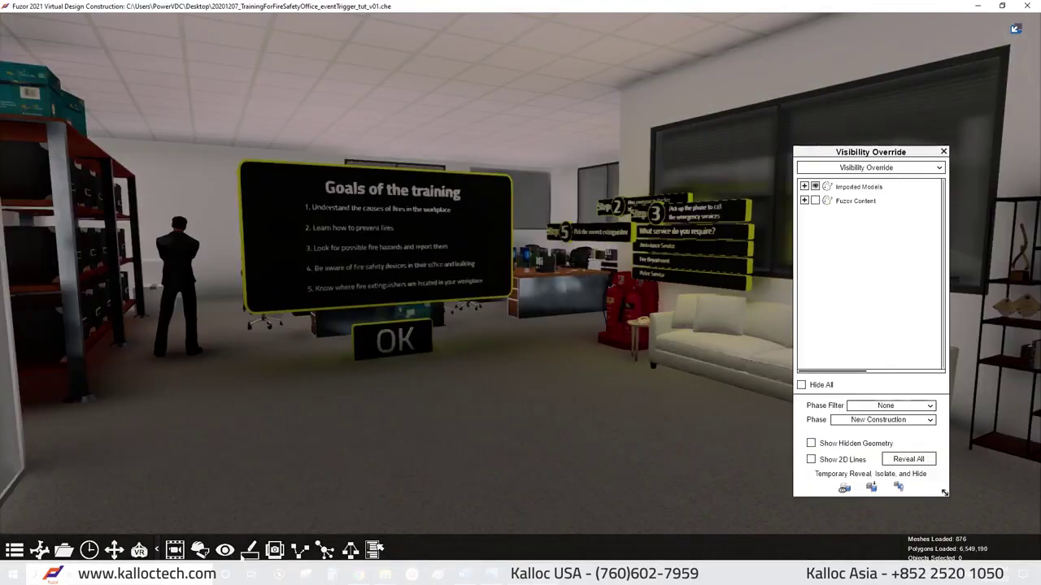
Toggle MainRoom off and on and inspect the 20201208_FireSafety_UI model's items.
{"action": "left_click", "coordinate": [803, 186]}
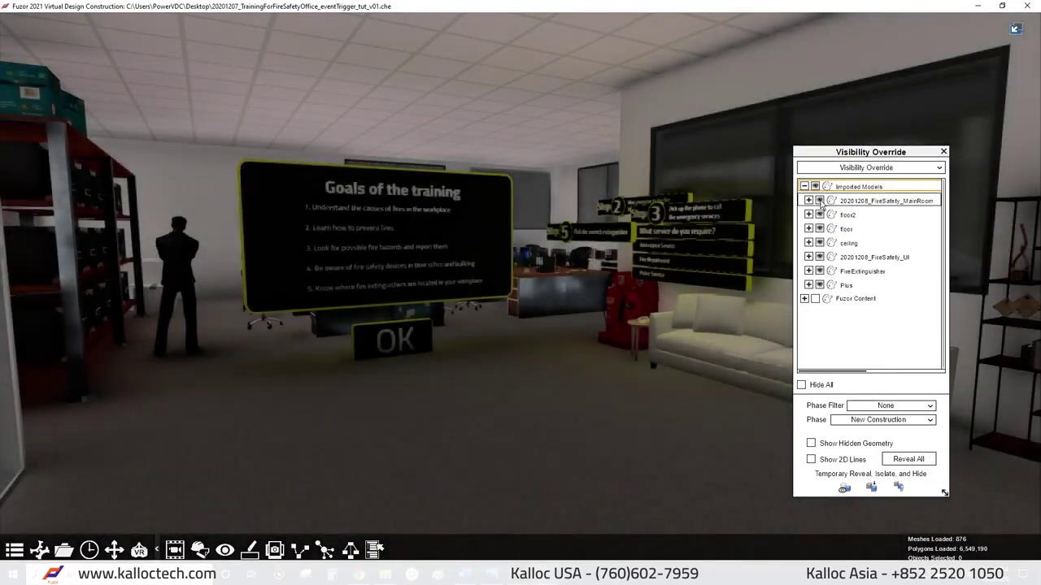
{"action": "left_click", "coordinate": [820, 201]}
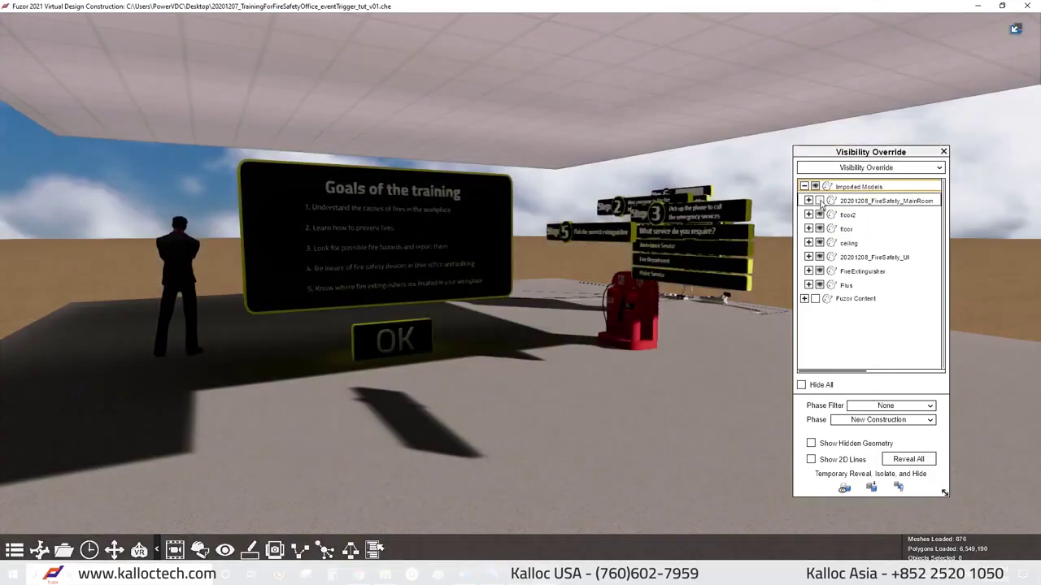
{"action": "left_click", "coordinate": [820, 200]}
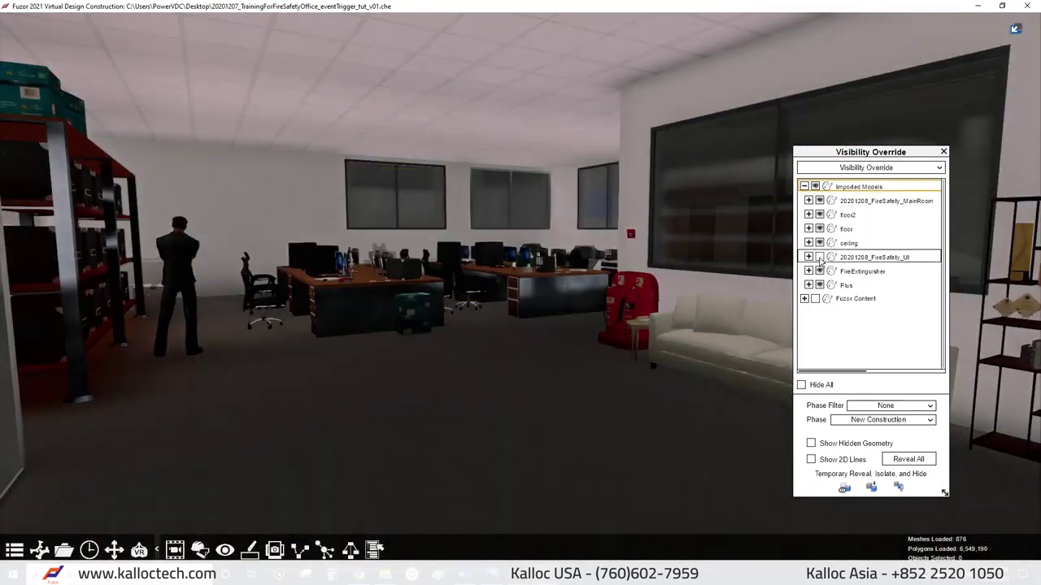
{"action": "double_click", "coordinate": [838, 258]}
{"action": "left_click", "coordinate": [824, 313]}
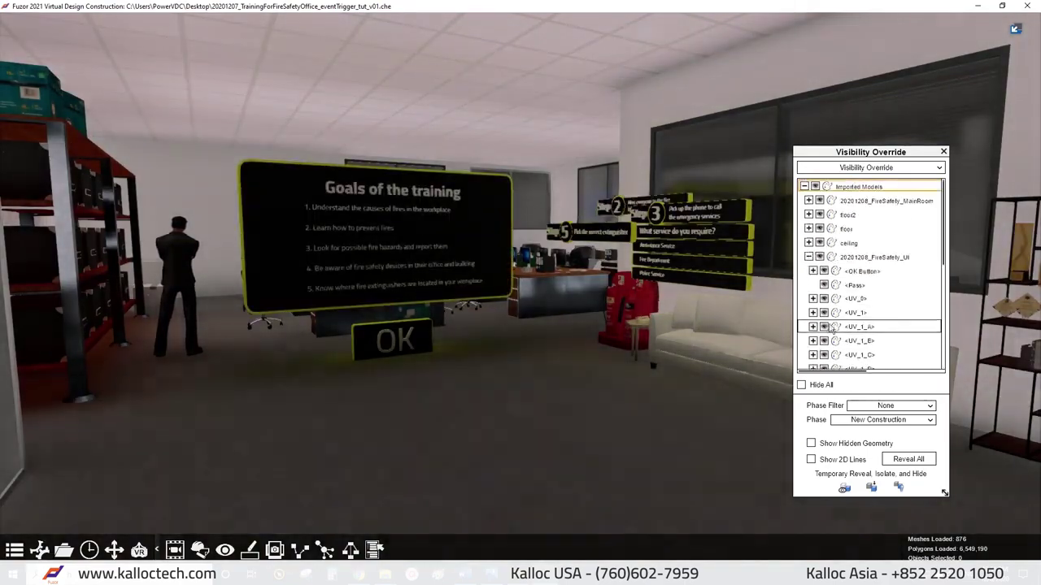
{"action": "left_click", "coordinate": [808, 257]}
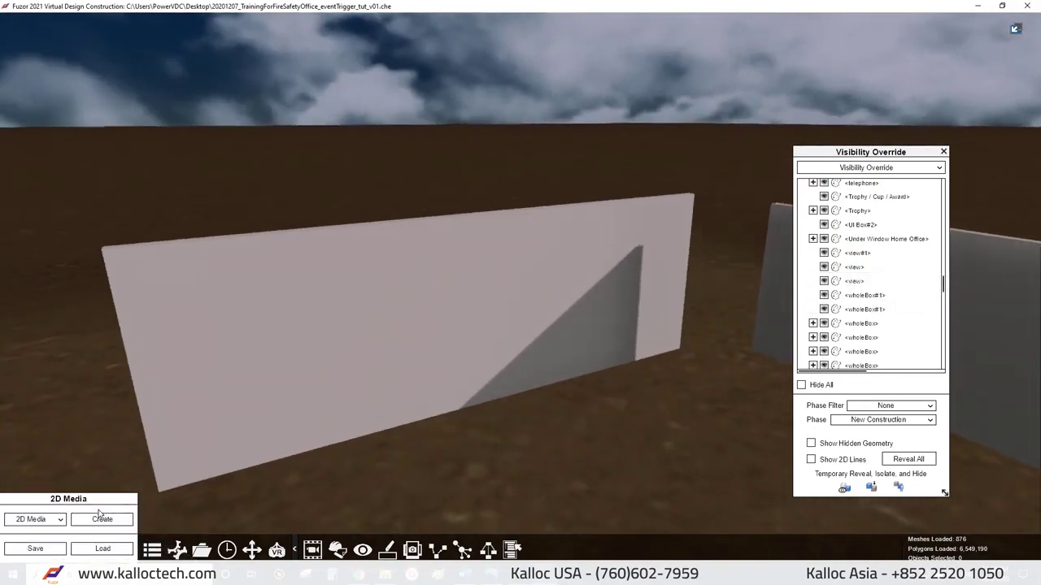
Draw 2D media rectangles on the outside wall panels and fill each with the city image.
{"action": "left_click_drag", "start_coordinate": [104, 257], "coordinate": [401, 322]}
{"action": "left_click_drag", "start_coordinate": [630, 345], "coordinate": [631, 346]}
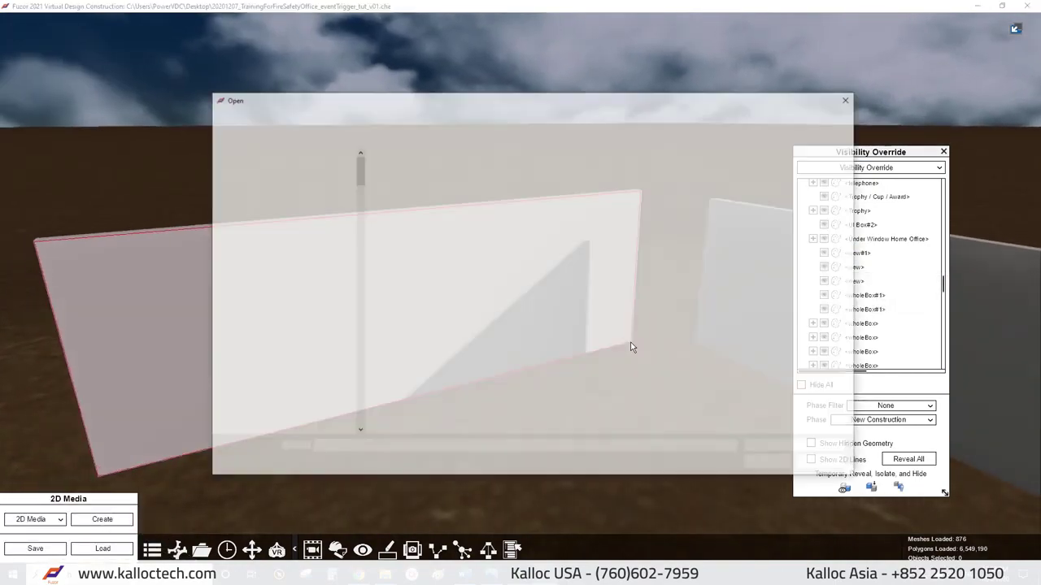
{"action": "double_click", "coordinate": [403, 179]}
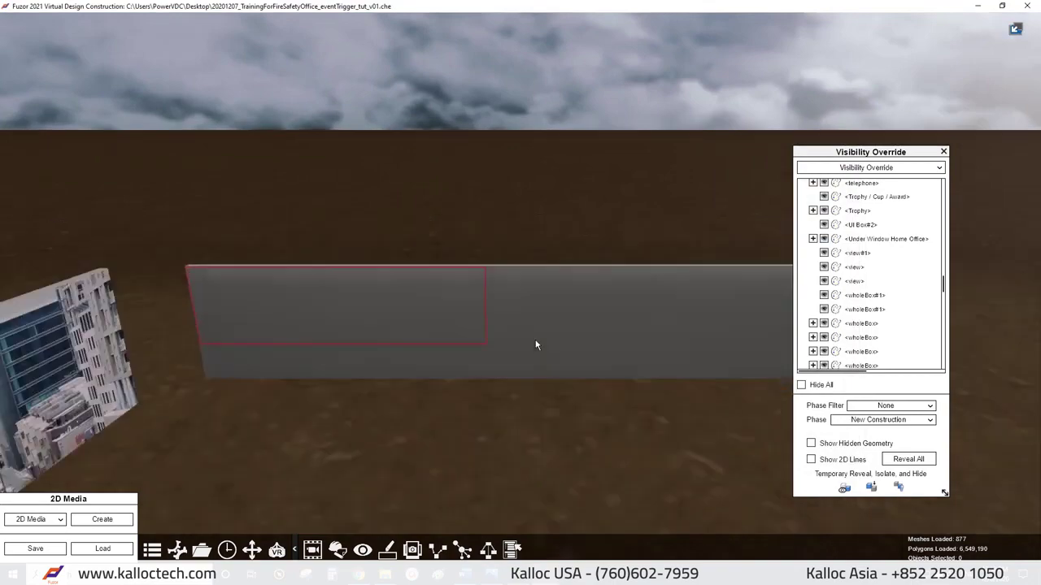
{"action": "left_click_drag", "start_coordinate": [200, 301], "coordinate": [417, 366]}
{"action": "double_click", "coordinate": [402, 183]}
{"action": "scroll", "coordinate": [414, 297], "scroll_direction": "up", "scroll_amount": 2}
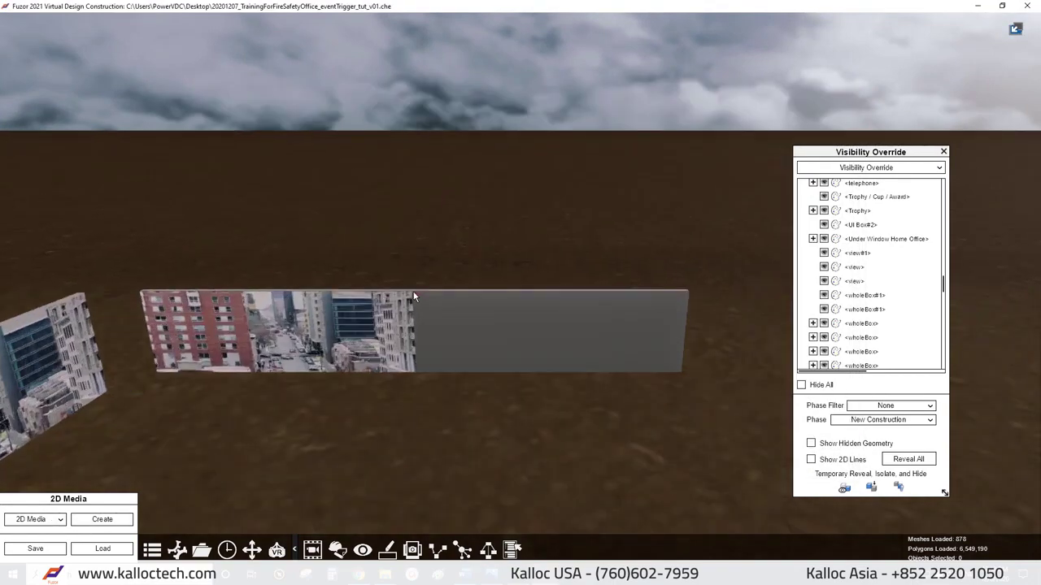
{"action": "double_click", "coordinate": [402, 181]}
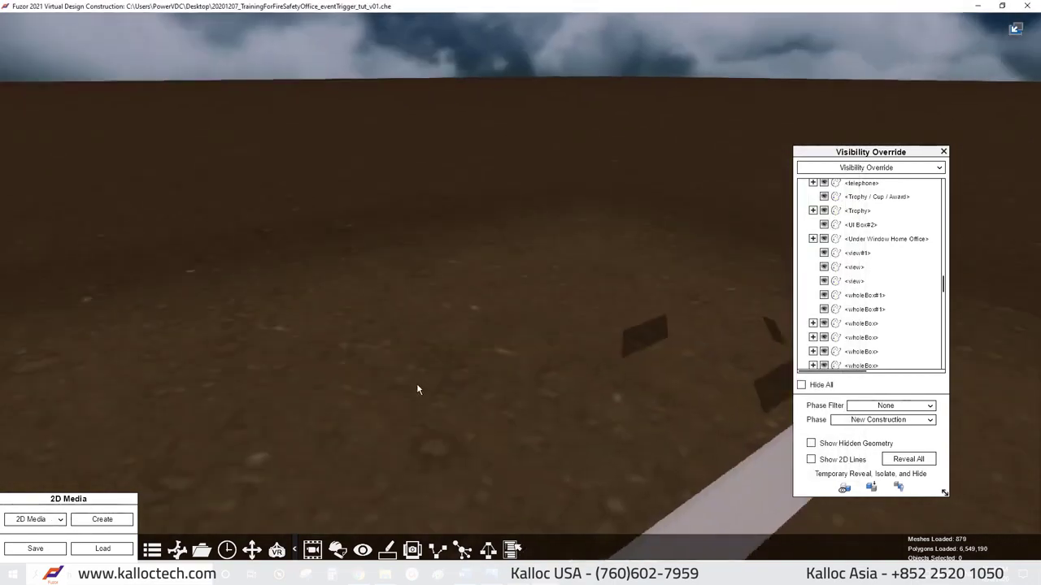
{"action": "left_click_drag", "start_coordinate": [416, 383], "coordinate": [189, 294]}
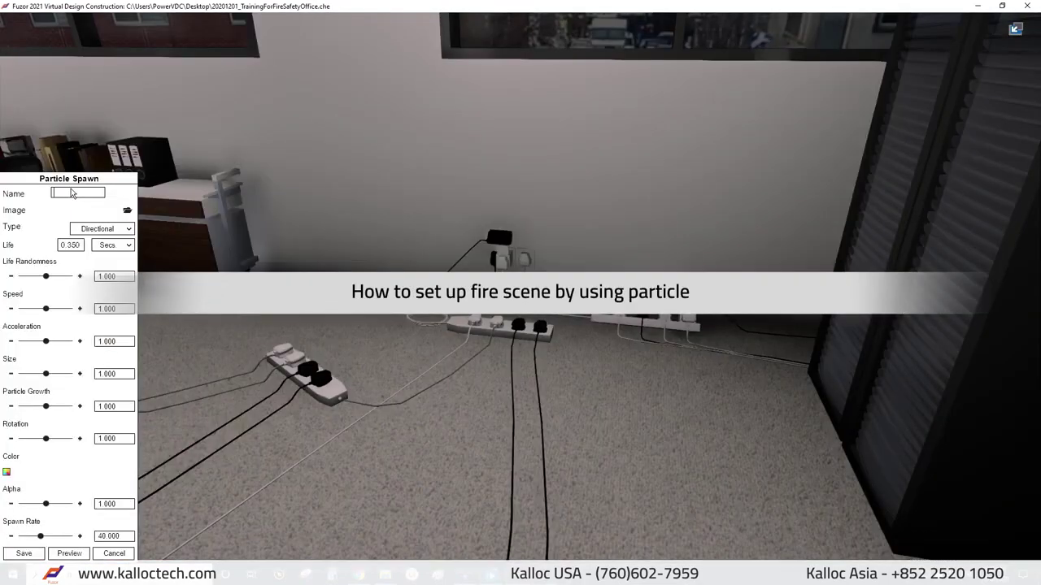
Assign the spark image to the new spark particle effect and save it.
{"action": "left_click", "coordinate": [127, 211]}
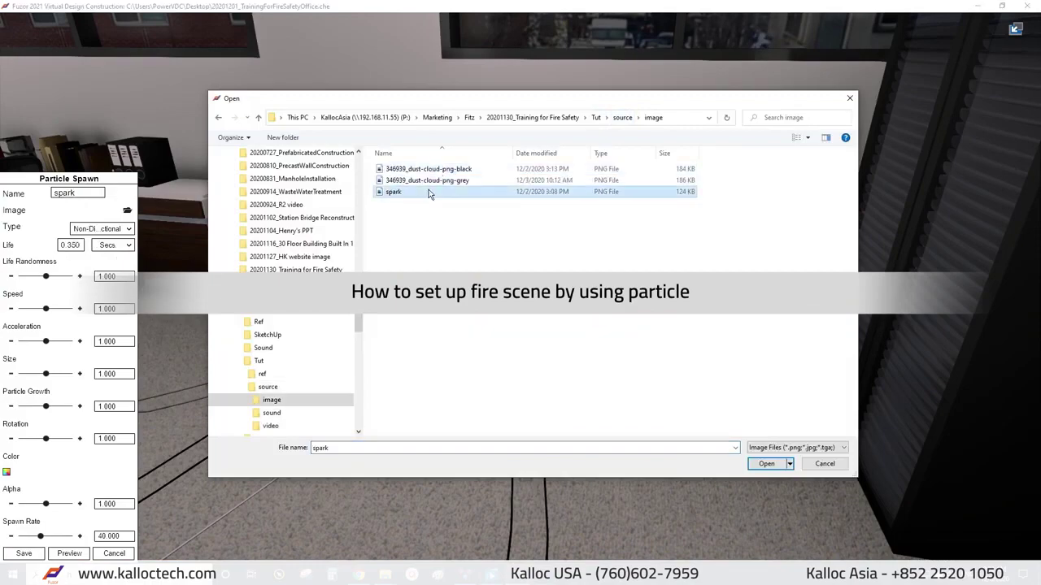
{"action": "double_click", "coordinate": [428, 191]}
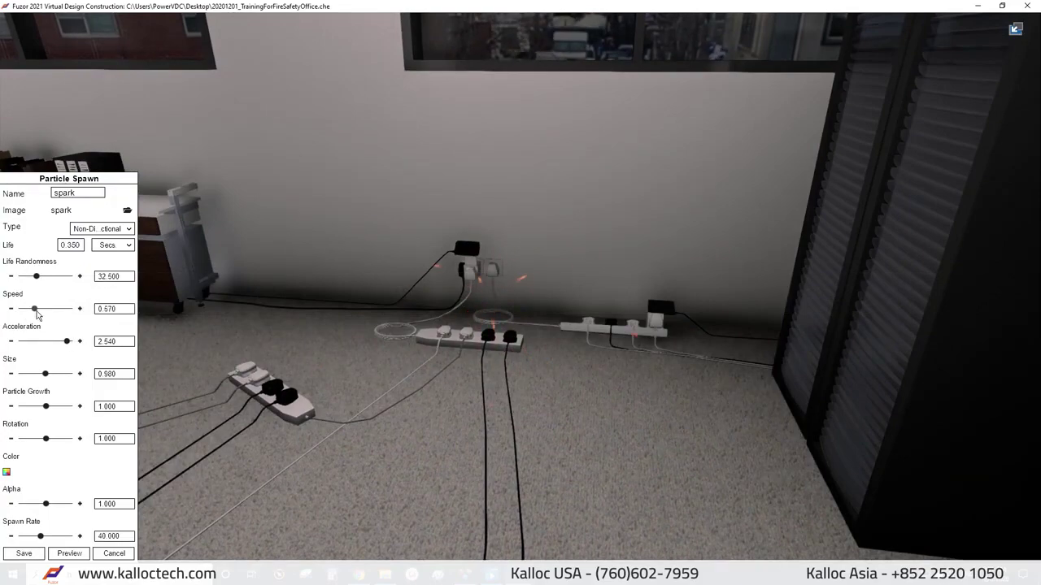
{"action": "left_click", "coordinate": [24, 553]}
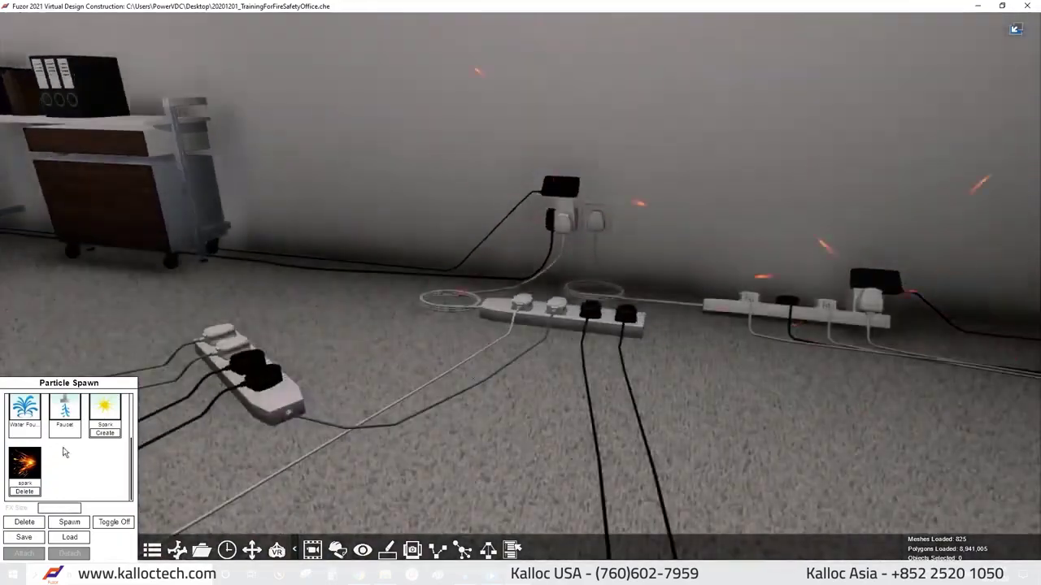
Spawn a small fire and black smoke at the wall outlet and power strips.
{"action": "left_click", "coordinate": [36, 419]}
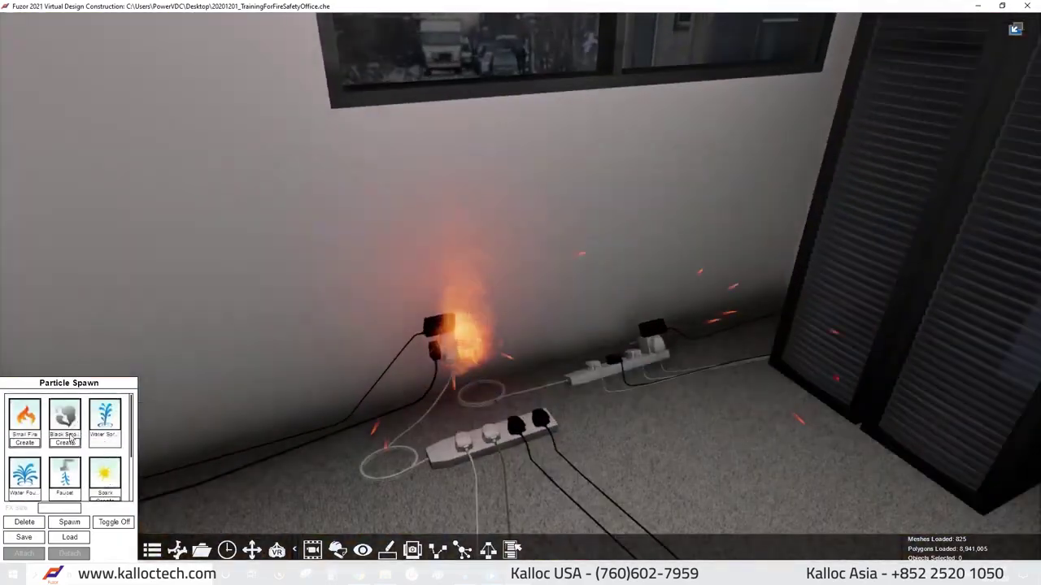
{"action": "left_click", "coordinate": [70, 440]}
{"action": "left_click", "coordinate": [650, 338]}
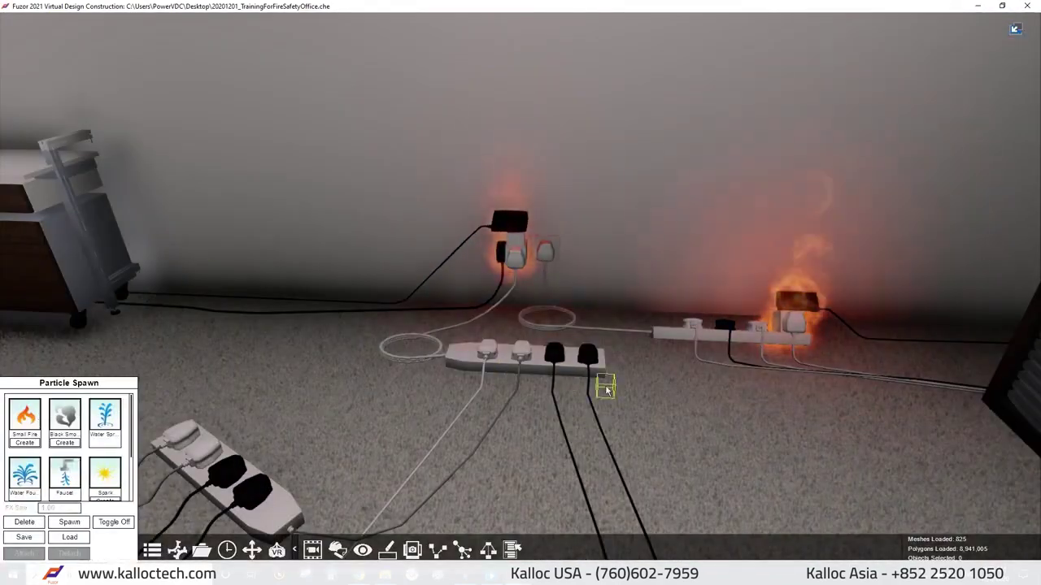
{"action": "scroll", "coordinate": [512, 309], "scroll_direction": "down", "scroll_amount": 3}
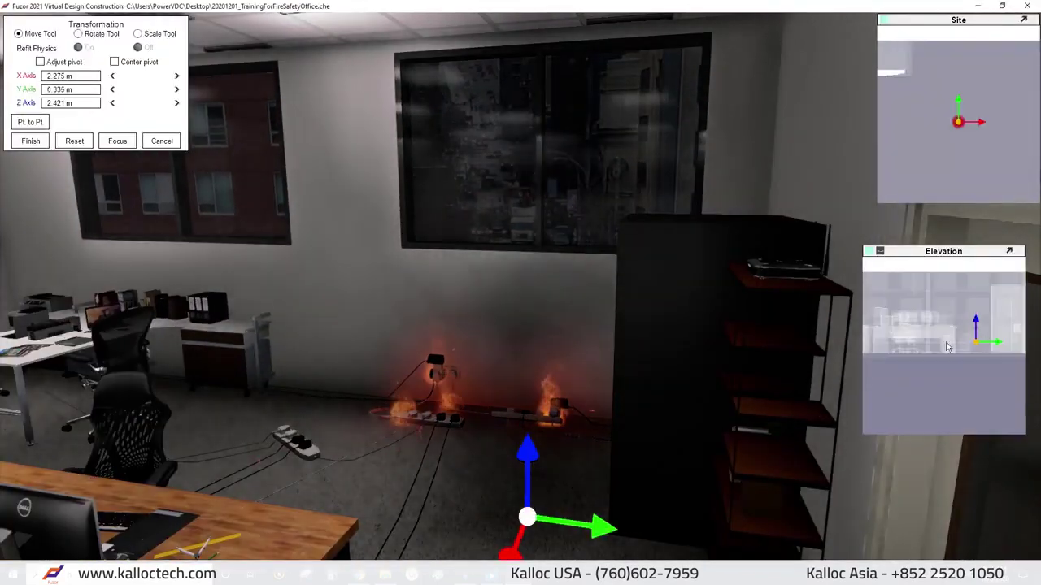
Move the smoke emitter onto the burning power strips and tilt it about its X axis.
{"action": "left_click_drag", "start_coordinate": [946, 348], "coordinate": [943, 366]}
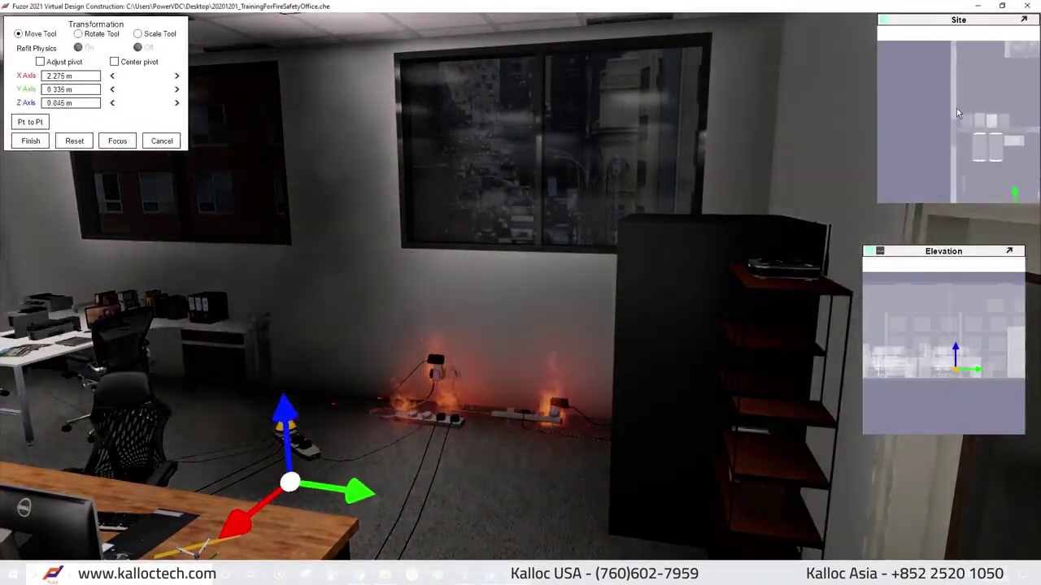
{"action": "mouse_move", "coordinate": [911, 138]}
{"action": "left_mouse_down"}
{"action": "mouse_move", "coordinate": [940, 134]}
{"action": "mouse_move", "coordinate": [941, 122]}
{"action": "left_mouse_up"}
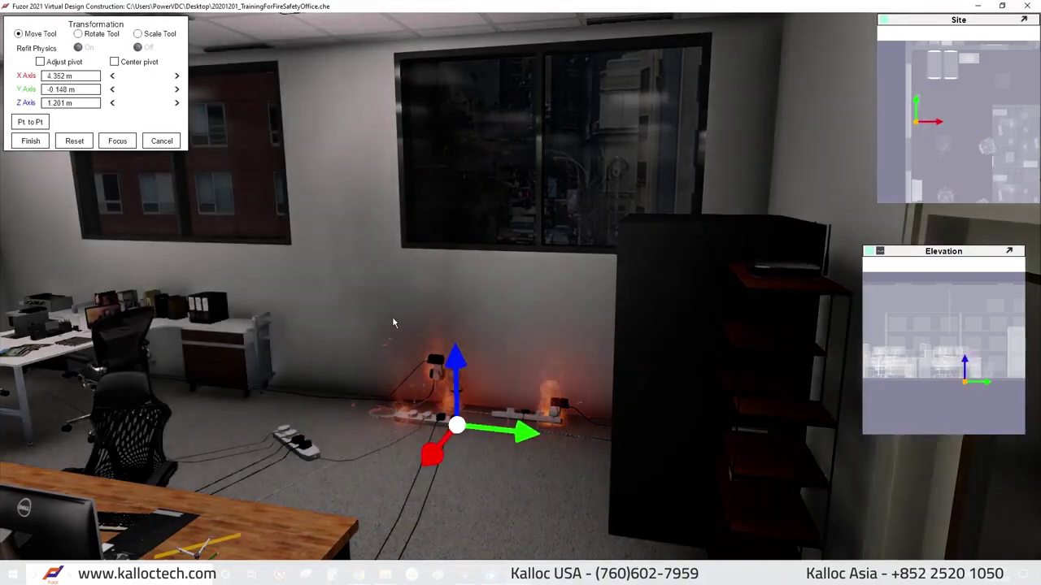
{"action": "mouse_move", "coordinate": [392, 323]}
{"action": "right_mouse_down"}
{"action": "mouse_move", "coordinate": [485, 287]}
{"action": "mouse_move", "coordinate": [613, 113]}
{"action": "right_mouse_up"}
{"action": "left_click_drag", "start_coordinate": [465, 455], "coordinate": [499, 455]}
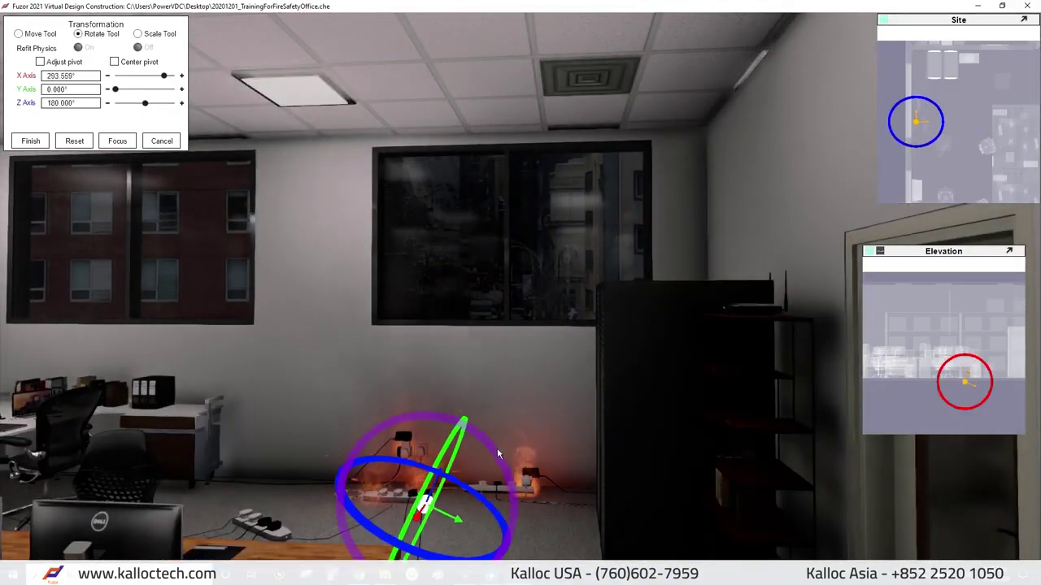
{"action": "right_click_drag", "start_coordinate": [268, 326], "coordinate": [349, 392]}
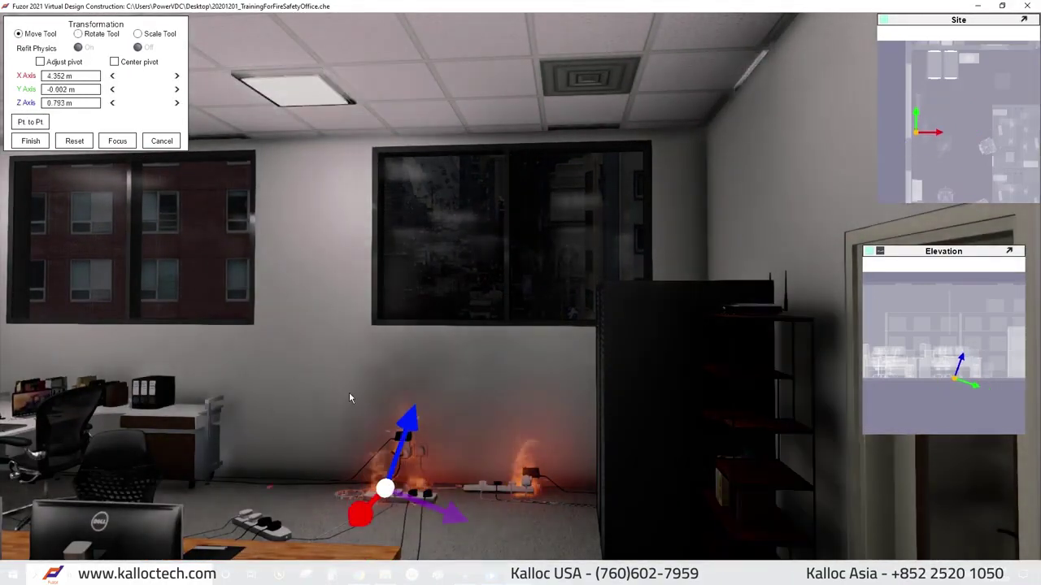
{"action": "key", "text": "Return"}
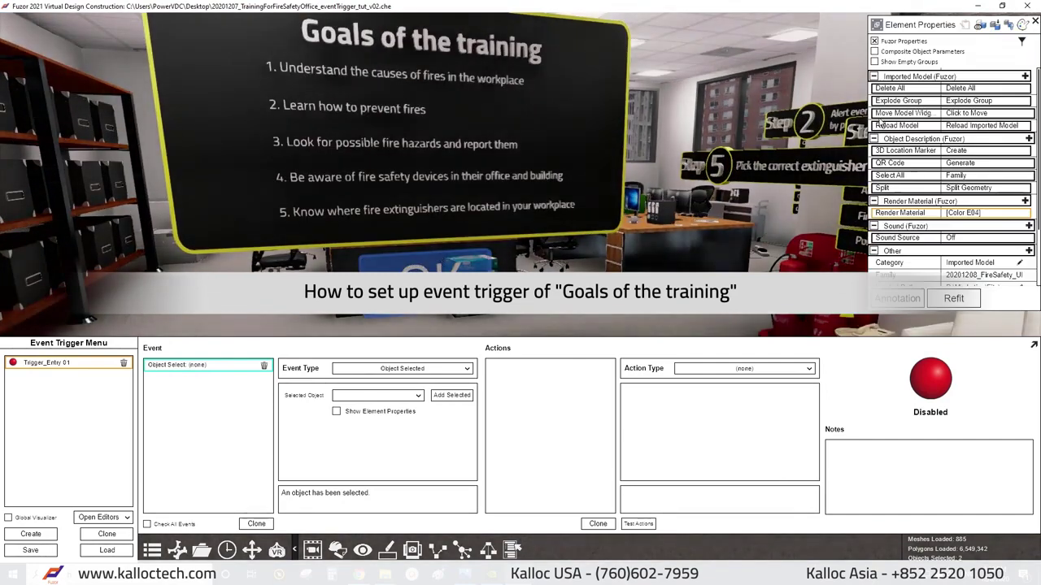
Add Select Object actions deselecting the OK sign parts via Add Selected and Clone.
{"action": "left_click", "coordinate": [390, 269]}
{"action": "type", "text": "Goals of the training"}
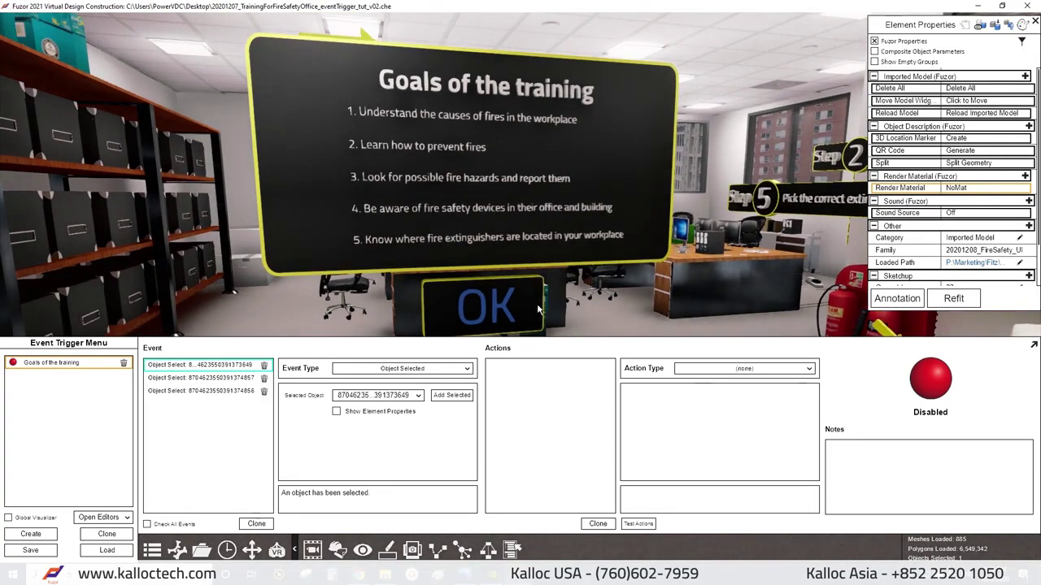
{"action": "left_click", "coordinate": [744, 368]}
{"action": "scroll", "coordinate": [731, 480], "scroll_direction": "down", "scroll_amount": 3}
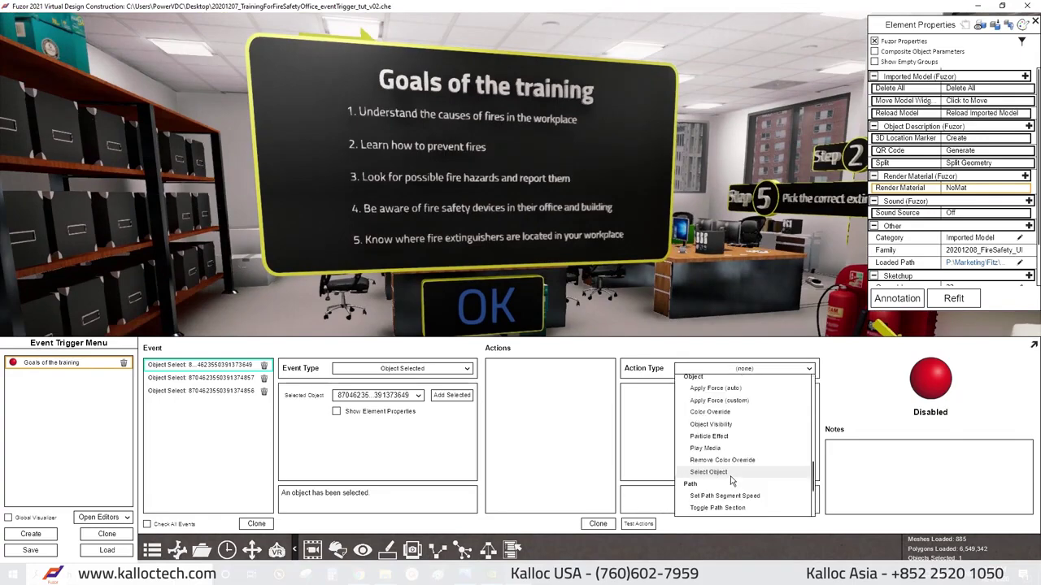
{"action": "left_click", "coordinate": [794, 395]}
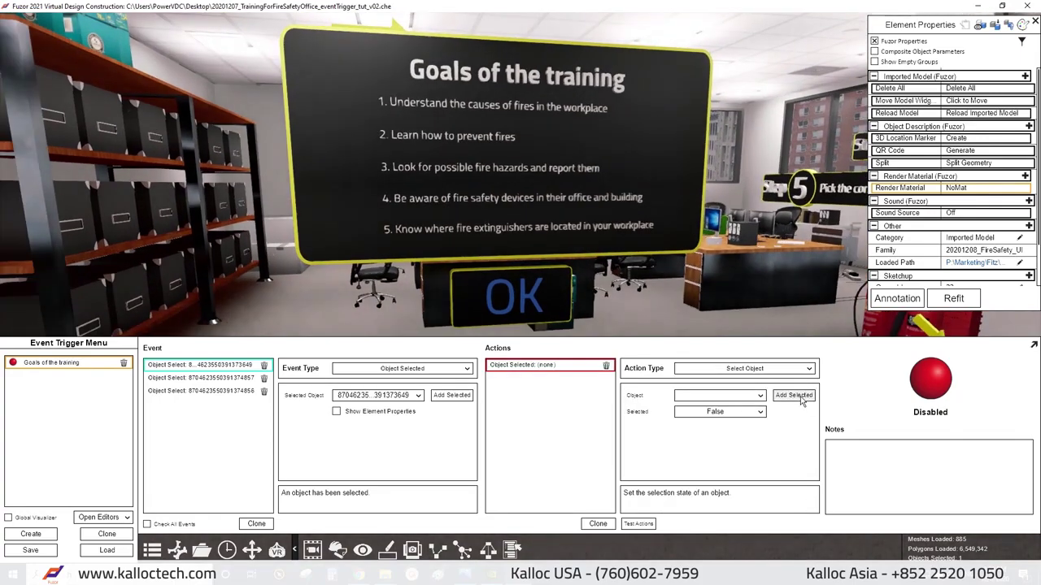
{"action": "left_click", "coordinate": [598, 524]}
{"action": "left_click", "coordinate": [598, 523]}
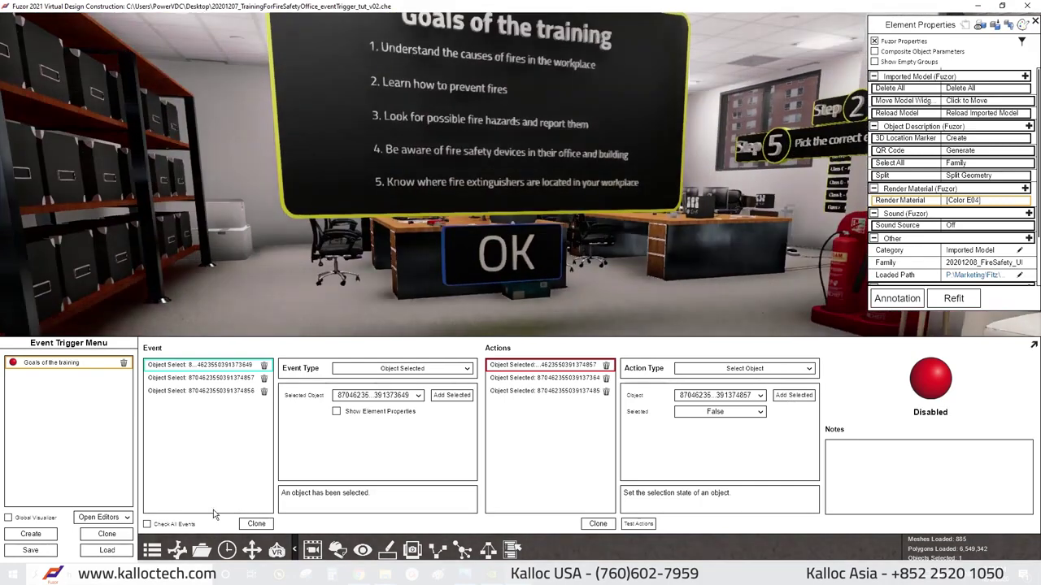
{"action": "left_click", "coordinate": [462, 551]}
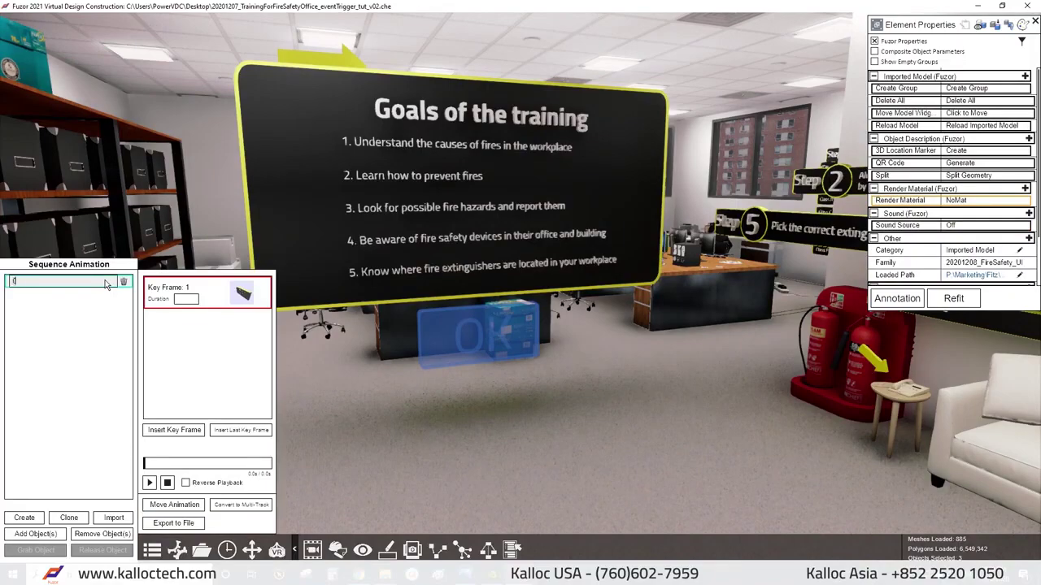
Add two key frames lowering the OK sign -0.1 m on Y with 0.2s durations, then preview.
{"action": "left_click", "coordinate": [177, 428]}
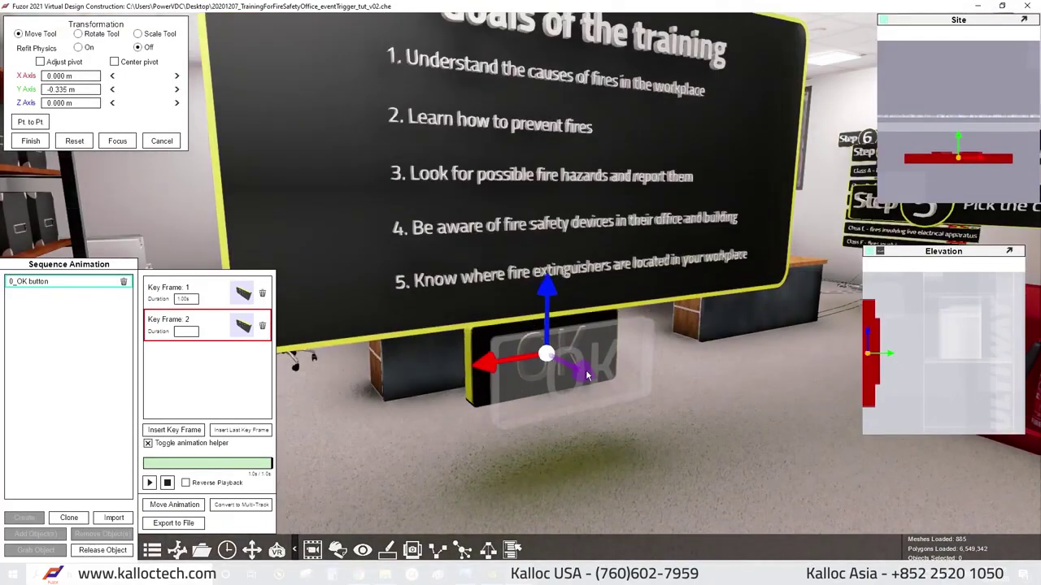
{"action": "left_click", "coordinate": [174, 430]}
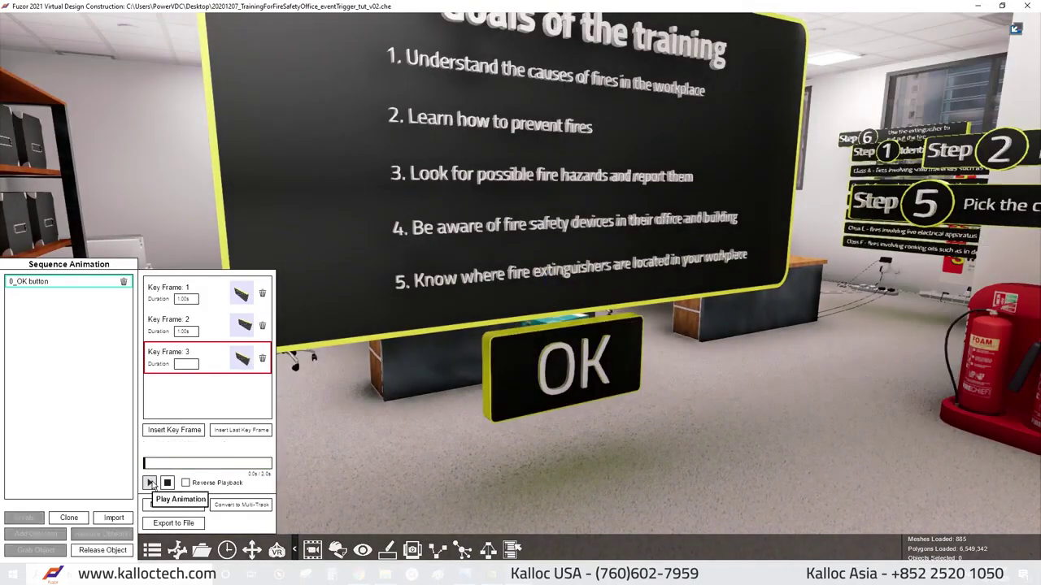
{"action": "left_click", "coordinate": [190, 300]}
{"action": "left_click", "coordinate": [163, 338]}
{"action": "type", "text": "0.2"}
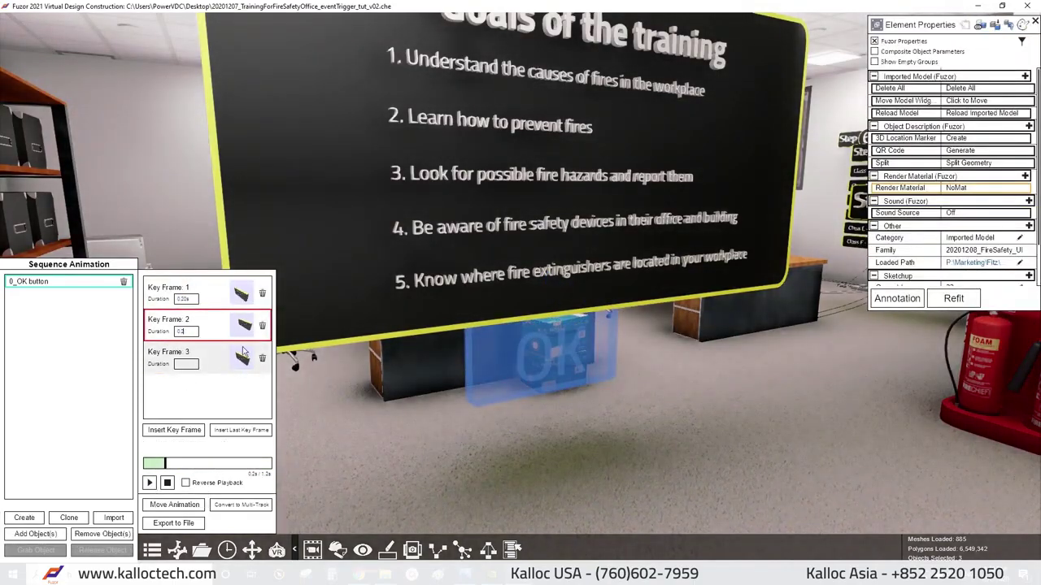
{"action": "left_click", "coordinate": [150, 484]}
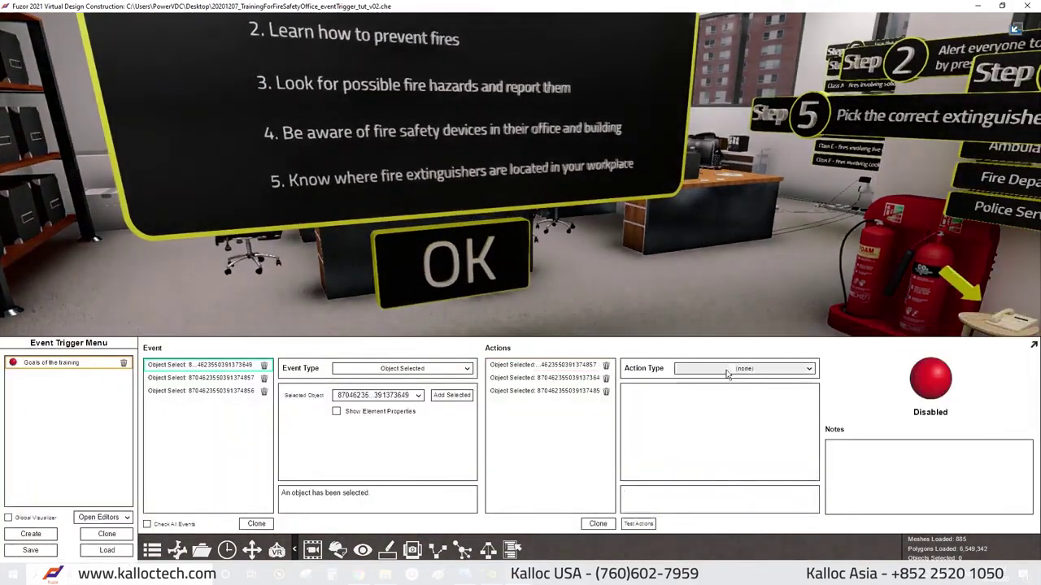
Add Control Animation actions that play 0_OK button on each OK sign part.
{"action": "left_click", "coordinate": [741, 369]}
{"action": "scroll", "coordinate": [735, 420], "scroll_direction": "up", "scroll_amount": 3}
{"action": "left_click", "coordinate": [735, 426]}
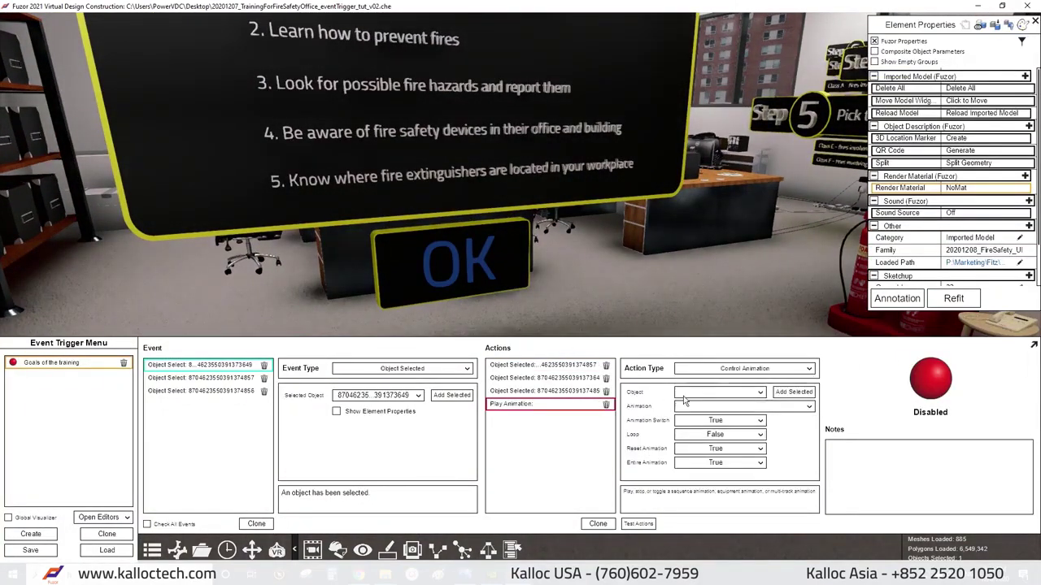
{"action": "left_click", "coordinate": [513, 259]}
{"action": "left_click", "coordinate": [794, 392]}
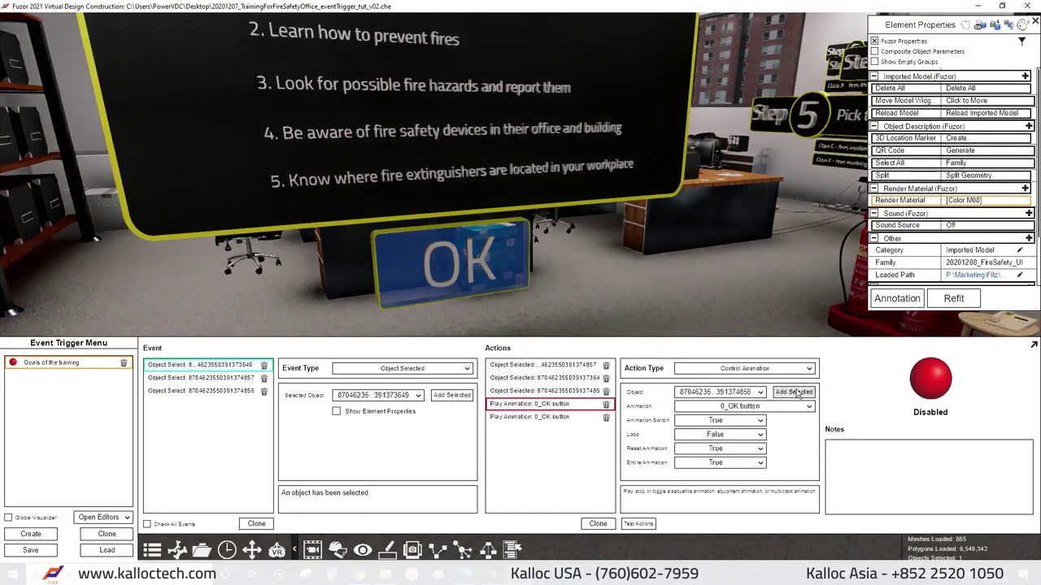
Set the trigger's action delay to 0.6 seconds.
{"action": "scroll", "coordinate": [622, 217], "scroll_direction": "down", "scroll_amount": 3}
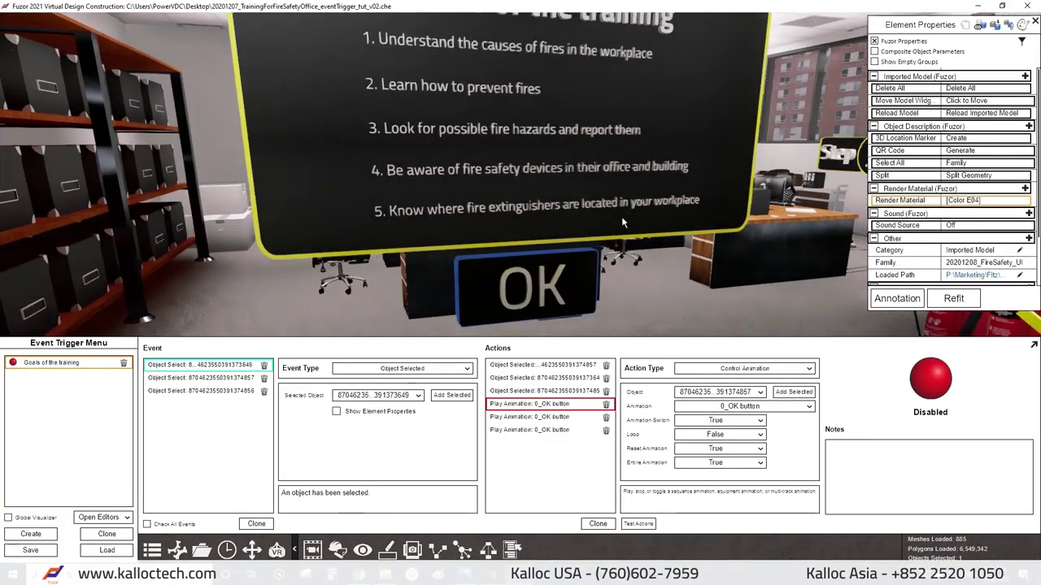
{"action": "scroll", "coordinate": [618, 183], "scroll_direction": "down", "scroll_amount": 3}
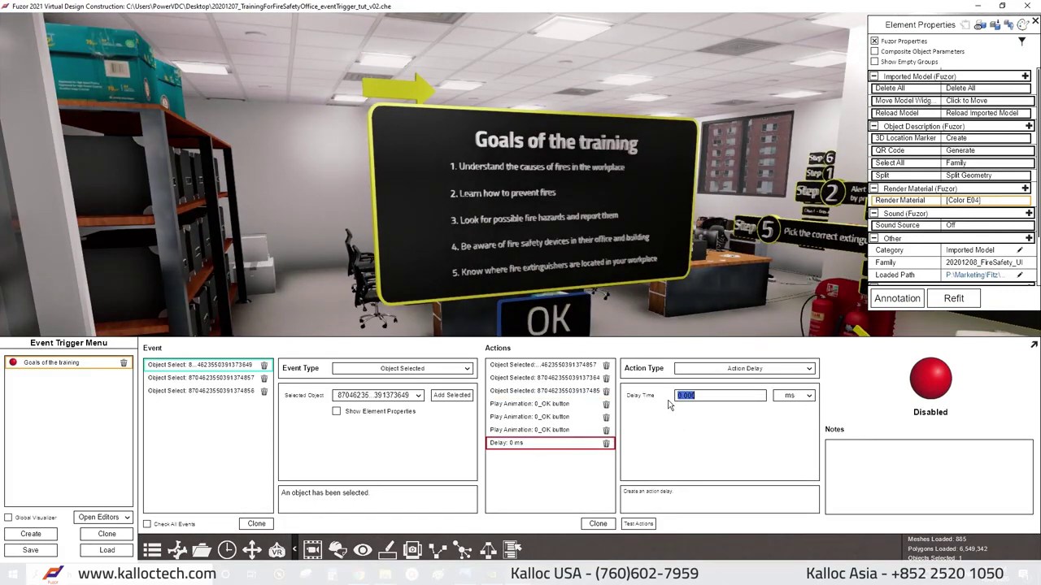
{"action": "key", "text": "Return"}
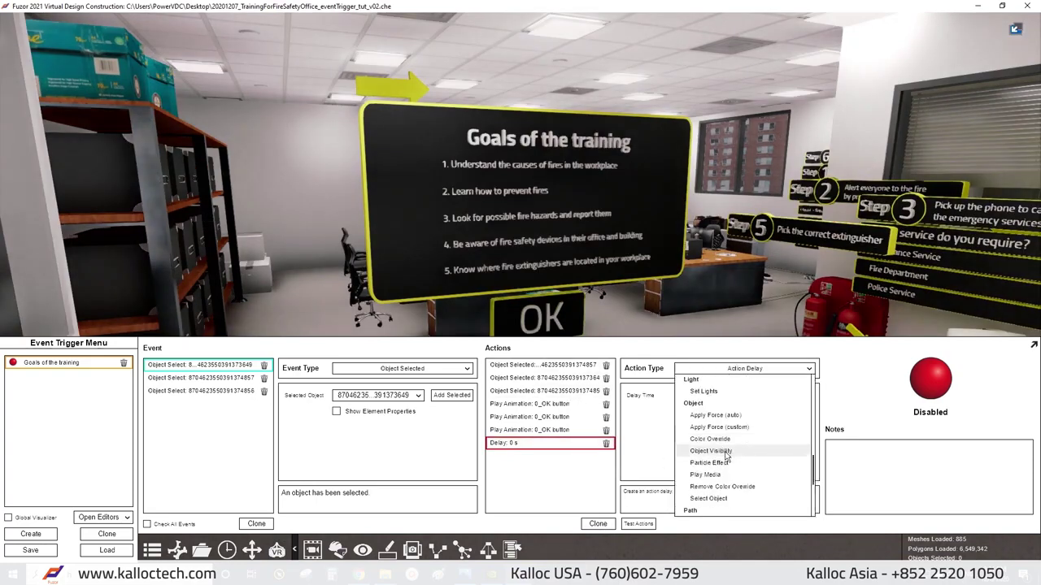
Add Object Visibility actions that hide each goals board part.
{"action": "left_click", "coordinate": [710, 450]}
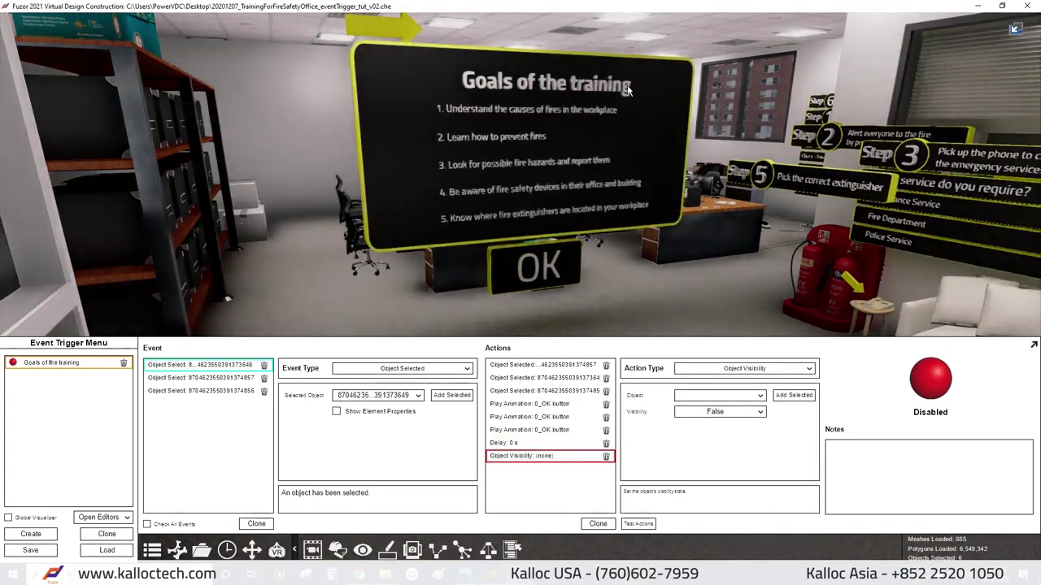
{"action": "left_click", "coordinate": [627, 90]}
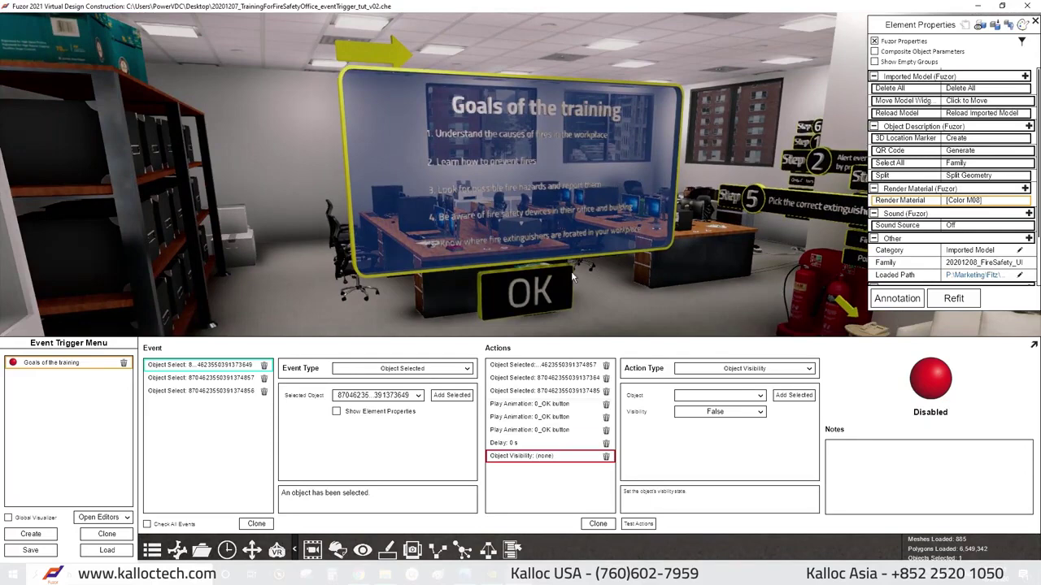
{"action": "left_click", "coordinate": [529, 133]}
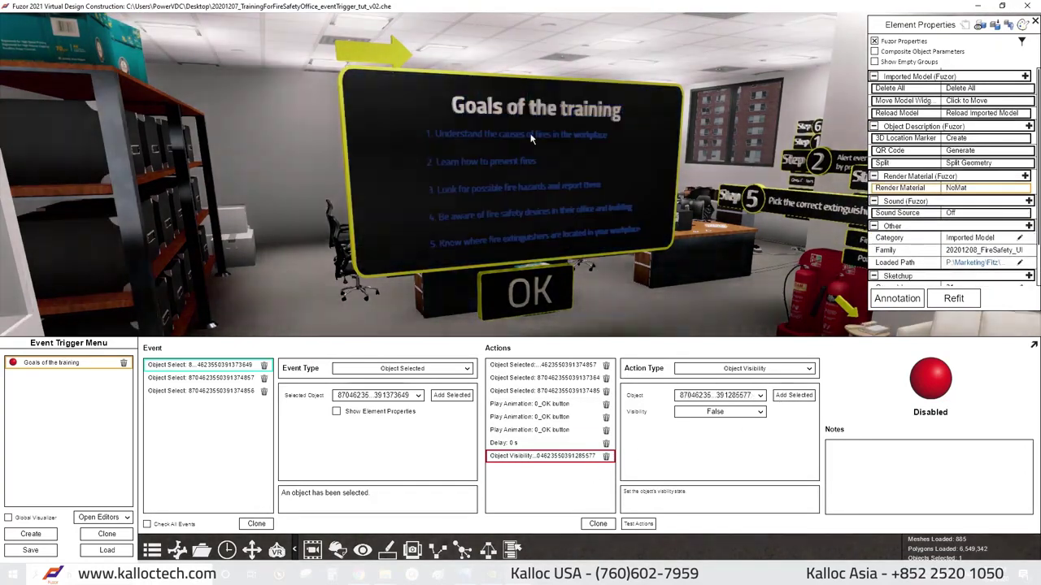
{"action": "left_click", "coordinate": [597, 524]}
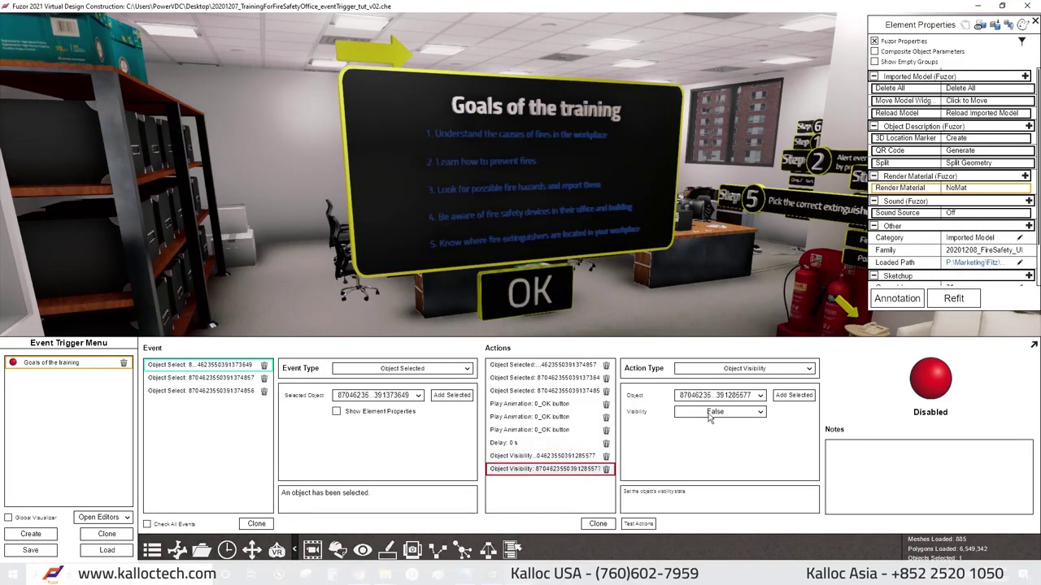
{"action": "left_click", "coordinate": [632, 112]}
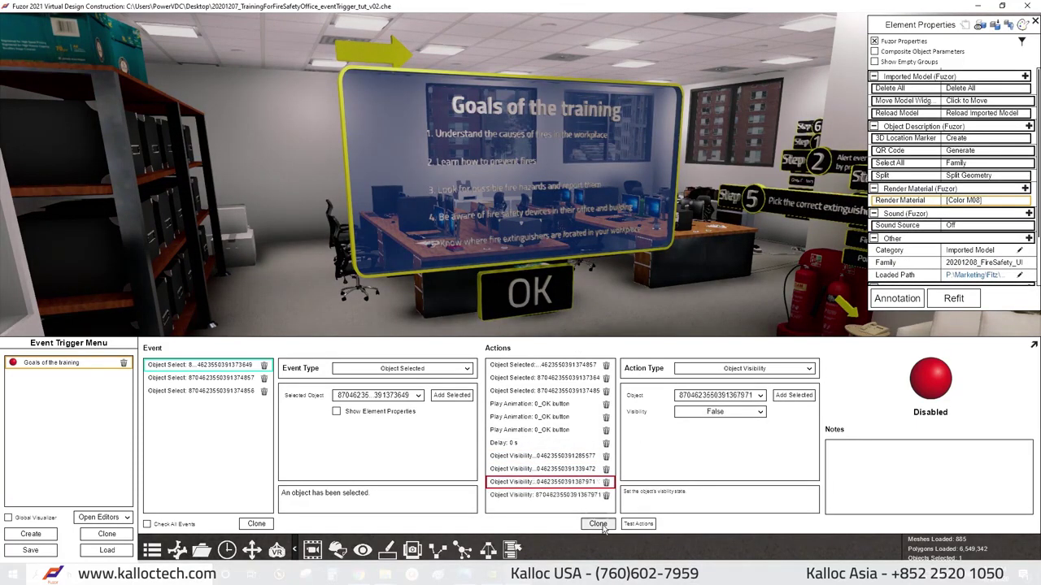
{"action": "left_click", "coordinate": [580, 498]}
Rename the last visibility action to Rmove OK and create a new trigger named Reset.
{"action": "left_click", "coordinate": [576, 459]}
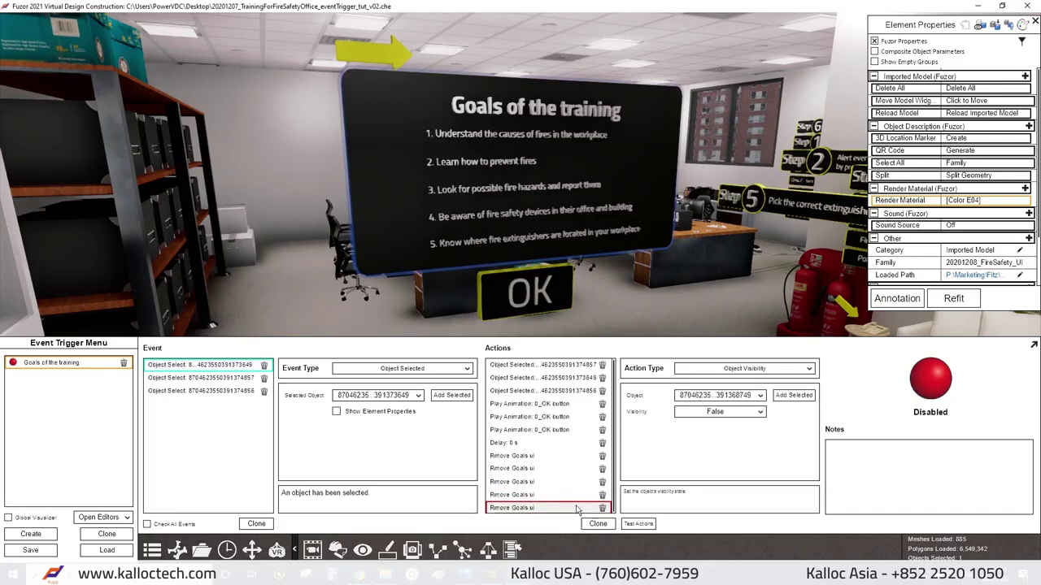
{"action": "type", "text": "OK"}
{"action": "key", "text": "Return"}
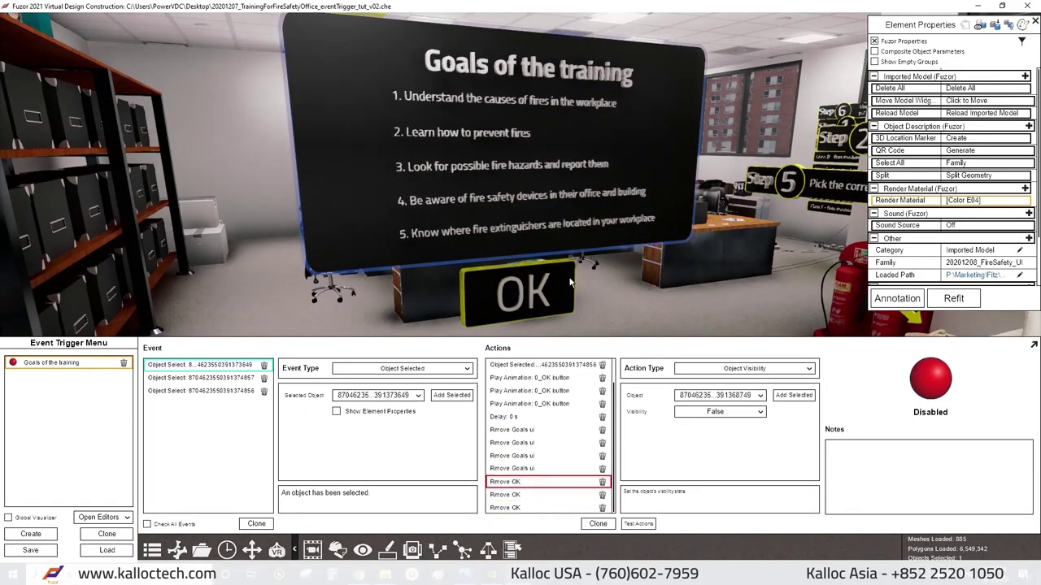
{"action": "key", "text": "Down"}
{"action": "key", "text": "Down"}
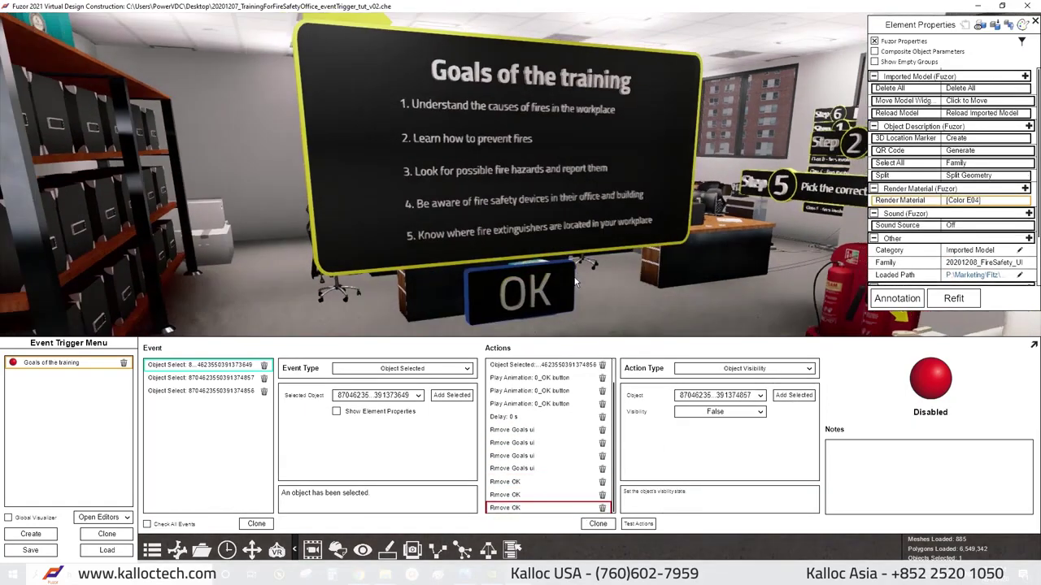
{"action": "left_click", "coordinate": [30, 534]}
{"action": "left_click", "coordinate": [79, 365]}
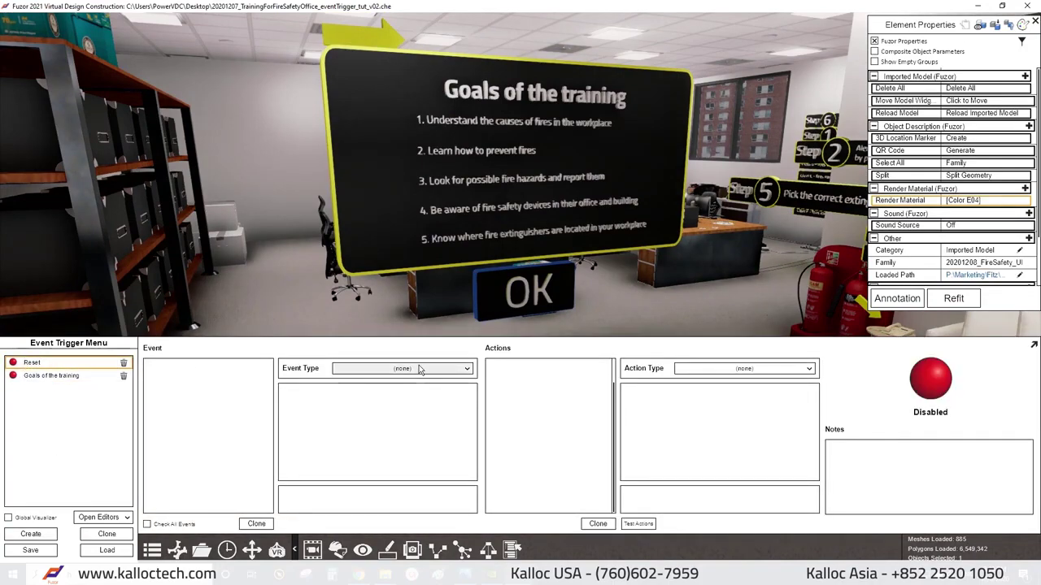
Add an Object Visibility action to Reset assigned to the selected goals board part.
{"action": "left_click", "coordinate": [740, 369]}
{"action": "left_click", "coordinate": [727, 460]}
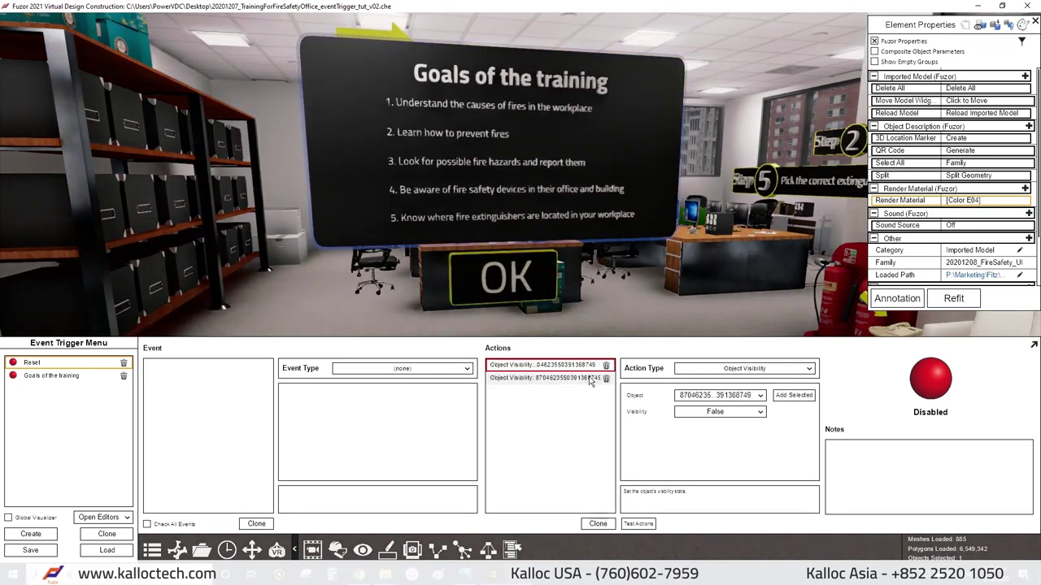
{"action": "left_click", "coordinate": [591, 379]}
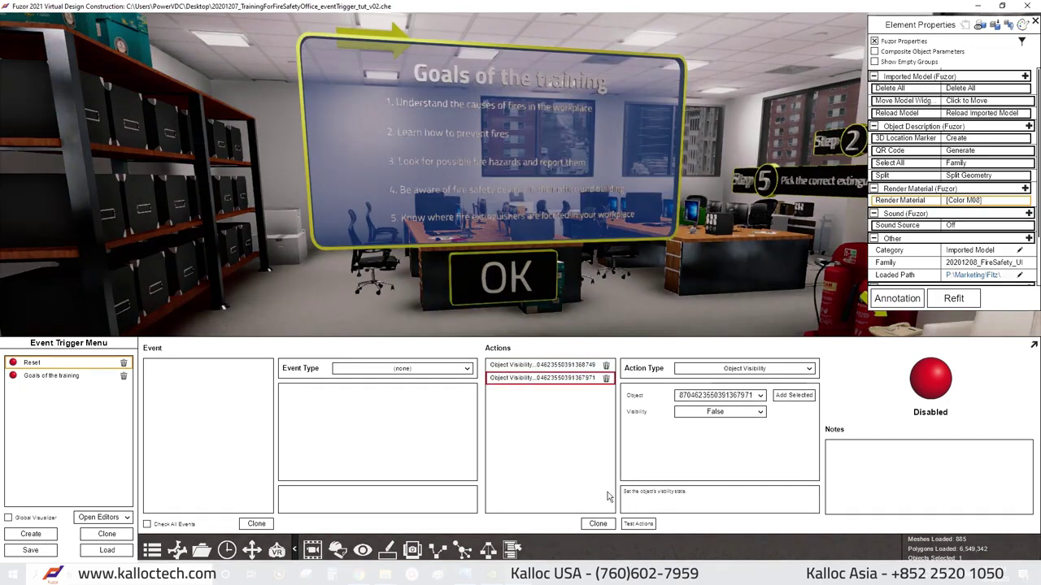
{"action": "left_click", "coordinate": [794, 396]}
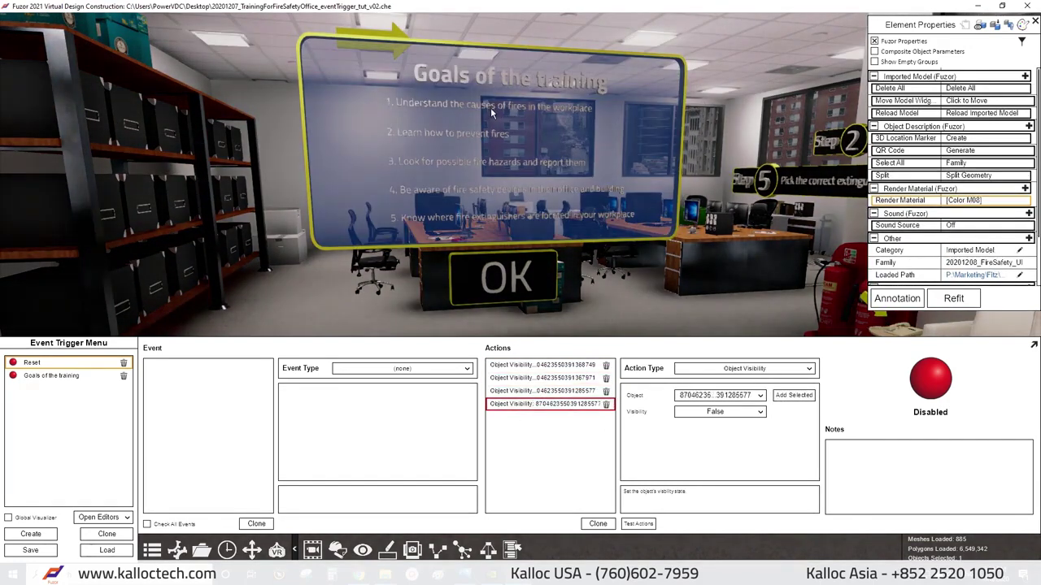
{"action": "left_click", "coordinate": [578, 366]}
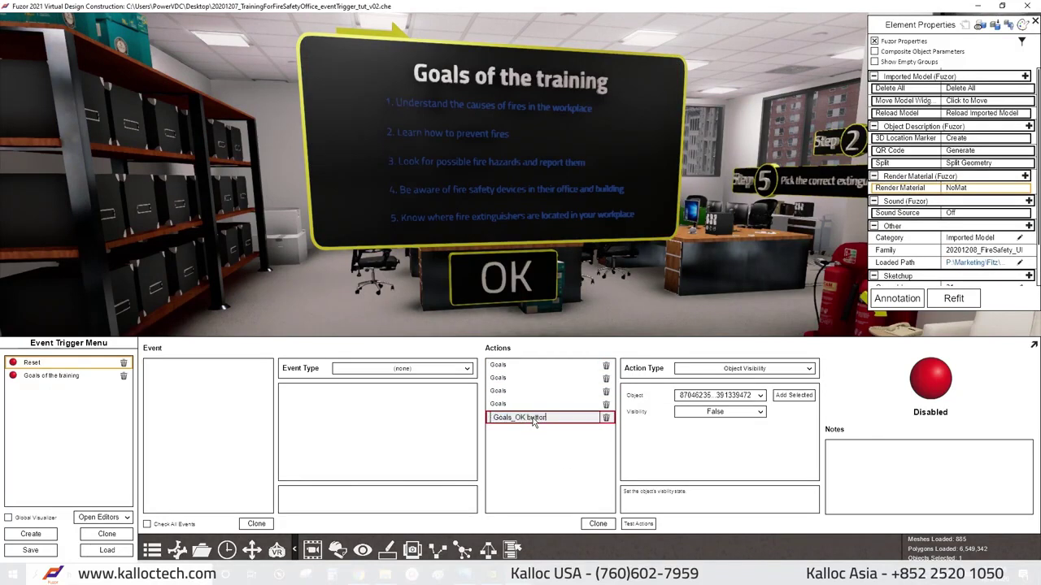
Add Goals_OK button visibility actions set to show, targeting the Goals of the training board, and test them.
{"action": "left_click", "coordinate": [596, 524]}
{"action": "left_click", "coordinate": [596, 525]}
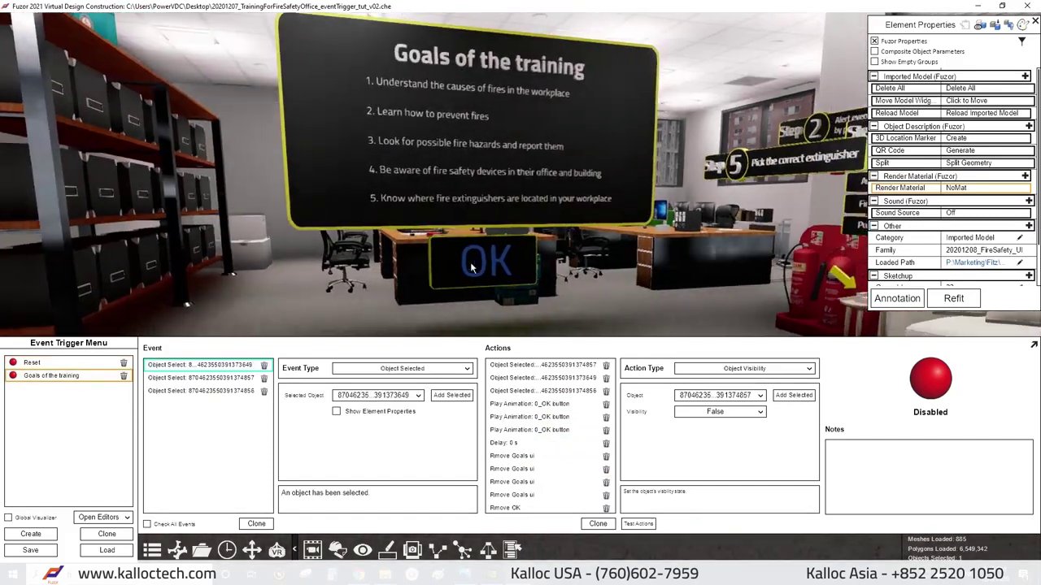
{"action": "left_click", "coordinate": [472, 269]}
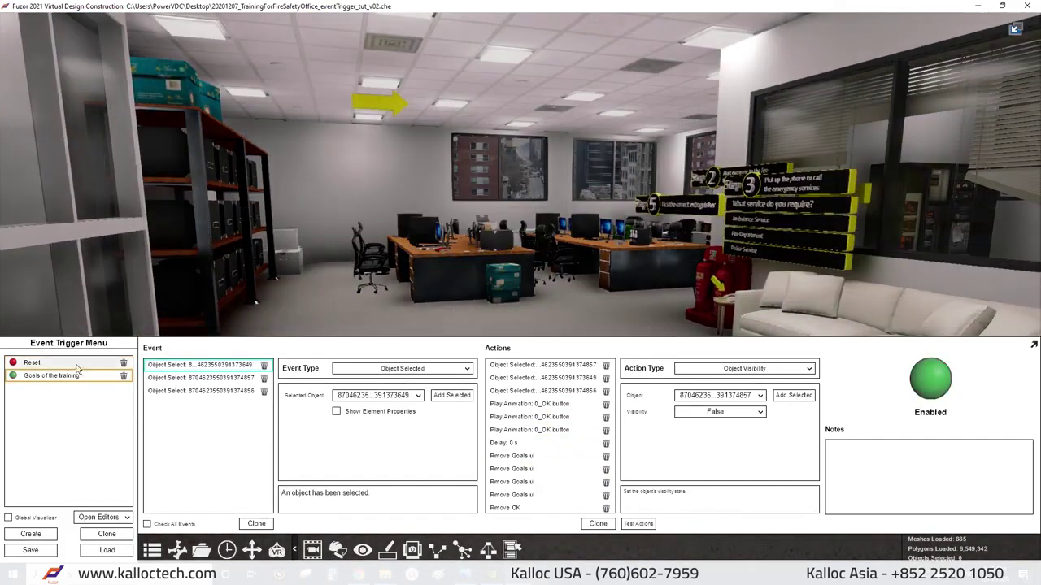
{"action": "left_click", "coordinate": [697, 419]}
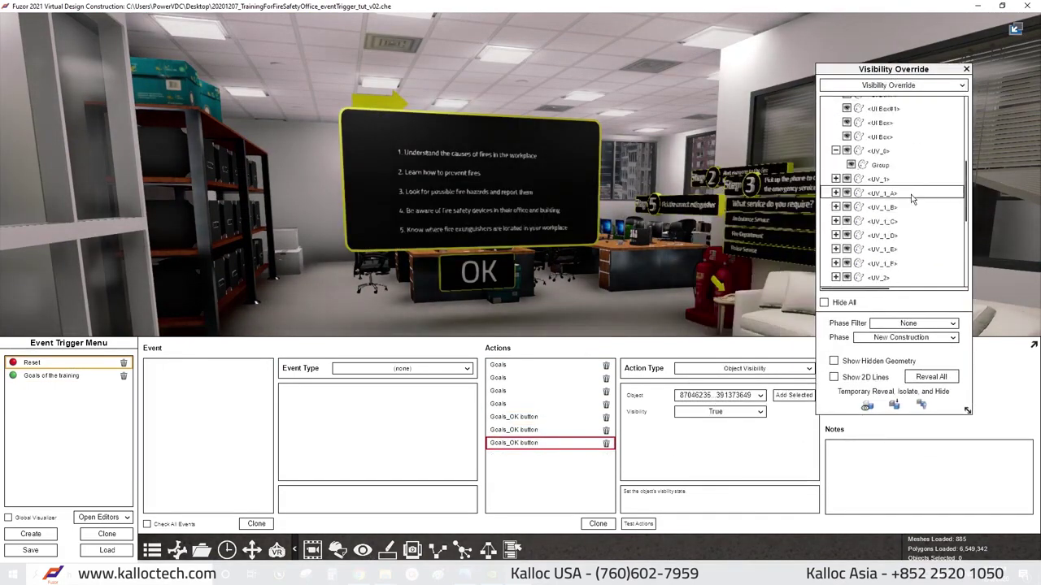
{"action": "scroll", "coordinate": [912, 187], "scroll_direction": "up", "scroll_amount": 3}
{"action": "left_click", "coordinate": [913, 188]}
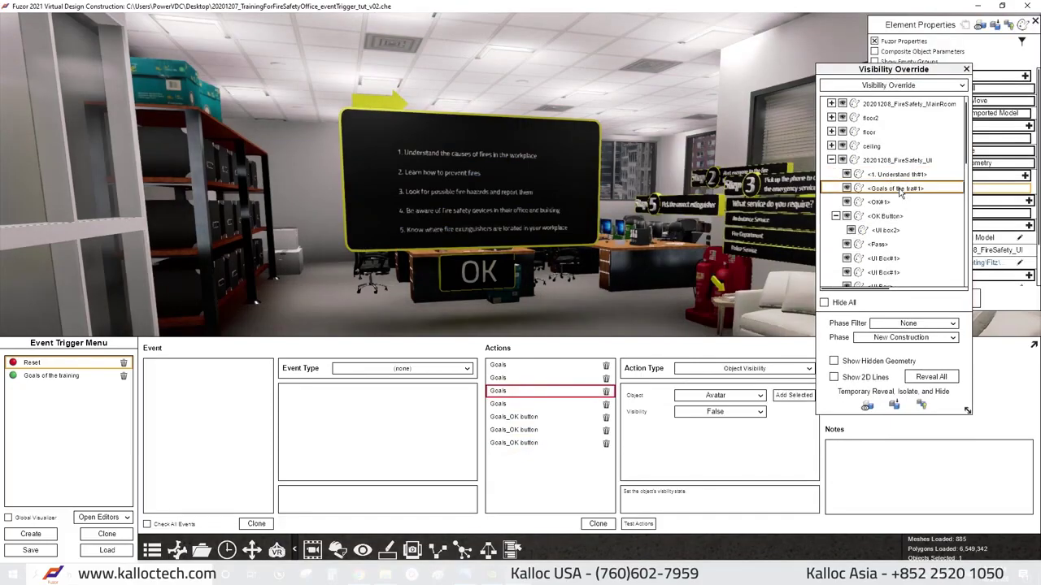
{"action": "left_click", "coordinate": [966, 70]}
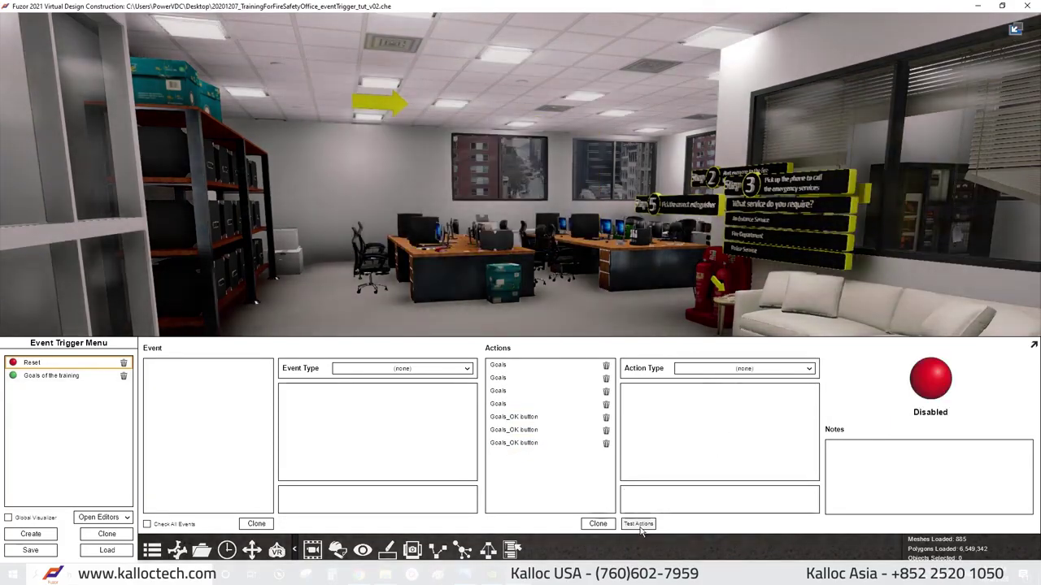
Add a second key frame to the 0_Arrow(Point to Step1) animation and return to the triggers.
{"action": "left_click", "coordinate": [51, 375]}
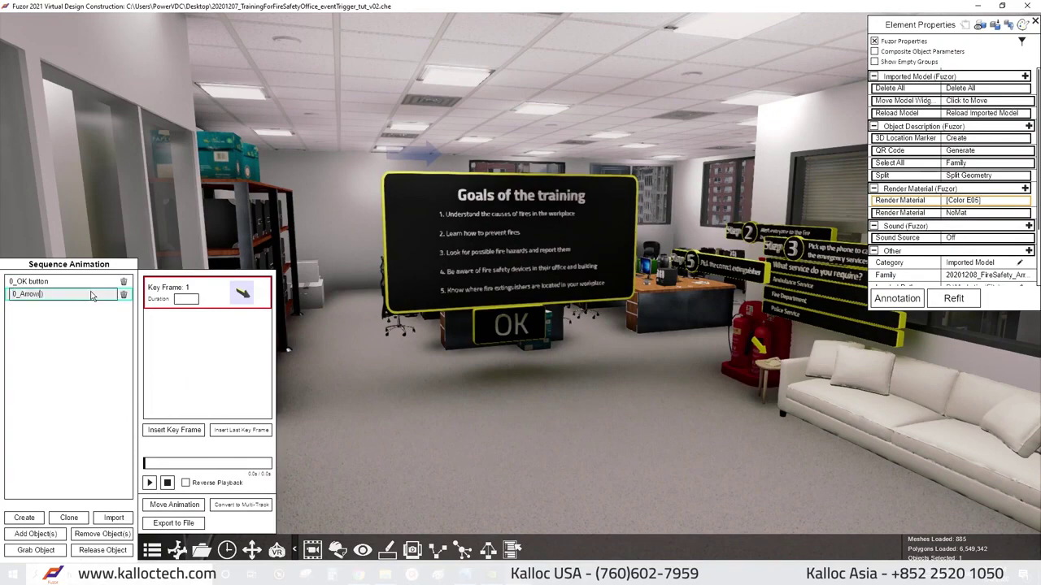
{"action": "left_click", "coordinate": [172, 430]}
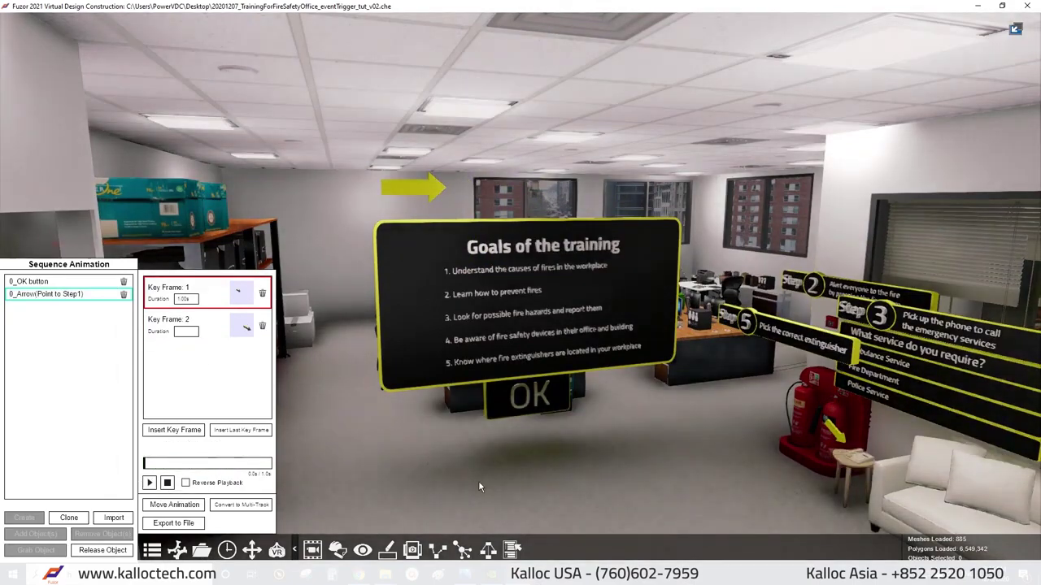
{"action": "left_click", "coordinate": [463, 550]}
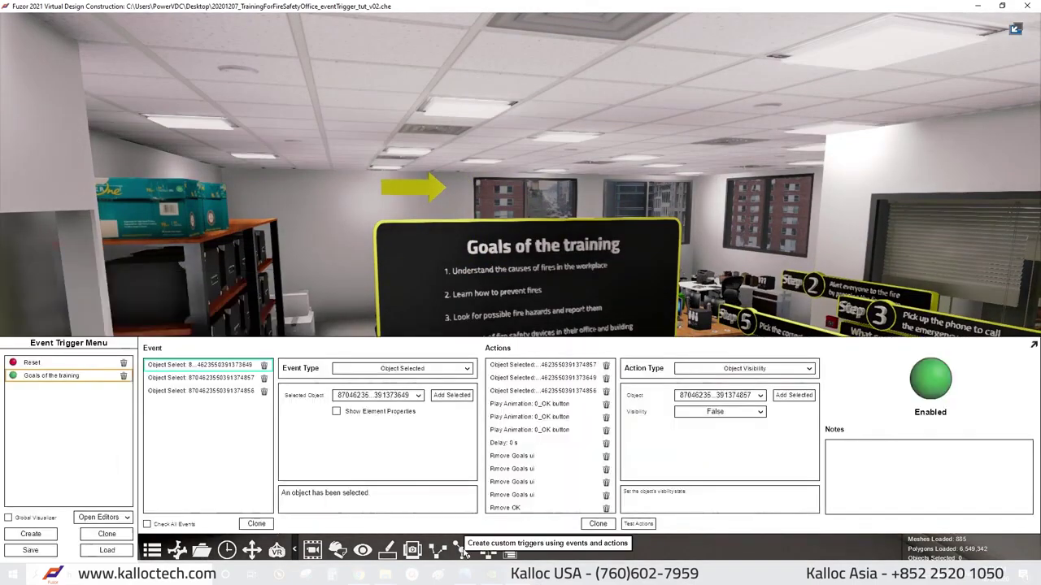
Set a 4-second delay after the 0_Arrow animation action in the Goals trigger.
{"action": "left_click", "coordinate": [553, 426]}
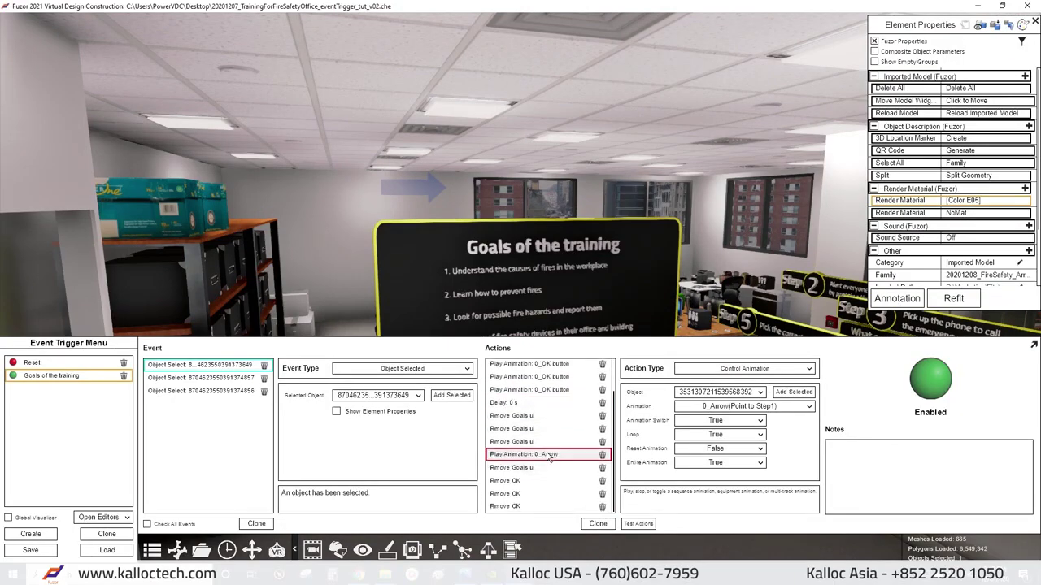
{"action": "type", "text": "4"}
{"action": "left_click", "coordinate": [638, 525]}
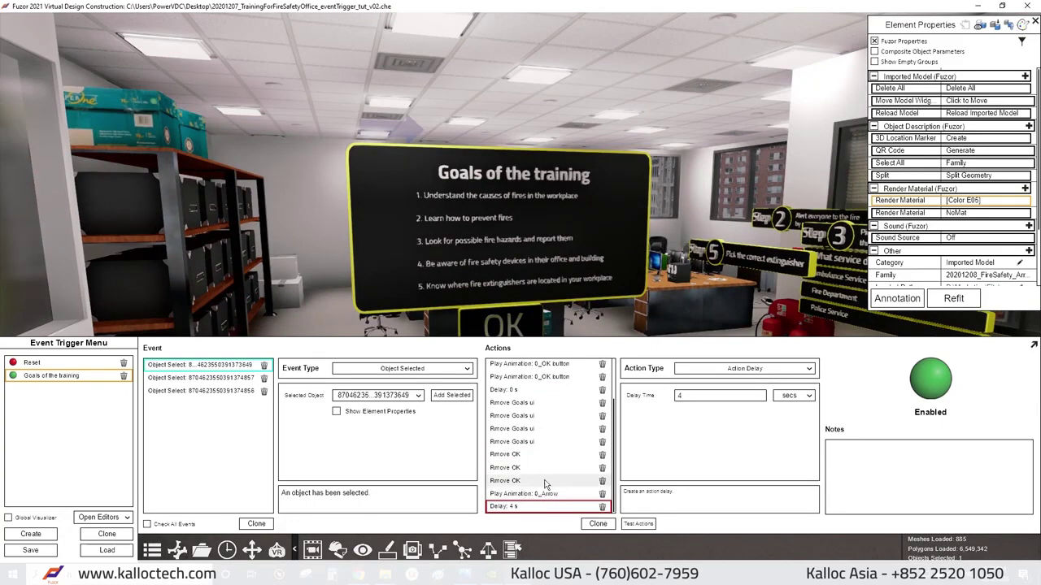
{"action": "left_click", "coordinate": [538, 505]}
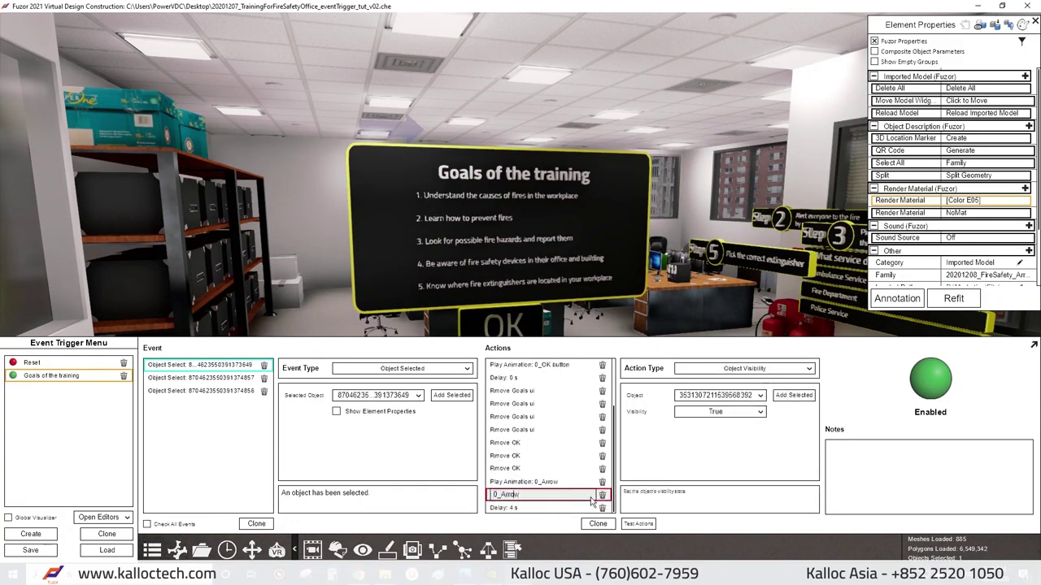
Add Remove Arrow to Reset, duplicate the 0_Arrow visibility action, and test the Goals trigger.
{"action": "left_click", "coordinate": [77, 363]}
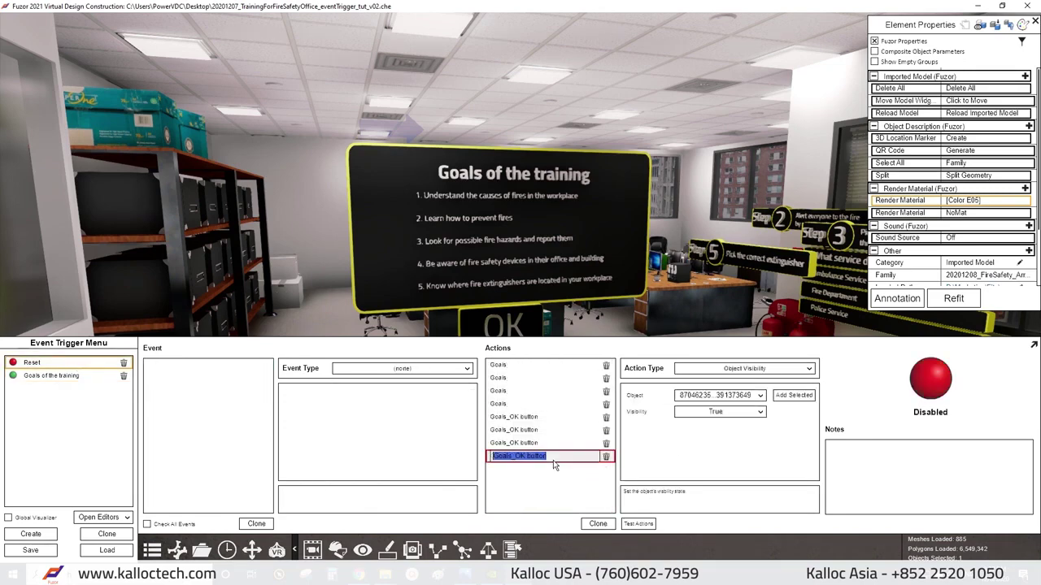
{"action": "left_click", "coordinate": [51, 376]}
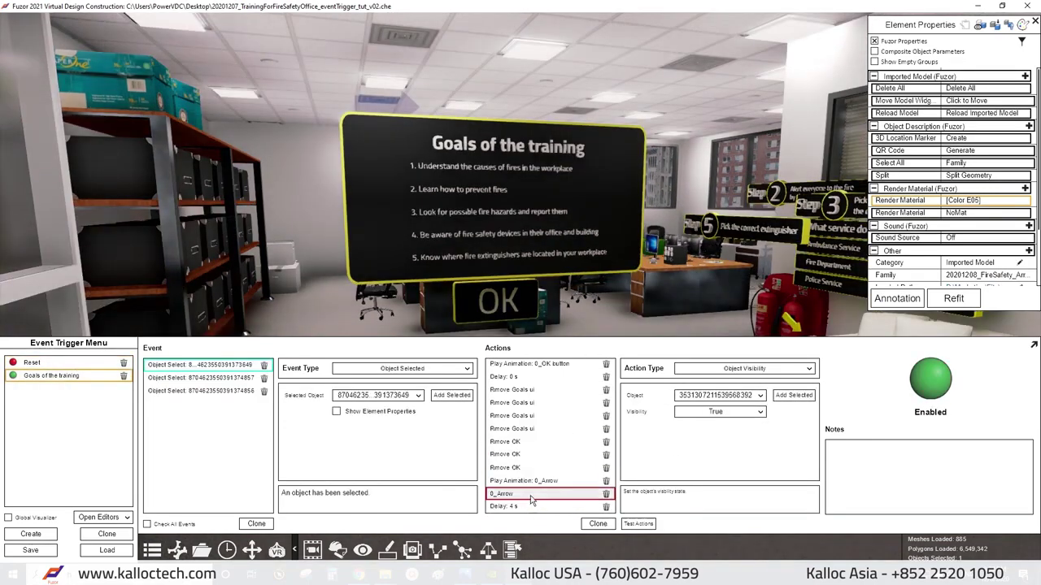
{"action": "left_click", "coordinate": [599, 525]}
{"action": "left_click", "coordinate": [639, 523]}
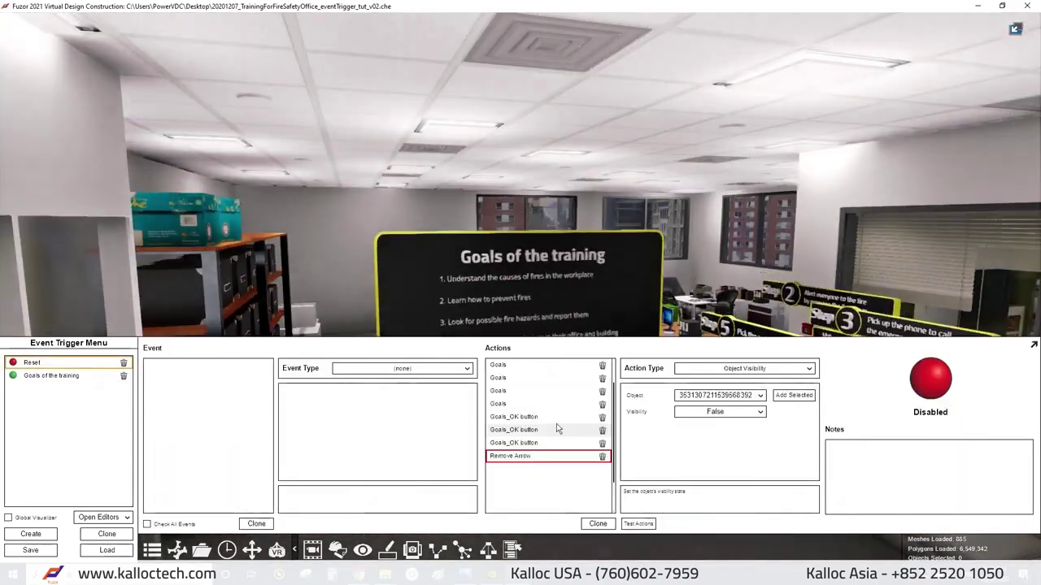
Save the project, dismiss the save-complete message, and check the Remove 0_Arrow action.
{"action": "left_click", "coordinate": [503, 443]}
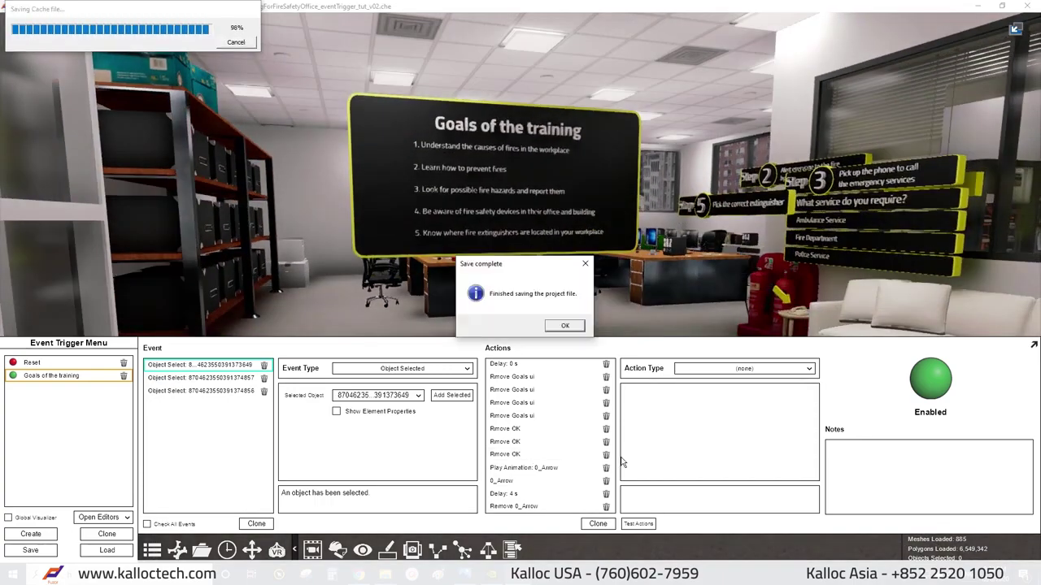
{"action": "left_click", "coordinate": [558, 324]}
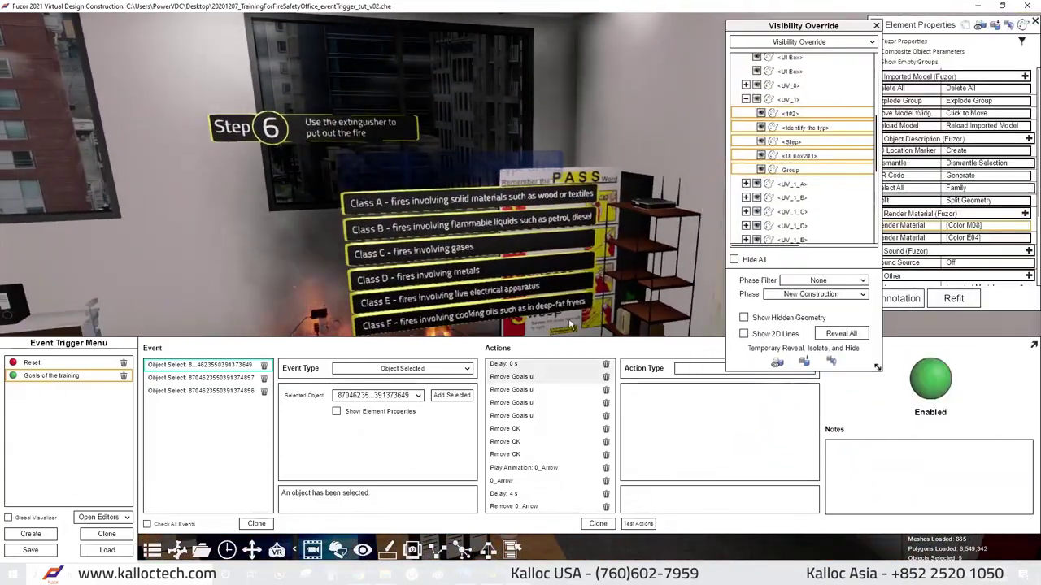
{"action": "left_click", "coordinate": [514, 505]}
{"action": "left_click", "coordinate": [462, 257]}
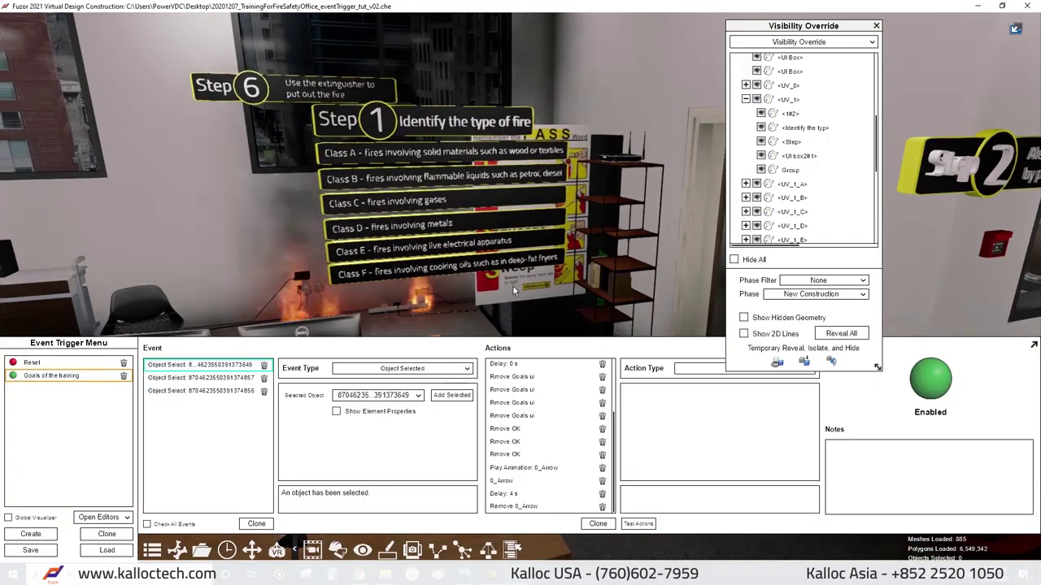
{"action": "mouse_move", "coordinate": [488, 283]}
{"action": "left_mouse_down"}
{"action": "mouse_move", "coordinate": [1, 278]}
{"action": "mouse_move", "coordinate": [365, 218]}
{"action": "mouse_move", "coordinate": [495, 292]}
{"action": "mouse_move", "coordinate": [403, 138]}
{"action": "left_mouse_up"}
Create a trigger with Object Proximity event 'Walk near Arrow' for the arrow, radius 2 m.
{"action": "left_click", "coordinate": [359, 140]}
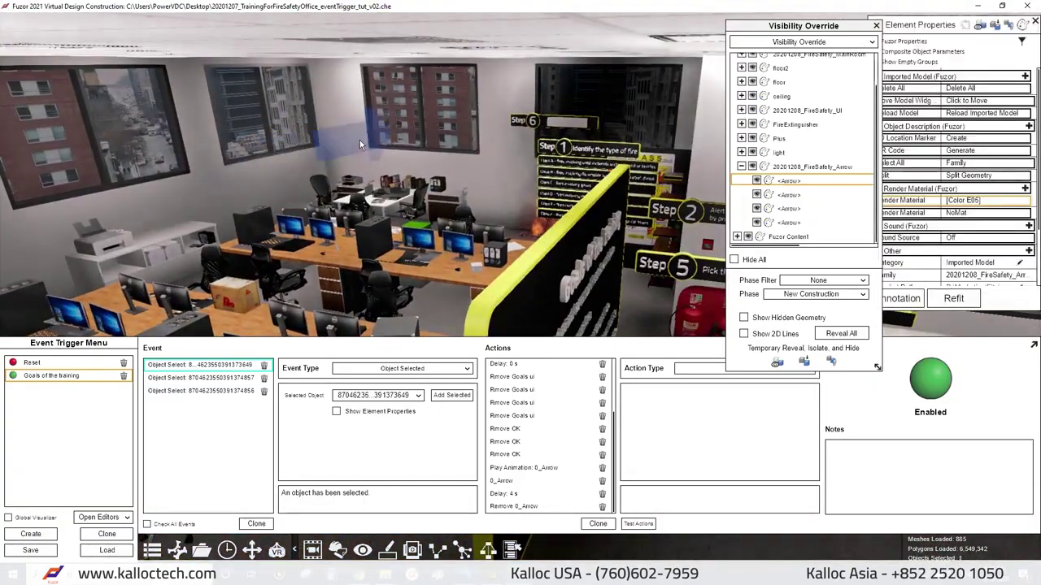
{"action": "left_click", "coordinate": [31, 534]}
{"action": "left_click", "coordinate": [402, 368]}
{"action": "scroll", "coordinate": [399, 434], "scroll_direction": "down", "scroll_amount": 5}
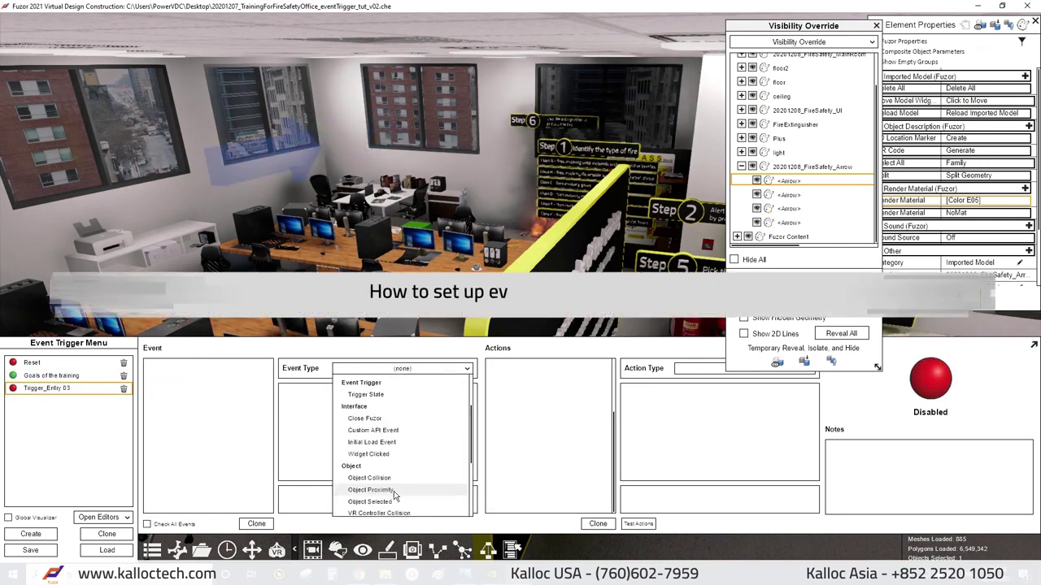
{"action": "left_click", "coordinate": [394, 491]}
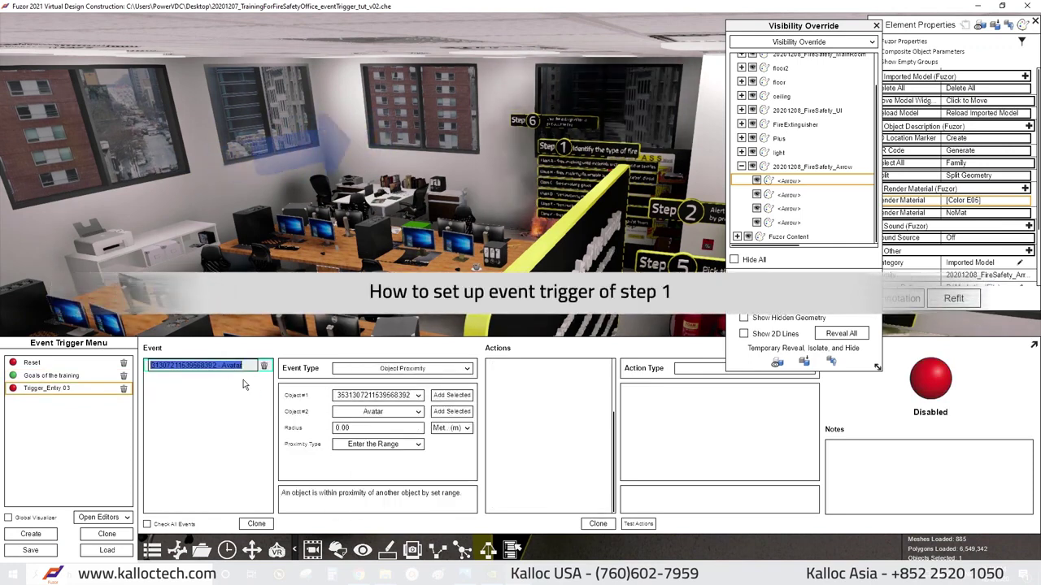
{"action": "type", "text": "Walk near"}
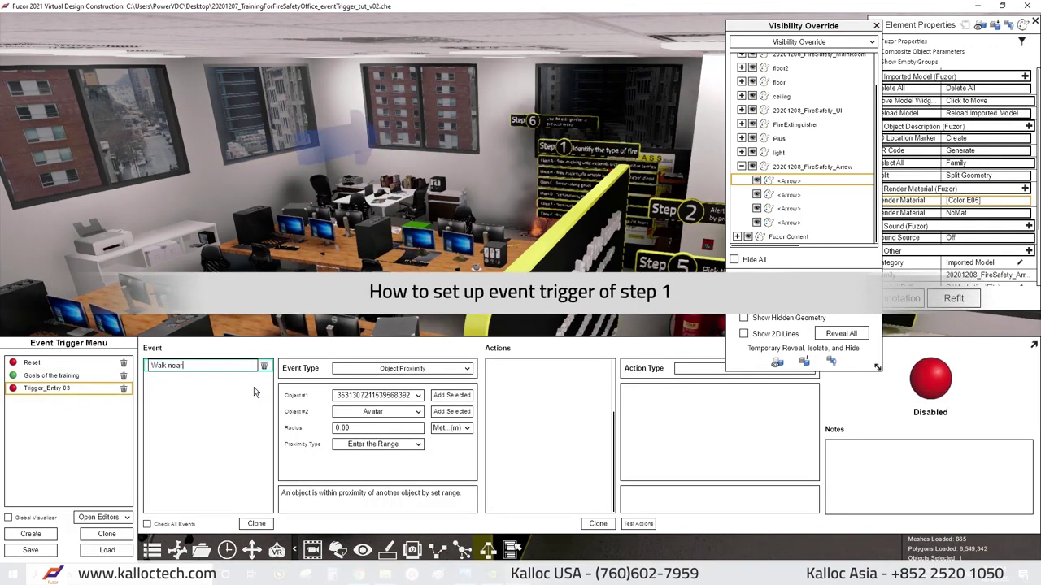
{"action": "type", "text": " Arrow"}
{"action": "left_click", "coordinate": [378, 428]}
{"action": "type", "text": "2"}
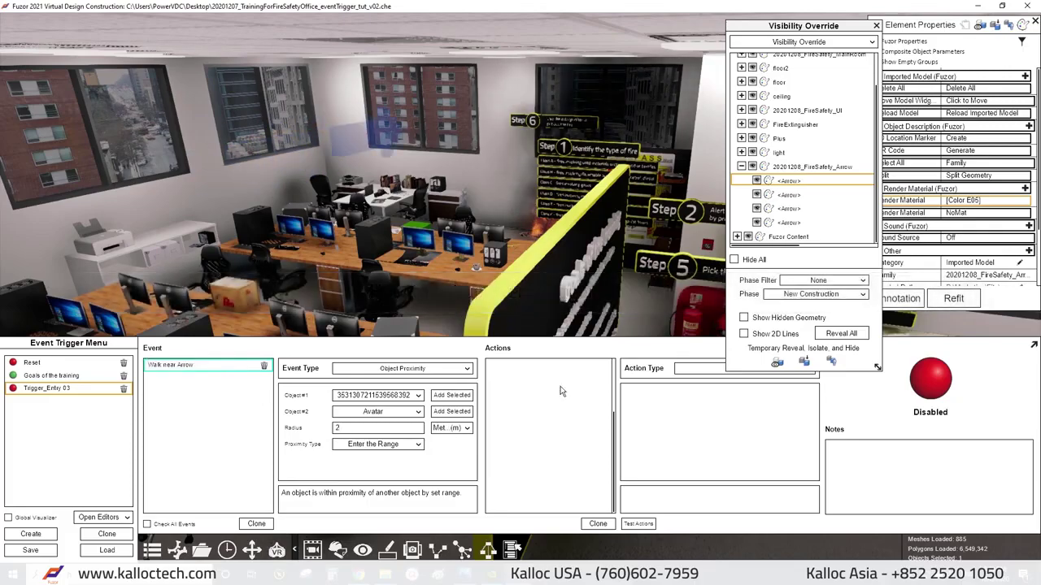
Close the Event Trigger Menu and select the Step 1 header sign group.
{"action": "left_click", "coordinate": [152, 550]}
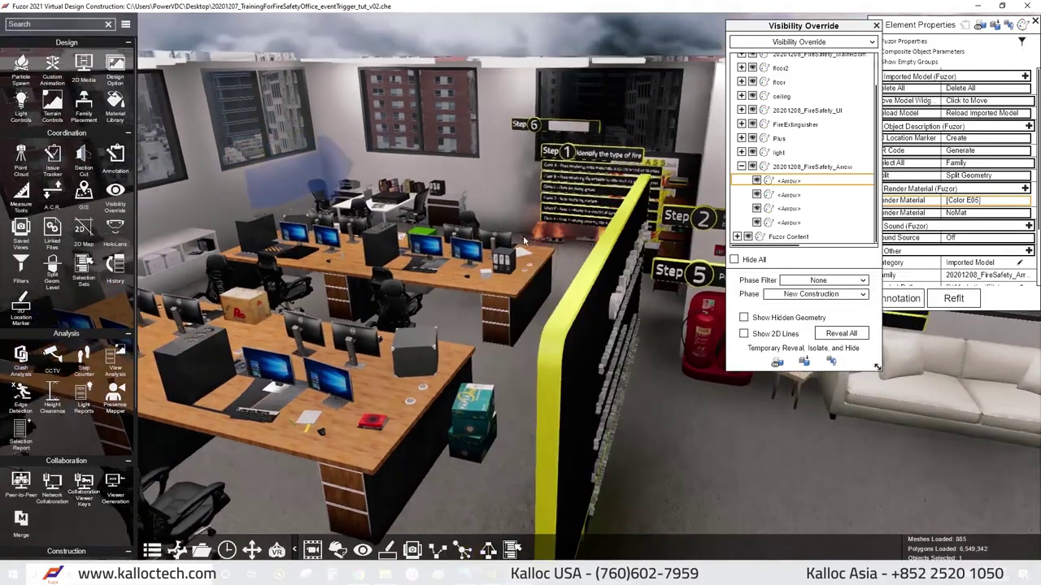
{"action": "scroll", "coordinate": [523, 235], "scroll_direction": "up", "scroll_amount": 5}
{"action": "scroll", "coordinate": [537, 260], "scroll_direction": "up", "scroll_amount": 5}
{"action": "scroll", "coordinate": [549, 272], "scroll_direction": "down", "scroll_amount": 5}
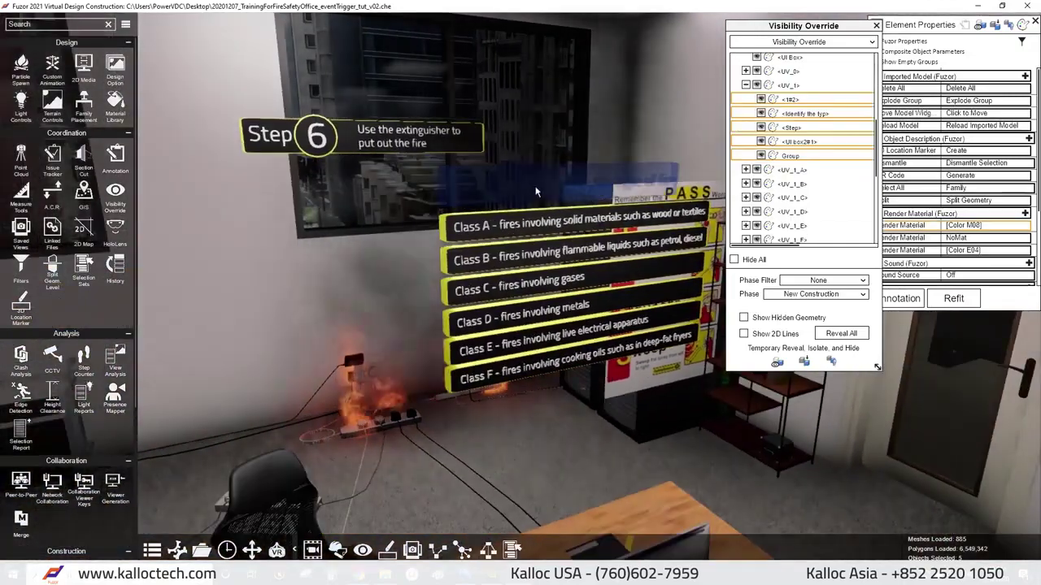
{"action": "left_click", "coordinate": [520, 191]}
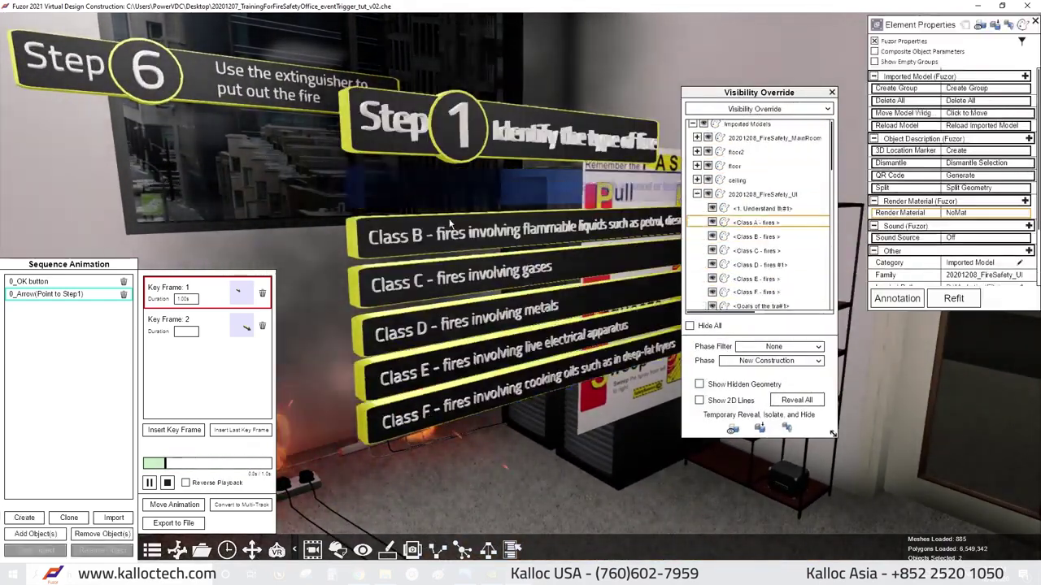
Preview the arrow animation and start a Step1_Q animation with key frames moving the Step 1 sign.
{"action": "left_click", "coordinate": [150, 483]}
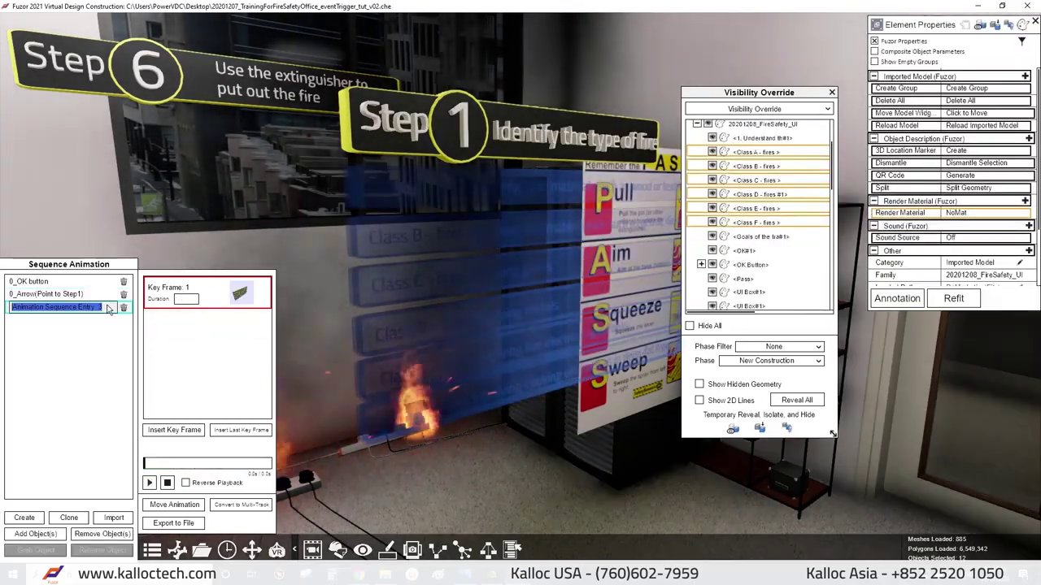
{"action": "left_click", "coordinate": [533, 389]}
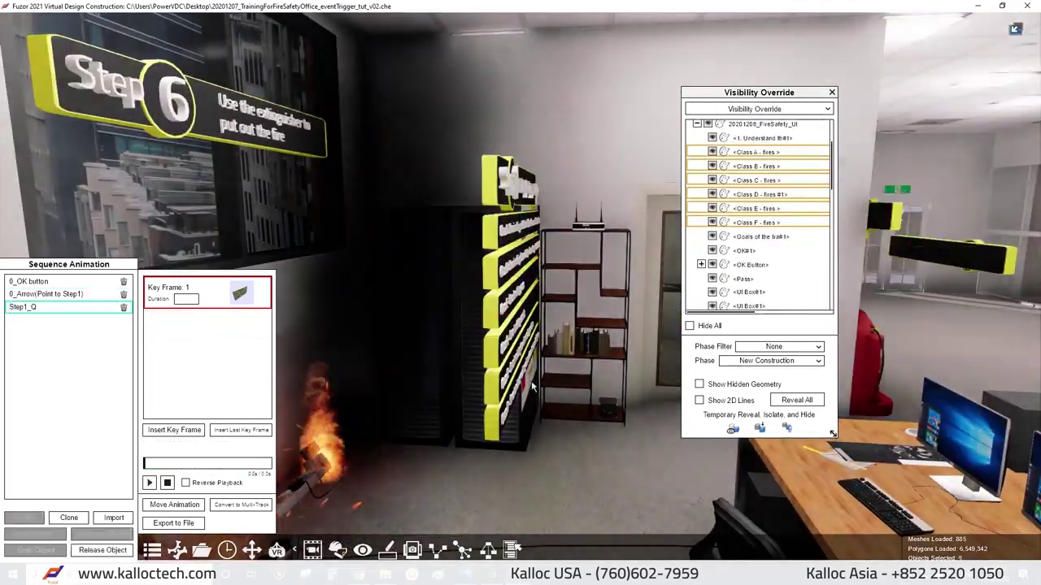
{"action": "left_click", "coordinate": [533, 389]}
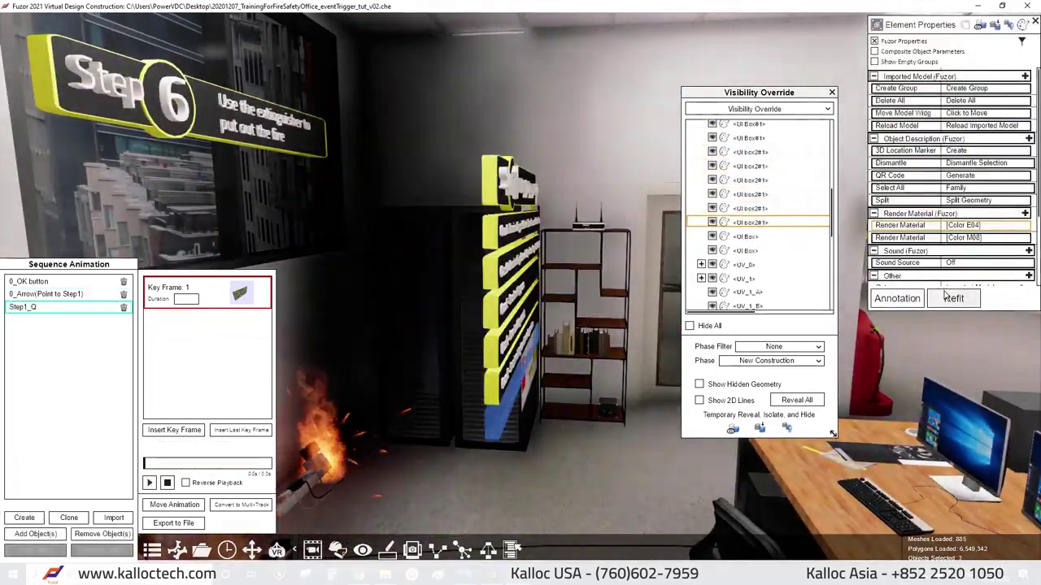
{"action": "left_click", "coordinate": [174, 430]}
{"action": "left_click", "coordinate": [174, 505]}
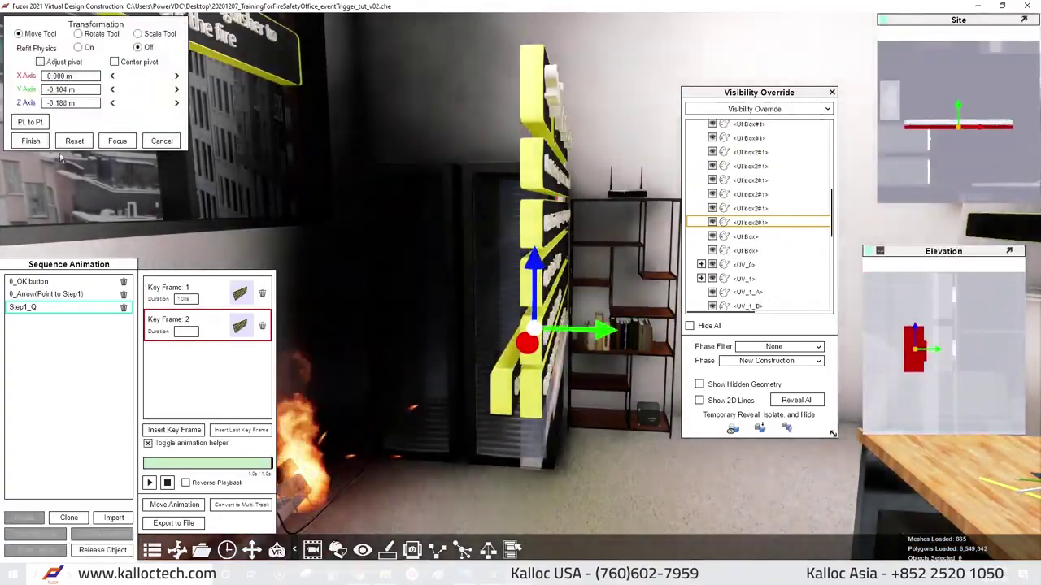
{"action": "left_click", "coordinate": [30, 141]}
{"action": "left_click", "coordinate": [453, 337]}
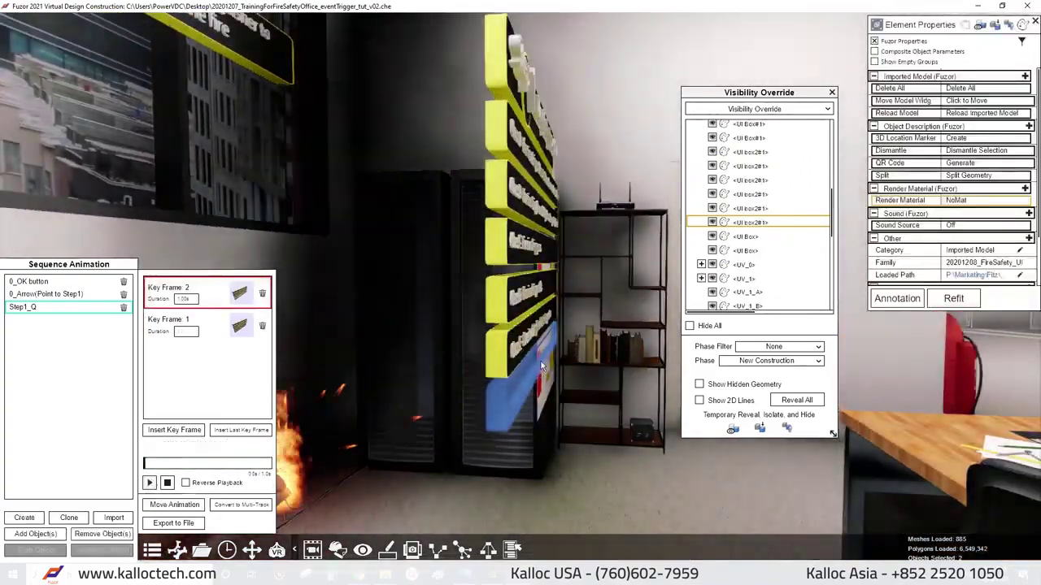
{"action": "left_click", "coordinate": [174, 430]}
{"action": "left_click", "coordinate": [174, 505]}
Add the remaining Step1_Q key frames sliding the class signs in, then rename the trigger to Arrow.
{"action": "left_click", "coordinate": [30, 141]}
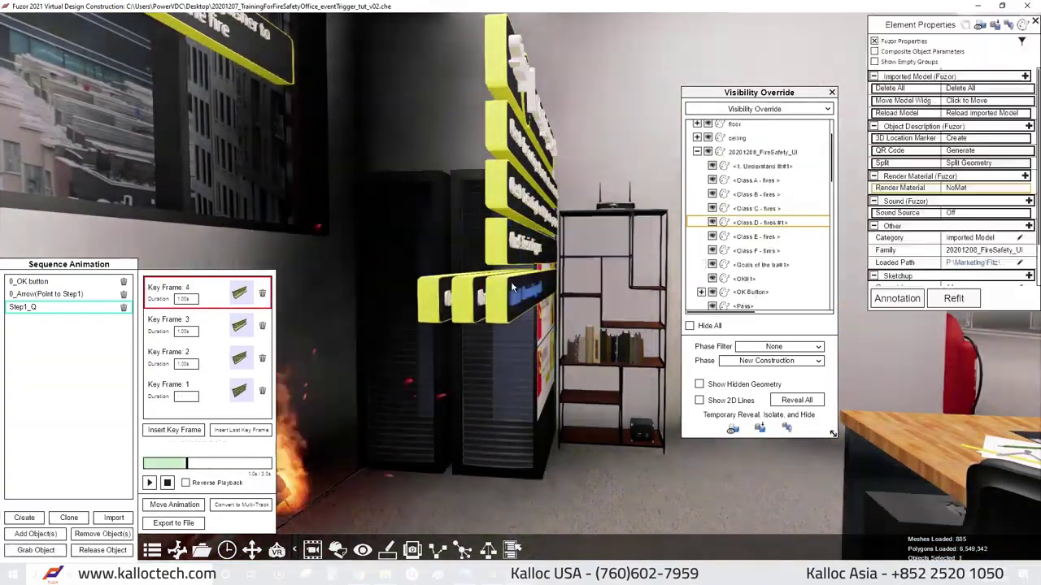
{"action": "left_click", "coordinate": [174, 431]}
{"action": "left_click", "coordinate": [174, 505]}
{"action": "left_click", "coordinate": [30, 141]}
{"action": "left_click", "coordinate": [174, 430]}
{"action": "left_click", "coordinate": [414, 303]}
{"action": "left_click", "coordinate": [174, 505]}
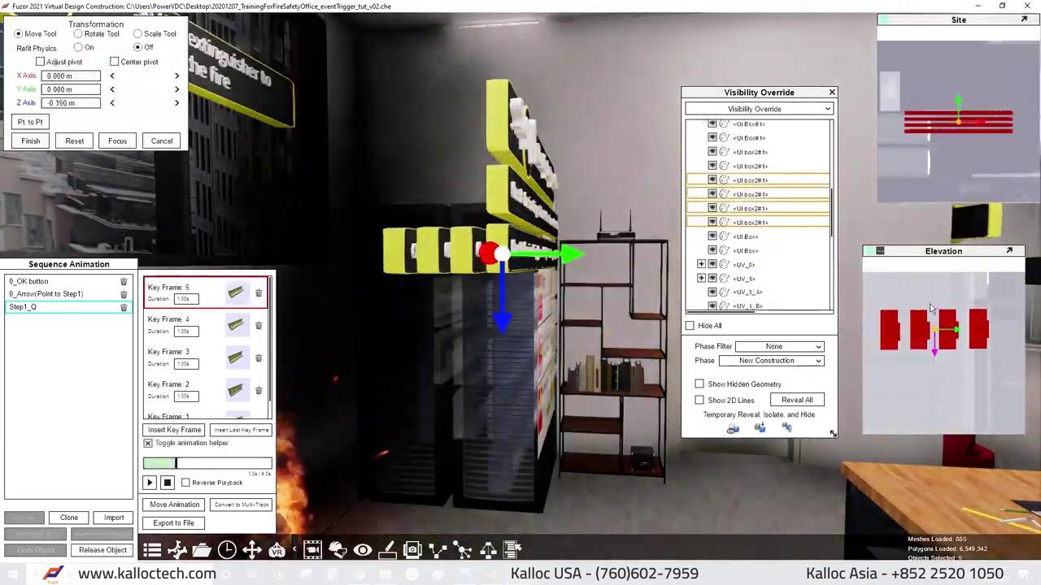
{"action": "left_click", "coordinate": [30, 140]}
{"action": "left_click", "coordinate": [174, 504]}
{"action": "left_click", "coordinate": [30, 140]}
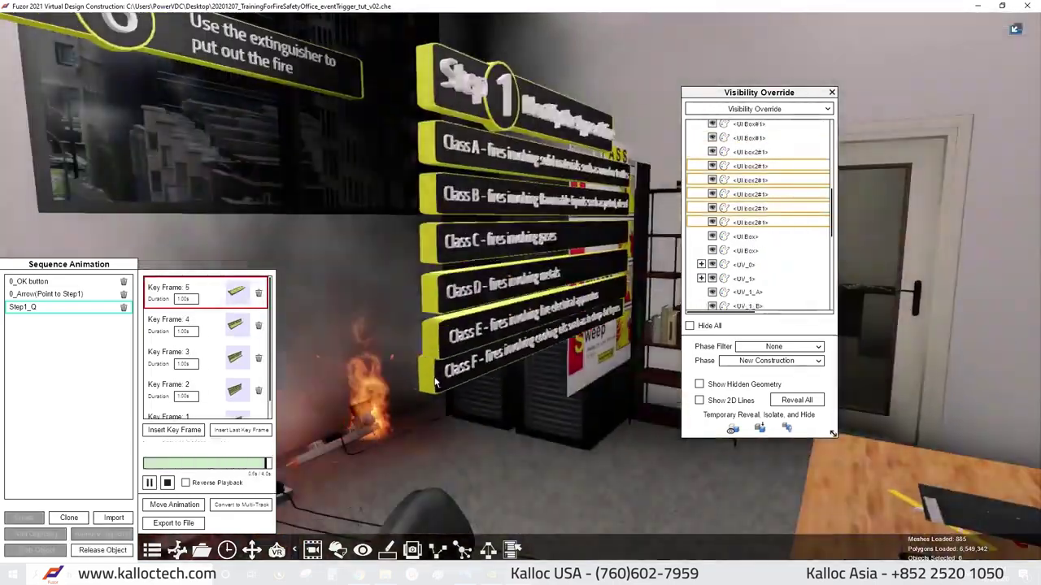
{"action": "left_click", "coordinate": [187, 370]}
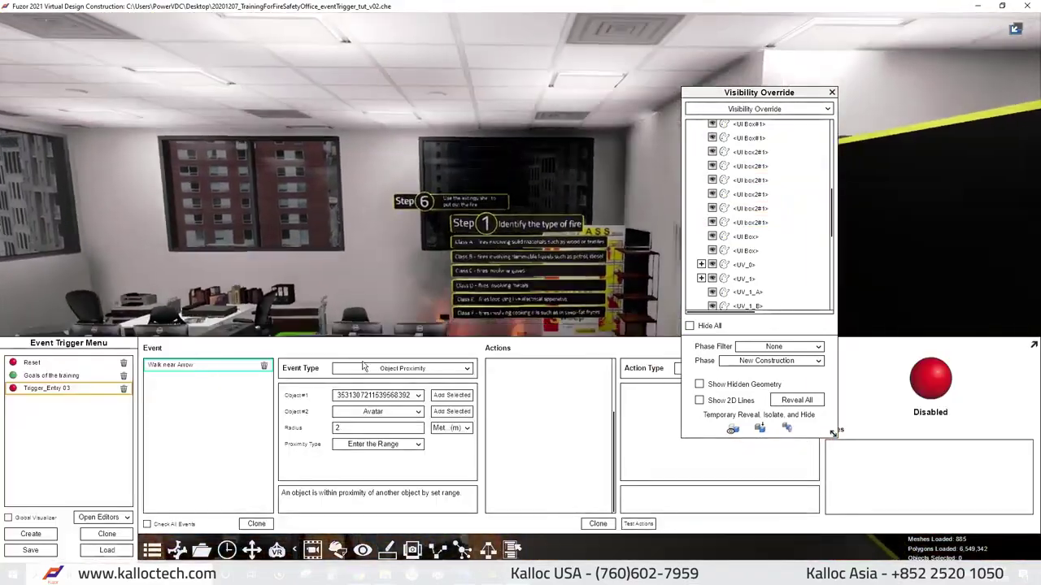
{"action": "double_click", "coordinate": [79, 389]}
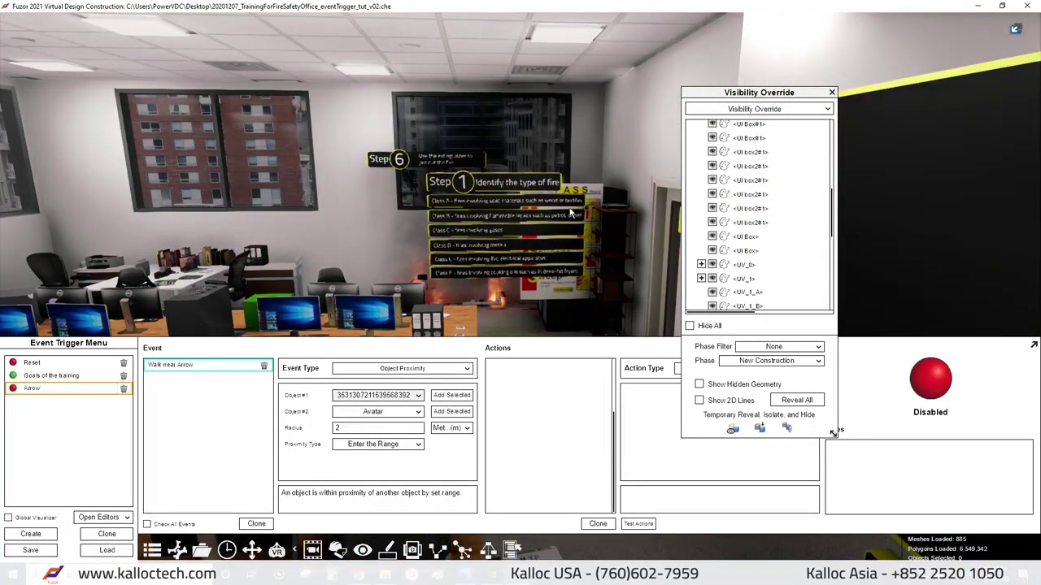
Add an Object Visibility action to the Arrow trigger.
{"action": "left_click", "coordinate": [744, 368]}
{"action": "scroll", "coordinate": [724, 480], "scroll_direction": "up", "scroll_amount": 3}
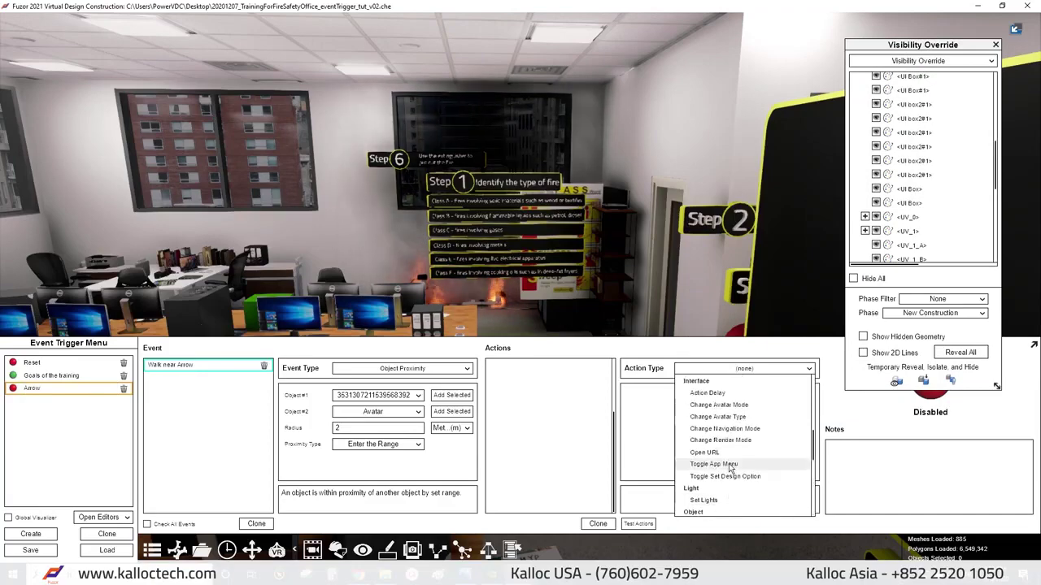
{"action": "scroll", "coordinate": [725, 468], "scroll_direction": "up", "scroll_amount": 3}
{"action": "scroll", "coordinate": [726, 456], "scroll_direction": "up", "scroll_amount": 3}
{"action": "scroll", "coordinate": [726, 446], "scroll_direction": "up", "scroll_amount": 3}
{"action": "scroll", "coordinate": [726, 446], "scroll_direction": "down", "scroll_amount": 1}
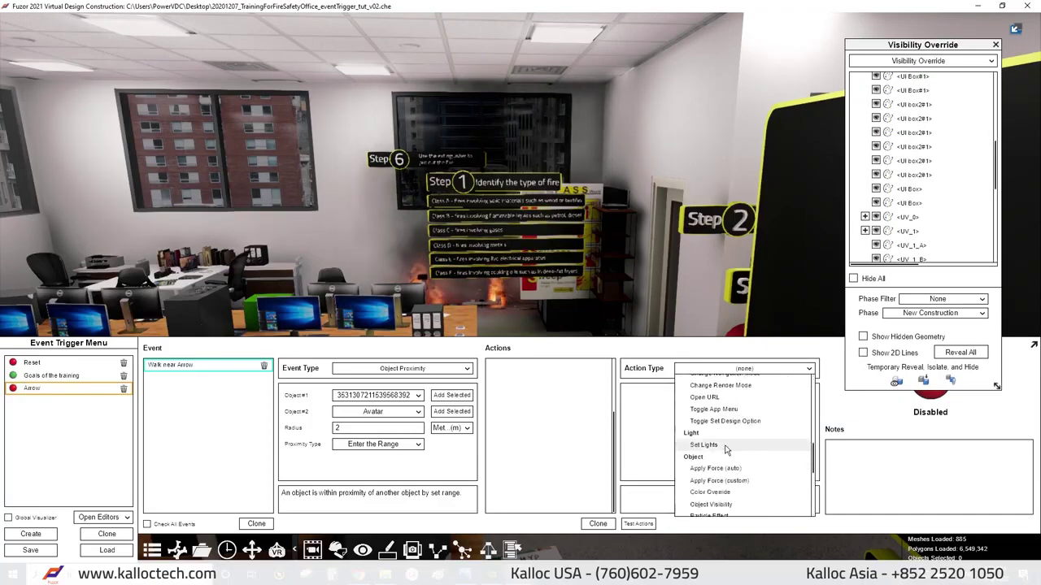
{"action": "left_click", "coordinate": [727, 447]}
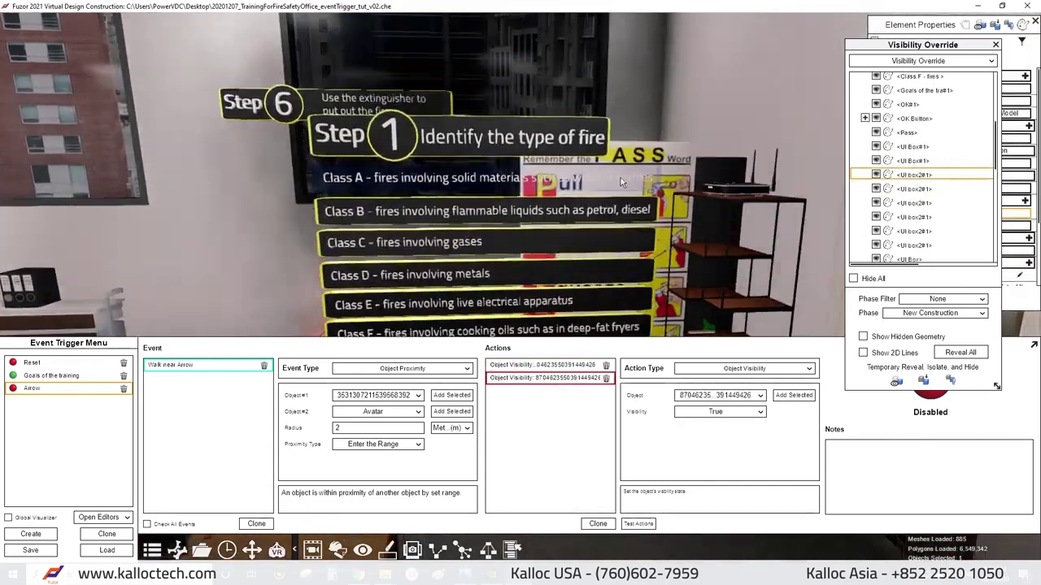
Assign the Class A sign and UI box, reorder the actions, and rename the first to Step1 Q.
{"action": "left_click", "coordinate": [620, 177]}
{"action": "left_click", "coordinate": [521, 254]}
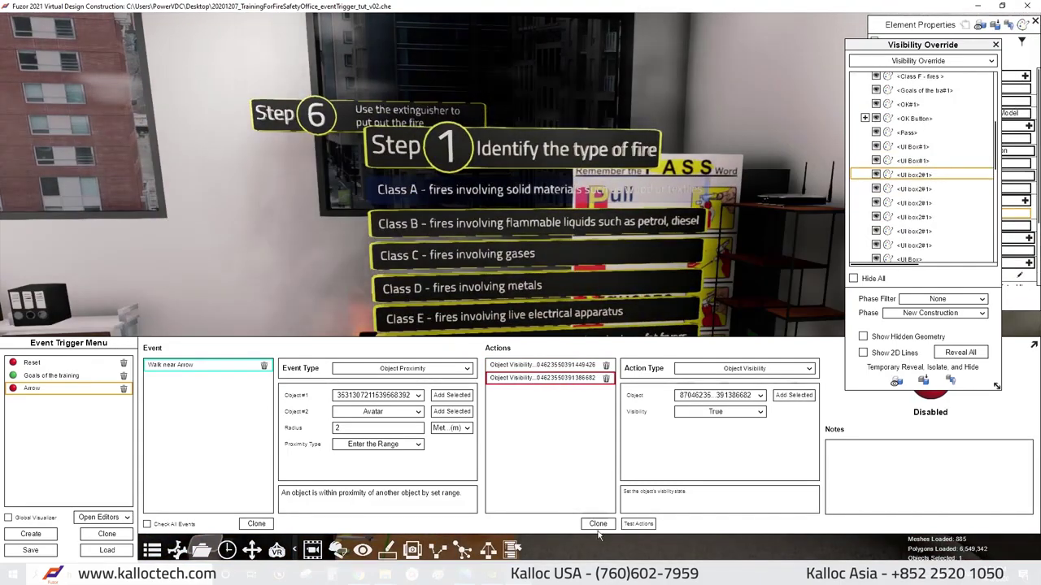
{"action": "left_click_drag", "start_coordinate": [550, 398], "coordinate": [551, 382]}
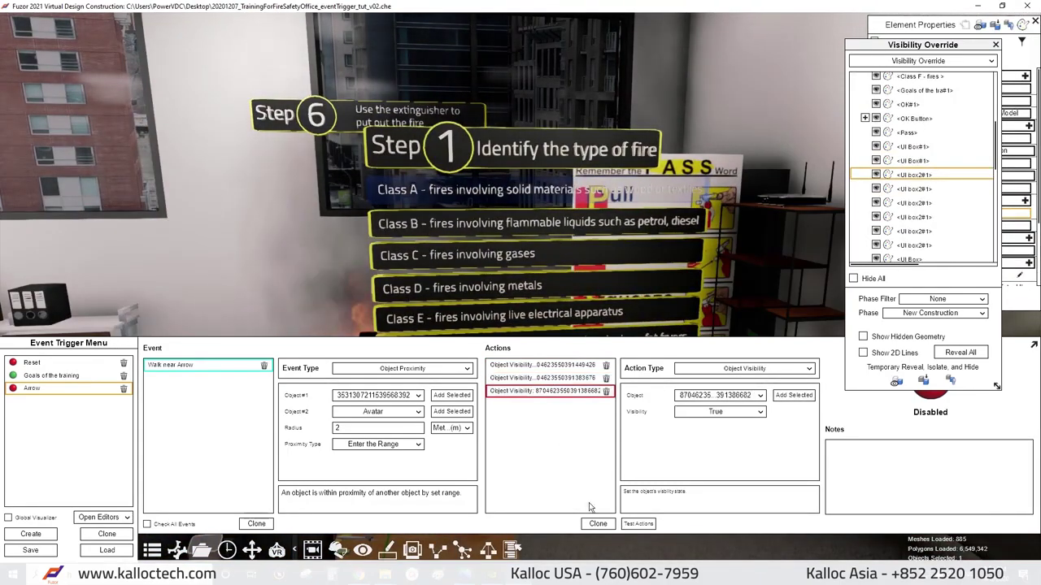
{"action": "double_click", "coordinate": [558, 379]}
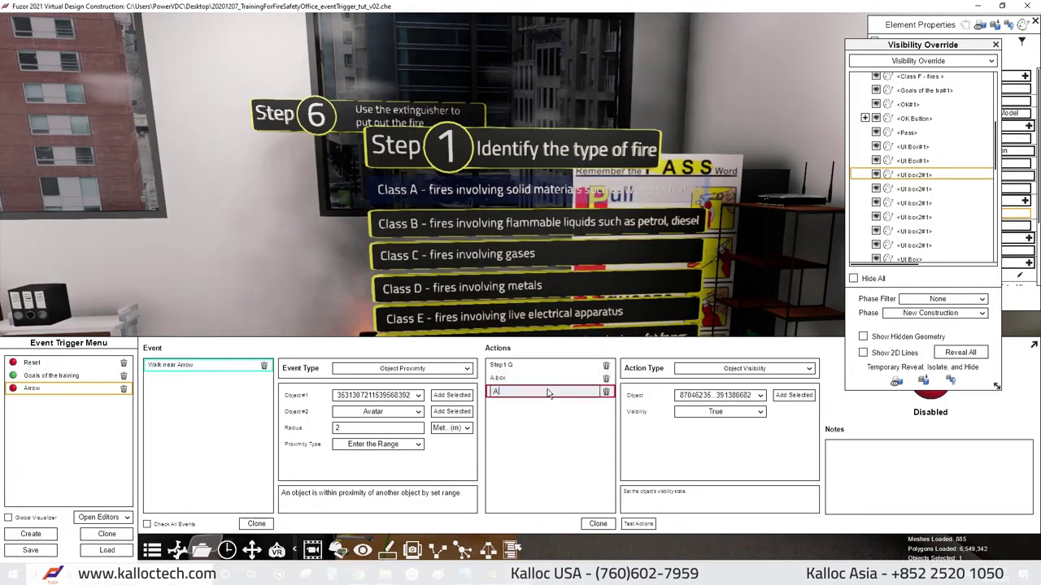
{"action": "type", "text": "wor"}
Clone visibility actions for the Class B and C signs and rename them accordingly.
{"action": "left_click", "coordinate": [597, 523]}
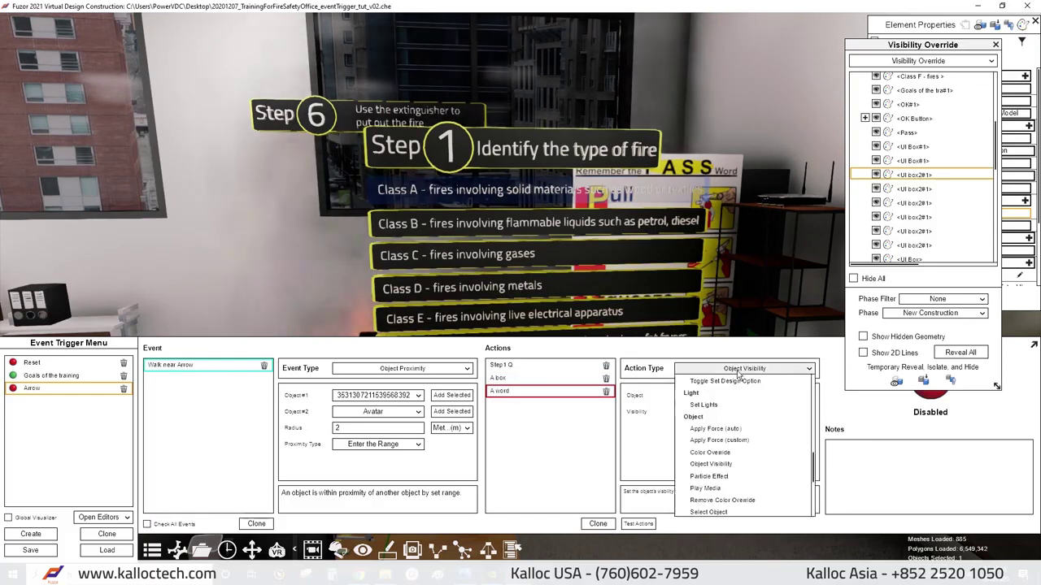
{"action": "left_click", "coordinate": [597, 523]}
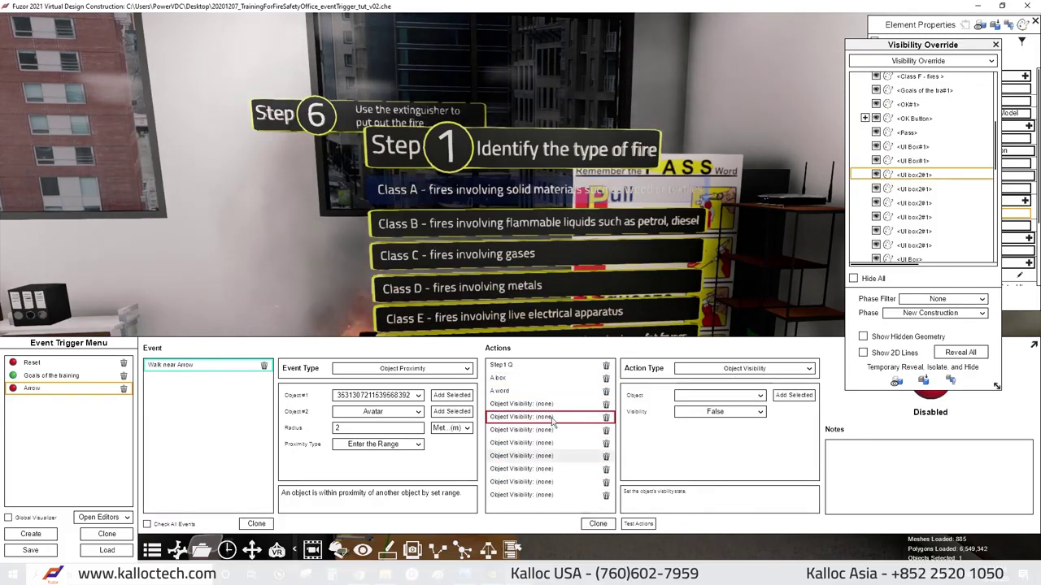
{"action": "left_click", "coordinate": [523, 221]}
{"action": "double_click", "coordinate": [568, 405]}
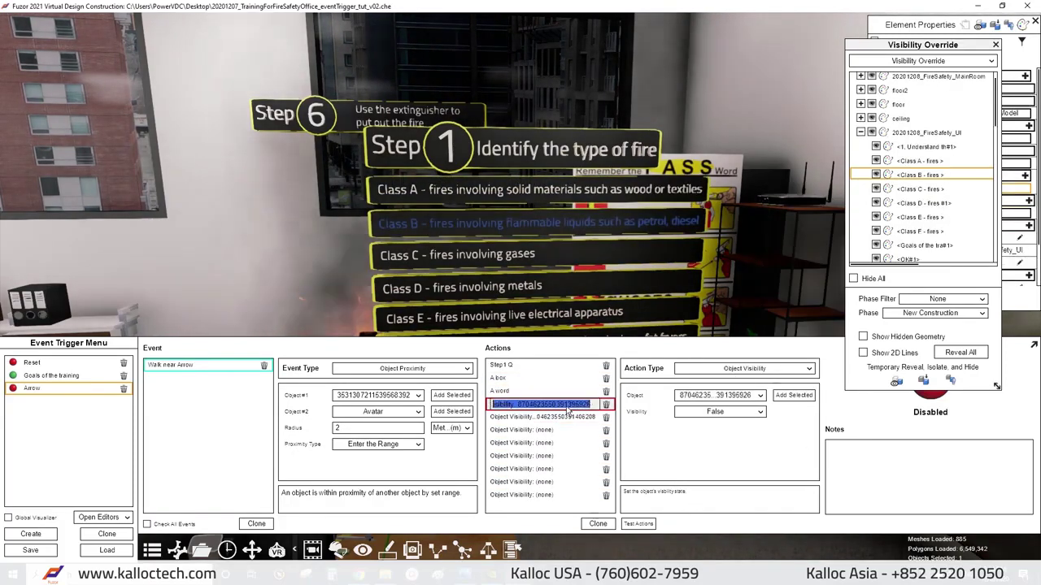
{"action": "left_click", "coordinate": [457, 255]}
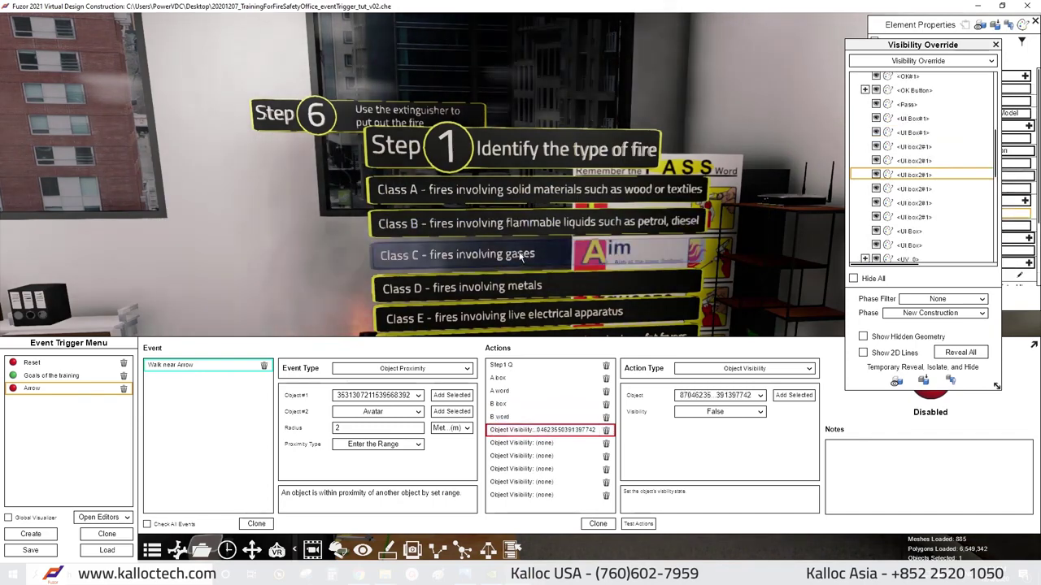
{"action": "double_click", "coordinate": [537, 429]}
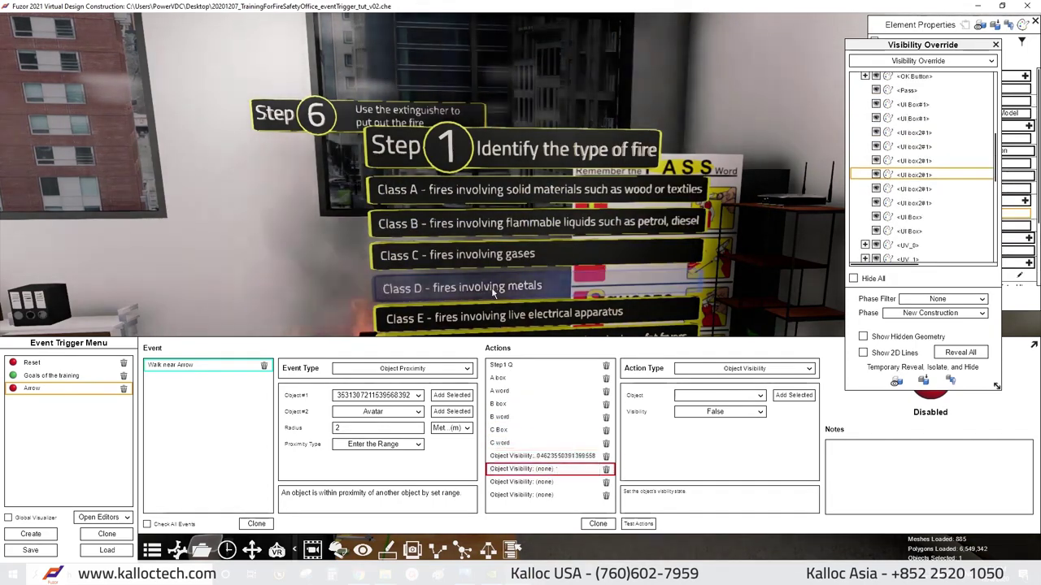
Add and rename visibility actions for the Class D, E and F signs.
{"action": "left_click", "coordinate": [491, 287]}
{"action": "double_click", "coordinate": [558, 470]}
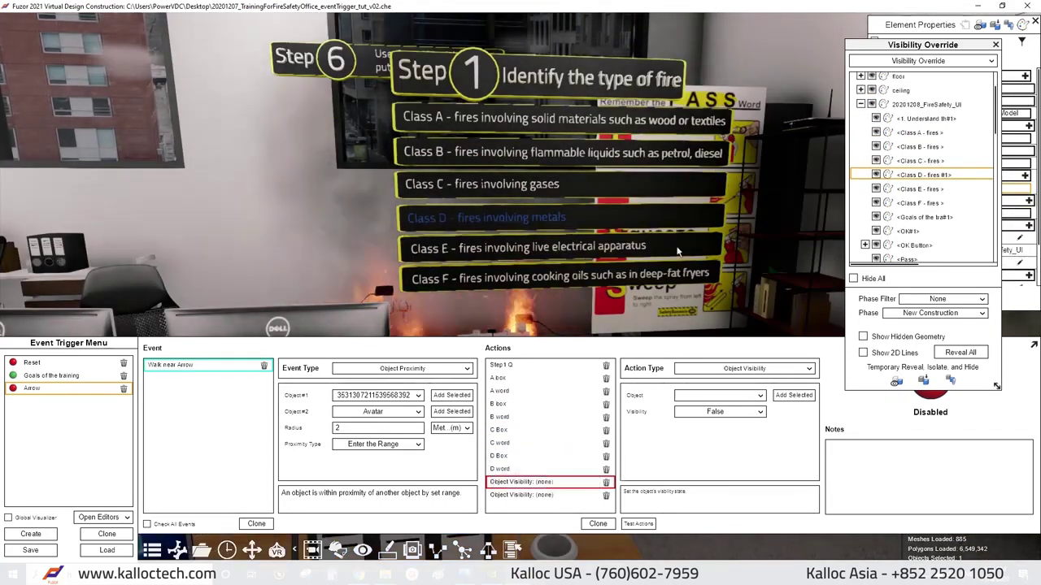
{"action": "left_click", "coordinate": [529, 248]}
{"action": "double_click", "coordinate": [537, 494]}
{"action": "left_click", "coordinate": [715, 369]}
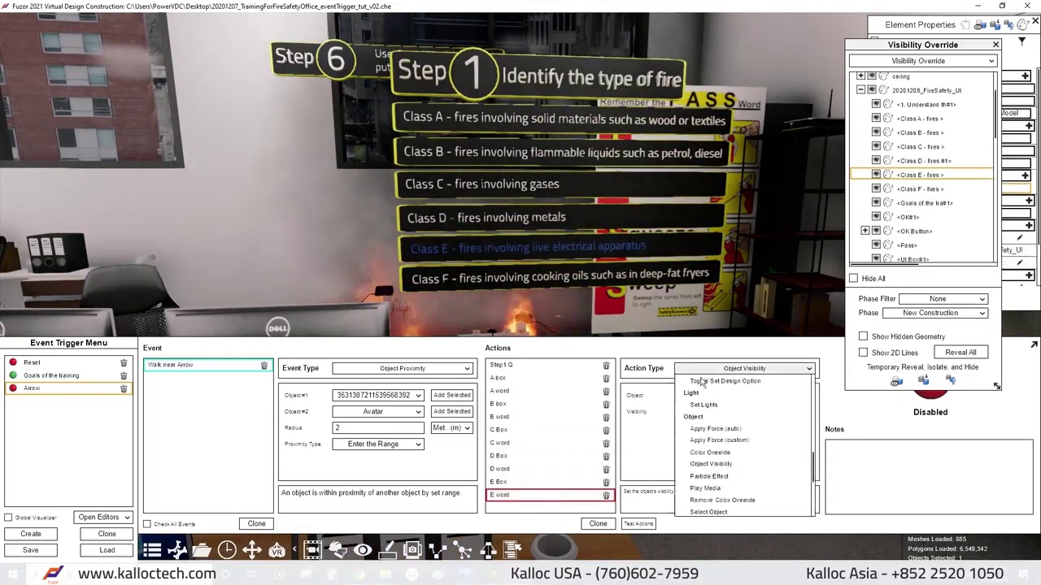
{"action": "left_click", "coordinate": [711, 464]}
{"action": "left_click", "coordinate": [561, 277]}
{"action": "double_click", "coordinate": [552, 507]}
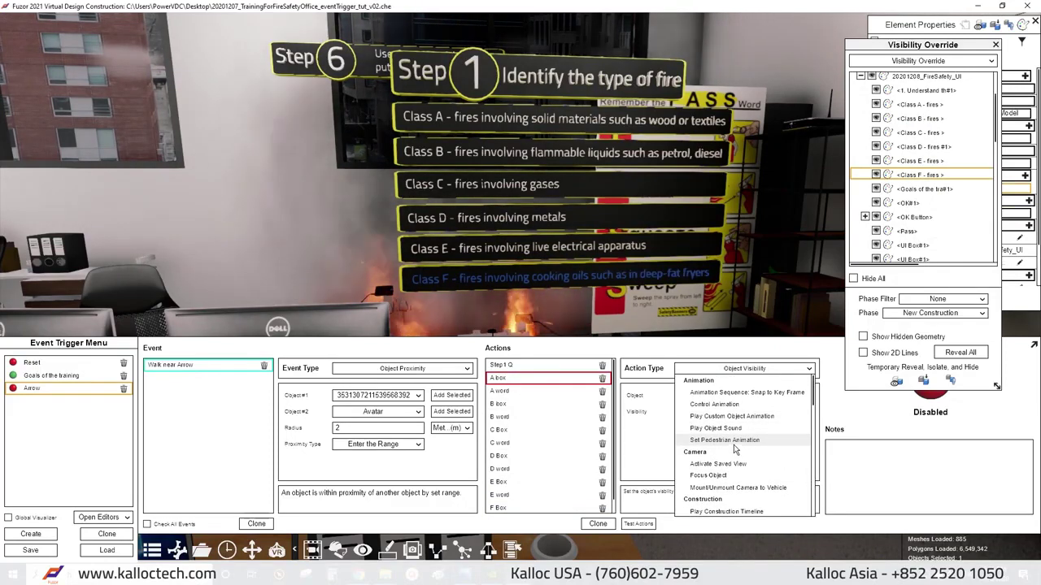
Add Play Animation actions to the Arrow trigger and duplicate them into the list.
{"action": "left_click", "coordinate": [714, 404]}
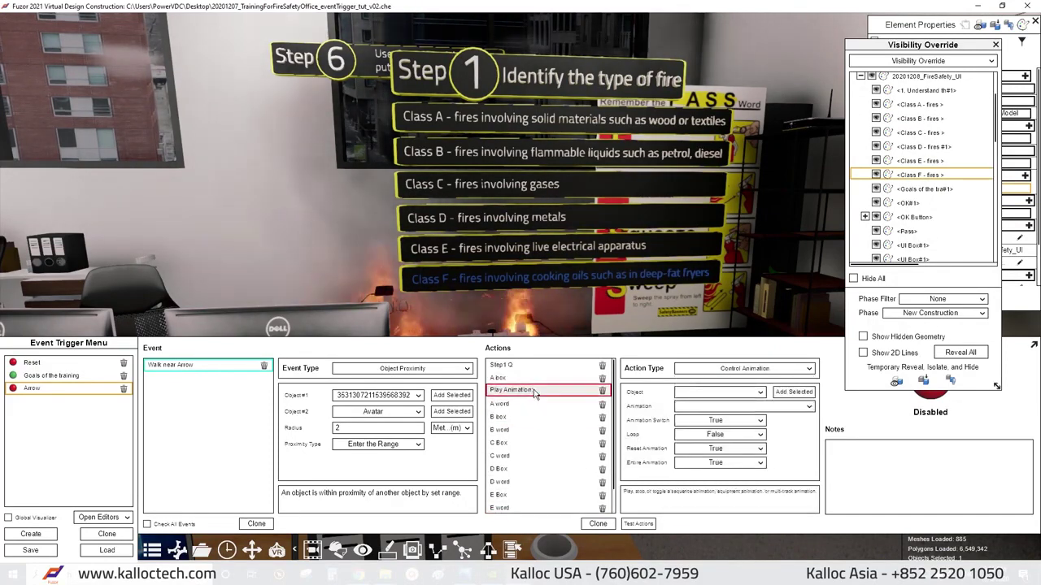
{"action": "left_click", "coordinate": [597, 525]}
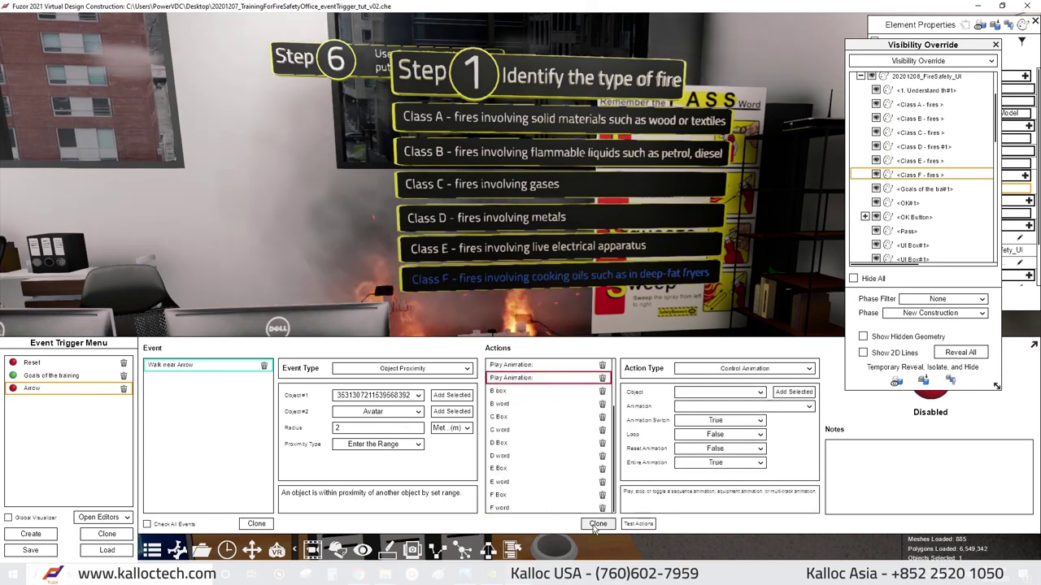
{"action": "scroll", "coordinate": [534, 488], "scroll_direction": "down", "scroll_amount": 2}
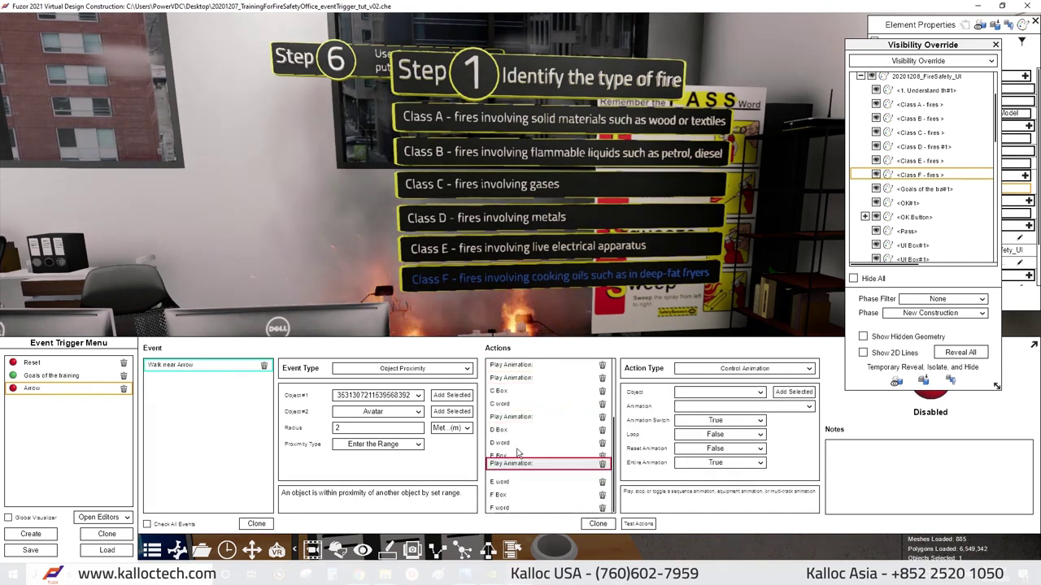
{"action": "left_click_drag", "start_coordinate": [517, 453], "coordinate": [520, 453]}
{"action": "left_click", "coordinate": [596, 525]}
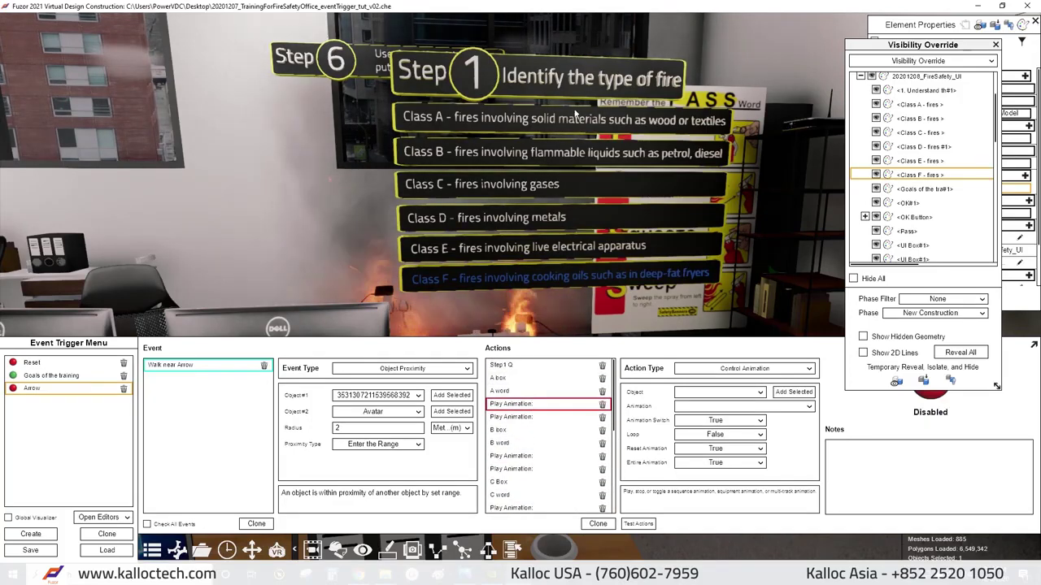
Set the Class A, B and C signs to play the Step1_Q animation.
{"action": "left_click", "coordinate": [574, 113]}
{"action": "left_click", "coordinate": [793, 392]}
{"action": "left_click", "coordinate": [521, 417]}
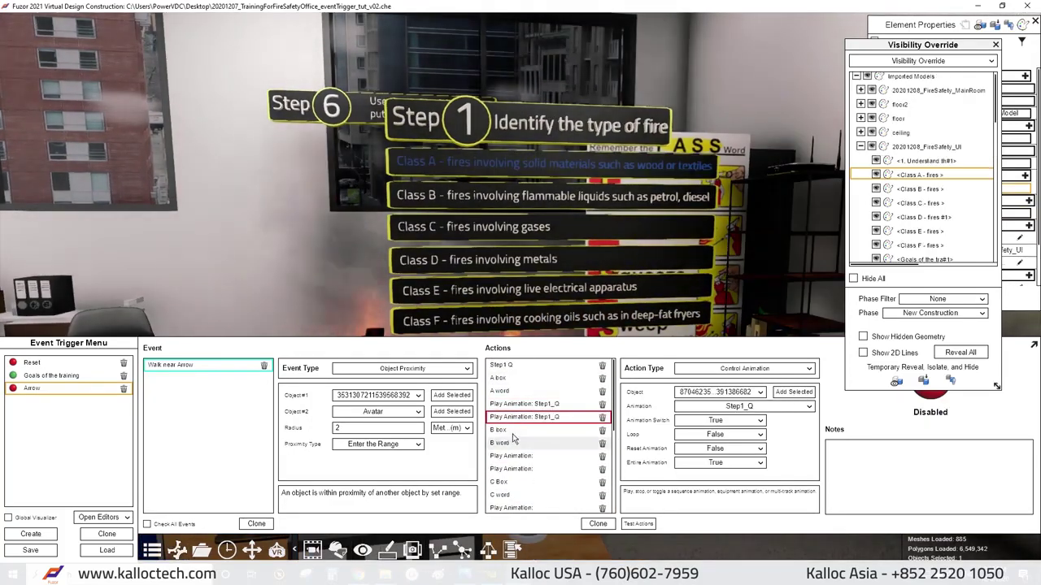
{"action": "left_click", "coordinate": [495, 193]}
{"action": "left_click", "coordinate": [793, 392]}
{"action": "left_click", "coordinate": [534, 469]}
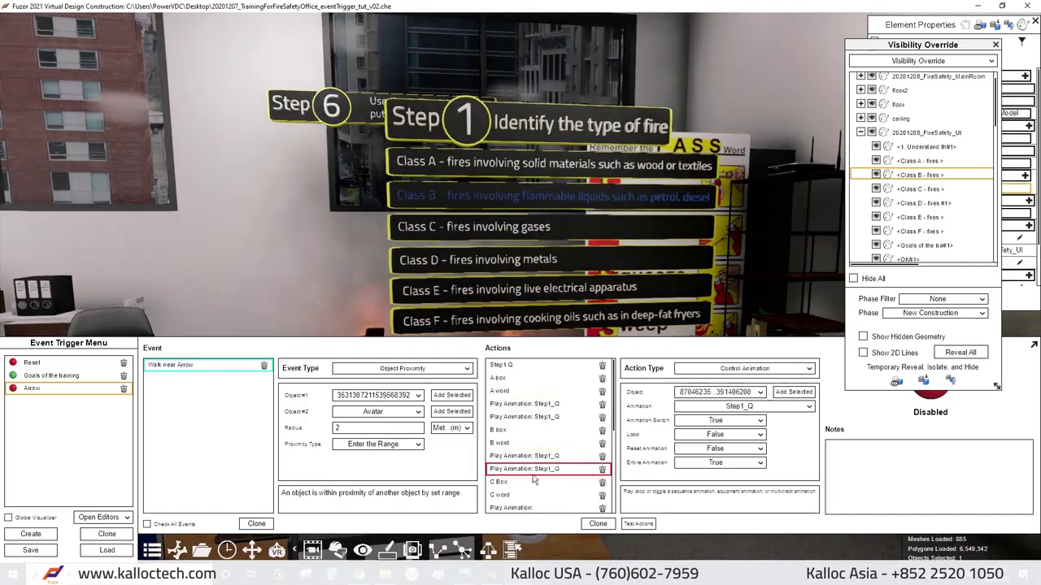
{"action": "left_click", "coordinate": [493, 226]}
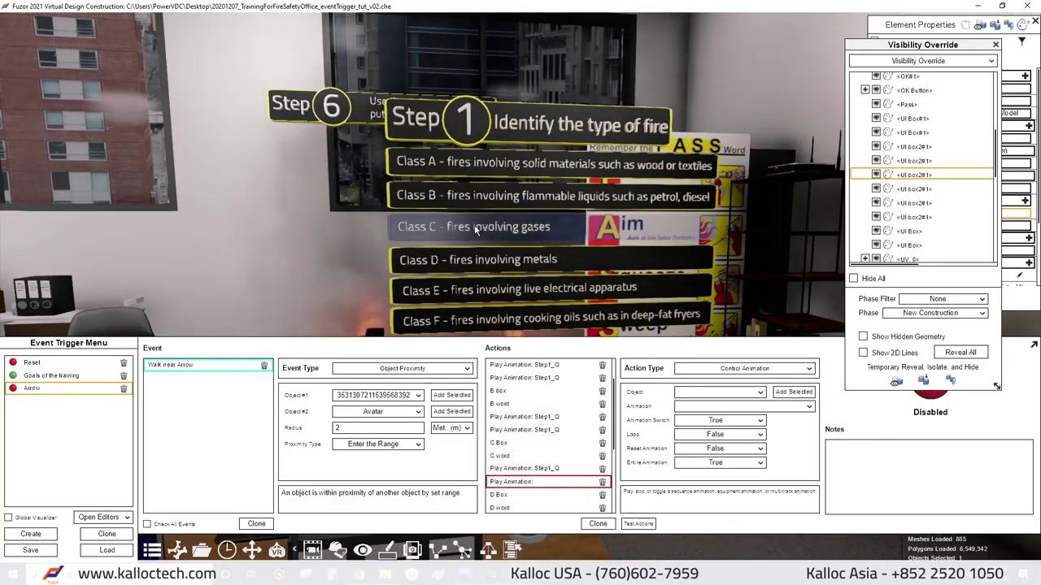
{"action": "left_click", "coordinate": [792, 392]}
Set the Class D, E and F signs to play the Step1_Q animation.
{"action": "scroll", "coordinate": [537, 456], "scroll_direction": "down", "scroll_amount": 2}
{"action": "left_click", "coordinate": [520, 452]}
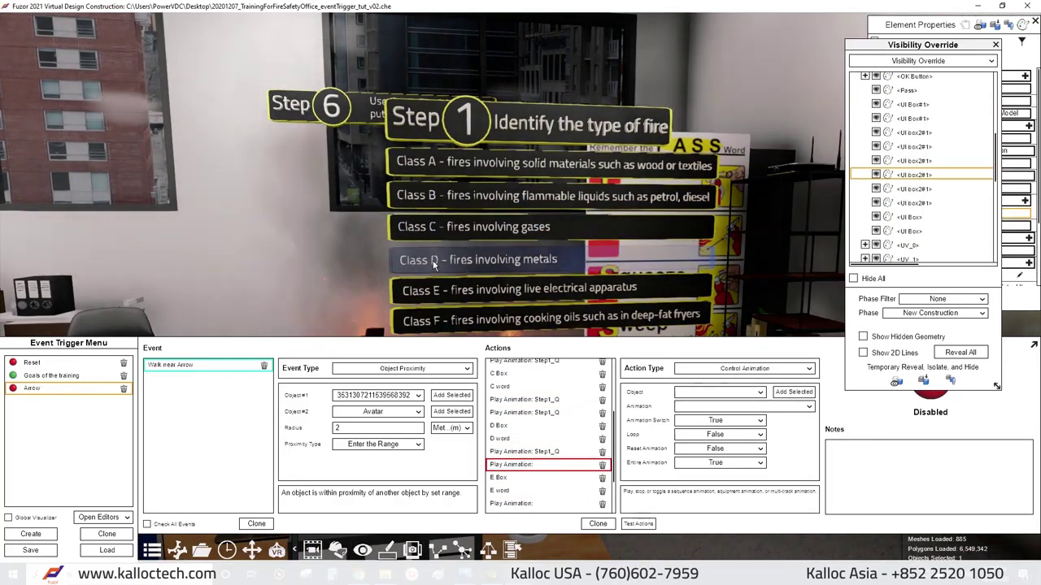
{"action": "left_click", "coordinate": [792, 392]}
{"action": "scroll", "coordinate": [537, 455], "scroll_direction": "down", "scroll_amount": 2}
{"action": "left_click", "coordinate": [521, 457]}
{"action": "left_click", "coordinate": [457, 289]}
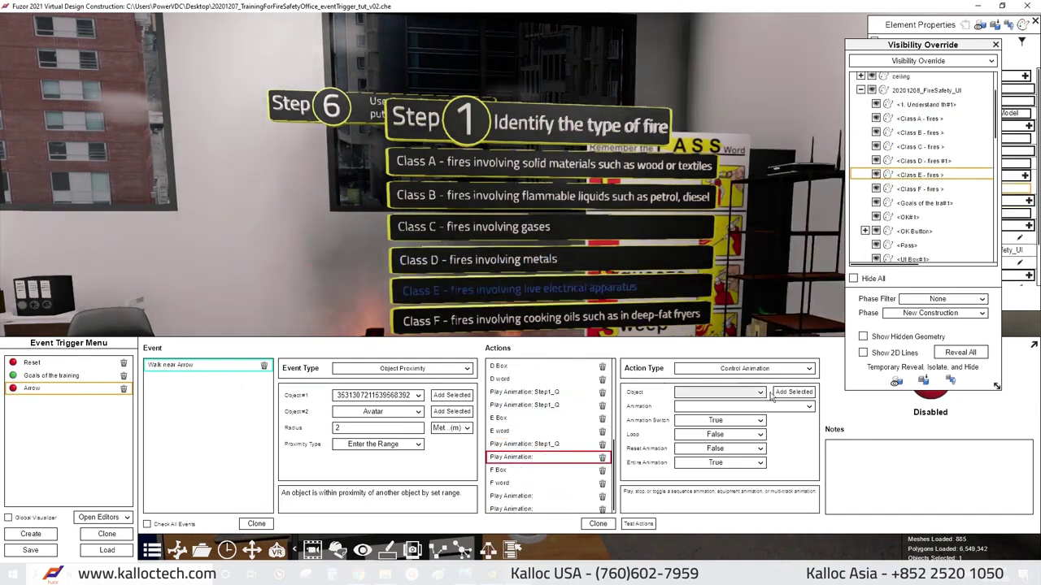
{"action": "left_click", "coordinate": [793, 392]}
{"action": "left_click", "coordinate": [521, 496]}
{"action": "left_click", "coordinate": [521, 314]}
{"action": "left_click", "coordinate": [793, 392]}
{"action": "left_click", "coordinate": [521, 509]}
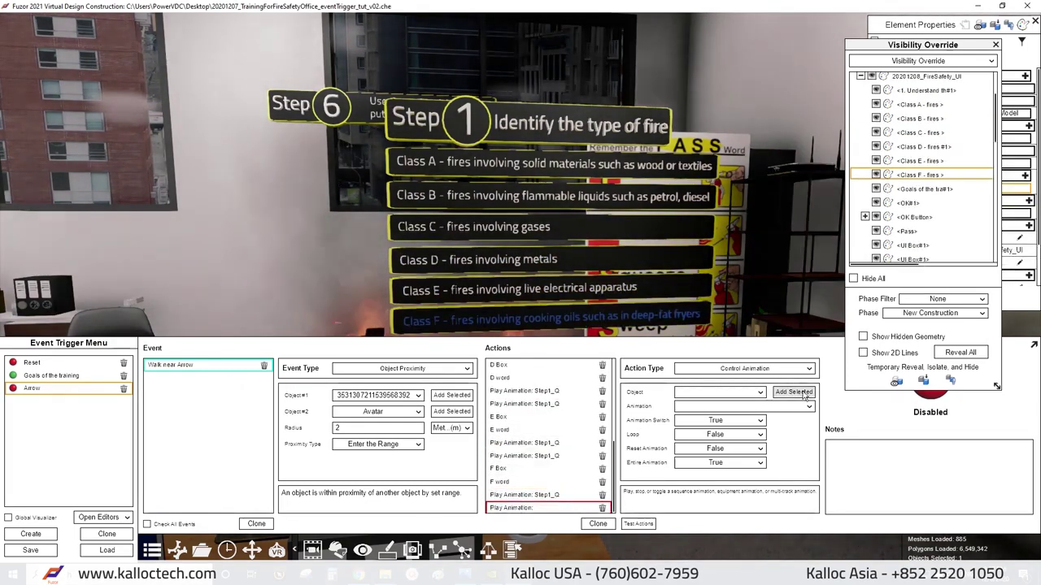
{"action": "left_click", "coordinate": [793, 392]}
Test the trigger's actions and move a Step1_Q animation action lower in the list.
{"action": "left_click", "coordinate": [638, 524]}
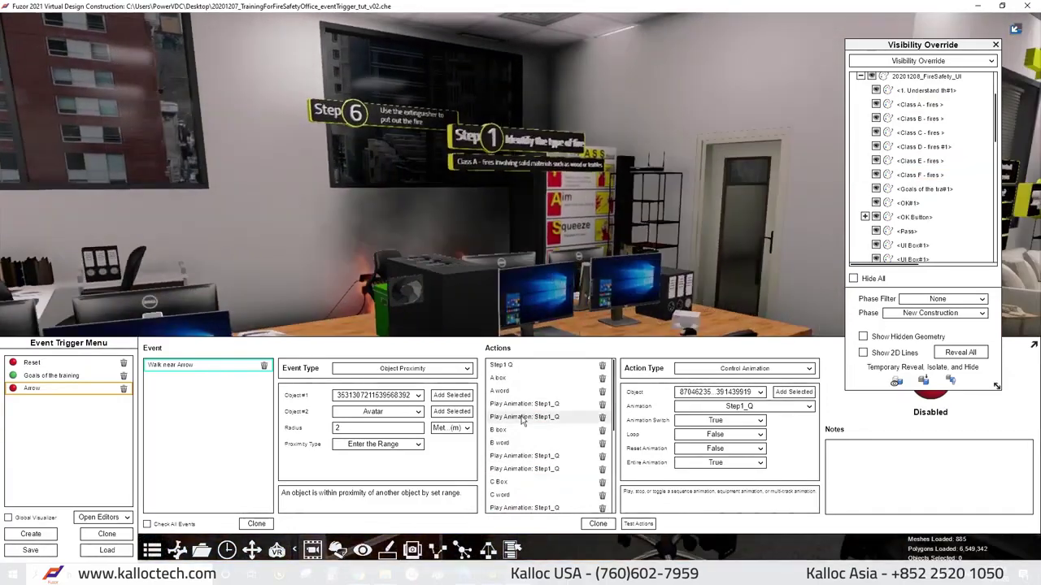
{"action": "left_click", "coordinate": [546, 403]}
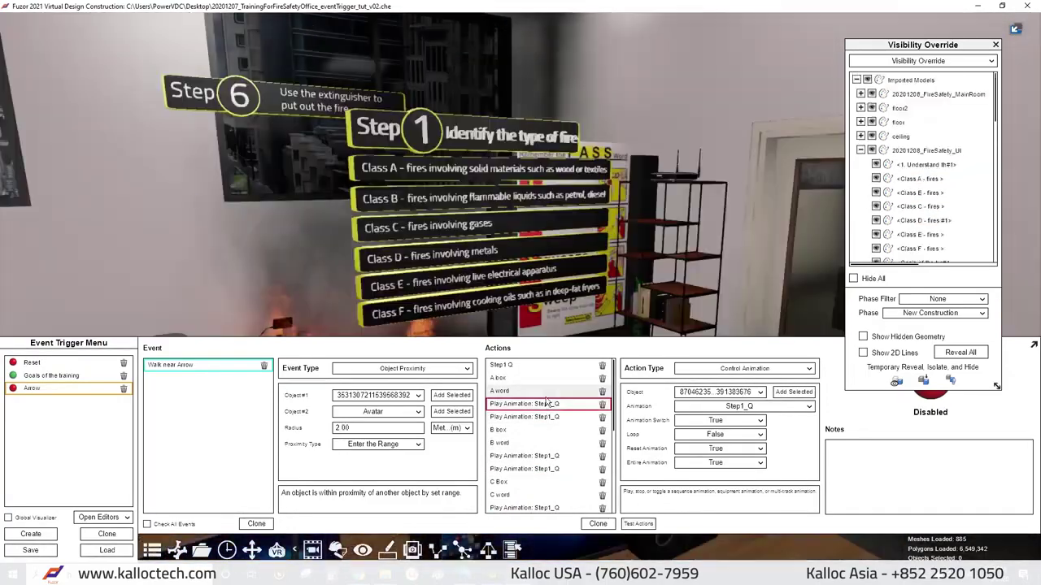
{"action": "left_click", "coordinate": [521, 378]}
{"action": "left_click", "coordinate": [527, 468]}
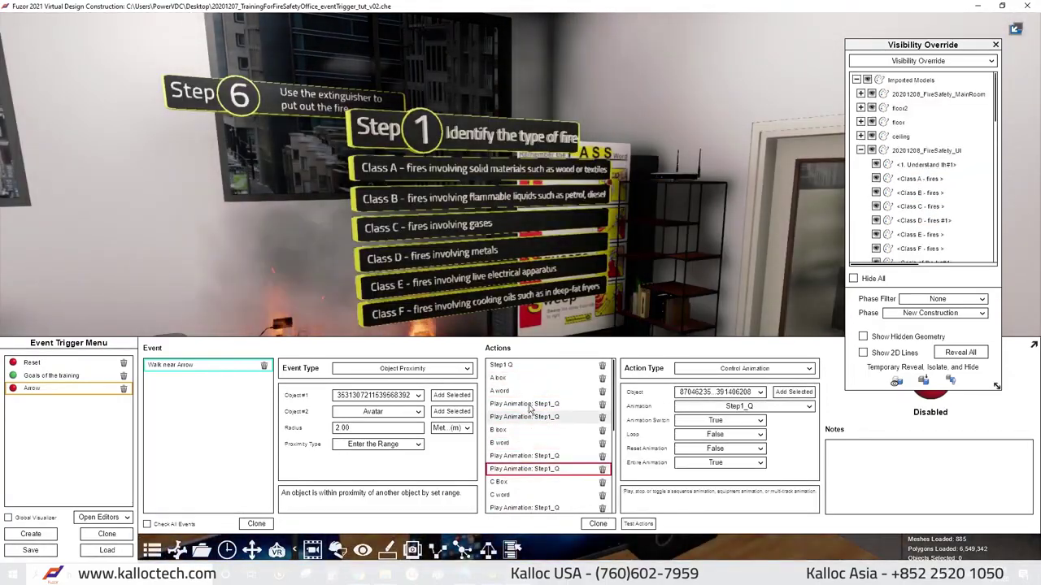
{"action": "left_click_drag", "start_coordinate": [518, 394], "coordinate": [517, 468]}
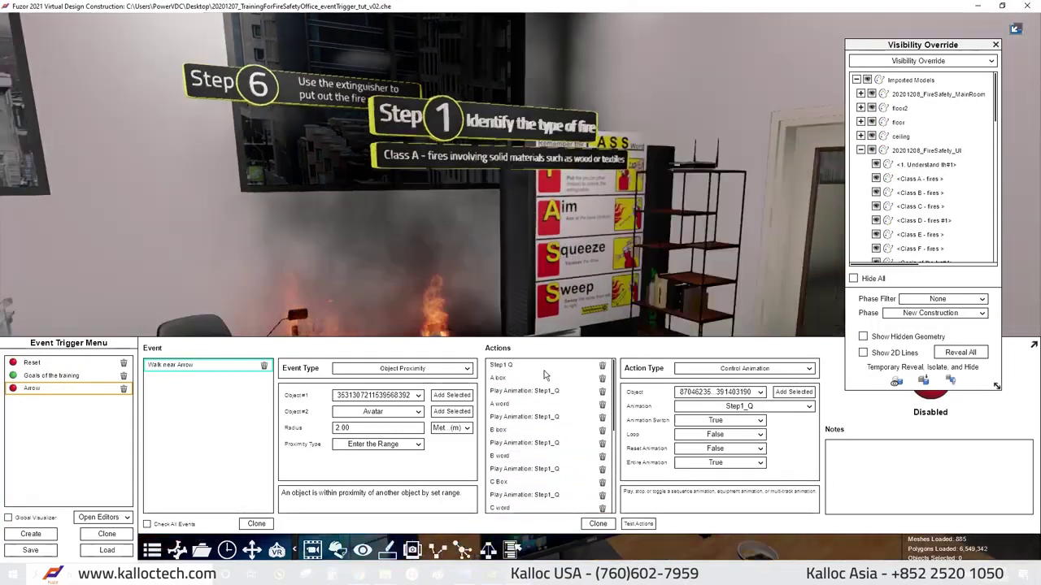
Set the B box and D box visibility actions to True, then review E word.
{"action": "left_click", "coordinate": [497, 429]}
{"action": "left_click", "coordinate": [719, 412]}
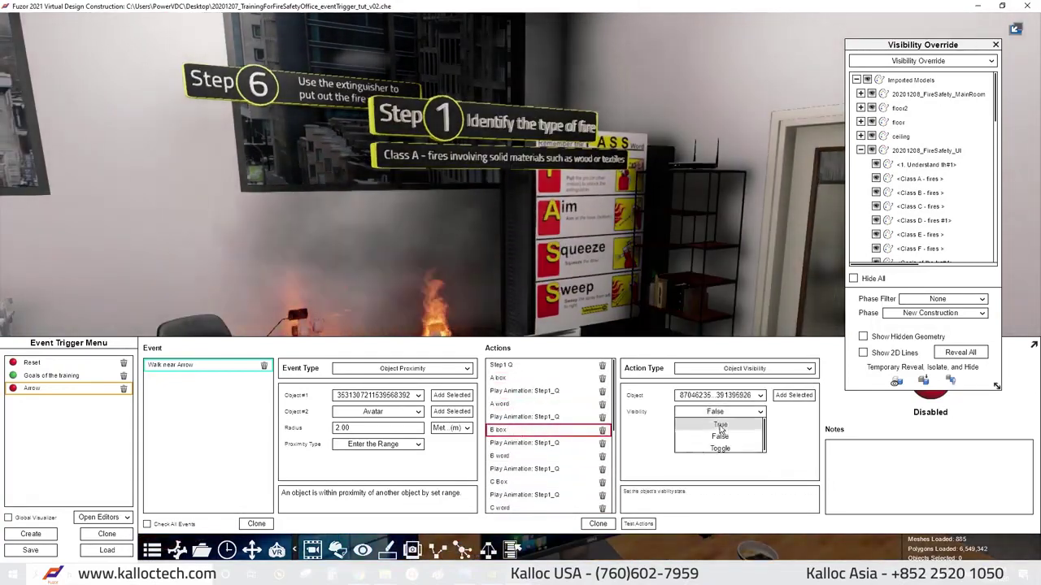
{"action": "left_click", "coordinate": [720, 426]}
{"action": "scroll", "coordinate": [537, 455], "scroll_direction": "down", "scroll_amount": 2}
{"action": "left_click", "coordinate": [528, 458]}
{"action": "scroll", "coordinate": [536, 464], "scroll_direction": "down", "scroll_amount": 1}
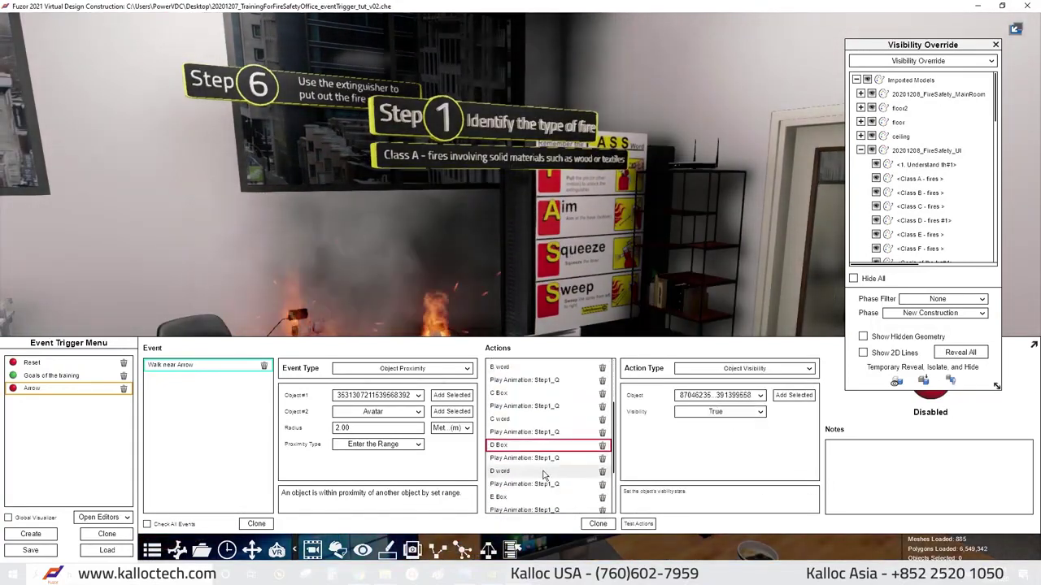
{"action": "scroll", "coordinate": [544, 475], "scroll_direction": "down", "scroll_amount": 2}
{"action": "left_click", "coordinate": [553, 454]}
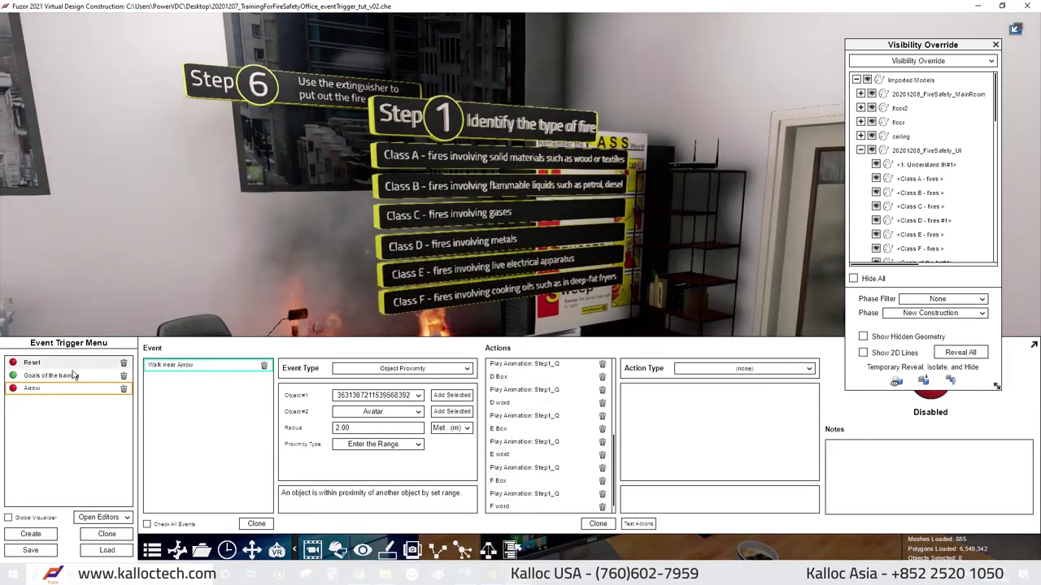
Add Reset trigger actions hiding the Class A, C, E and F labels.
{"action": "left_click", "coordinate": [31, 363]}
{"action": "left_click", "coordinate": [528, 195]}
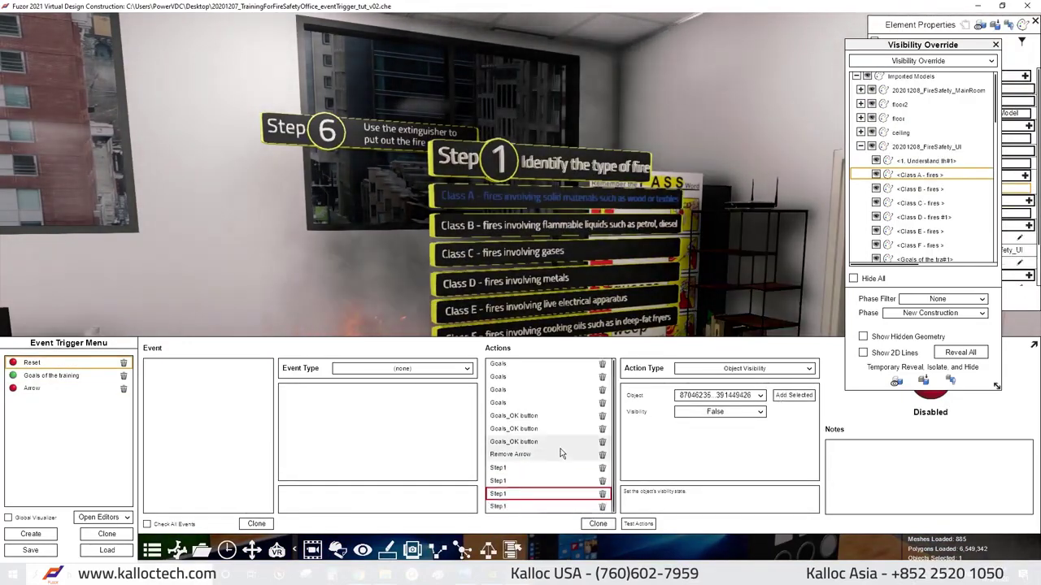
{"action": "left_click", "coordinate": [536, 248]}
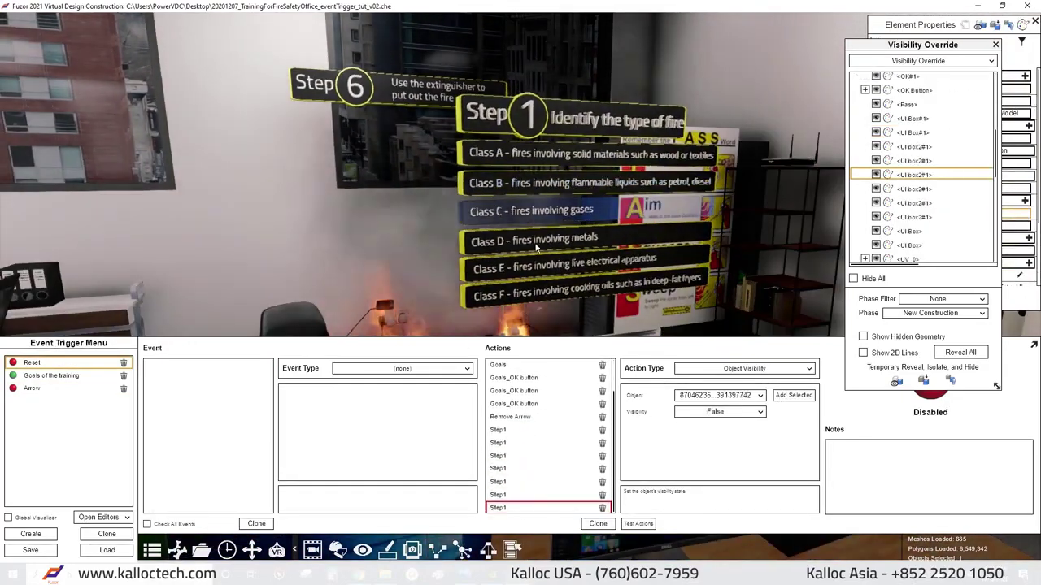
{"action": "left_click", "coordinate": [539, 264]}
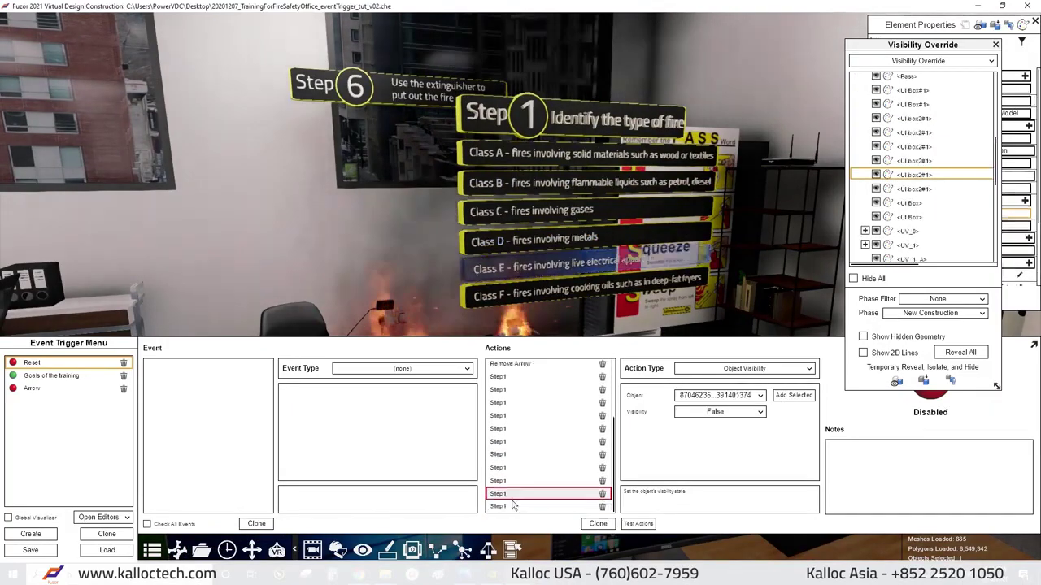
{"action": "left_click", "coordinate": [537, 293]}
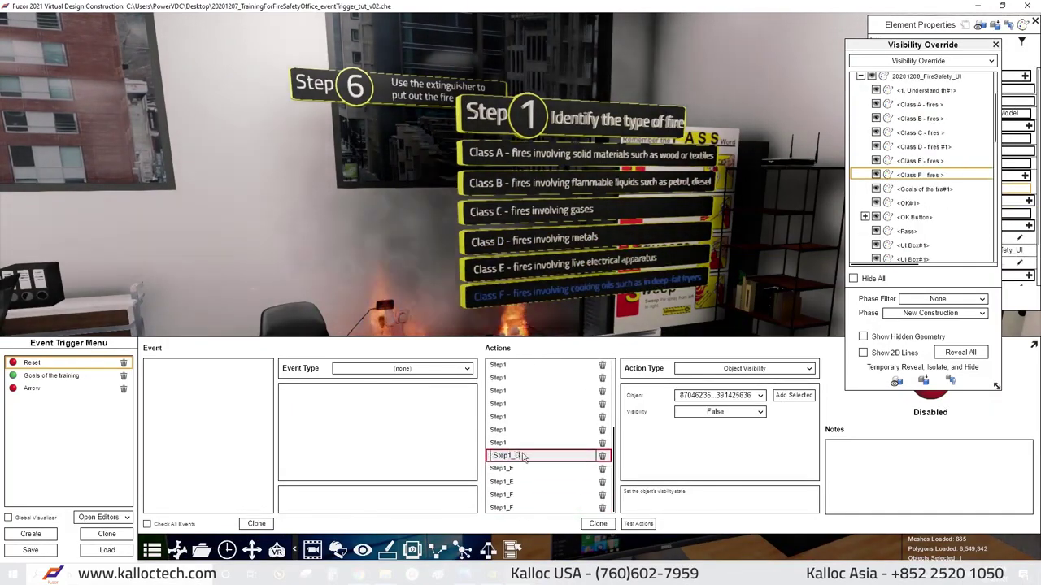
Target the Step1 action at the Step 1 board, clone it, and move the copy up.
{"action": "left_click", "coordinate": [520, 391]}
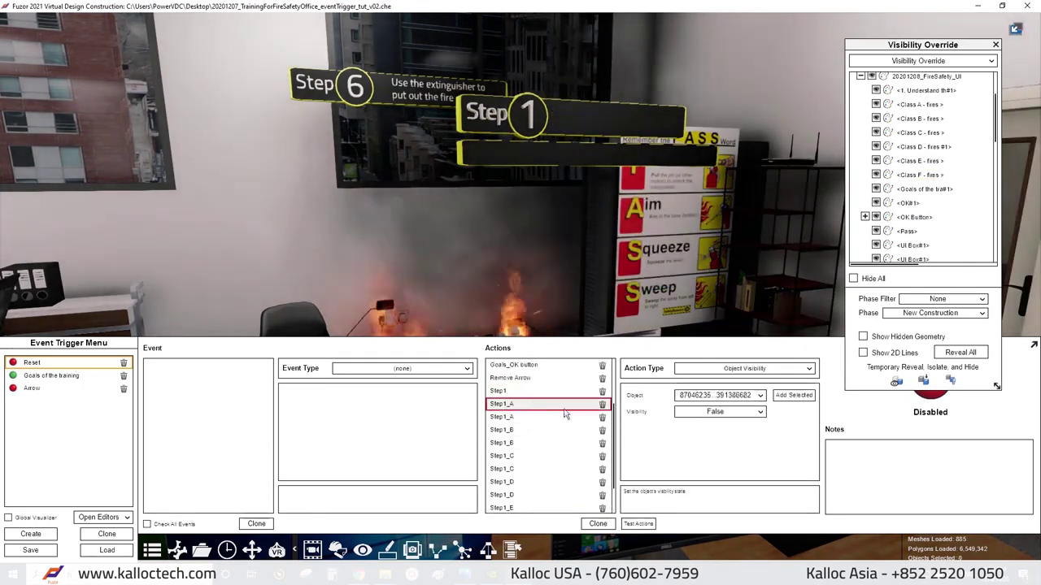
{"action": "left_click", "coordinate": [638, 524]}
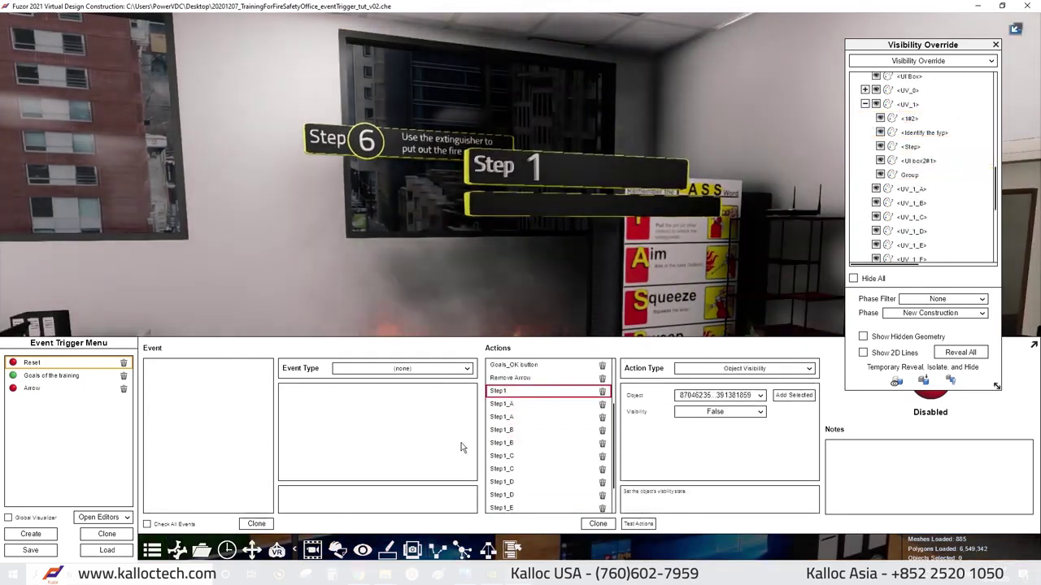
{"action": "left_click", "coordinate": [543, 393]}
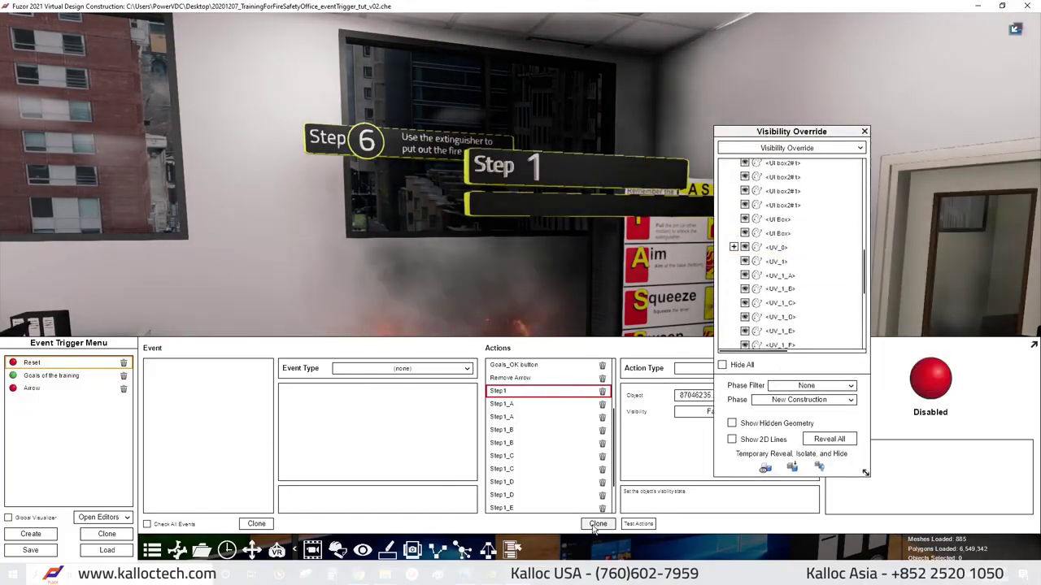
{"action": "left_click", "coordinate": [598, 523]}
{"action": "left_click_drag", "start_coordinate": [530, 493], "coordinate": [521, 440]}
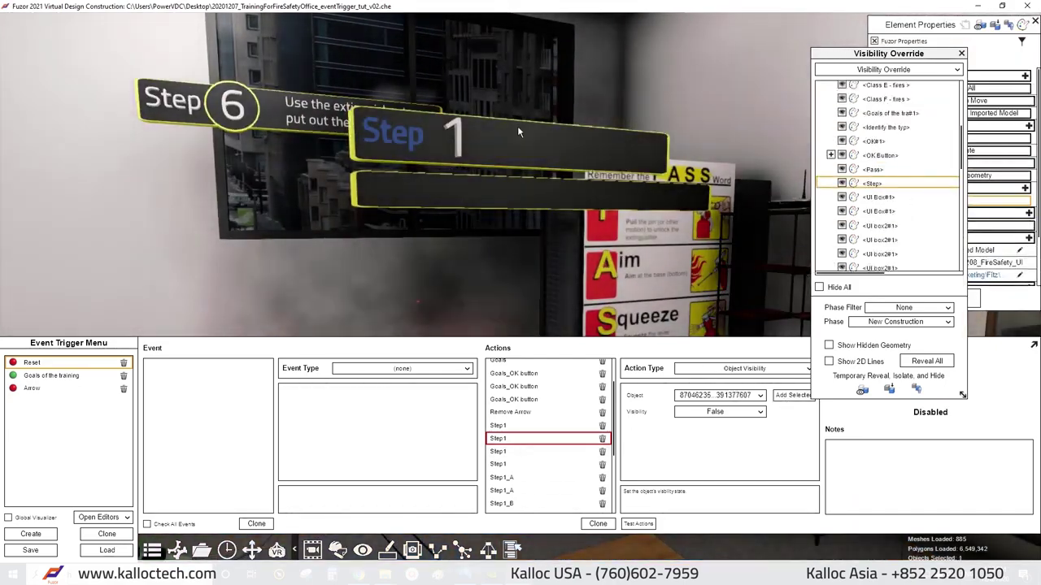
{"action": "left_click", "coordinate": [536, 464]}
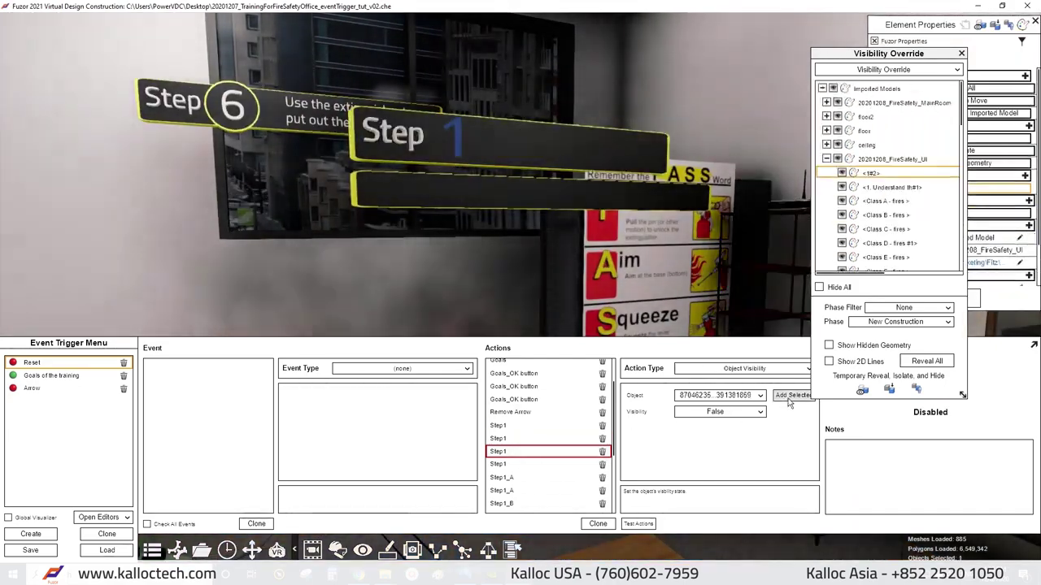
{"action": "mouse_move", "coordinate": [902, 58]}
{"action": "left_mouse_down"}
{"action": "mouse_move", "coordinate": [748, 50]}
{"action": "mouse_move", "coordinate": [830, 30]}
{"action": "left_mouse_up"}
Assign the Class A label to the Step1_A action and check the other Step1 actions.
{"action": "scroll", "coordinate": [528, 455], "scroll_direction": "down", "scroll_amount": 1}
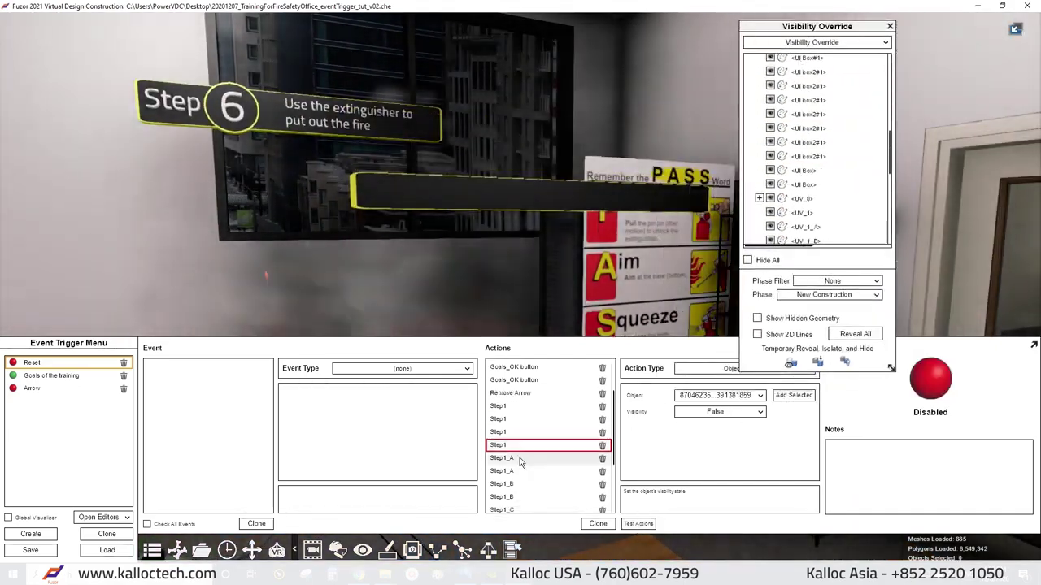
{"action": "left_click", "coordinate": [523, 462]}
{"action": "left_click", "coordinate": [777, 163]}
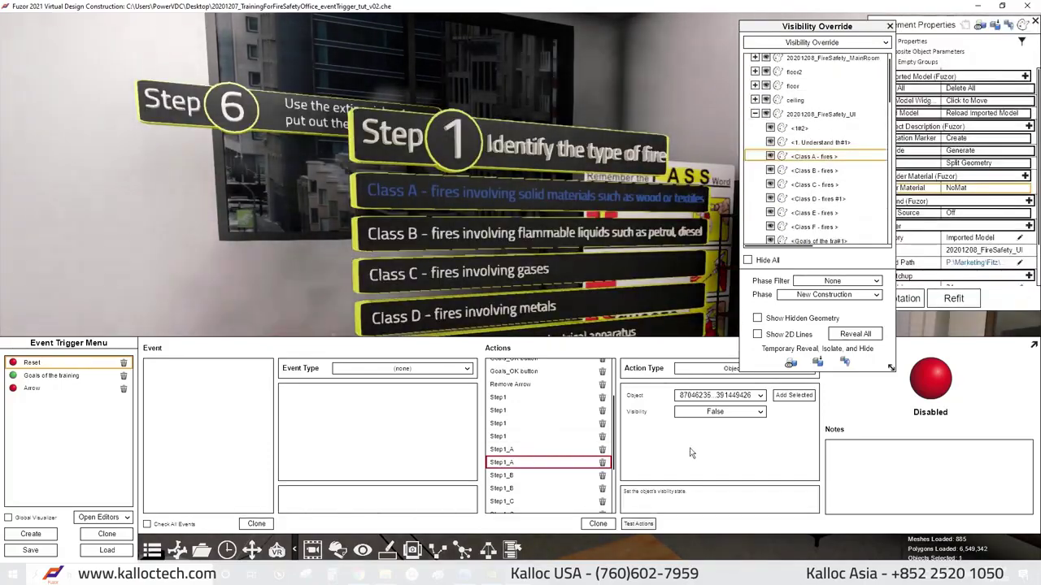
{"action": "left_click", "coordinate": [520, 449]}
{"action": "left_click", "coordinate": [638, 524]}
{"action": "scroll", "coordinate": [529, 439], "scroll_direction": "up", "scroll_amount": 1}
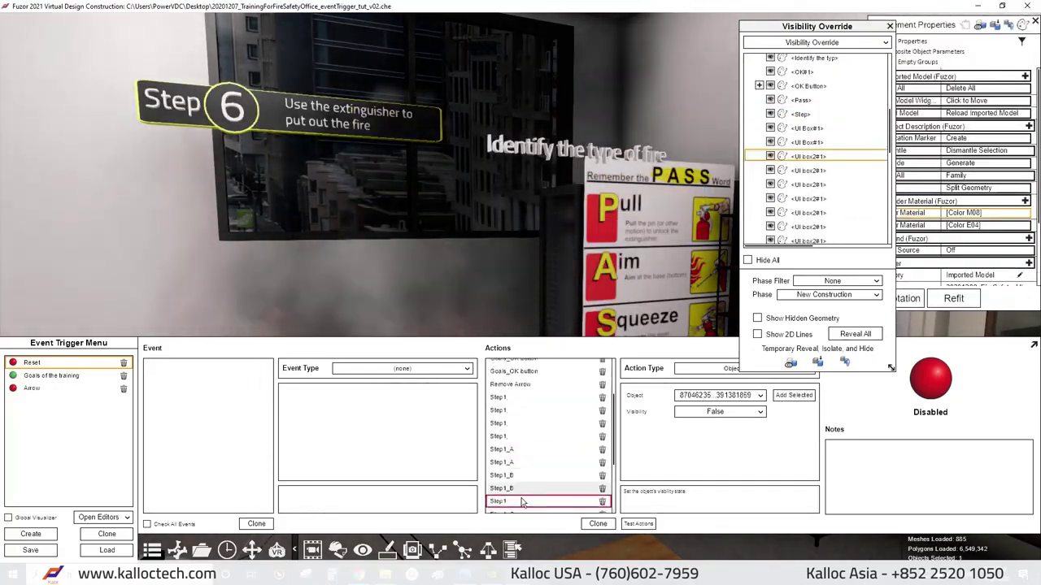
{"action": "left_click", "coordinate": [529, 425]}
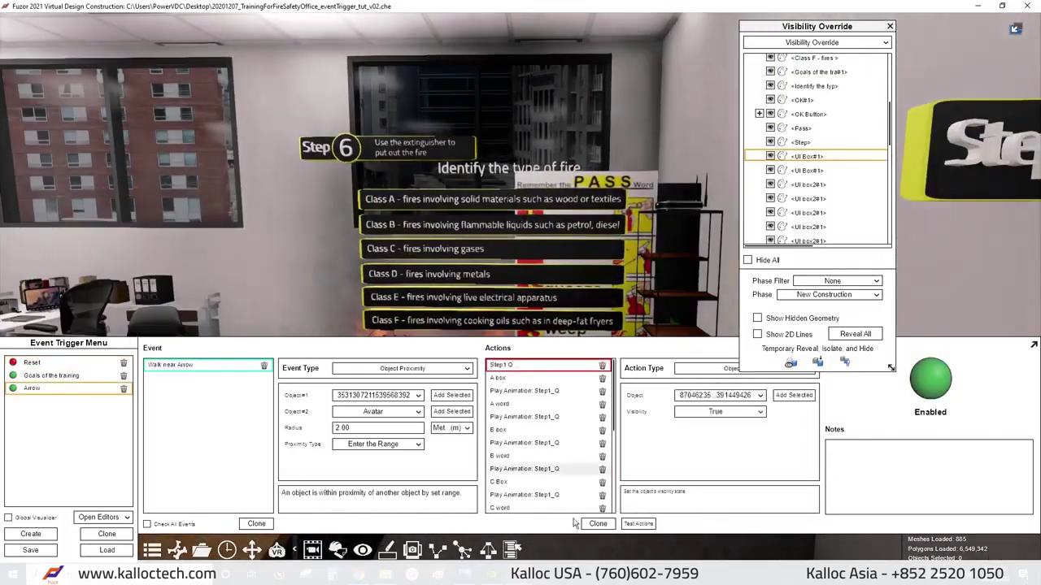
Clone a Step1 Q action in the Arrow trigger to add a fifth one.
{"action": "left_click", "coordinate": [524, 475]}
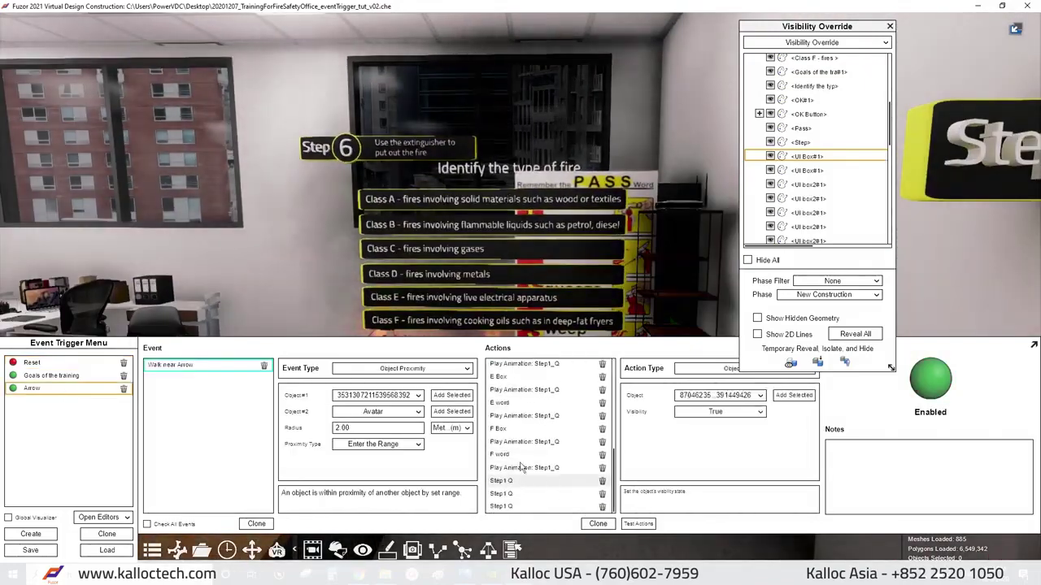
{"action": "scroll", "coordinate": [521, 402], "scroll_direction": "down", "scroll_amount": 3}
{"action": "scroll", "coordinate": [525, 461], "scroll_direction": "up", "scroll_amount": 3}
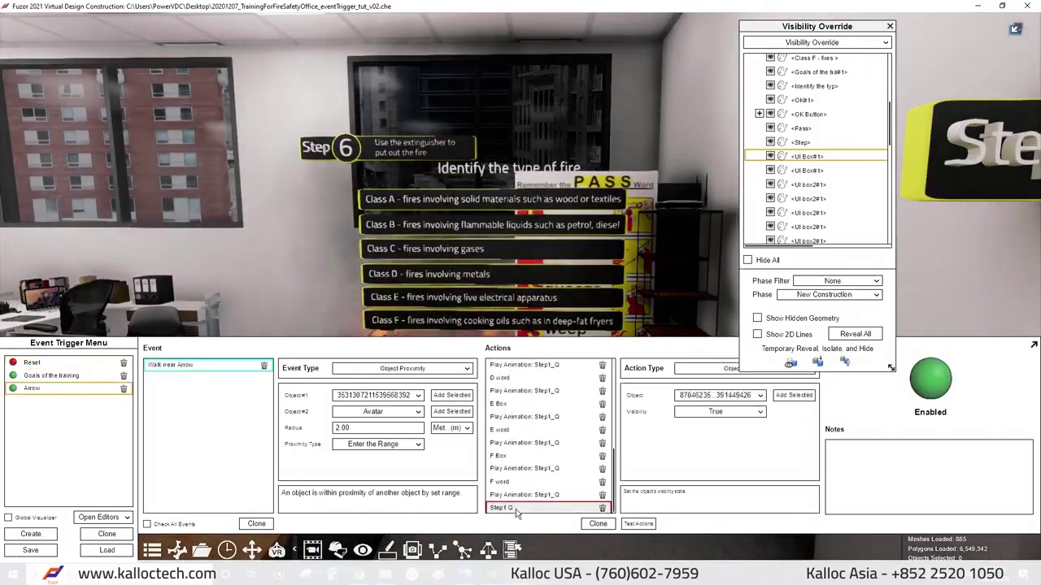
{"action": "scroll", "coordinate": [515, 488], "scroll_direction": "down", "scroll_amount": 4}
{"action": "scroll", "coordinate": [515, 488], "scroll_direction": "down", "scroll_amount": 2}
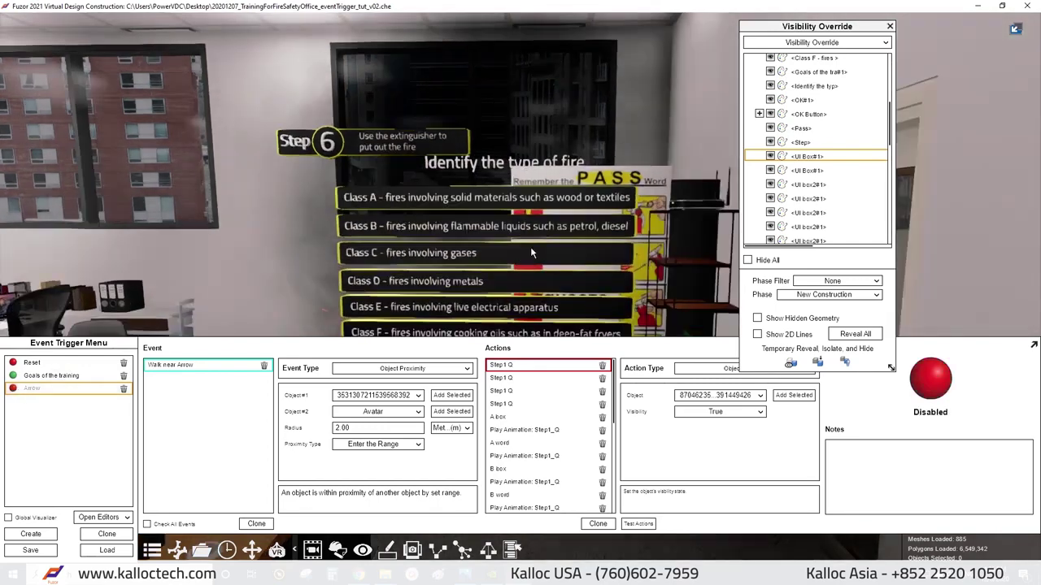
{"action": "left_click", "coordinate": [531, 252]}
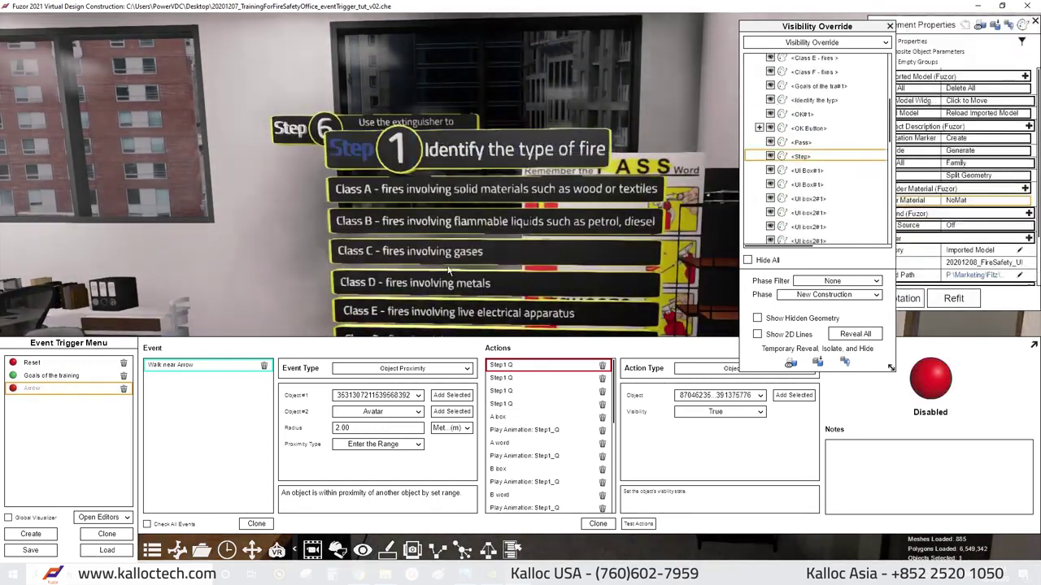
{"action": "left_click", "coordinate": [516, 391]}
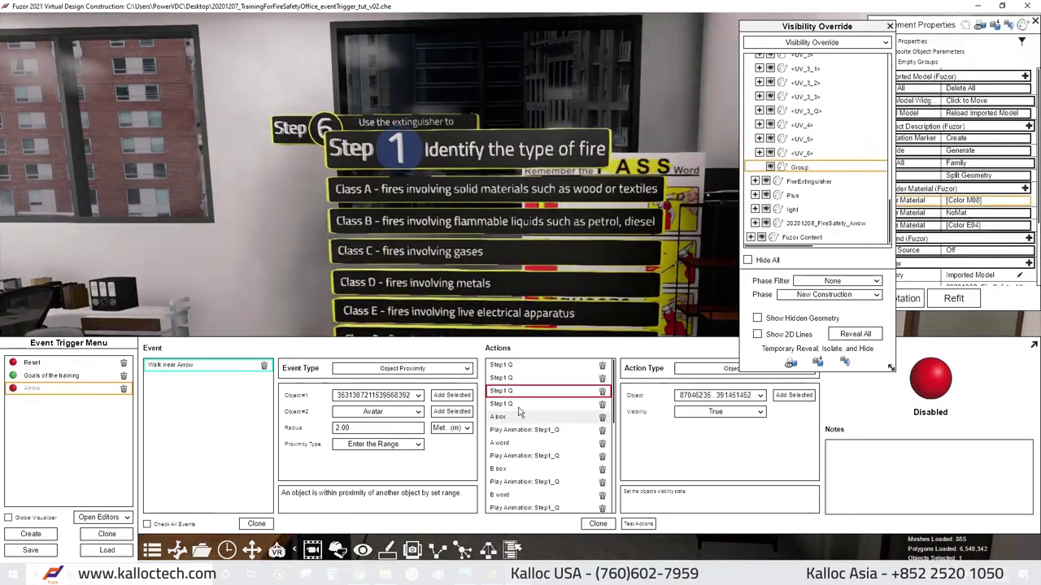
{"action": "left_click", "coordinate": [520, 413]}
{"action": "key", "text": "ctrl+v"}
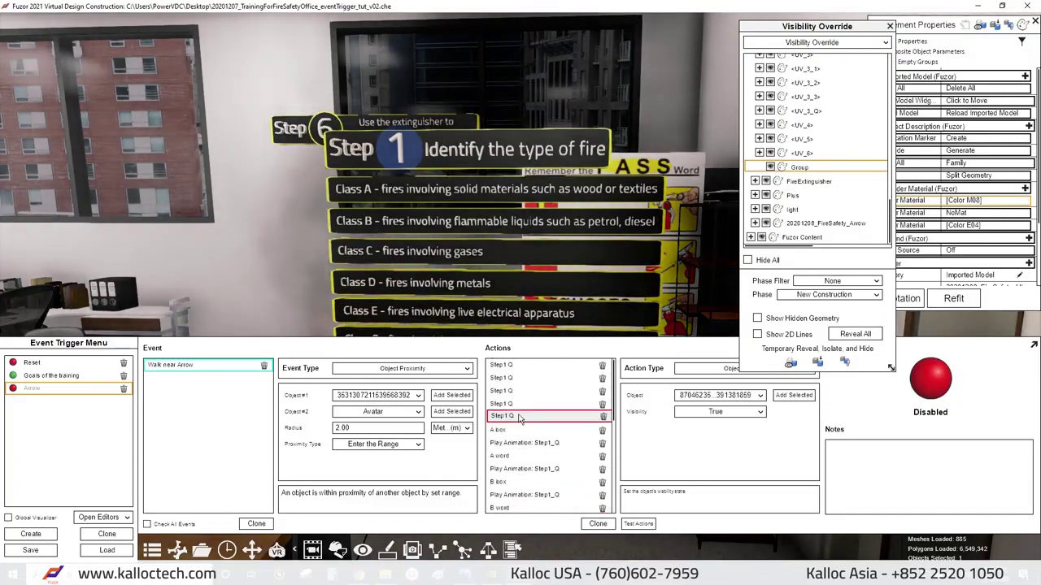
{"action": "left_click", "coordinate": [520, 417]}
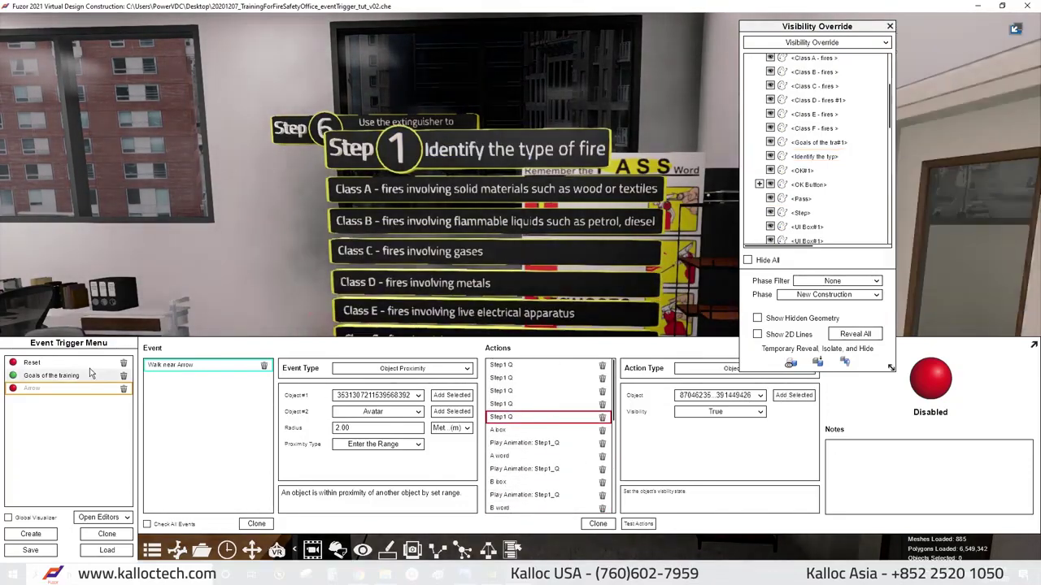
Select a Step1 action in the Reset trigger and test its actions.
{"action": "left_click", "coordinate": [73, 363]}
{"action": "left_click", "coordinate": [520, 470]}
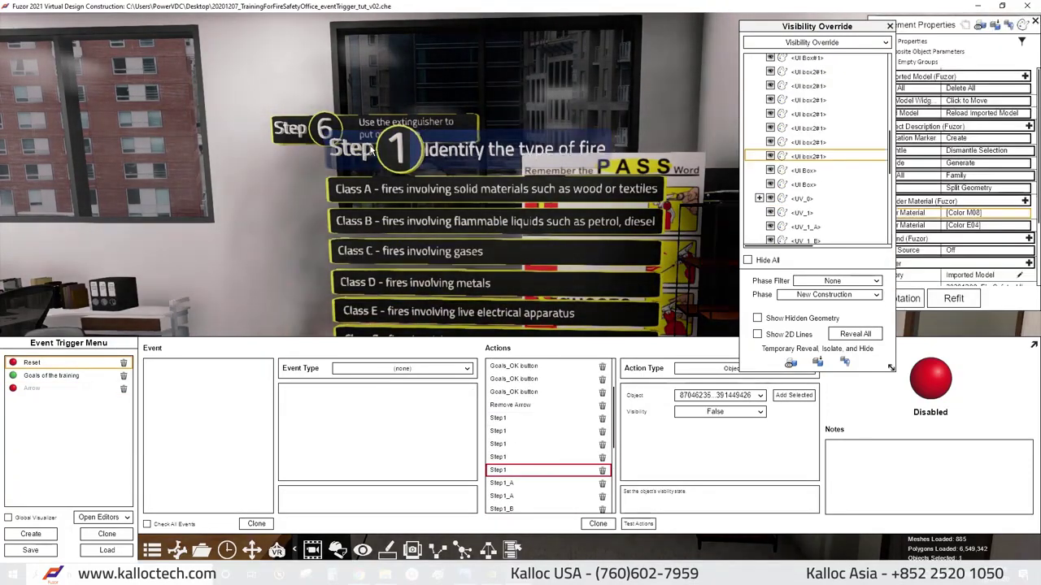
{"action": "left_click", "coordinate": [373, 151]}
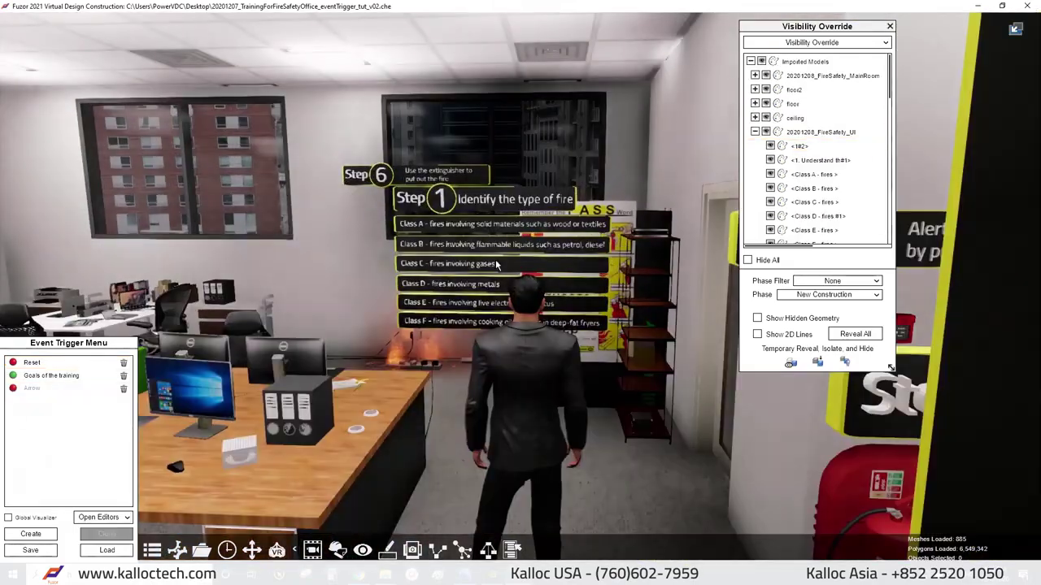
Save the project with the Arrow trigger selected and dismiss the save confirmation.
{"action": "left_click", "coordinate": [32, 388]}
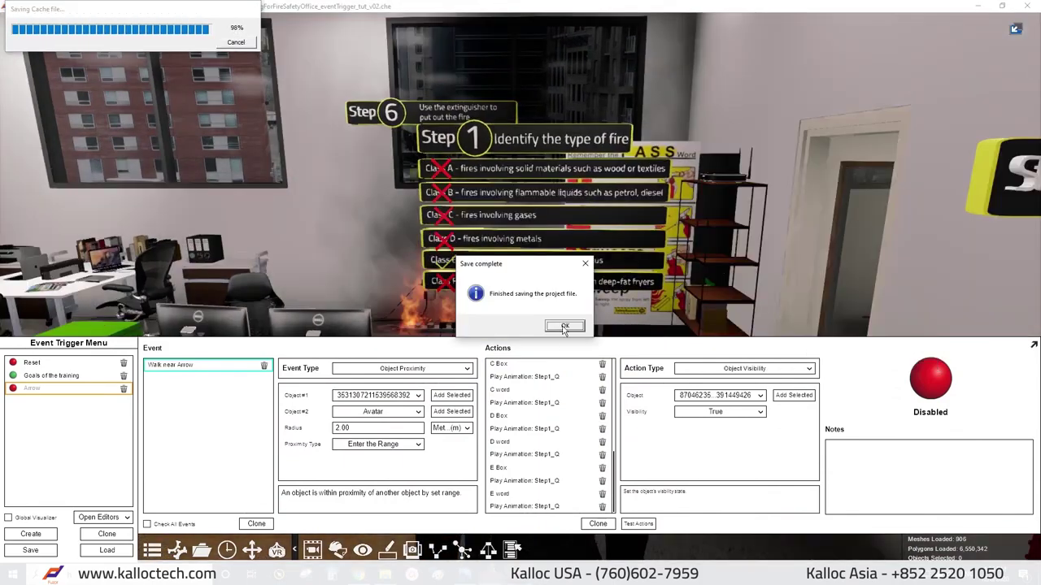
{"action": "left_click", "coordinate": [564, 327]}
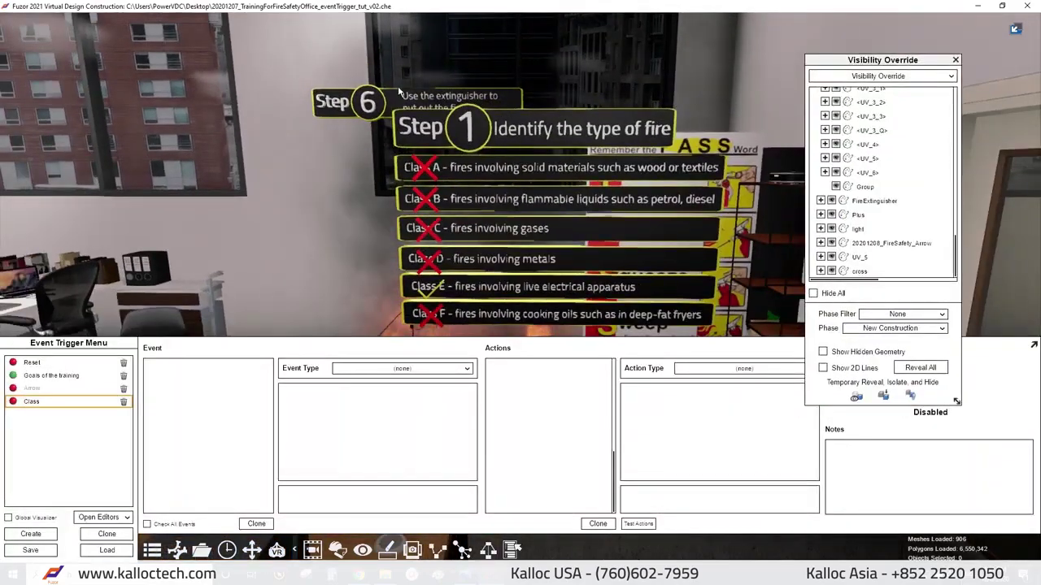
{"action": "type", "text": "Class"}
Make the new trigger fire when the Class A bar is selected, and rename it Class A.
{"action": "left_click", "coordinate": [456, 167]}
{"action": "left_click", "coordinate": [401, 369]}
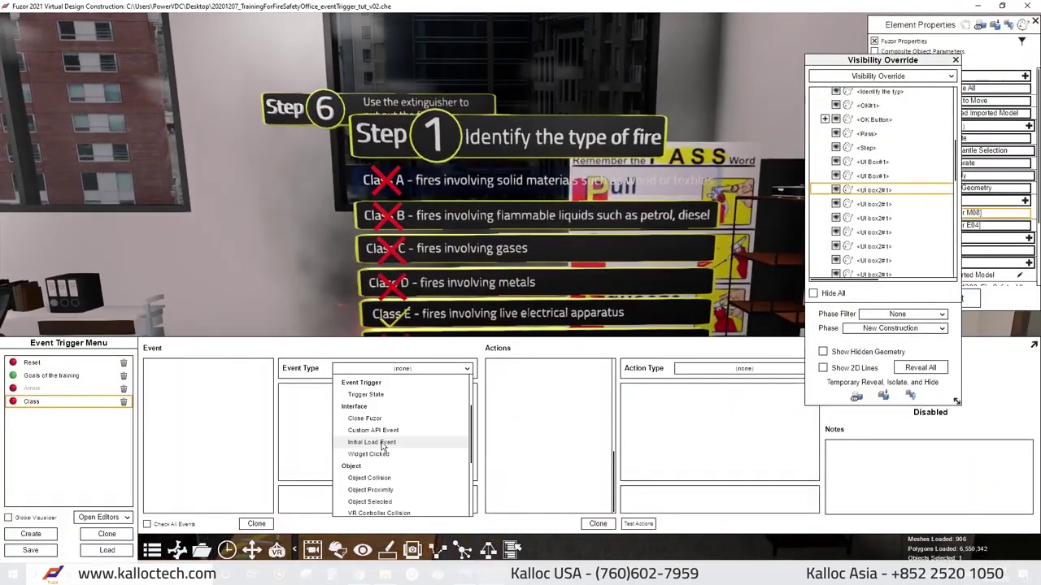
{"action": "left_click", "coordinate": [348, 402]}
{"action": "left_click", "coordinate": [455, 180]}
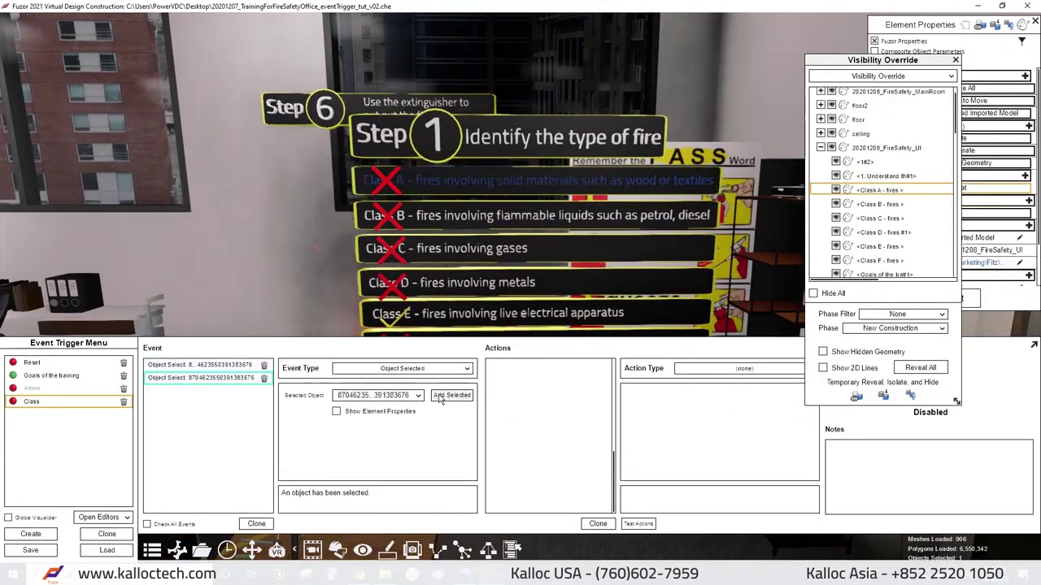
{"action": "double_click", "coordinate": [78, 401]}
{"action": "type", "text": "A"}
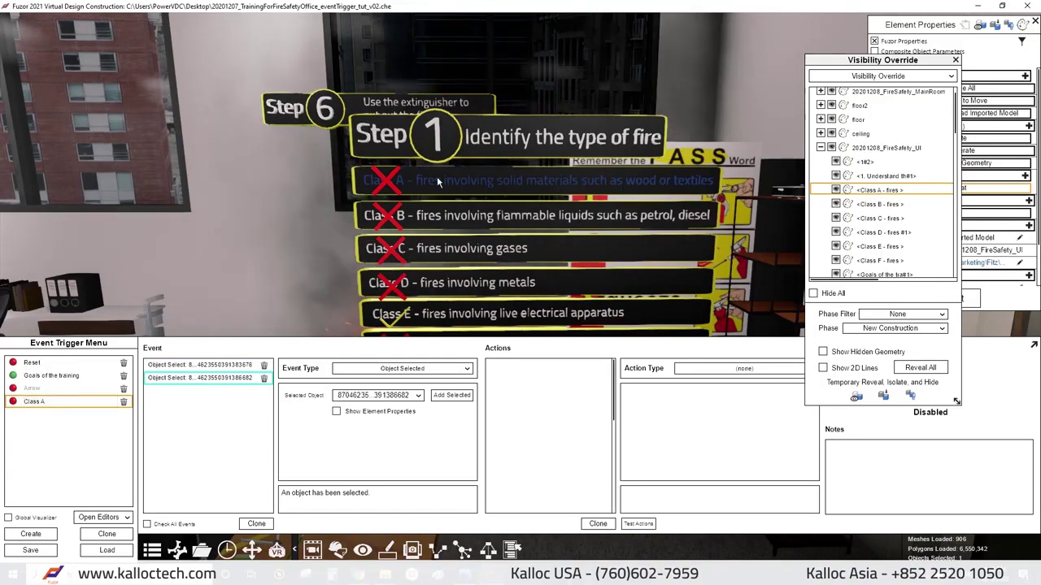
Add an Object Visibility action to the Class A trigger.
{"action": "left_click", "coordinate": [744, 368]}
{"action": "scroll", "coordinate": [732, 455], "scroll_direction": "down", "scroll_amount": 3}
{"action": "scroll", "coordinate": [732, 480], "scroll_direction": "down", "scroll_amount": 3}
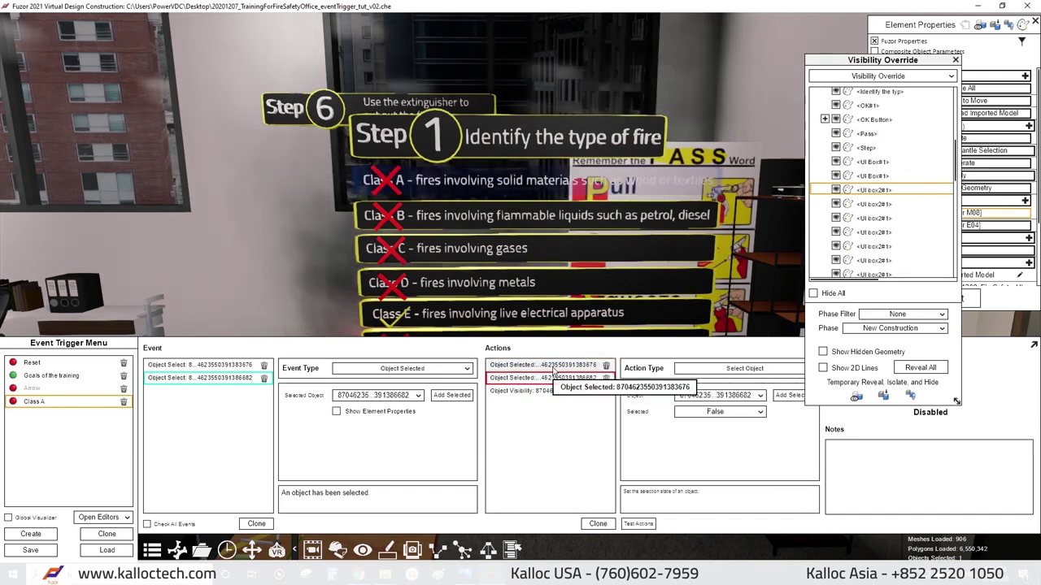
{"action": "left_click", "coordinate": [549, 391]}
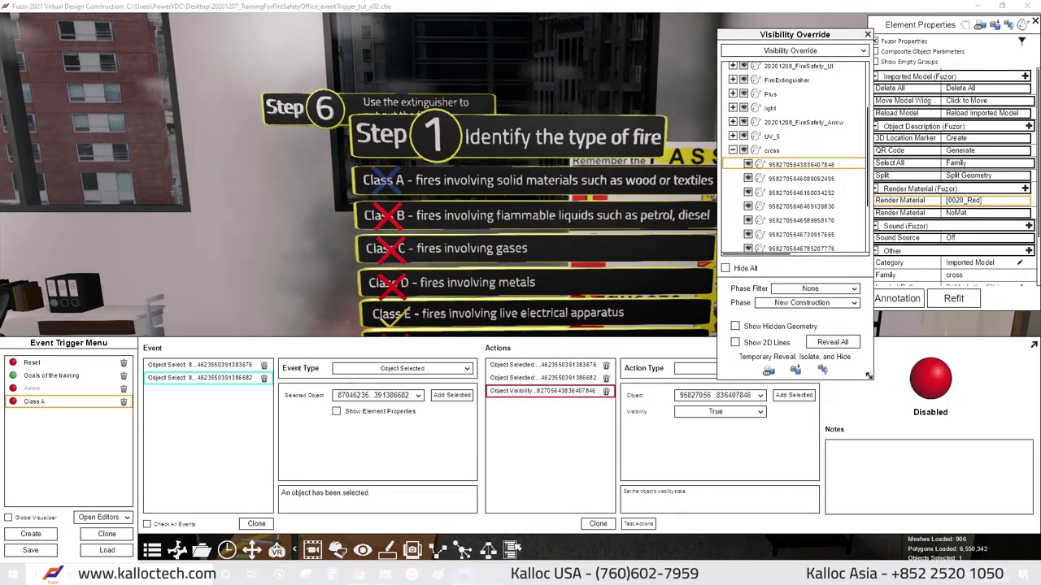
Add Play Object Sound actions that load Error.wav on the sign.
{"action": "left_click", "coordinate": [695, 368]}
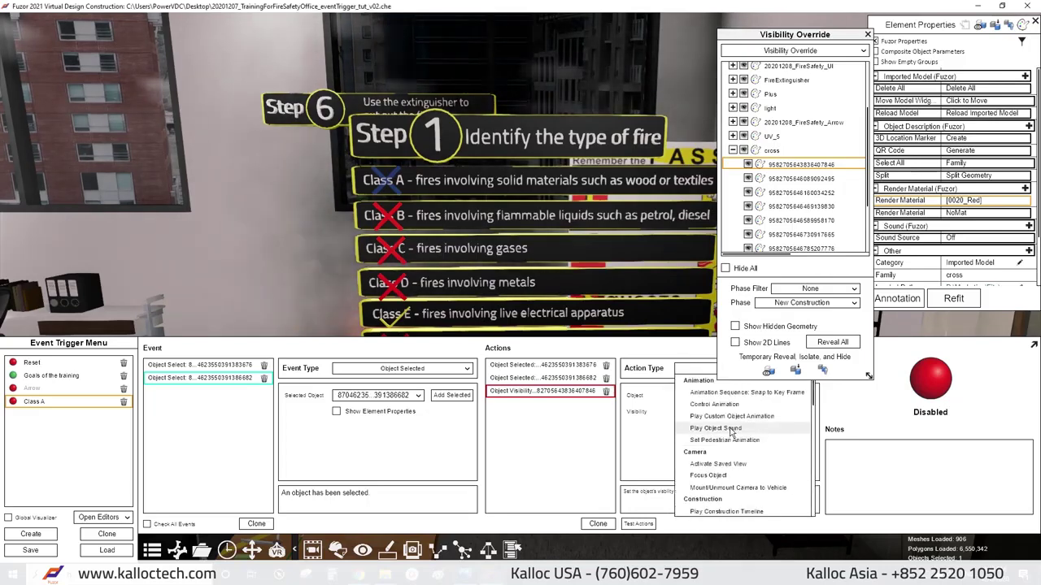
{"action": "scroll", "coordinate": [711, 439], "scroll_direction": "down", "scroll_amount": 5}
{"action": "left_click", "coordinate": [720, 471]}
{"action": "left_click", "coordinate": [598, 523]}
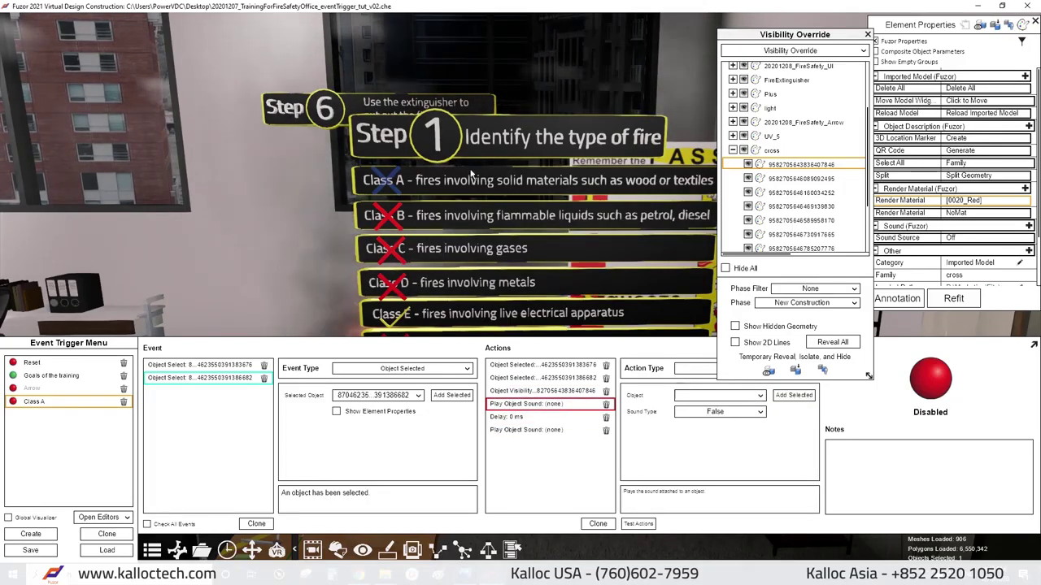
{"action": "left_click", "coordinate": [959, 228]}
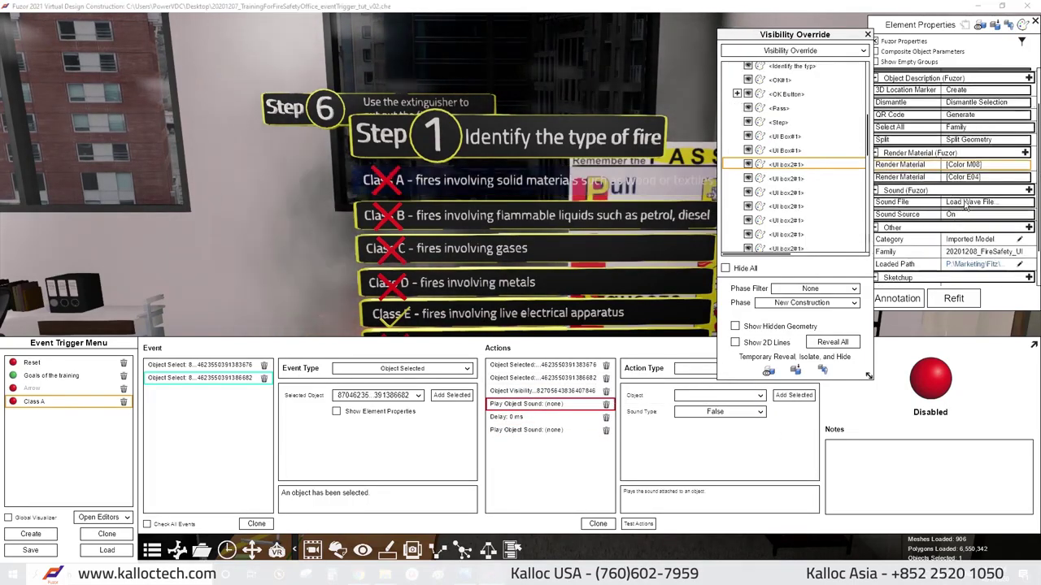
{"action": "key", "text": "Return"}
Have the sign play the sound after a 1.5 s delay.
{"action": "left_click", "coordinate": [785, 397]}
{"action": "left_click", "coordinate": [760, 411]}
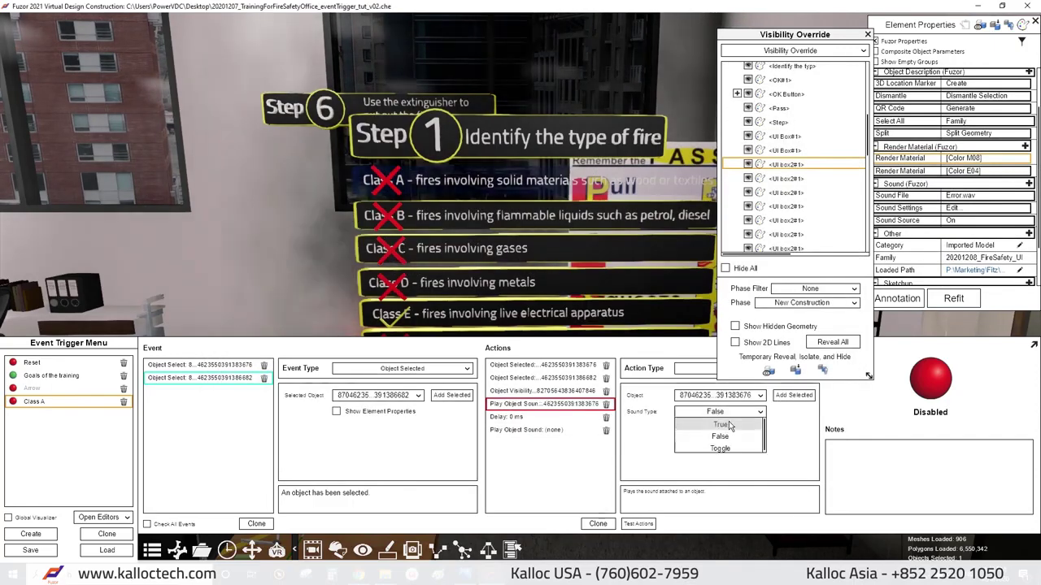
{"action": "left_click", "coordinate": [715, 432]}
{"action": "left_click", "coordinate": [504, 416]}
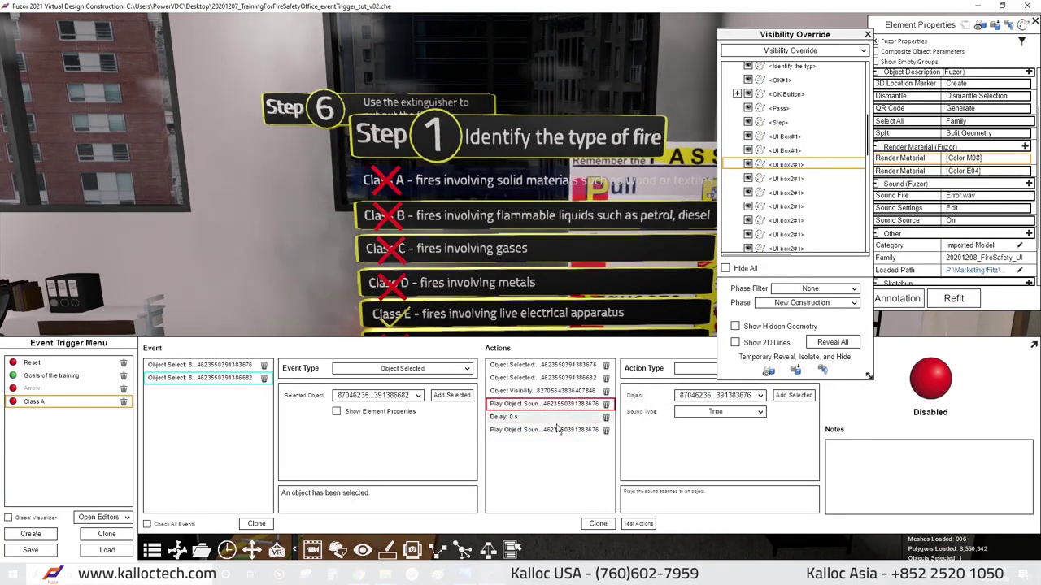
{"action": "type", "text": ".5"}
{"action": "key", "text": "Return"}
{"action": "type", "text": "Class C"}
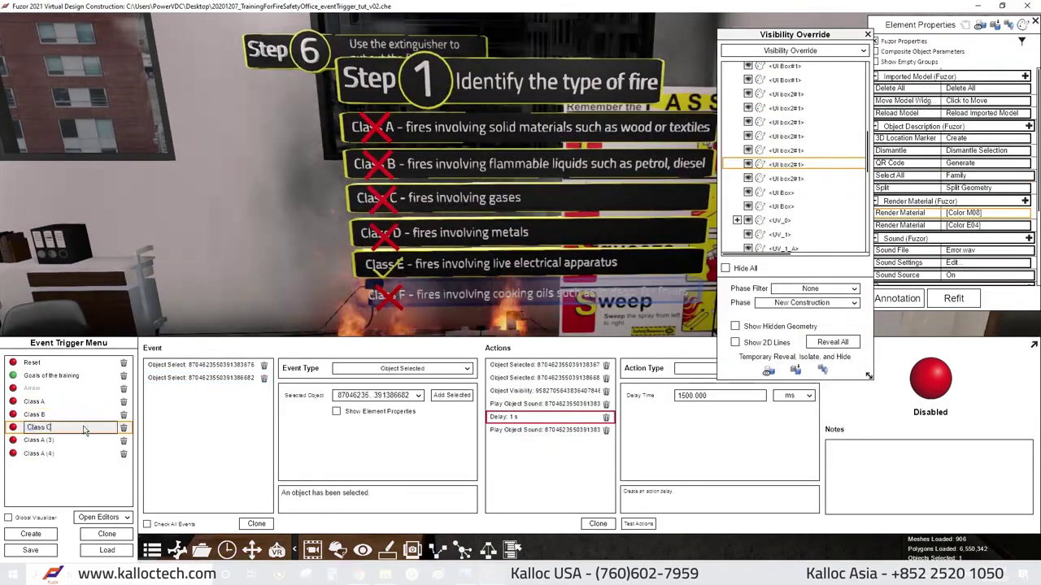
Review the actions of the Class B, C and D triggers.
{"action": "left_click", "coordinate": [34, 414]}
{"action": "left_click", "coordinate": [544, 365]}
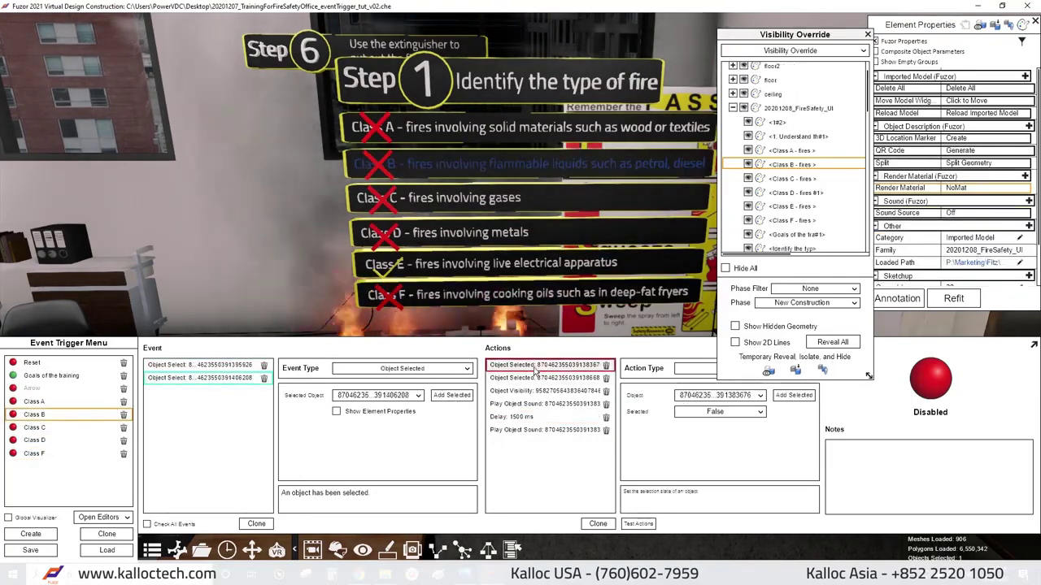
{"action": "left_click", "coordinate": [545, 404]}
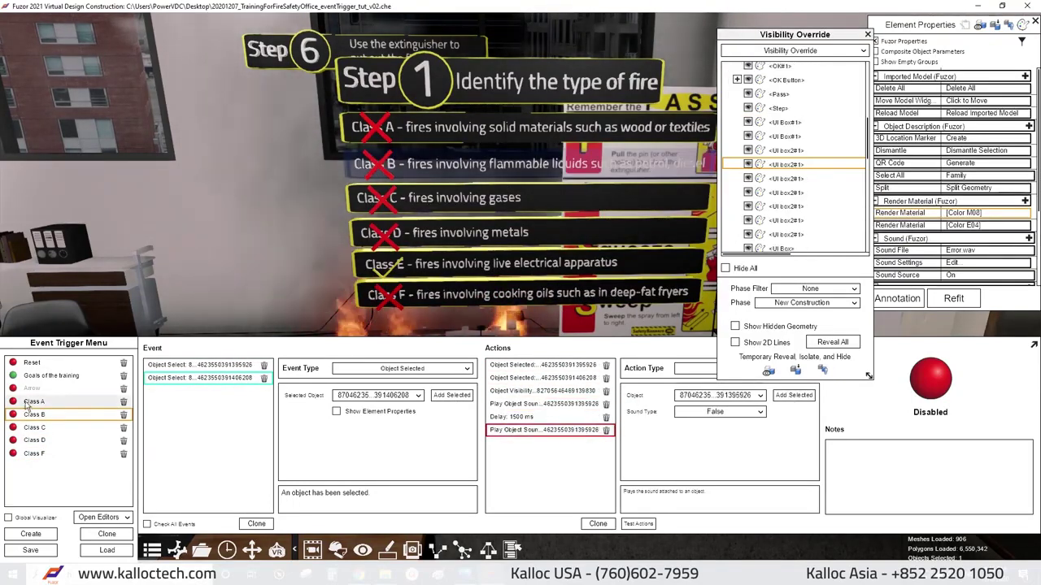
{"action": "left_click", "coordinate": [34, 427]}
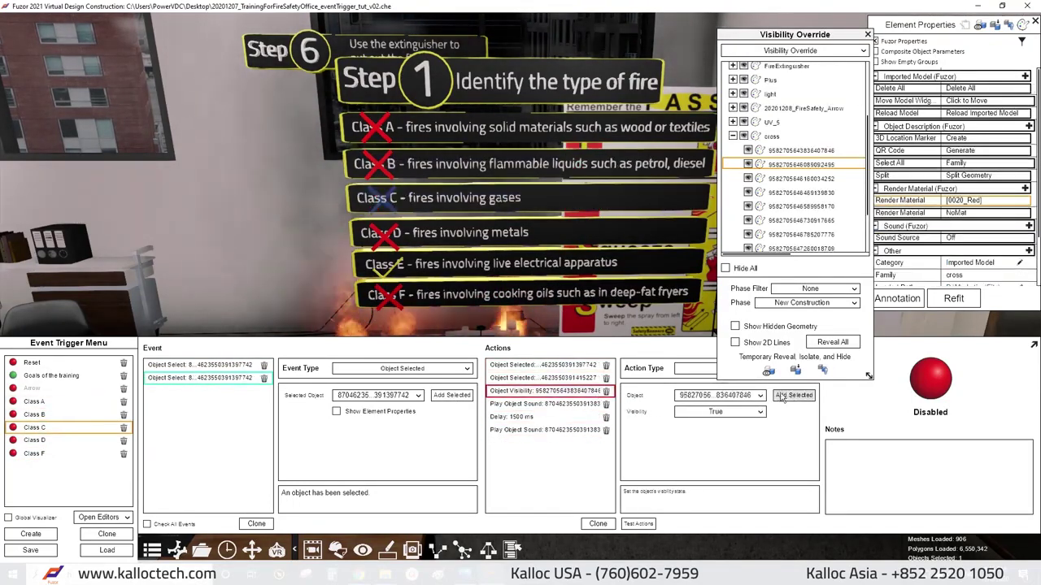
{"action": "left_click", "coordinate": [422, 236]}
{"action": "left_click", "coordinate": [200, 378]}
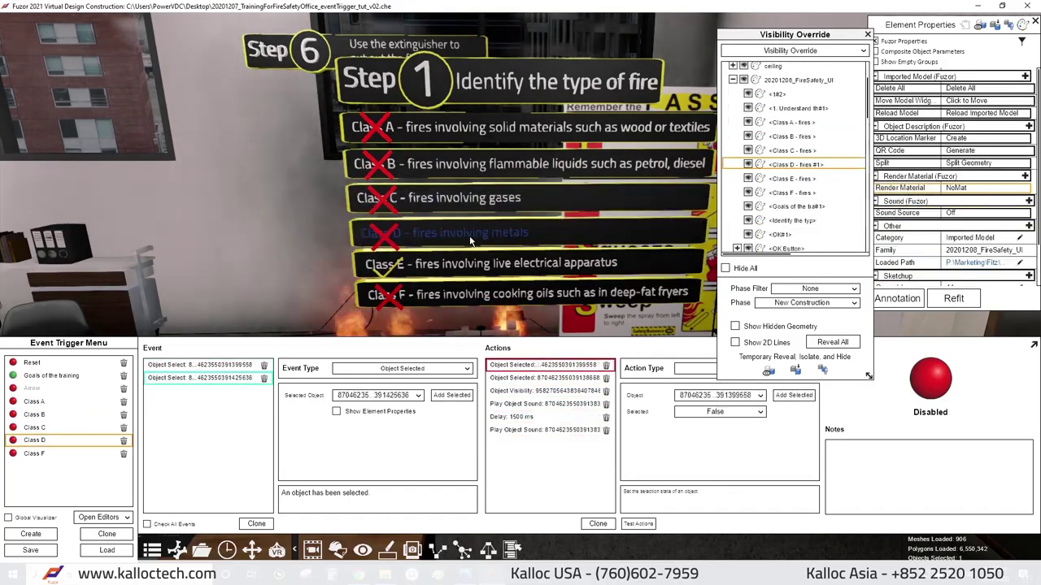
{"action": "left_click", "coordinate": [544, 430]}
Open the Class F and Class E triggers and select the Class E sign.
{"action": "left_click", "coordinate": [626, 292]}
{"action": "type", "text": "Class E"}
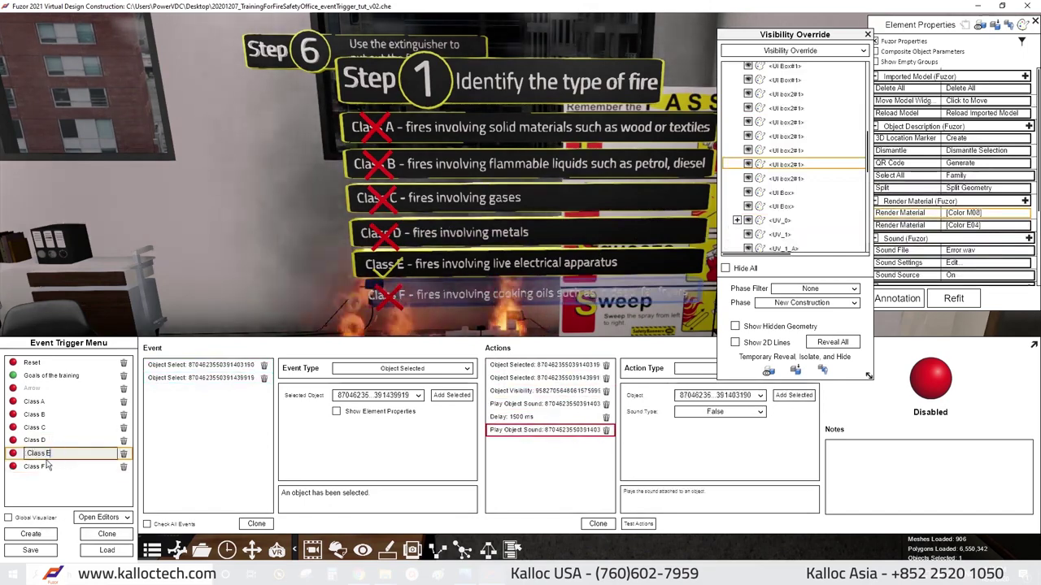
{"action": "left_click", "coordinate": [648, 267]}
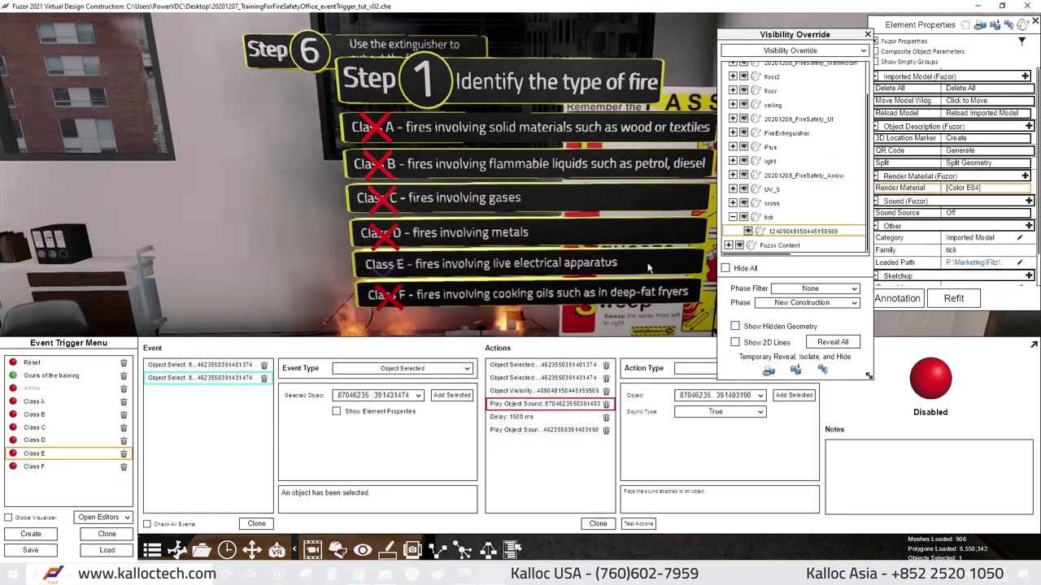
{"action": "left_click", "coordinate": [648, 267]}
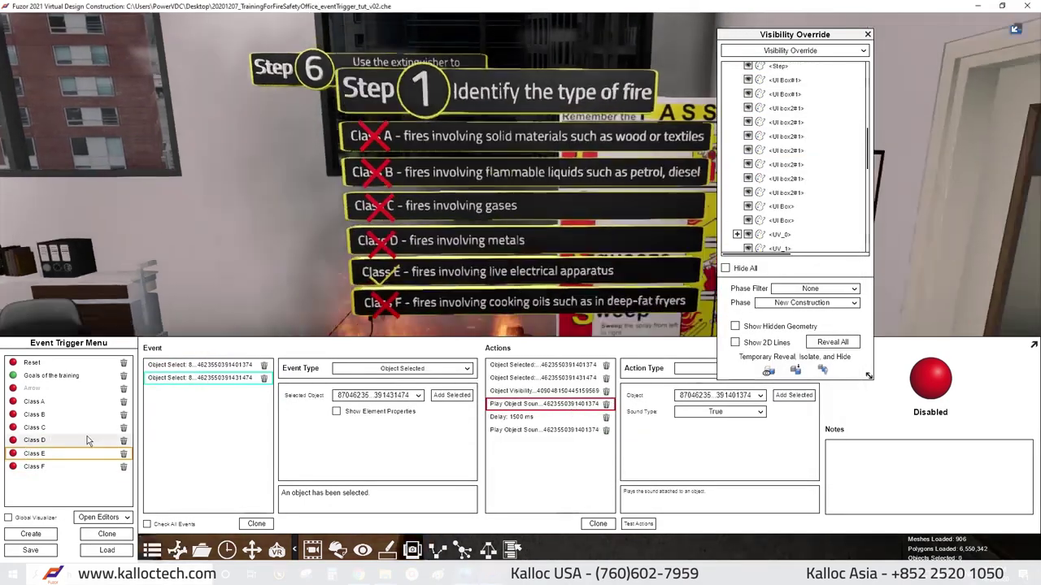
Give Class E a 1 s delay and a visibility action targeting the Step 1 sign.
{"action": "left_click", "coordinate": [868, 36]}
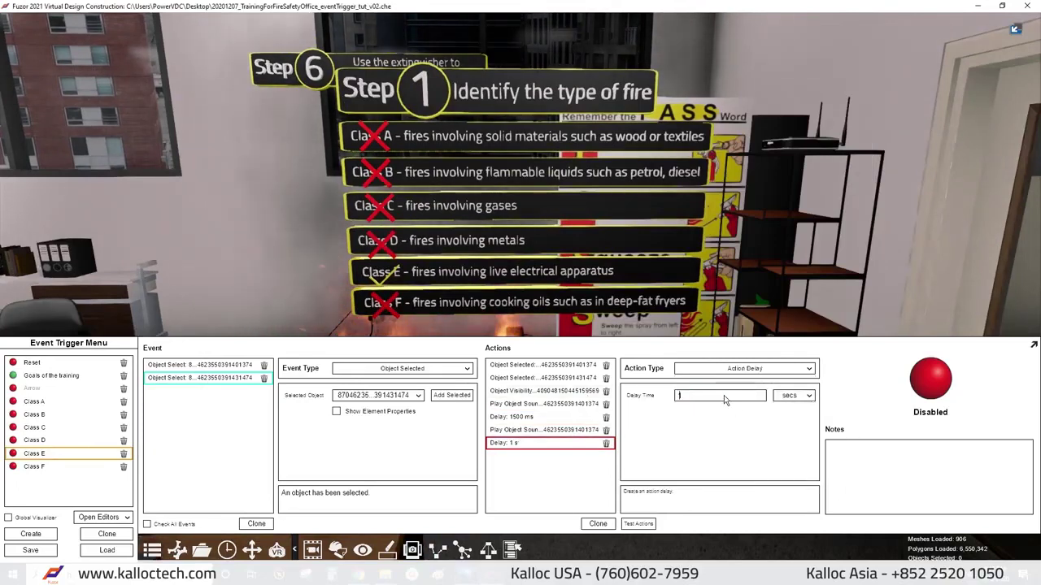
{"action": "left_click", "coordinate": [724, 369]}
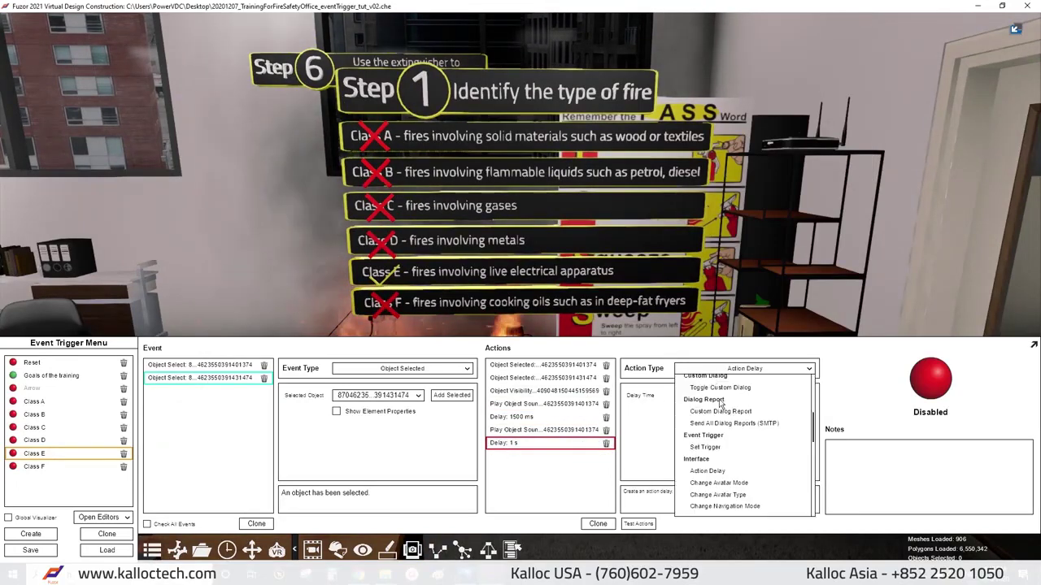
{"action": "scroll", "coordinate": [736, 463], "scroll_direction": "down", "scroll_amount": 3}
{"action": "left_click", "coordinate": [715, 453]}
{"action": "left_click", "coordinate": [409, 99]}
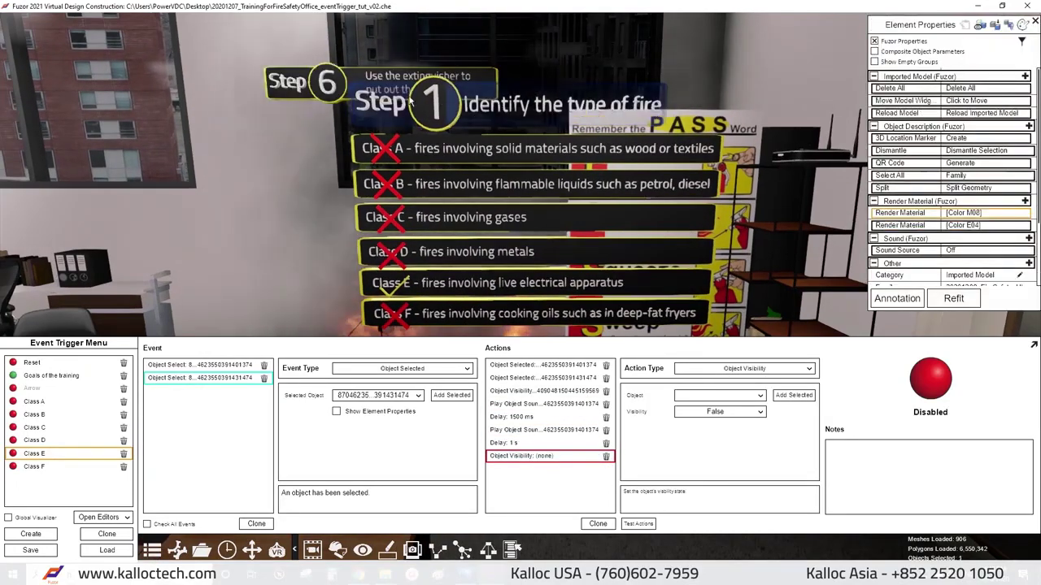
{"action": "left_click", "coordinate": [409, 98]}
{"action": "type", "text": "Remove Step1 Q"}
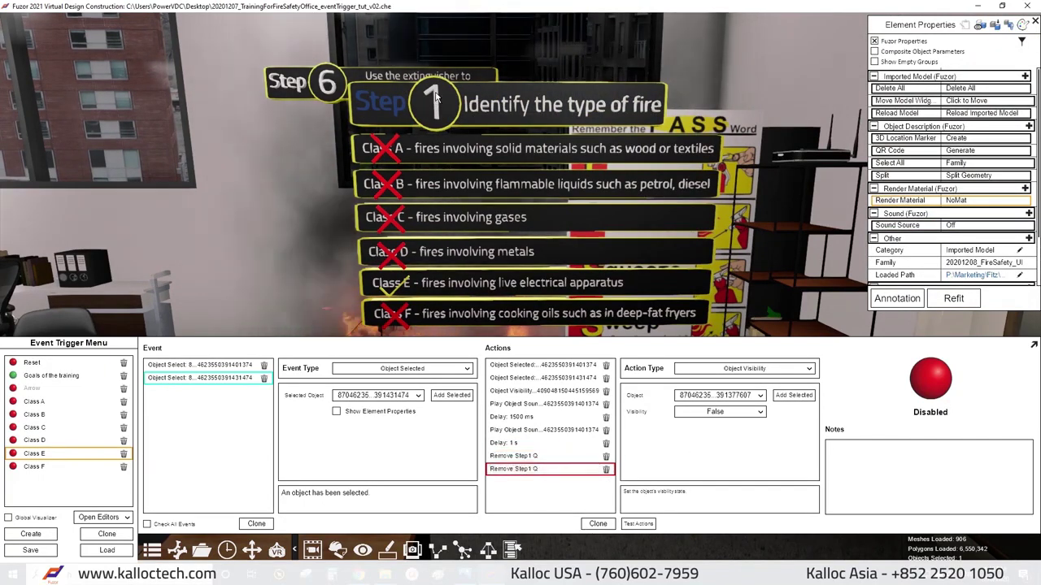
Clone the Remove Step1 Q action, retarget the copy at another Step 1 piece, and reselect Class E.
{"action": "left_click", "coordinate": [794, 396]}
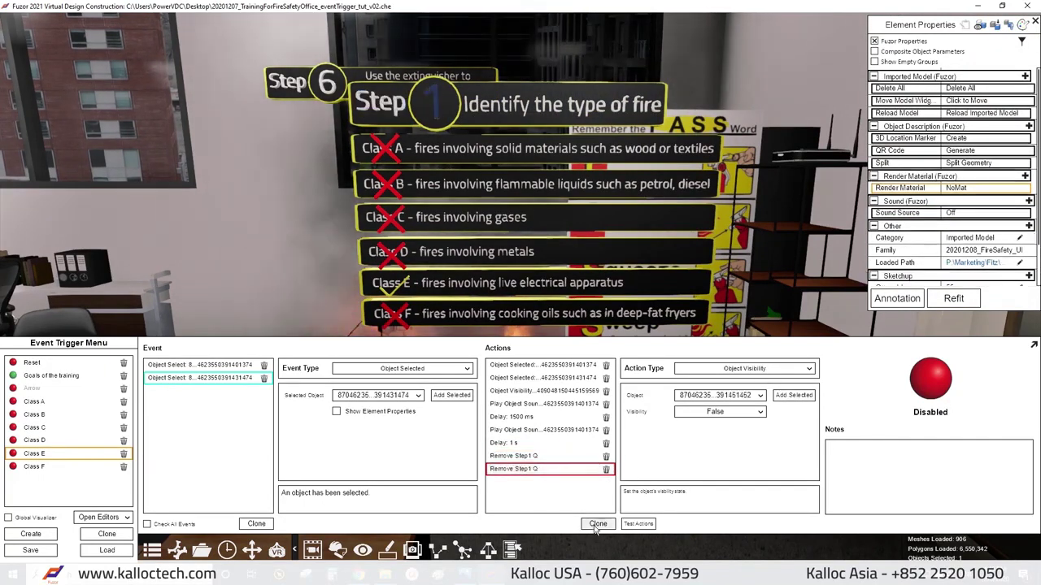
{"action": "left_click", "coordinate": [642, 175]}
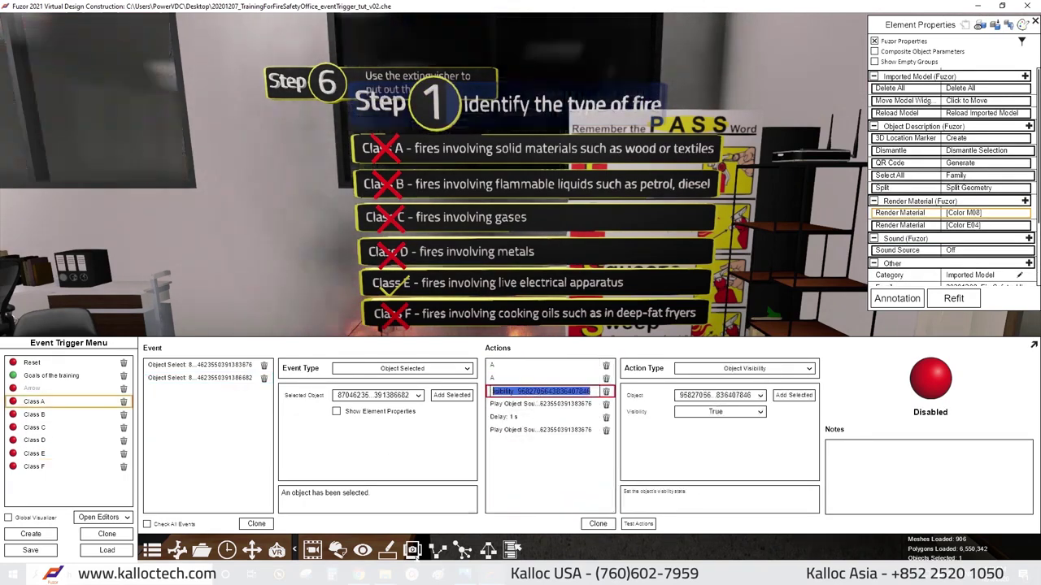
{"action": "left_click", "coordinate": [388, 175]}
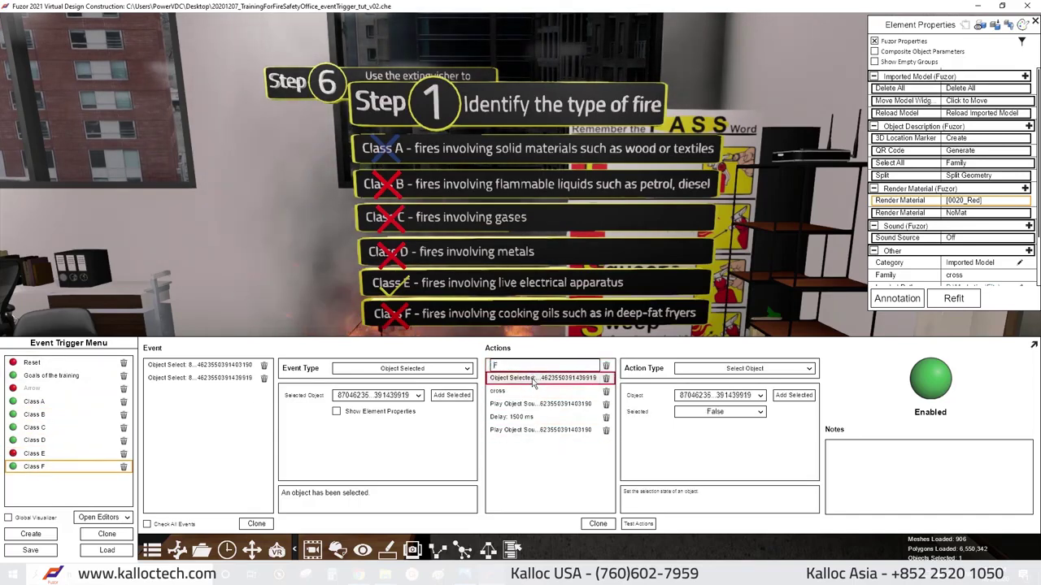
{"action": "left_click", "coordinate": [92, 457]}
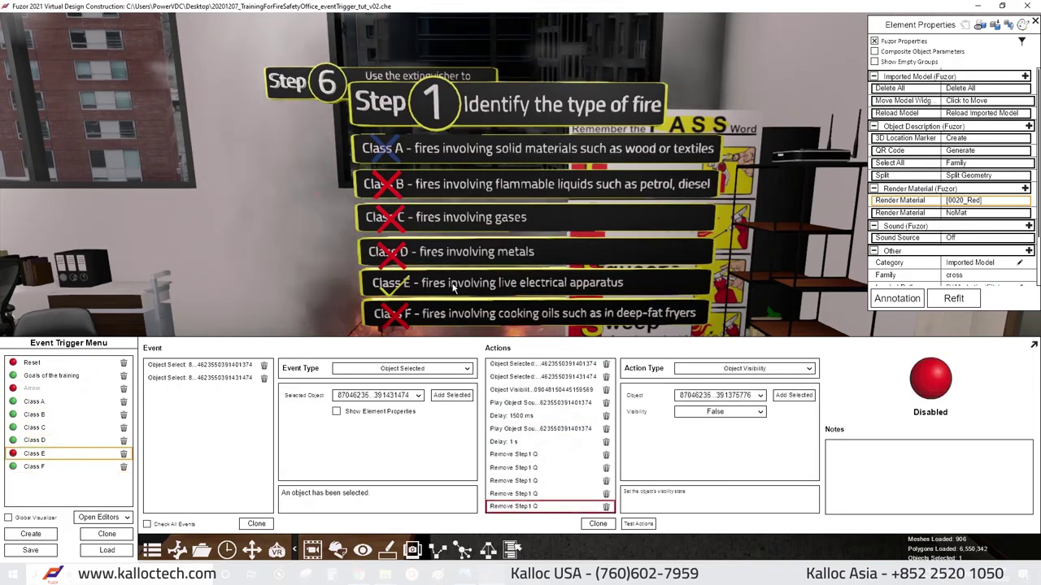
Clone Class E's visibility action into hide actions named Remove A through Remove cross F.
{"action": "left_click", "coordinate": [510, 391]}
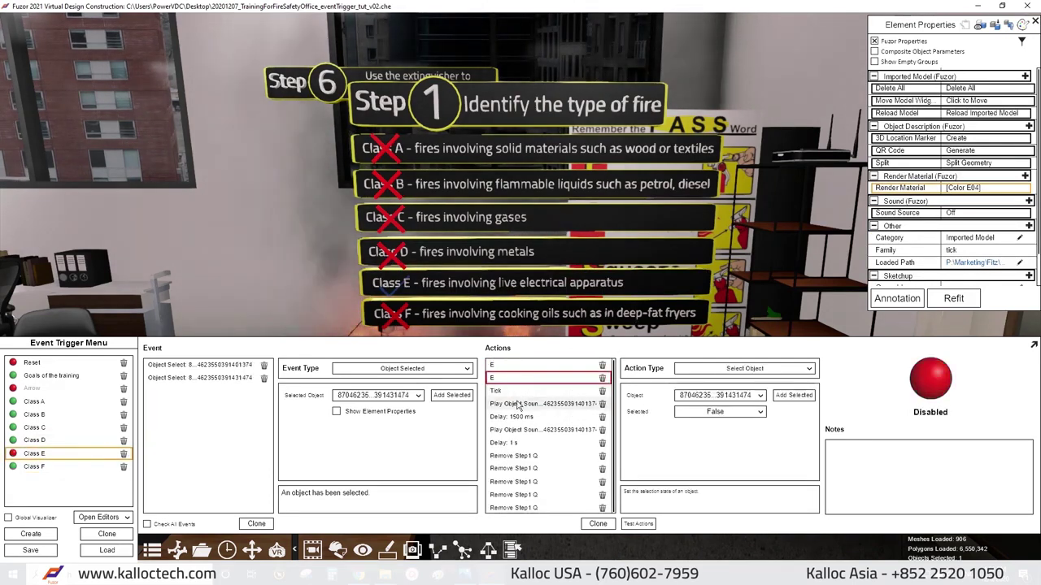
{"action": "left_click", "coordinate": [585, 524]}
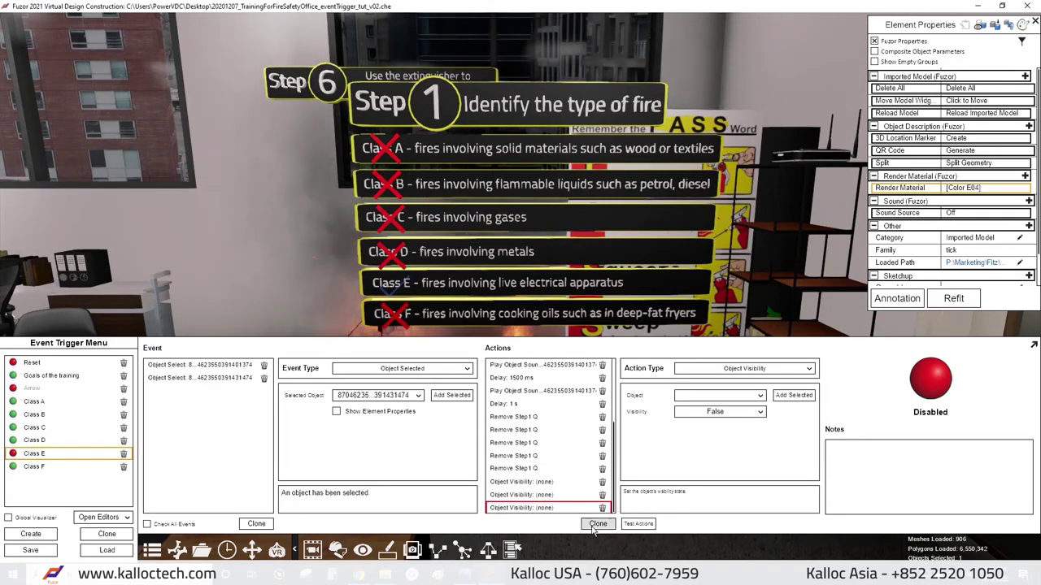
{"action": "scroll", "coordinate": [553, 468], "scroll_direction": "down", "scroll_amount": 1}
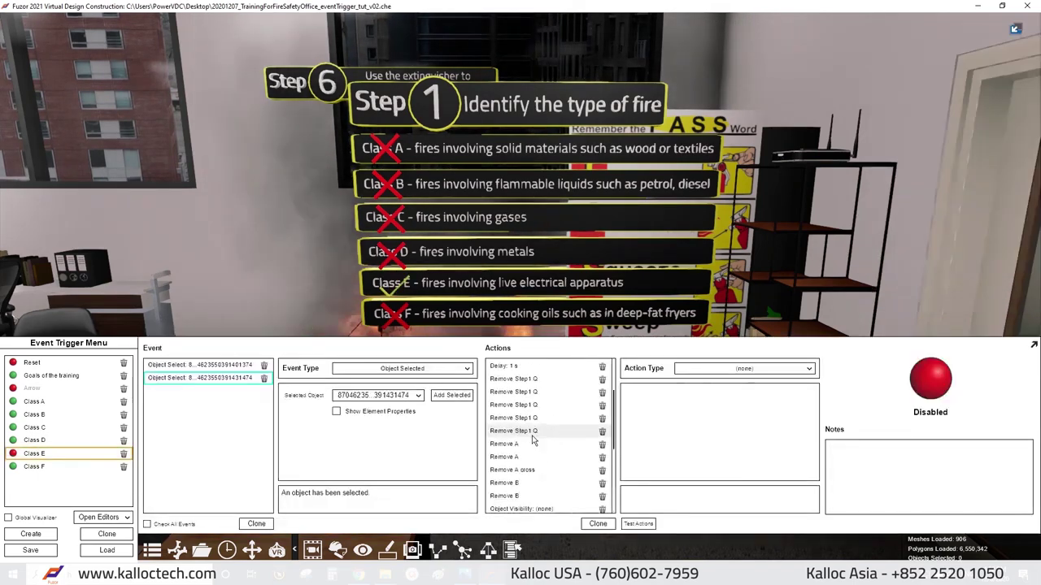
{"action": "left_click", "coordinate": [527, 435]}
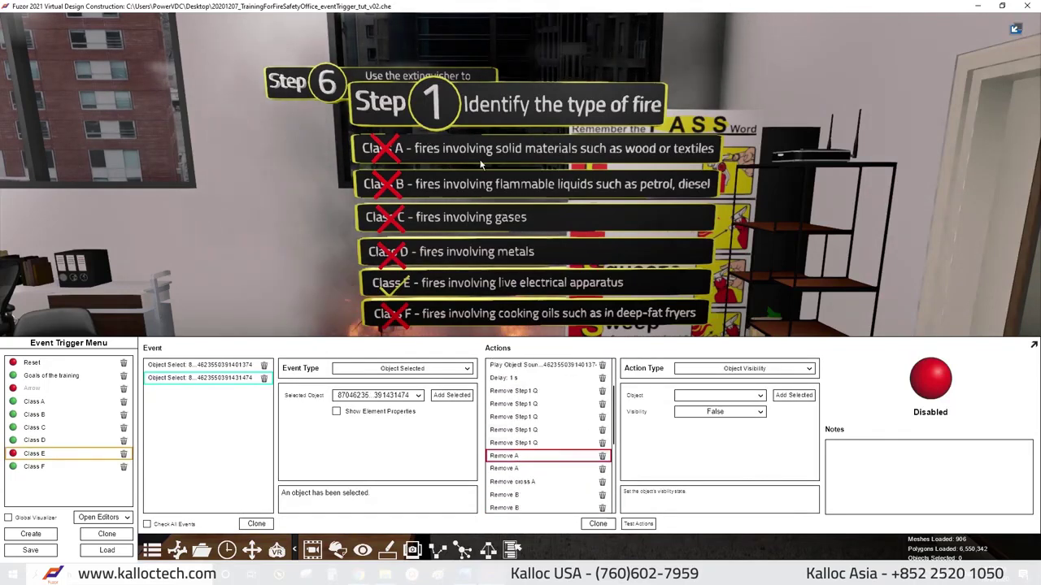
Assign the Class A panel, Class B panel and Class B cross to their Remove actions.
{"action": "left_click", "coordinate": [343, 261]}
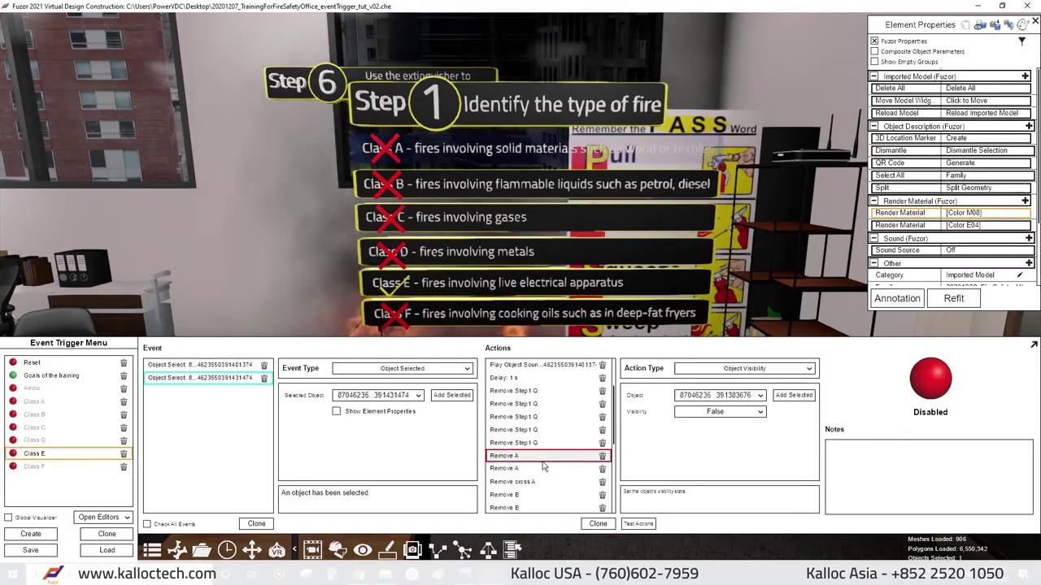
{"action": "left_click", "coordinate": [433, 154]}
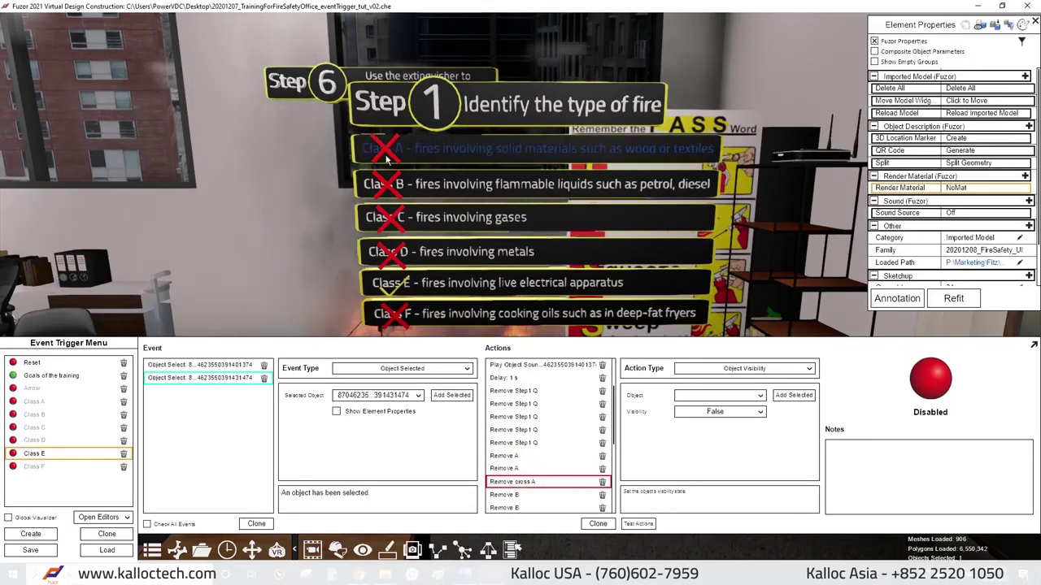
{"action": "left_click", "coordinate": [508, 194]}
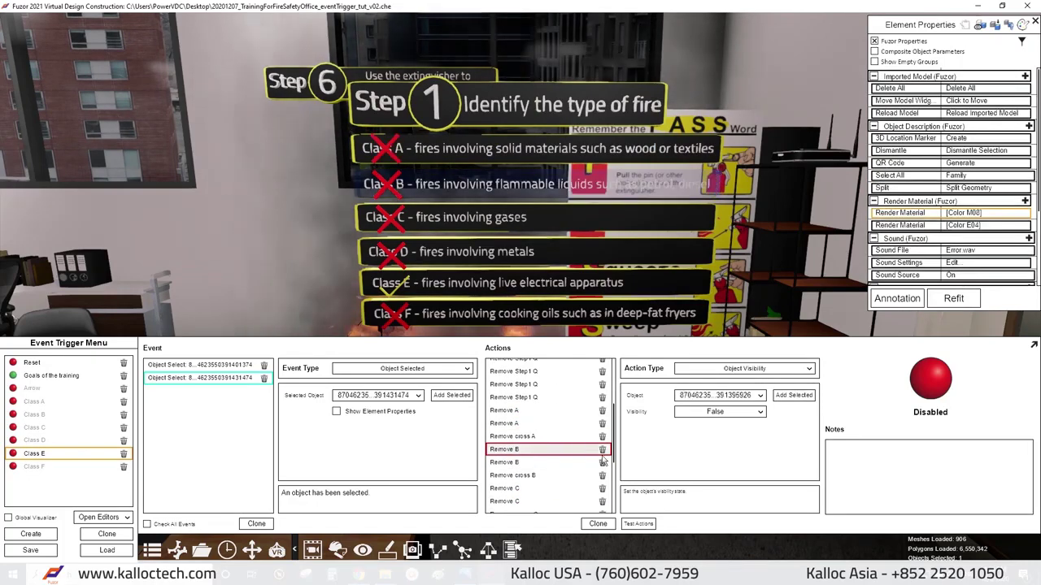
{"action": "left_click", "coordinate": [480, 187]}
{"action": "left_click", "coordinate": [787, 397]}
{"action": "left_click", "coordinate": [536, 476]}
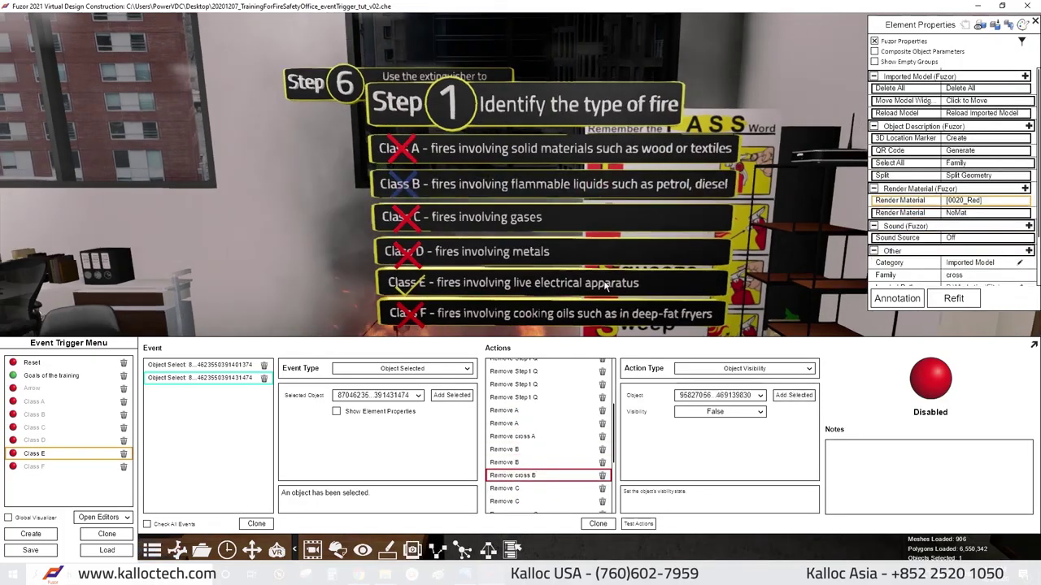
Assign the Class D, E and F crosses to Remove cross D, E and F.
{"action": "scroll", "coordinate": [527, 460], "scroll_direction": "down", "scroll_amount": 1}
{"action": "left_click", "coordinate": [536, 508]}
{"action": "scroll", "coordinate": [537, 456], "scroll_direction": "down", "scroll_amount": 1}
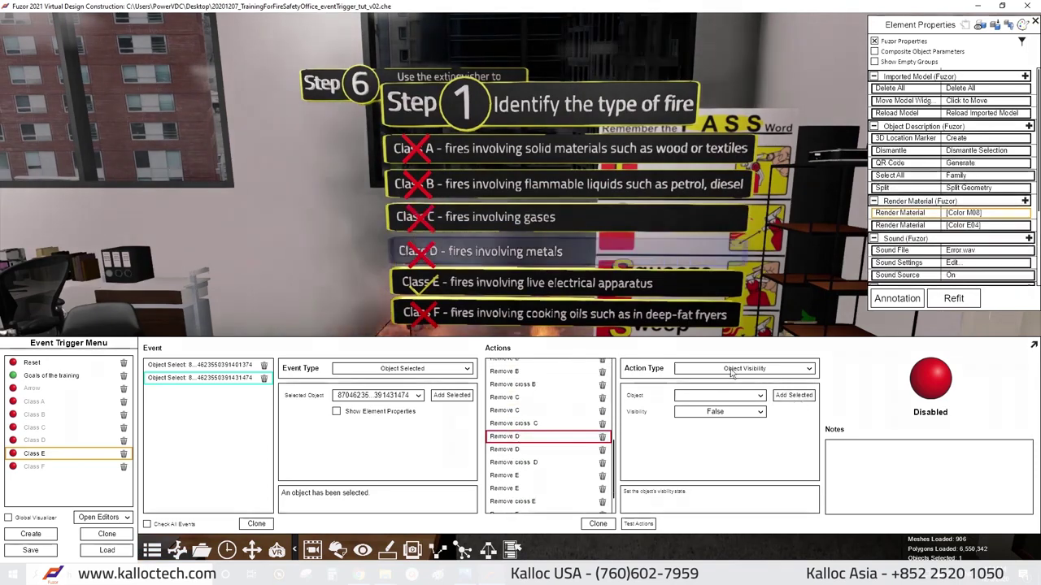
{"action": "scroll", "coordinate": [553, 407], "scroll_direction": "down", "scroll_amount": 1}
{"action": "left_click", "coordinate": [533, 470]}
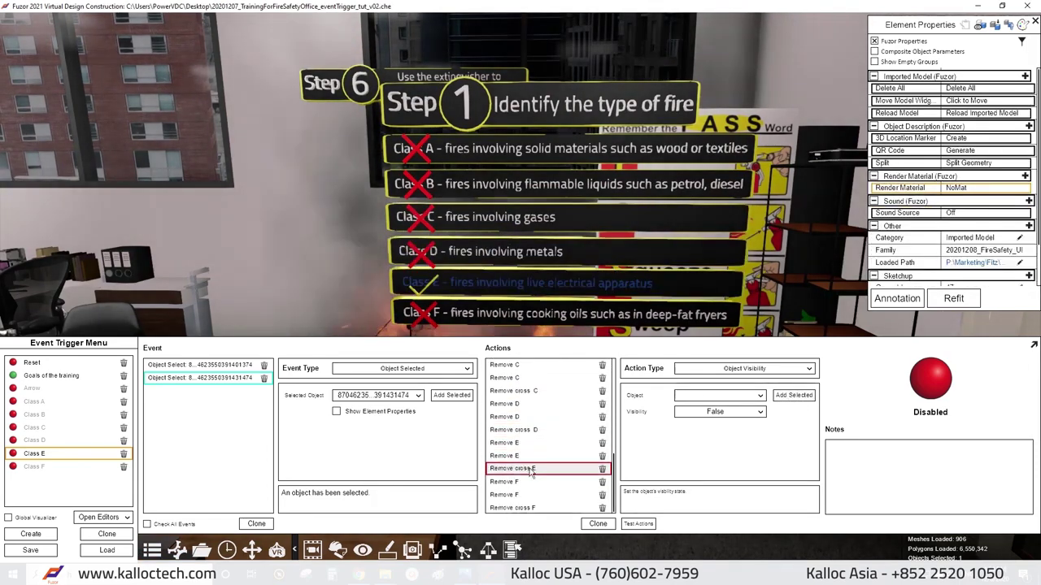
{"action": "left_click", "coordinate": [520, 494]}
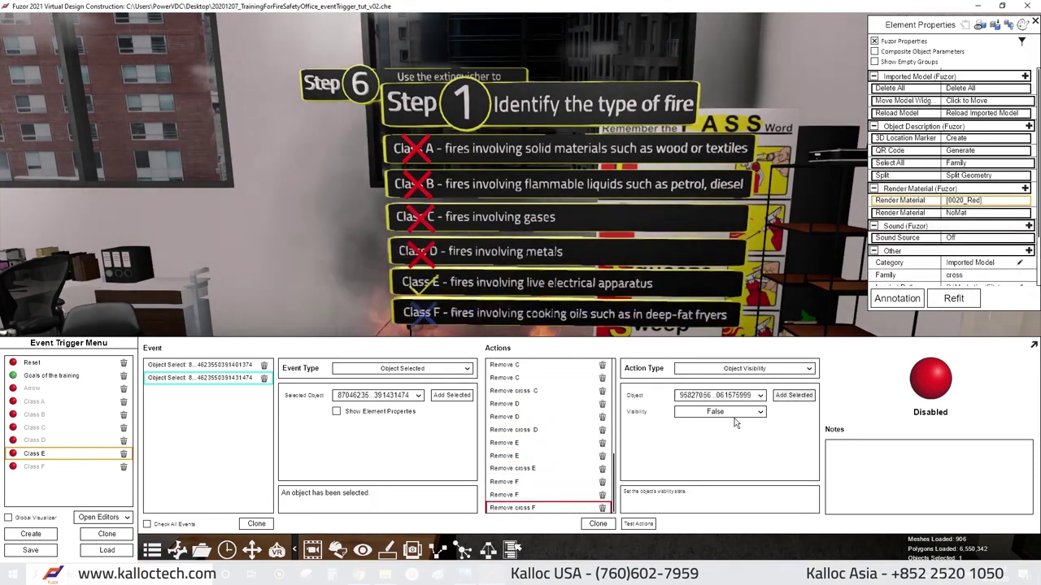
{"action": "scroll", "coordinate": [550, 409], "scroll_direction": "up", "scroll_amount": 10}
{"action": "left_click", "coordinate": [551, 405]}
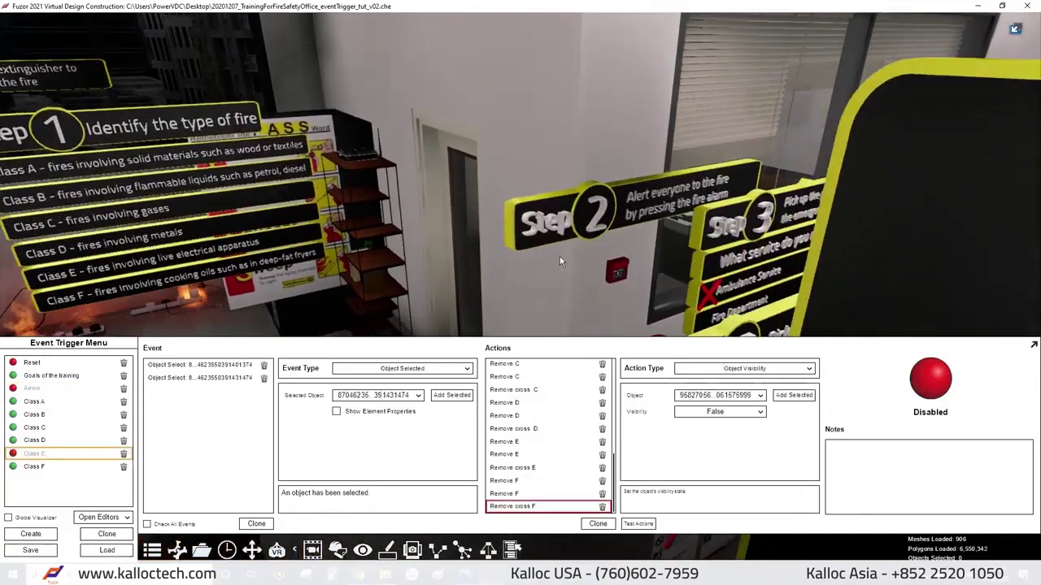
Clone Step2 visibility actions in Class E and assign the Step 2 sign pieces.
{"action": "left_click", "coordinate": [724, 370]}
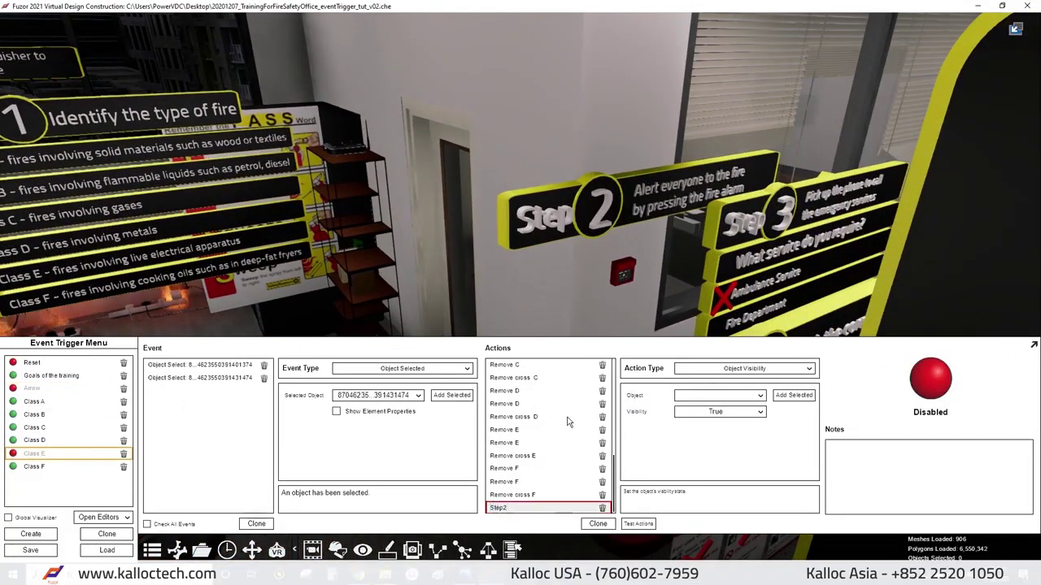
{"action": "left_click", "coordinate": [598, 523]}
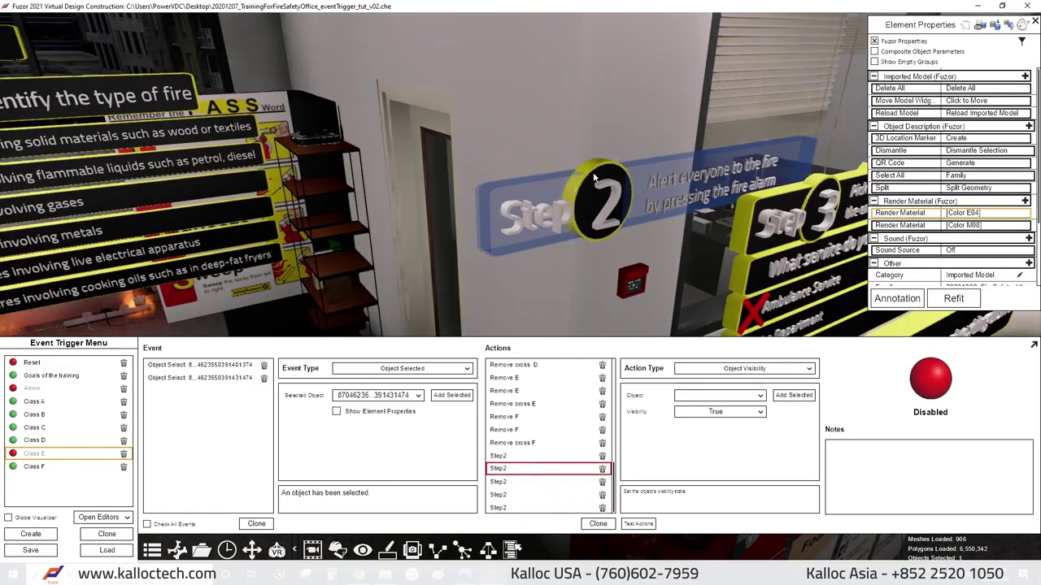
{"action": "left_click", "coordinate": [594, 178]}
{"action": "left_click", "coordinate": [793, 395]}
{"action": "type", "text": "Remove Step"}
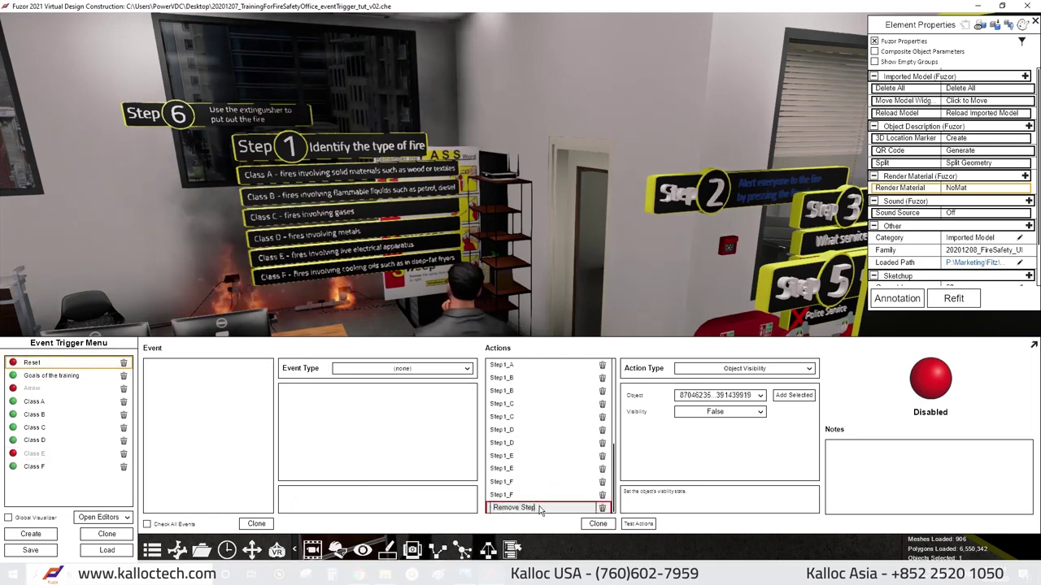
Add matching 'Remove Step2' hide actions with Visibility False to the Reset trigger.
{"action": "type", "text": "2"}
{"action": "left_click", "coordinate": [712, 227]}
{"action": "left_click", "coordinate": [587, 495]}
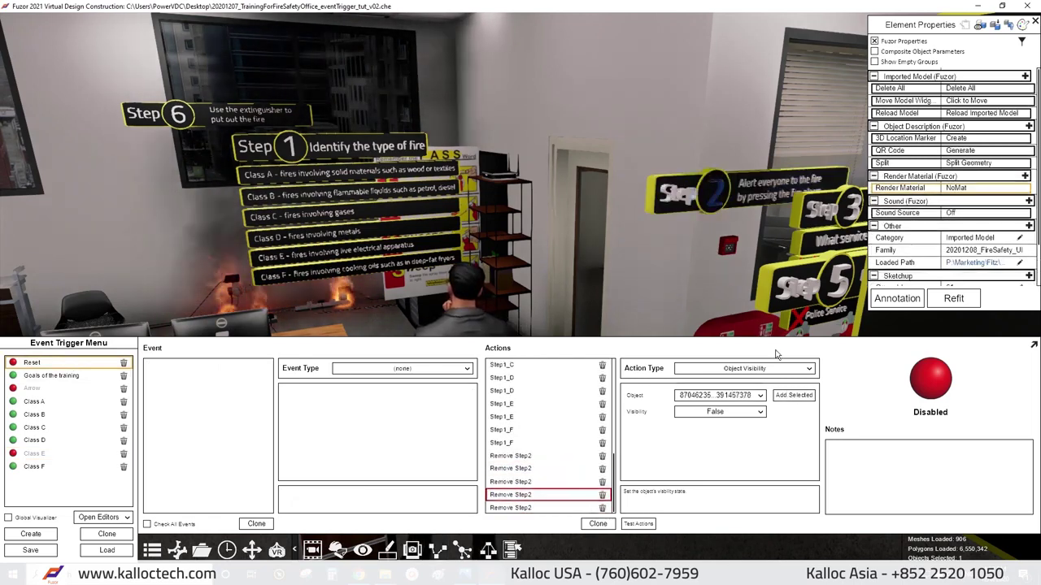
{"action": "left_click", "coordinate": [73, 388]}
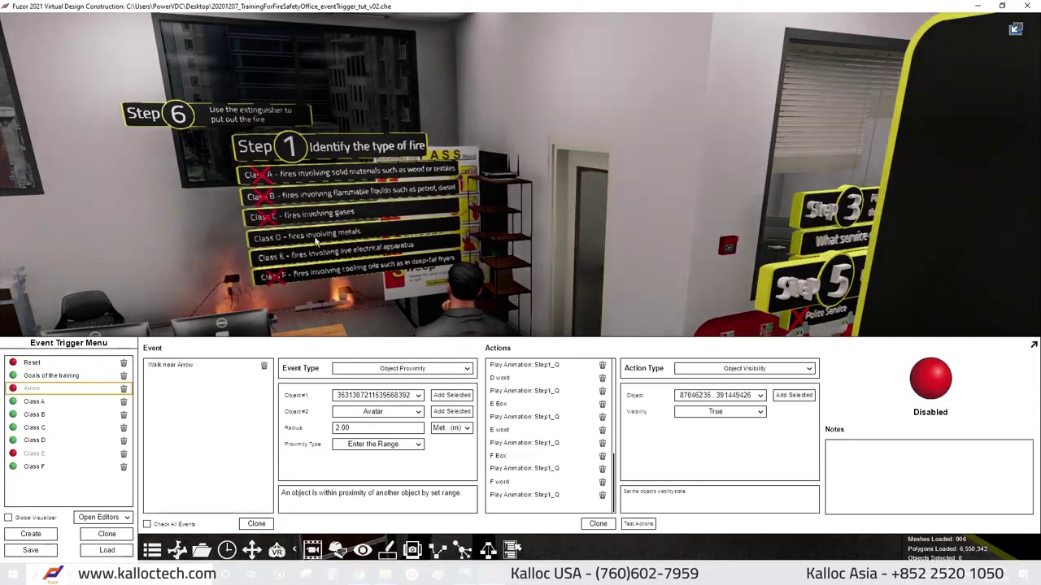
Build the Step2_Q arrow animation pointing at the fire alarm and preview its keyframes.
{"action": "key", "text": "w"}
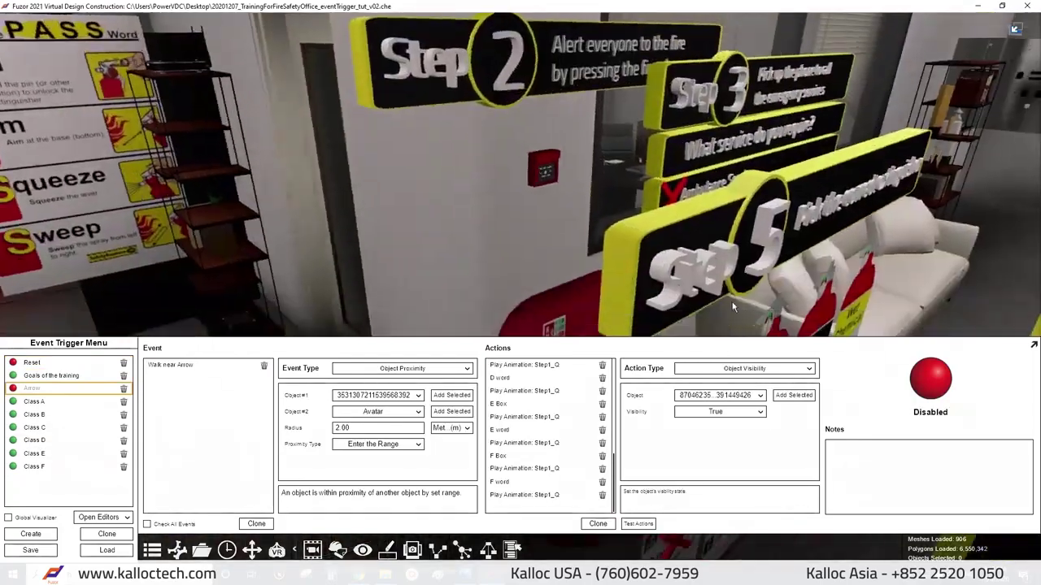
{"action": "left_click", "coordinate": [556, 102]}
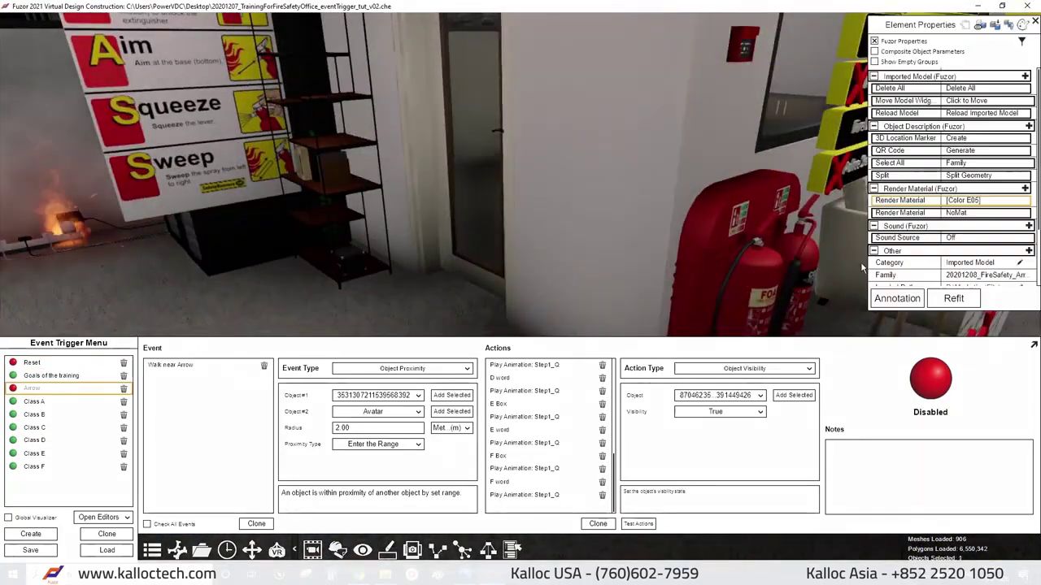
{"action": "key", "text": "w"}
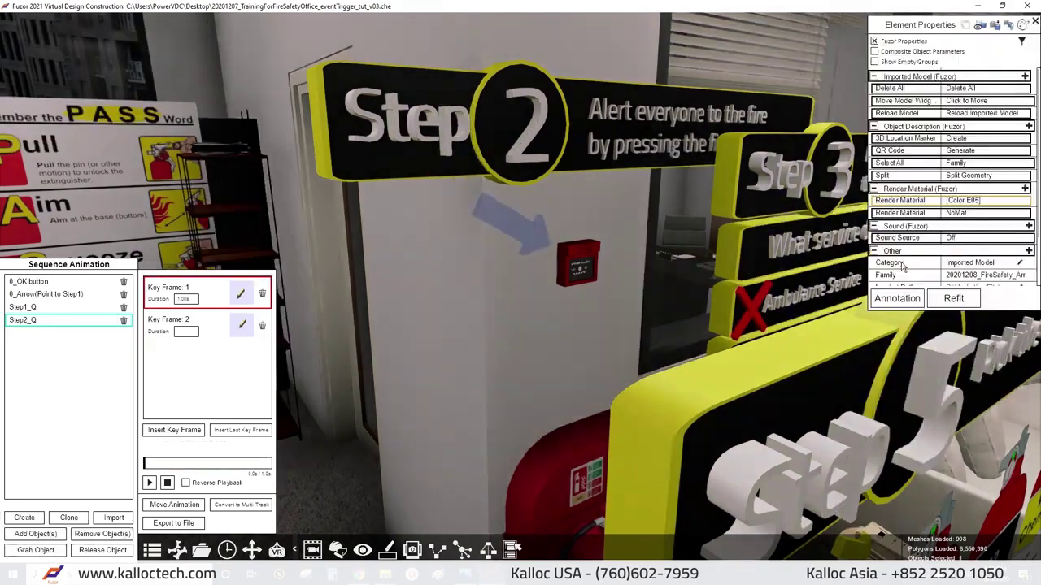
{"action": "left_click", "coordinate": [149, 483]}
{"action": "left_click", "coordinate": [217, 327]}
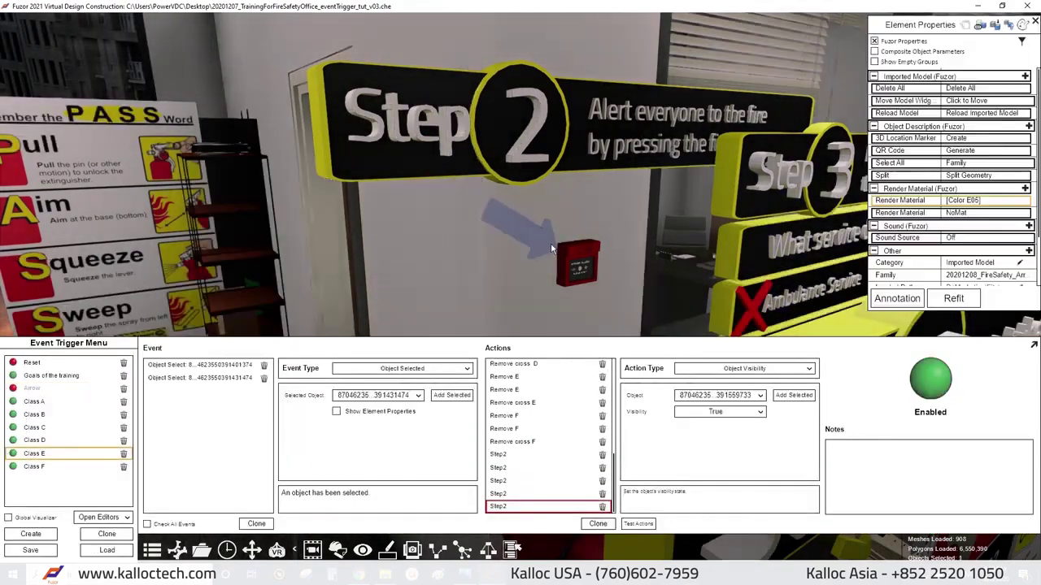
Add Remove Step2 Arrow to Reset, play Step2_Q from Class E, and create trigger Step2.
{"action": "left_click", "coordinate": [598, 524]}
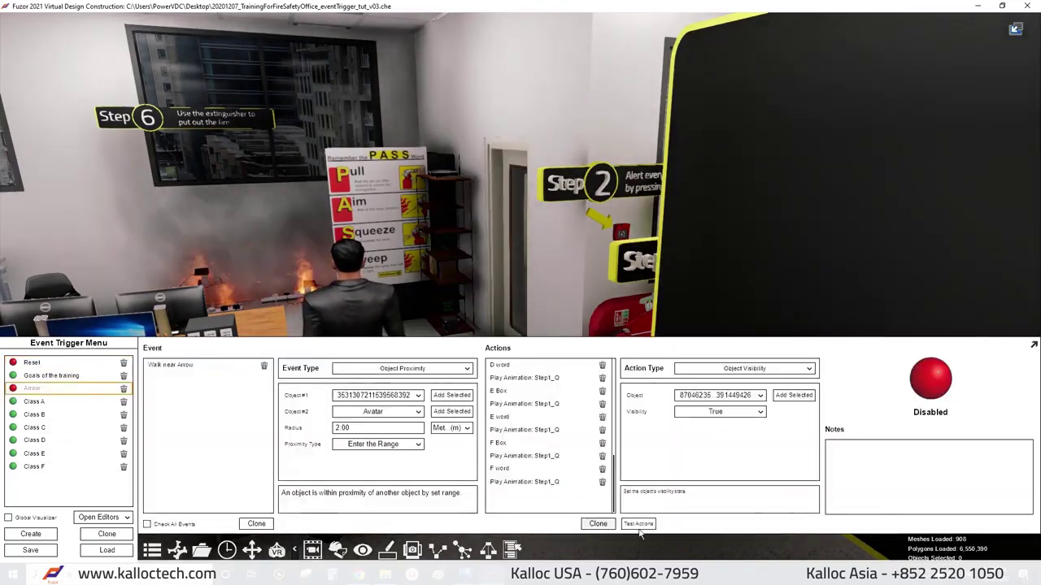
{"action": "left_click", "coordinate": [638, 523]}
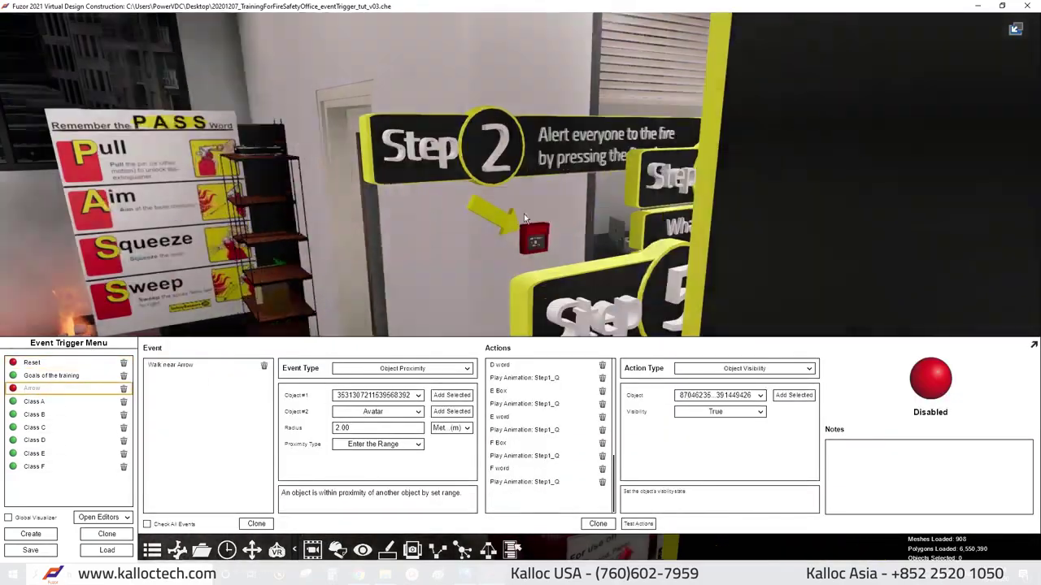
{"action": "left_click", "coordinate": [525, 506]}
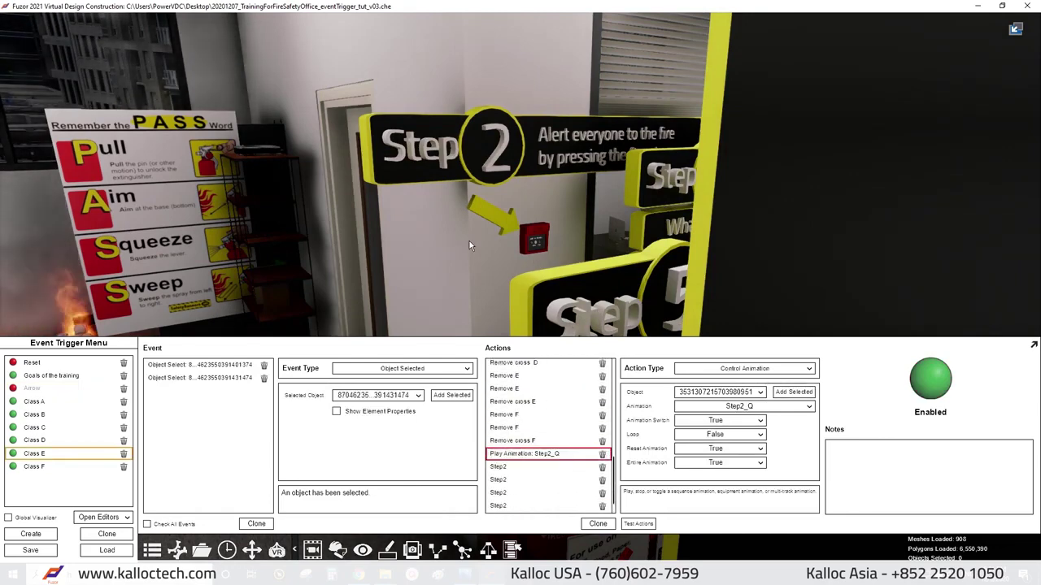
{"action": "scroll", "coordinate": [533, 483], "scroll_direction": "up", "scroll_amount": 2}
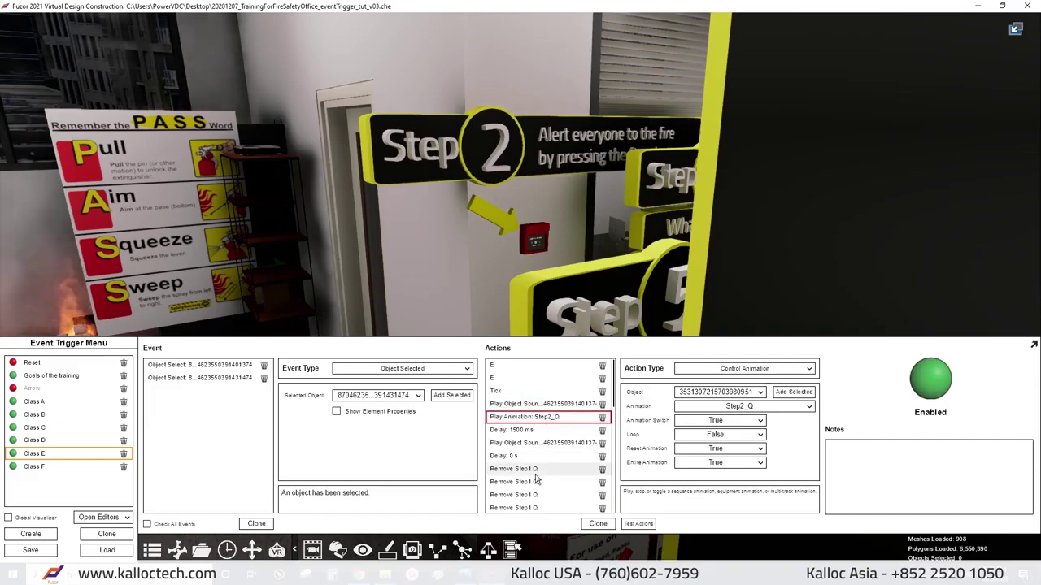
{"action": "double_click", "coordinate": [506, 237]}
{"action": "type", "text": "Step2 Fire Alarm"}
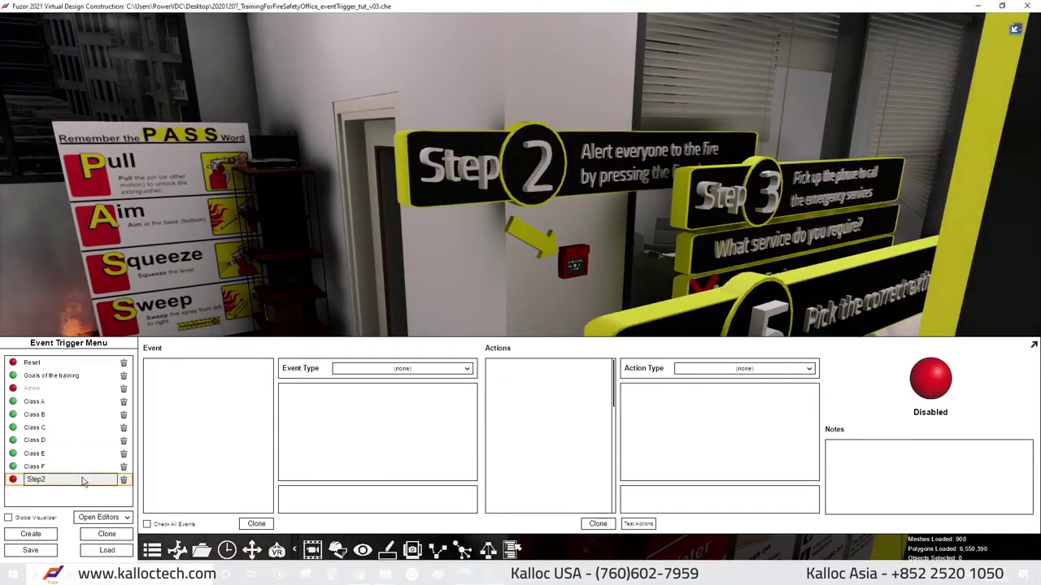
Rename the trigger 'Step2 Fire Alarm' and add five alarm parts as Object Selected events.
{"action": "left_click", "coordinate": [391, 370]}
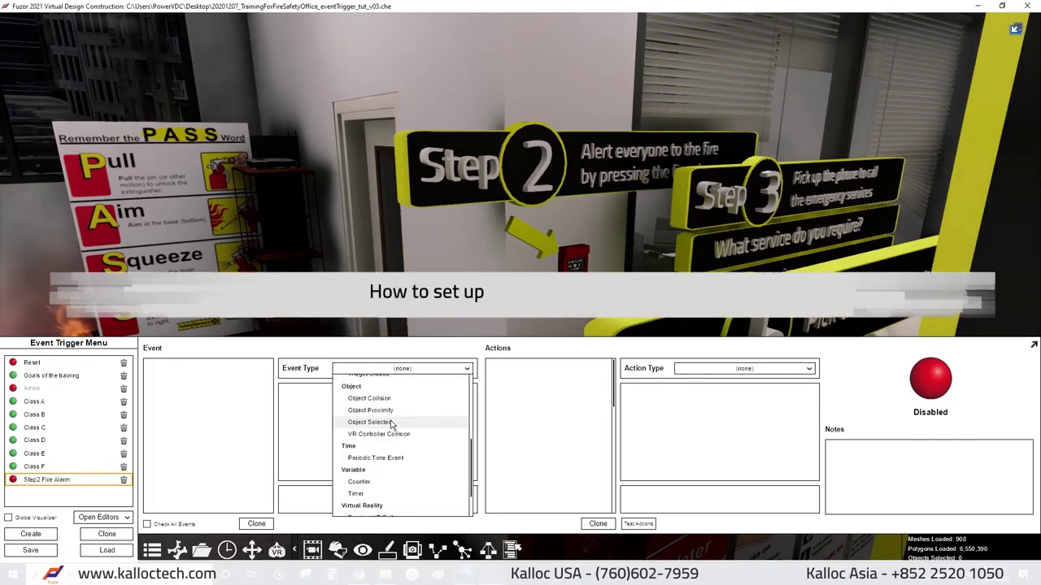
{"action": "left_click", "coordinate": [378, 421]}
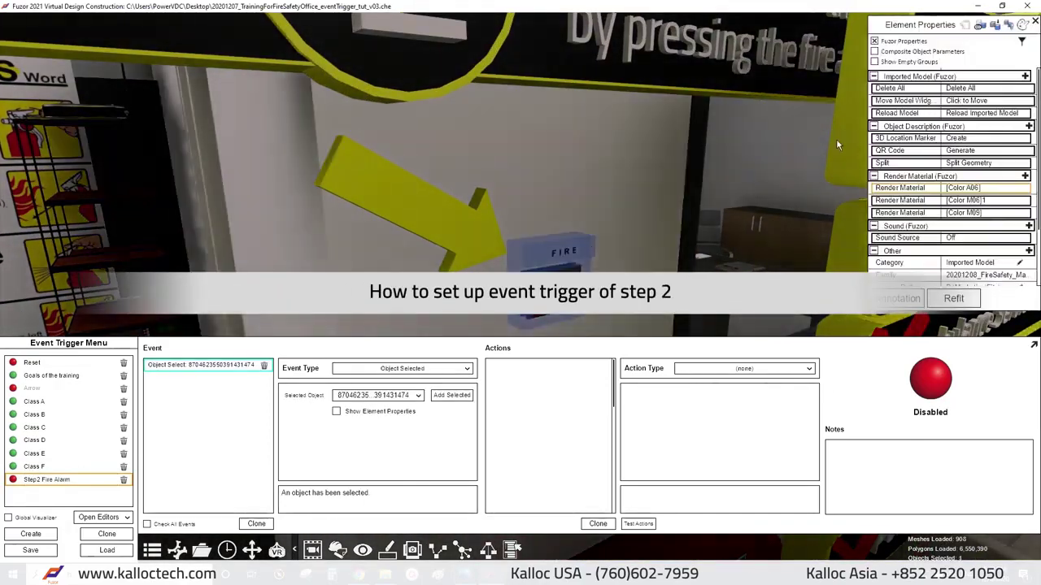
{"action": "left_click", "coordinate": [564, 246]}
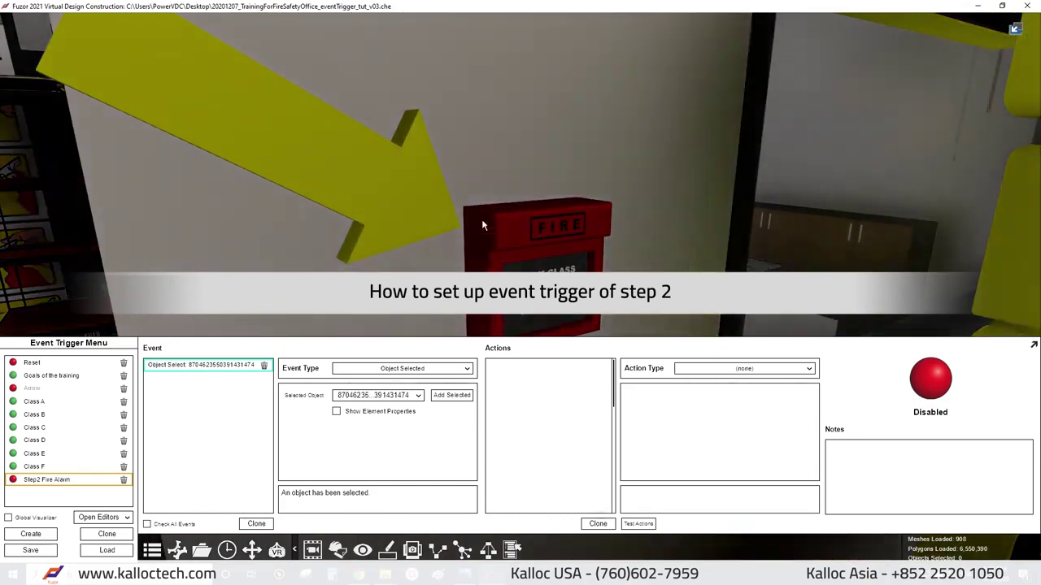
{"action": "left_click", "coordinate": [532, 244]}
{"action": "left_click", "coordinate": [439, 396]}
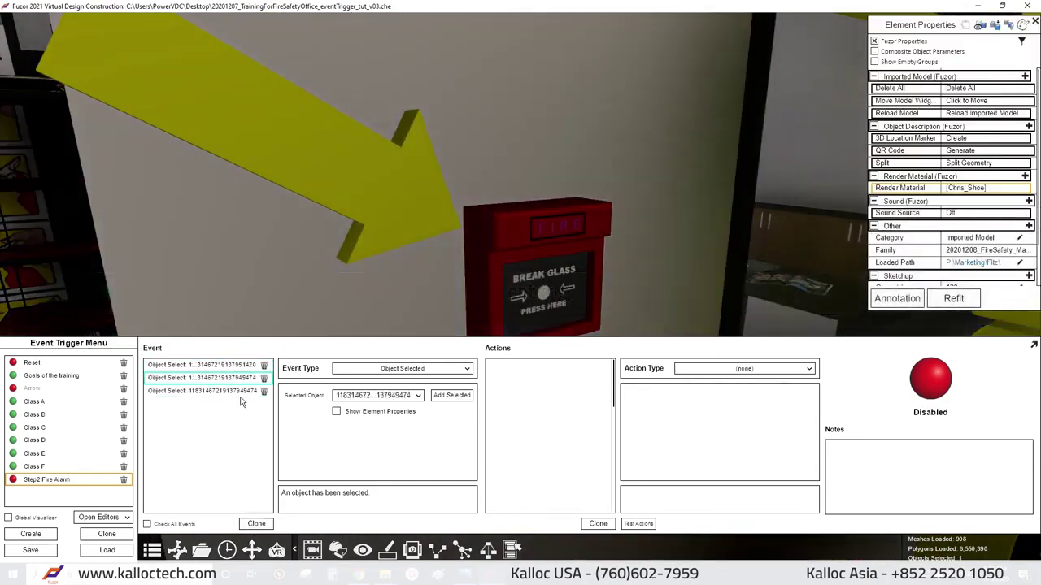
{"action": "left_click", "coordinate": [439, 396]}
{"action": "left_click", "coordinate": [439, 396]}
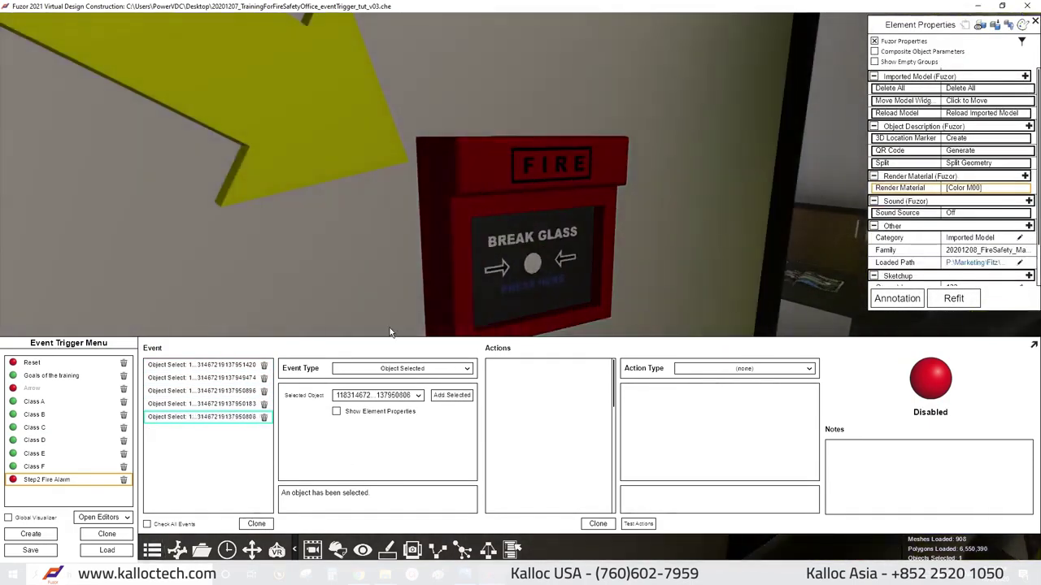
Add cloned Select Object actions with Selected False for each fire alarm part.
{"action": "left_click", "coordinate": [549, 235]}
{"action": "left_click", "coordinate": [744, 369]}
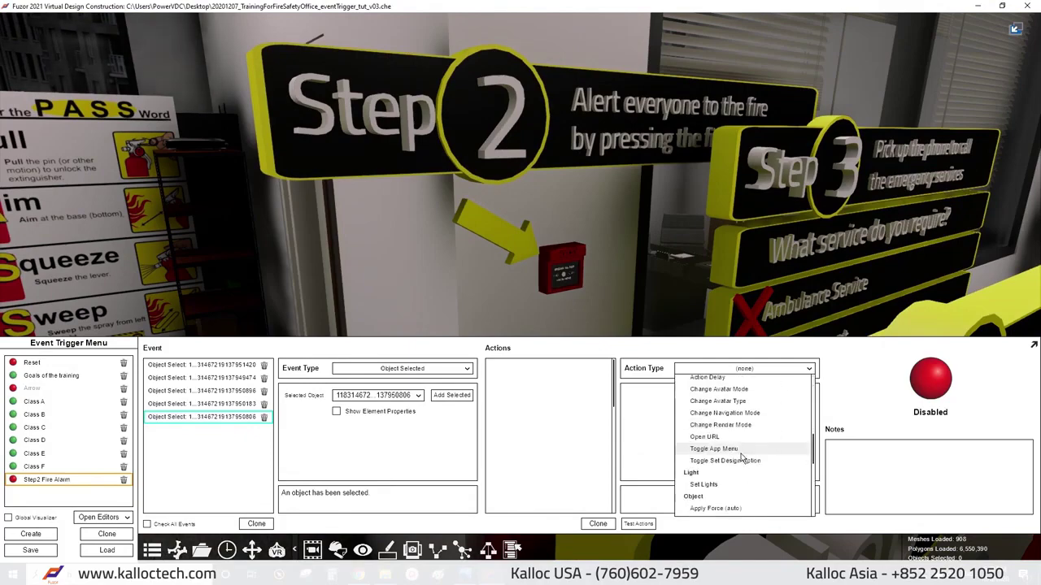
{"action": "left_click", "coordinate": [598, 524]}
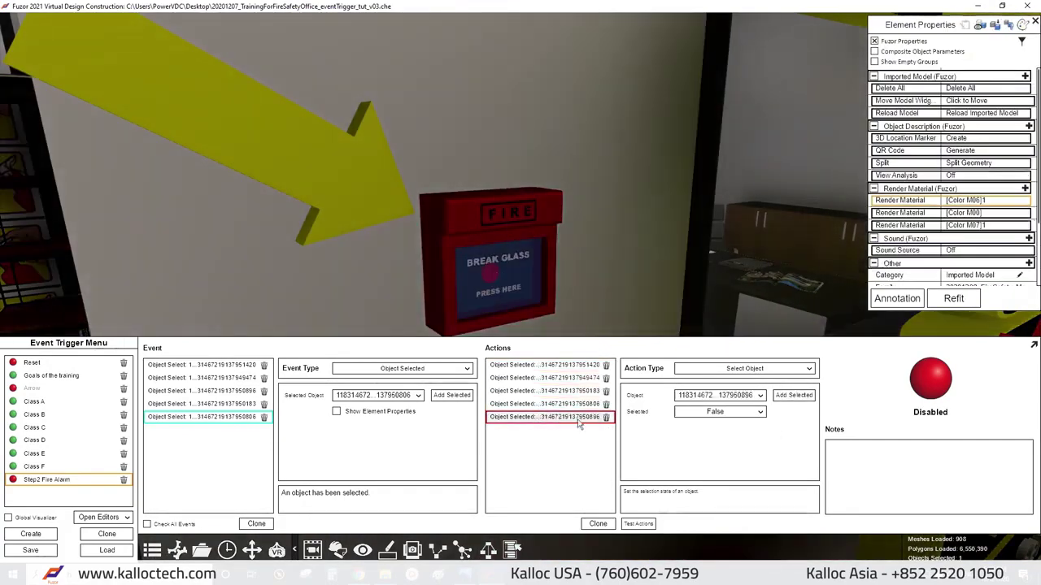
Add a Play Object Sound action and switch the alarm's Sound Source on.
{"action": "left_click", "coordinate": [534, 443]}
{"action": "left_click", "coordinate": [692, 371]}
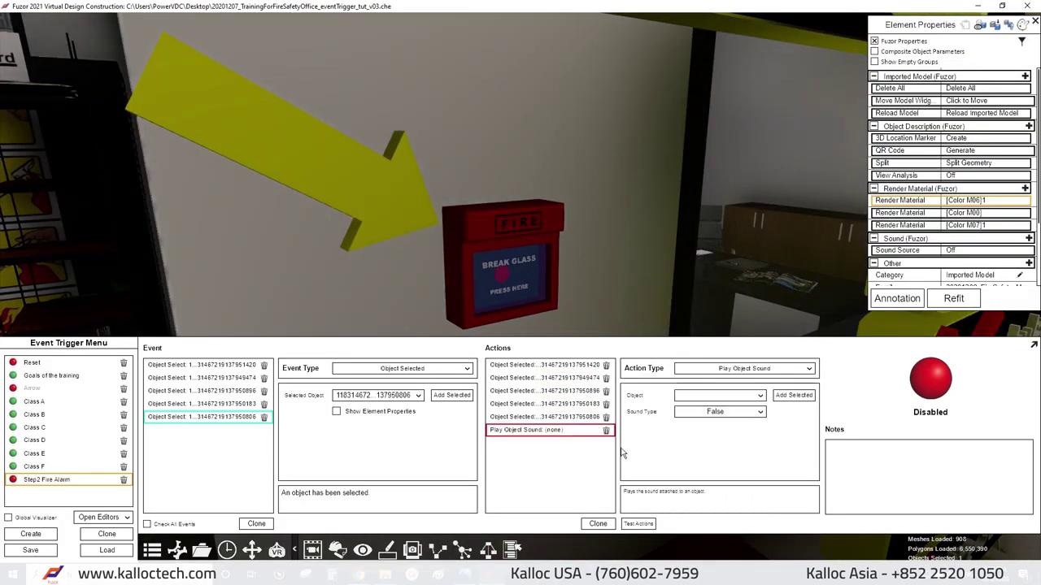
{"action": "scroll", "coordinate": [964, 187], "scroll_direction": "down", "scroll_amount": 2}
{"action": "left_click", "coordinate": [963, 186]}
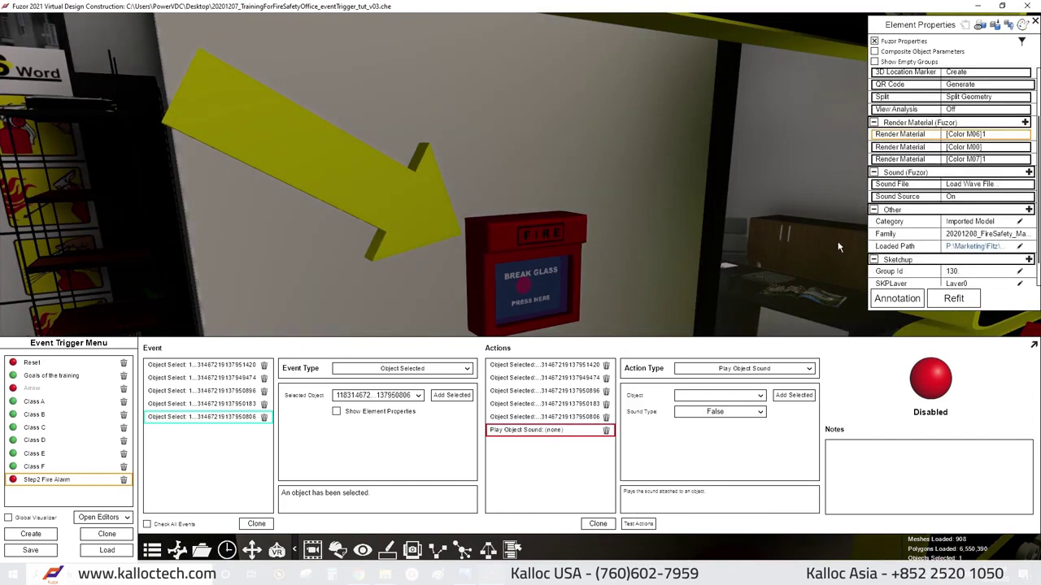
{"action": "left_click", "coordinate": [716, 369]}
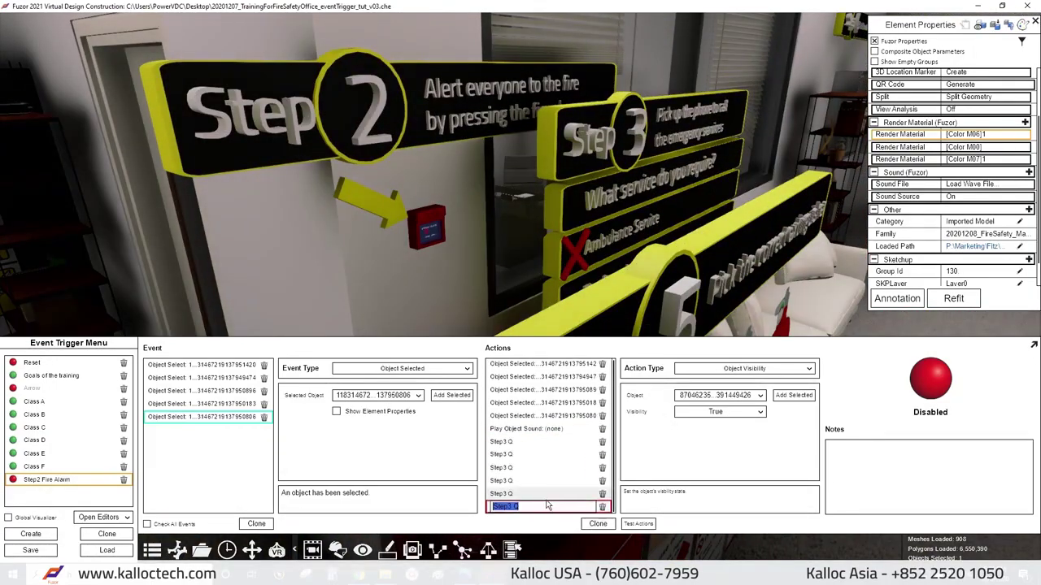
{"action": "type", "text": "Arrow"}
Add 'Step3 Q' visibility True actions for the Step 3 sign parts plus a 'Step3 Q Arrow' action.
{"action": "key", "text": "Return"}
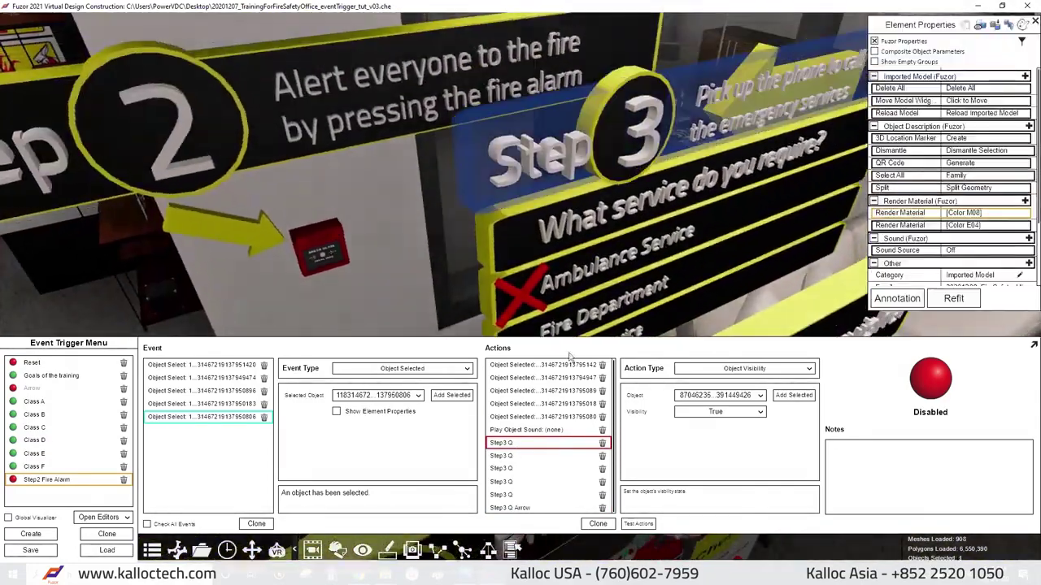
{"action": "left_click", "coordinate": [525, 481]}
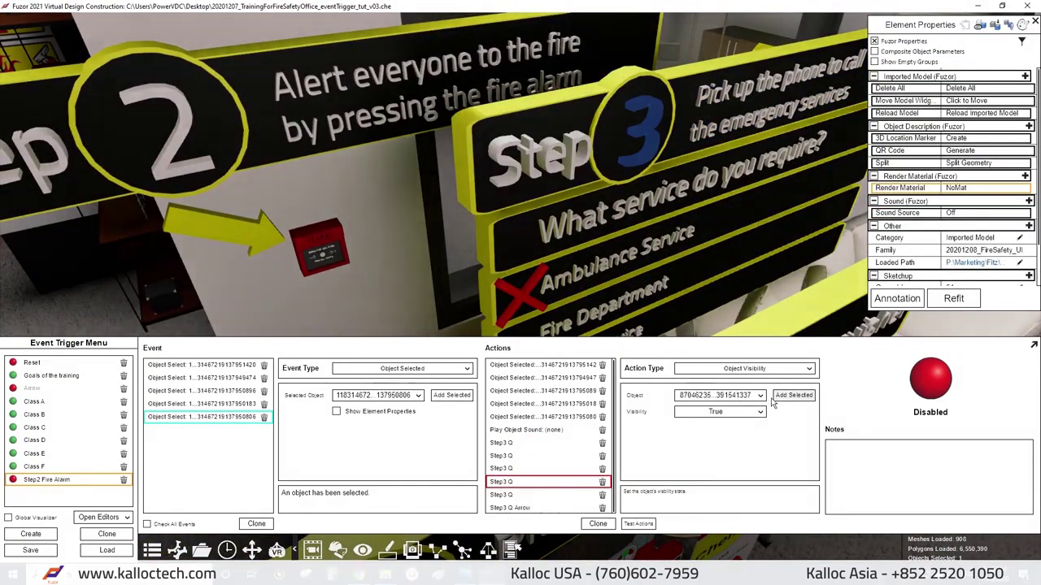
{"action": "key", "text": "Down"}
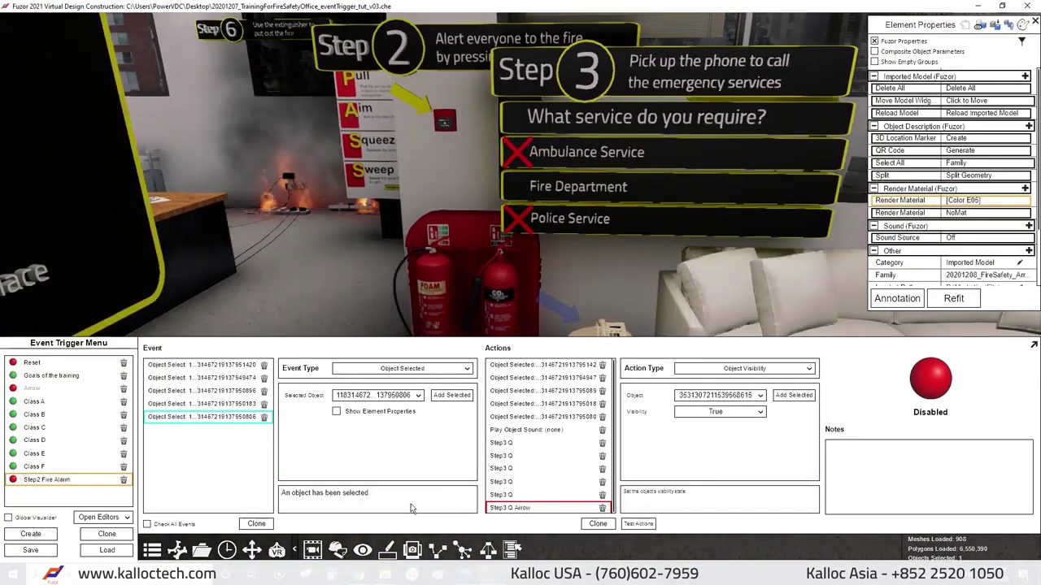
Create the two-keyframe Step3_Arow animation moving the arrow at the telephone, then play it.
{"action": "left_click", "coordinate": [46, 510]}
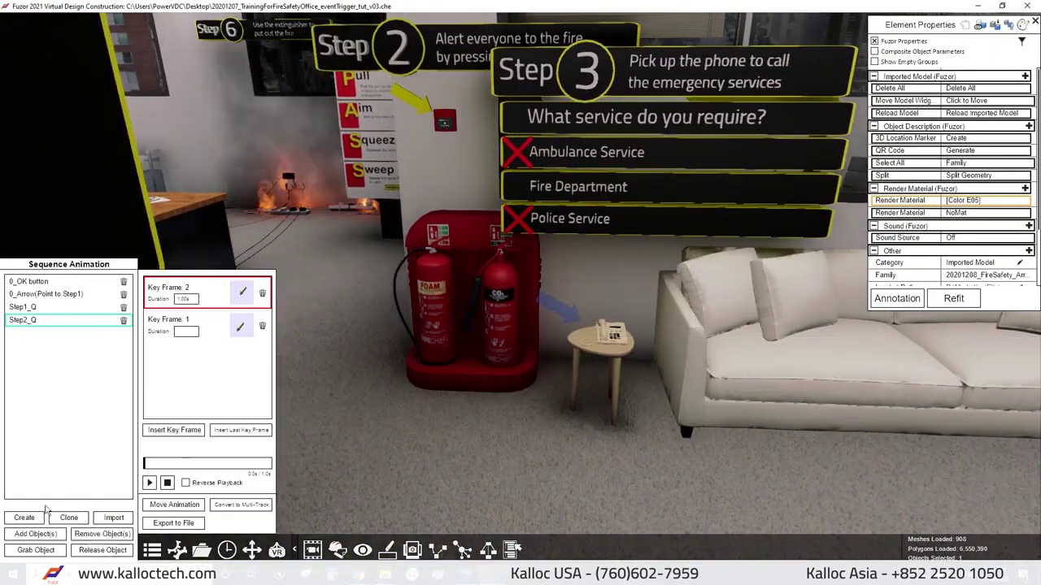
{"action": "left_click", "coordinate": [36, 517]}
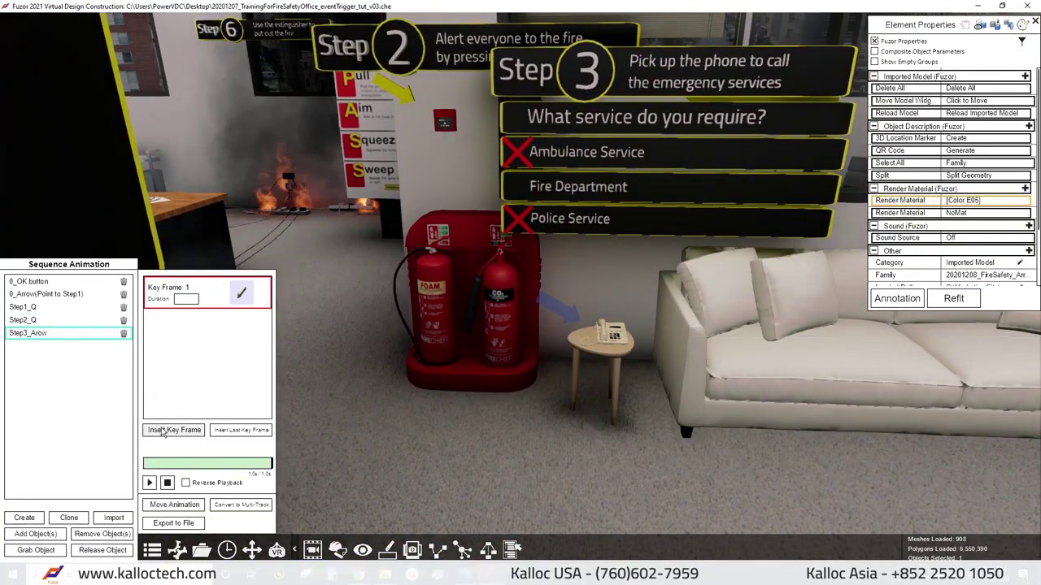
{"action": "left_click", "coordinate": [553, 319]}
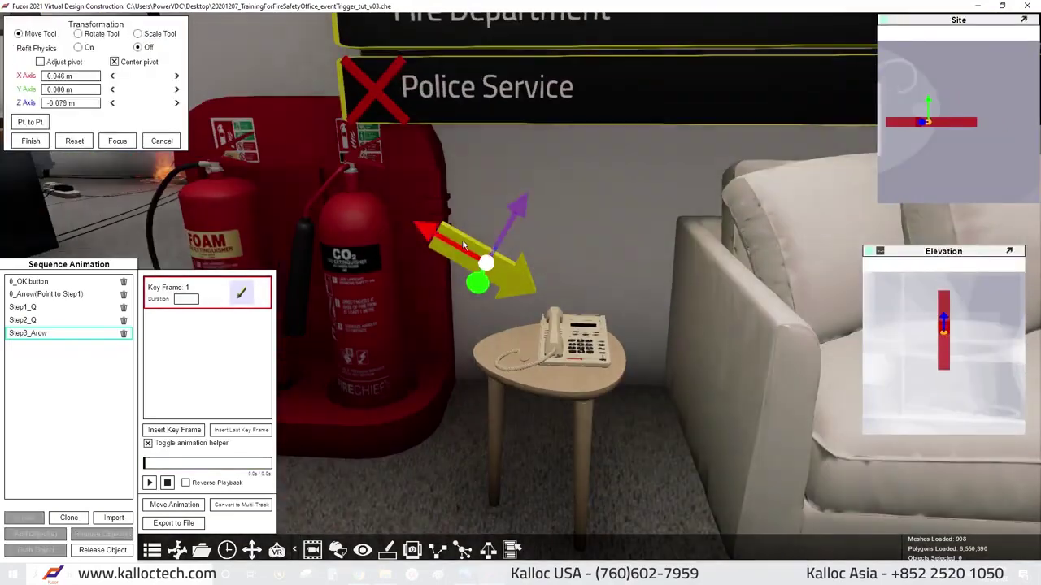
{"action": "left_click", "coordinate": [18, 33]}
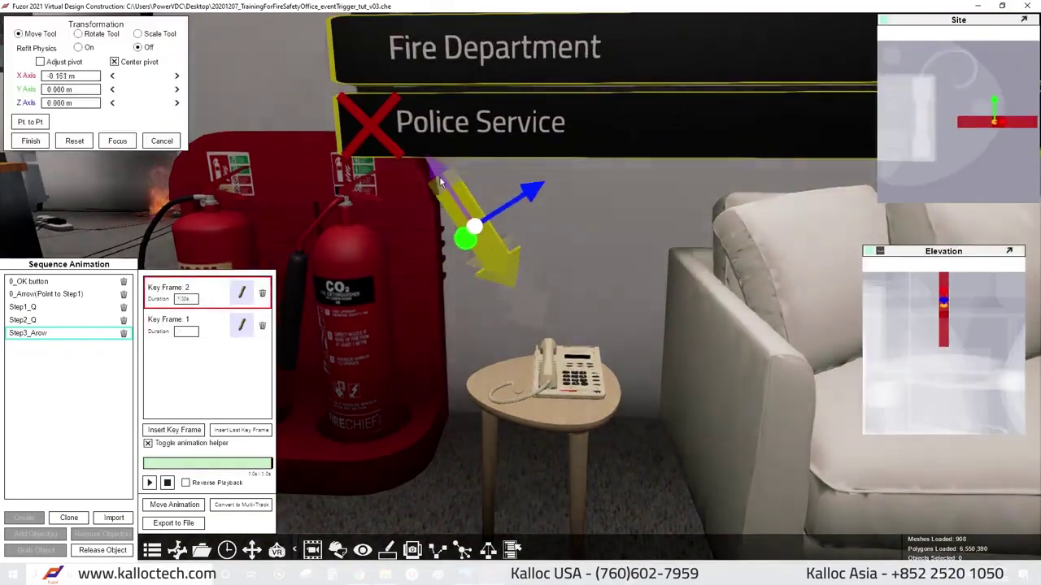
{"action": "left_click", "coordinate": [31, 141]}
{"action": "left_click", "coordinate": [149, 483]}
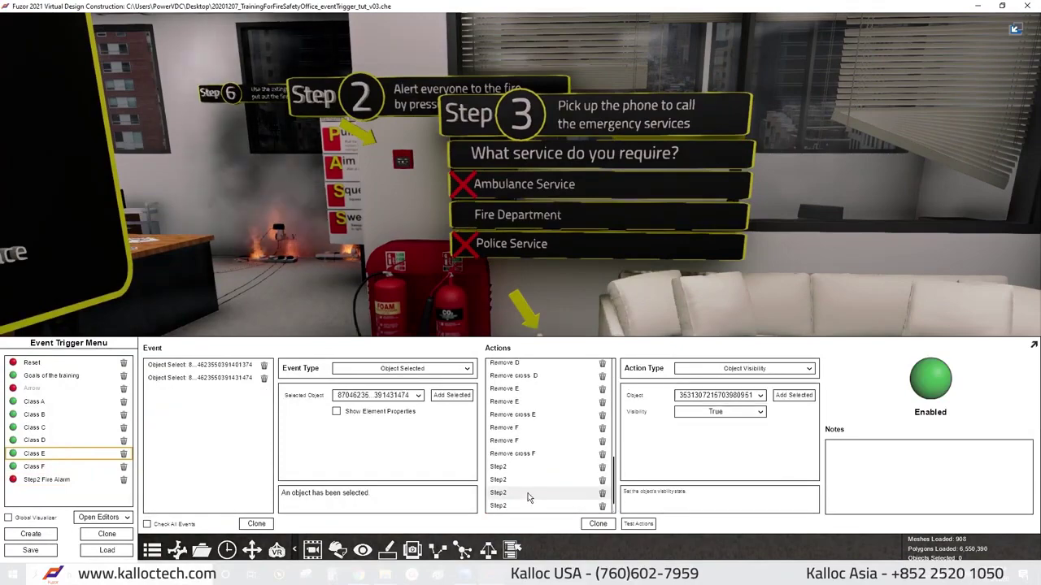
Set Class E's Step2 action to Control Animation Step2_Q with Loop True.
{"action": "scroll", "coordinate": [550, 482], "scroll_direction": "down", "scroll_amount": 3}
{"action": "left_click", "coordinate": [528, 443]}
{"action": "left_click", "coordinate": [783, 393]}
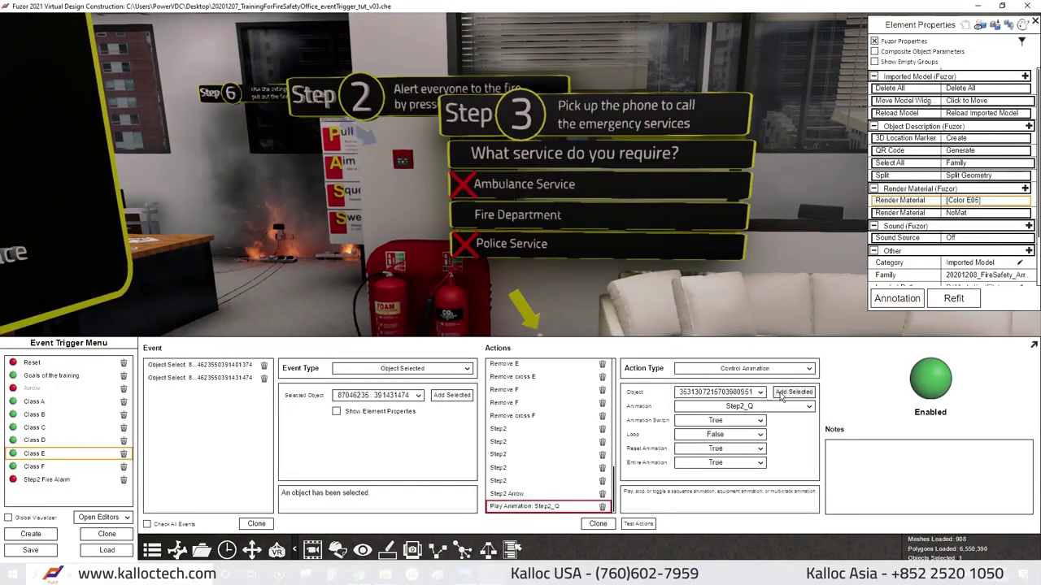
{"action": "left_click", "coordinate": [638, 525]}
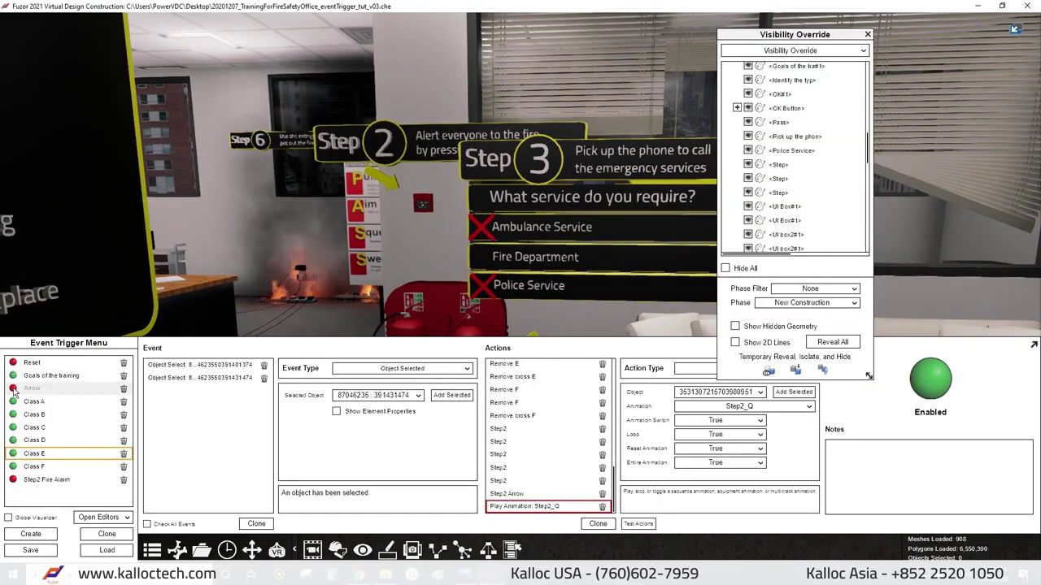
Test the class answers in the viewport, then select the Reset trigger.
{"action": "left_click", "coordinate": [12, 389]}
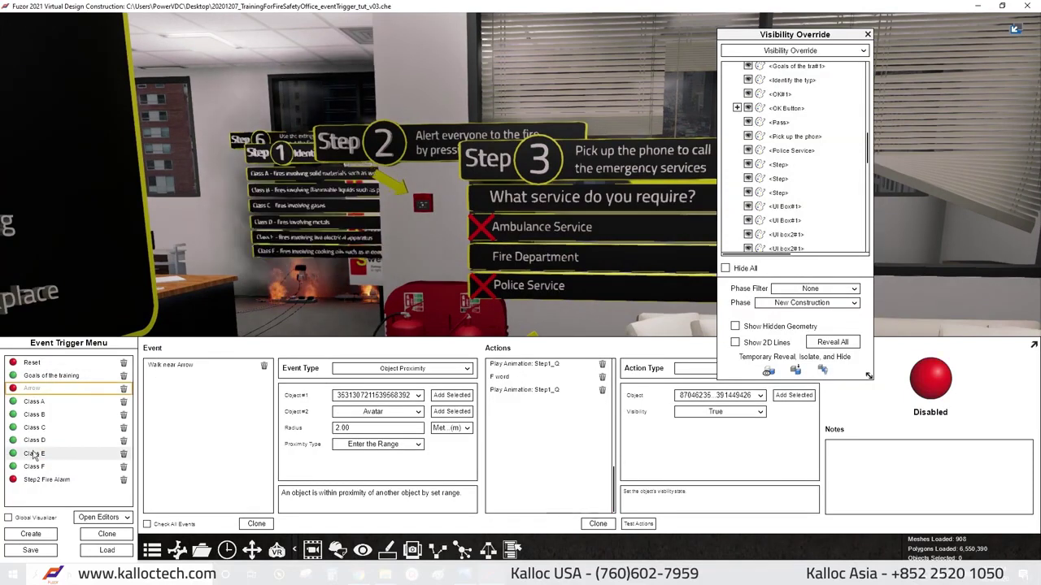
{"action": "left_click", "coordinate": [59, 455]}
{"action": "left_click", "coordinate": [868, 74]}
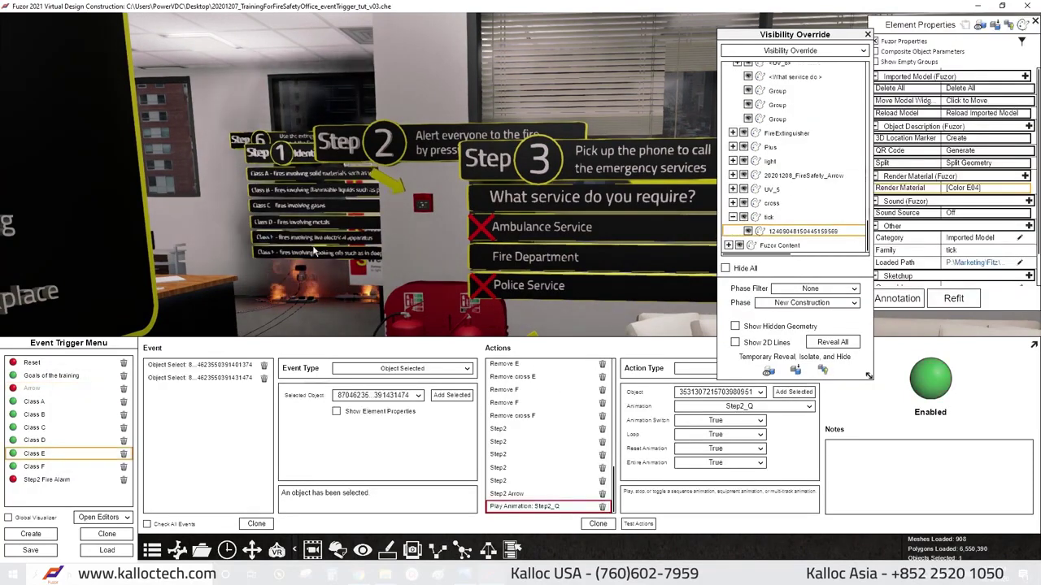
{"action": "left_click", "coordinate": [486, 257]}
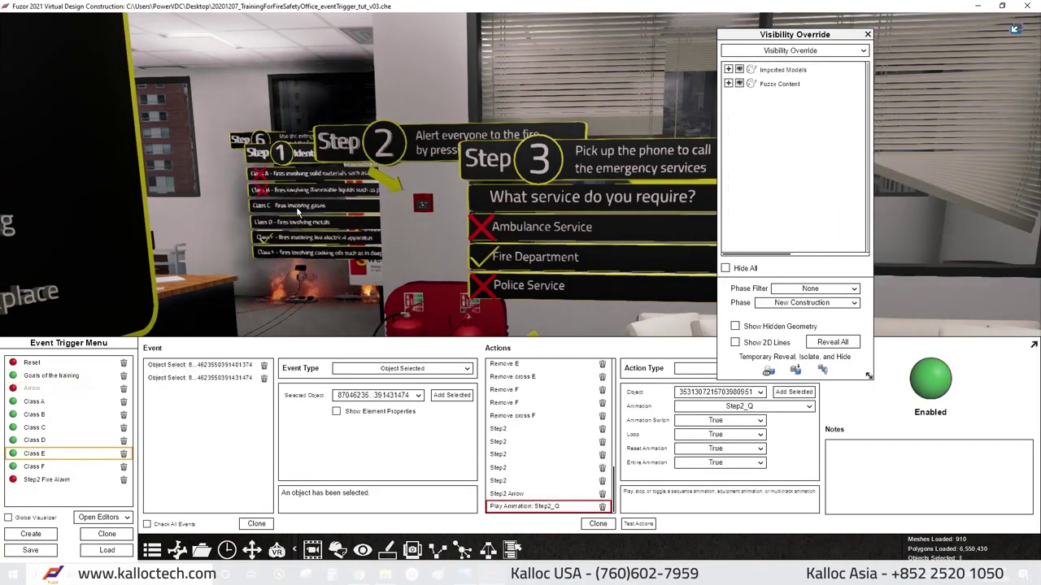
{"action": "left_click", "coordinate": [298, 212]}
{"action": "left_click", "coordinate": [59, 455]}
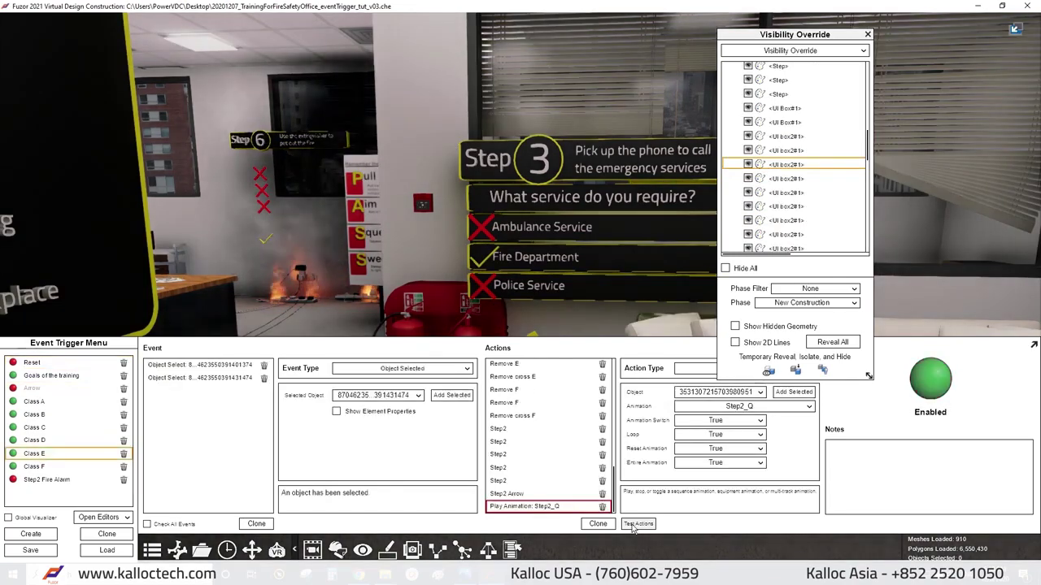
{"action": "left_click", "coordinate": [31, 363]}
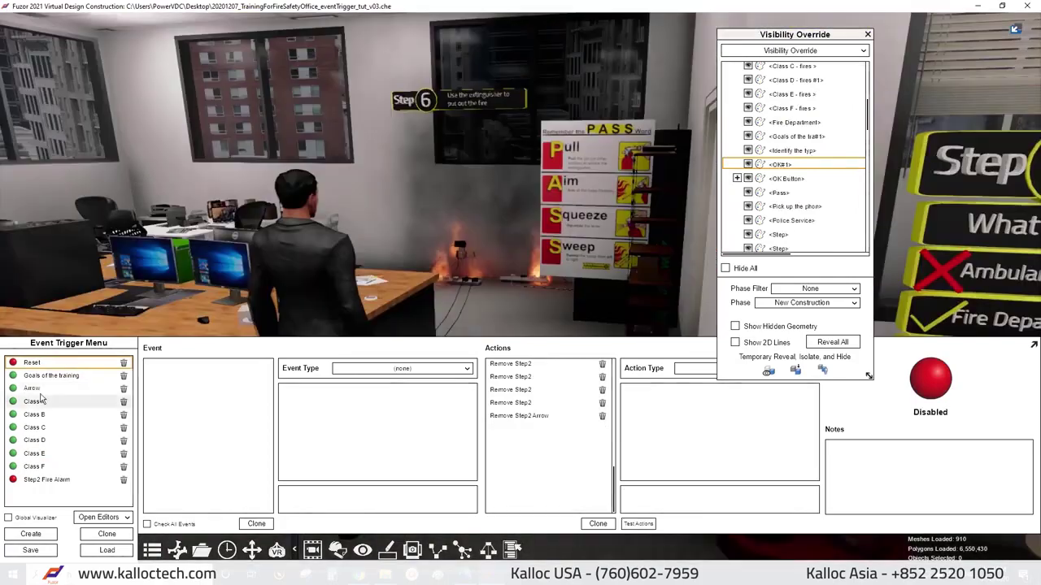
Inspect the Arrow trigger and Step 1 board in the scene, then return to Reset.
{"action": "left_click", "coordinate": [35, 388]}
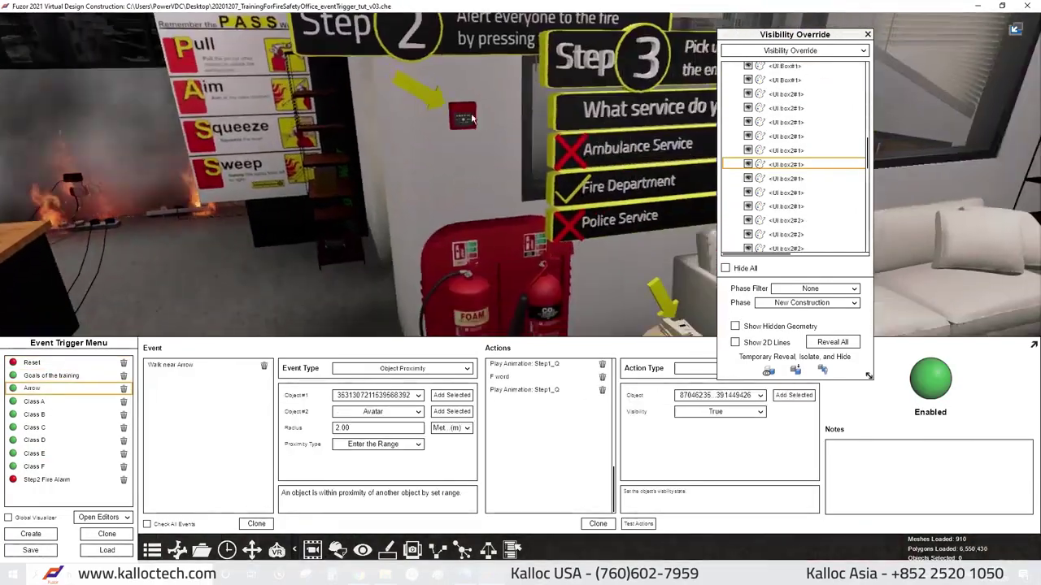
{"action": "left_click", "coordinate": [471, 118]}
{"action": "left_click", "coordinate": [13, 427]}
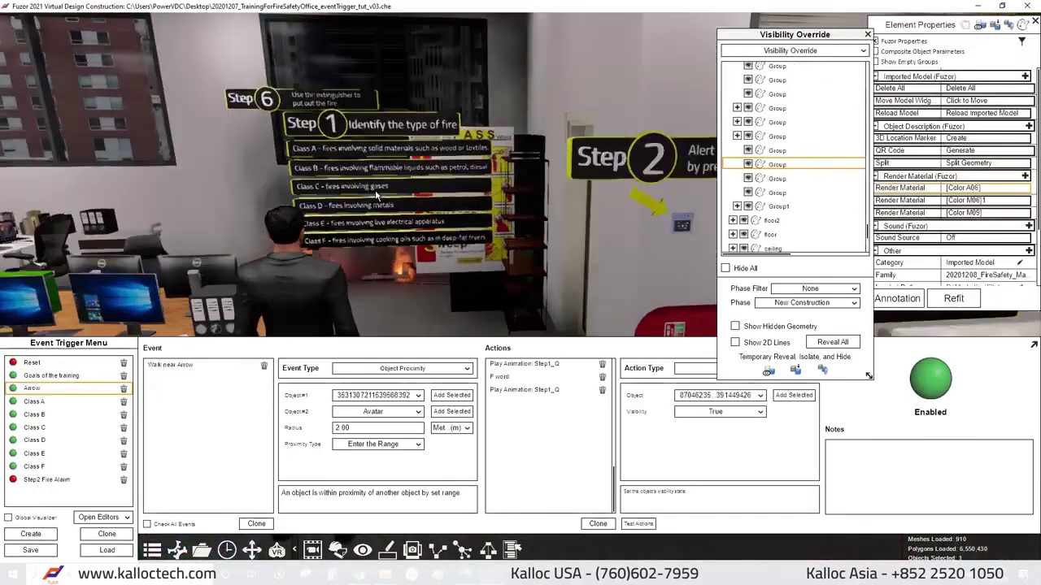
{"action": "left_click", "coordinate": [31, 362]}
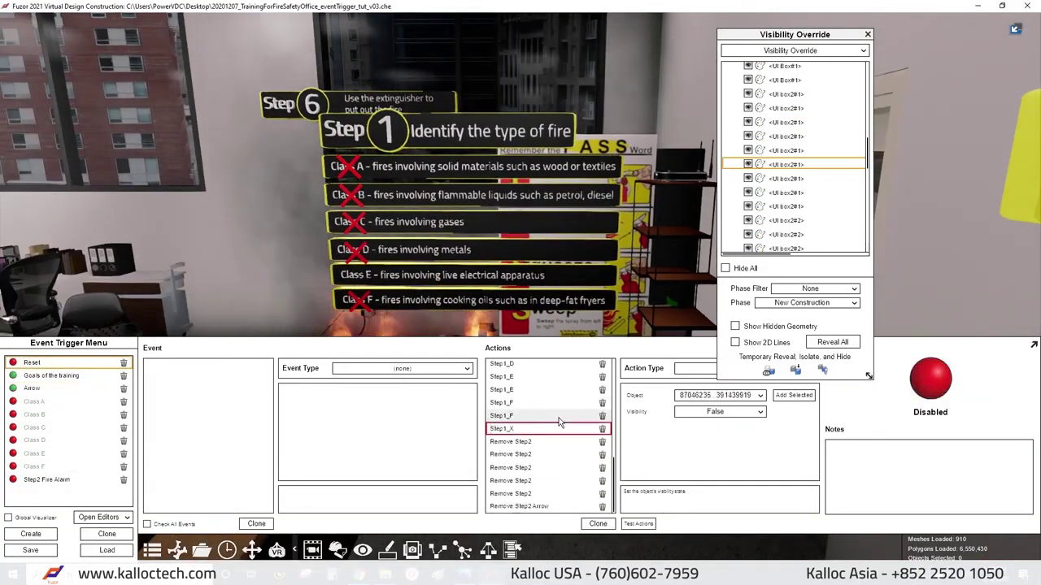
Add Step1_X actions hiding each class cross and a Step1_Tick action hiding the tick.
{"action": "left_click", "coordinate": [597, 524]}
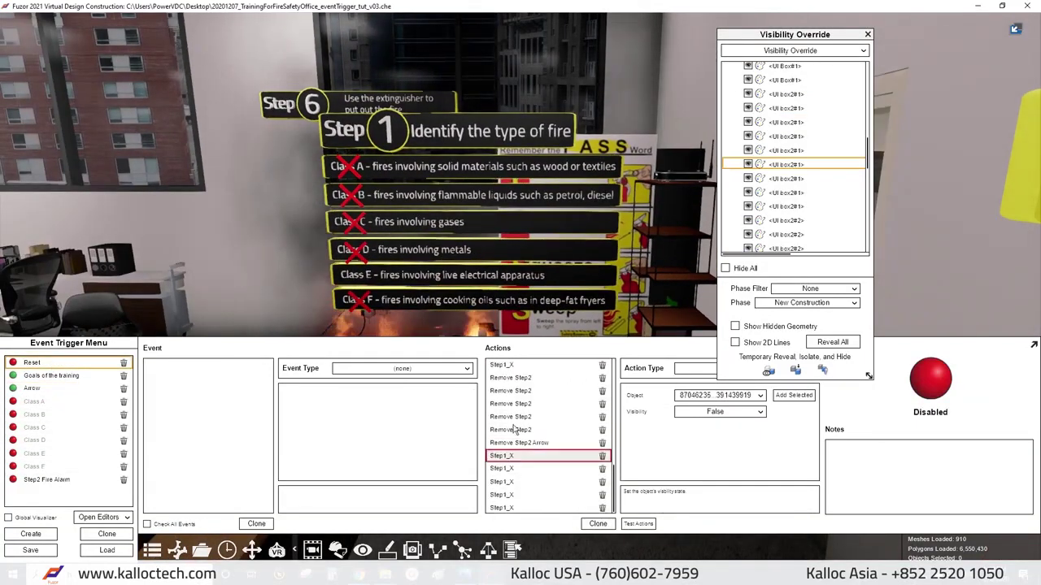
{"action": "left_click_drag", "start_coordinate": [501, 507], "coordinate": [514, 406]}
{"action": "left_click", "coordinate": [523, 442]}
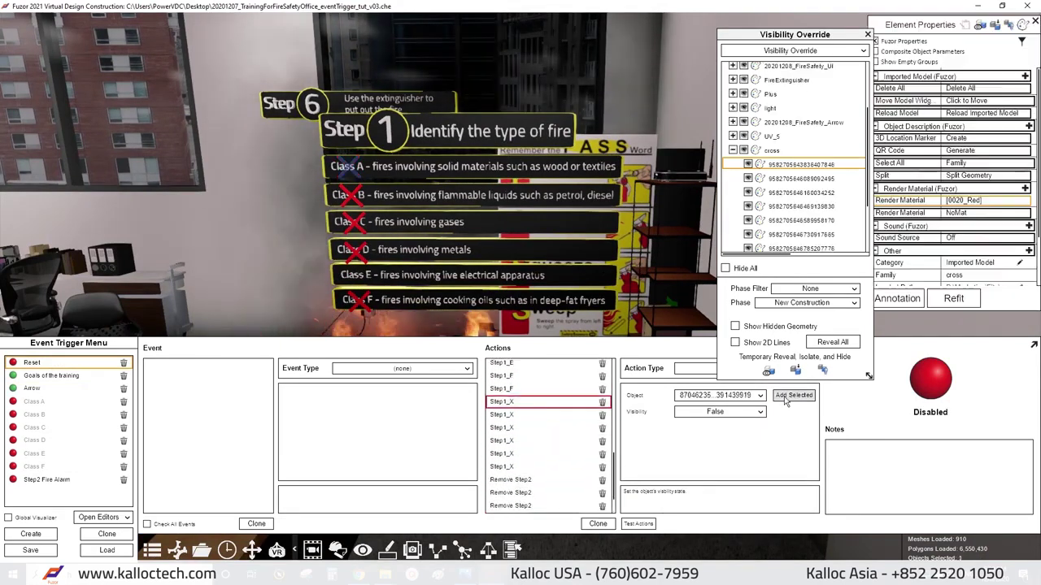
{"action": "left_click", "coordinate": [586, 428]}
{"action": "left_click", "coordinate": [511, 455]}
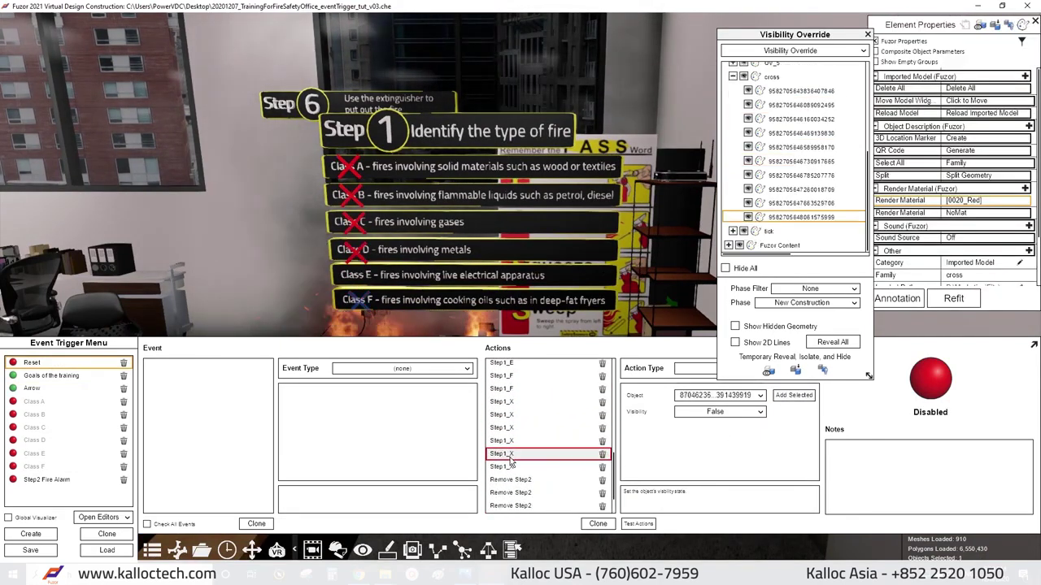
{"action": "left_click", "coordinate": [537, 451]}
{"action": "left_click", "coordinate": [779, 230]}
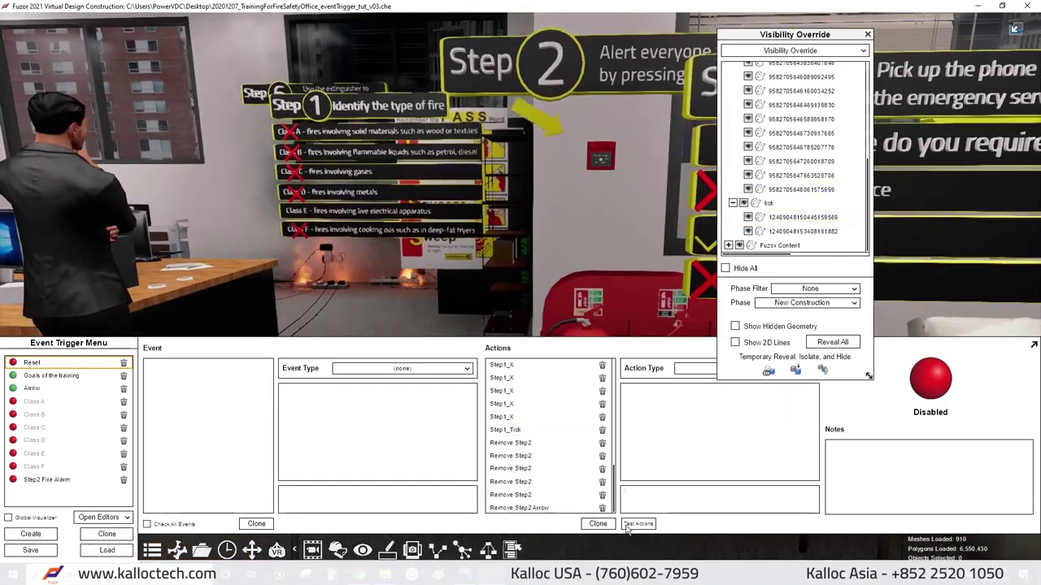
Review the Arrow, Class A and Step2 Fire Alarm triggers.
{"action": "left_click", "coordinate": [31, 388]}
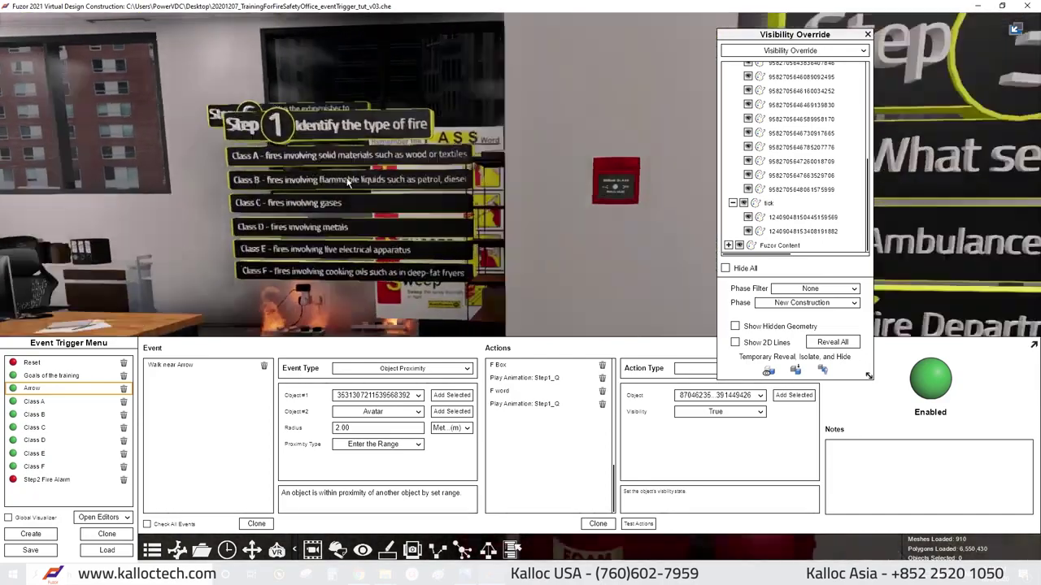
{"action": "left_click", "coordinate": [33, 401]}
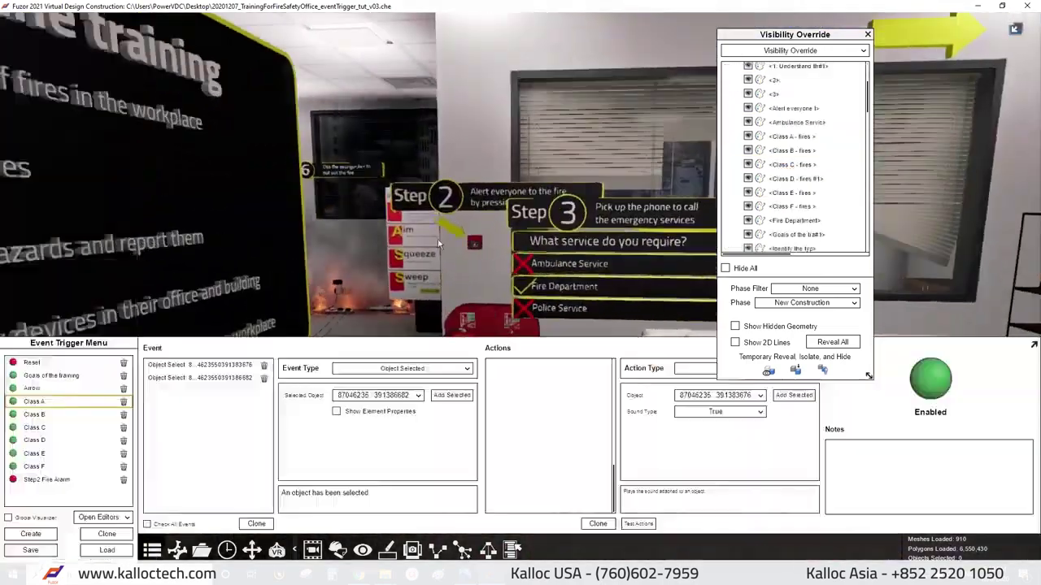
{"action": "left_click", "coordinate": [46, 479]}
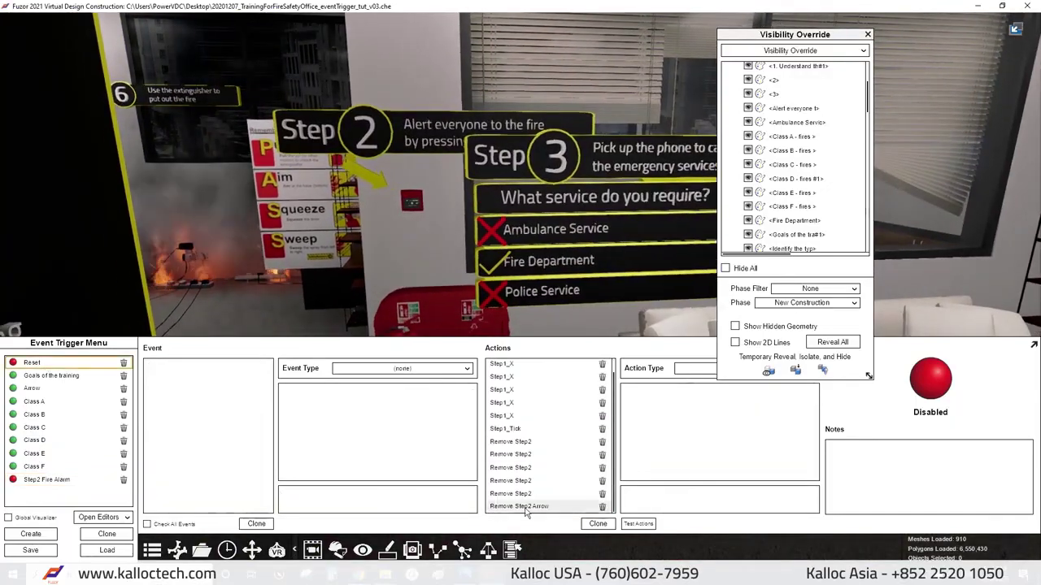
Create the Step 3 Phone trigger, fired when the phone handset or body is selected.
{"action": "left_click", "coordinate": [537, 509]}
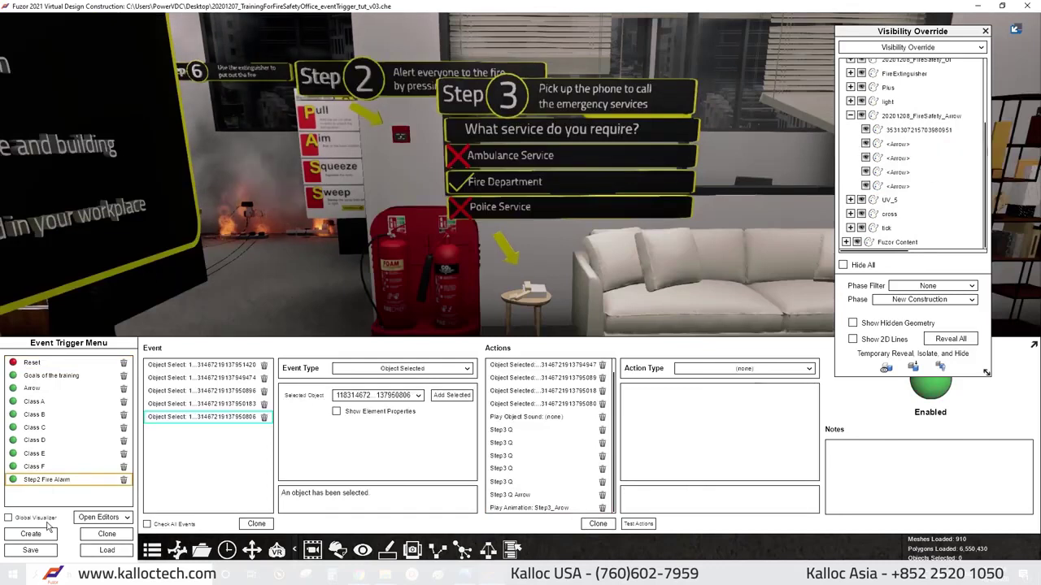
{"action": "left_click", "coordinate": [54, 535]}
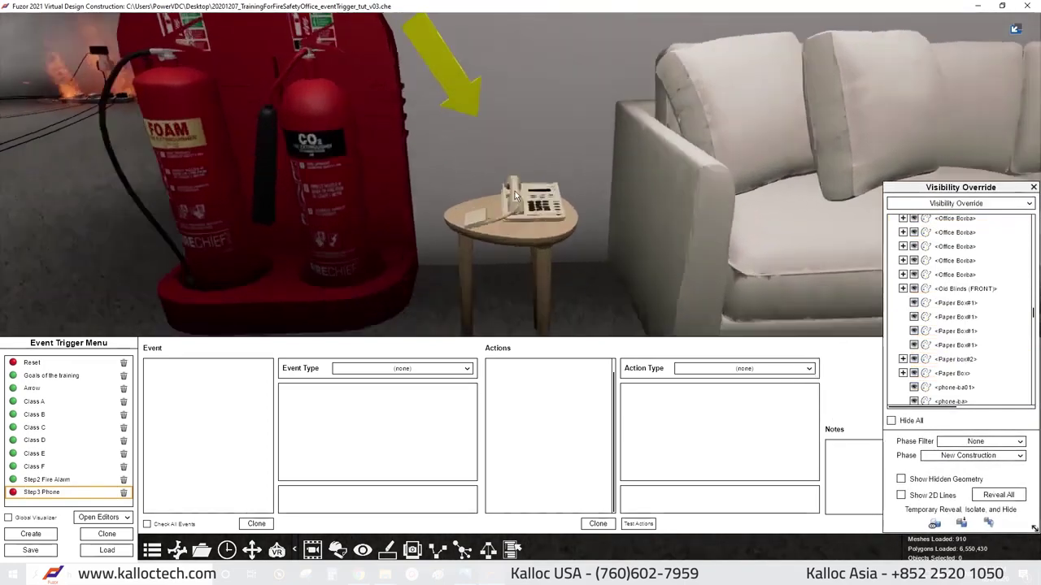
{"action": "left_click", "coordinate": [515, 191]}
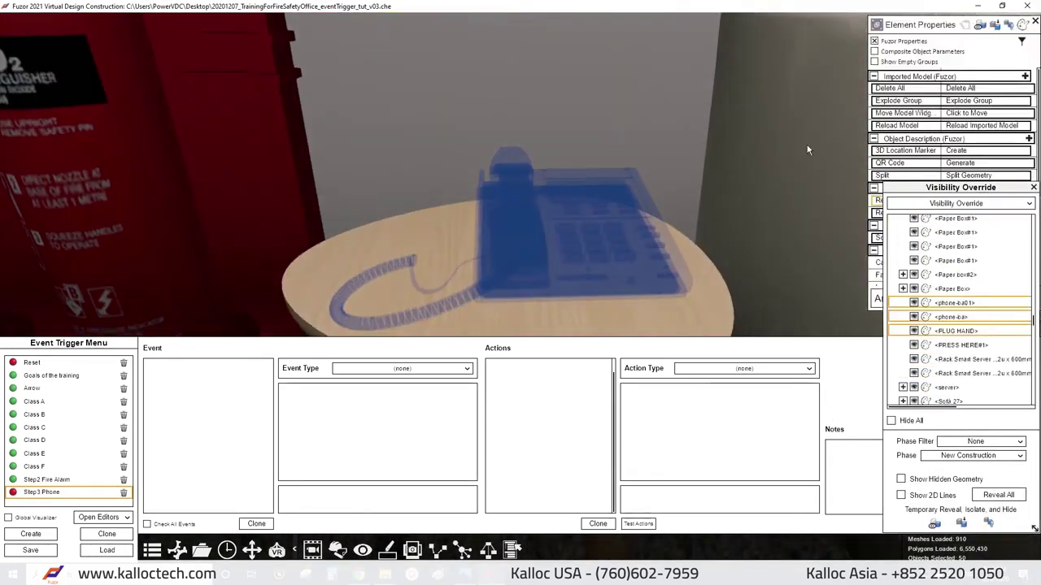
{"action": "left_click", "coordinate": [567, 190]}
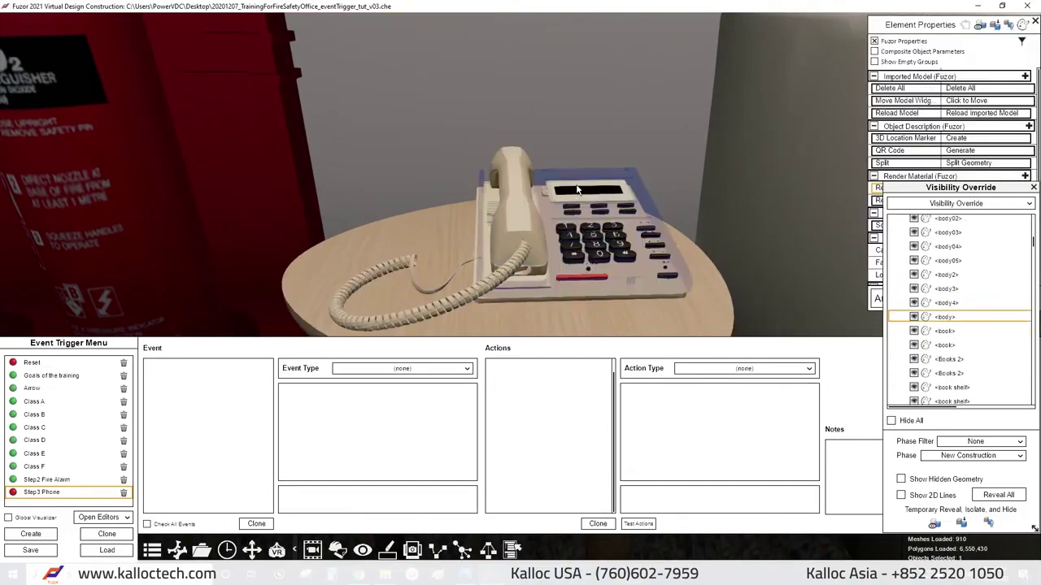
{"action": "left_click", "coordinate": [508, 222]}
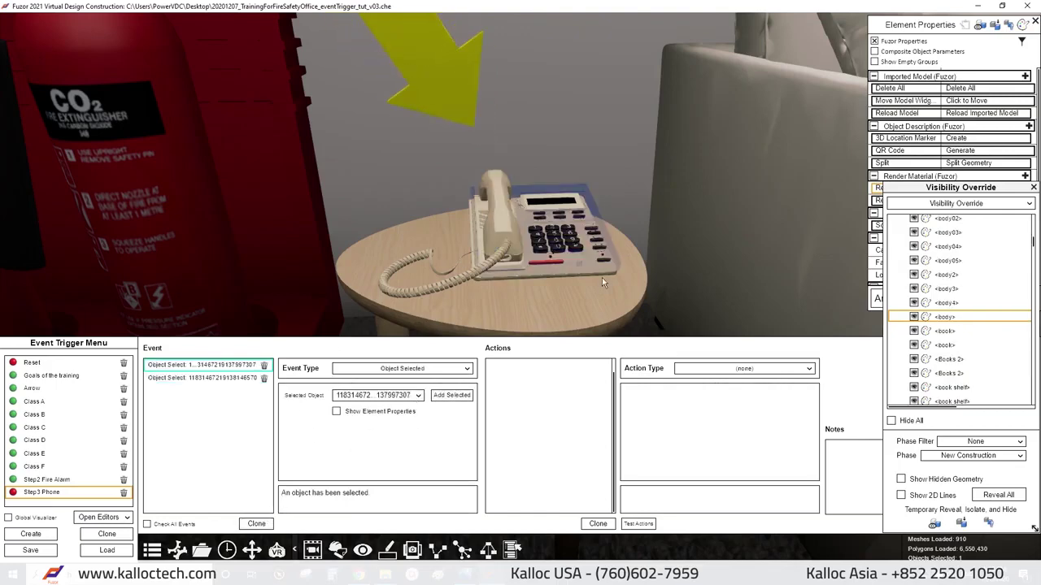
Add an Object Visibility action to the trigger that hides the arrow.
{"action": "scroll", "coordinate": [601, 283], "scroll_direction": "down", "scroll_amount": 5}
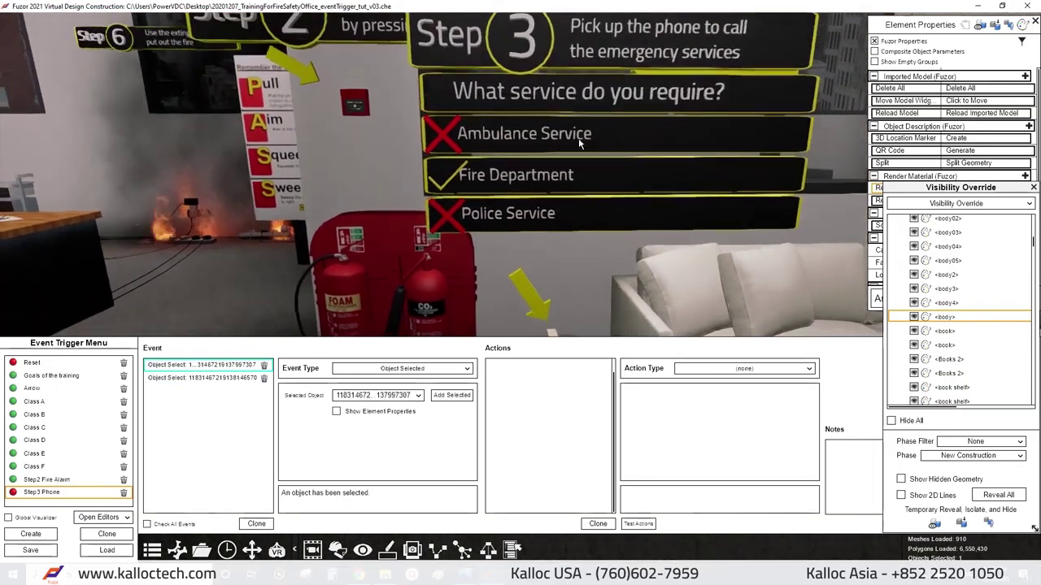
{"action": "left_click", "coordinate": [744, 368]}
{"action": "scroll", "coordinate": [722, 455], "scroll_direction": "down", "scroll_amount": 3}
{"action": "scroll", "coordinate": [723, 476], "scroll_direction": "down", "scroll_amount": 2}
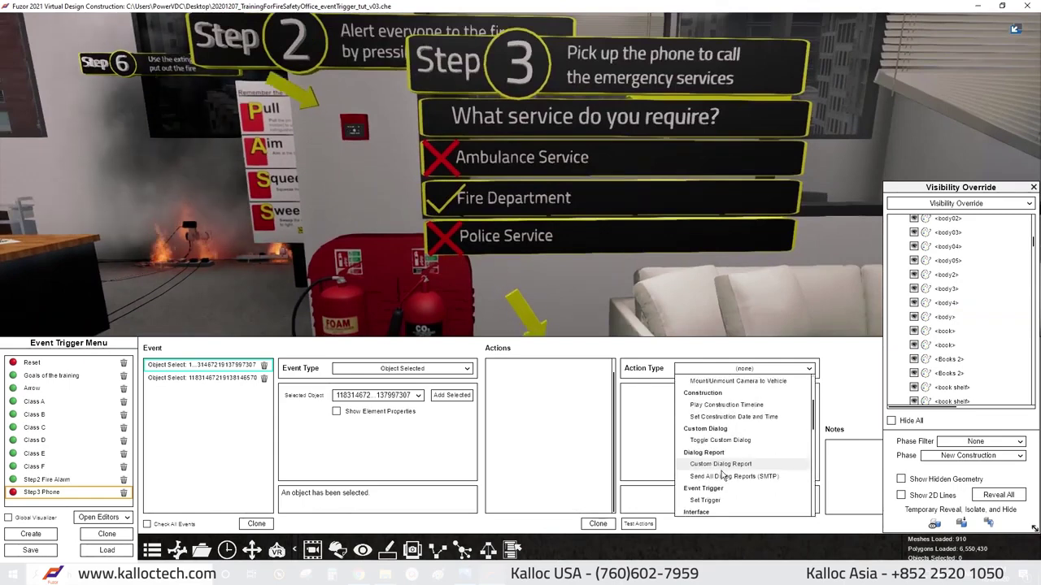
{"action": "scroll", "coordinate": [722, 476], "scroll_direction": "down", "scroll_amount": 3}
{"action": "scroll", "coordinate": [707, 464], "scroll_direction": "down", "scroll_amount": 3}
{"action": "left_click", "coordinate": [708, 464]}
{"action": "left_click", "coordinate": [551, 329]}
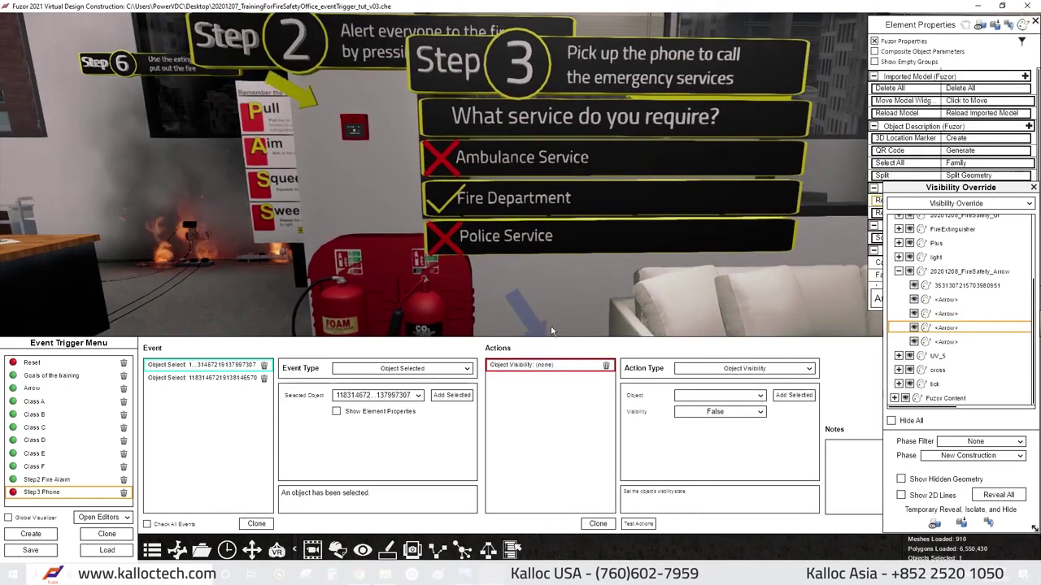
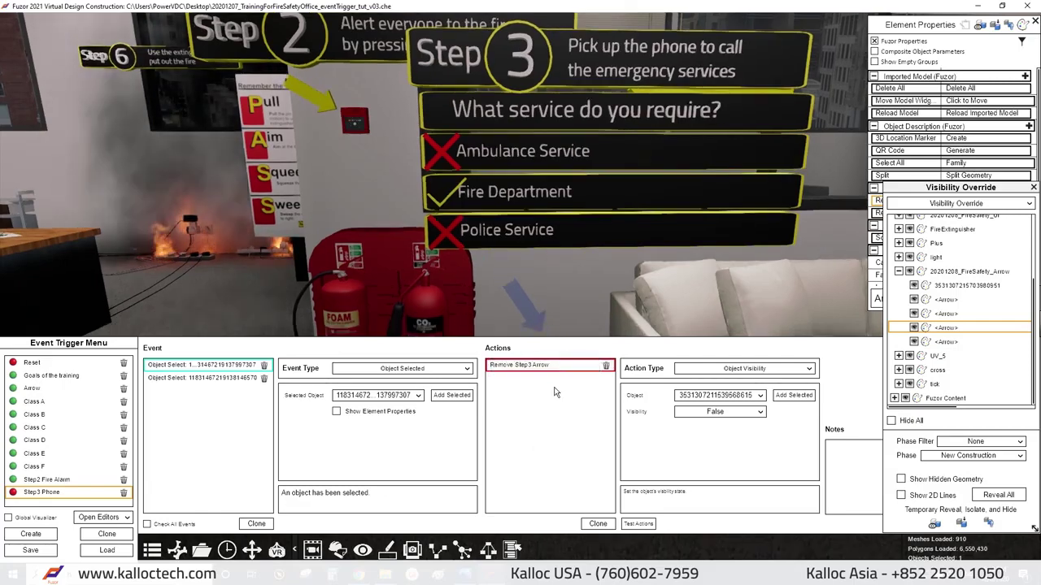
Add the Step 3 question text and Ambulance Service text to cloned Step3 Phone actions.
{"action": "left_click", "coordinate": [569, 126]}
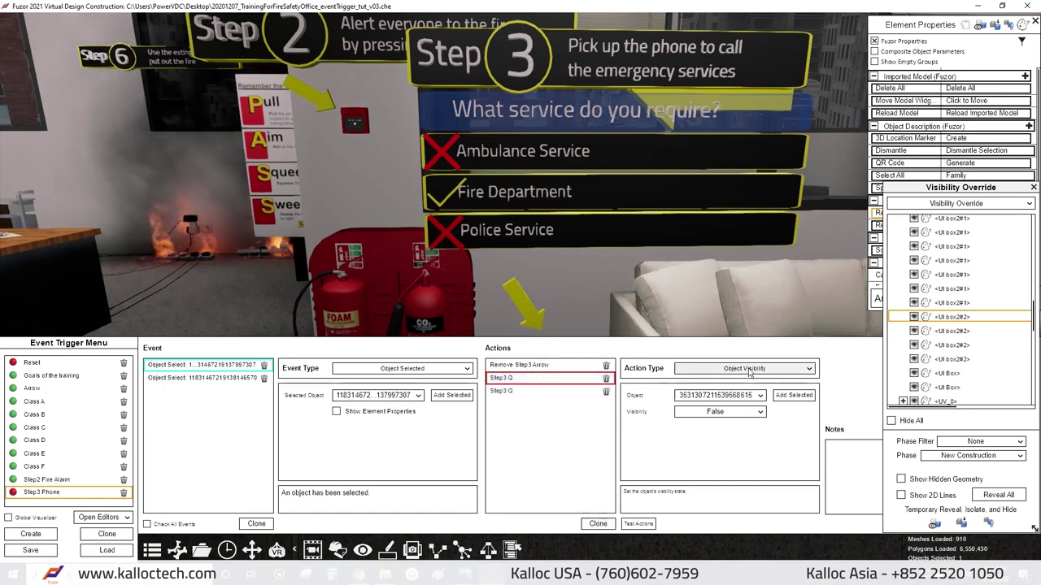
{"action": "left_click", "coordinate": [516, 114]}
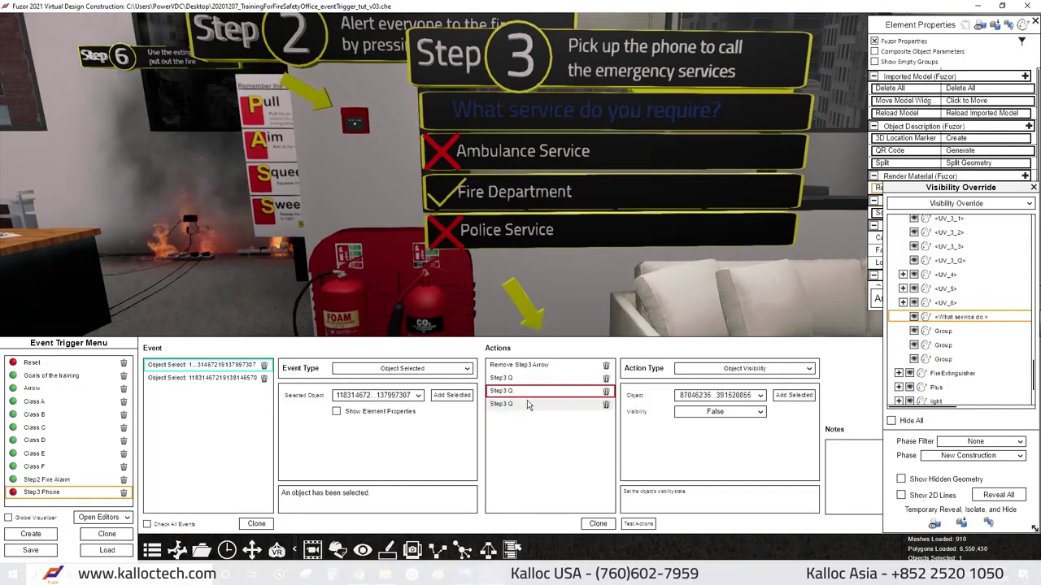
{"action": "left_click", "coordinate": [528, 404]}
{"action": "left_click", "coordinate": [597, 162]}
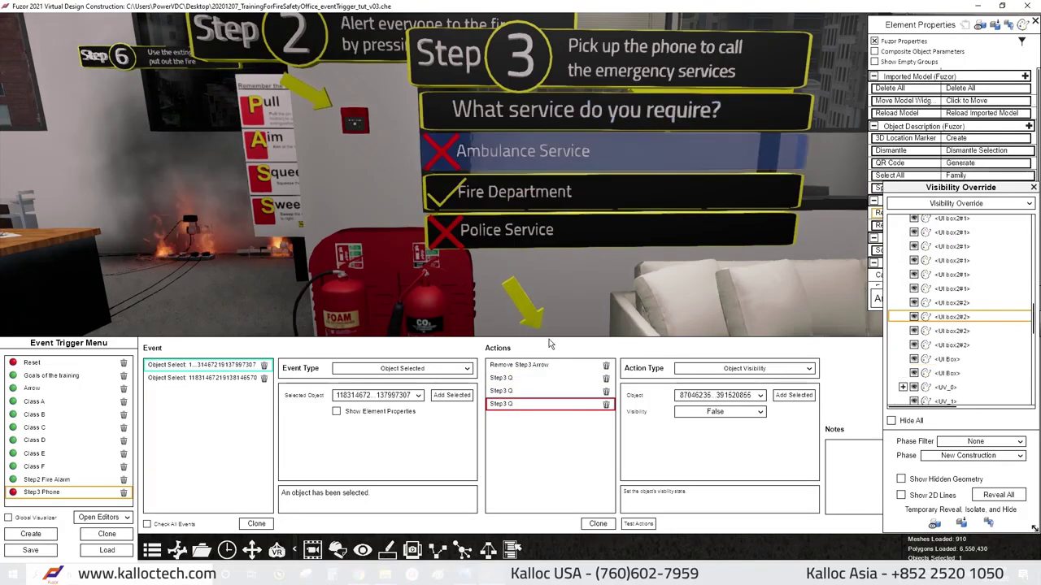
{"action": "left_click", "coordinate": [572, 156]}
{"action": "double_click", "coordinate": [547, 431]}
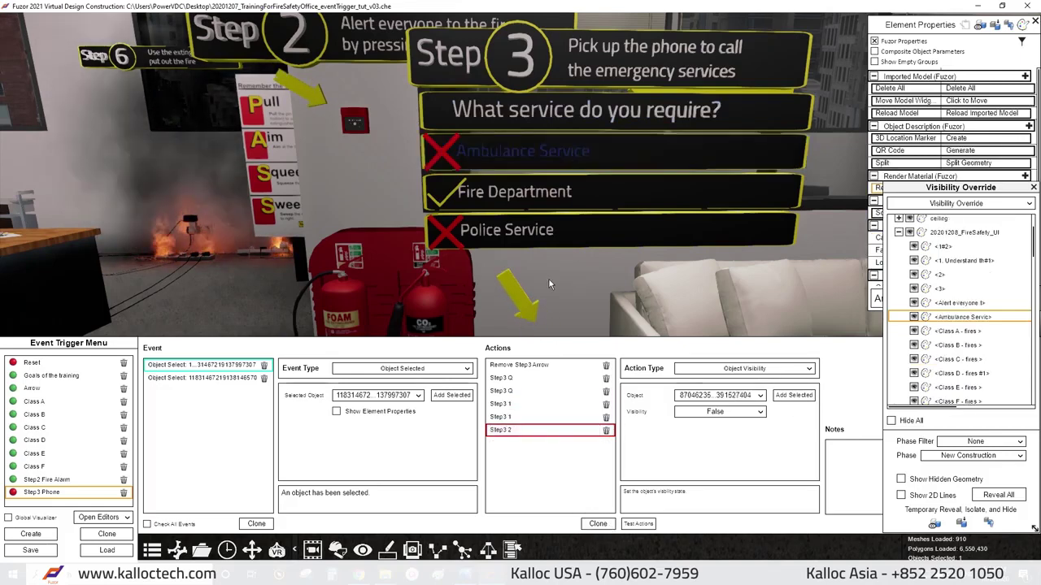
Make Step3 1 visible, and add Step3 2 and Step3 3 actions for Fire Department and Police Service.
{"action": "left_click", "coordinate": [536, 378]}
{"action": "left_click", "coordinate": [545, 391]}
{"action": "left_click", "coordinate": [567, 404]}
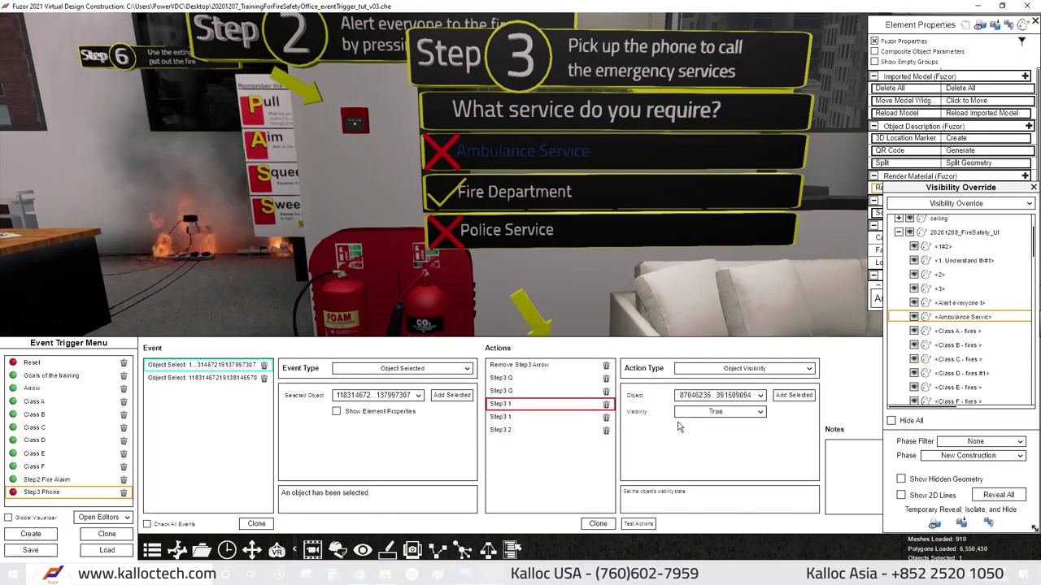
{"action": "left_click", "coordinate": [539, 430]}
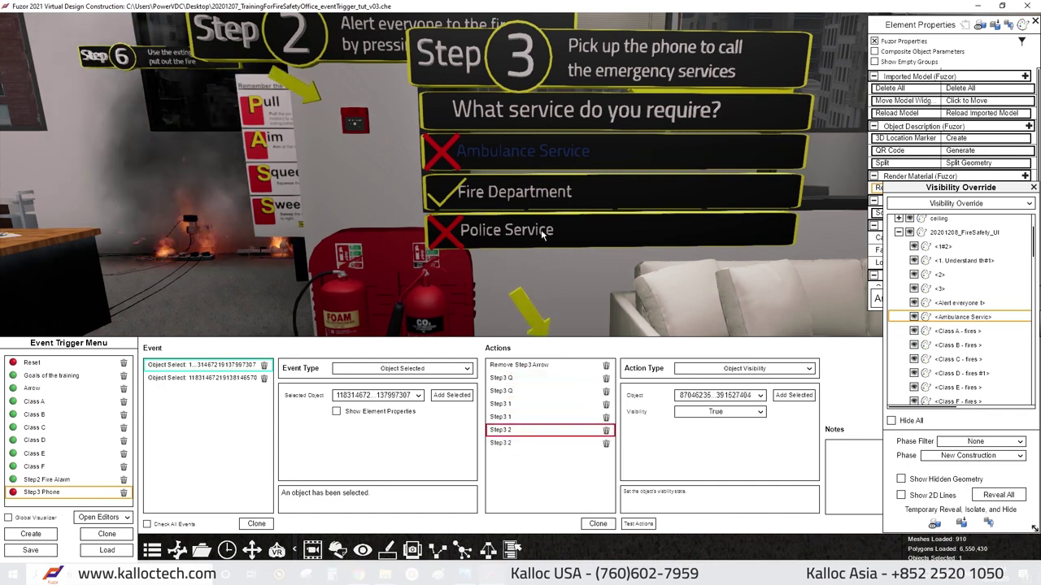
{"action": "left_click", "coordinate": [528, 193]}
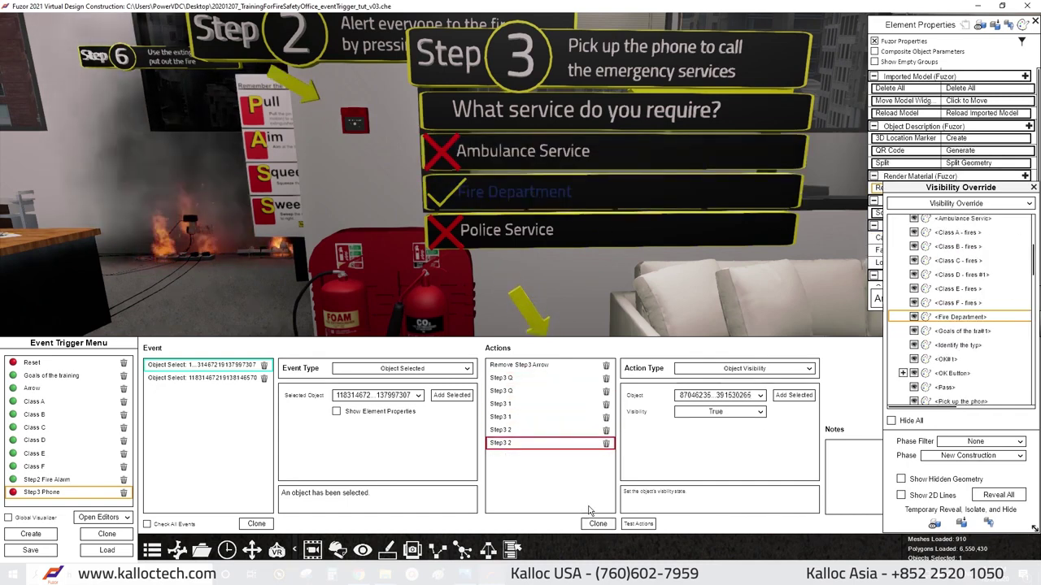
{"action": "left_click", "coordinate": [534, 457]}
{"action": "type", "text": "Step3 3"}
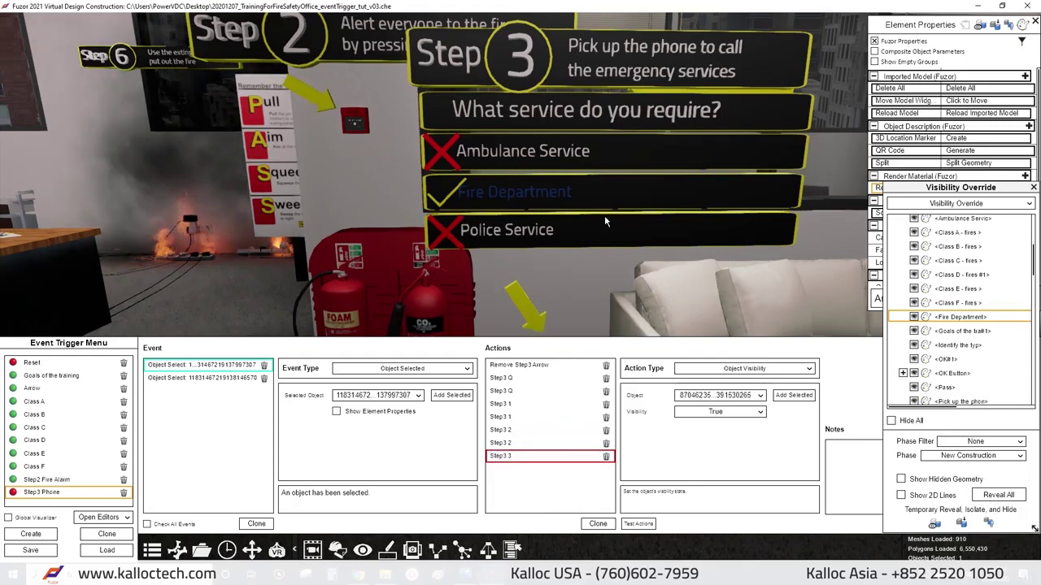
{"action": "left_click", "coordinate": [605, 221]}
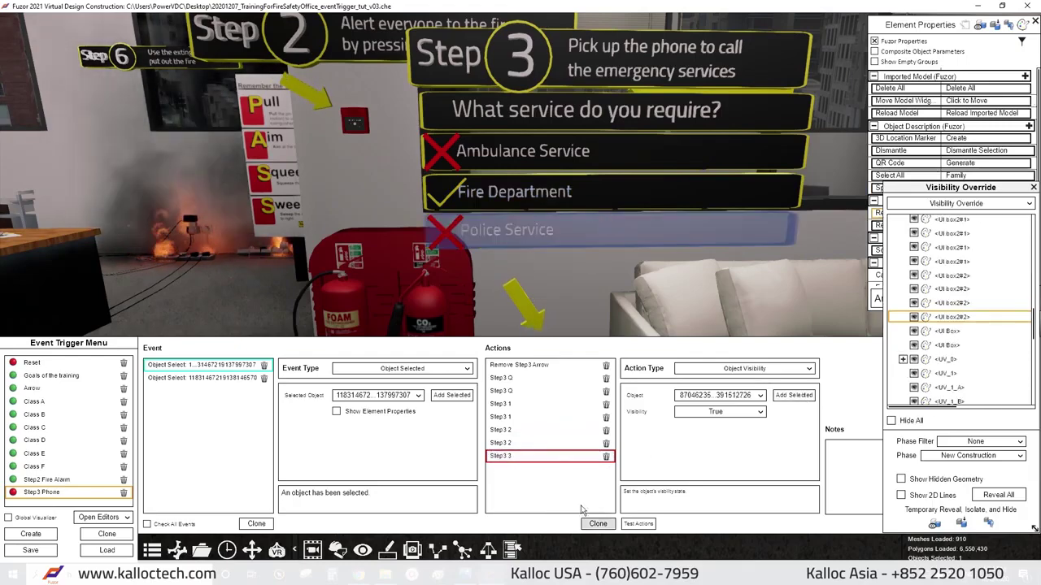
{"action": "left_click", "coordinate": [597, 524]}
Create the Step3_Q animation with a second key frame raising the Police Service panel.
{"action": "left_click", "coordinate": [411, 550]}
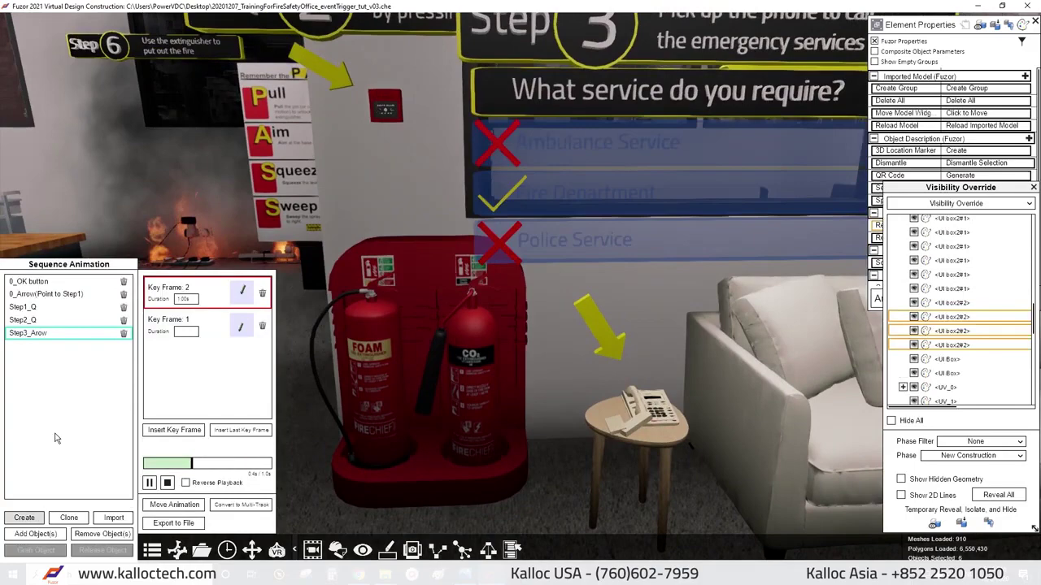
{"action": "double_click", "coordinate": [114, 352]}
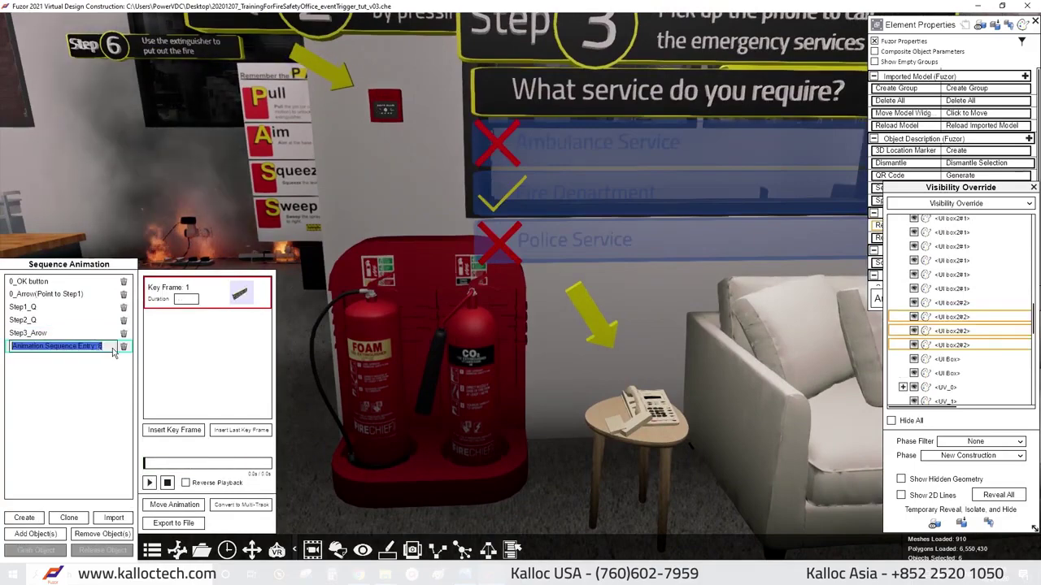
{"action": "type", "text": "_Q"}
{"action": "key", "text": "Return"}
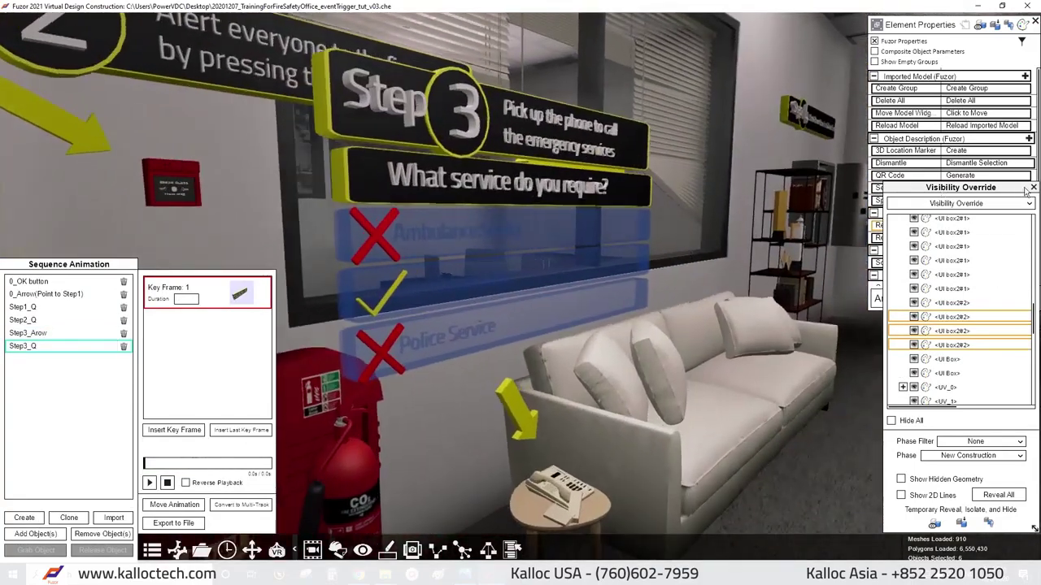
{"action": "left_click", "coordinate": [533, 346]}
{"action": "left_click", "coordinate": [174, 430]}
{"action": "left_click", "coordinate": [174, 504]}
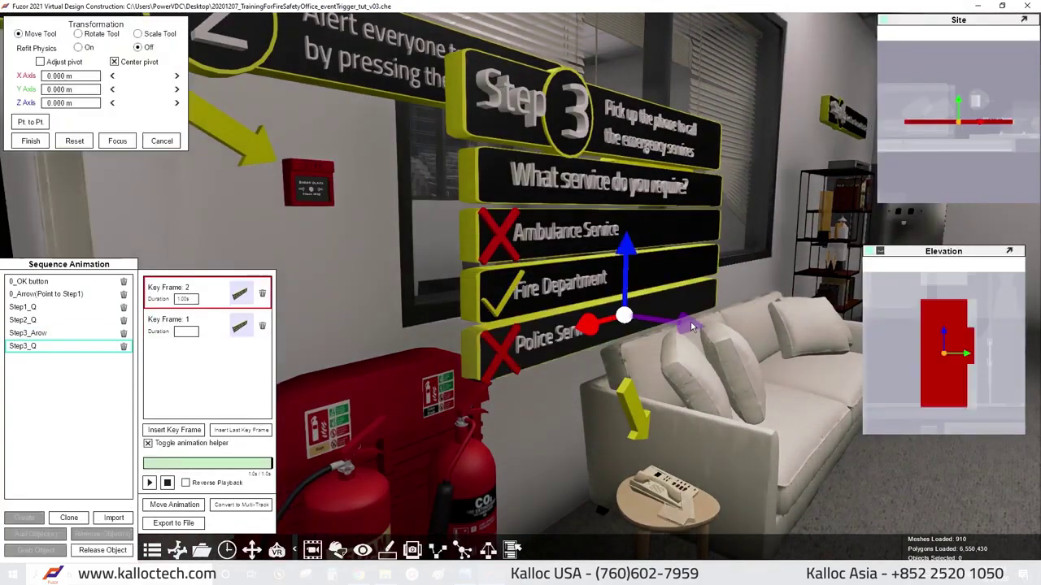
{"action": "left_click_drag", "start_coordinate": [937, 349], "coordinate": [939, 297]}
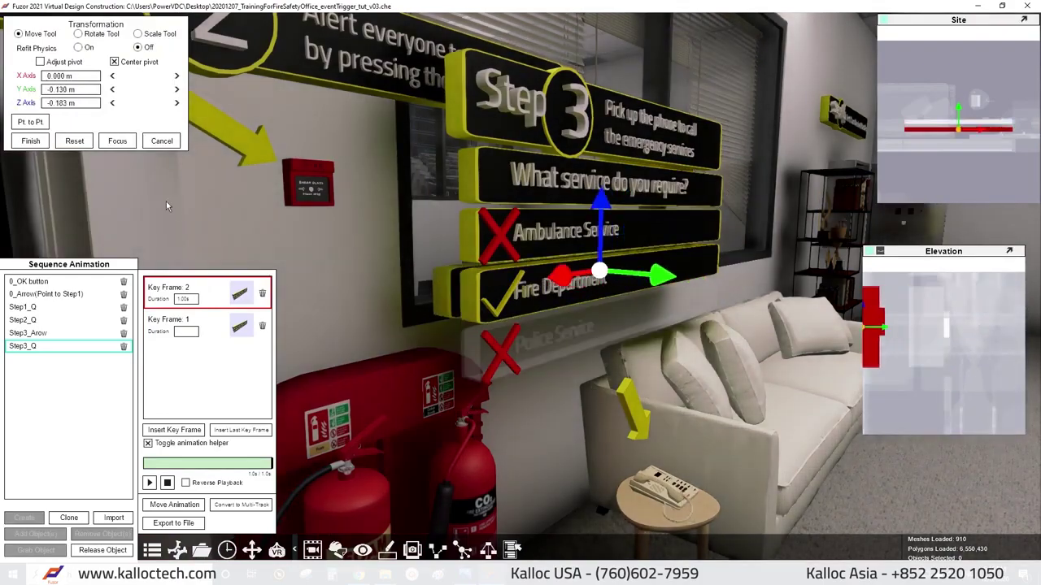
{"action": "left_click", "coordinate": [30, 141]}
Add key frames 3 and 4 that slide the answer panels up behind the question.
{"action": "left_click", "coordinate": [174, 429]}
{"action": "left_click", "coordinate": [667, 342]}
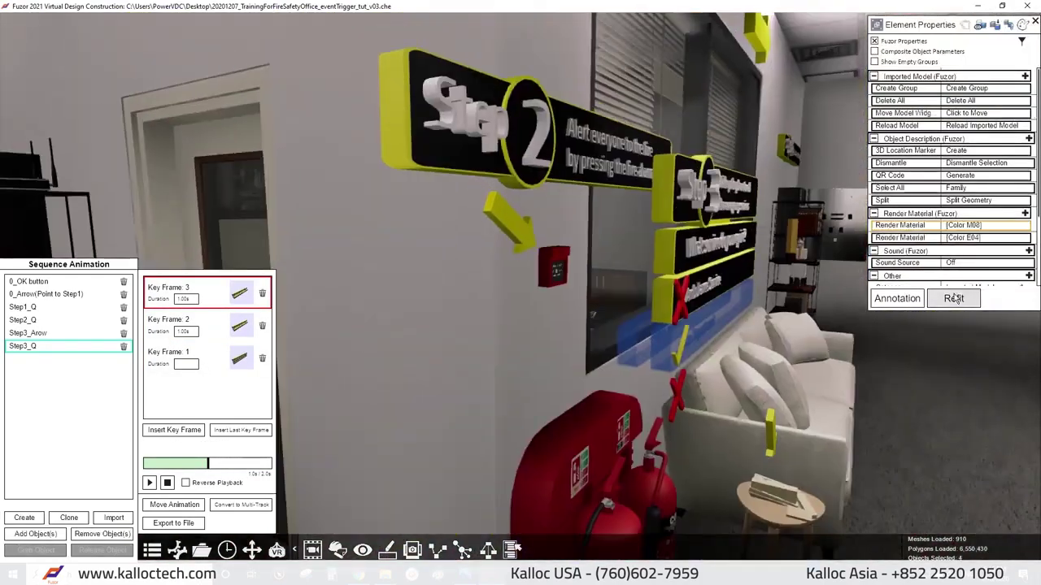
{"action": "left_click", "coordinate": [174, 504]}
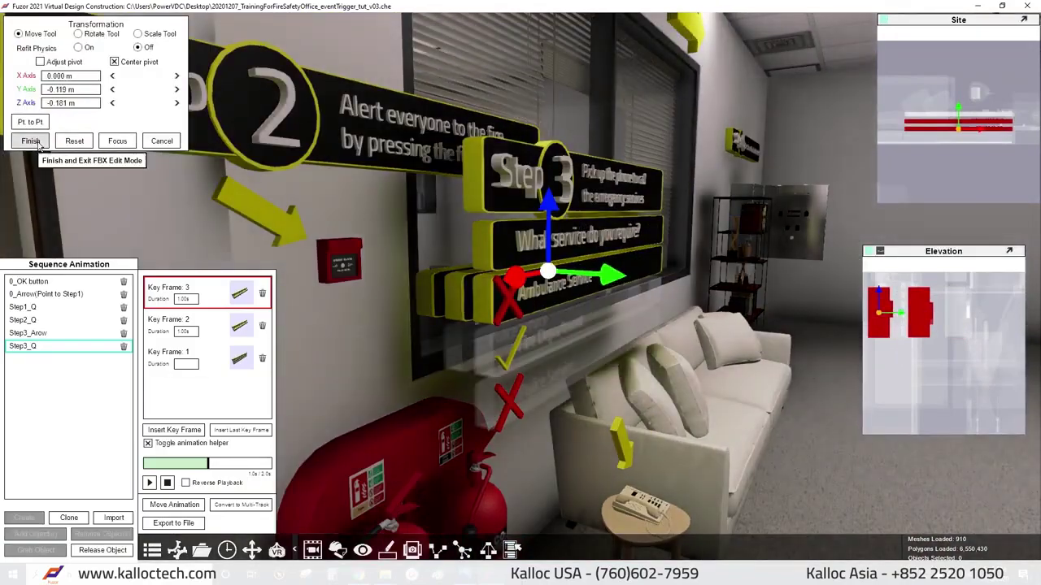
{"action": "left_click", "coordinate": [30, 141]}
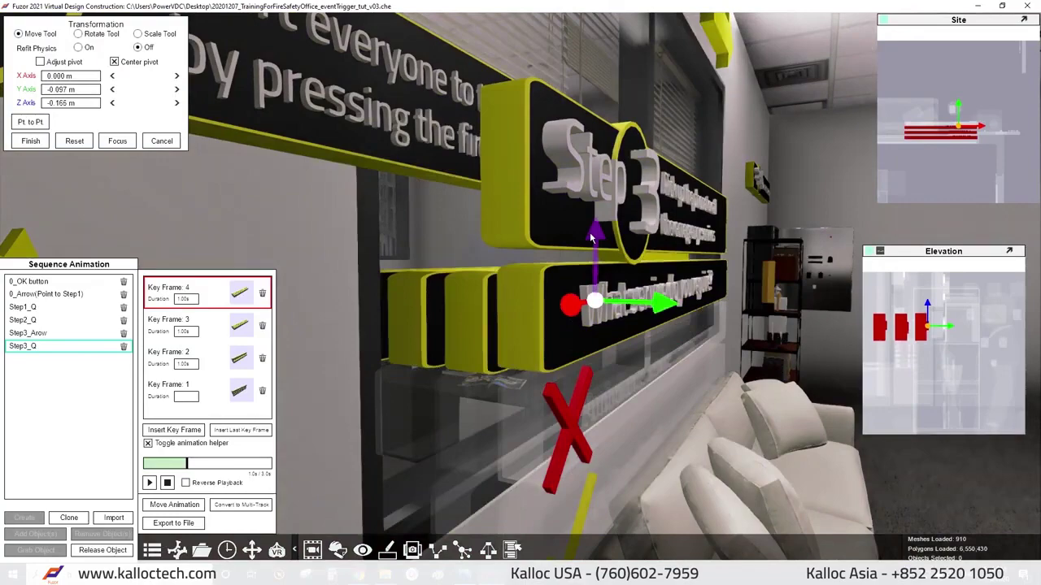
{"action": "left_click_drag", "start_coordinate": [592, 237], "coordinate": [917, 297]}
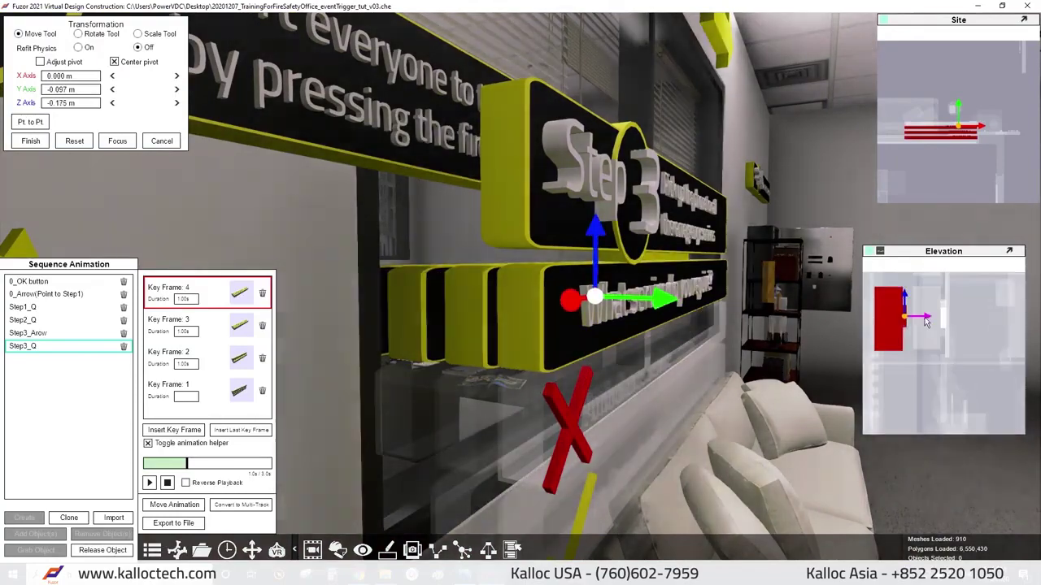
{"action": "left_click", "coordinate": [30, 142]}
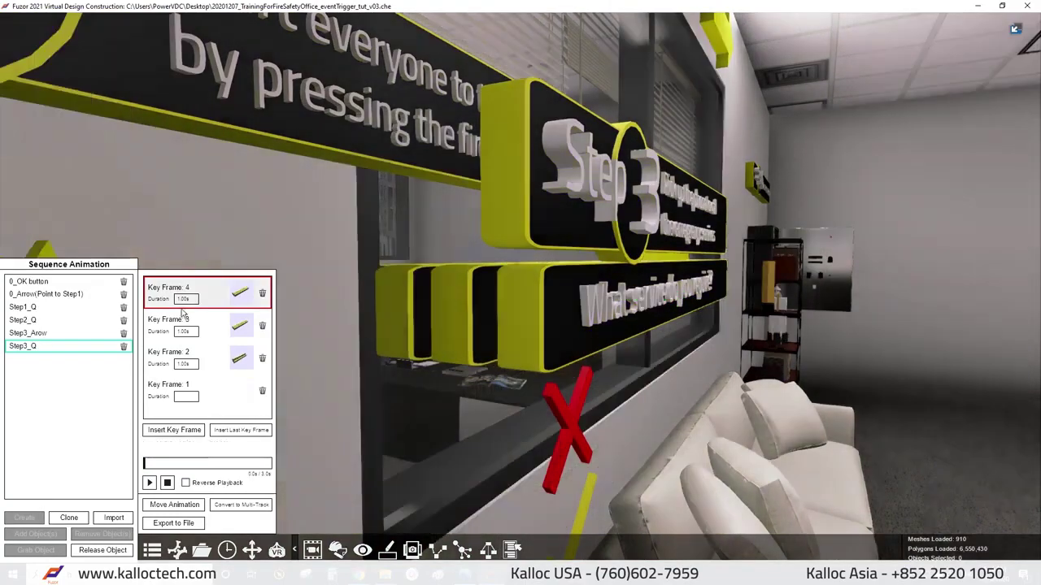
{"action": "left_click", "coordinate": [164, 370]}
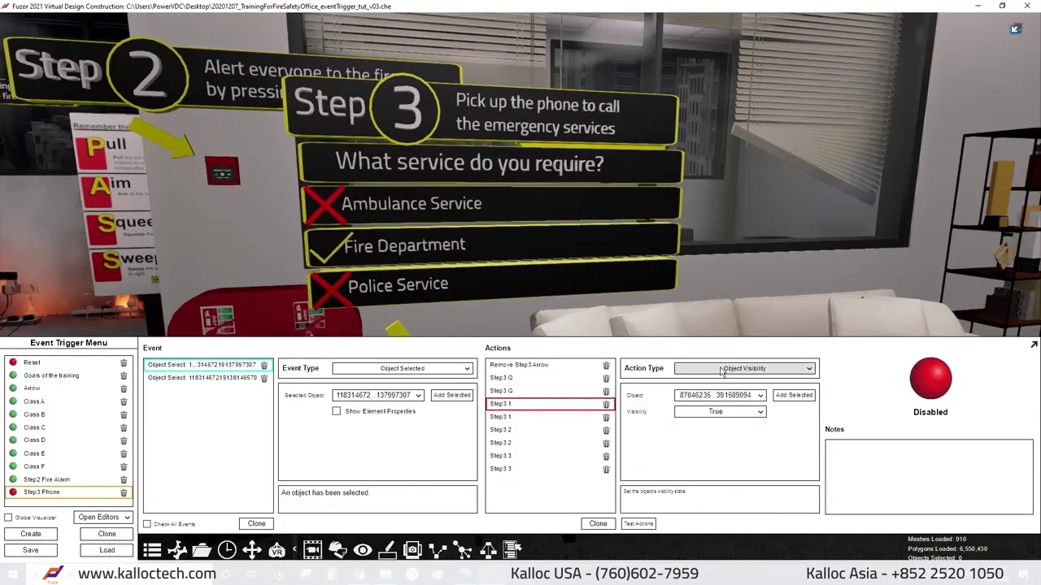
Add three Control Animation actions to Step3 Phone, ordered after the Step3 panel actions.
{"action": "left_click", "coordinate": [722, 371]}
{"action": "scroll", "coordinate": [731, 431], "scroll_direction": "down", "scroll_amount": 3}
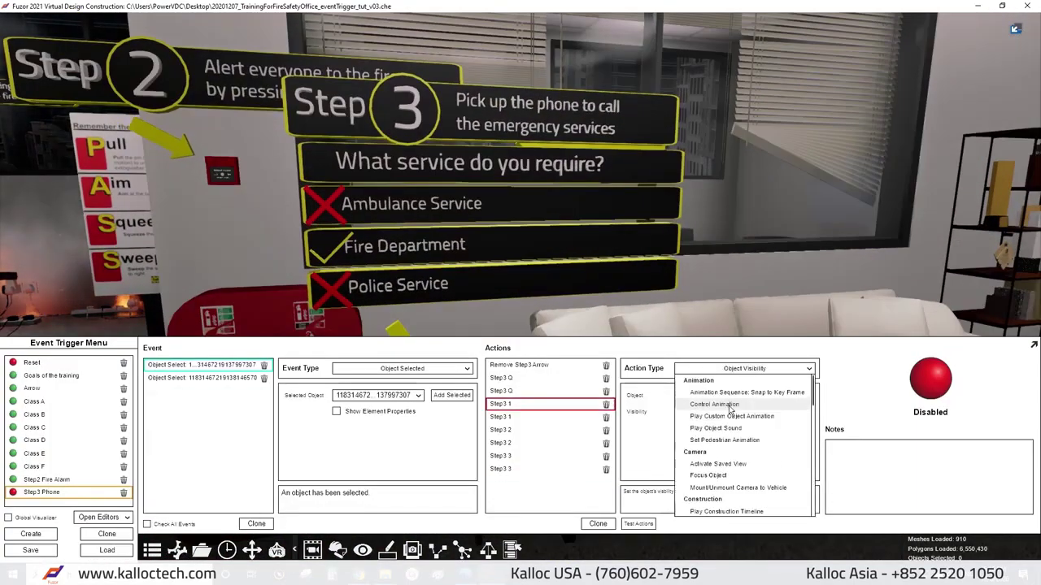
{"action": "left_click", "coordinate": [724, 423]}
{"action": "mouse_move", "coordinate": [536, 482]}
{"action": "left_mouse_down"}
{"action": "mouse_move", "coordinate": [535, 418]}
{"action": "mouse_move", "coordinate": [537, 430]}
{"action": "left_mouse_up"}
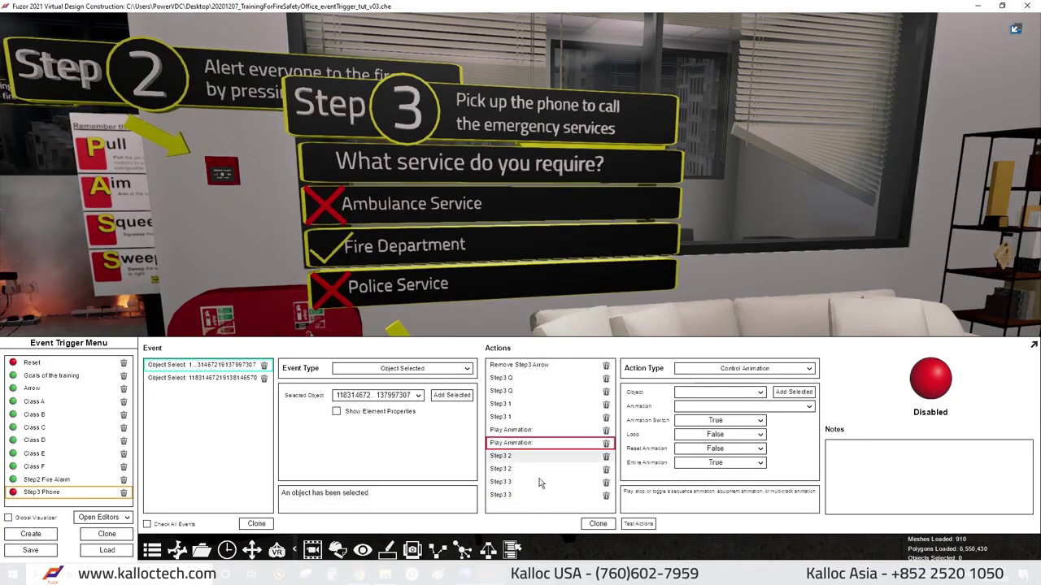
{"action": "left_click", "coordinate": [597, 523]}
{"action": "left_click_drag", "start_coordinate": [529, 507], "coordinate": [537, 467]}
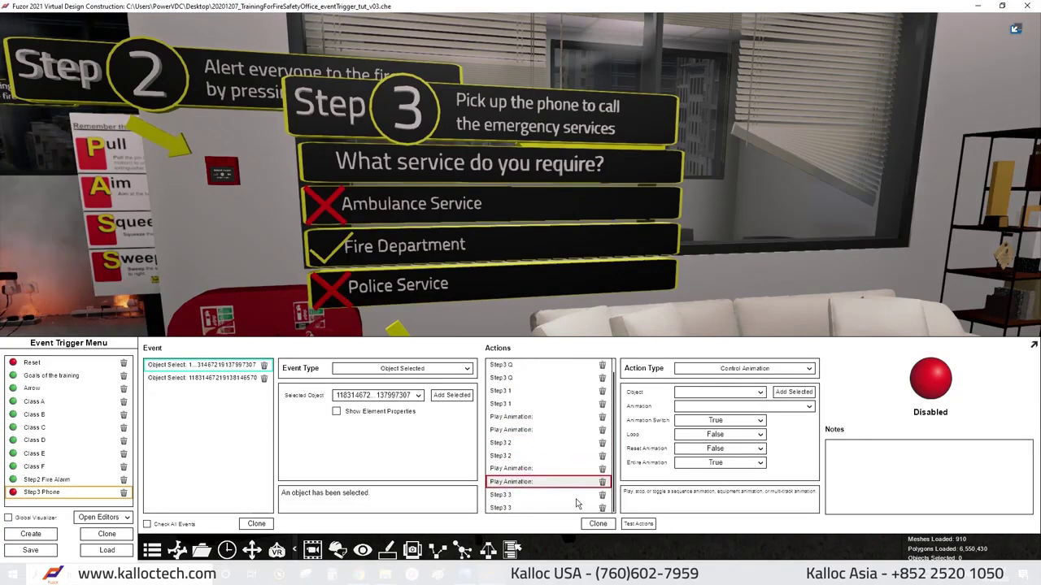
{"action": "left_click", "coordinate": [598, 524]}
{"action": "left_click_drag", "start_coordinate": [529, 506], "coordinate": [537, 405]}
Have the Ambulance, Fire Department and Police panels play Step3_Q, and enable the event.
{"action": "left_click", "coordinate": [479, 209]}
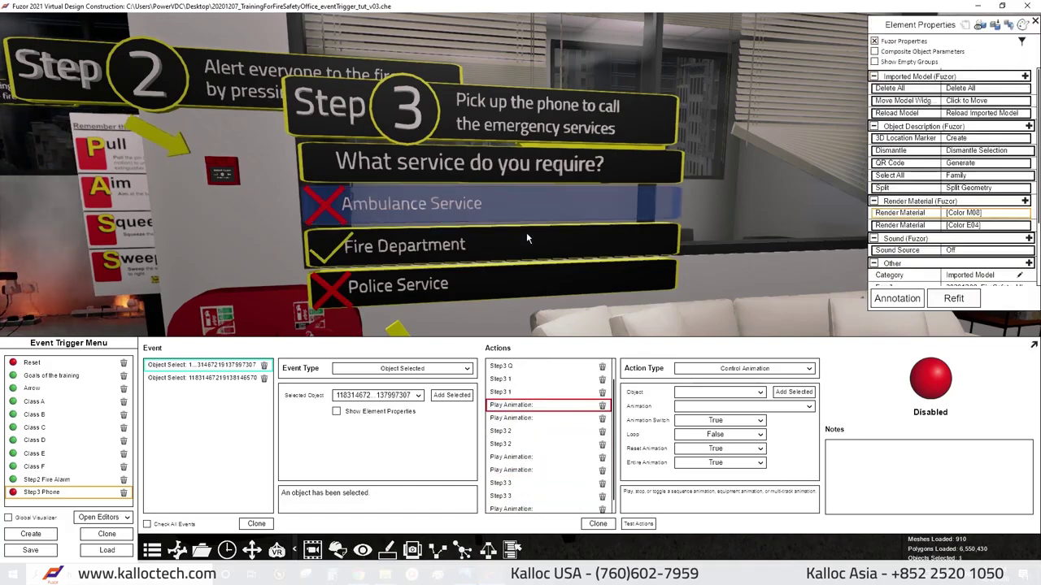
{"action": "left_click", "coordinate": [529, 418]}
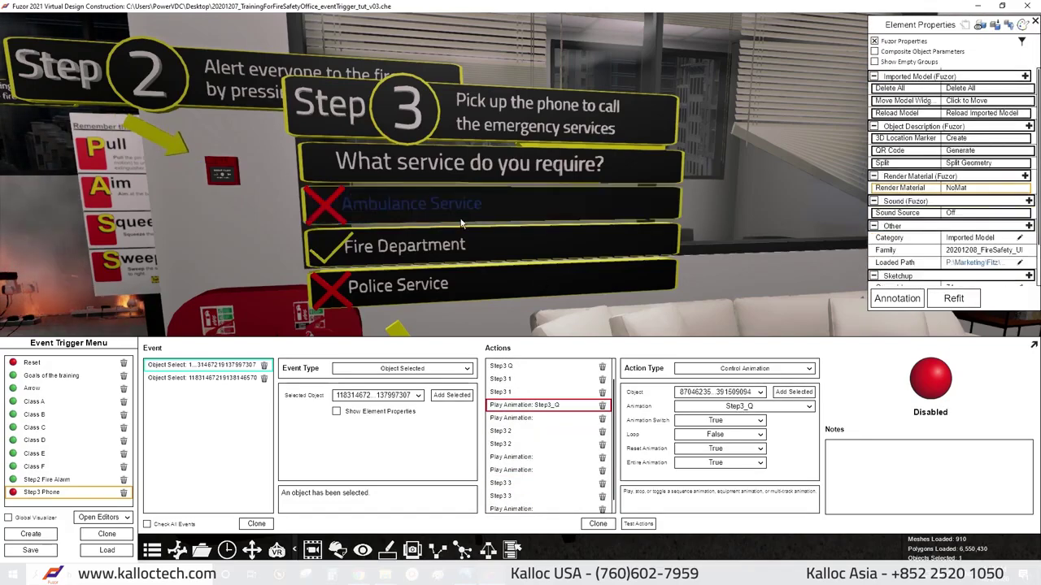
{"action": "left_click", "coordinate": [793, 392]}
{"action": "left_click", "coordinate": [523, 459]}
{"action": "left_click", "coordinate": [455, 237]}
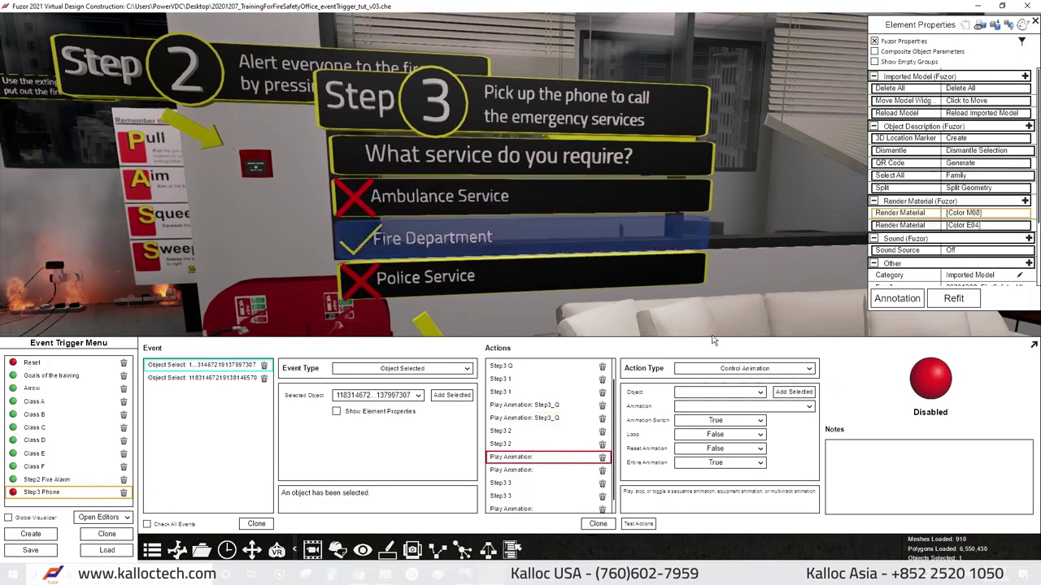
{"action": "left_click", "coordinate": [794, 392]}
{"action": "left_click", "coordinate": [523, 471]}
{"action": "left_click", "coordinate": [488, 238]}
{"action": "left_click", "coordinate": [537, 276]}
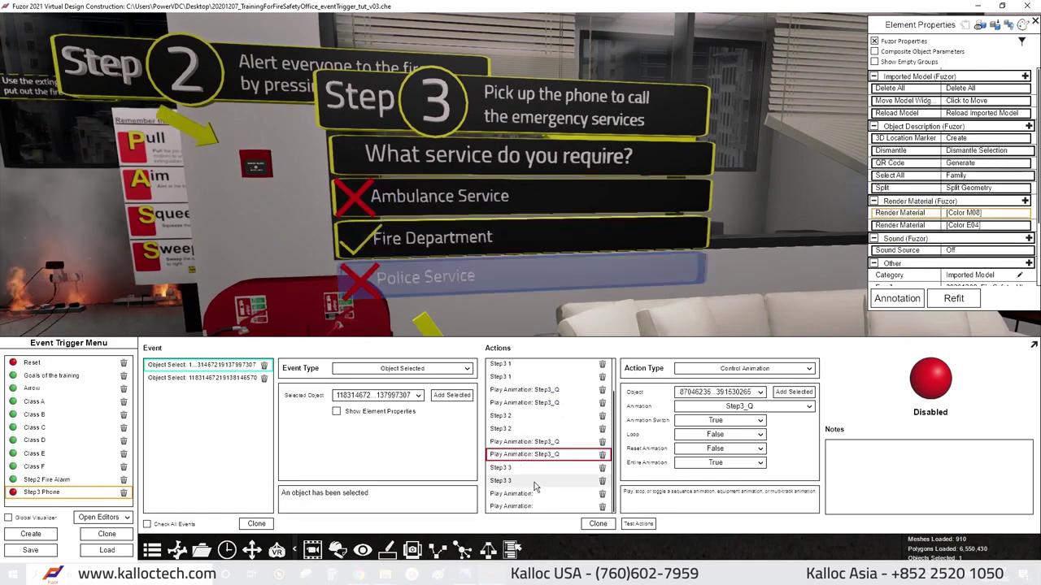
{"action": "left_click", "coordinate": [523, 508]}
{"action": "left_click", "coordinate": [794, 392]}
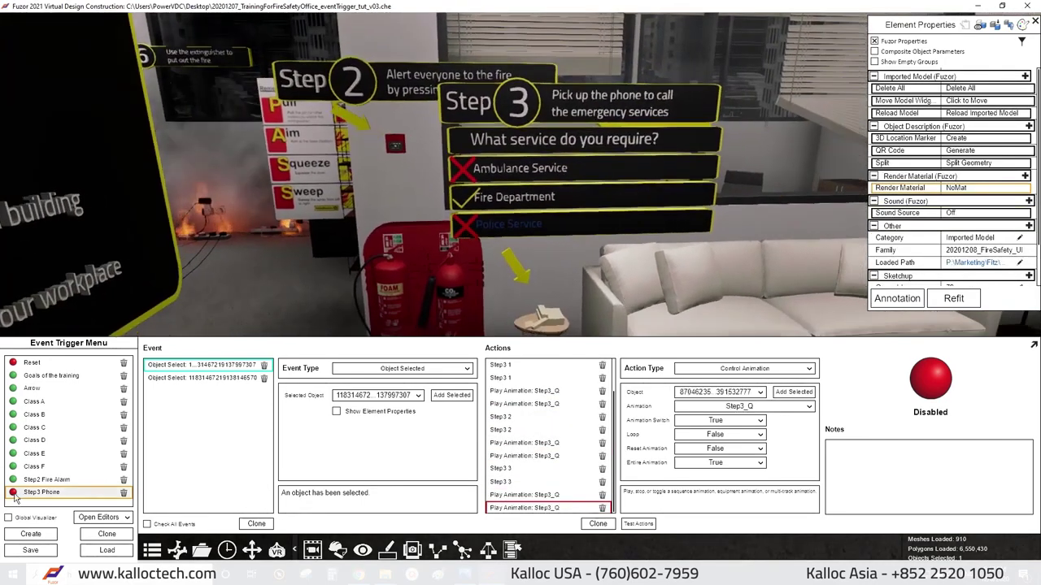
{"action": "left_click", "coordinate": [638, 524]}
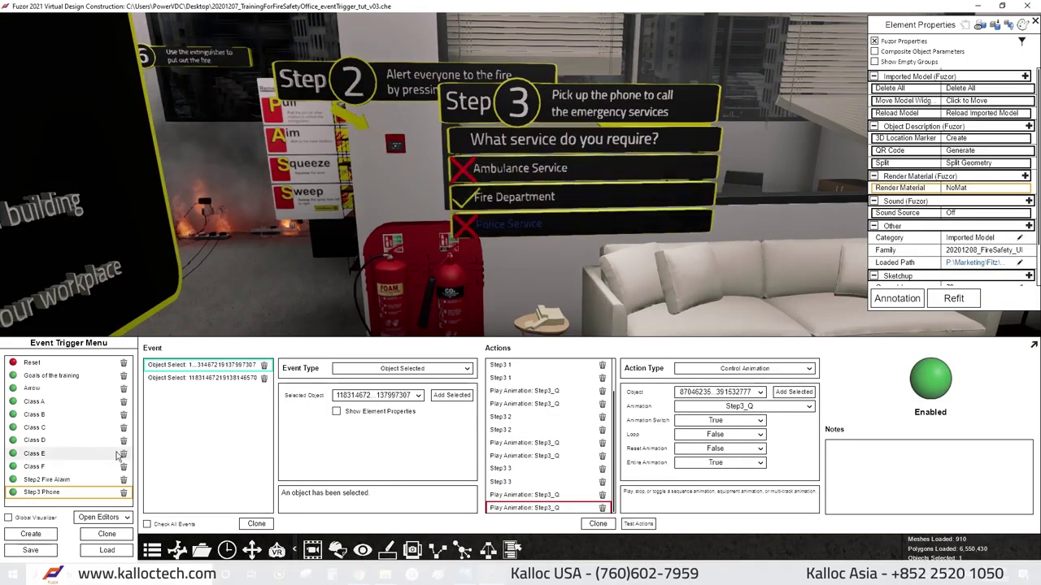
Clone the Reset event's Remove Step3 Q hide action.
{"action": "left_click", "coordinate": [32, 362]}
{"action": "scroll", "coordinate": [552, 505], "scroll_direction": "down", "scroll_amount": 1}
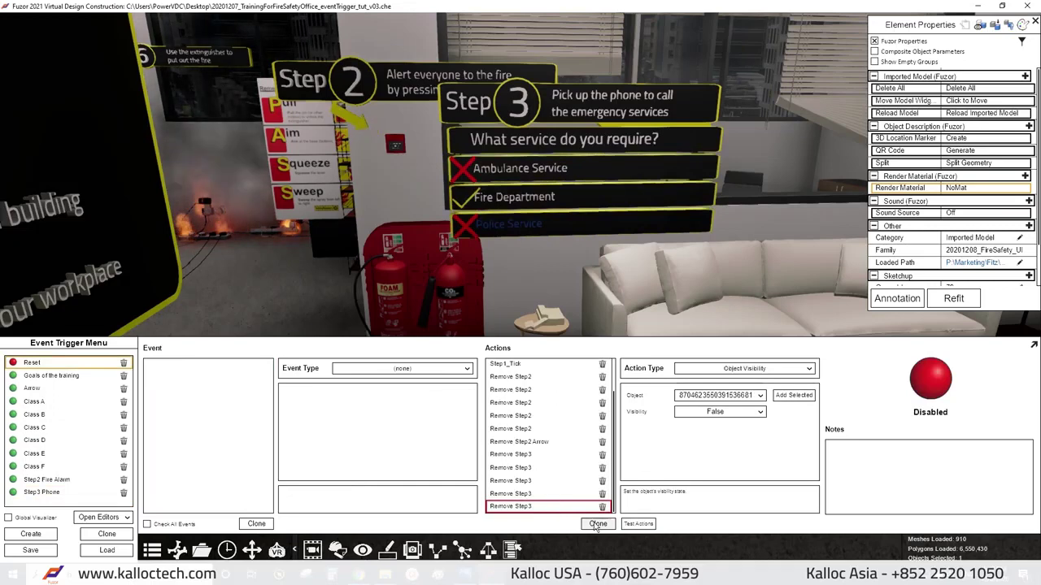
{"action": "left_click", "coordinate": [560, 508]}
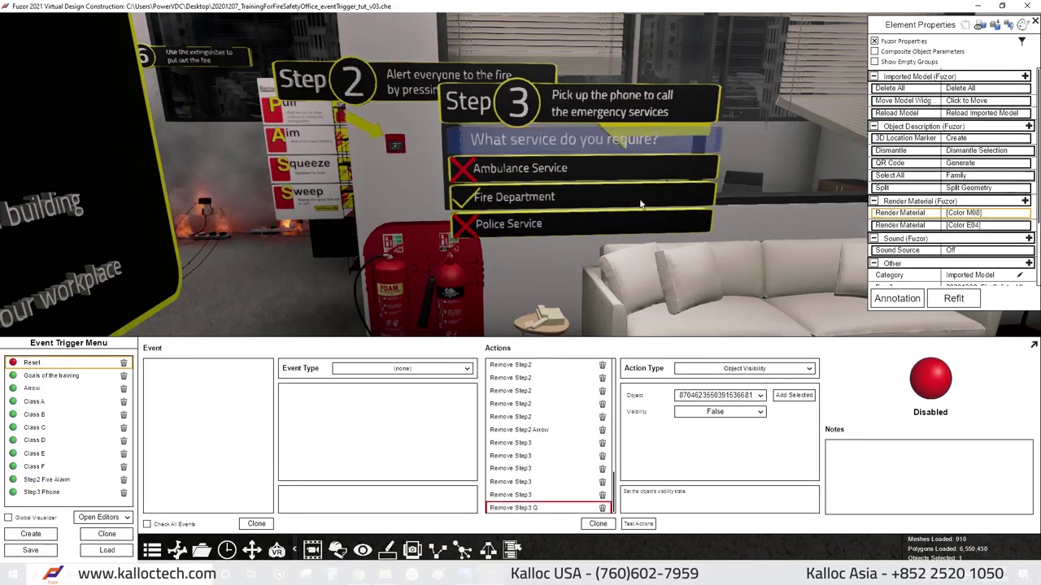
{"action": "scroll", "coordinate": [560, 512], "scroll_direction": "down", "scroll_amount": 1}
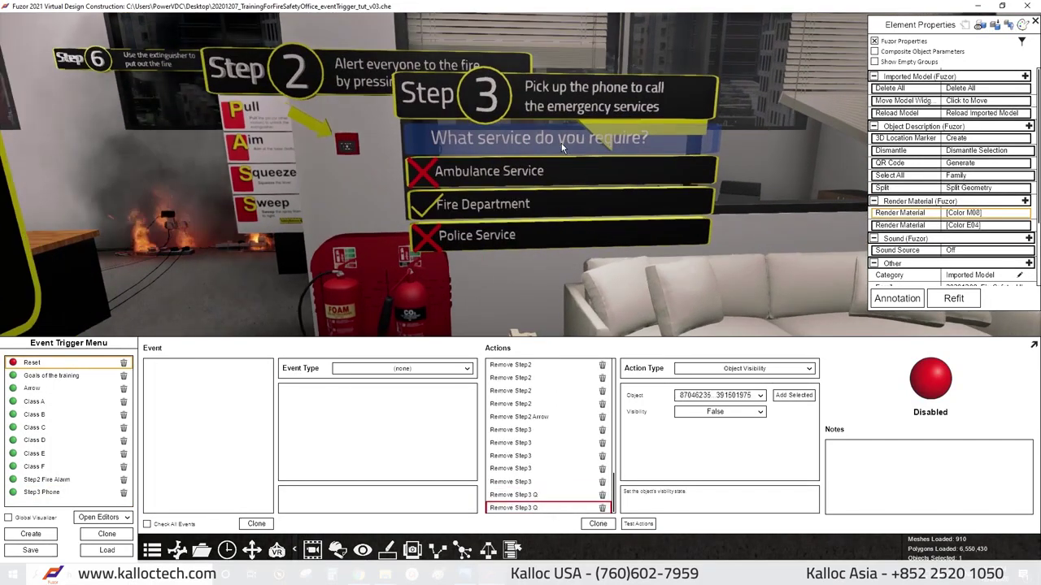
{"action": "scroll", "coordinate": [559, 512], "scroll_direction": "down", "scroll_amount": 1}
{"action": "left_click", "coordinate": [558, 509]}
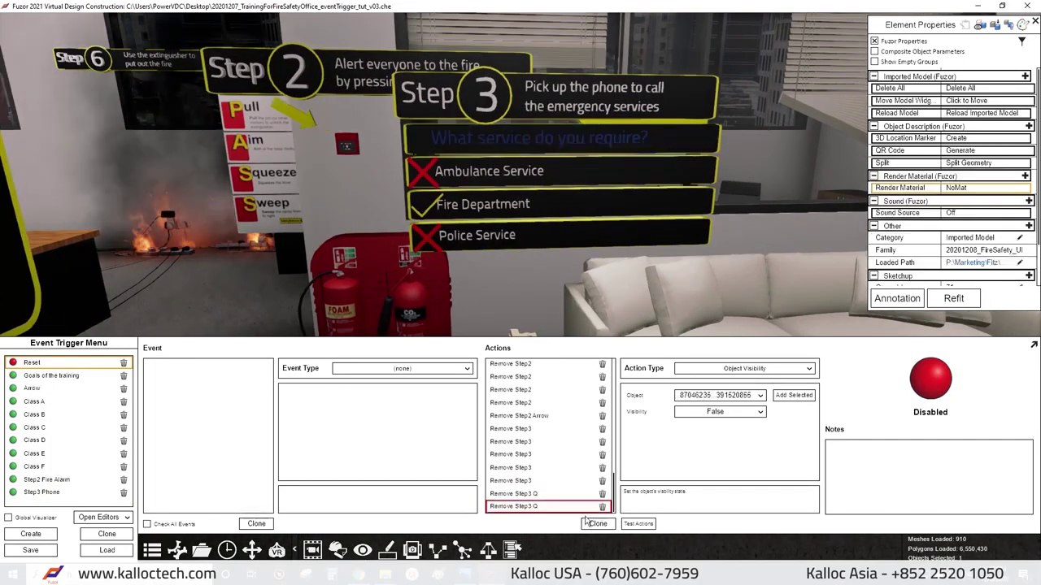
Make hide actions Remove Step3 Q_1 to Q_3 for the answer panels and test them.
{"action": "left_click", "coordinate": [627, 220]}
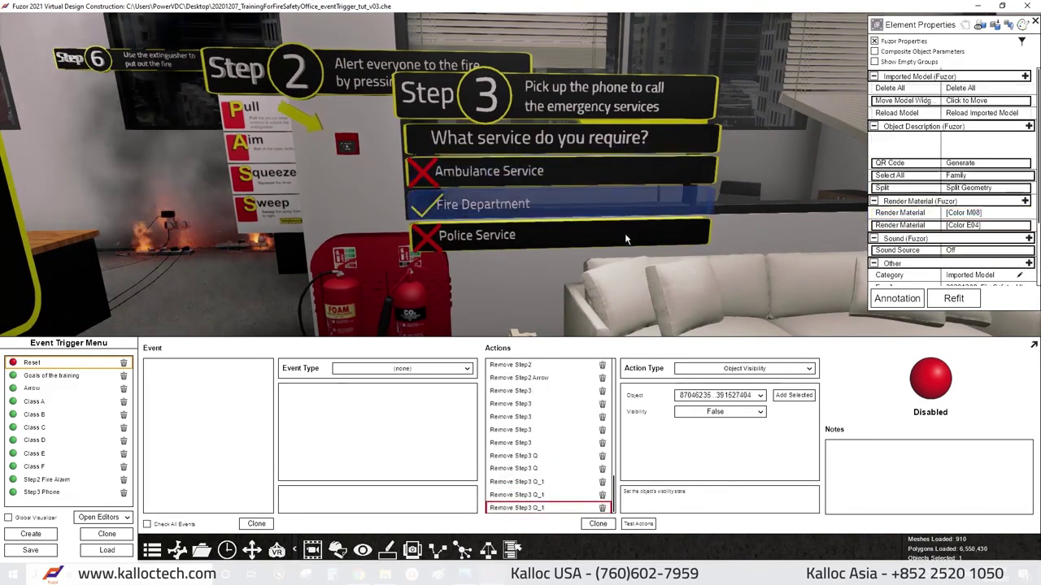
{"action": "scroll", "coordinate": [558, 504], "scroll_direction": "down", "scroll_amount": 1}
{"action": "left_click", "coordinate": [558, 508]}
{"action": "type", "text": "2"}
{"action": "left_click", "coordinate": [558, 509]}
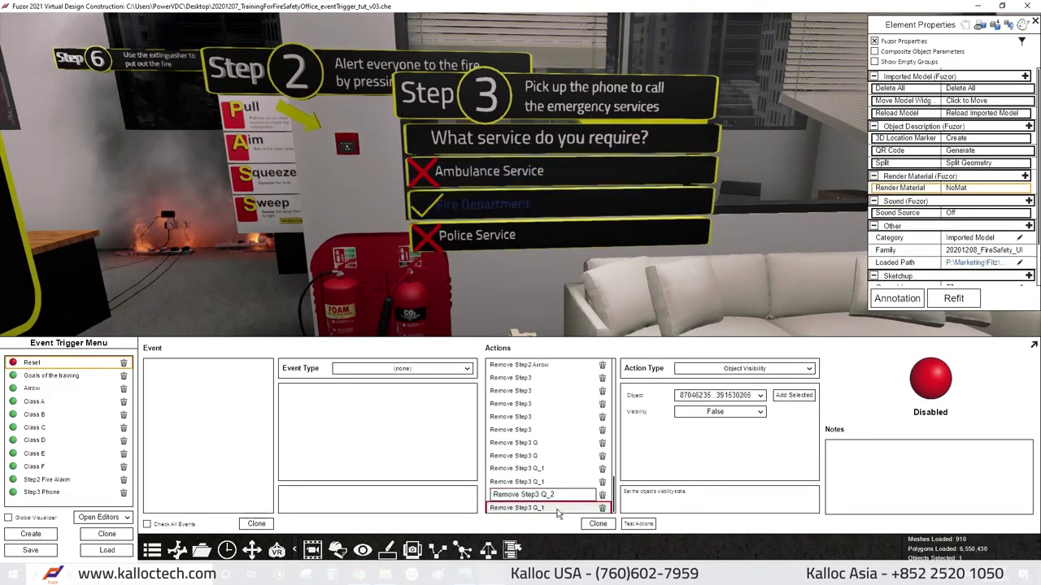
{"action": "left_click", "coordinate": [597, 524]}
{"action": "left_click", "coordinate": [501, 235]}
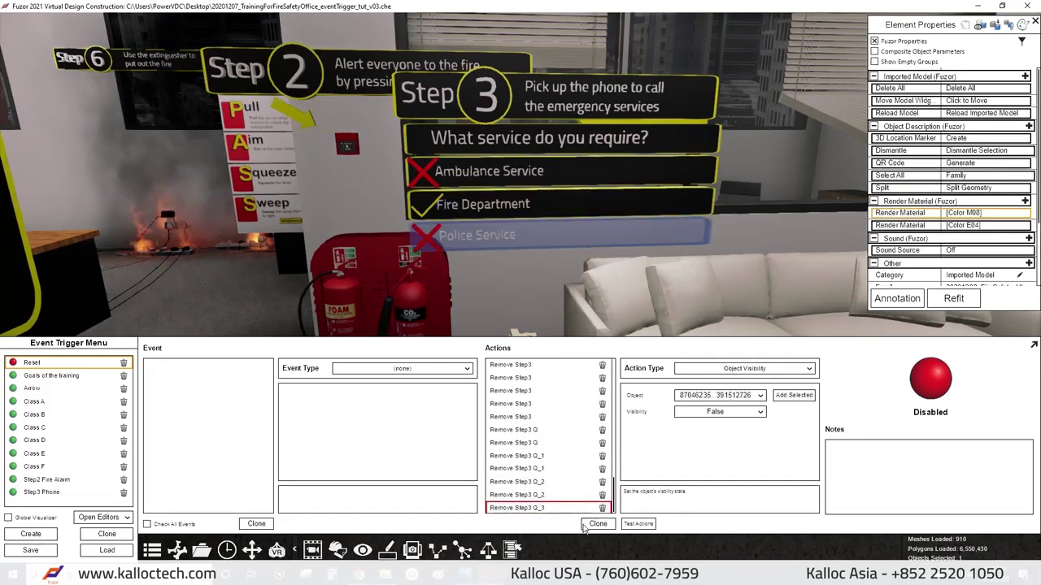
{"action": "left_click", "coordinate": [793, 395]}
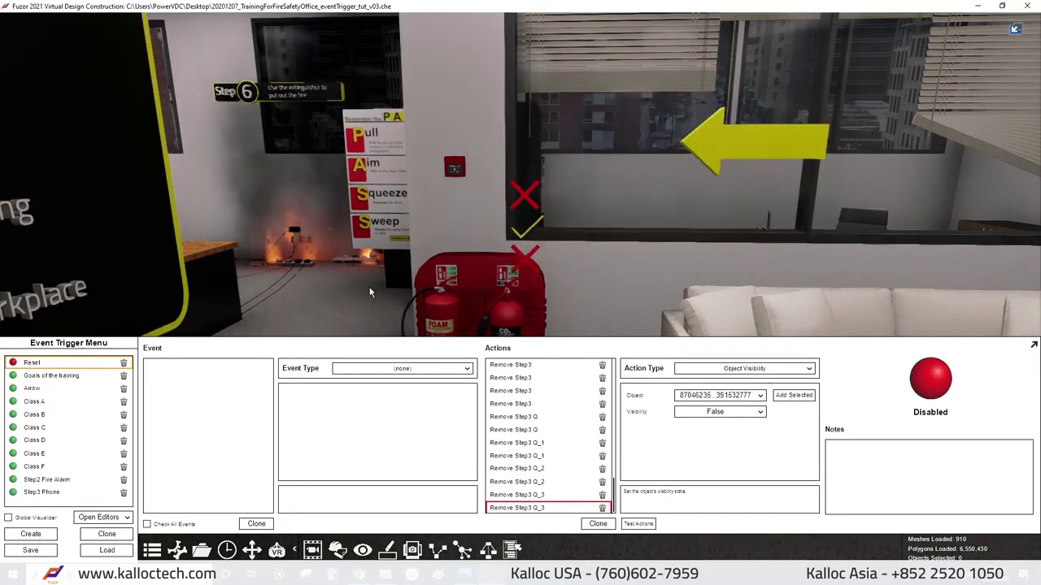
{"action": "left_click", "coordinate": [53, 389]}
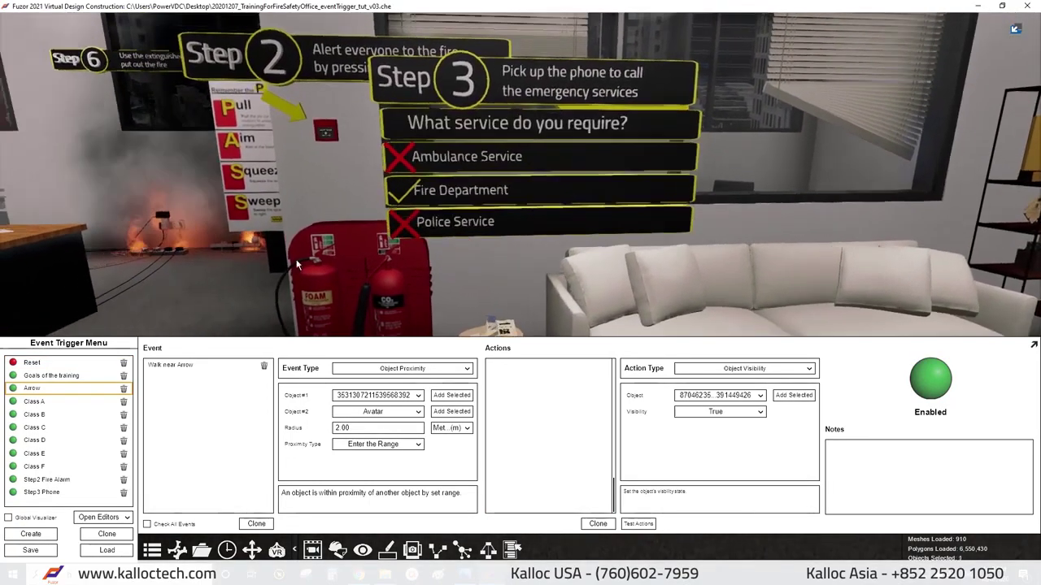
Create an Ambulance Service event triggered when its answer panel is selected.
{"action": "left_click", "coordinate": [45, 493]}
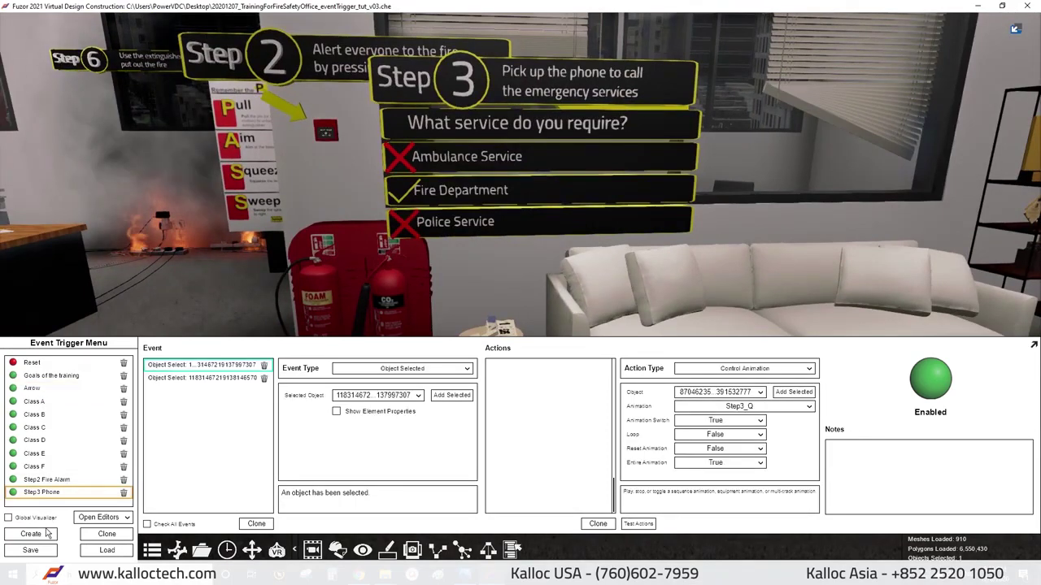
{"action": "left_click", "coordinate": [31, 533]}
{"action": "double_click", "coordinate": [86, 502]}
{"action": "type", "text": "Ambulance Service"}
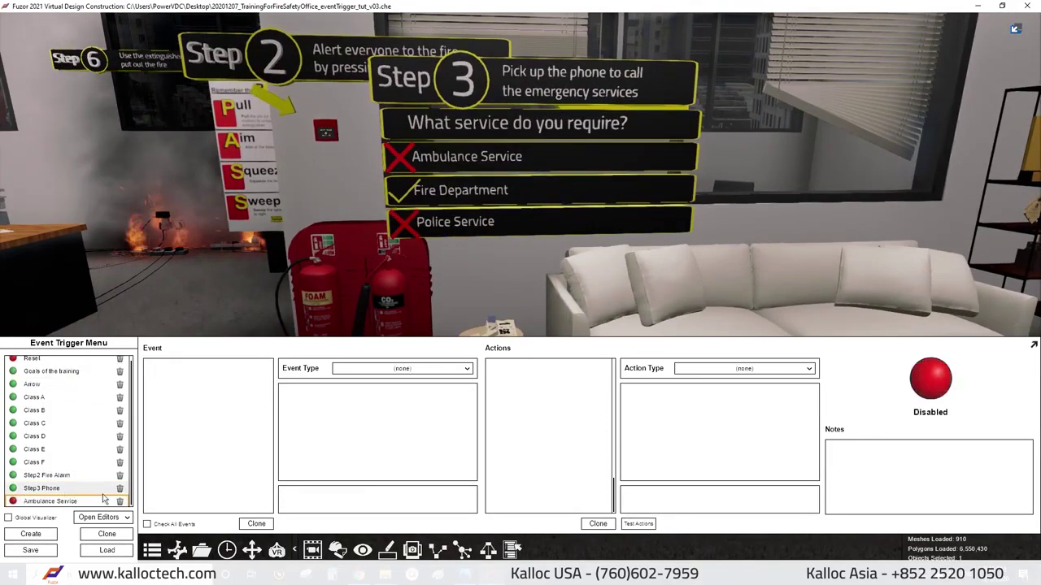
{"action": "key", "text": "Return"}
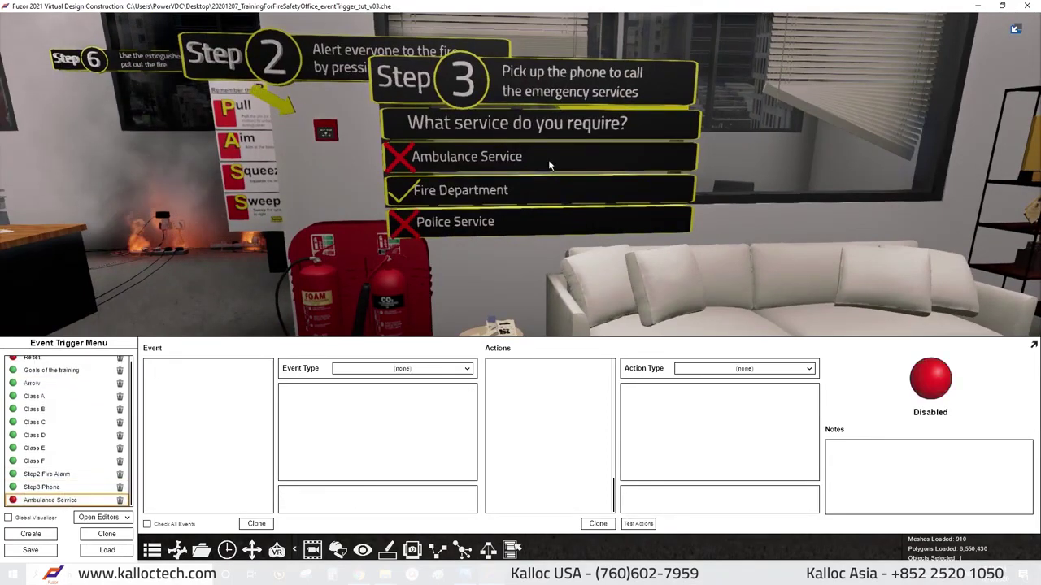
{"action": "left_click", "coordinate": [549, 165]}
{"action": "left_click", "coordinate": [402, 369]}
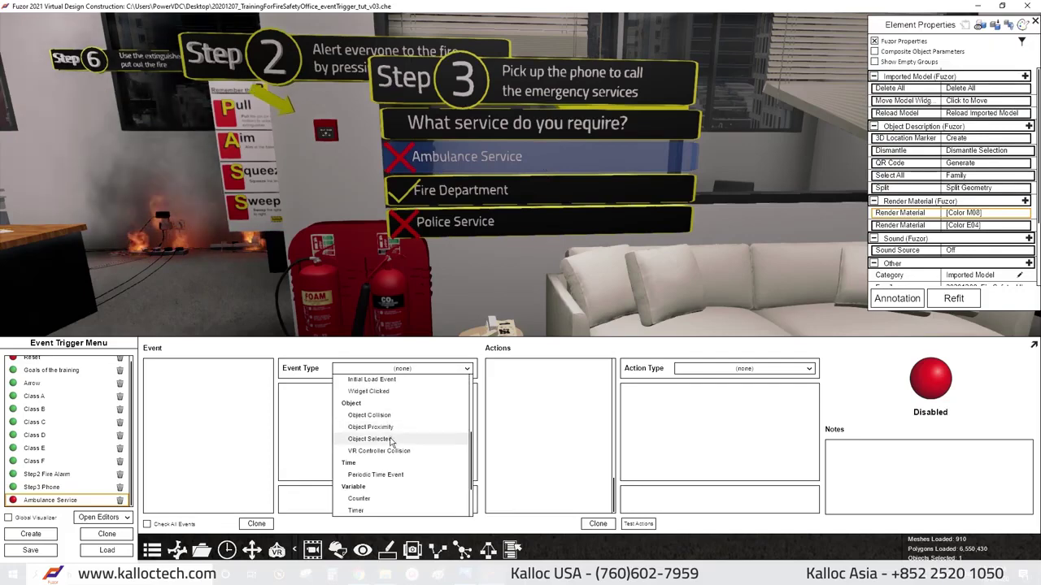
{"action": "left_click", "coordinate": [391, 440]}
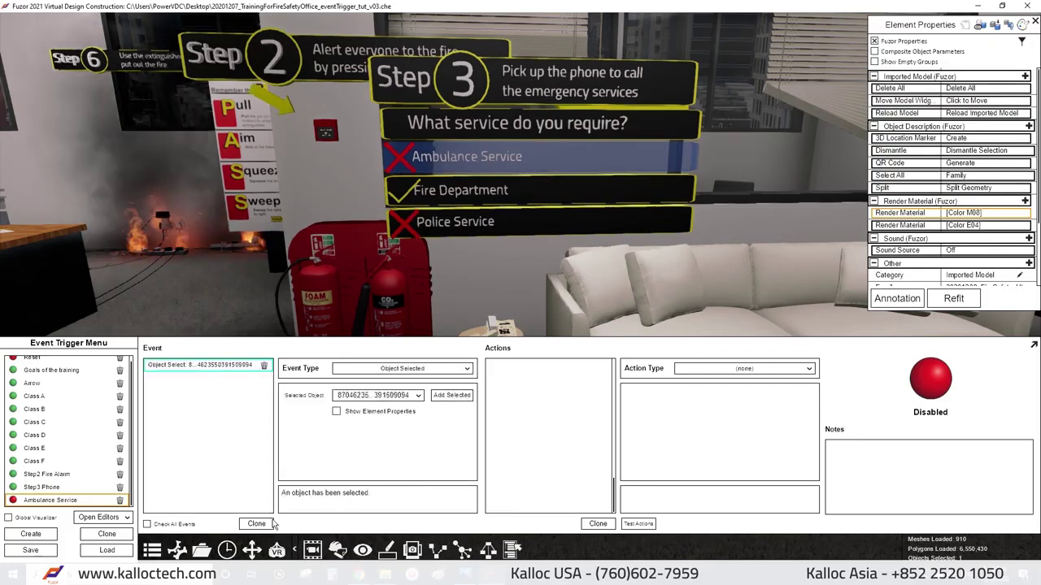
{"action": "left_click", "coordinate": [265, 380]}
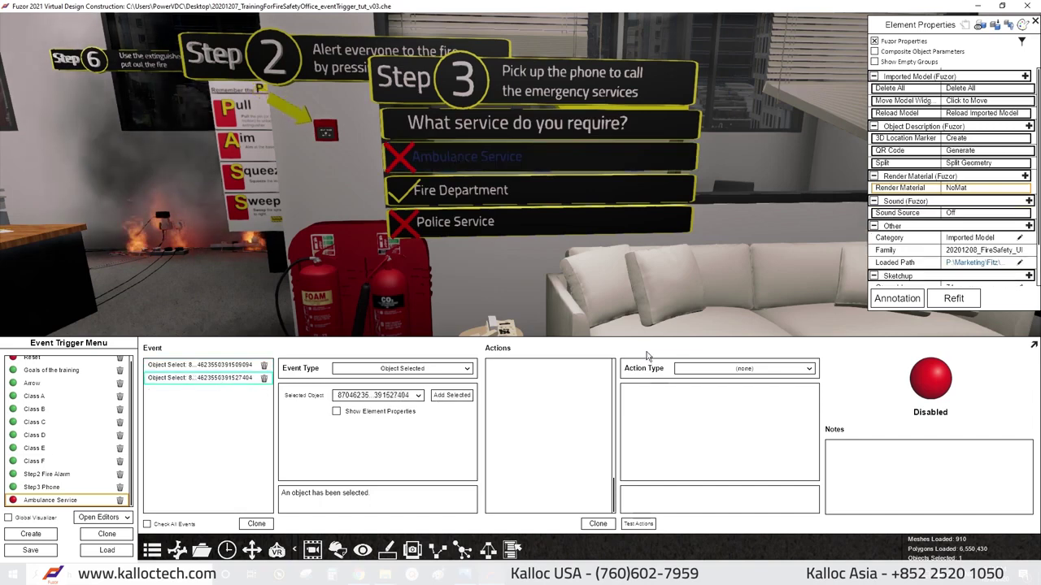
Add a Select Object action targeting the Ambulance Service panel.
{"action": "left_click", "coordinate": [744, 368]}
{"action": "scroll", "coordinate": [735, 453], "scroll_direction": "down", "scroll_amount": 3}
{"action": "scroll", "coordinate": [735, 452], "scroll_direction": "down", "scroll_amount": 3}
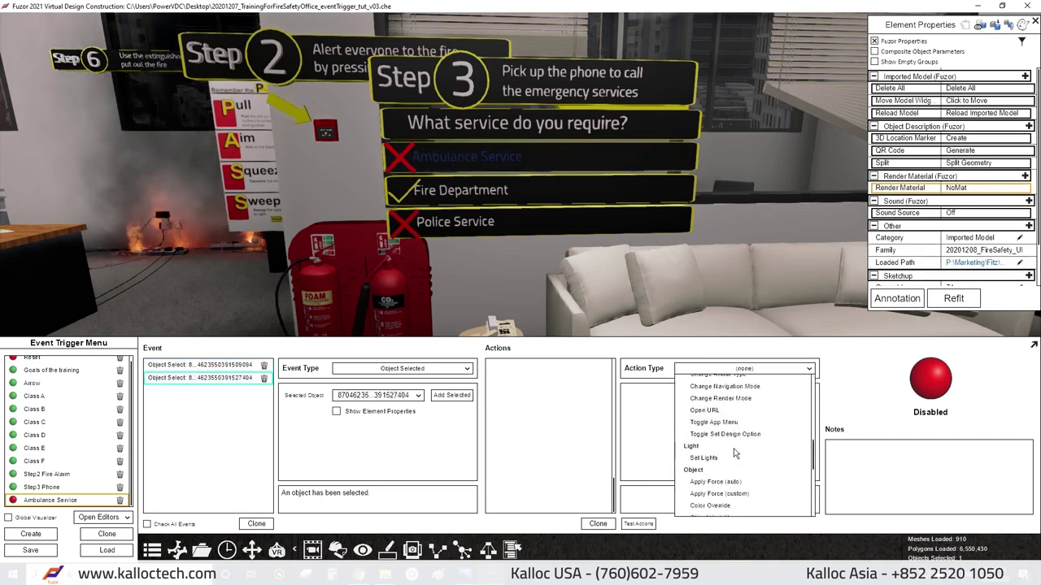
{"action": "scroll", "coordinate": [735, 453], "scroll_direction": "down", "scroll_amount": 3}
{"action": "left_click", "coordinate": [715, 455]}
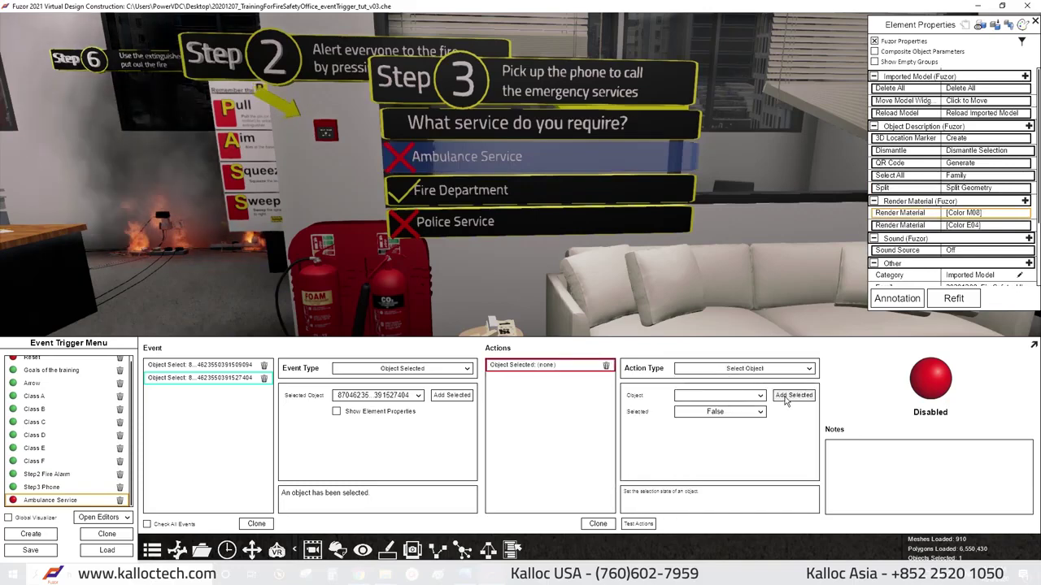
{"action": "left_click", "coordinate": [787, 397]}
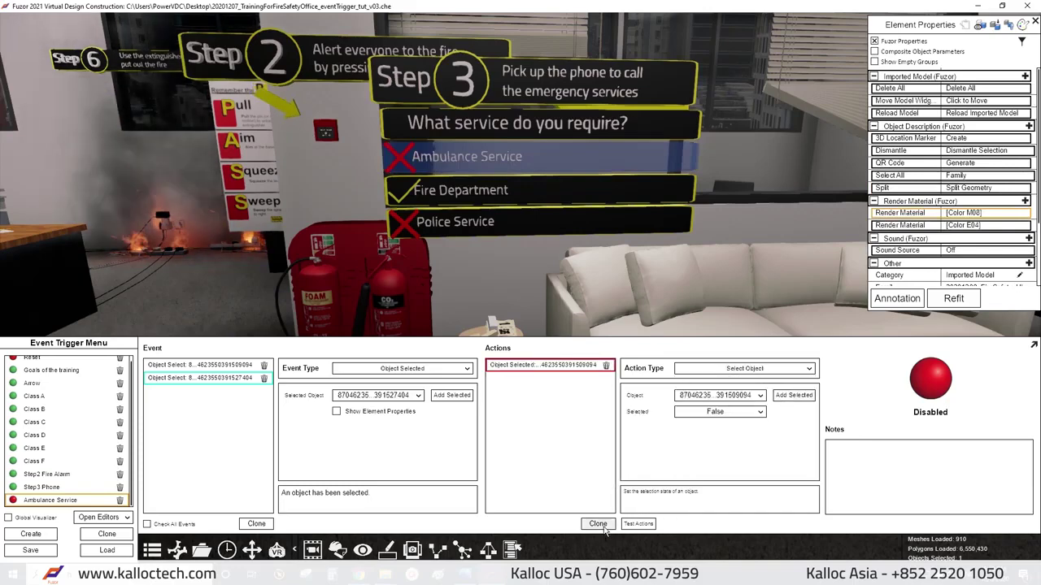
{"action": "left_click", "coordinate": [483, 156]}
Add an Object Visibility action that makes the ambulance cross visible.
{"action": "left_click", "coordinate": [744, 369]}
{"action": "left_click", "coordinate": [716, 427]}
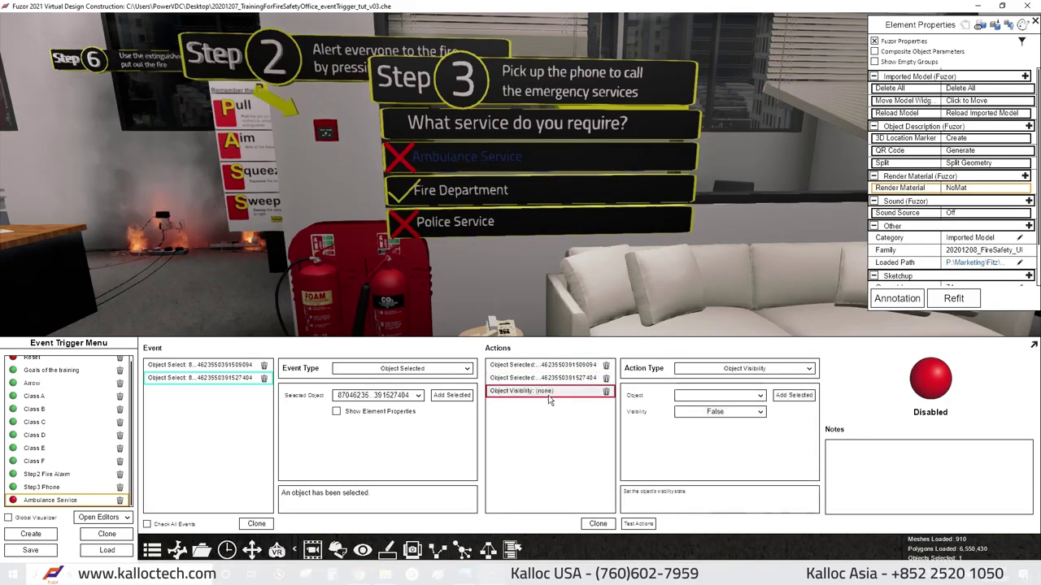
{"action": "left_click", "coordinate": [399, 157]}
{"action": "left_click", "coordinate": [793, 395]}
{"action": "left_click", "coordinate": [719, 411]}
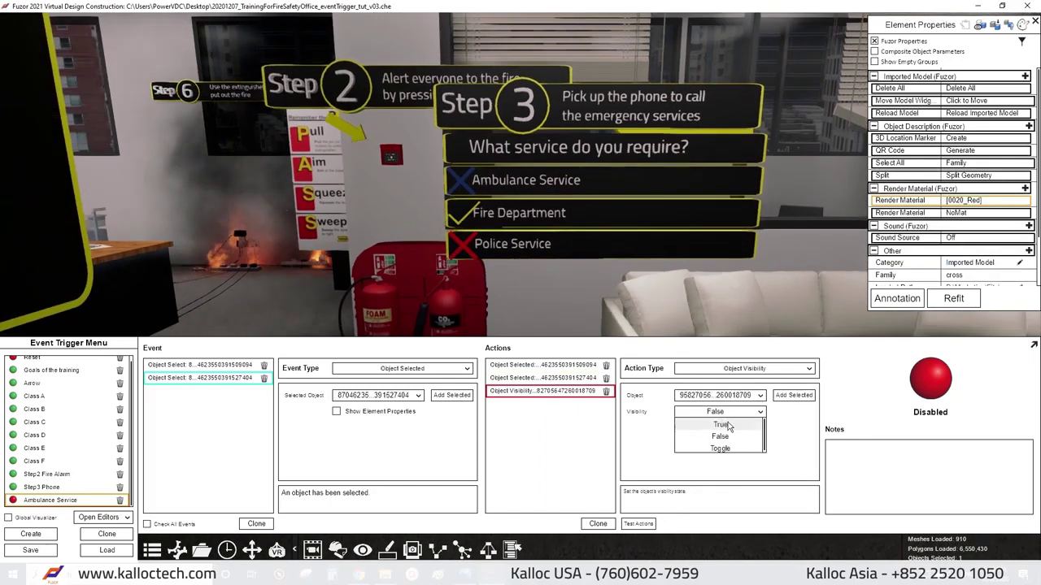
{"action": "left_click", "coordinate": [728, 427]}
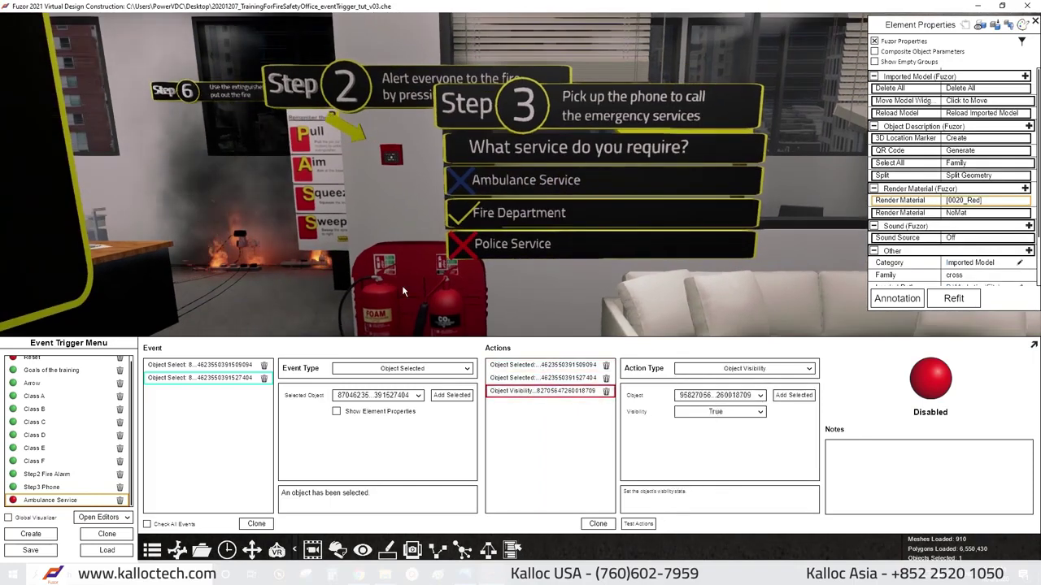
Add a Play Object Sound action for the Ambulance Service panel.
{"action": "left_click", "coordinate": [585, 181]}
{"action": "scroll", "coordinate": [957, 200], "scroll_direction": "down", "scroll_amount": 3}
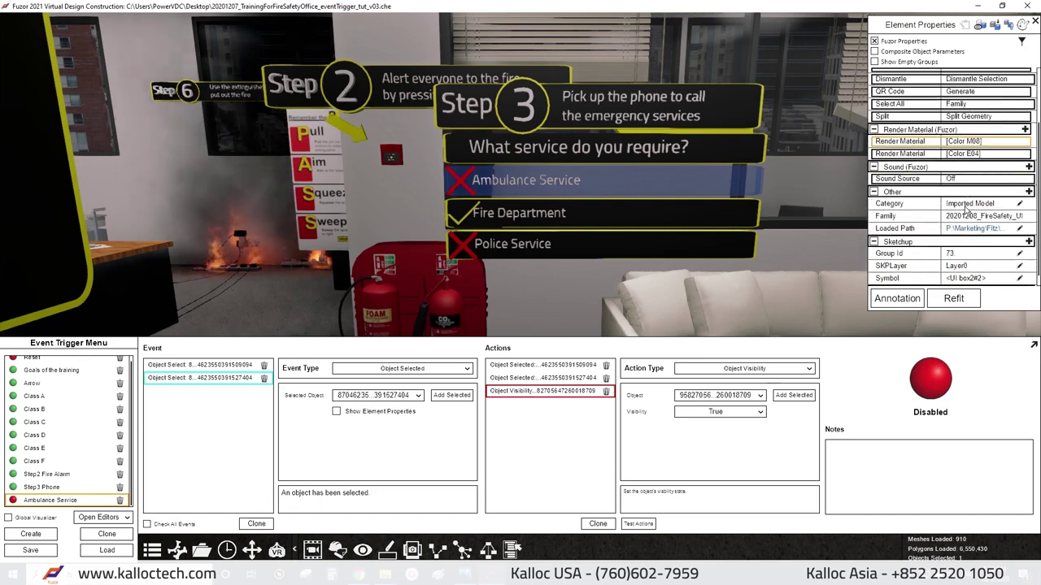
{"action": "left_click", "coordinate": [744, 368]}
{"action": "scroll", "coordinate": [743, 437], "scroll_direction": "up", "scroll_amount": 3}
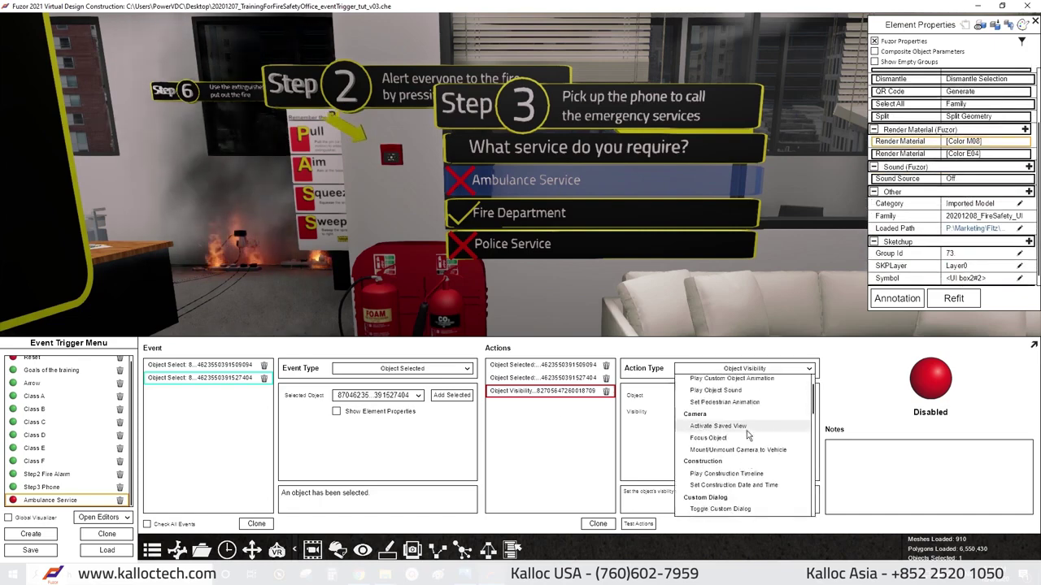
{"action": "scroll", "coordinate": [740, 431], "scroll_direction": "up", "scroll_amount": 2}
{"action": "left_click", "coordinate": [735, 428]}
{"action": "left_click", "coordinate": [743, 368]}
Add a 1-second Action Delay followed by a second Play Object Sound action.
{"action": "scroll", "coordinate": [734, 429], "scroll_direction": "down", "scroll_amount": 5}
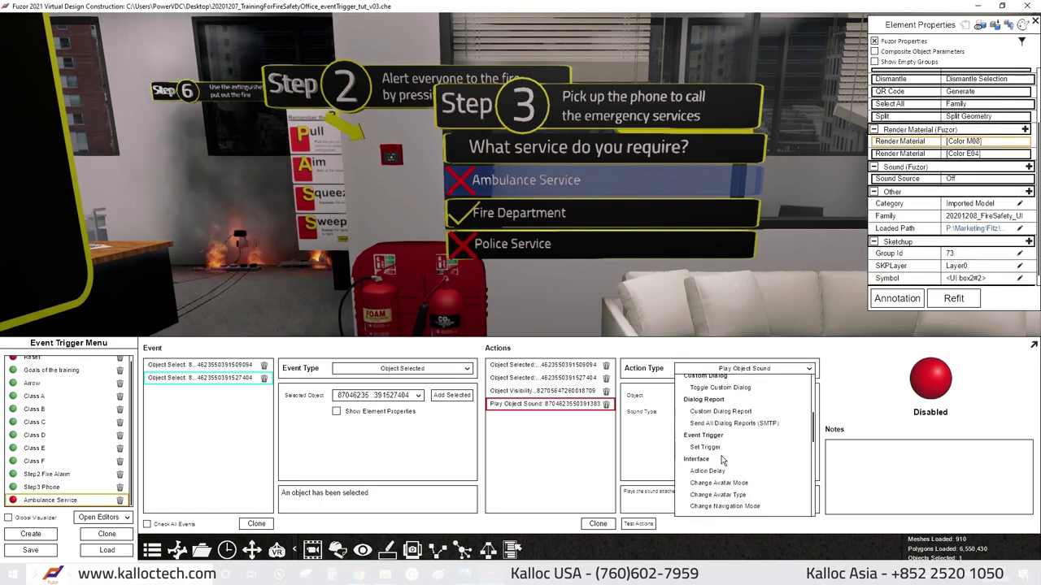
{"action": "left_click", "coordinate": [721, 471]}
{"action": "left_click", "coordinate": [744, 369]}
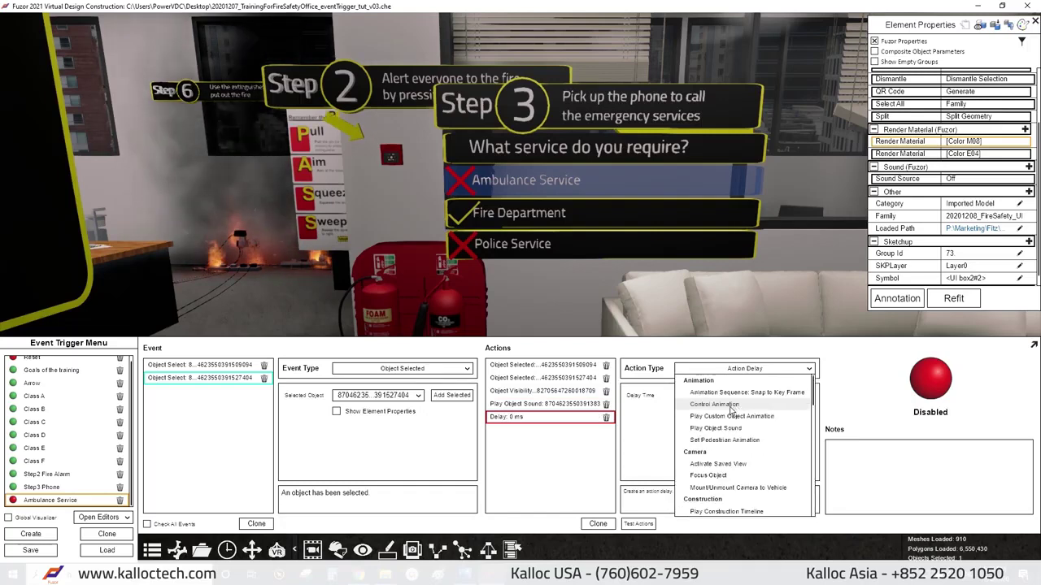
{"action": "left_click", "coordinate": [730, 427]}
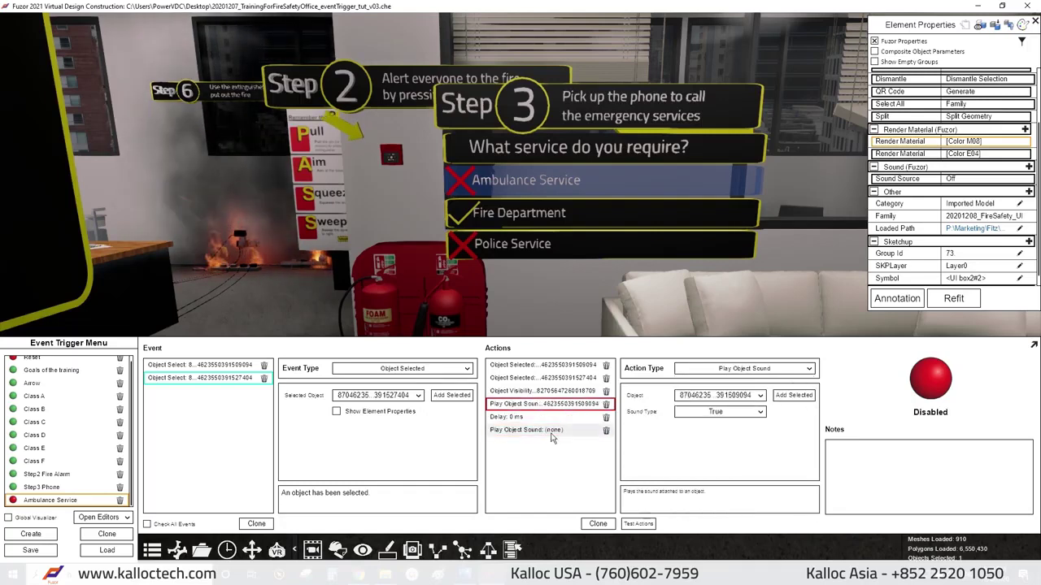
{"action": "left_click", "coordinate": [590, 416]}
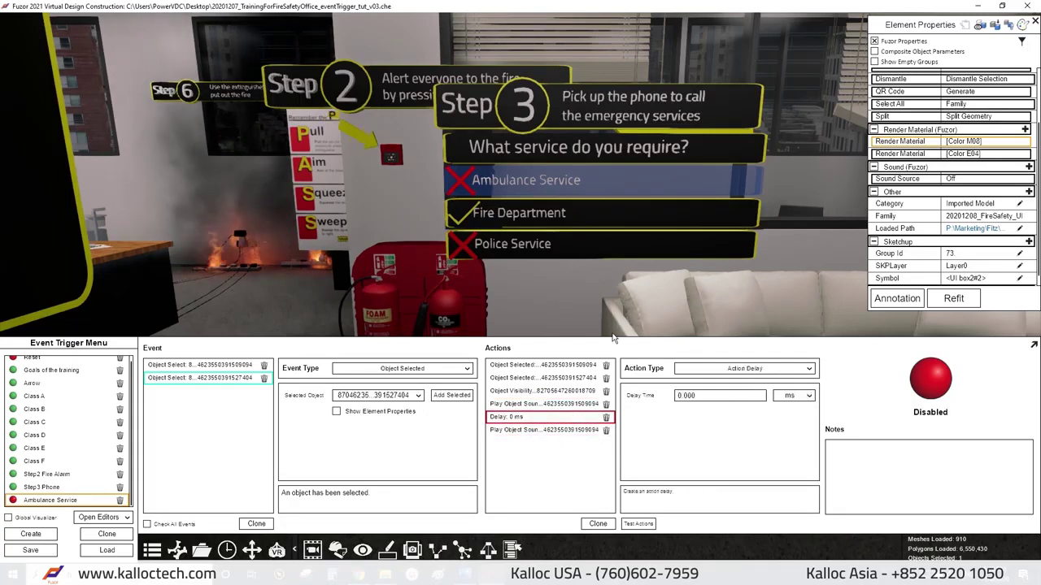
{"action": "type", "text": "1"}
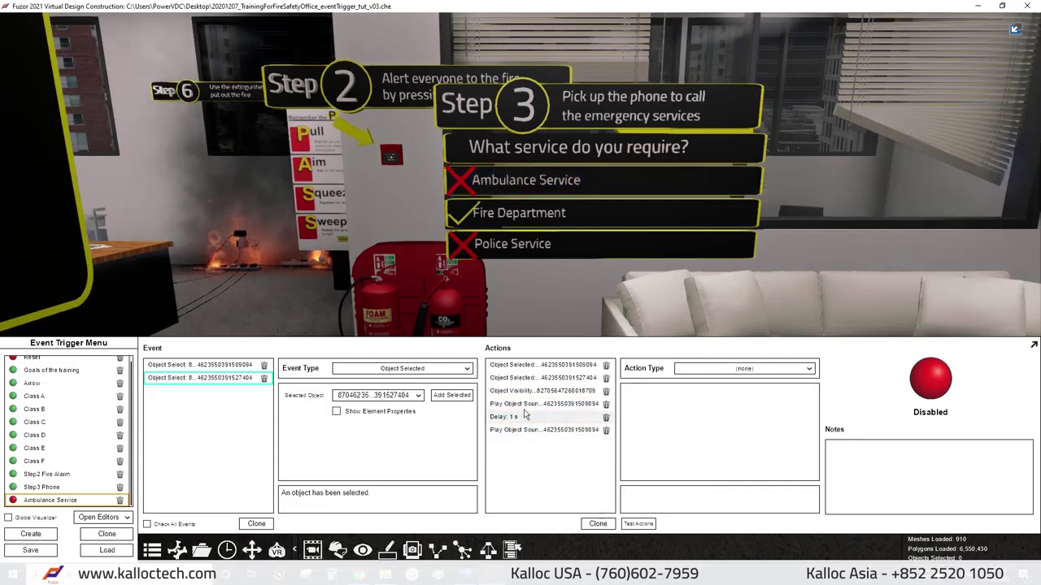
{"action": "left_click", "coordinate": [545, 403]}
Duplicate the event for Police Service and retarget its conditions and actions to that panel.
{"action": "left_click", "coordinate": [101, 538]}
{"action": "type", "text": "Police Service"}
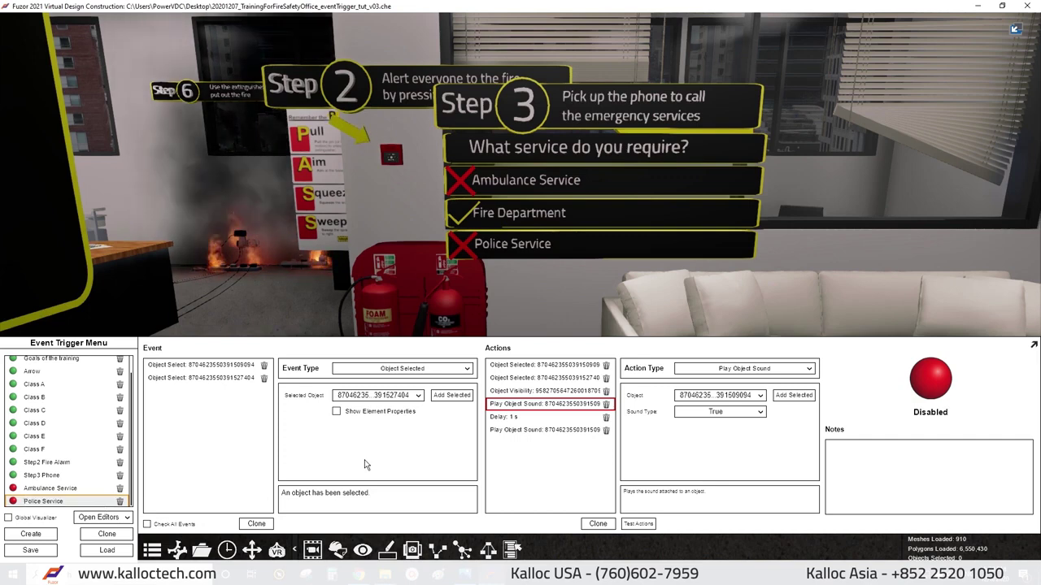
{"action": "left_click", "coordinate": [582, 258]}
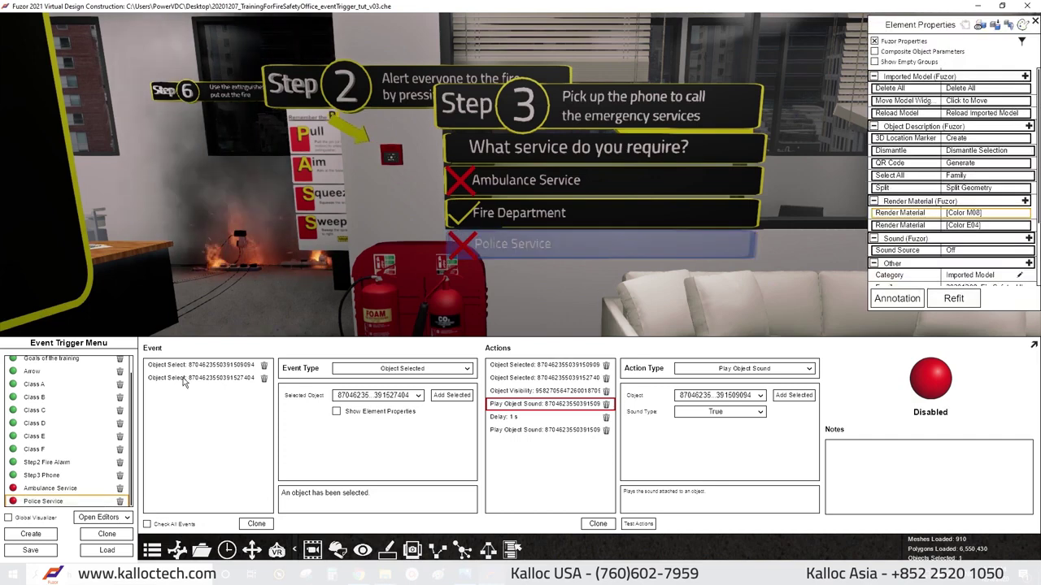
{"action": "left_click", "coordinate": [432, 397]}
{"action": "left_click", "coordinate": [252, 379]}
{"action": "left_click", "coordinate": [498, 249]}
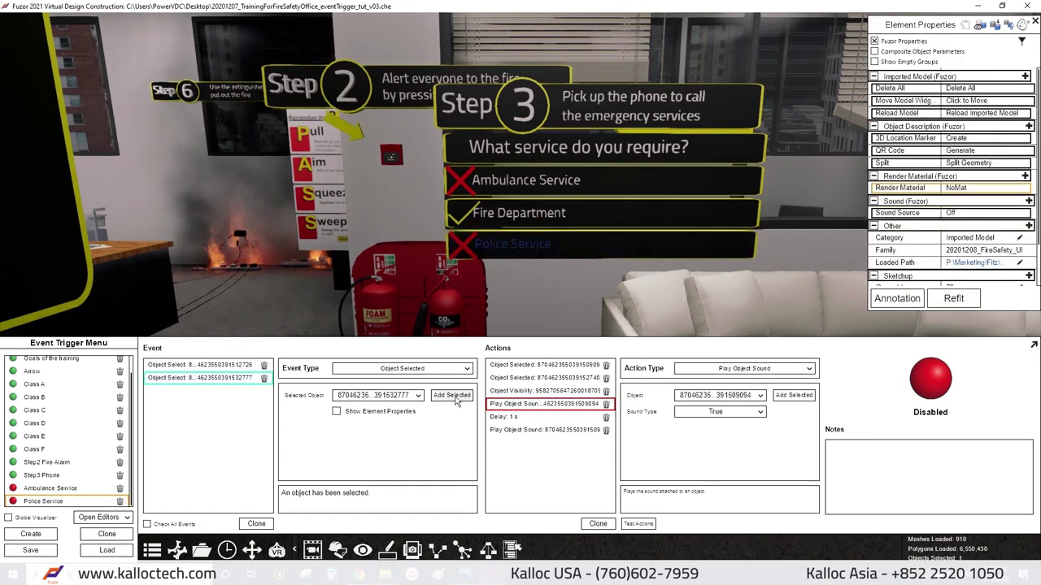
{"action": "left_click", "coordinate": [545, 364]}
{"action": "left_click", "coordinate": [793, 395]}
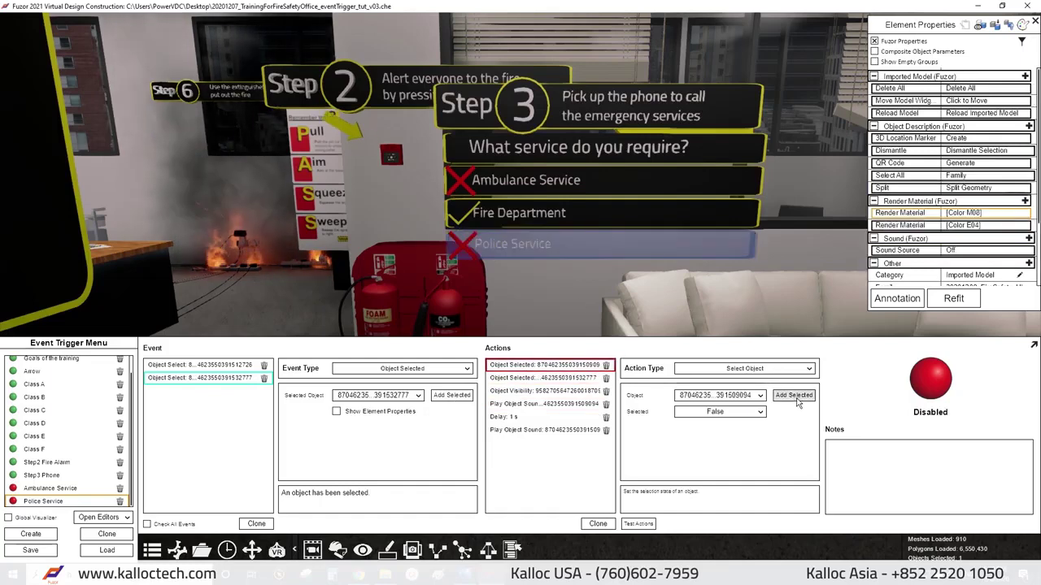
{"action": "left_click", "coordinate": [545, 391]}
{"action": "left_click", "coordinate": [533, 405]}
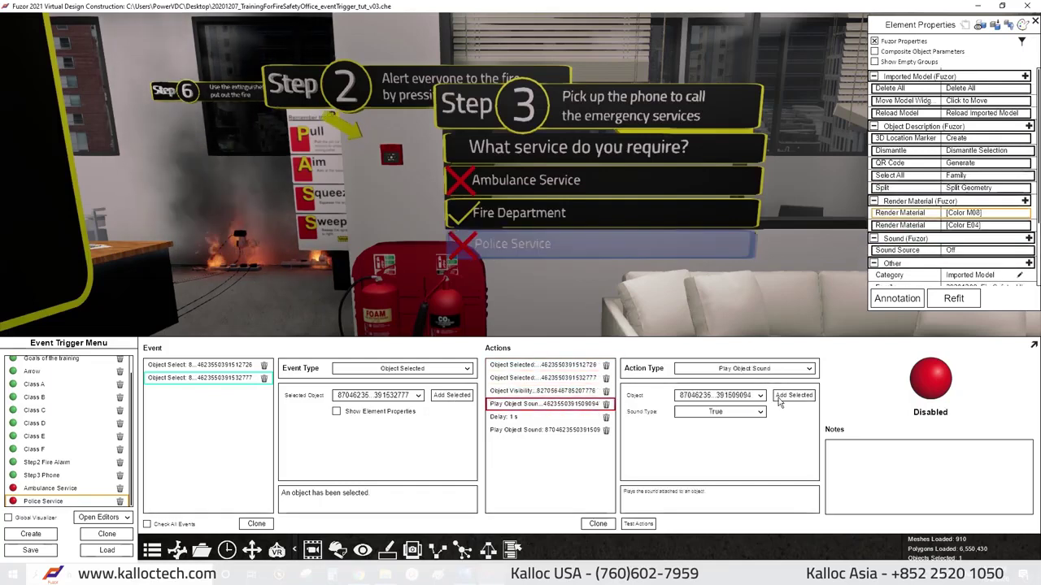
{"action": "left_click", "coordinate": [544, 429]}
Load Error.wav as the panel's sound, turn its sound source on, and test the actions.
{"action": "left_click", "coordinate": [937, 250]}
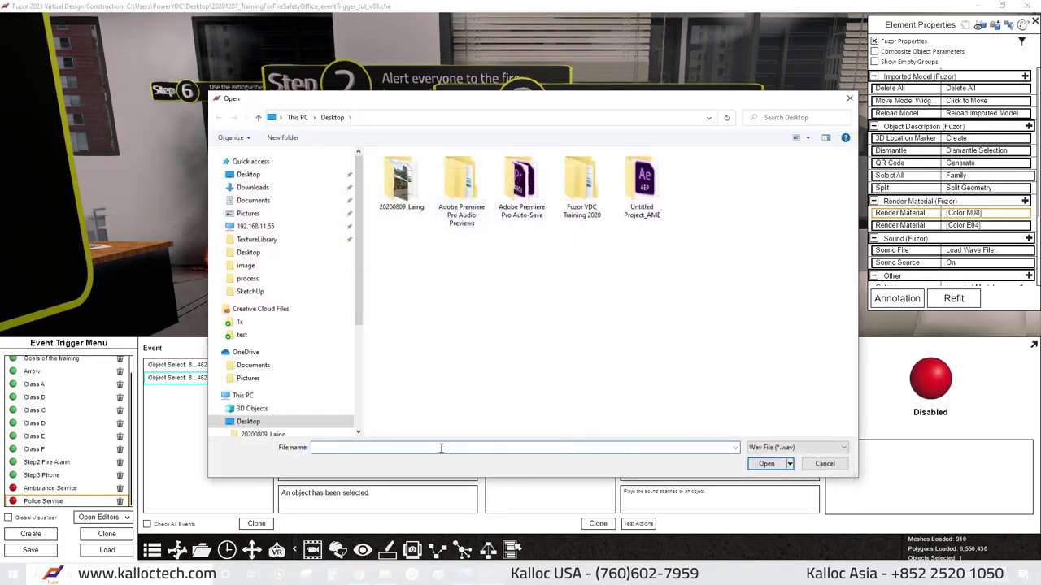
{"action": "left_click", "coordinate": [248, 278]}
{"action": "left_click", "coordinate": [262, 425]}
{"action": "double_click", "coordinate": [406, 232]}
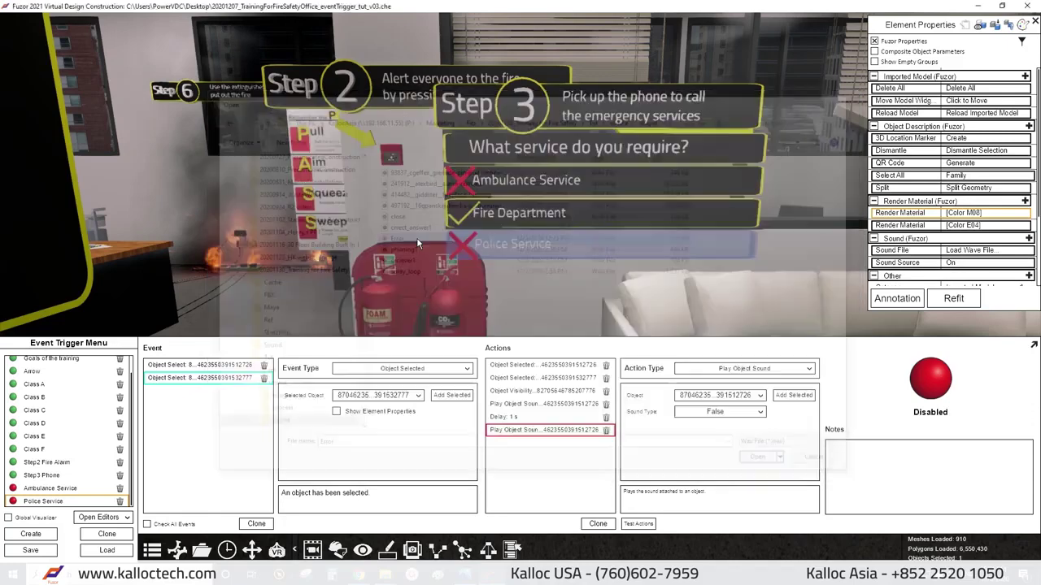
{"action": "left_click", "coordinate": [557, 404]}
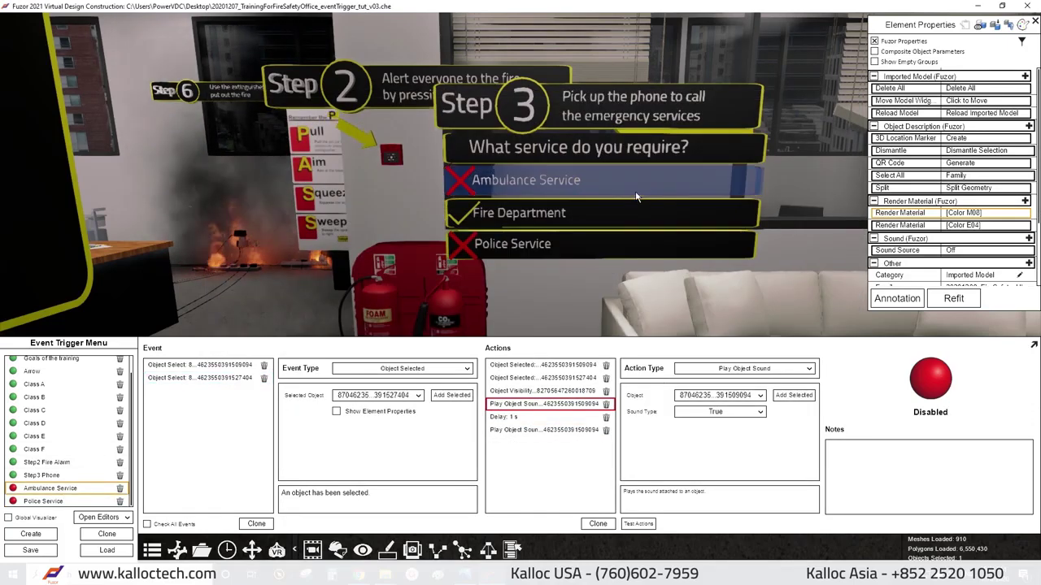
{"action": "scroll", "coordinate": [971, 173], "scroll_direction": "down", "scroll_amount": 1}
{"action": "left_click", "coordinate": [950, 229]}
{"action": "key", "text": "Escape"}
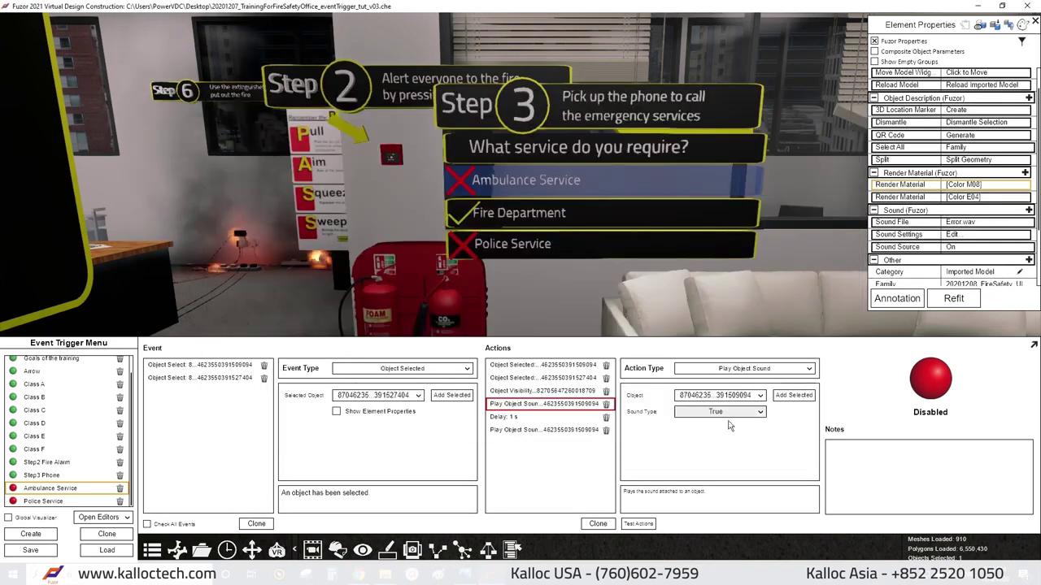
{"action": "left_click", "coordinate": [638, 525]}
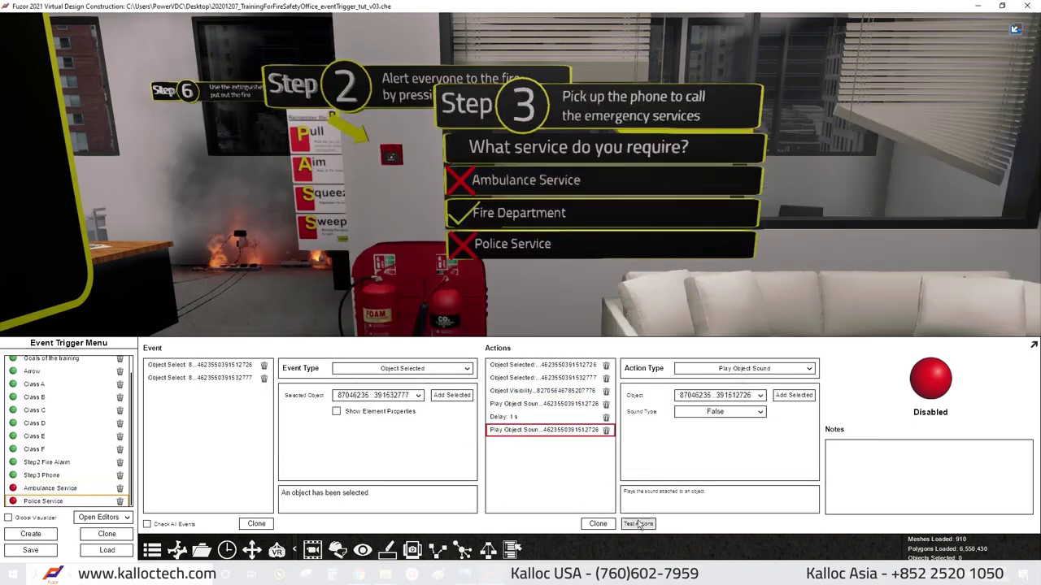
{"action": "scroll", "coordinate": [90, 407], "scroll_direction": "up", "scroll_amount": 2}
Clone Remove Step3 Q_3 in Reset and rename the copies Q_1 X, Q_2 tick and Q_3 X.
{"action": "left_click", "coordinate": [37, 362]}
{"action": "left_click", "coordinate": [598, 523]}
{"action": "left_click", "coordinate": [597, 523]}
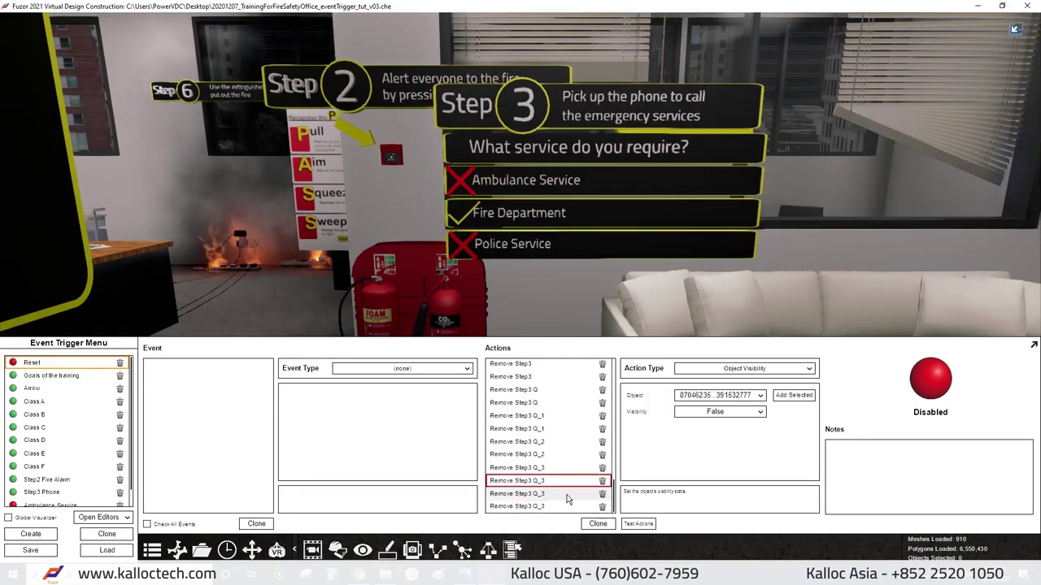
{"action": "double_click", "coordinate": [559, 482]}
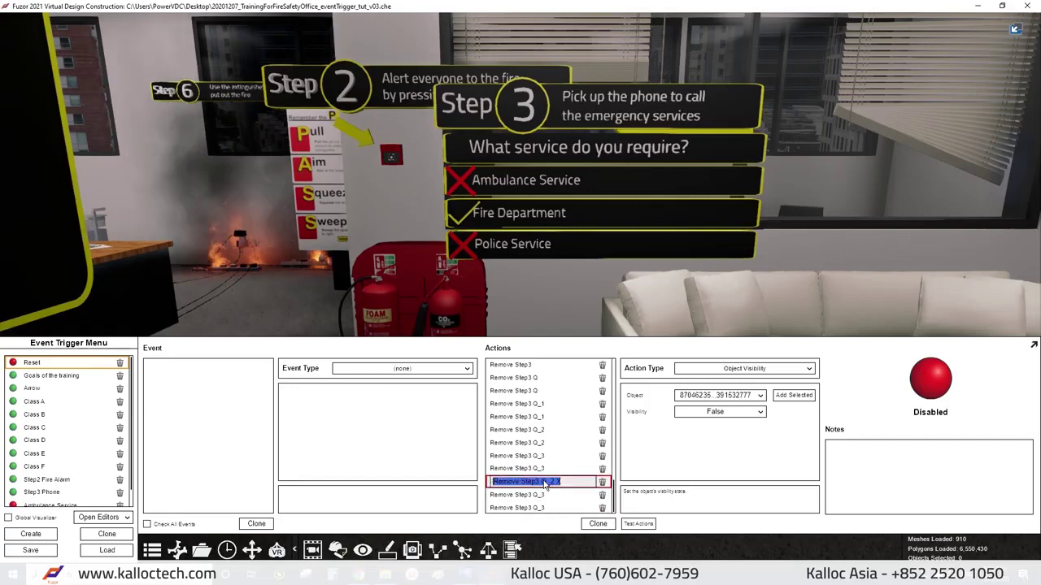
{"action": "double_click", "coordinate": [561, 495]}
{"action": "type", "text": "X"}
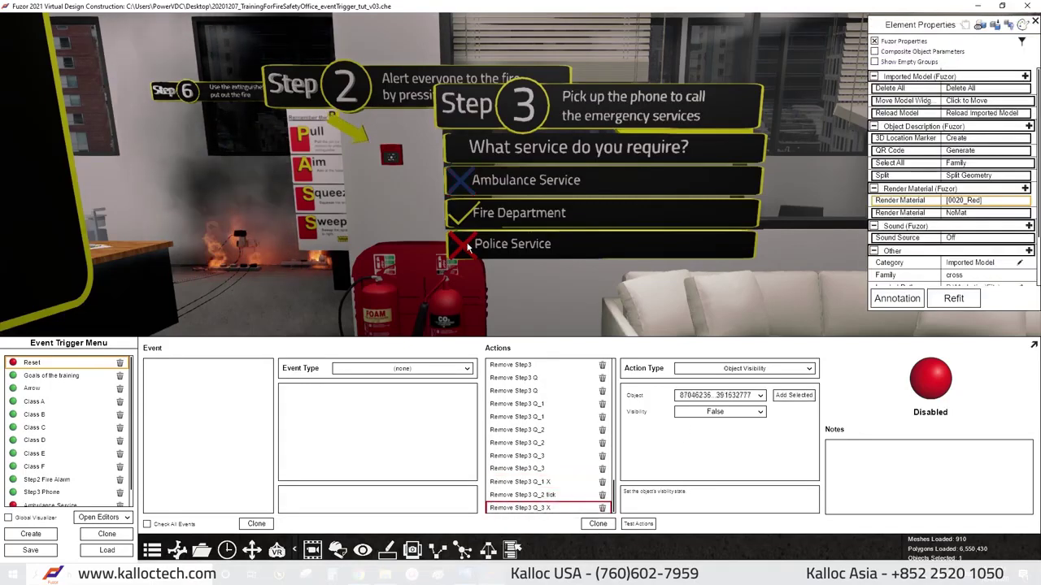
Assign the Fire Department answer's tick to the Remove Step3 Q_2 tick action.
{"action": "left_click", "coordinate": [465, 216]}
{"action": "left_click", "coordinate": [465, 219]}
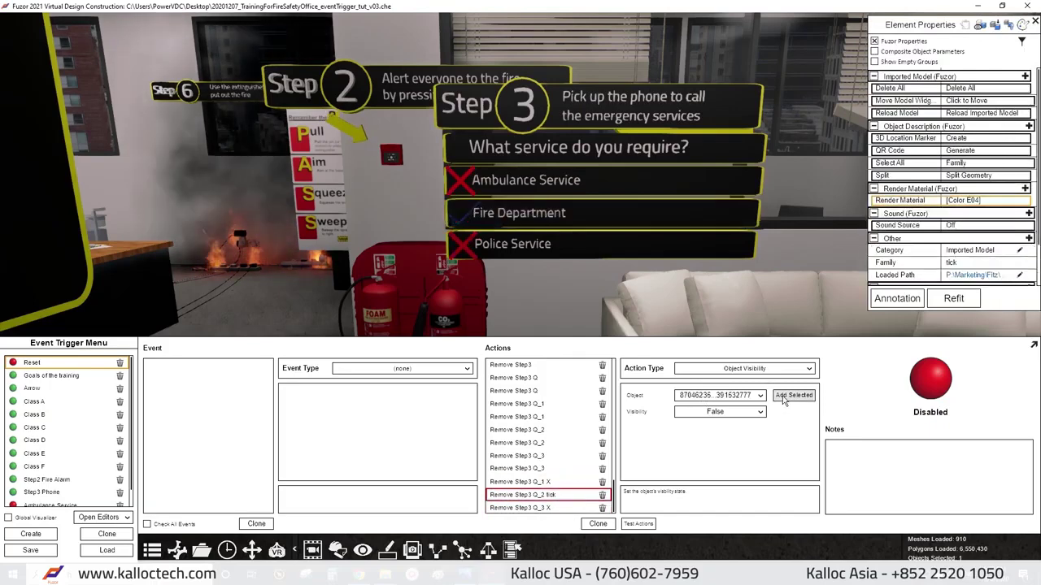
{"action": "scroll", "coordinate": [69, 455], "scroll_direction": "down", "scroll_amount": 2}
{"action": "left_click", "coordinate": [57, 487]}
Name the new event Fire Department and trigger it when the Fire Department panel is selected.
{"action": "left_click", "coordinate": [81, 490]}
{"action": "type", "text": "Fire Department"}
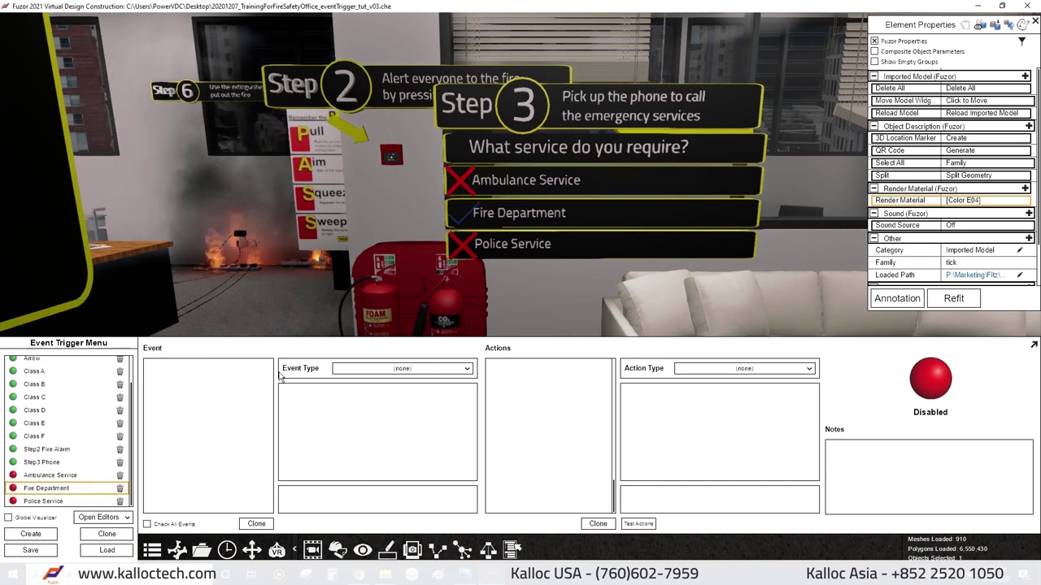
{"action": "left_click", "coordinate": [407, 369]}
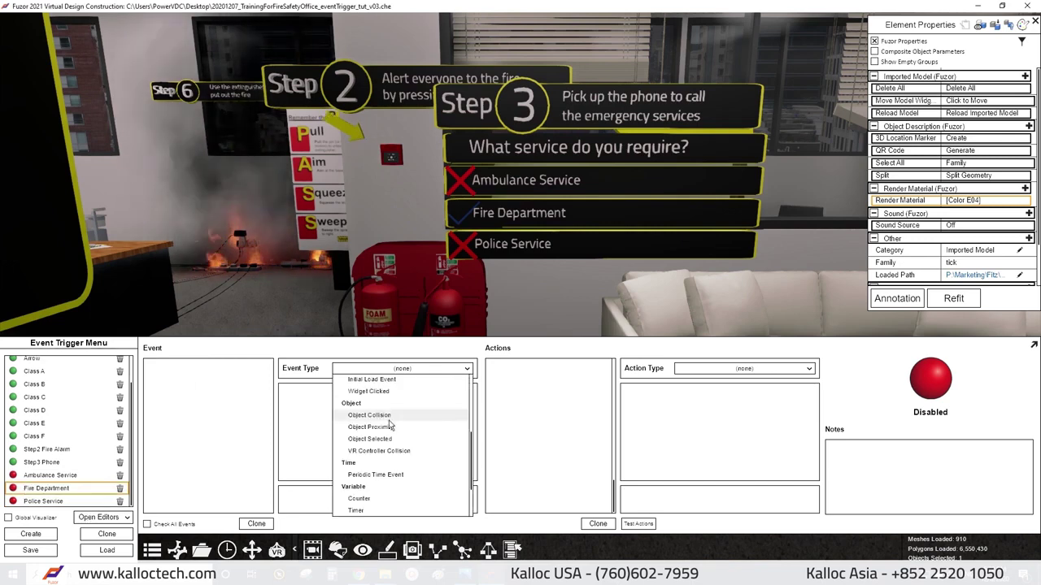
{"action": "left_click", "coordinate": [366, 409]}
{"action": "left_click", "coordinate": [452, 395]}
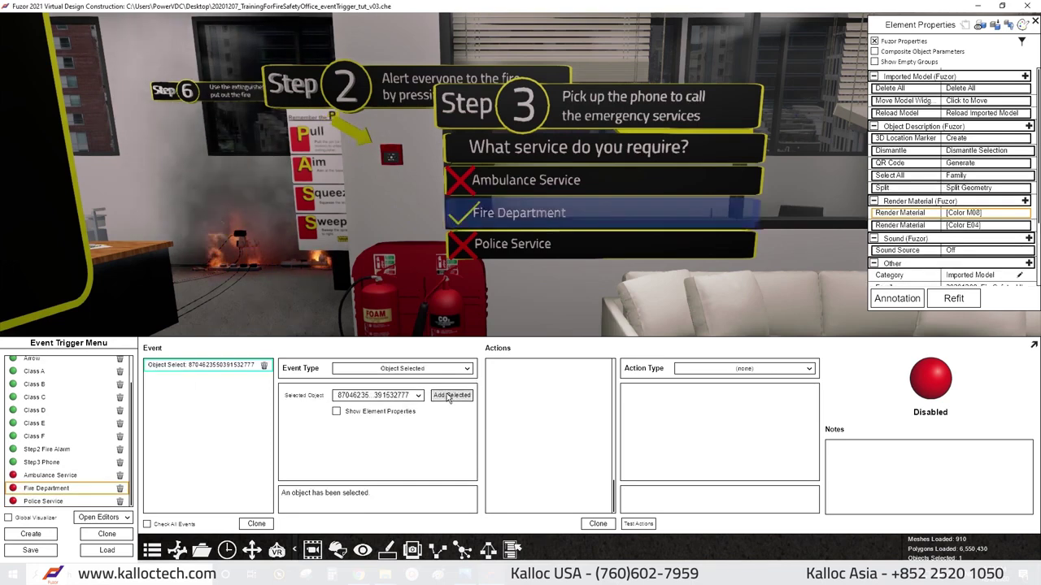
{"action": "left_click", "coordinate": [500, 216]}
{"action": "left_click", "coordinate": [452, 395]}
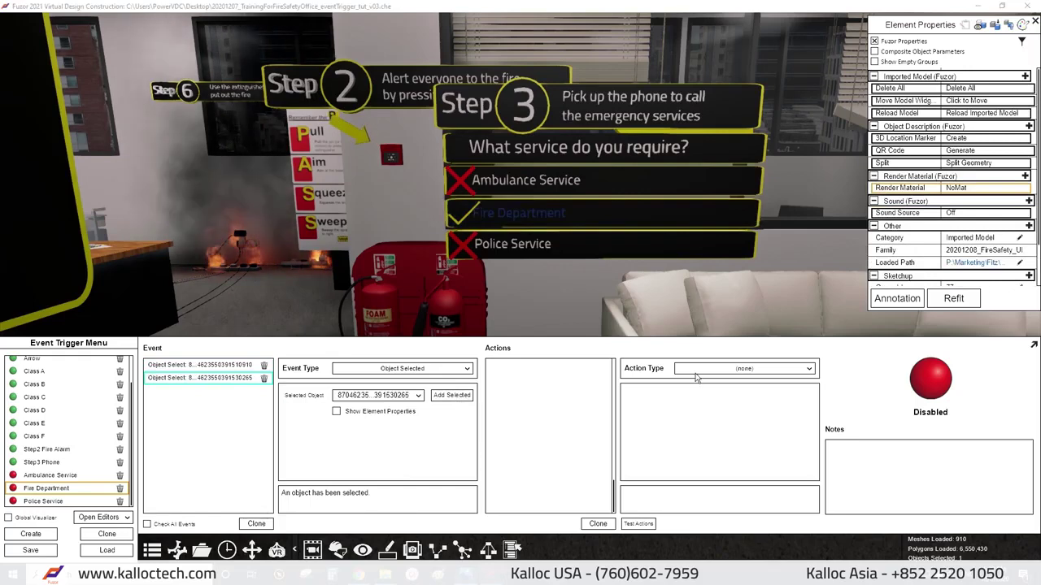
Add visibility, play-sound, 1 s delay and second play-sound actions for the Fire Department panel.
{"action": "scroll", "coordinate": [704, 423], "scroll_direction": "down", "scroll_amount": 5}
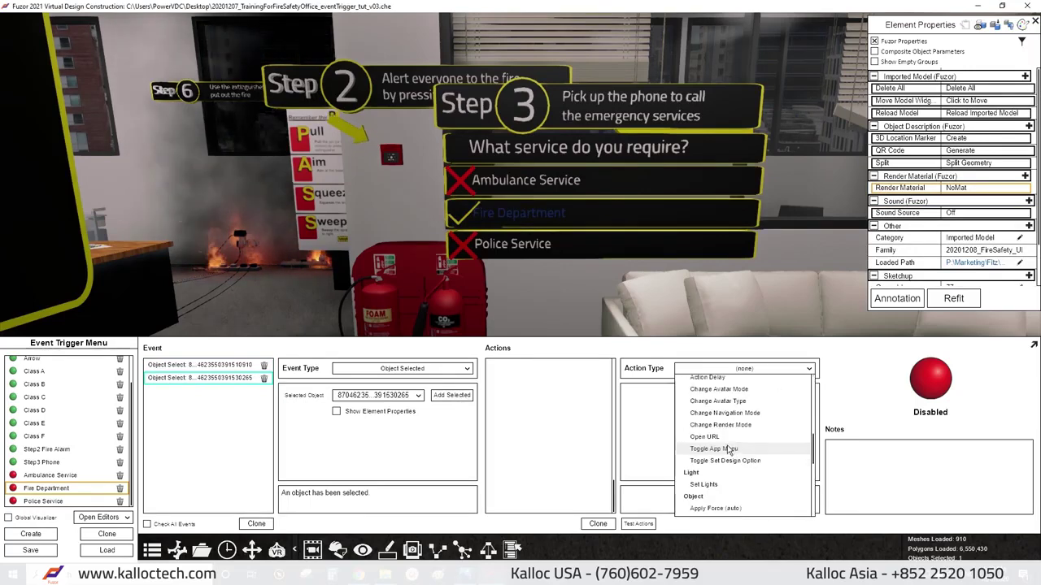
{"action": "left_click", "coordinate": [716, 455]}
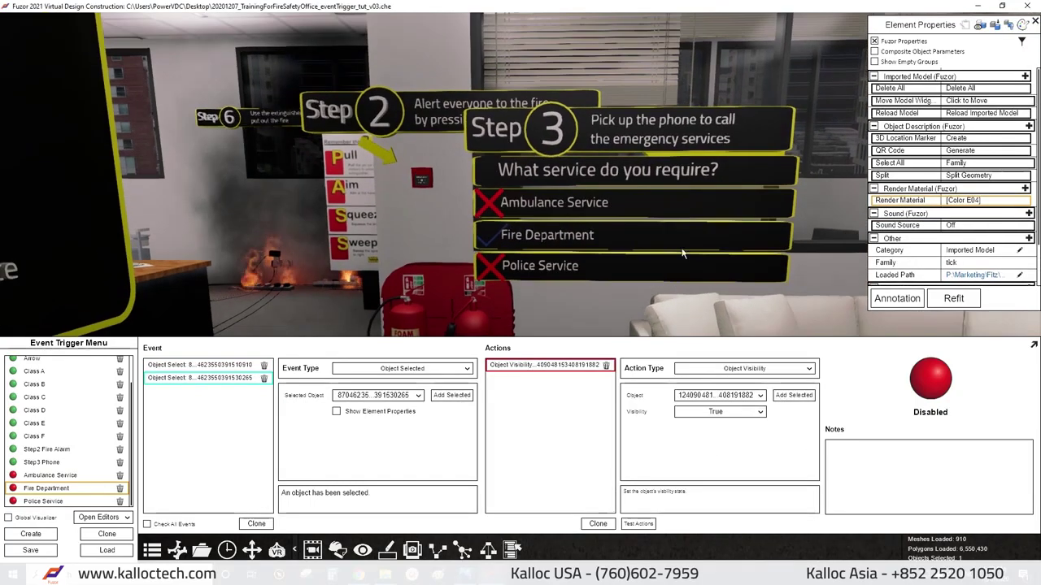
{"action": "left_click", "coordinate": [756, 369]}
{"action": "left_click", "coordinate": [715, 428]}
{"action": "left_click", "coordinate": [744, 368]}
{"action": "scroll", "coordinate": [732, 439], "scroll_direction": "down", "scroll_amount": 5}
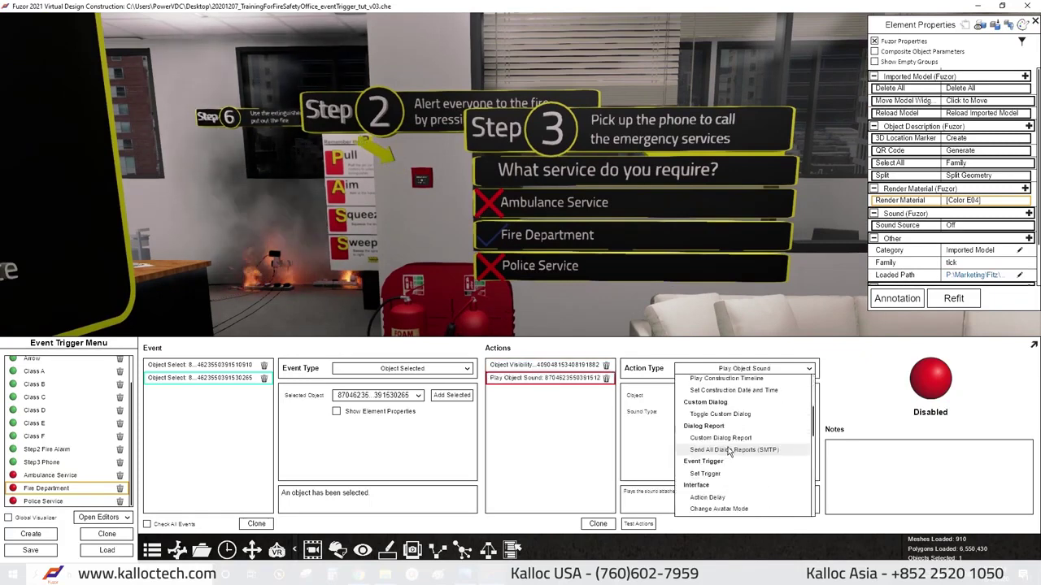
{"action": "left_click", "coordinate": [716, 446]}
{"action": "left_click", "coordinate": [744, 369]}
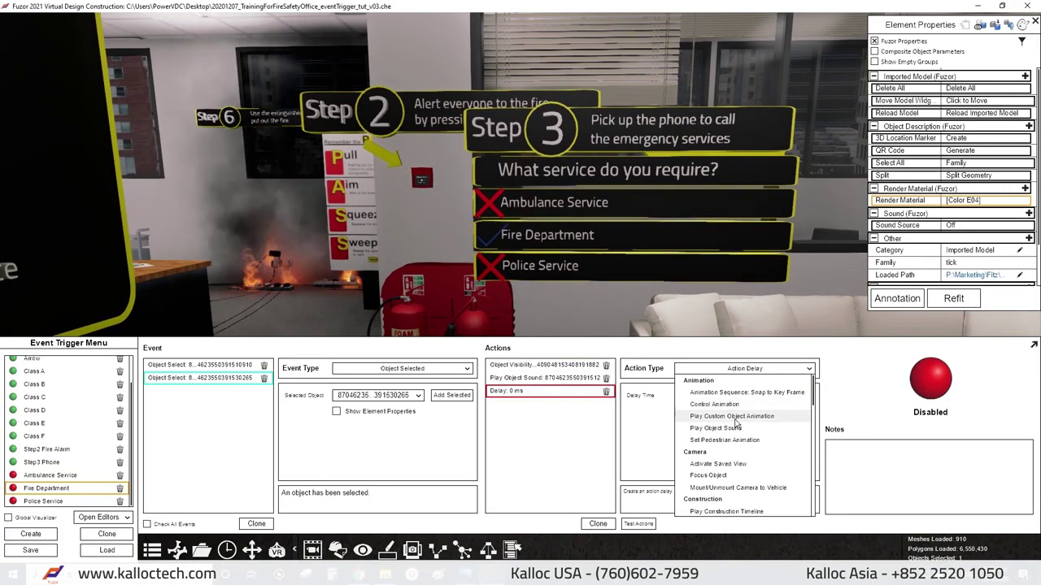
{"action": "left_click", "coordinate": [715, 428]}
{"action": "left_click", "coordinate": [679, 245]}
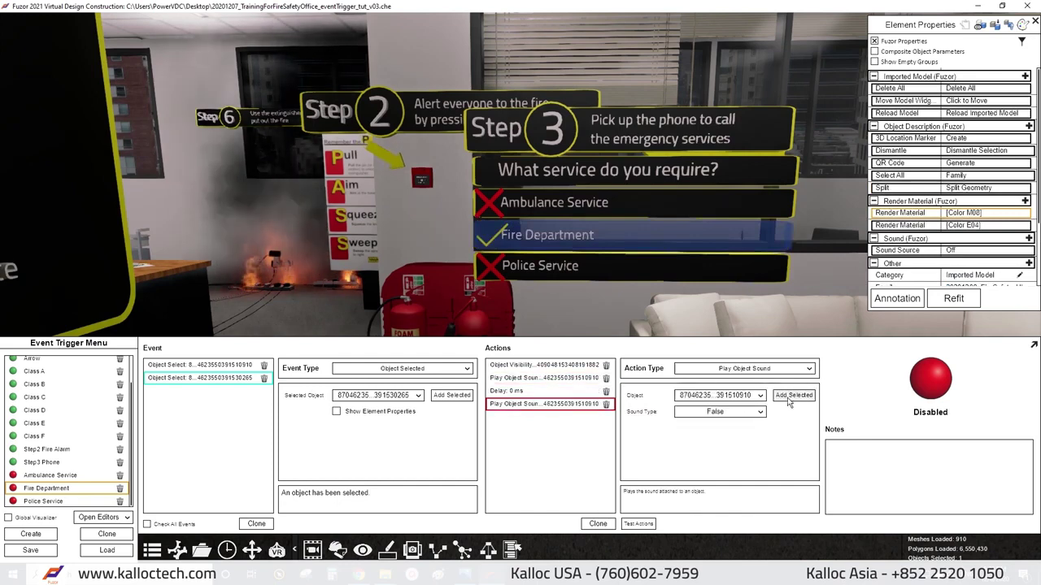
{"action": "left_click", "coordinate": [597, 455]}
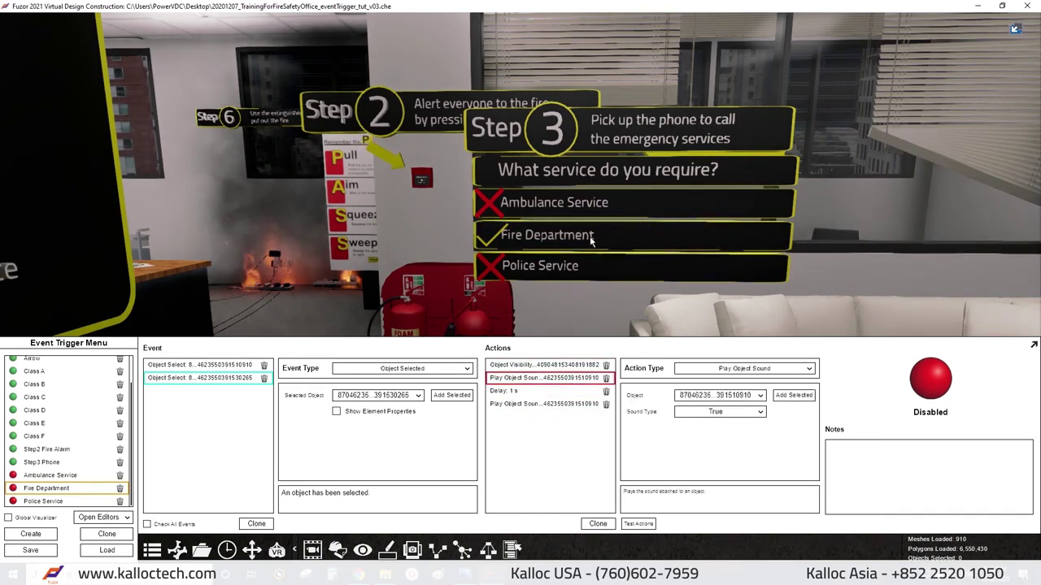
Add Select Object actions that deselect the Fire Department panel, moved to the top of the list.
{"action": "left_click", "coordinate": [519, 404]}
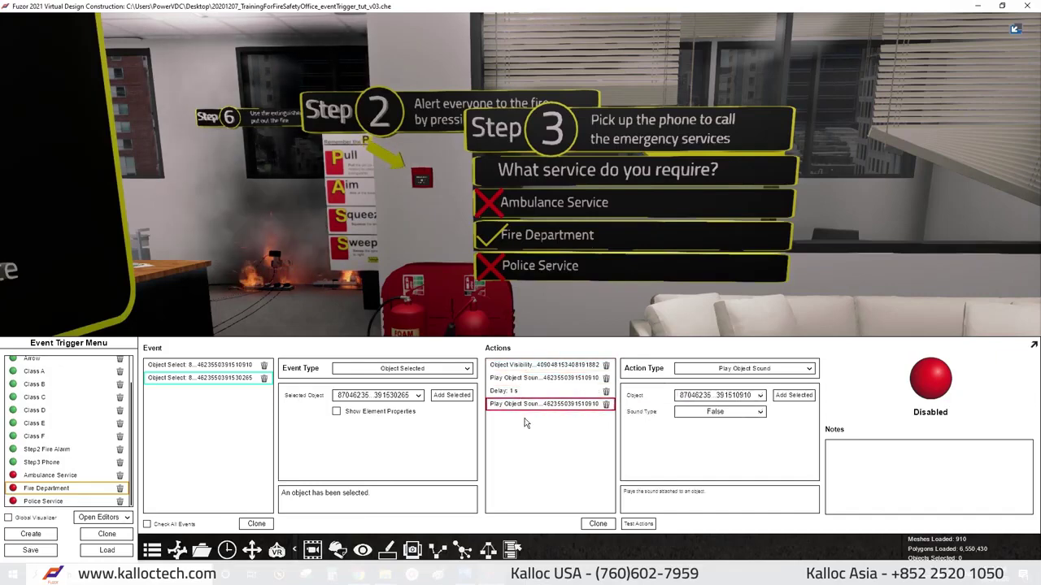
{"action": "left_click", "coordinate": [679, 368]}
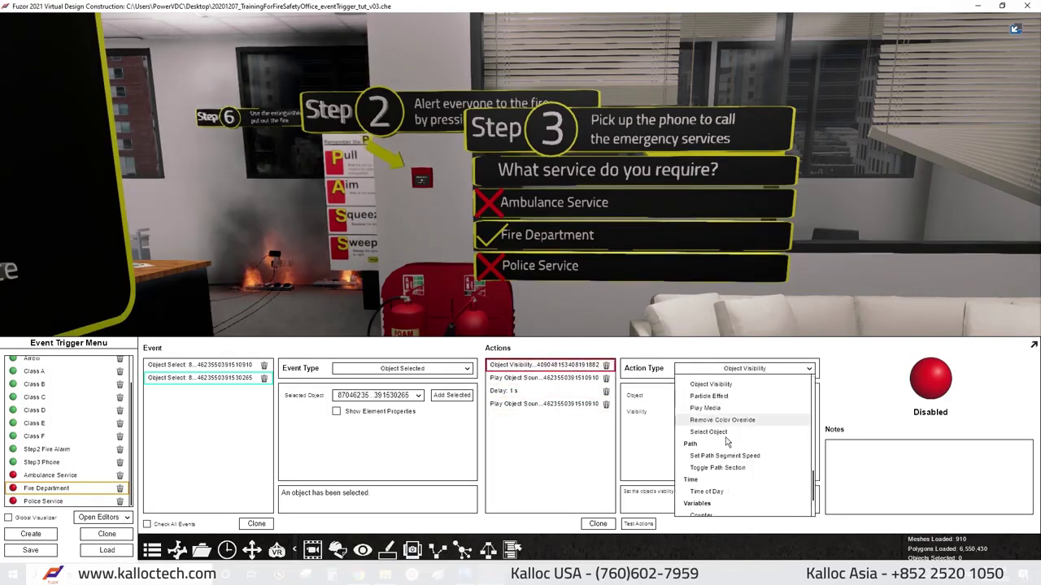
{"action": "scroll", "coordinate": [727, 442], "scroll_direction": "down", "scroll_amount": 2}
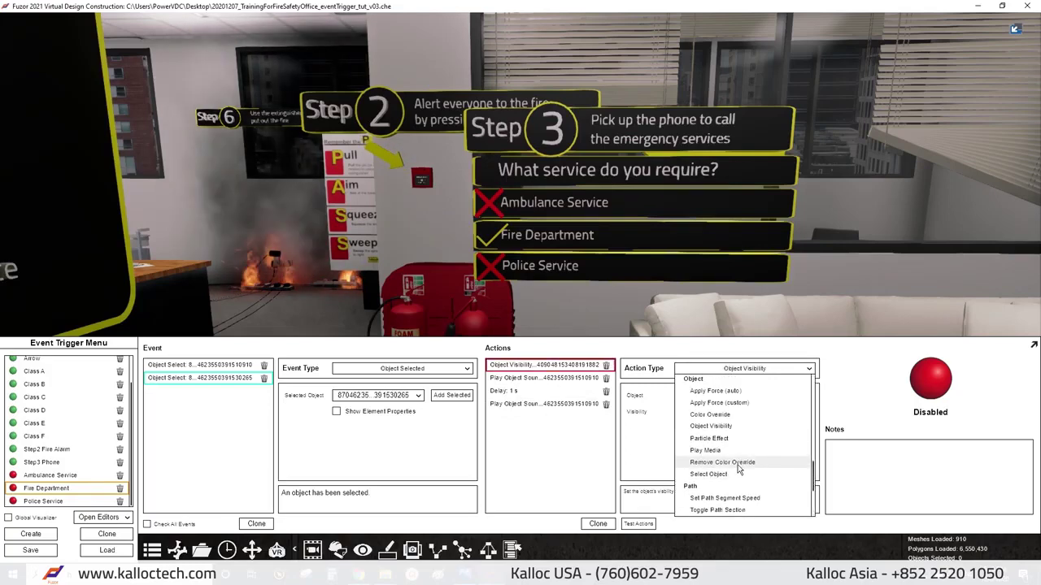
{"action": "left_click", "coordinate": [708, 487]}
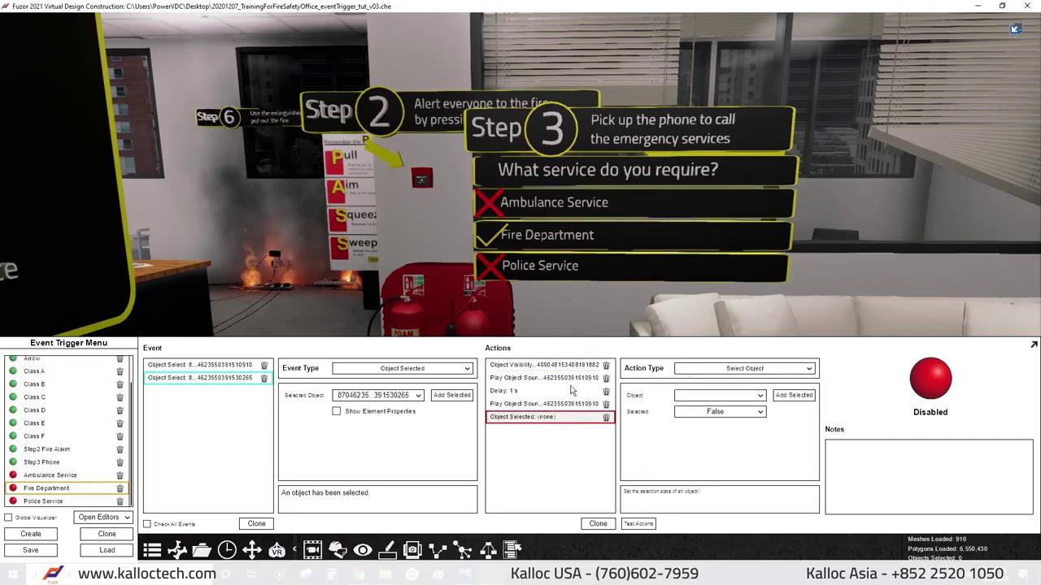
{"action": "left_click_drag", "start_coordinate": [536, 416], "coordinate": [569, 363]}
{"action": "left_click", "coordinate": [628, 240]}
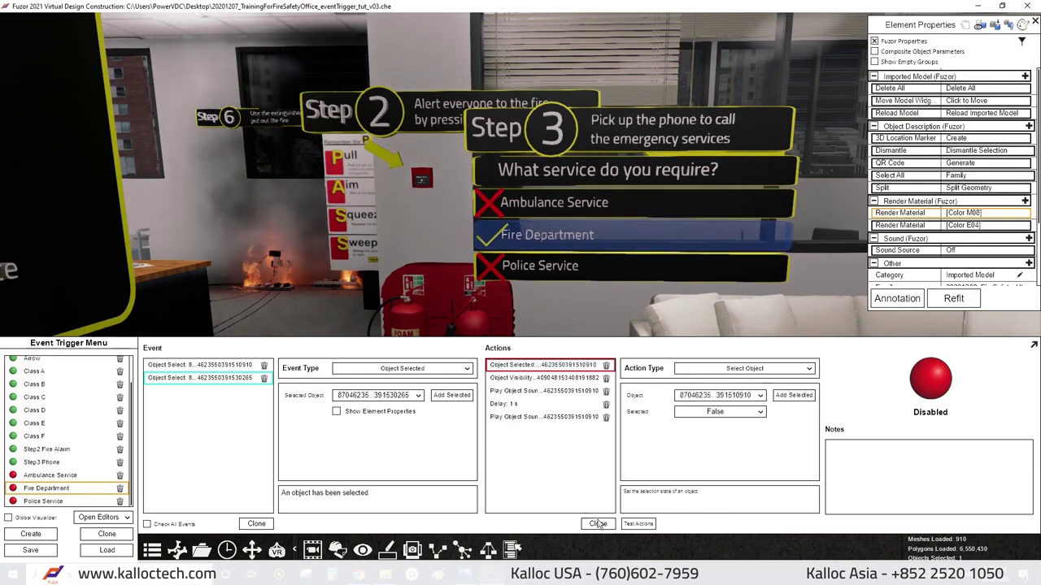
{"action": "left_click_drag", "start_coordinate": [554, 432], "coordinate": [553, 379]}
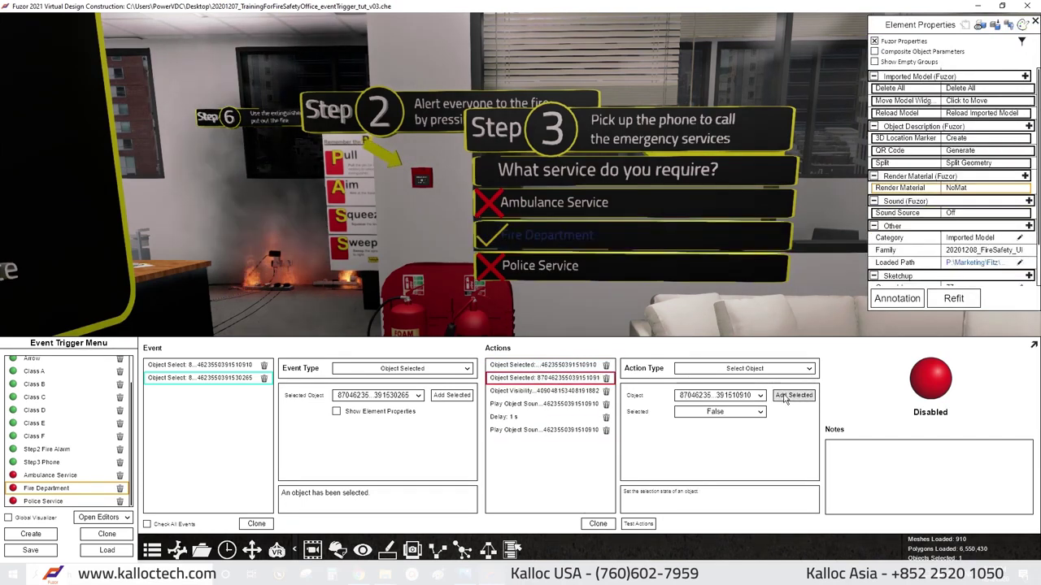
{"action": "left_click", "coordinate": [70, 478]}
{"action": "left_click", "coordinate": [70, 489]}
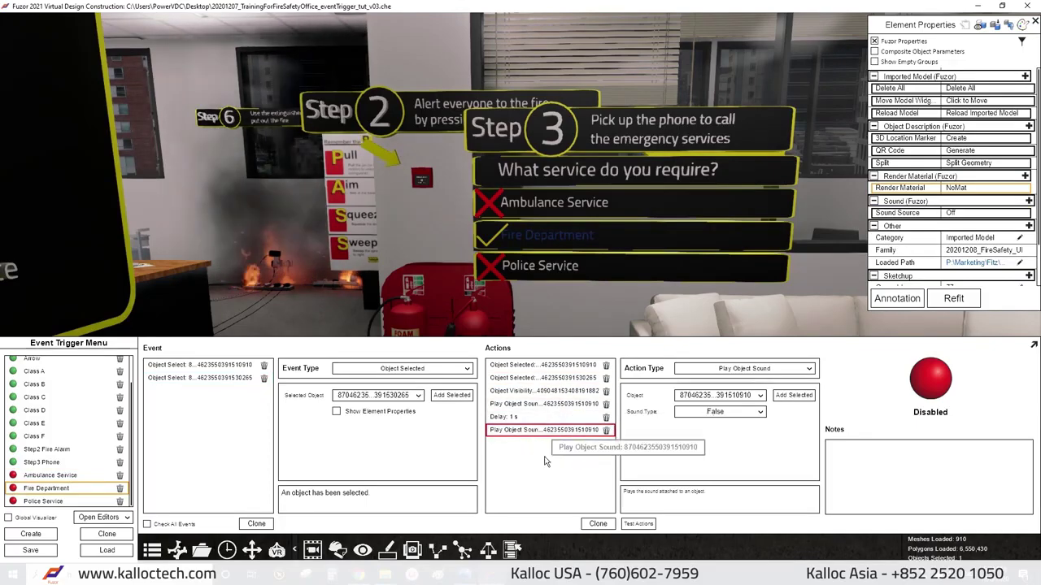
{"action": "left_click_drag", "start_coordinate": [530, 314], "coordinate": [657, 293]}
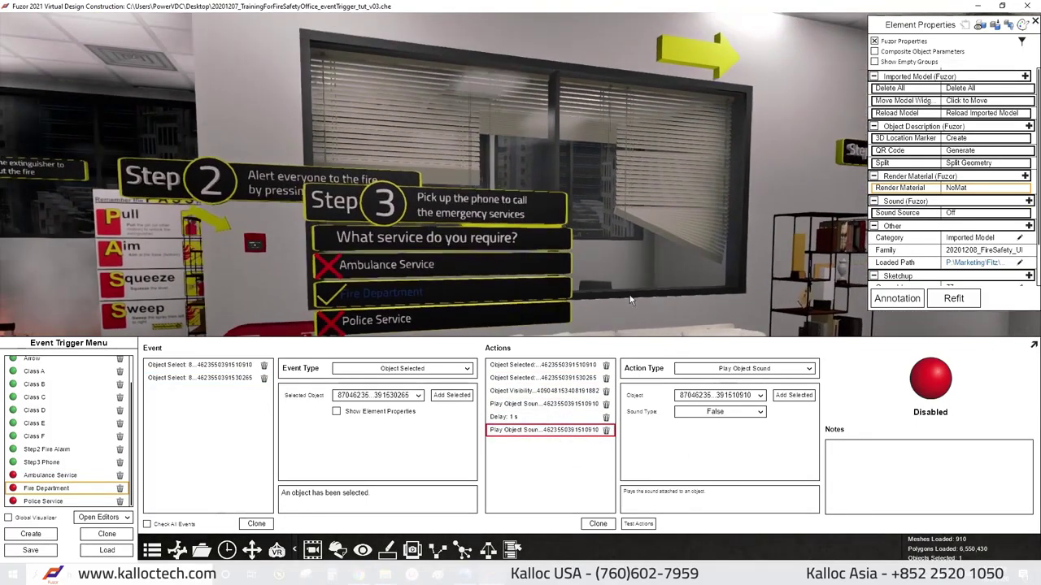
Add a visibility action named 'Step4 Arrow' and move the Step4 action above the delay and sounds.
{"action": "left_click", "coordinate": [546, 403]}
{"action": "left_click", "coordinate": [598, 523]}
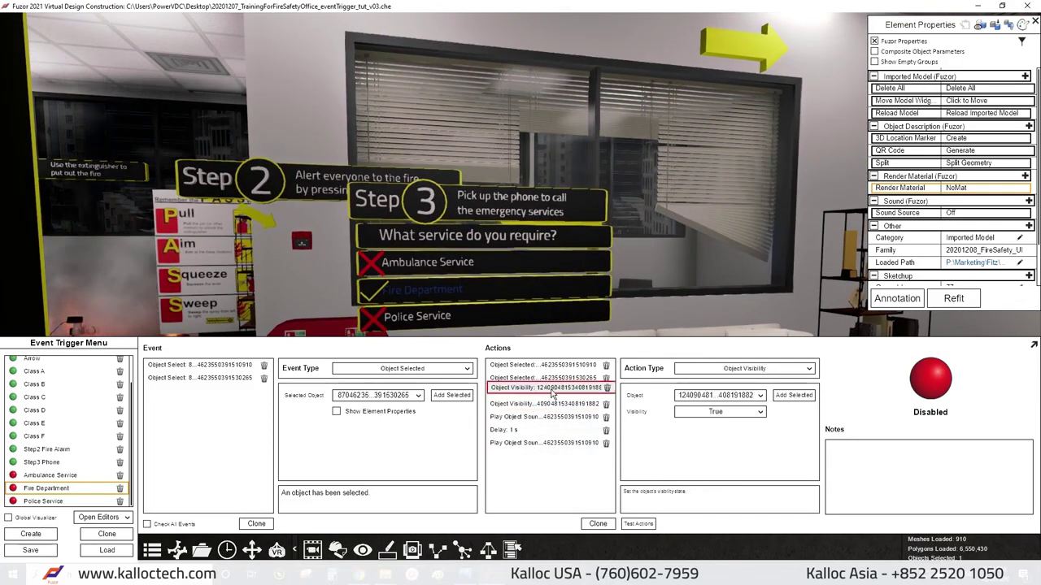
{"action": "double_click", "coordinate": [546, 417]}
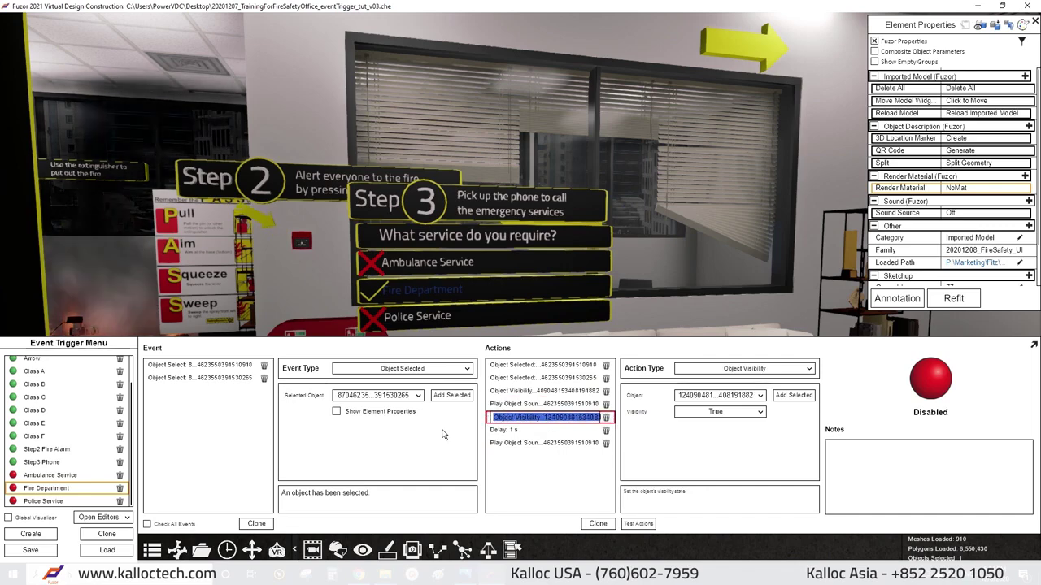
{"action": "type", "text": "Step4 Arrow"}
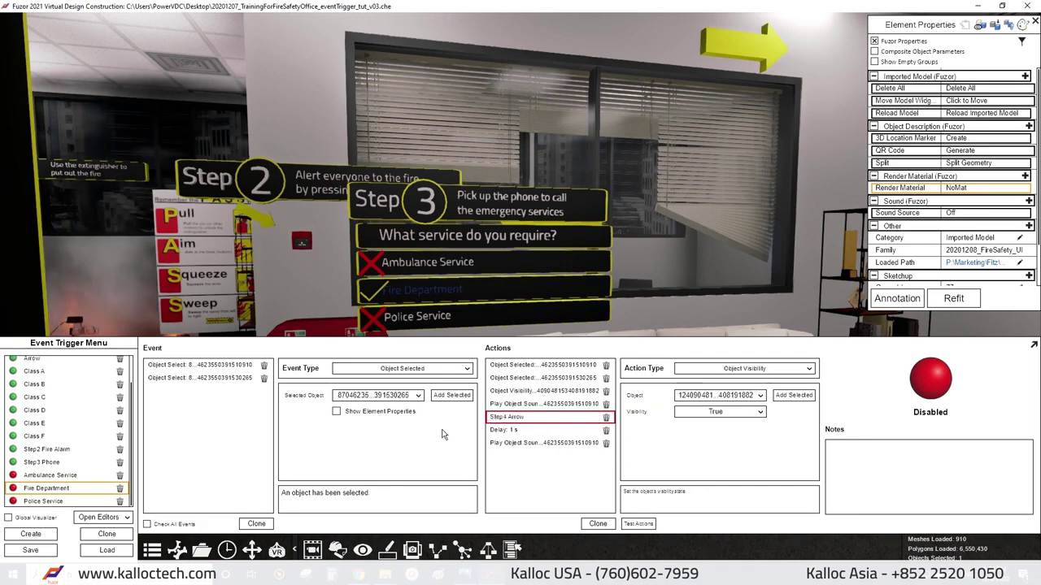
{"action": "key", "text": "Return"}
{"action": "type", "text": "Step4"}
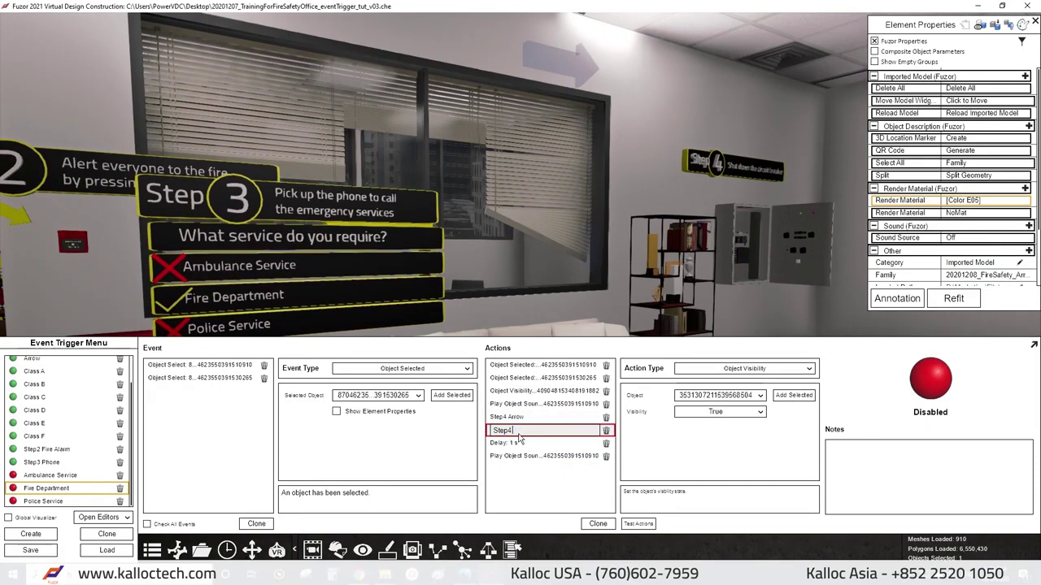
{"action": "left_click", "coordinate": [517, 430]}
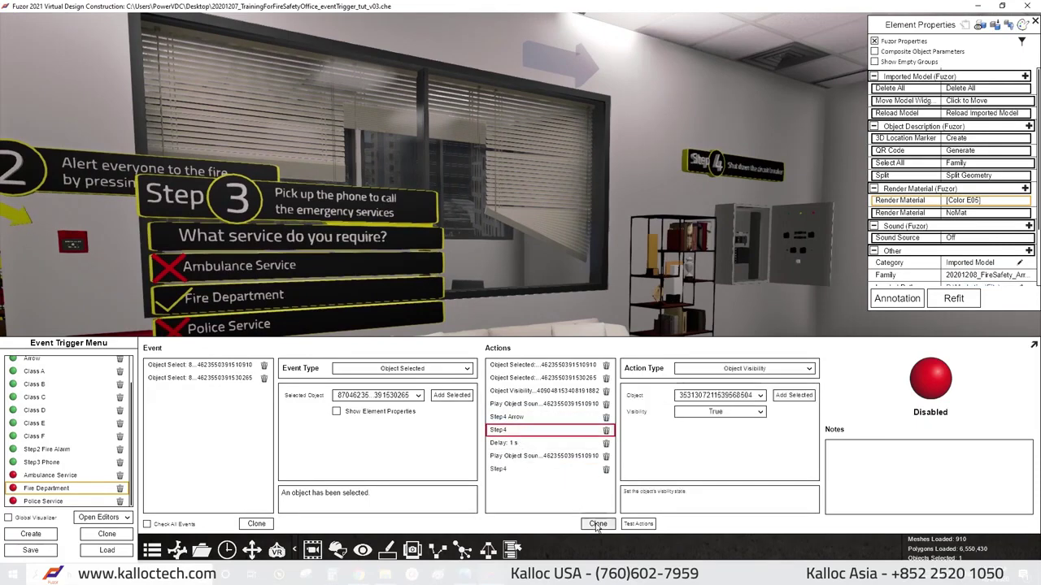
{"action": "left_click_drag", "start_coordinate": [512, 483], "coordinate": [512, 470]}
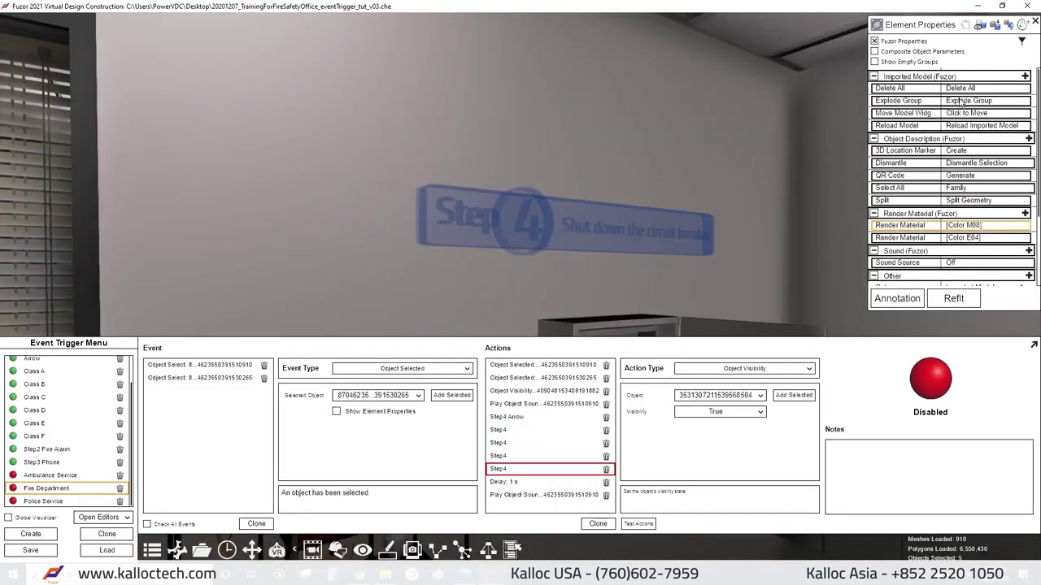
Clone the last Step4 visibility action and bring up the Sequence Animation editor.
{"action": "left_click", "coordinate": [962, 101]}
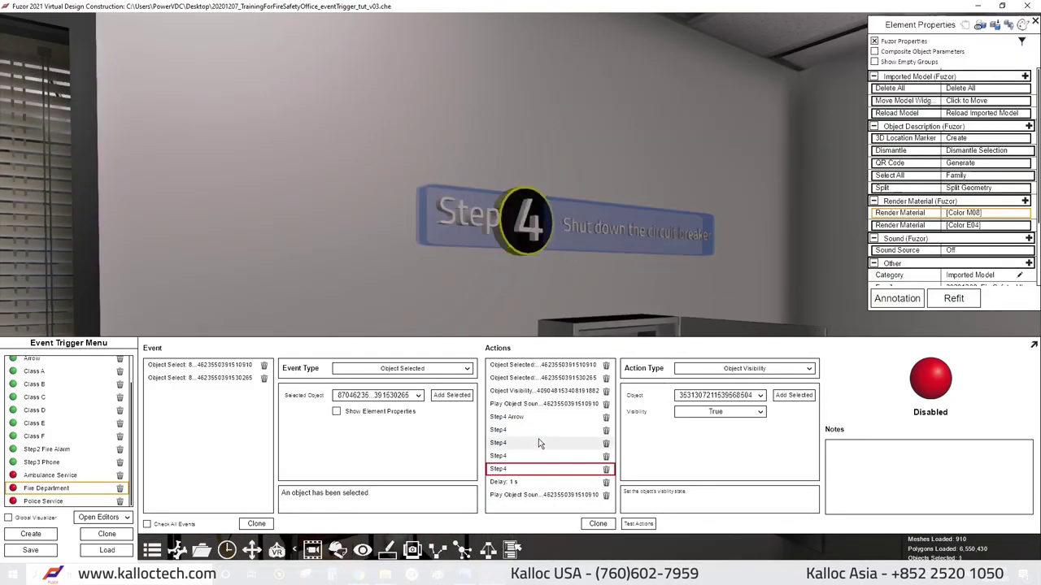
{"action": "key", "text": "Down"}
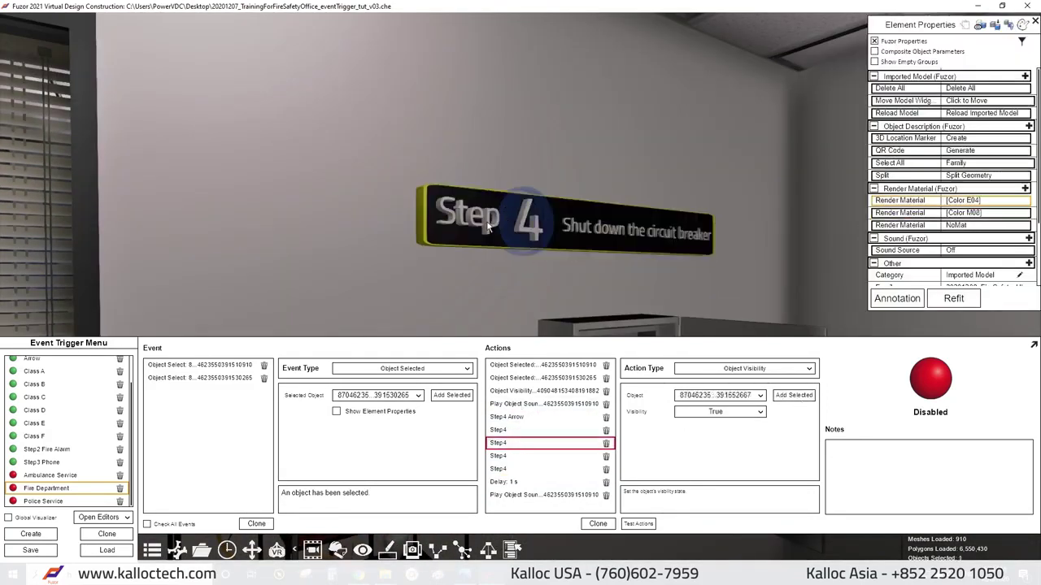
{"action": "key", "text": "Down"}
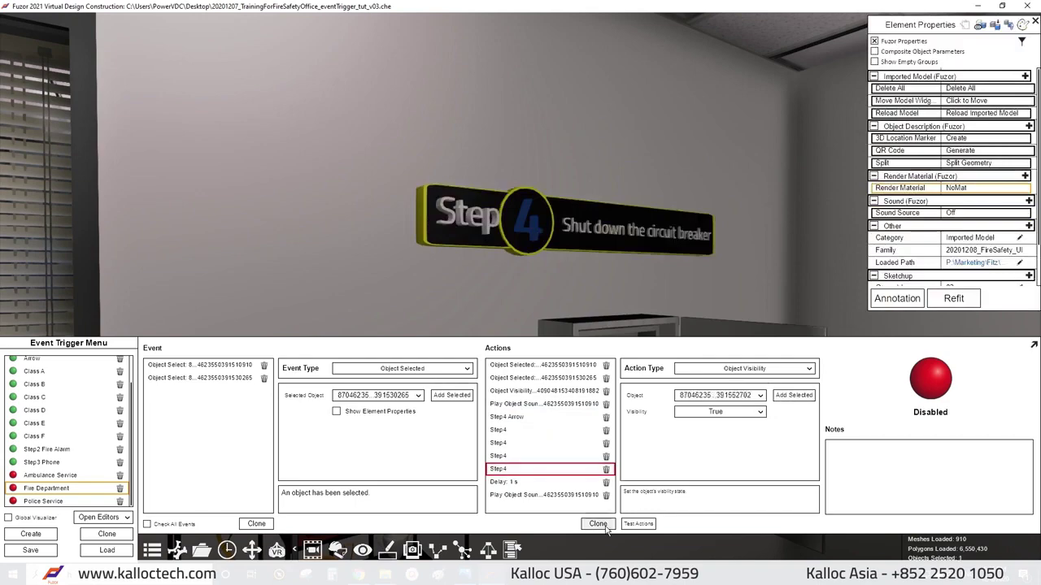
{"action": "left_click", "coordinate": [602, 525]}
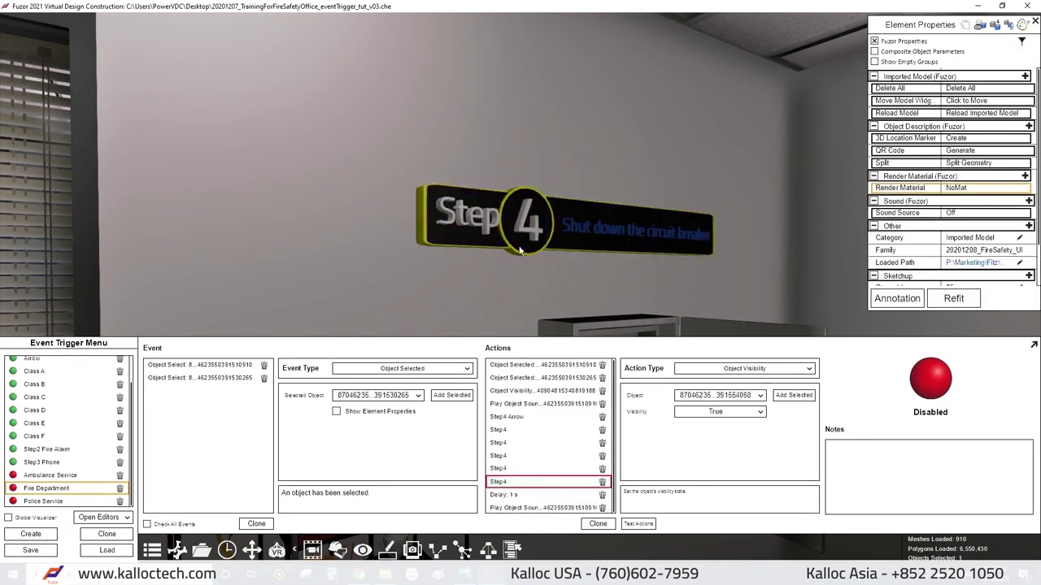
{"action": "left_click_drag", "start_coordinate": [521, 251], "coordinate": [498, 341]}
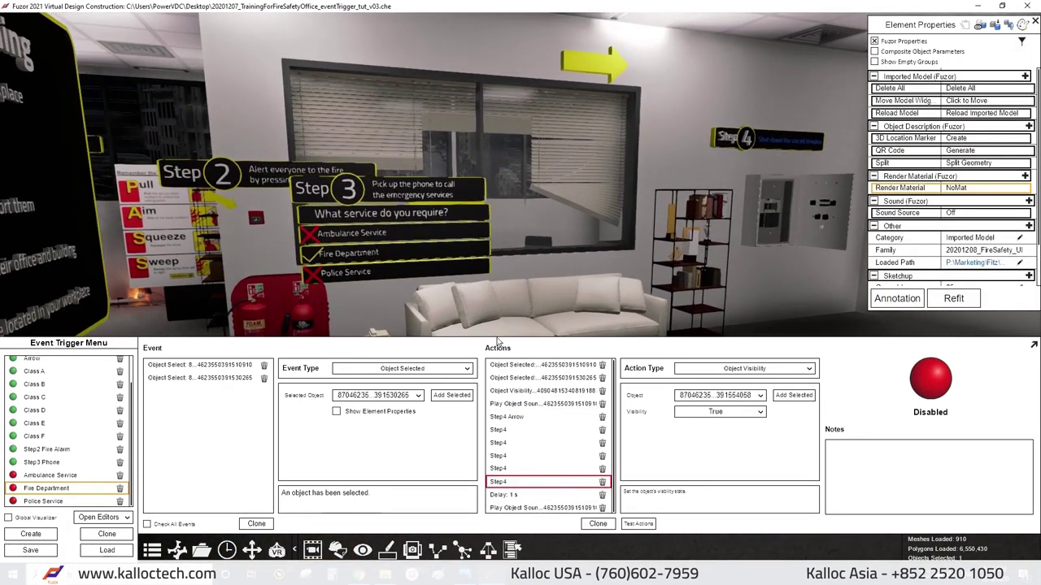
{"action": "left_click", "coordinate": [505, 417]}
{"action": "left_click", "coordinate": [692, 375]}
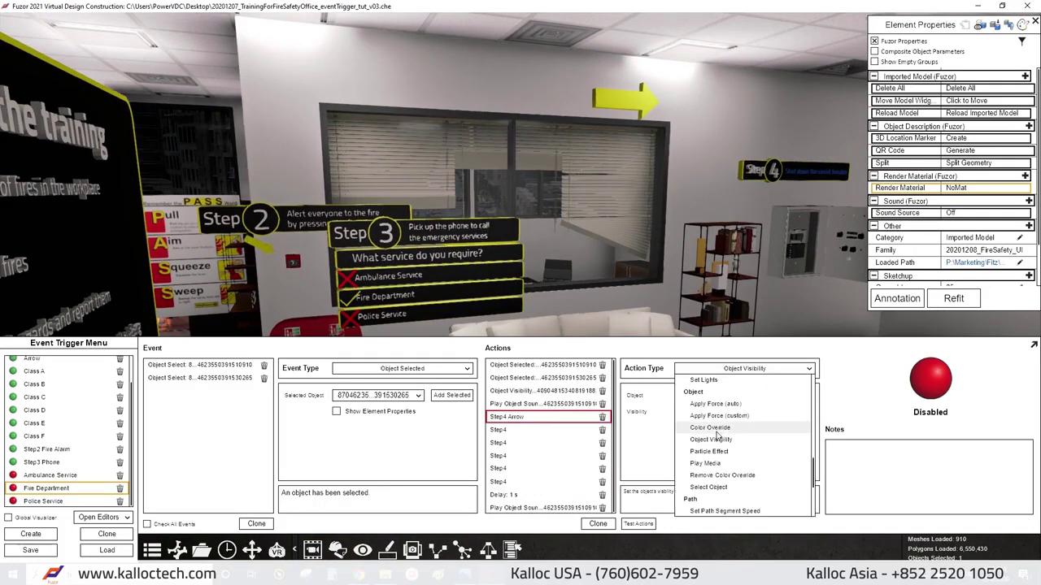
{"action": "scroll", "coordinate": [715, 439], "scroll_direction": "up", "scroll_amount": 3}
{"action": "left_click", "coordinate": [715, 423]}
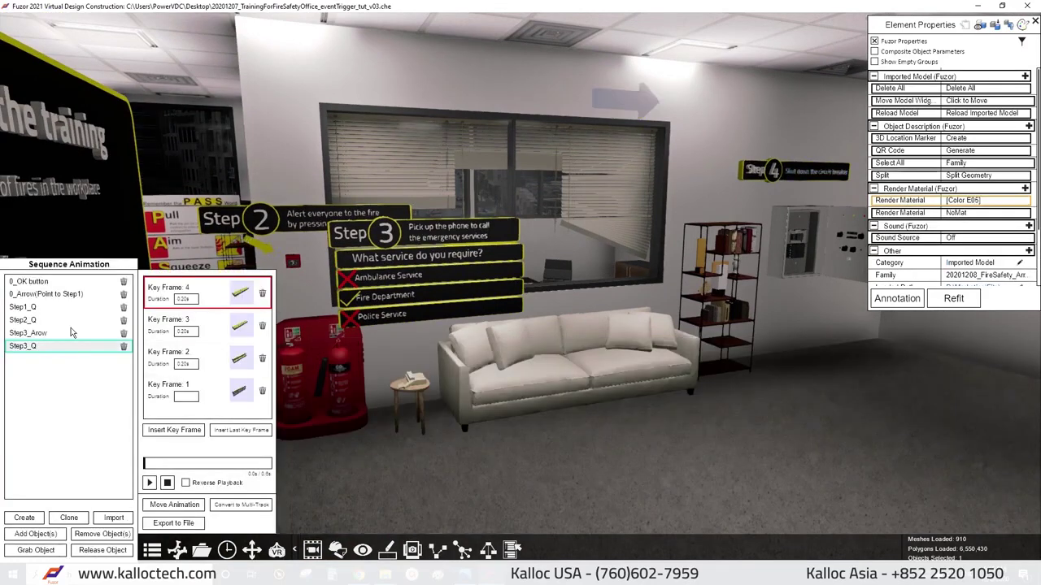
Build a two-key-frame Step4_Arrow animation sliding the yellow arrow, then preview it.
{"action": "left_click", "coordinate": [23, 518]}
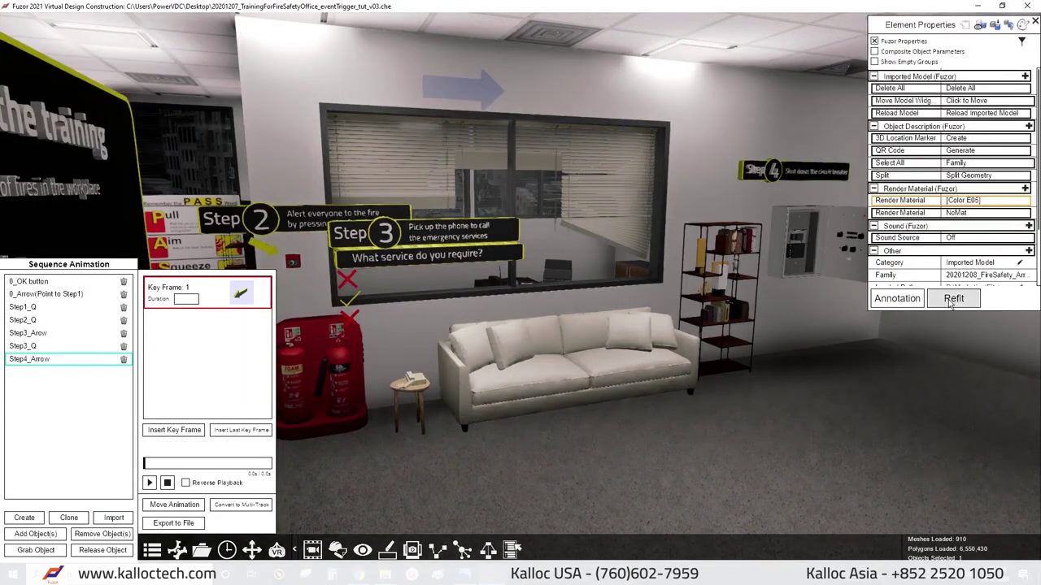
{"action": "left_click", "coordinate": [953, 298]}
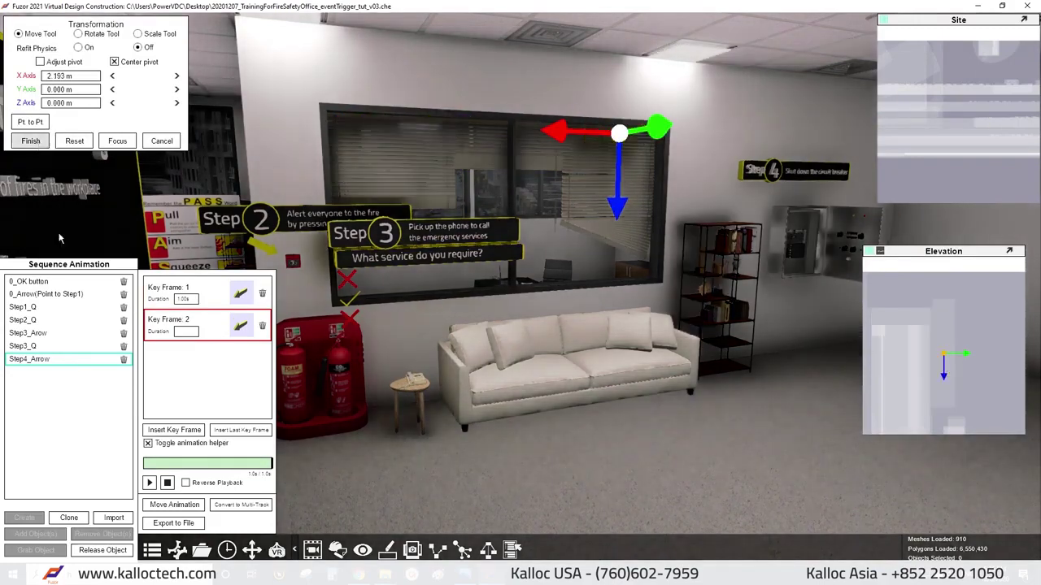
{"action": "left_click", "coordinate": [150, 483]}
{"action": "left_click", "coordinate": [150, 483]}
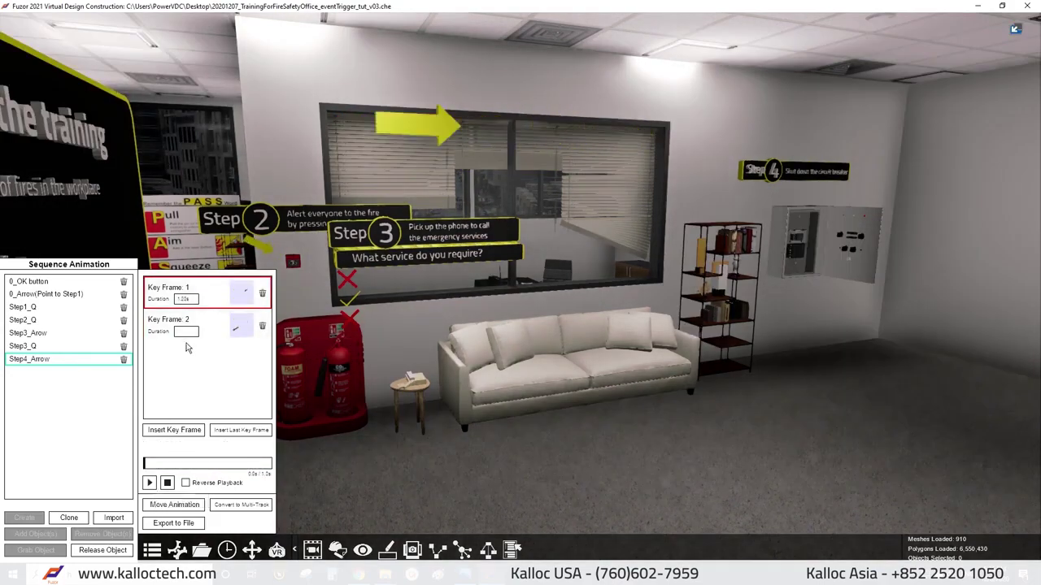
{"action": "left_click", "coordinate": [151, 483]}
Change the Step4 Arrow action to Control Animation, playing Step4_Arrow on the yellow arrow with Loop True.
{"action": "left_click", "coordinate": [462, 552]}
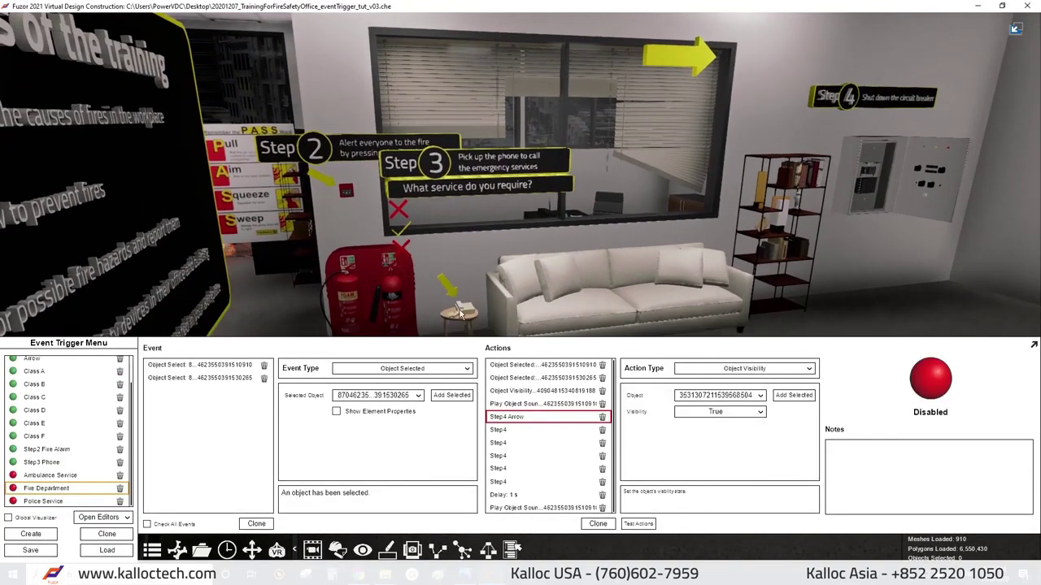
{"action": "left_click", "coordinate": [460, 314]}
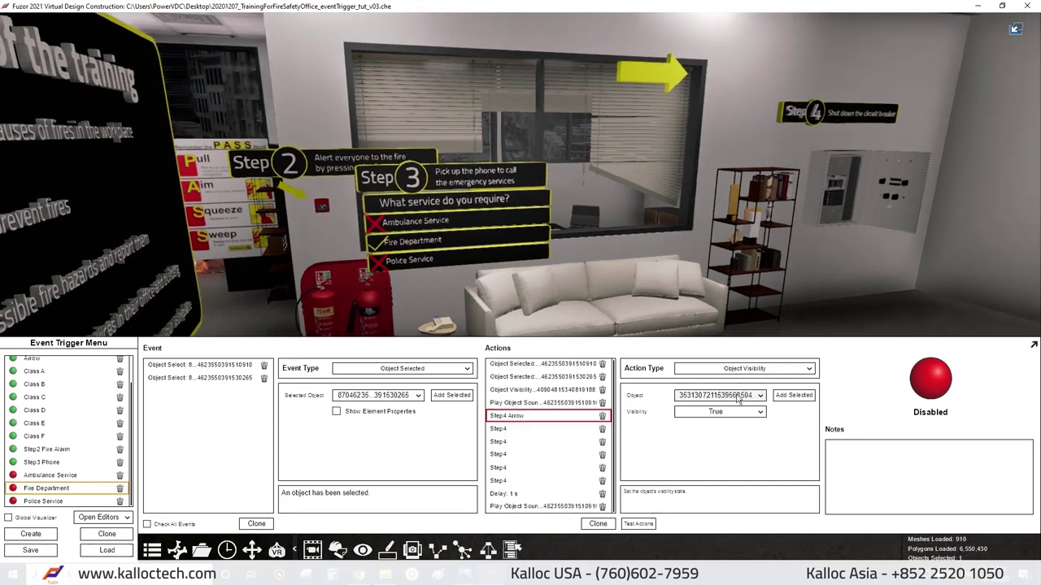
{"action": "left_click", "coordinate": [744, 369]}
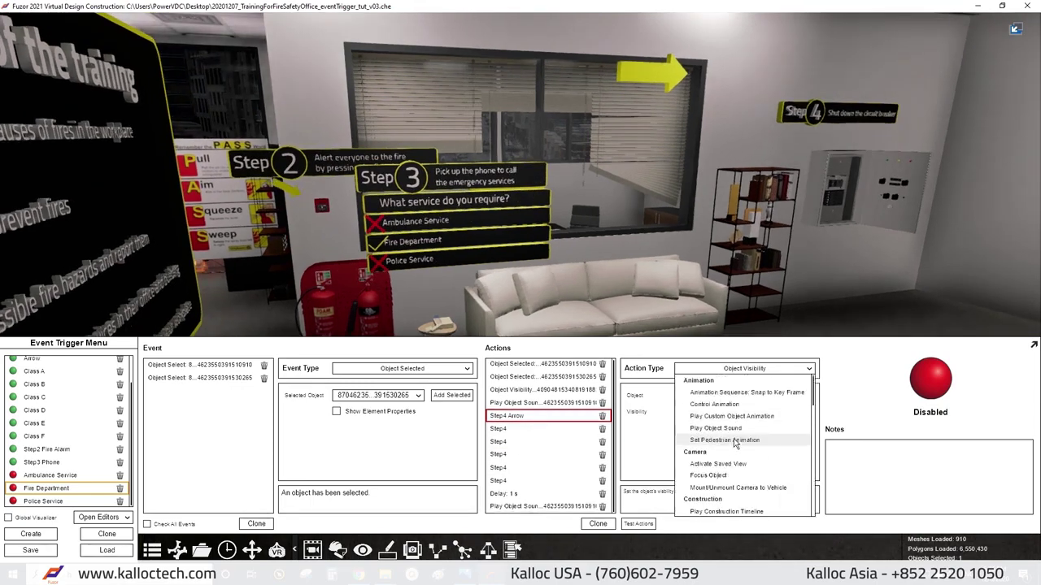
{"action": "left_click", "coordinate": [714, 404]}
{"action": "left_click_drag", "start_coordinate": [536, 417], "coordinate": [539, 424]}
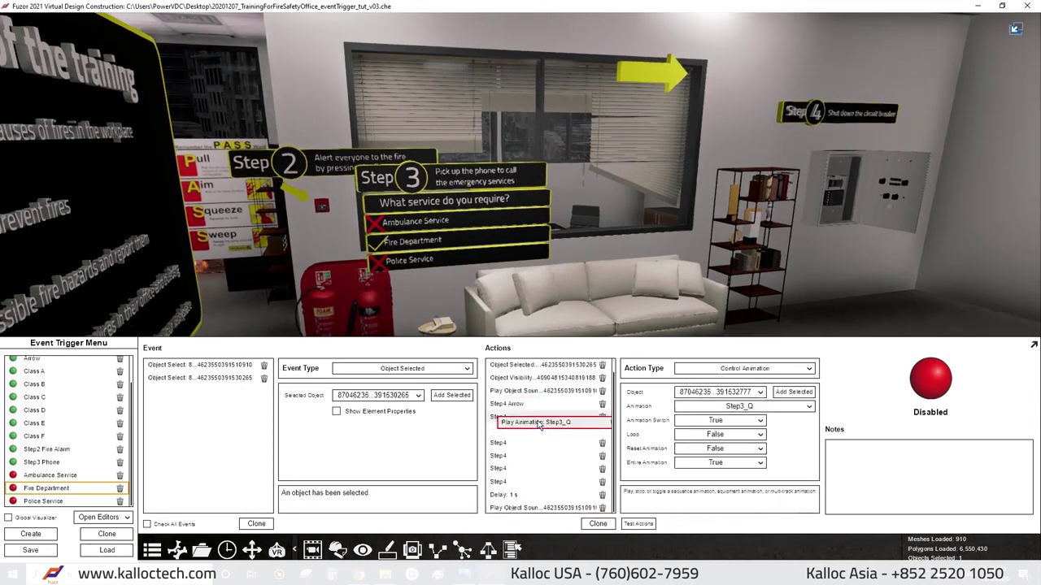
{"action": "left_click", "coordinate": [641, 80]}
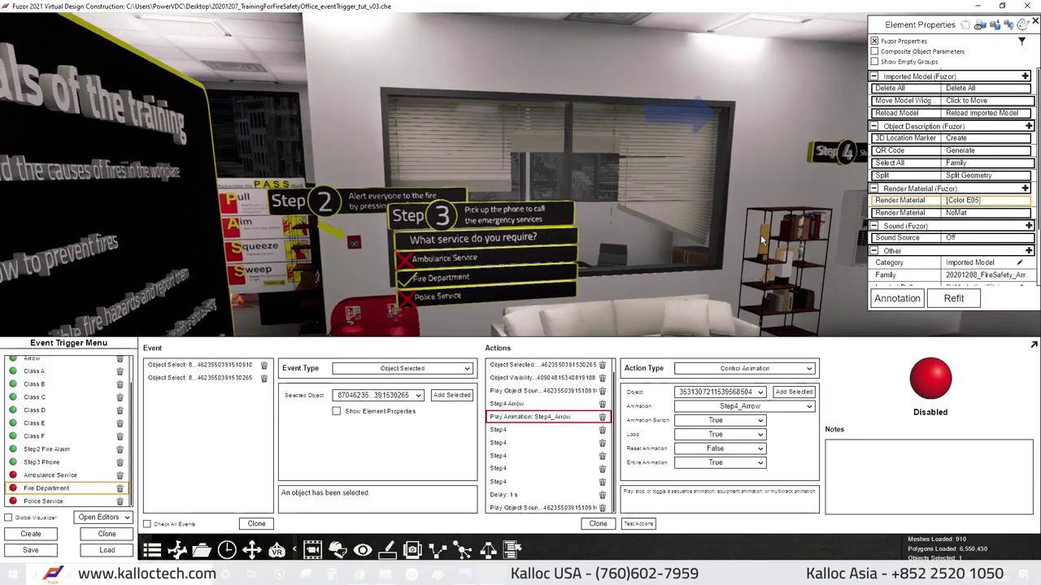
{"action": "key", "text": "Escape"}
{"action": "scroll", "coordinate": [552, 419], "scroll_direction": "down", "scroll_amount": 1}
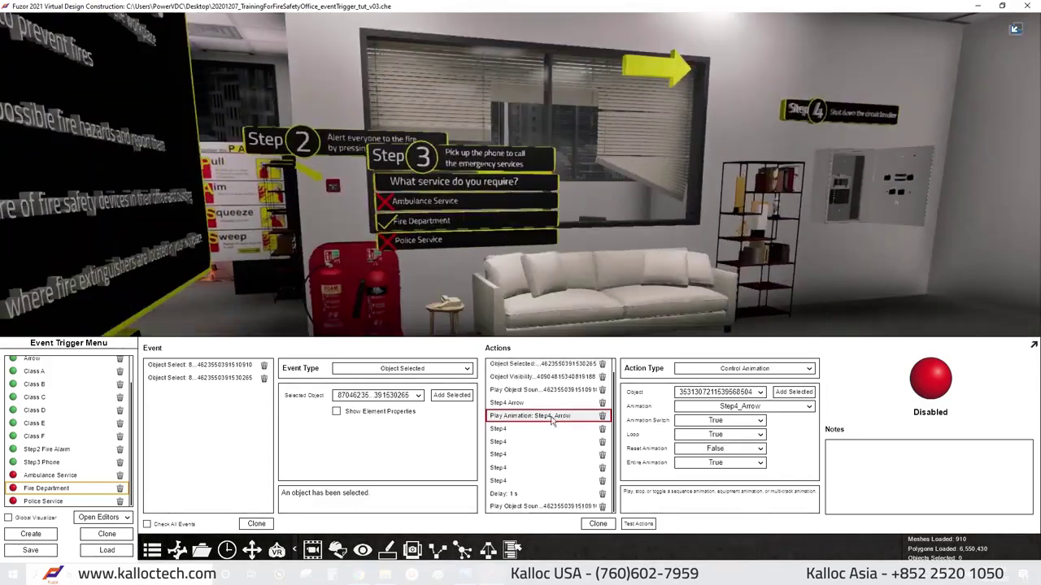
{"action": "scroll", "coordinate": [72, 447], "scroll_direction": "up", "scroll_amount": 2}
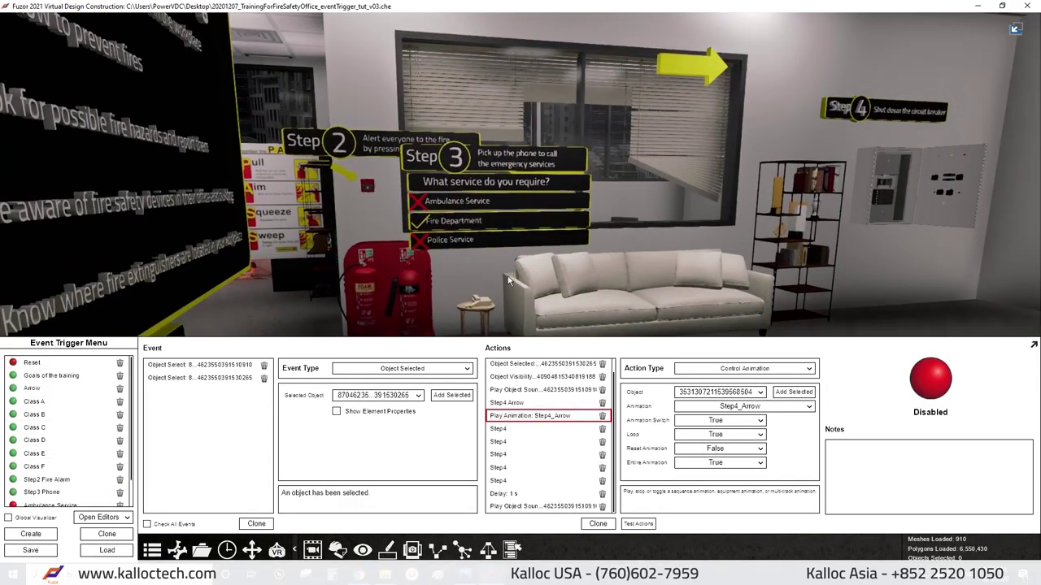
In the Reset event, rename the last action to 'Remove Step4 Arrow'.
{"action": "left_click", "coordinate": [638, 523]}
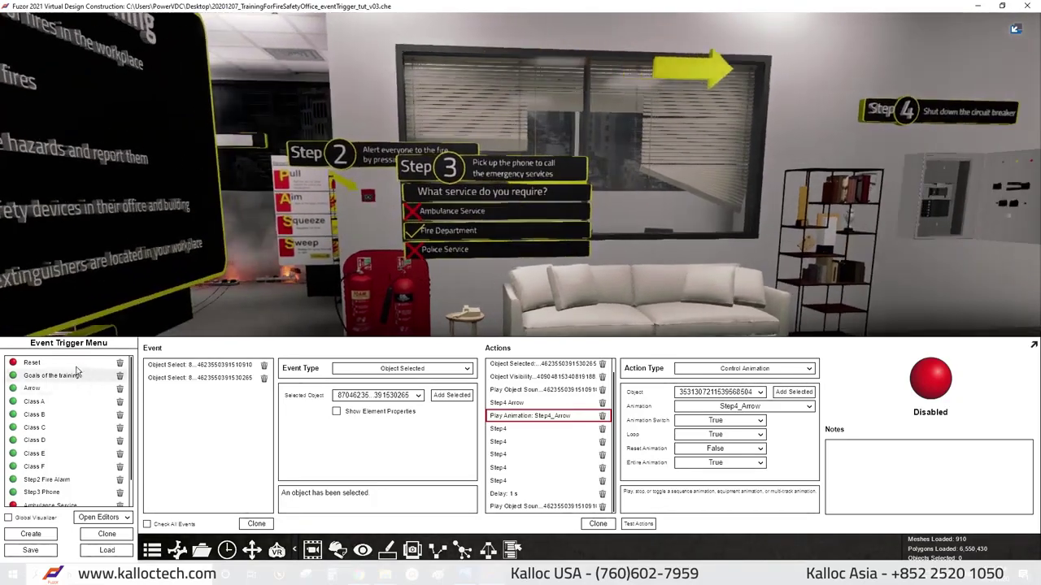
{"action": "scroll", "coordinate": [491, 442], "scroll_direction": "down", "scroll_amount": 5}
{"action": "double_click", "coordinate": [520, 507]}
{"action": "left_click_drag", "start_coordinate": [536, 507], "coordinate": [569, 507]}
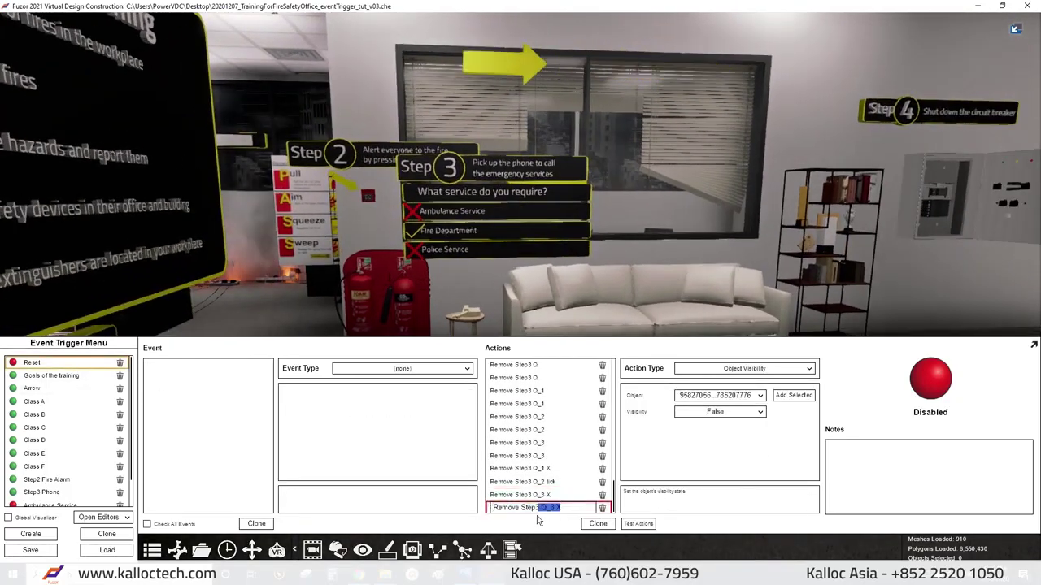
{"action": "type", "text": "4 Arrow"}
{"action": "key", "text": "Return"}
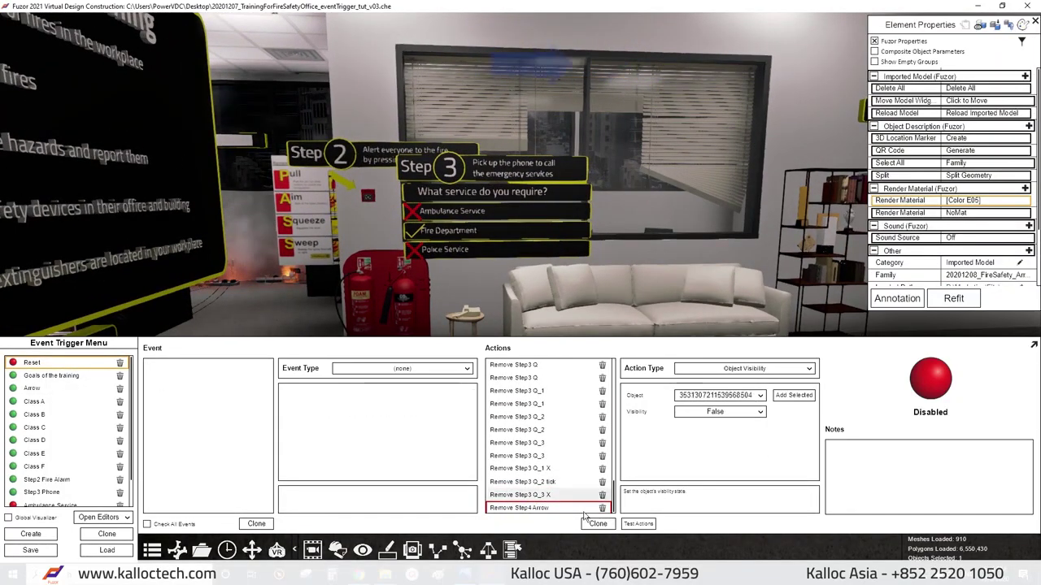
Rename the clone 'Remove Step4', delete the extra copy, and assign the Step 4 sign text to hide.
{"action": "double_click", "coordinate": [520, 494]}
{"action": "key", "text": "BackSpace"}
{"action": "key", "text": "BackSpace"}
{"action": "key", "text": "BackSpace"}
{"action": "key", "text": "Return"}
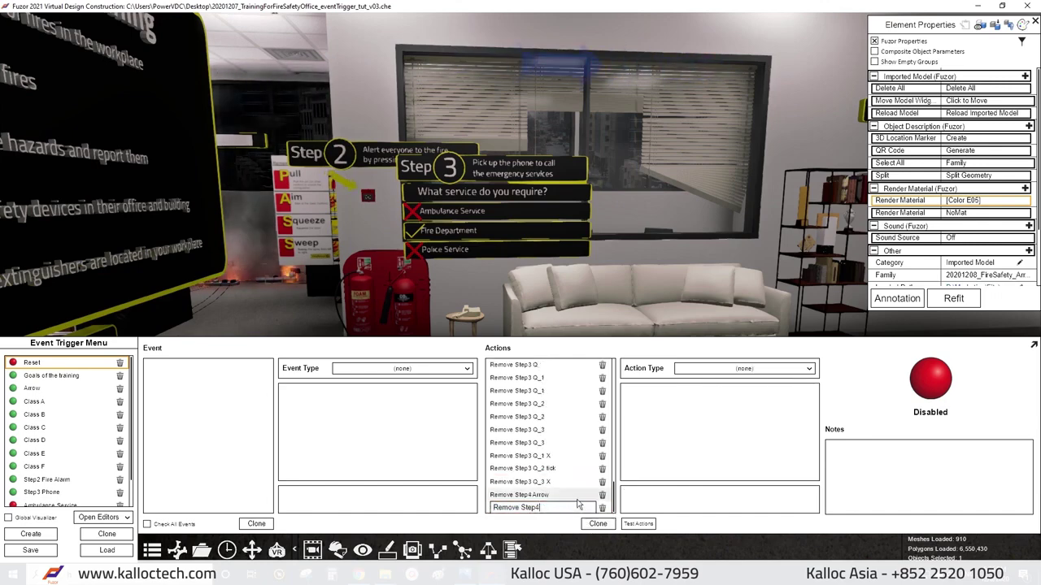
{"action": "left_click", "coordinate": [602, 506]}
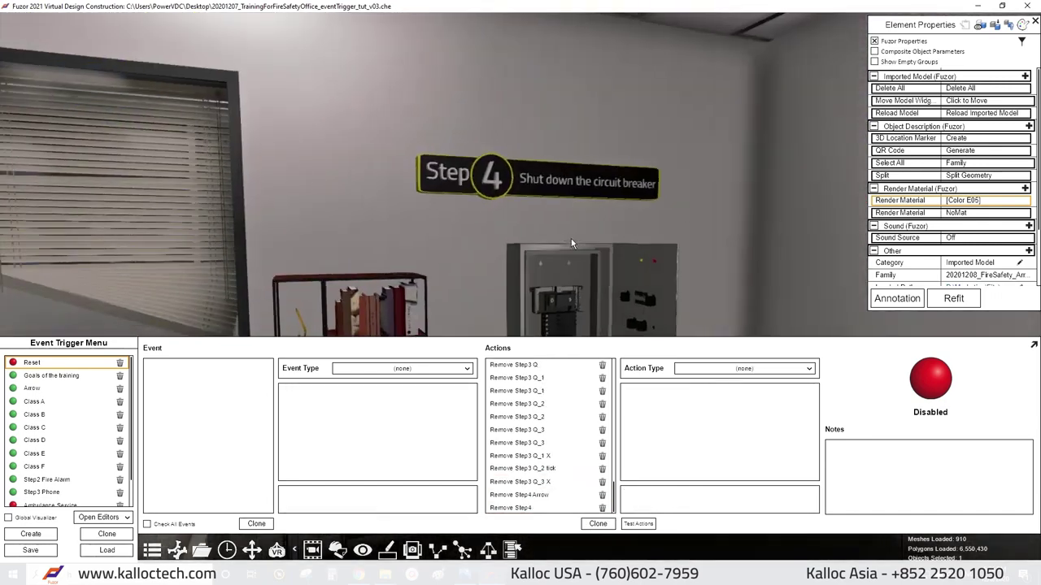
{"action": "left_click", "coordinate": [570, 507]}
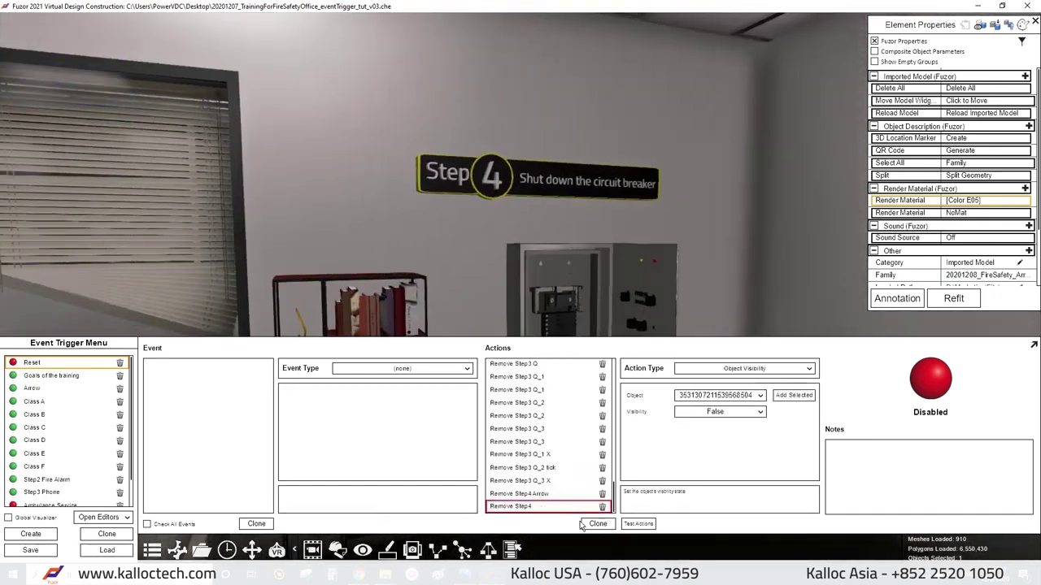
{"action": "left_click", "coordinate": [792, 395]}
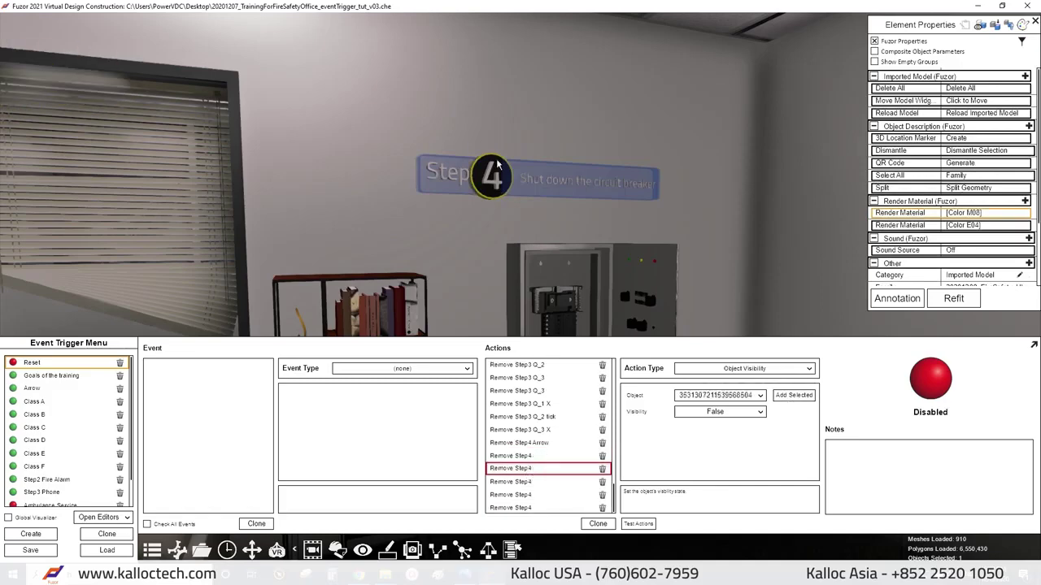
{"action": "left_click", "coordinate": [460, 174]}
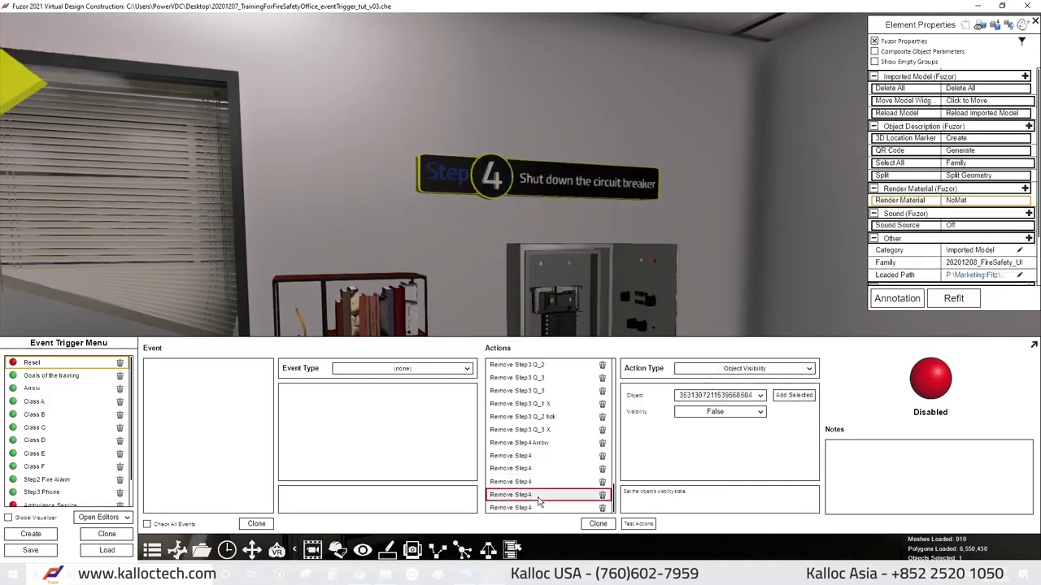
{"action": "key", "text": "Down"}
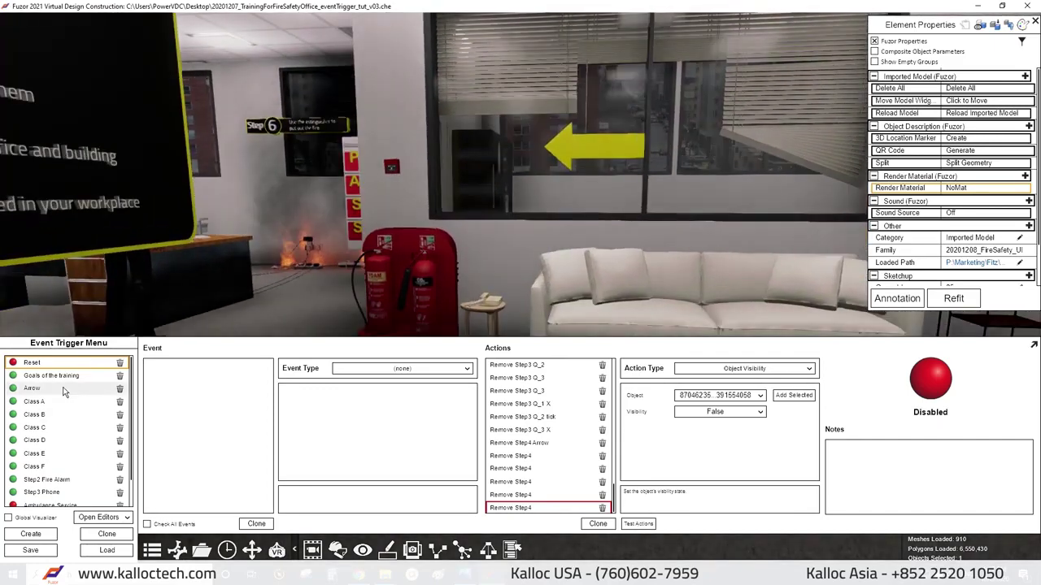
Test the scene: press the fire alarm, pick up the phone, and try Ambulance and Police Service answers.
{"action": "left_click", "coordinate": [65, 400]}
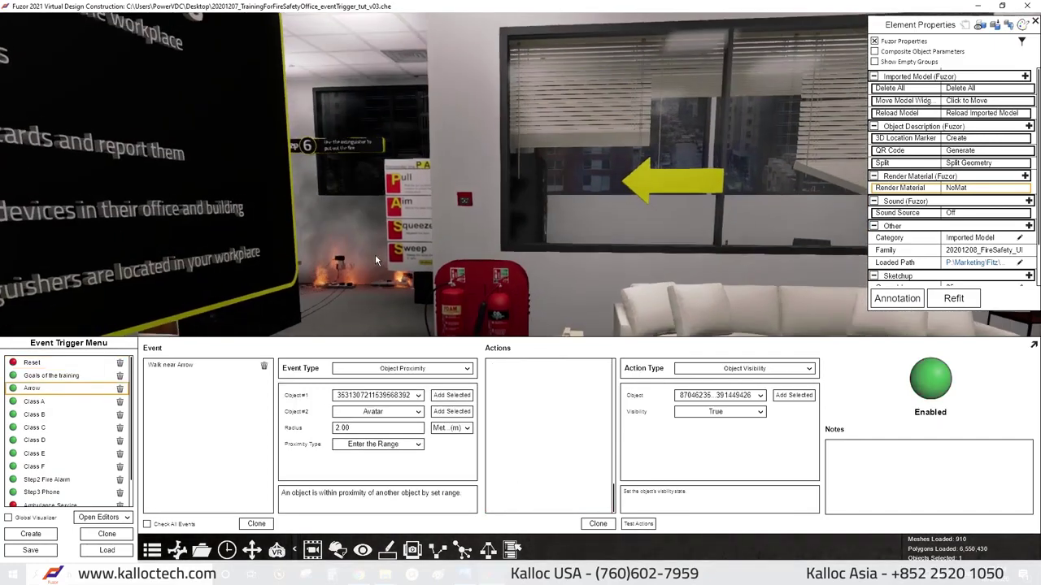
{"action": "left_click", "coordinate": [64, 389]}
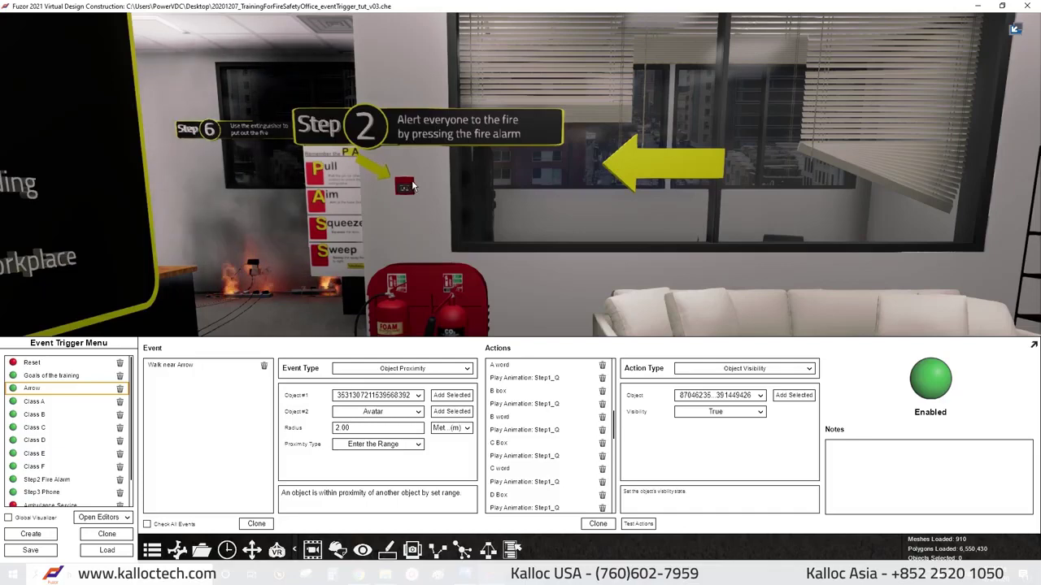
{"action": "left_click", "coordinate": [446, 191]}
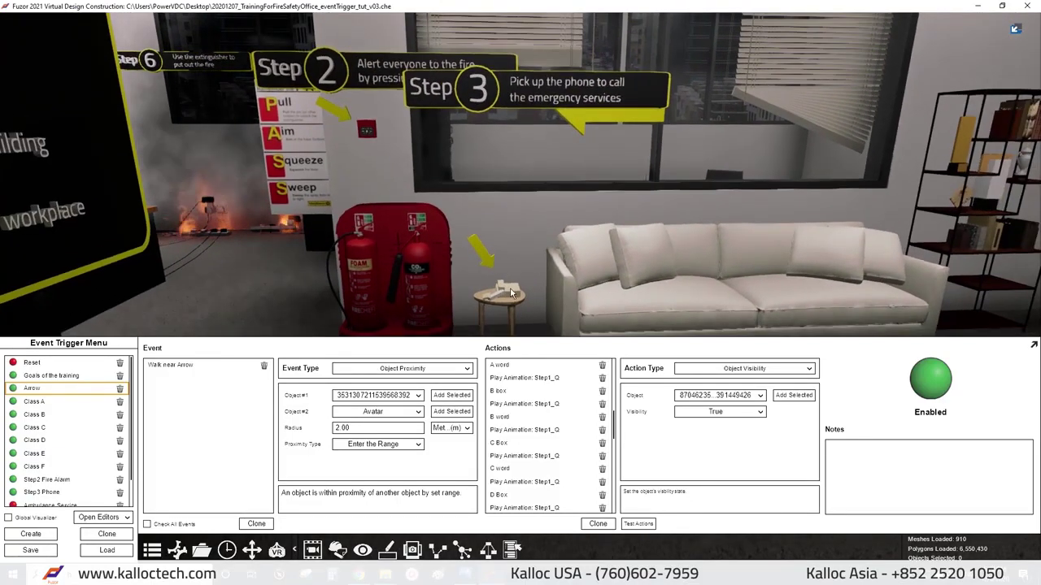
{"action": "left_click", "coordinate": [513, 293]}
{"action": "scroll", "coordinate": [65, 488], "scroll_direction": "down", "scroll_amount": 1}
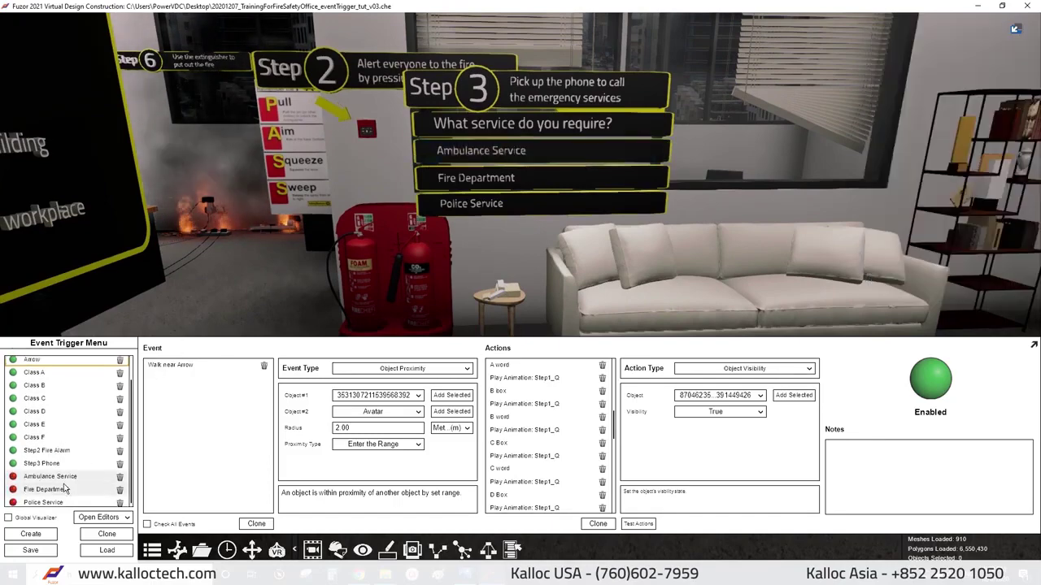
{"action": "left_click", "coordinate": [481, 150]}
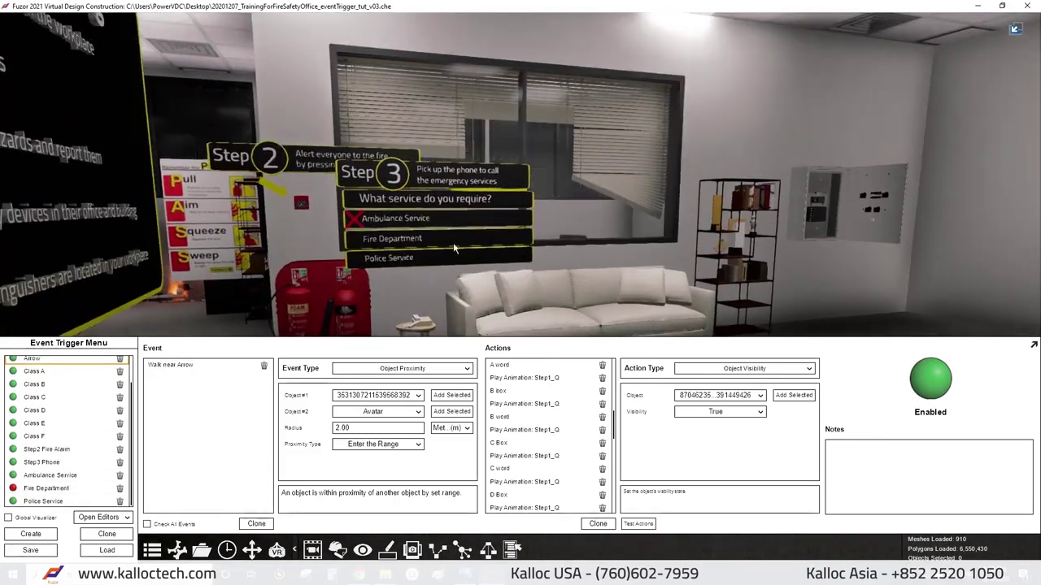
{"action": "left_click", "coordinate": [453, 254]}
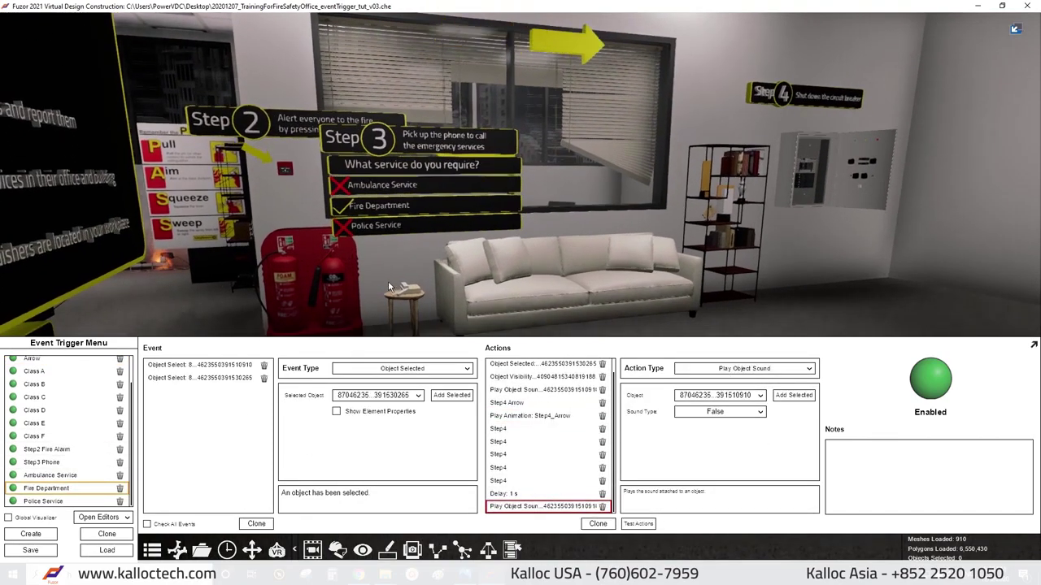
Add an Object Visibility action to the Step2 Fire Alarm event.
{"action": "left_click", "coordinate": [302, 157]}
{"action": "left_click", "coordinate": [47, 449]}
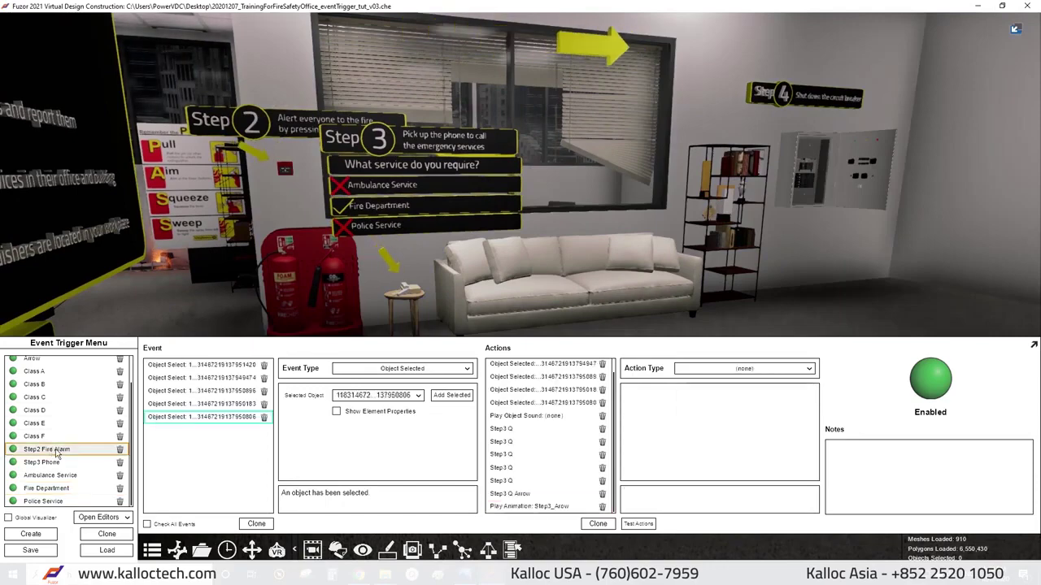
{"action": "left_click", "coordinate": [546, 504]}
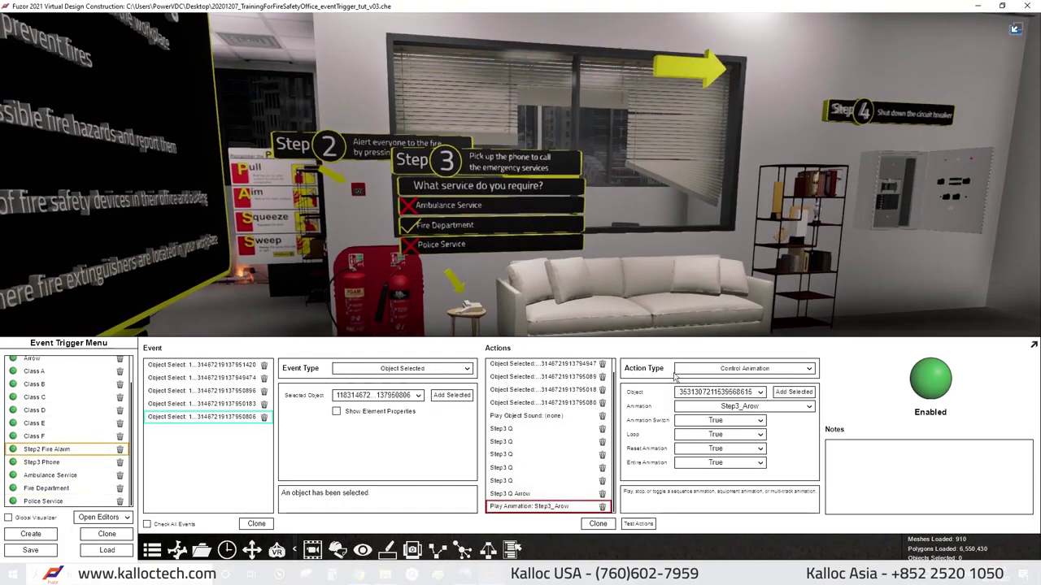
{"action": "left_click", "coordinate": [744, 369]}
{"action": "scroll", "coordinate": [742, 472], "scroll_direction": "down", "scroll_amount": 3}
{"action": "scroll", "coordinate": [742, 473], "scroll_direction": "down", "scroll_amount": 2}
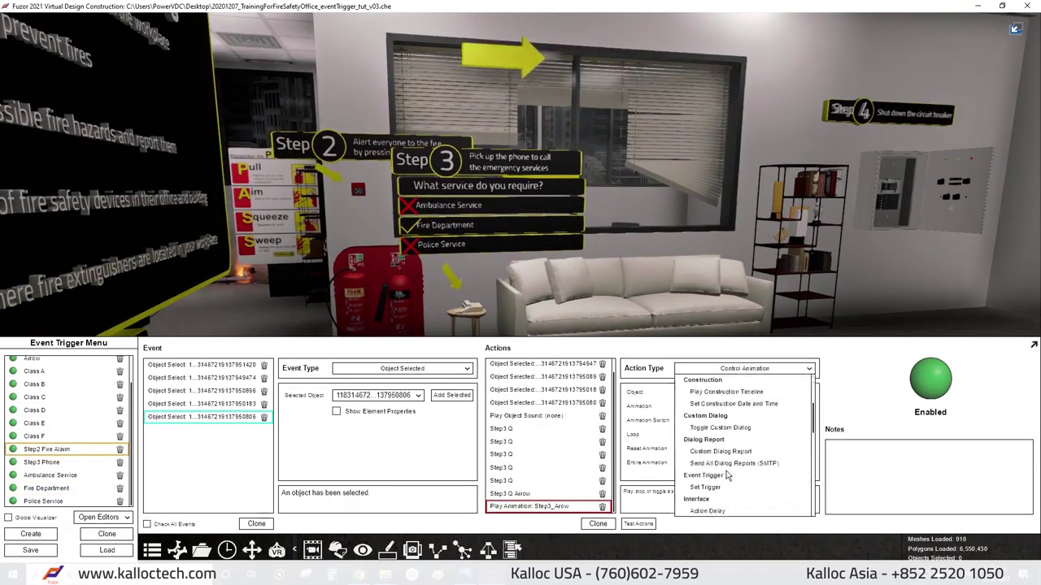
{"action": "scroll", "coordinate": [721, 478], "scroll_direction": "down", "scroll_amount": 2}
{"action": "scroll", "coordinate": [721, 478], "scroll_direction": "down", "scroll_amount": 2}
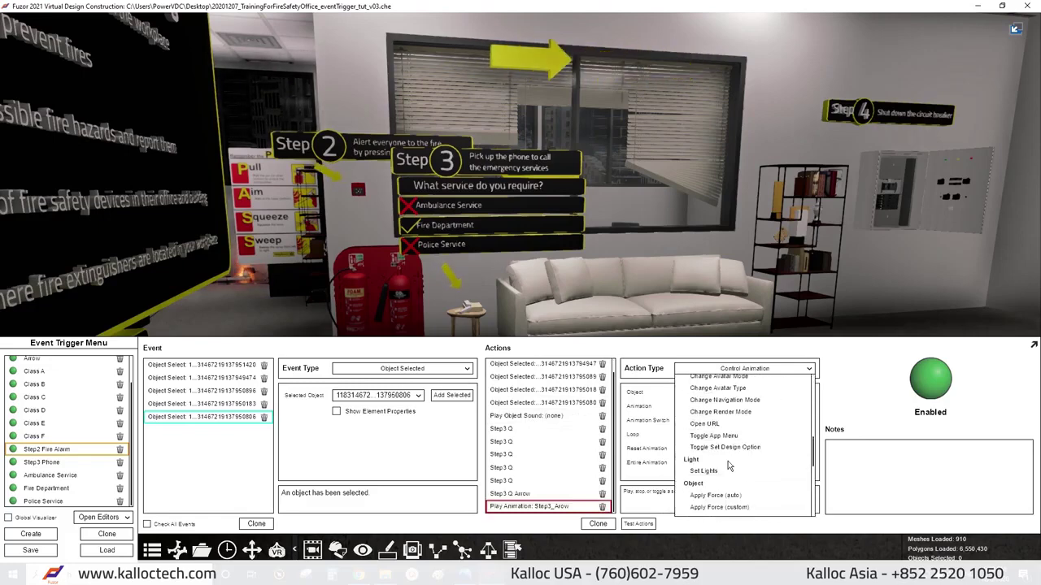
{"action": "scroll", "coordinate": [722, 478], "scroll_direction": "down", "scroll_amount": 2}
{"action": "left_click", "coordinate": [696, 428]}
Rename the action 'Remove Step 1 Arrow', move it to fourth place, and save the project.
{"action": "double_click", "coordinate": [556, 509]}
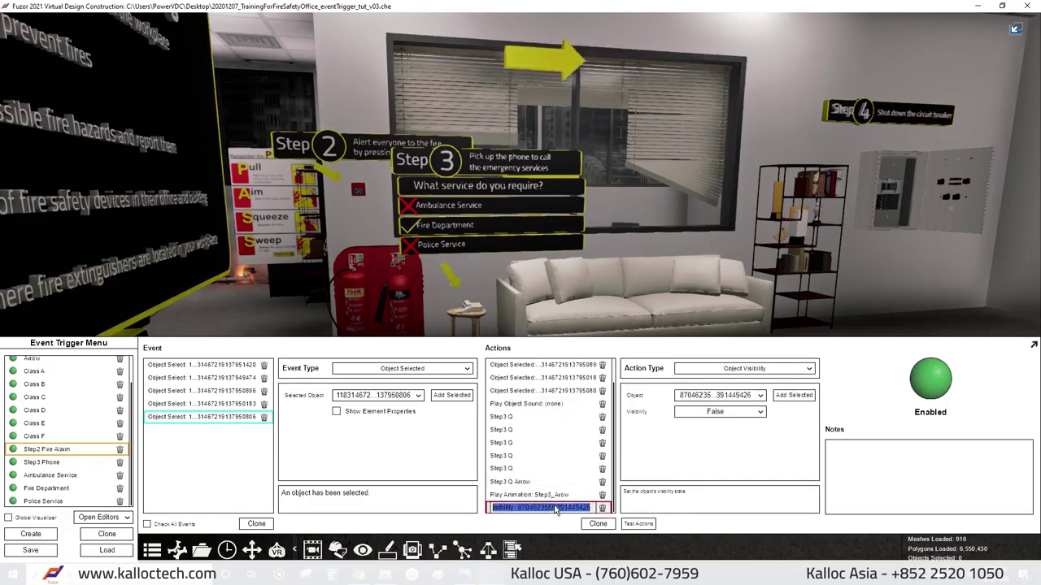
{"action": "type", "text": "tep: 1 Arrow"}
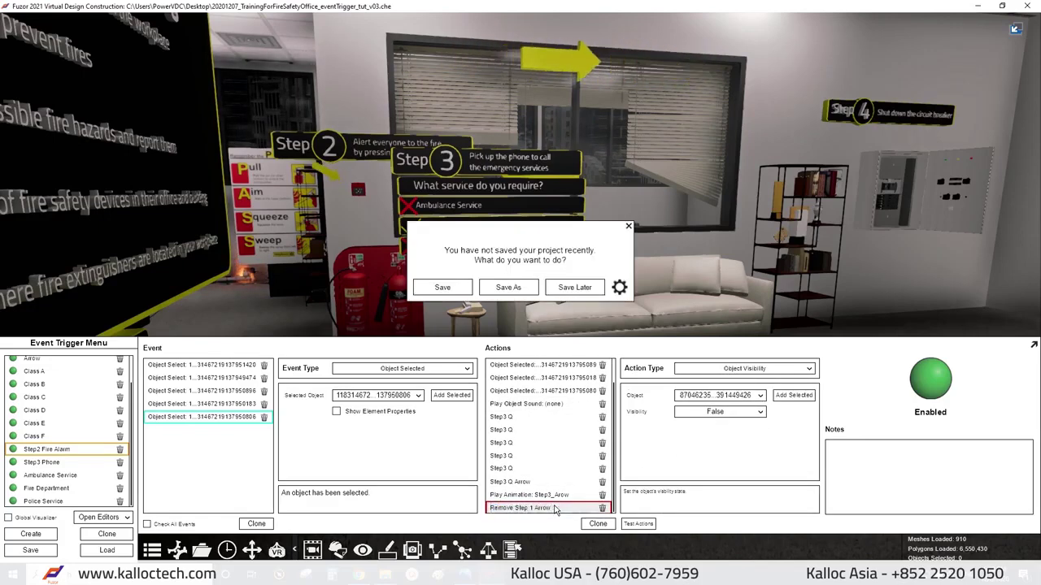
{"action": "left_click_drag", "start_coordinate": [530, 508], "coordinate": [528, 417]}
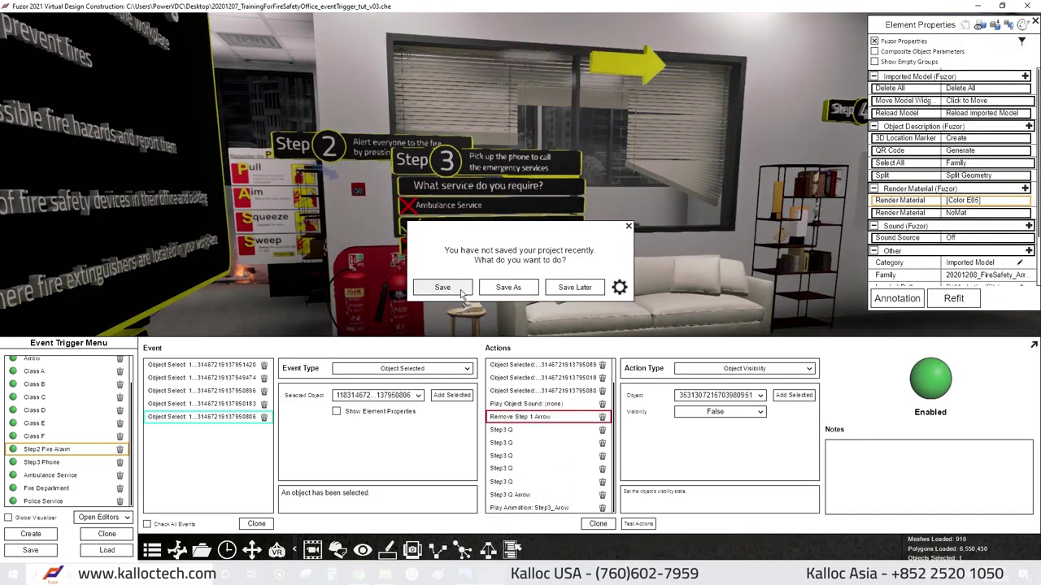
{"action": "left_click", "coordinate": [458, 289]}
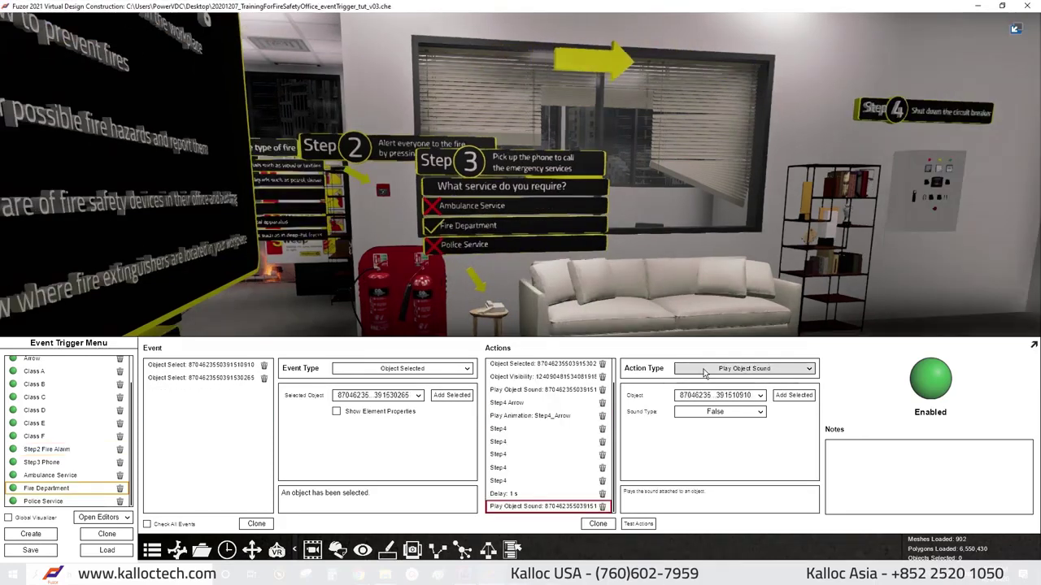
{"action": "left_click", "coordinate": [704, 372]}
Add five visibility actions in Fire Department, assigning the Step 3 heading and instruction text.
{"action": "scroll", "coordinate": [745, 431], "scroll_direction": "down", "scroll_amount": 3}
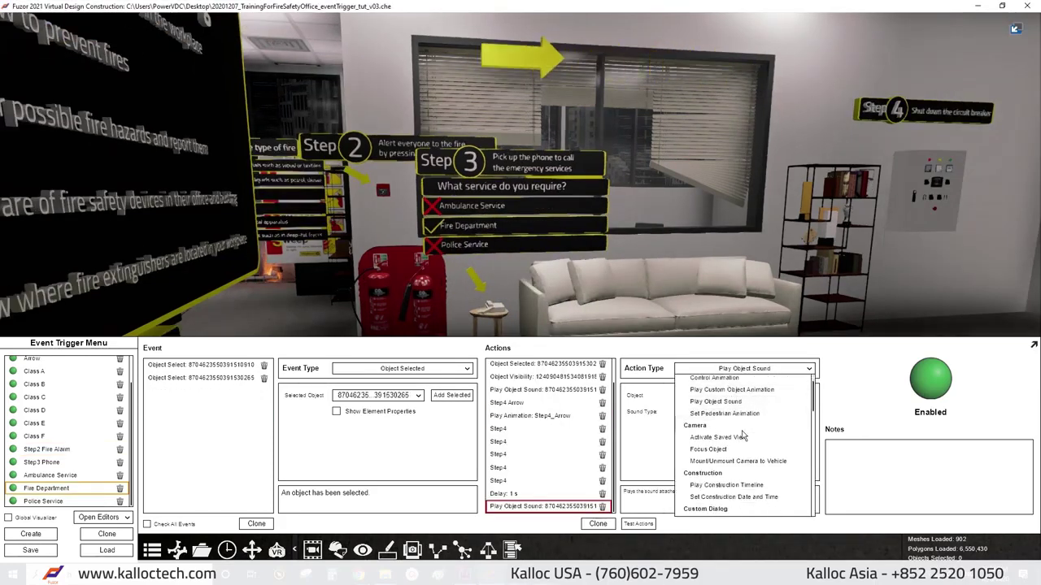
{"action": "scroll", "coordinate": [745, 435], "scroll_direction": "down", "scroll_amount": 3}
{"action": "scroll", "coordinate": [745, 437], "scroll_direction": "down", "scroll_amount": 3}
{"action": "scroll", "coordinate": [745, 437], "scroll_direction": "down", "scroll_amount": 3}
{"action": "scroll", "coordinate": [745, 439], "scroll_direction": "down", "scroll_amount": 3}
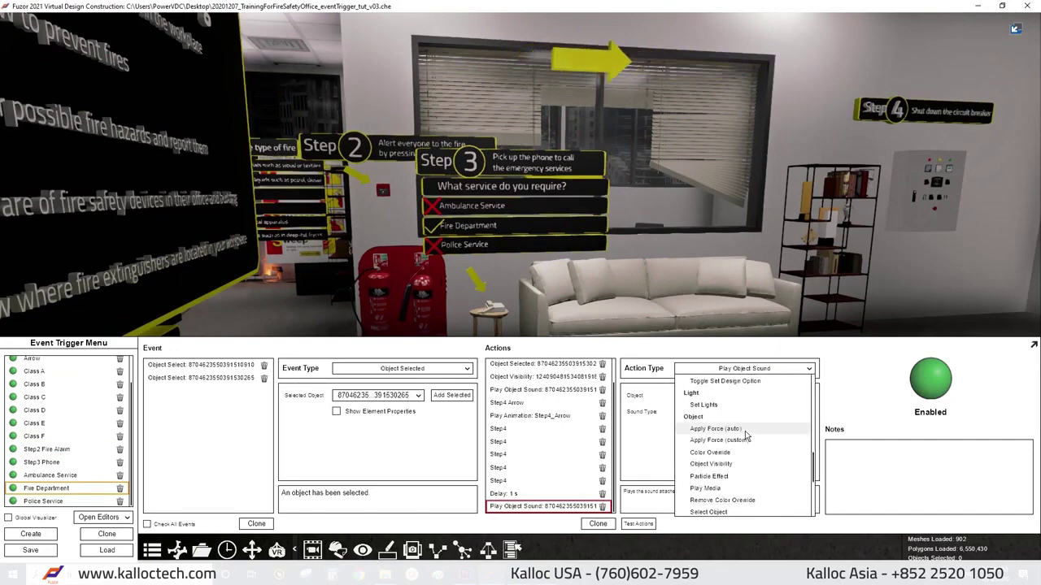
{"action": "left_click", "coordinate": [732, 466]}
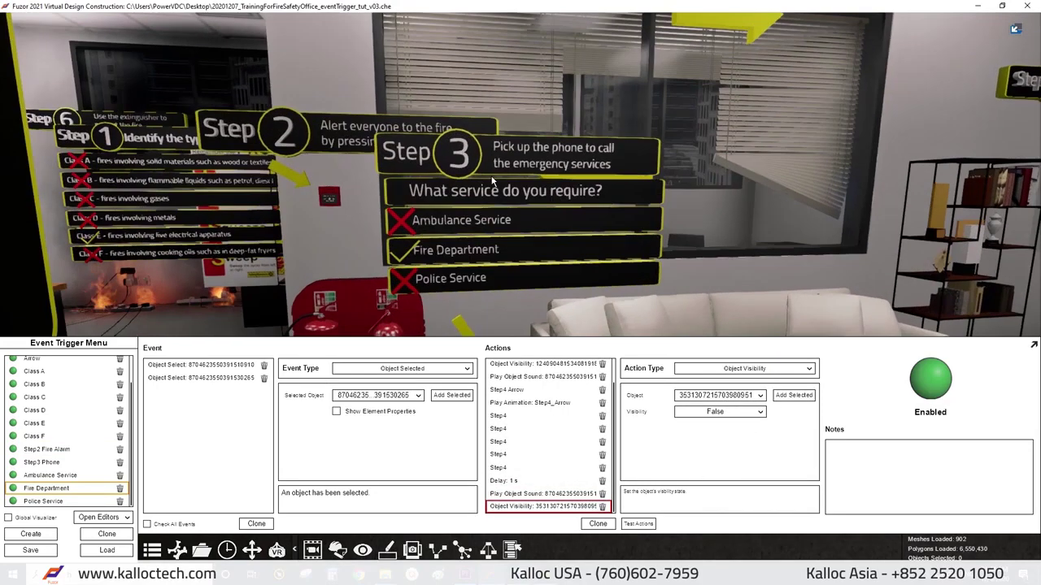
{"action": "left_click", "coordinate": [599, 524]}
{"action": "left_click", "coordinate": [598, 525]}
{"action": "left_click", "coordinate": [598, 524]}
{"action": "left_click", "coordinate": [599, 524]}
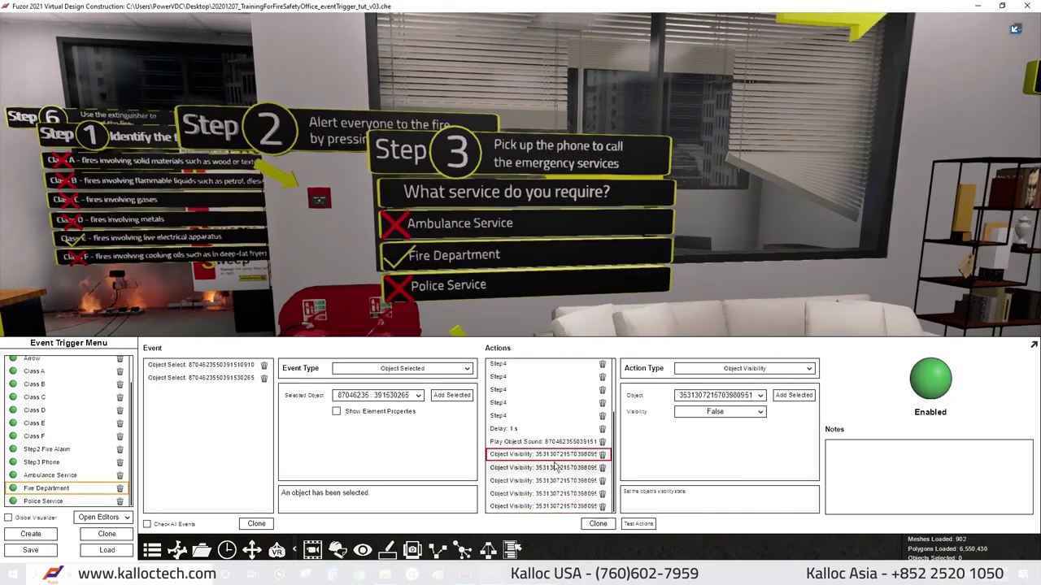
{"action": "left_click", "coordinate": [408, 150]}
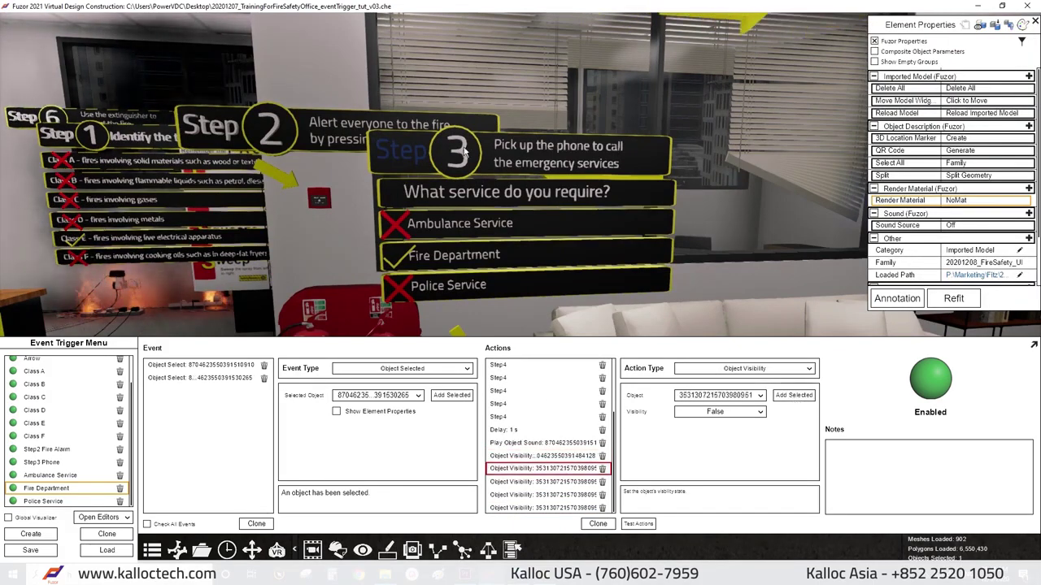
{"action": "left_click", "coordinate": [793, 396]}
{"action": "left_click", "coordinate": [793, 395]}
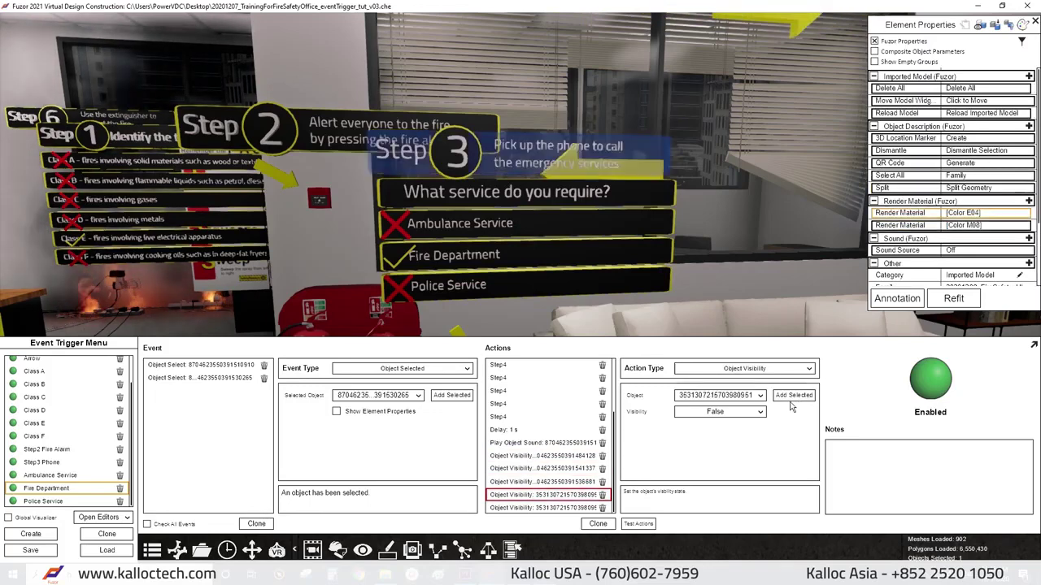
{"action": "left_click", "coordinate": [794, 395]}
Rename the actions 'Remove Step3' and add copies for the question, answers, ticks and crosses.
{"action": "double_click", "coordinate": [569, 456]}
{"action": "type", "text": "Remove Step3"}
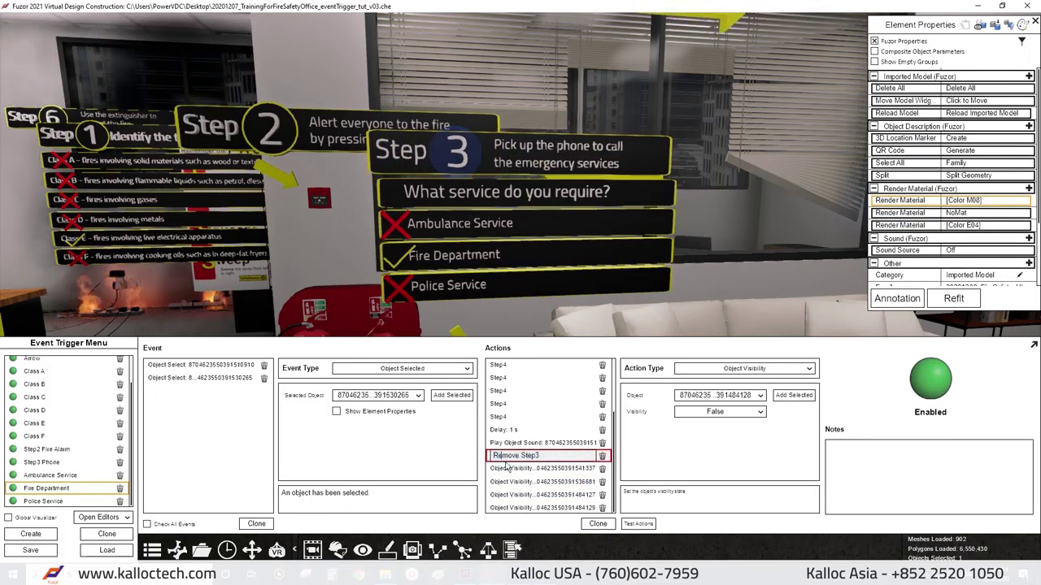
{"action": "key", "text": "Return"}
{"action": "double_click", "coordinate": [517, 469]}
{"action": "double_click", "coordinate": [524, 481]}
{"action": "double_click", "coordinate": [533, 495]}
{"action": "double_click", "coordinate": [539, 507]}
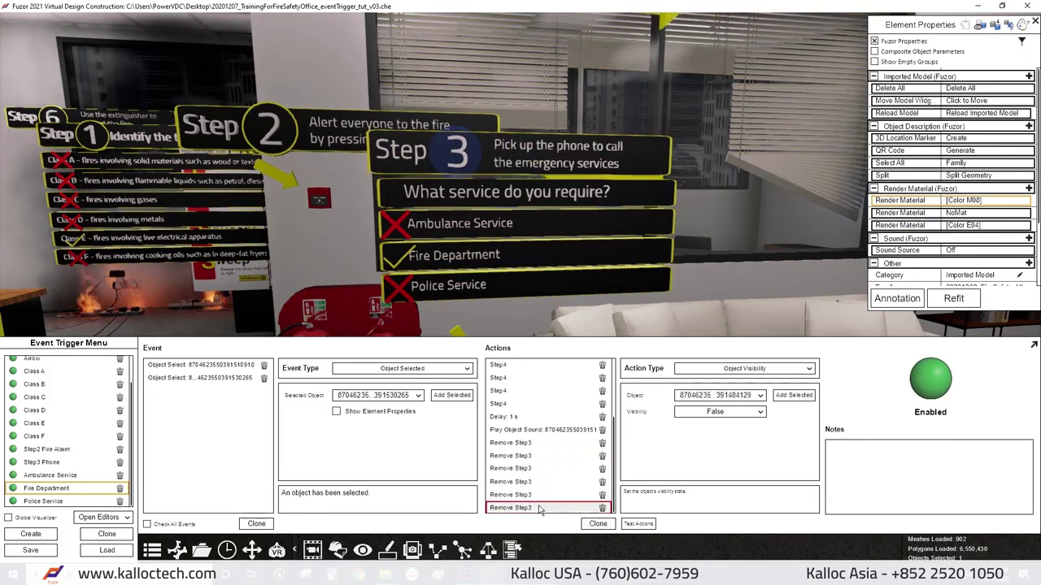
{"action": "left_click", "coordinate": [594, 525]}
{"action": "left_click", "coordinate": [595, 524]}
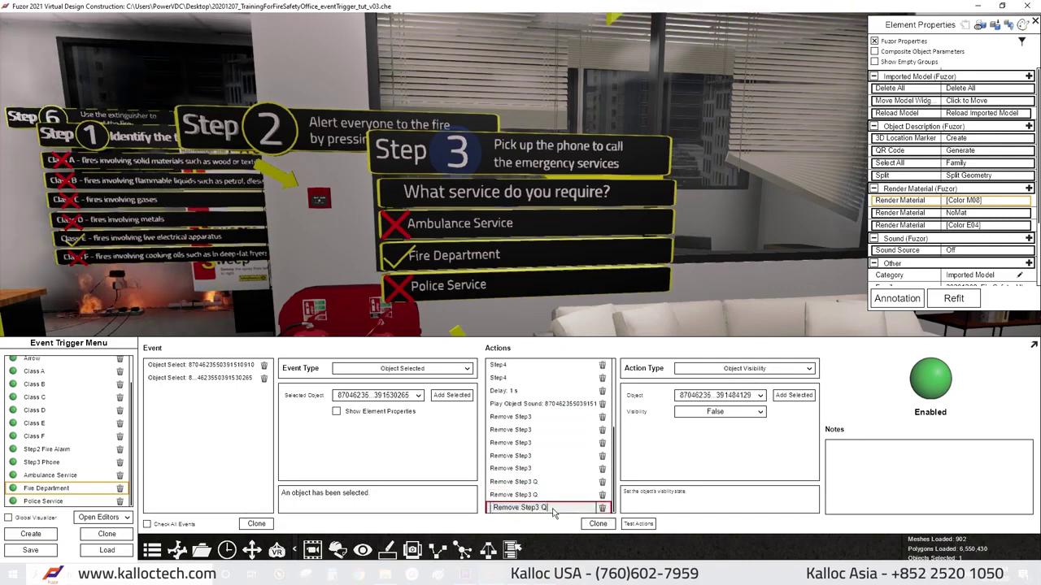
{"action": "left_click", "coordinate": [597, 525]}
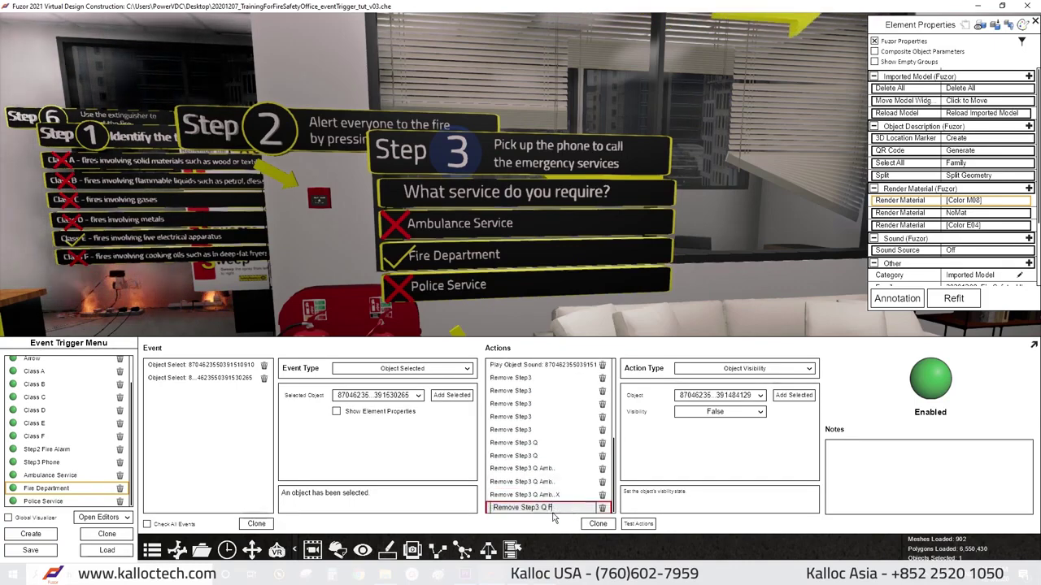
{"action": "left_click", "coordinate": [598, 524]}
{"action": "left_click", "coordinate": [598, 523]}
{"action": "double_click", "coordinate": [580, 508]}
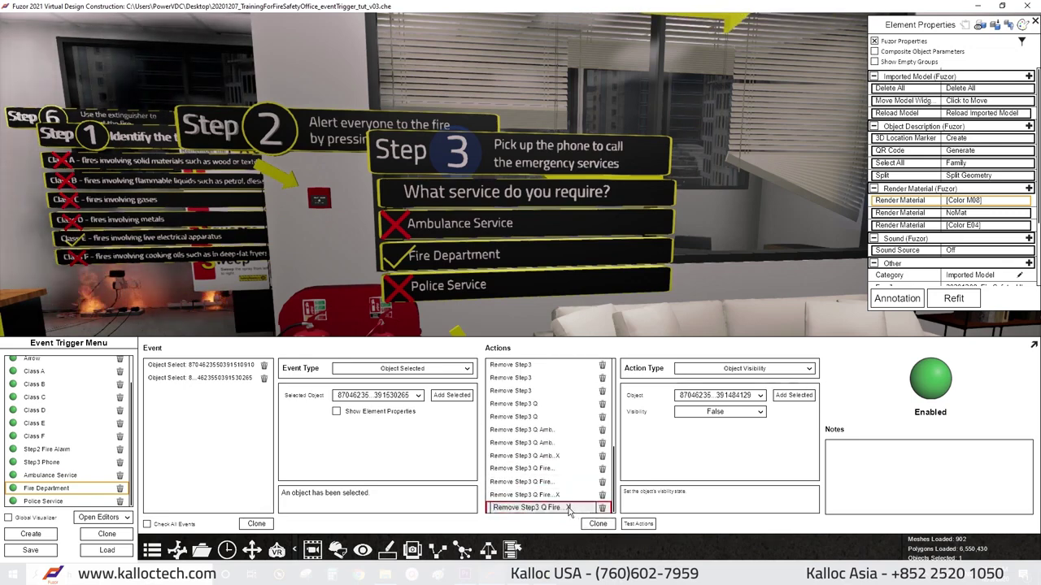
{"action": "left_click", "coordinate": [583, 524]}
{"action": "left_click", "coordinate": [583, 524]}
{"action": "double_click", "coordinate": [580, 507]}
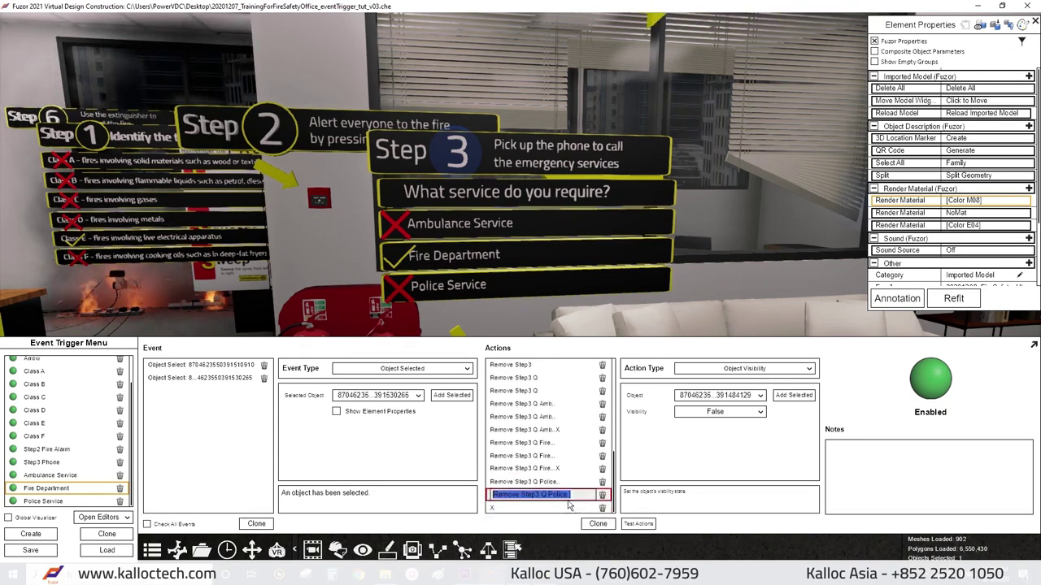
Assign the Ambulance Service bar, its cross, the Fire Department bar and its tick to the actions.
{"action": "scroll", "coordinate": [569, 455], "scroll_direction": "up", "scroll_amount": 3}
{"action": "left_click", "coordinate": [521, 465]}
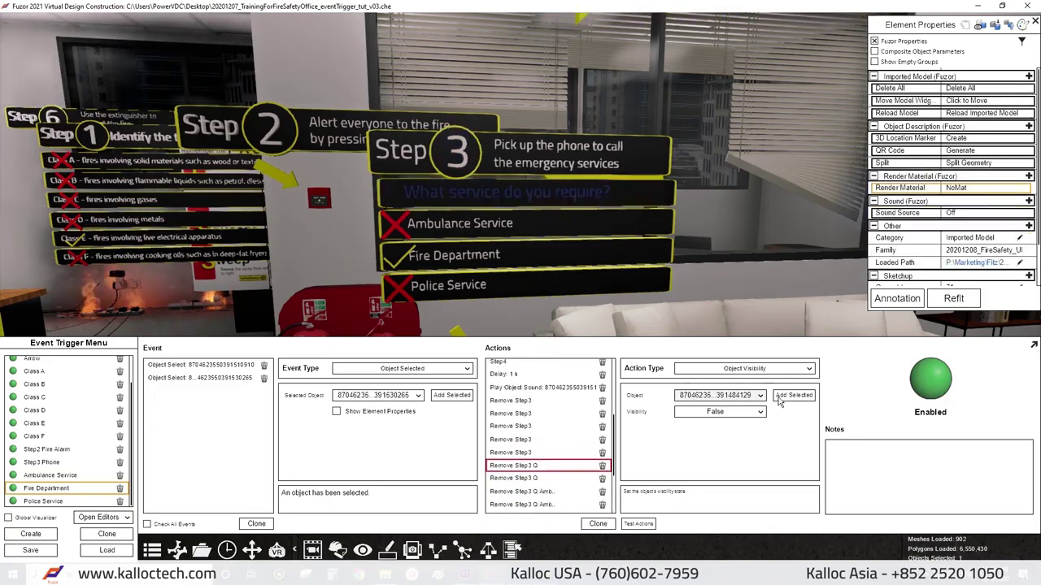
{"action": "key", "text": "Down"}
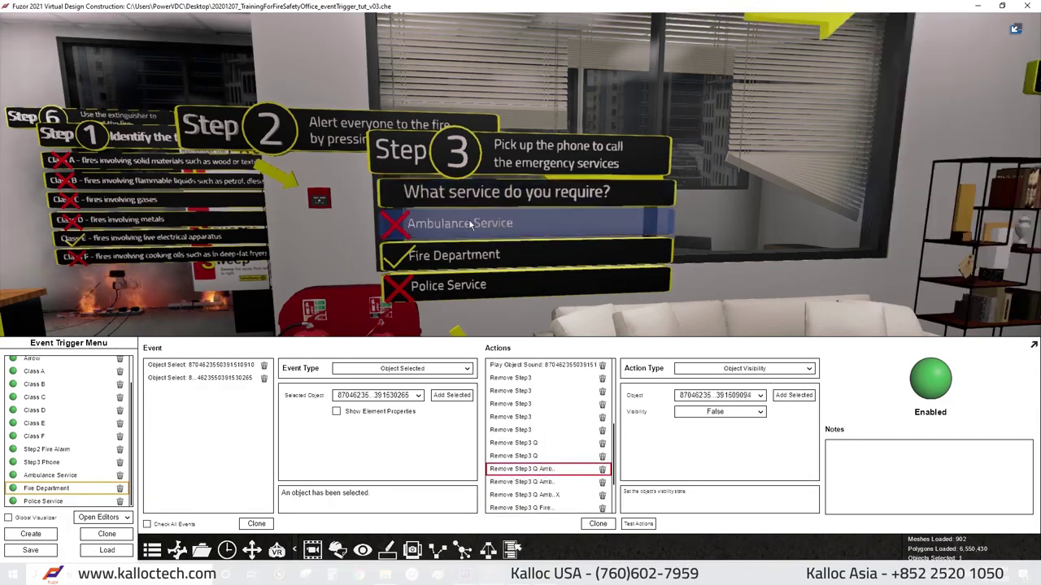
{"action": "left_click", "coordinate": [470, 225]}
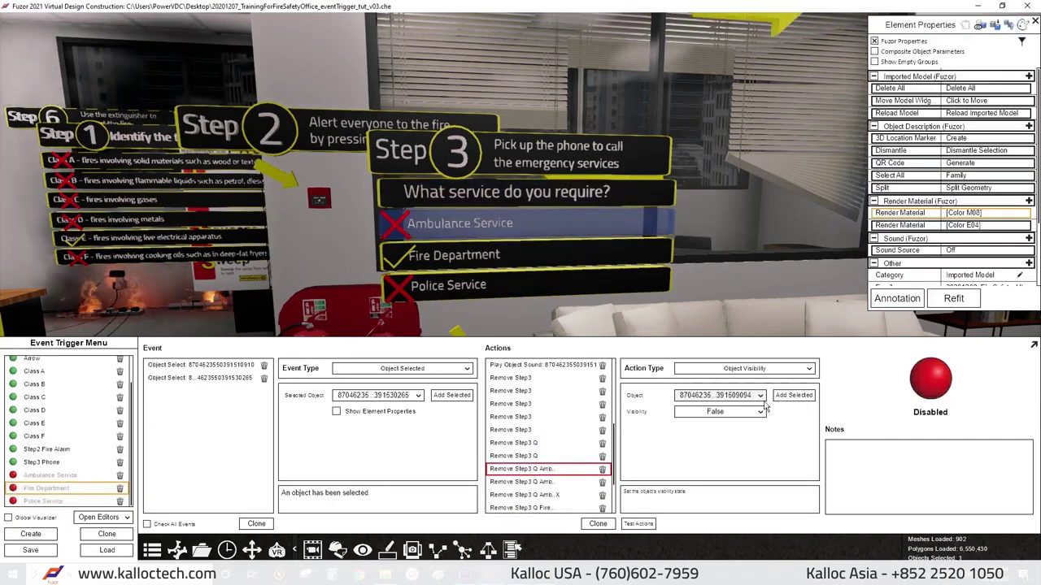
{"action": "key", "text": "Down"}
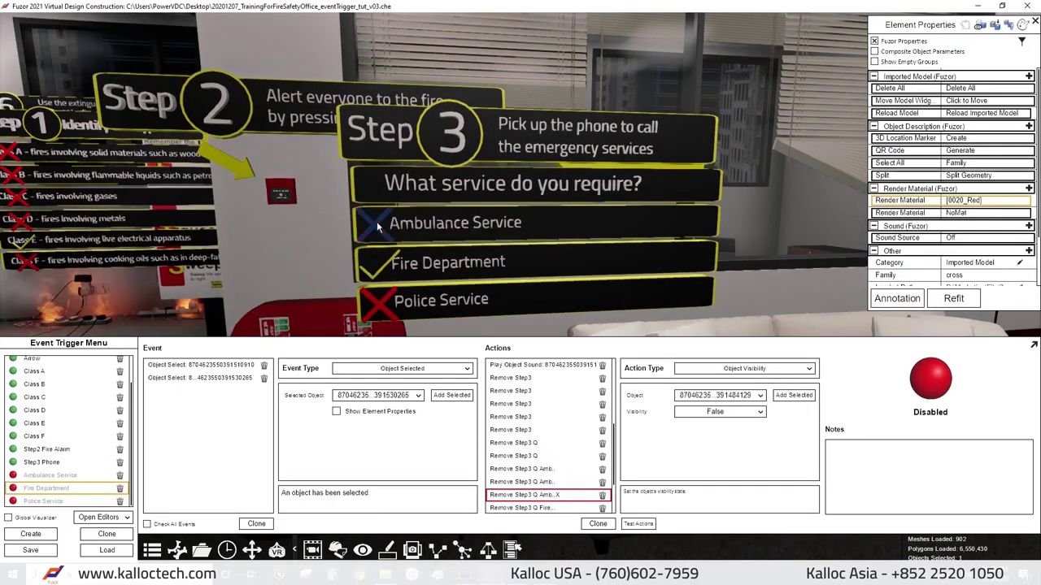
{"action": "scroll", "coordinate": [555, 447], "scroll_direction": "down", "scroll_amount": 3}
{"action": "left_click", "coordinate": [556, 443]}
{"action": "key", "text": "Down"}
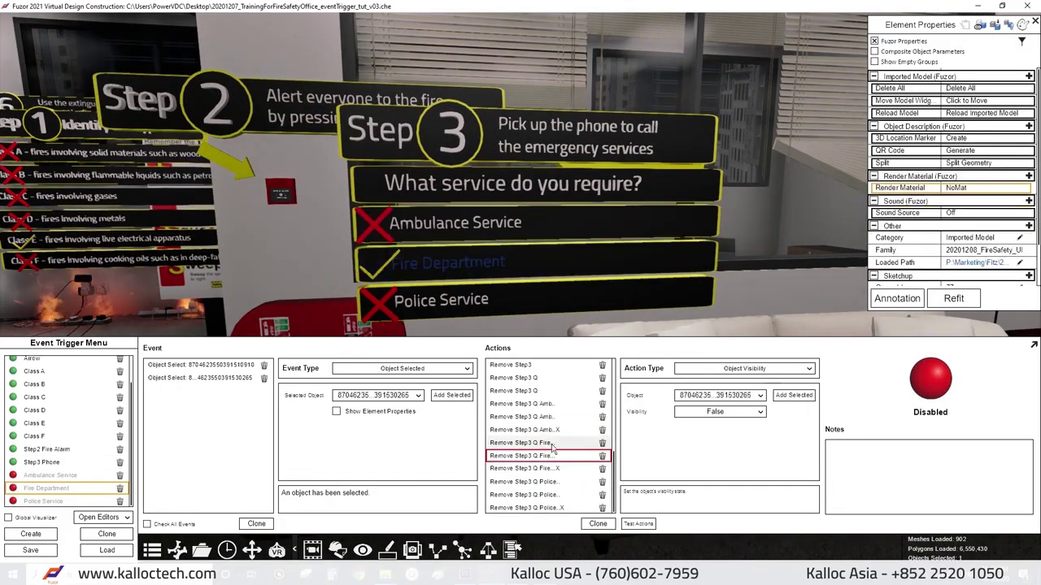
{"action": "left_click", "coordinate": [553, 444]}
{"action": "left_click", "coordinate": [382, 270]}
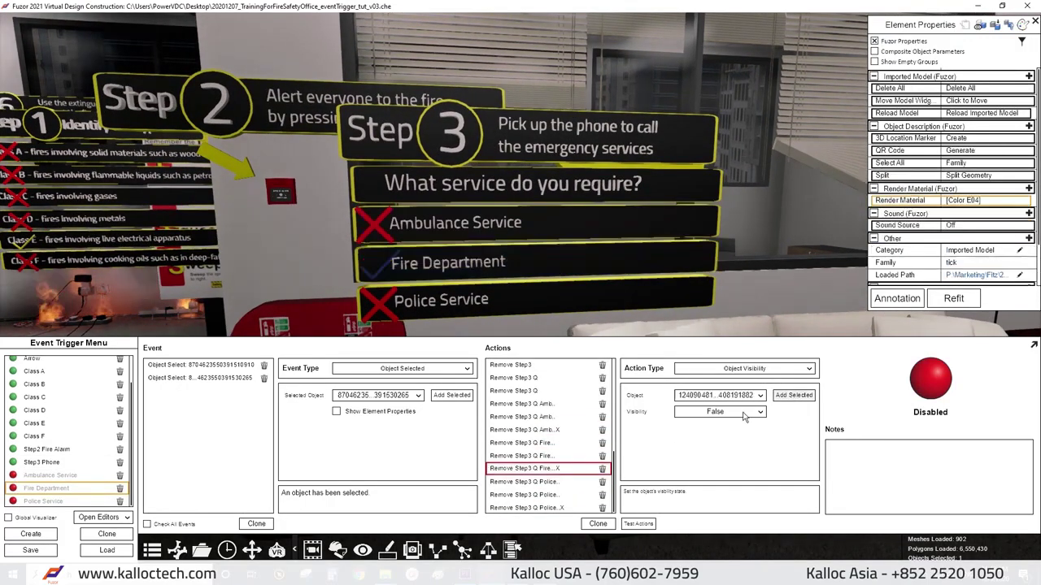
Assign the Police Service pieces, clear the scene selection, and test the Fire Department actions.
{"action": "key", "text": "Down"}
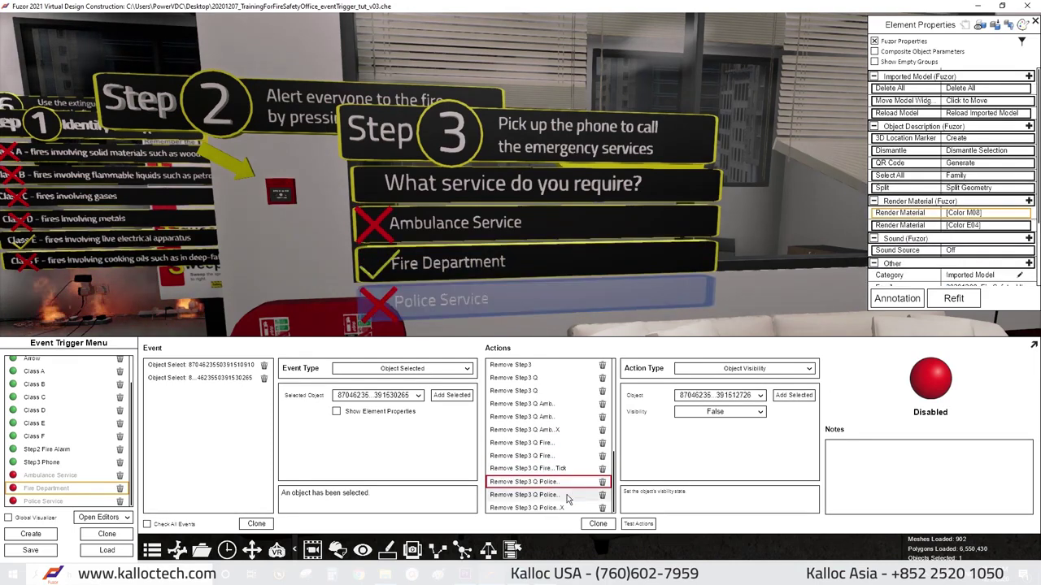
{"action": "key", "text": "Down"}
{"action": "scroll", "coordinate": [590, 302], "scroll_direction": "down", "scroll_amount": 3}
{"action": "scroll", "coordinate": [687, 276], "scroll_direction": "down", "scroll_amount": 3}
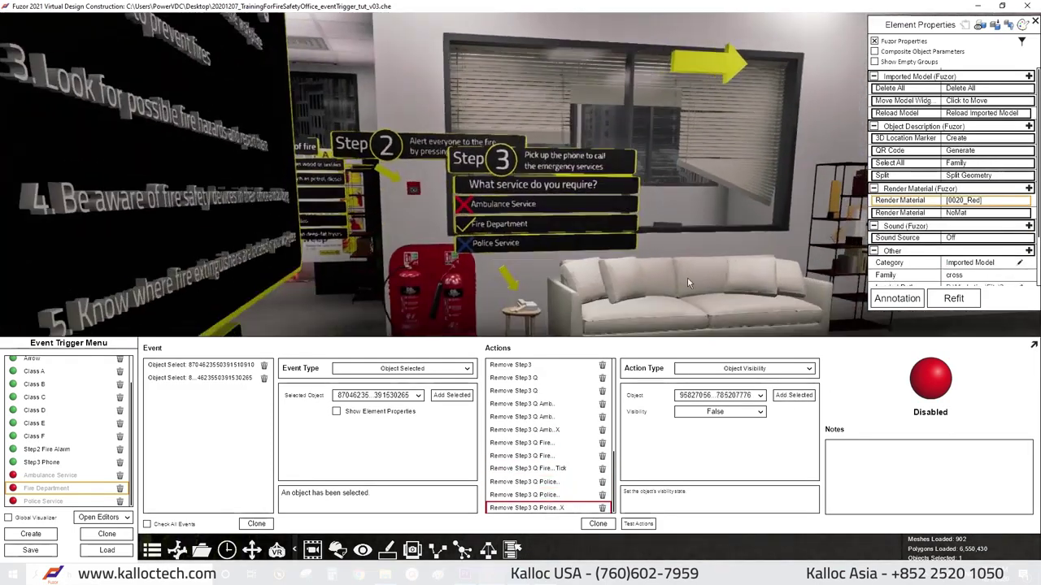
{"action": "left_click", "coordinate": [14, 503]}
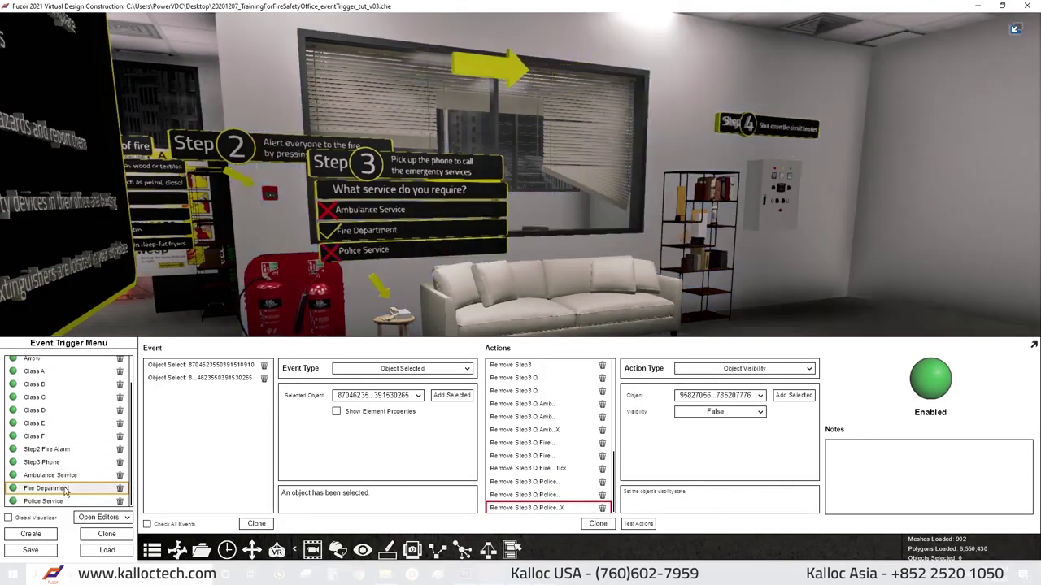
{"action": "left_click", "coordinate": [635, 526]}
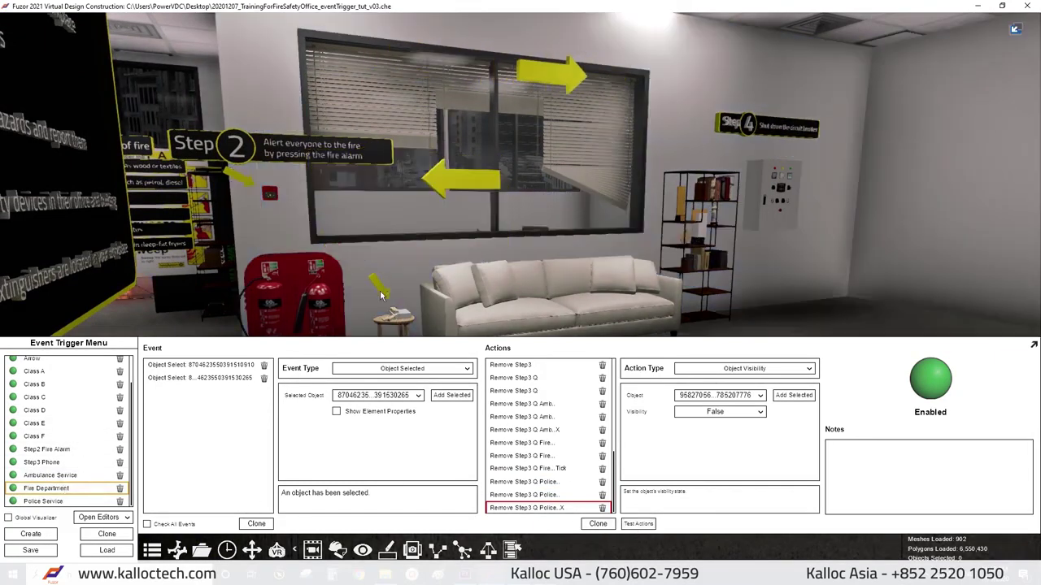
{"action": "scroll", "coordinate": [96, 391], "scroll_direction": "up", "scroll_amount": 2}
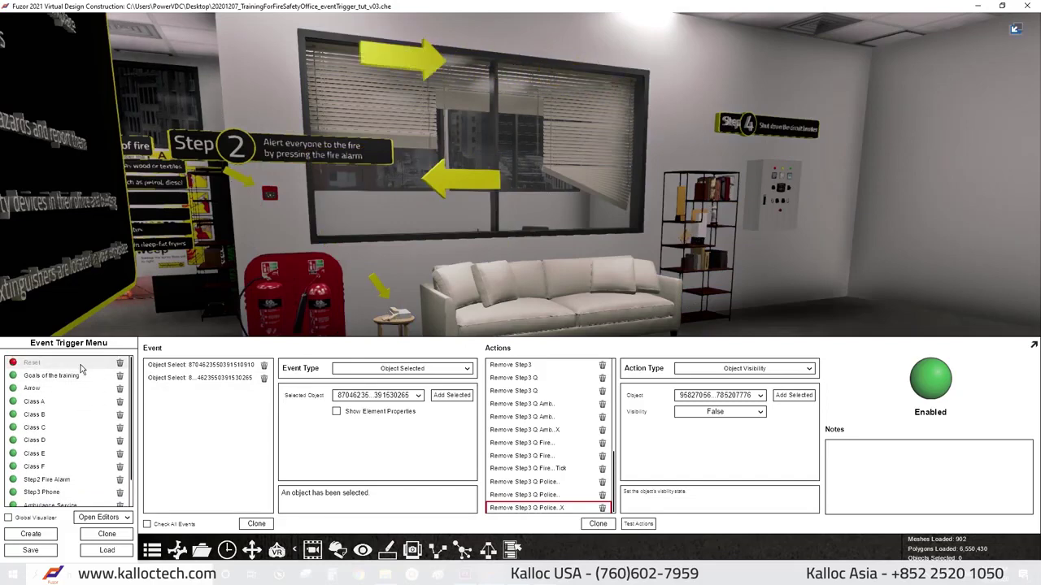
In the Reset event, duplicate Remove Step3 Q_3 X as a hide action for the sofa's yellow arrow.
{"action": "left_click", "coordinate": [49, 360]}
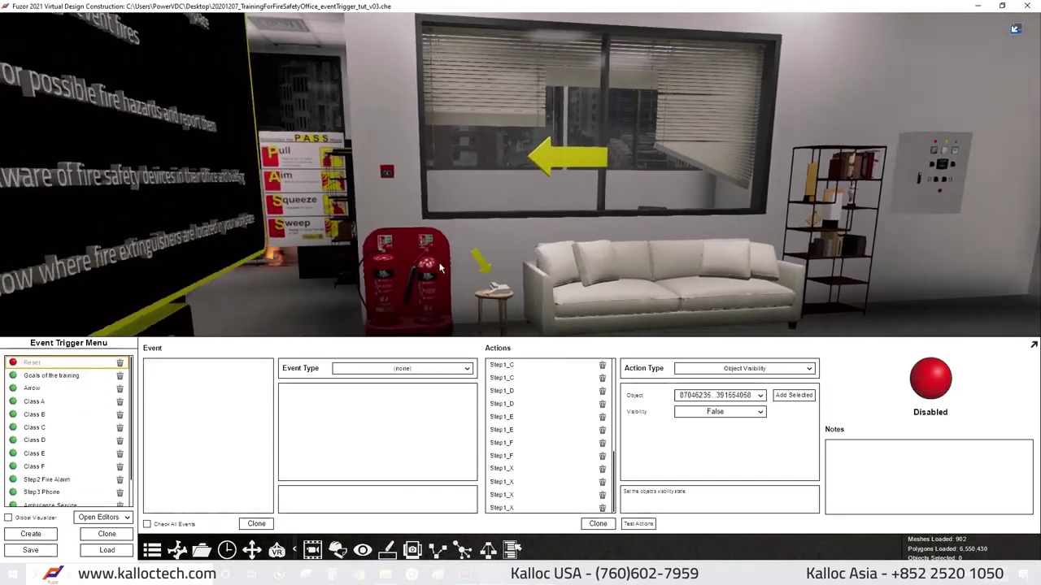
{"action": "scroll", "coordinate": [557, 501], "scroll_direction": "down", "scroll_amount": 10}
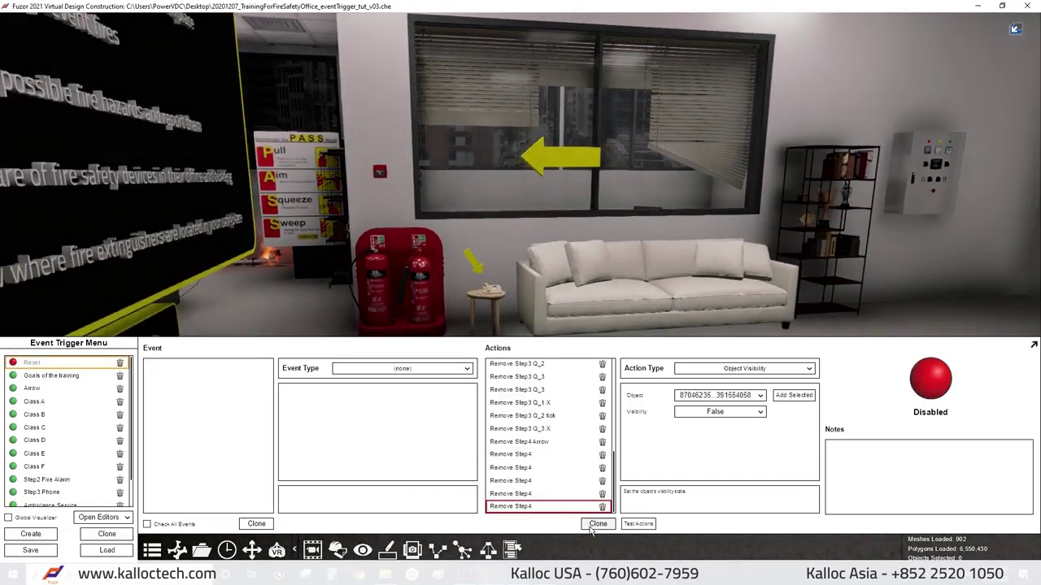
{"action": "left_click", "coordinate": [537, 442]}
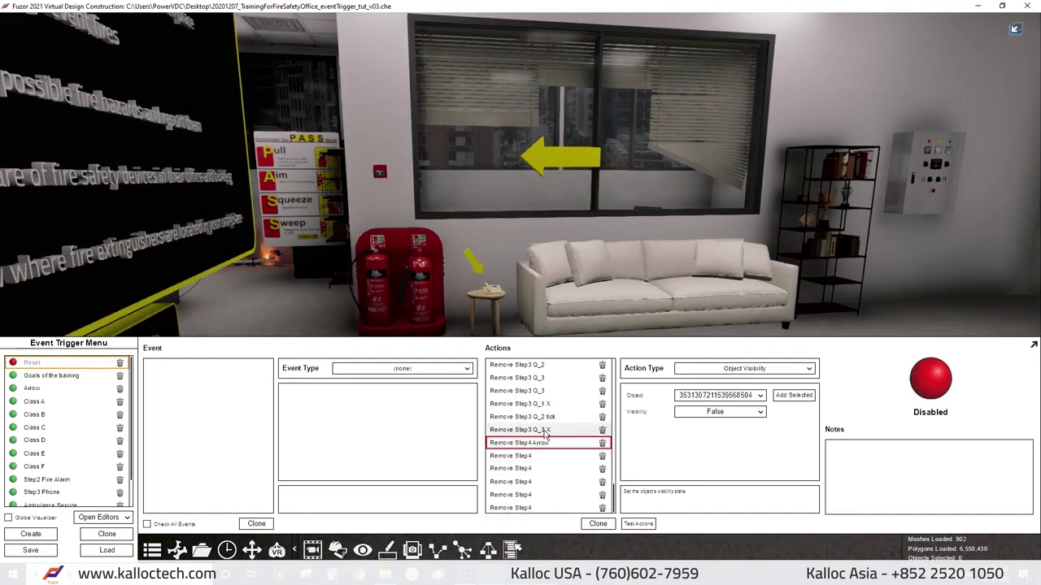
{"action": "left_click", "coordinate": [544, 429]}
{"action": "scroll", "coordinate": [557, 439], "scroll_direction": "up", "scroll_amount": 3}
{"action": "scroll", "coordinate": [558, 440], "scroll_direction": "down", "scroll_amount": 3}
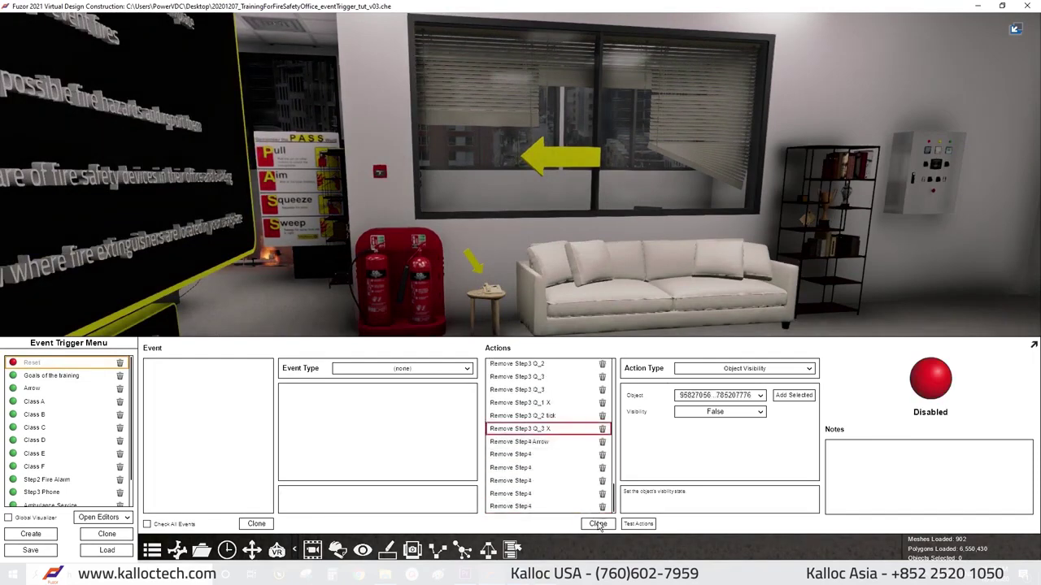
{"action": "left_click", "coordinate": [599, 524]}
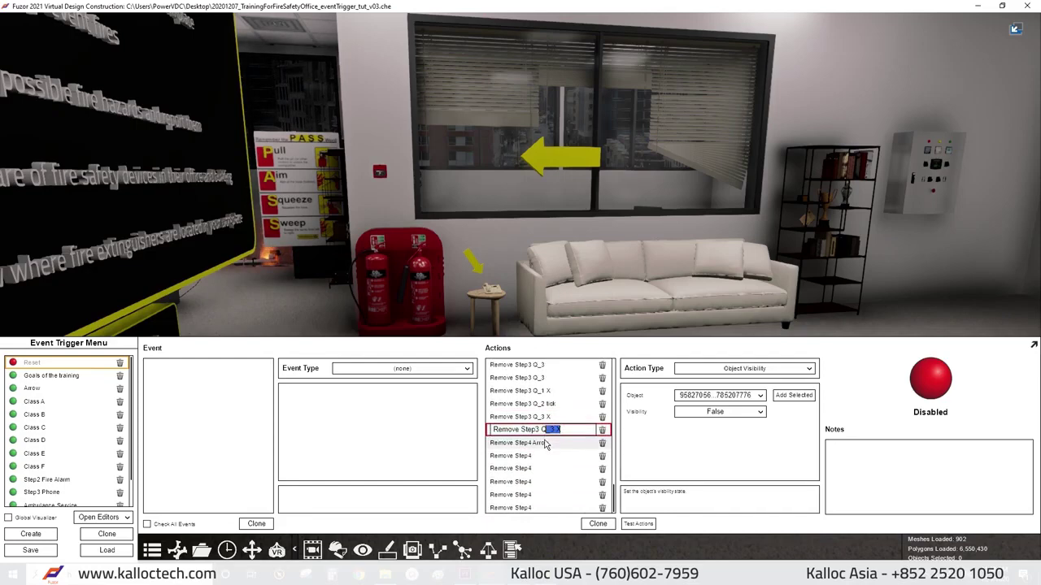
{"action": "left_click", "coordinate": [639, 524]}
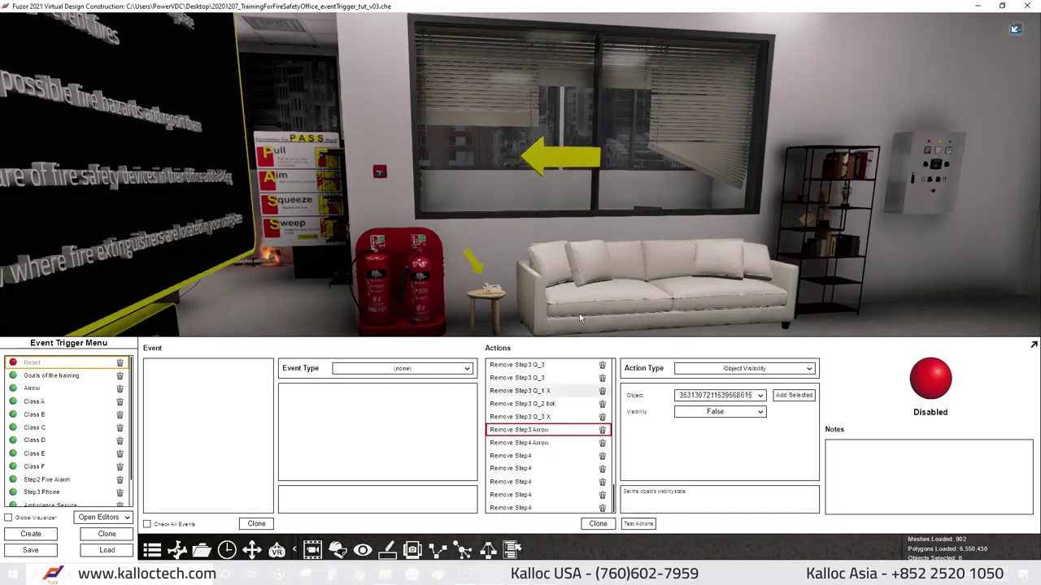
{"action": "mouse_move", "coordinate": [579, 313]}
{"action": "left_mouse_down"}
{"action": "mouse_move", "coordinate": [387, 267]}
{"action": "mouse_move", "coordinate": [495, 244]}
{"action": "mouse_move", "coordinate": [213, 274]}
{"action": "left_mouse_up"}
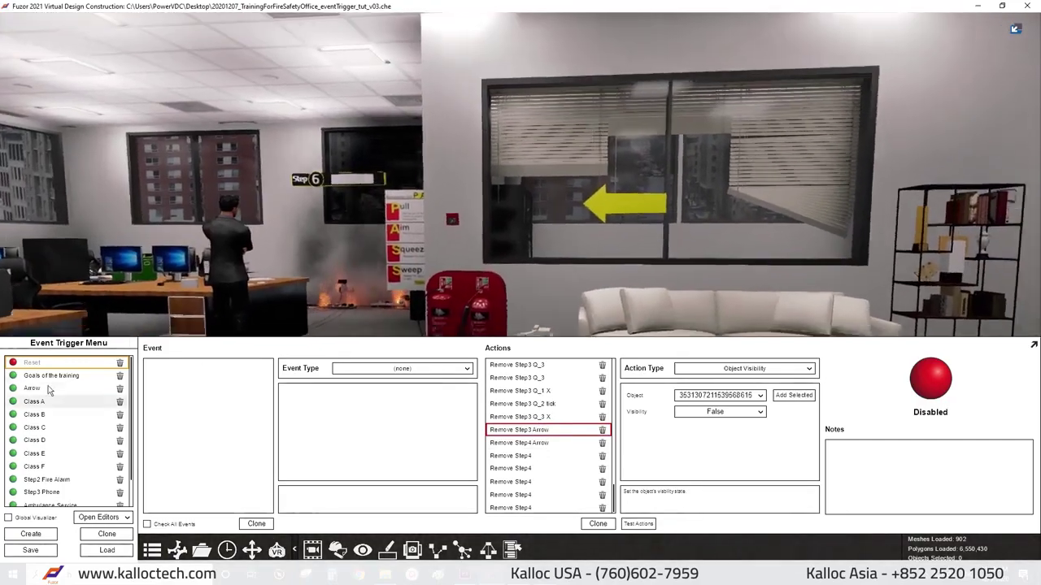
Review the Goals and Arrow proximity events while walking into the office.
{"action": "left_click", "coordinate": [51, 376]}
{"action": "left_click_drag", "start_coordinate": [362, 212], "coordinate": [402, 277]}
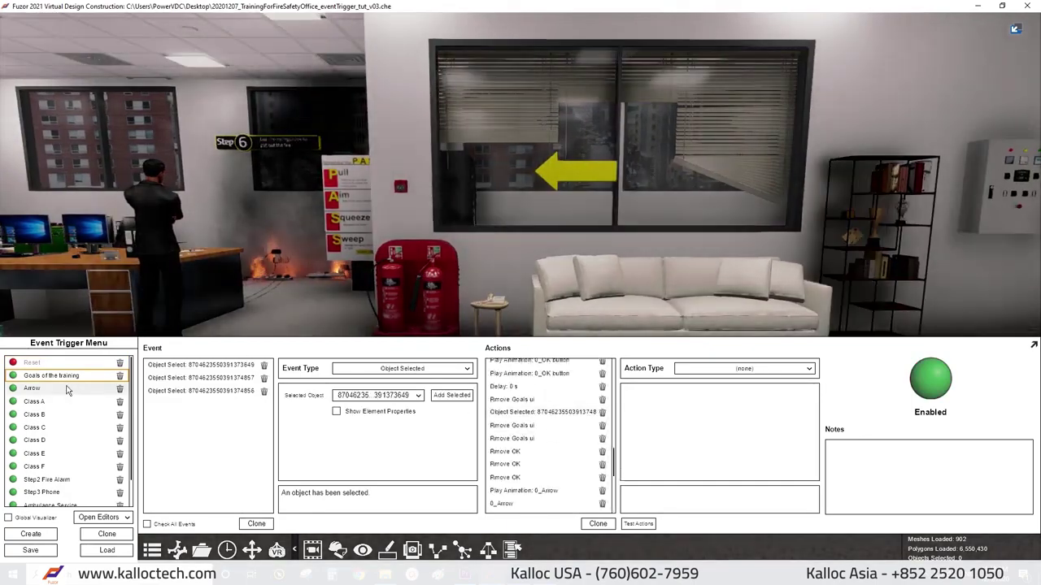
{"action": "left_click", "coordinate": [32, 387]}
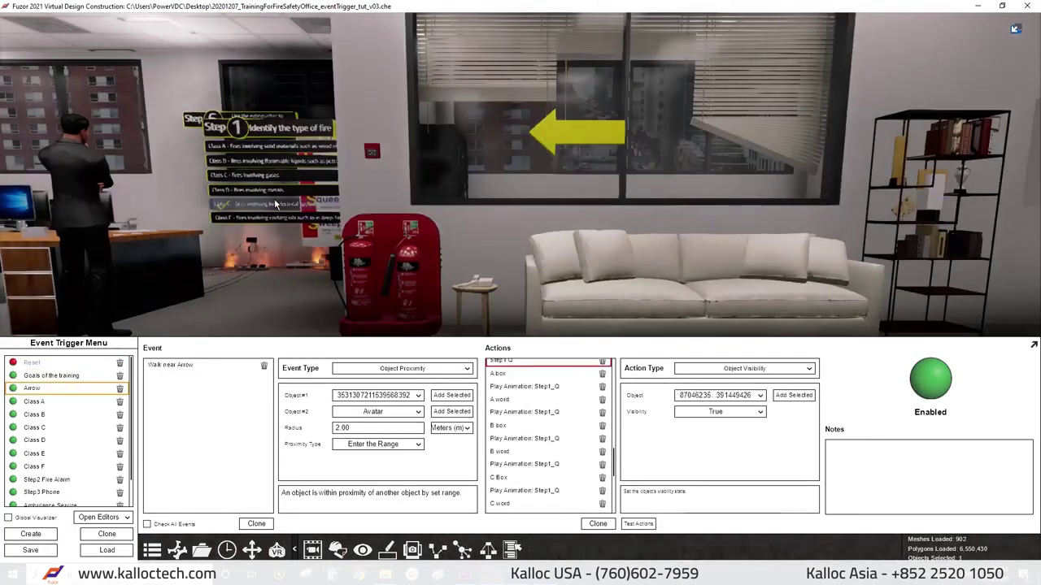
Walk to the Step 2 sign, trigger the fire alarm and answer the Step 3 question.
{"action": "left_click_drag", "start_coordinate": [465, 274], "coordinate": [384, 179]}
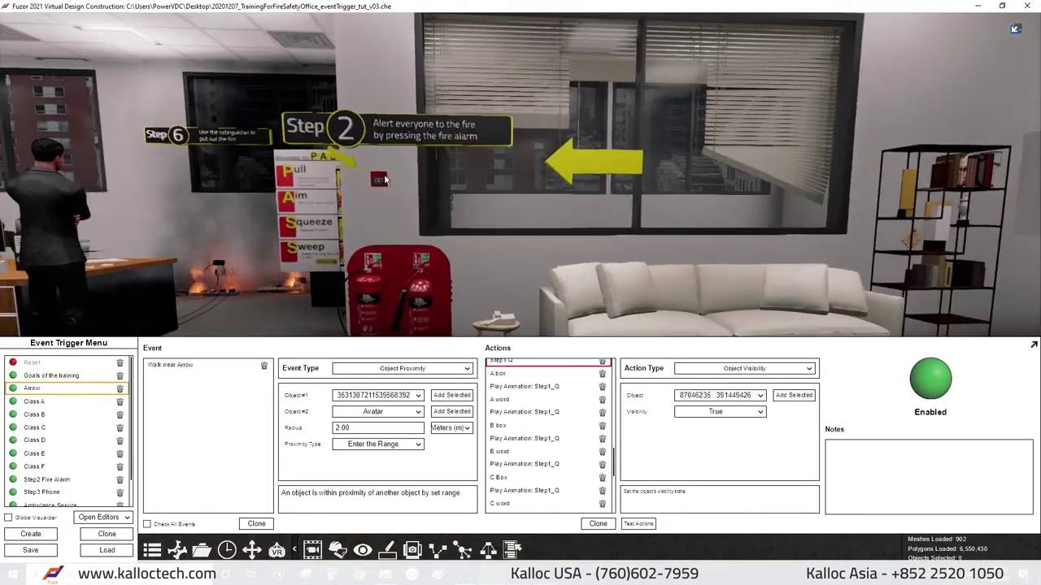
{"action": "left_click", "coordinate": [385, 180]}
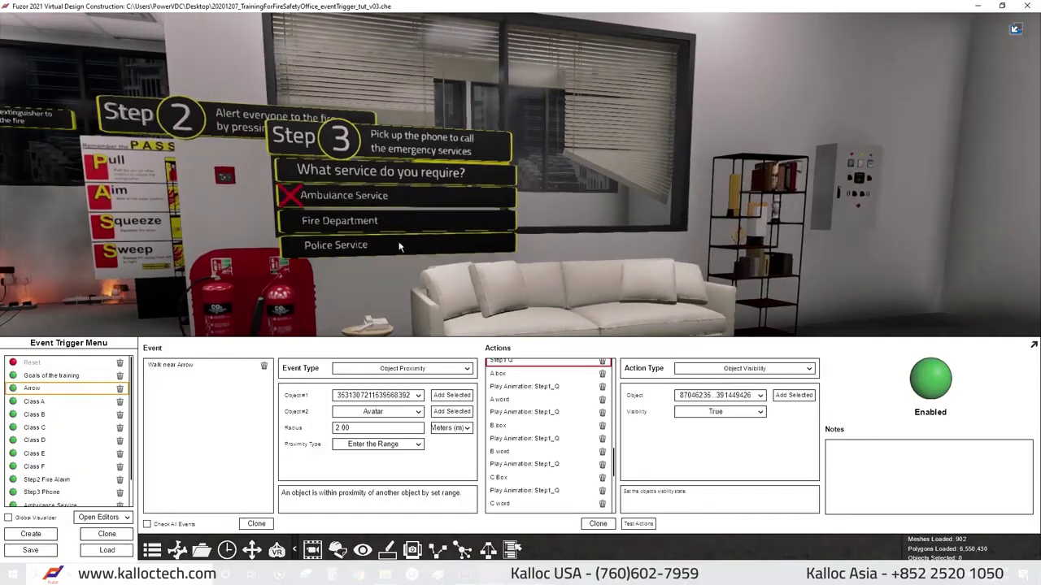
{"action": "left_click", "coordinate": [417, 245]}
{"action": "scroll", "coordinate": [65, 495], "scroll_direction": "down", "scroll_amount": 1}
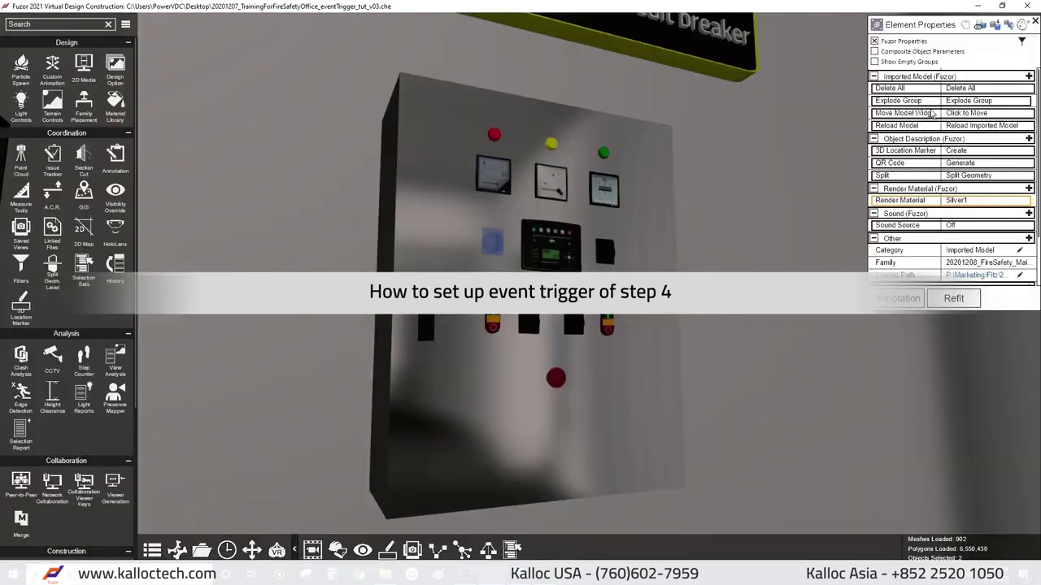
Set Step4 Shut down to fire when the breaker panel's switch is selected.
{"action": "left_click", "coordinate": [491, 236]}
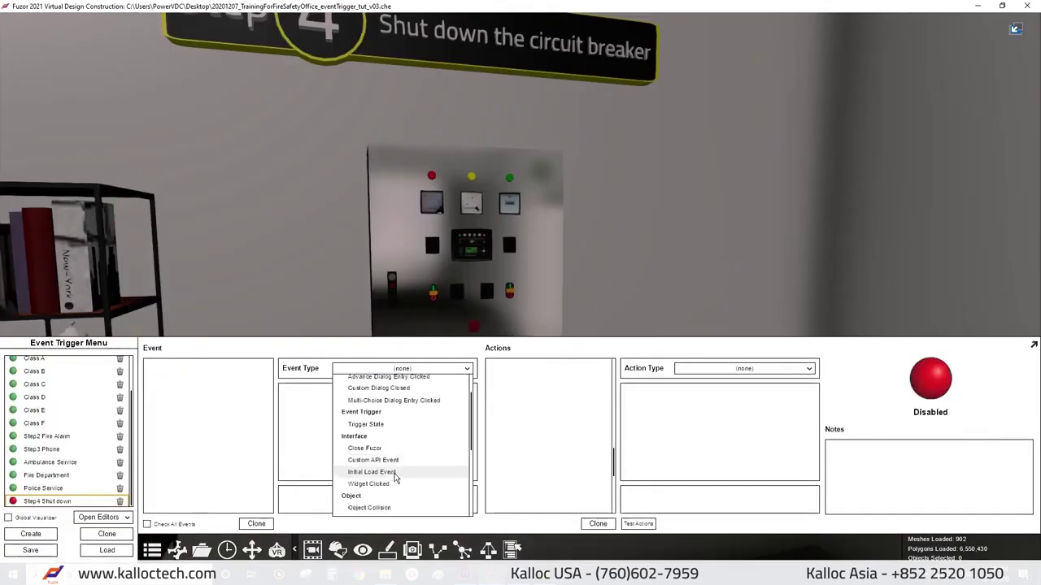
{"action": "scroll", "coordinate": [392, 458], "scroll_direction": "up", "scroll_amount": 2}
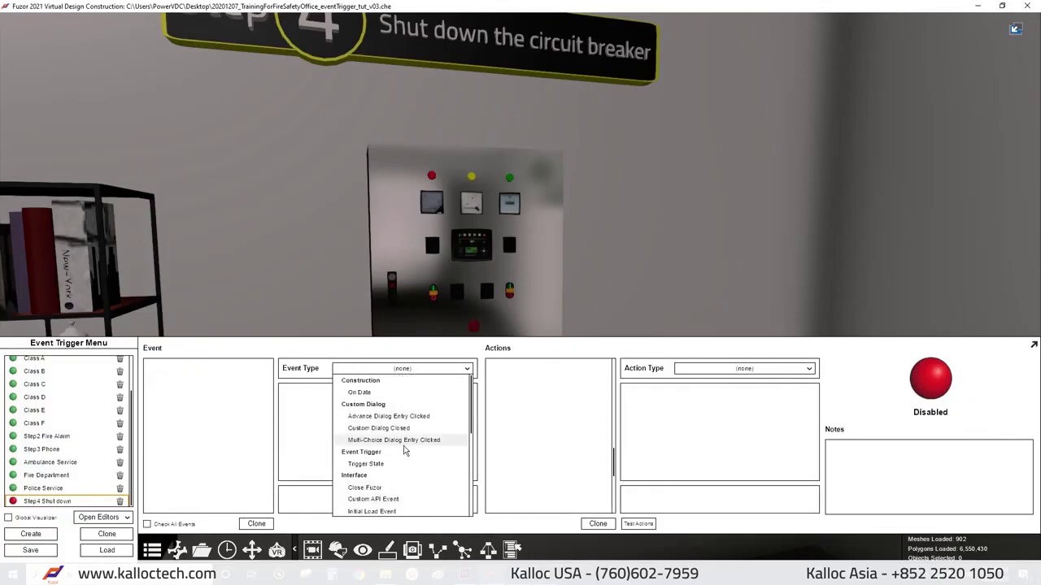
{"action": "scroll", "coordinate": [385, 492], "scroll_direction": "down", "scroll_amount": 3}
{"action": "left_click", "coordinate": [387, 492]}
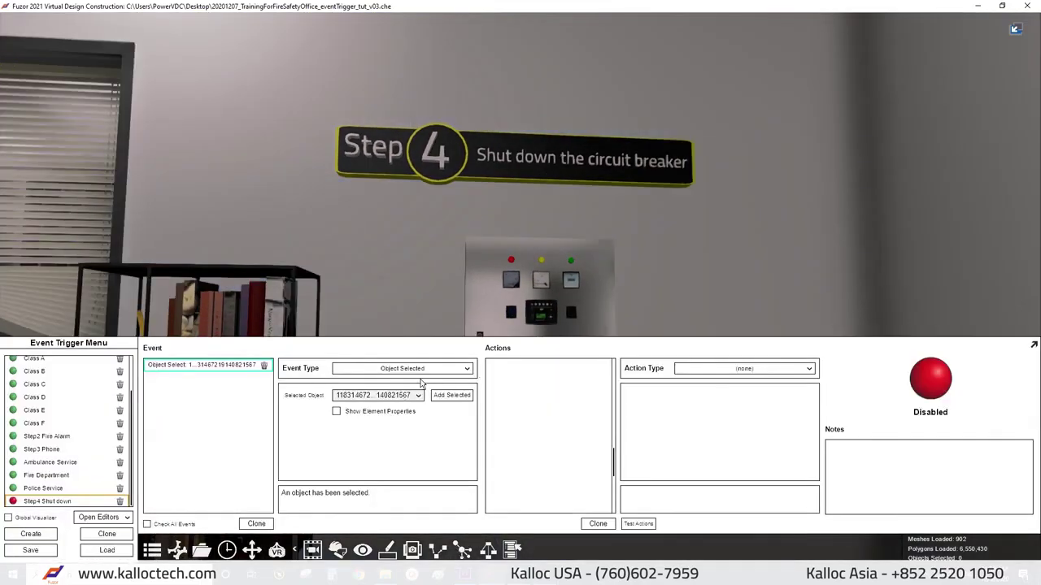
Add Select Object and Control Animation actions to the Step4 Shut down event.
{"action": "left_click", "coordinate": [709, 371]}
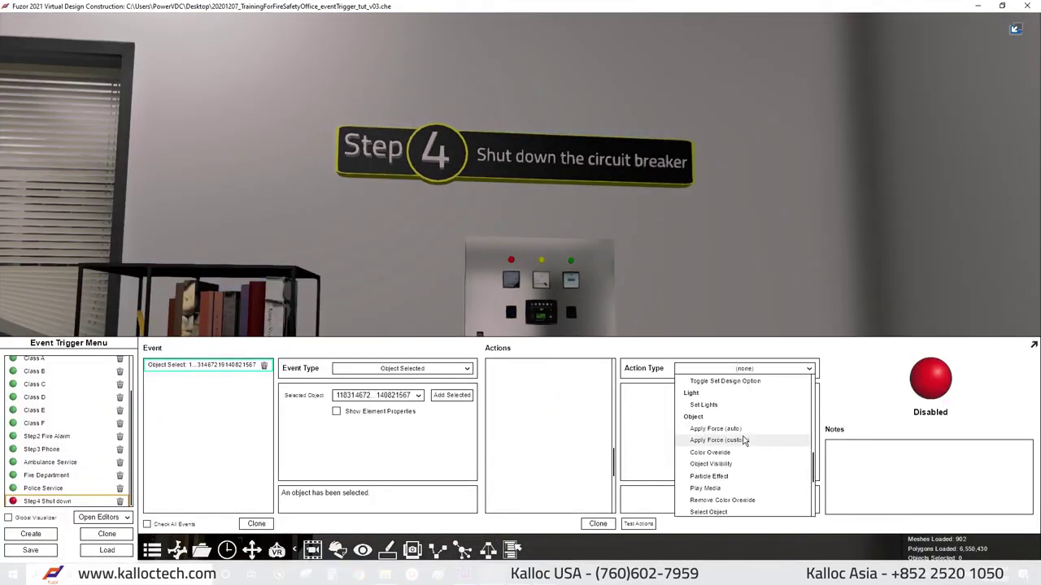
{"action": "scroll", "coordinate": [744, 443], "scroll_direction": "down", "scroll_amount": 4}
{"action": "left_click", "coordinate": [728, 392]}
{"action": "left_click", "coordinate": [735, 368]}
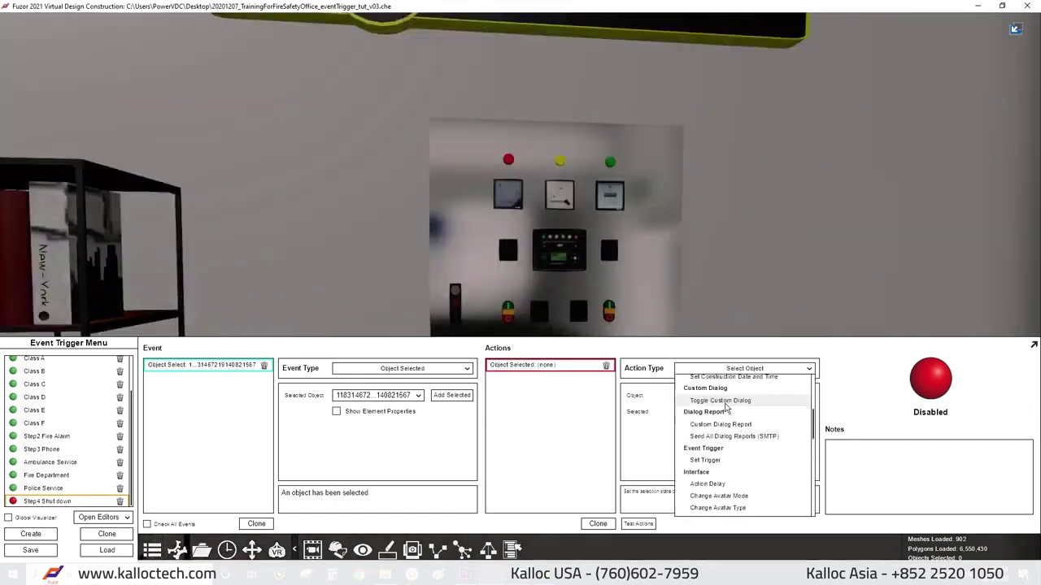
{"action": "left_click", "coordinate": [734, 406]}
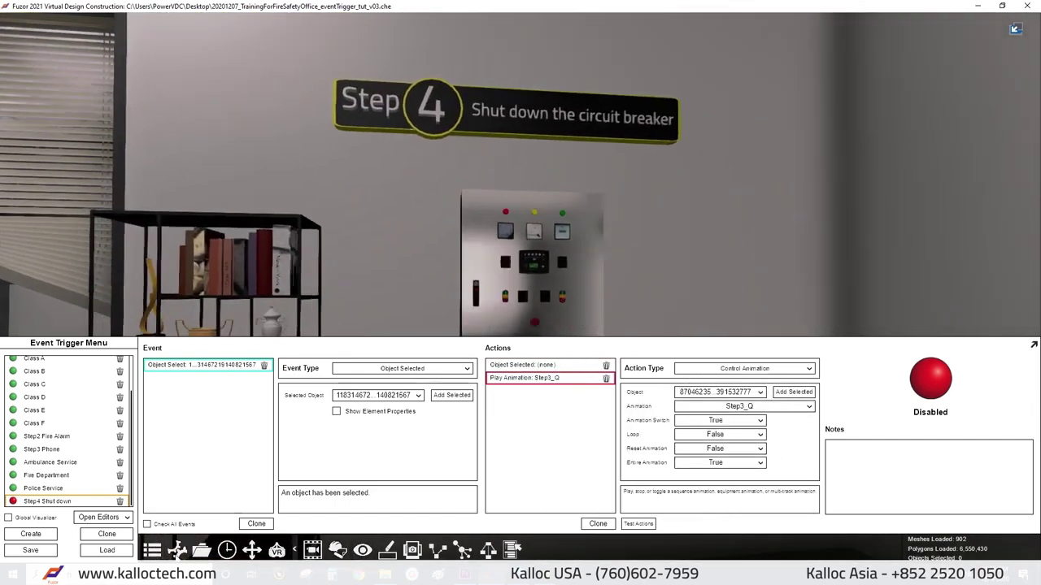
{"action": "key", "text": "Escape"}
{"action": "scroll", "coordinate": [511, 304], "scroll_direction": "up", "scroll_amount": 5}
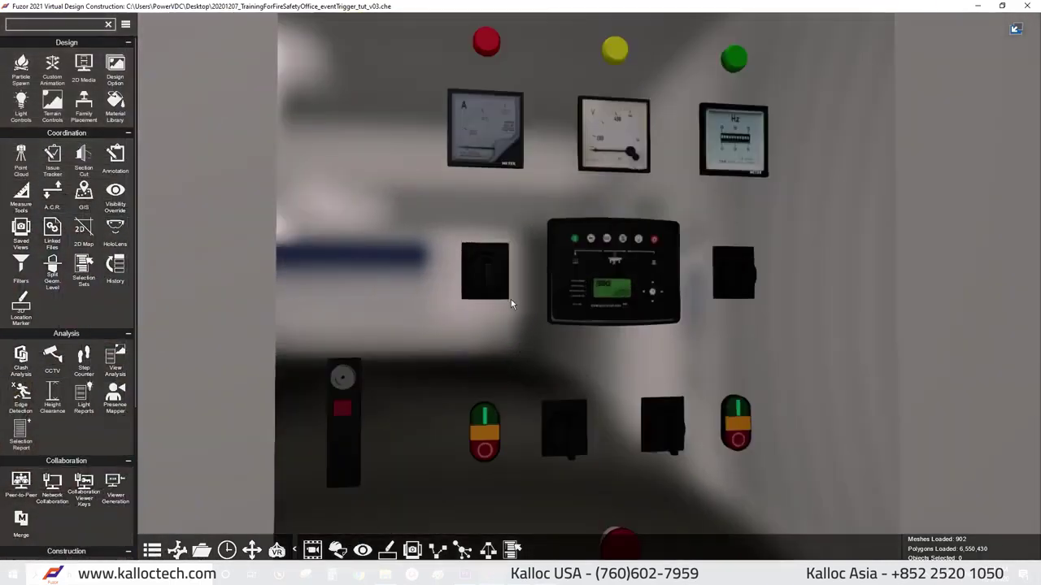
Create a sequence animation for the breaker switch and add a second key frame.
{"action": "scroll", "coordinate": [511, 303], "scroll_direction": "down", "scroll_amount": 3}
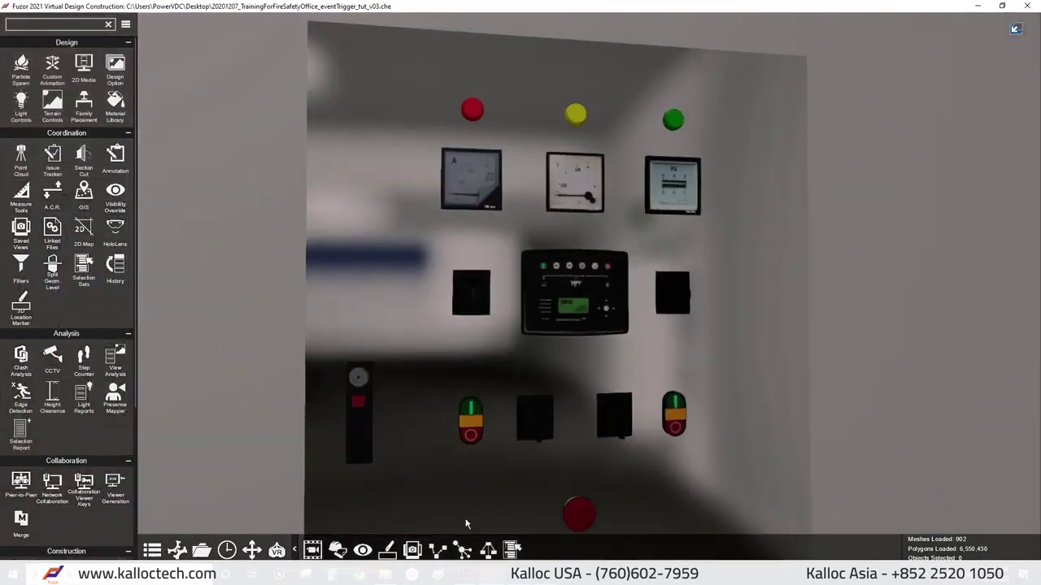
{"action": "left_click", "coordinate": [443, 553]}
{"action": "left_click", "coordinate": [474, 298]}
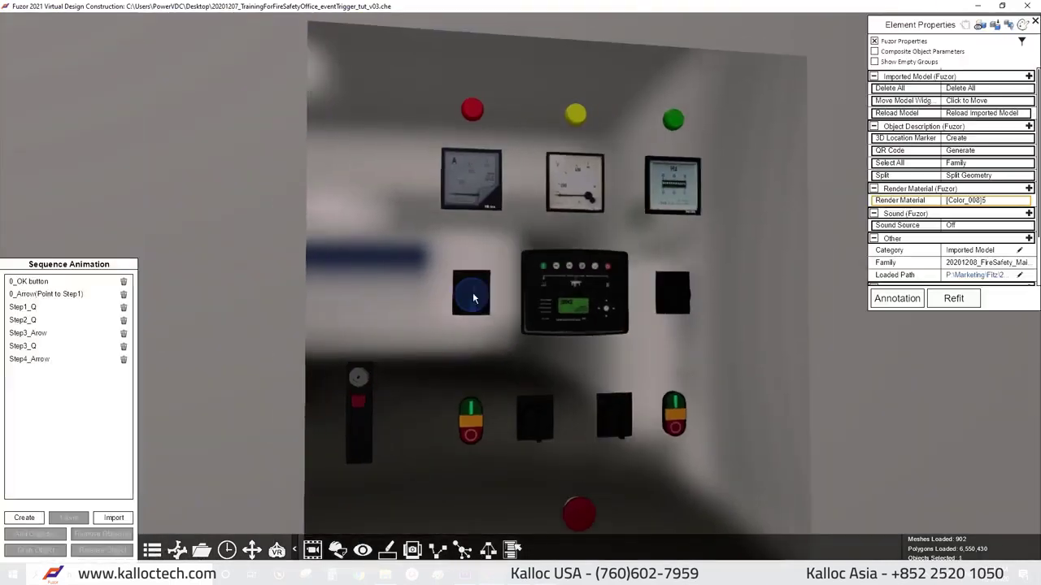
{"action": "left_click", "coordinate": [42, 518]}
{"action": "scroll", "coordinate": [510, 391], "scroll_direction": "down", "scroll_amount": 5}
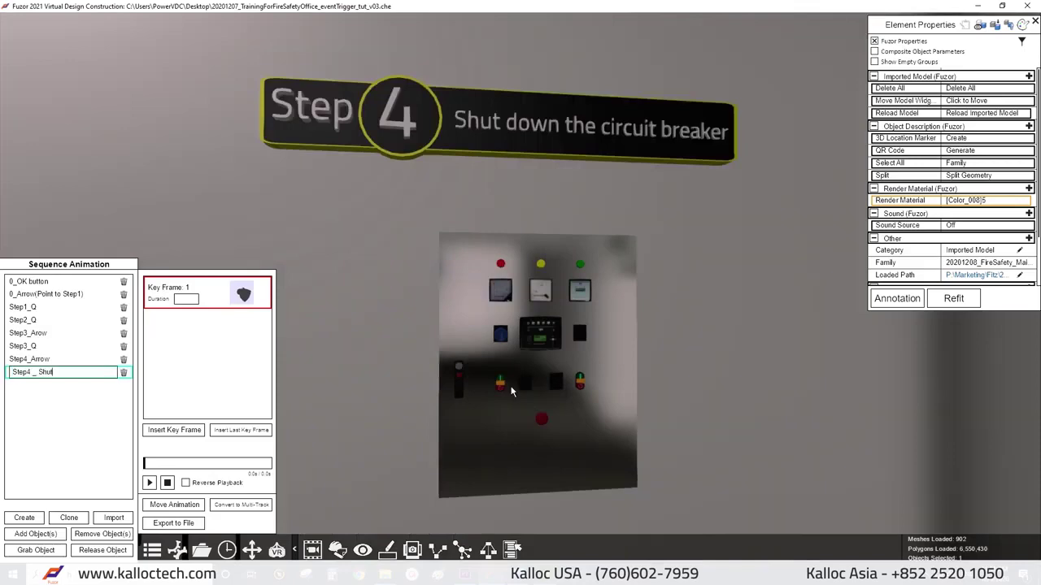
{"action": "left_click", "coordinate": [174, 429]}
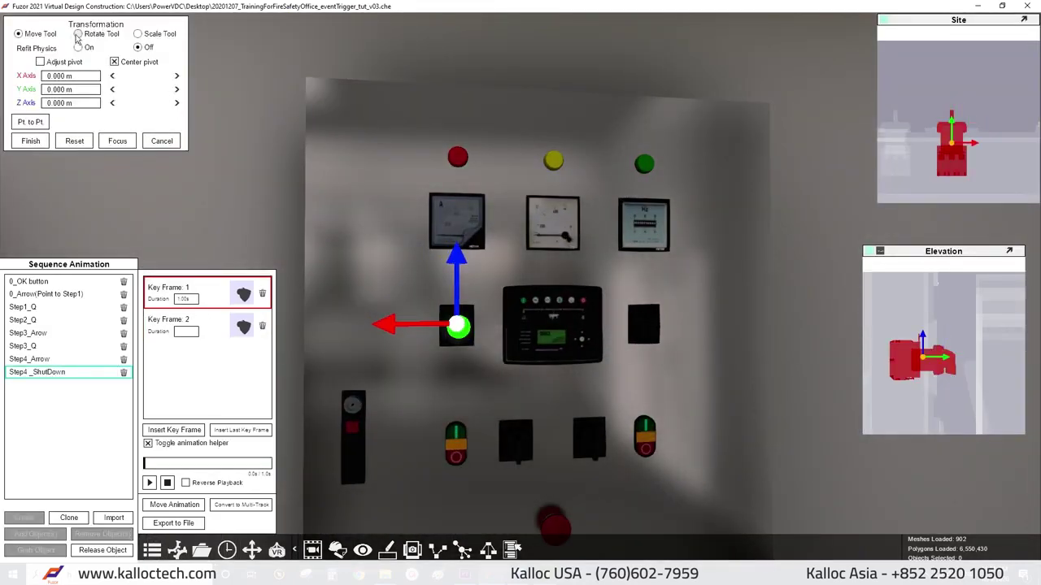
Rotate the switch to its off position in that key frame, finish, and preview the animation.
{"action": "left_click", "coordinate": [79, 33]}
{"action": "left_click", "coordinate": [114, 61]}
{"action": "left_click_drag", "start_coordinate": [114, 88], "coordinate": [159, 88]}
{"action": "left_click", "coordinate": [18, 33]}
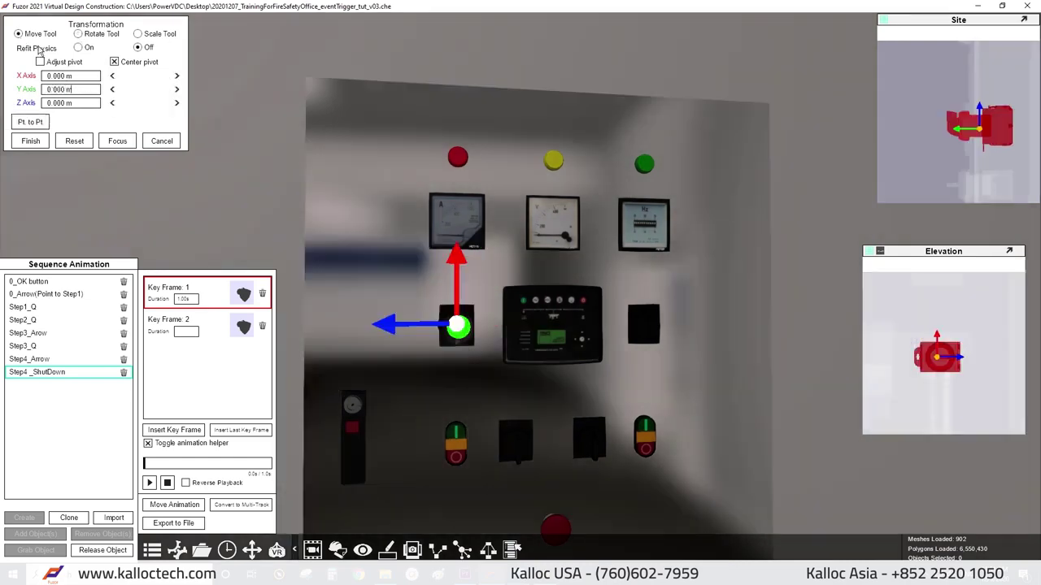
{"action": "scroll", "coordinate": [460, 249], "scroll_direction": "up", "scroll_amount": 5}
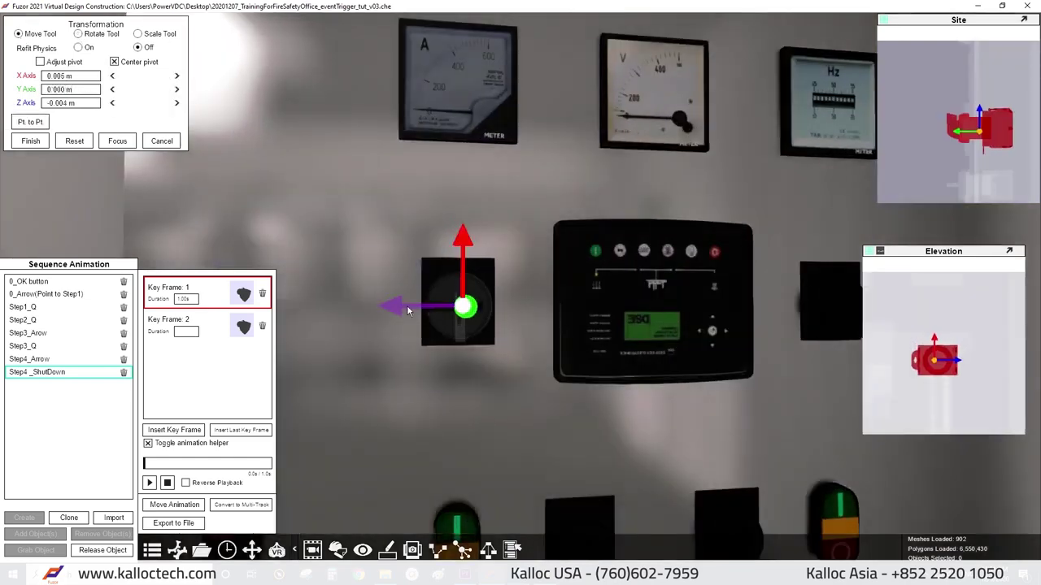
{"action": "left_click", "coordinate": [161, 141]}
{"action": "left_click", "coordinate": [150, 484]}
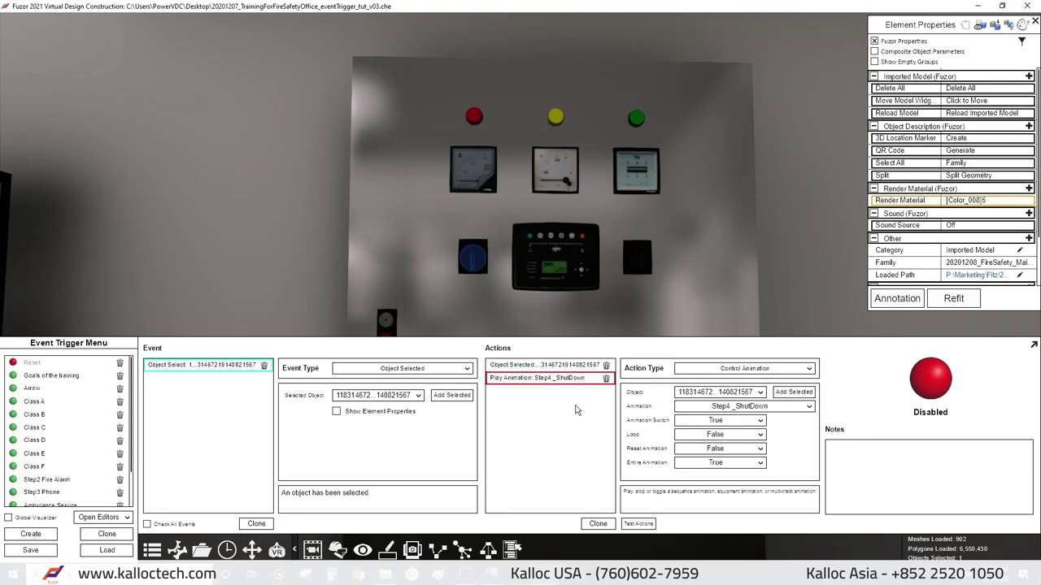
Add a Play Object Sound, a Delay and a second Play Object Sound action.
{"action": "left_click", "coordinate": [689, 370]}
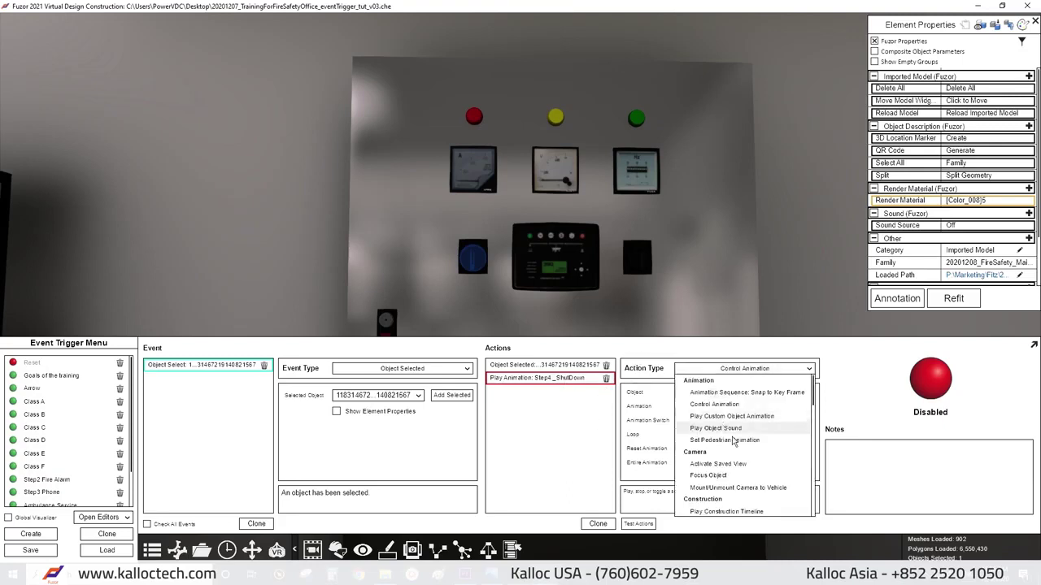
{"action": "scroll", "coordinate": [732, 439], "scroll_direction": "down", "scroll_amount": 3}
{"action": "scroll", "coordinate": [740, 448], "scroll_direction": "down", "scroll_amount": 3}
{"action": "scroll", "coordinate": [747, 455], "scroll_direction": "down", "scroll_amount": 3}
{"action": "scroll", "coordinate": [747, 456], "scroll_direction": "down", "scroll_amount": 2}
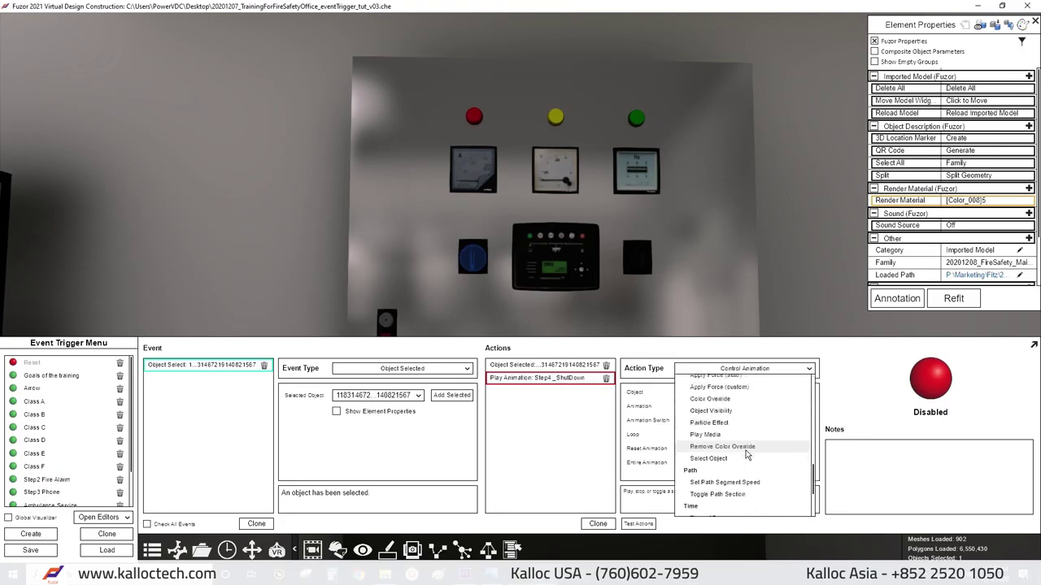
{"action": "scroll", "coordinate": [746, 455], "scroll_direction": "down", "scroll_amount": 2}
{"action": "scroll", "coordinate": [746, 454], "scroll_direction": "up", "scroll_amount": 3}
{"action": "scroll", "coordinate": [745, 453], "scroll_direction": "up", "scroll_amount": 3}
{"action": "scroll", "coordinate": [745, 451], "scroll_direction": "up", "scroll_amount": 3}
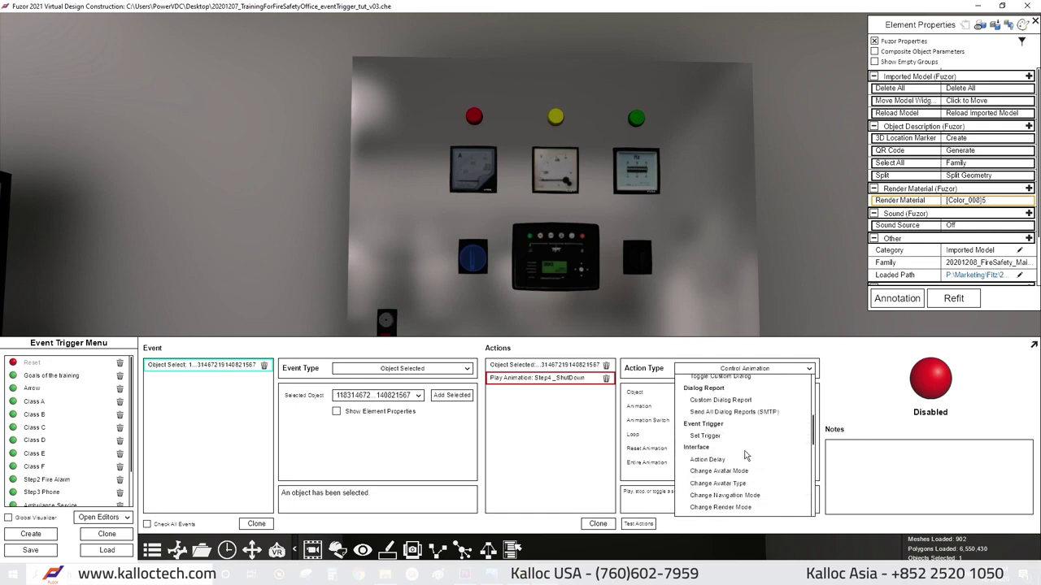
{"action": "scroll", "coordinate": [744, 452], "scroll_direction": "up", "scroll_amount": 3}
{"action": "scroll", "coordinate": [745, 451], "scroll_direction": "up", "scroll_amount": 3}
{"action": "left_click", "coordinate": [746, 455]}
{"action": "left_click", "coordinate": [728, 369]}
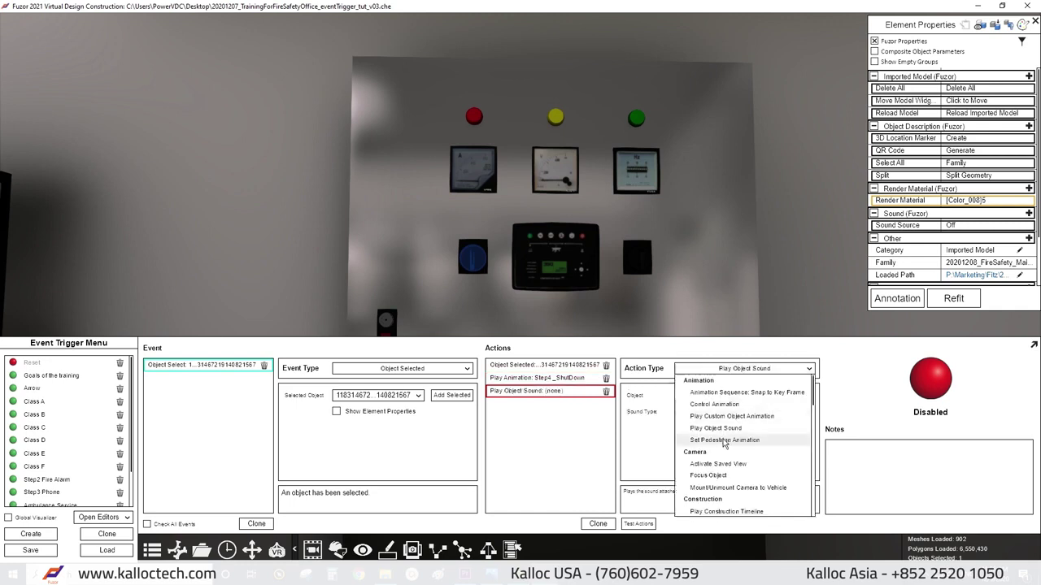
{"action": "scroll", "coordinate": [732, 448], "scroll_direction": "down", "scroll_amount": 3}
{"action": "left_click", "coordinate": [731, 468]}
Give the switch close.wav as its sound source, enter the delay time, and assign it to both sound actions.
{"action": "left_click", "coordinate": [593, 441]}
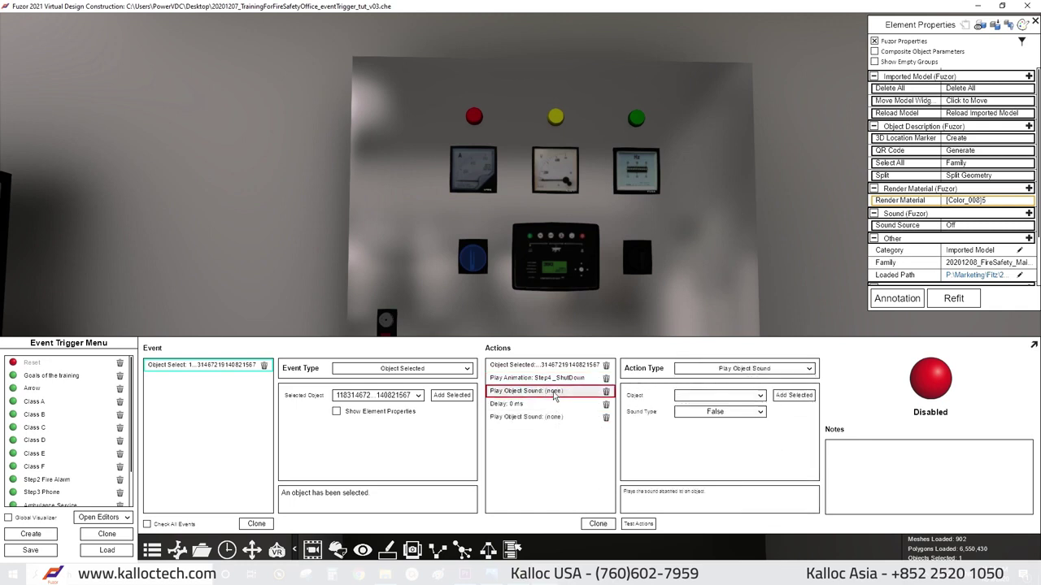
{"action": "left_click", "coordinate": [955, 225]}
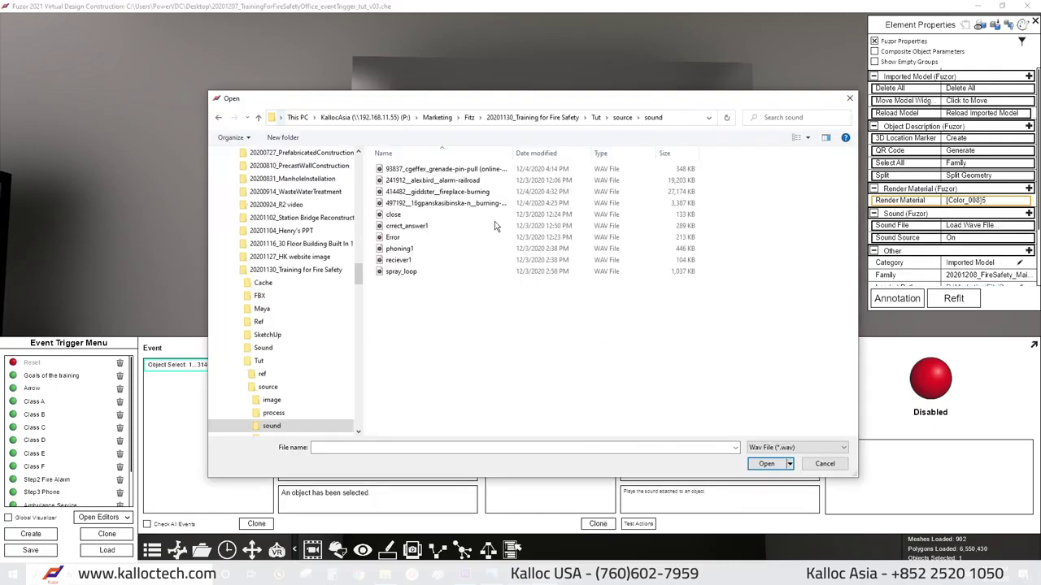
{"action": "double_click", "coordinate": [395, 215]}
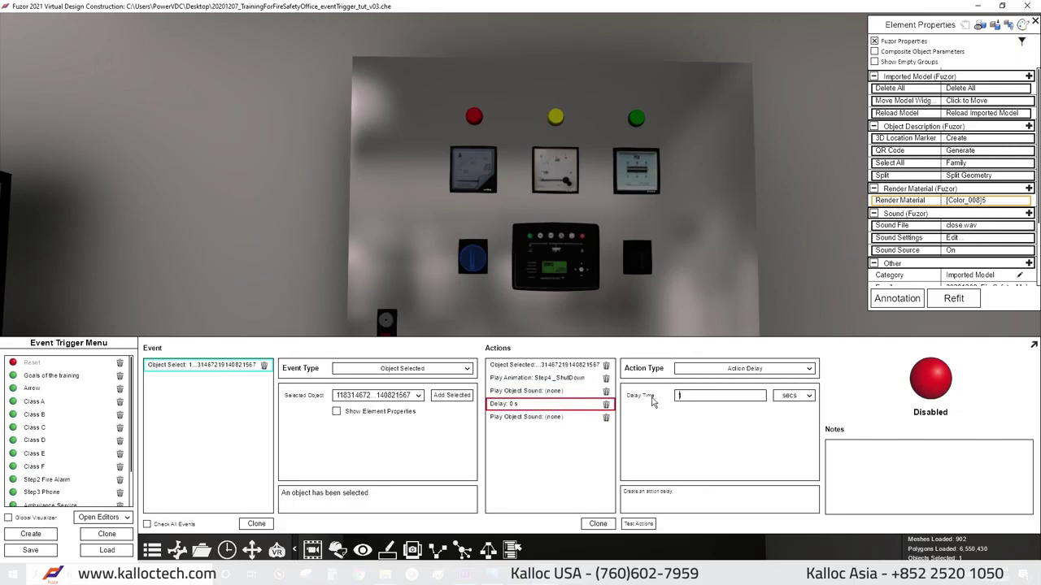
{"action": "type", "text": "1"}
{"action": "key", "text": "Return"}
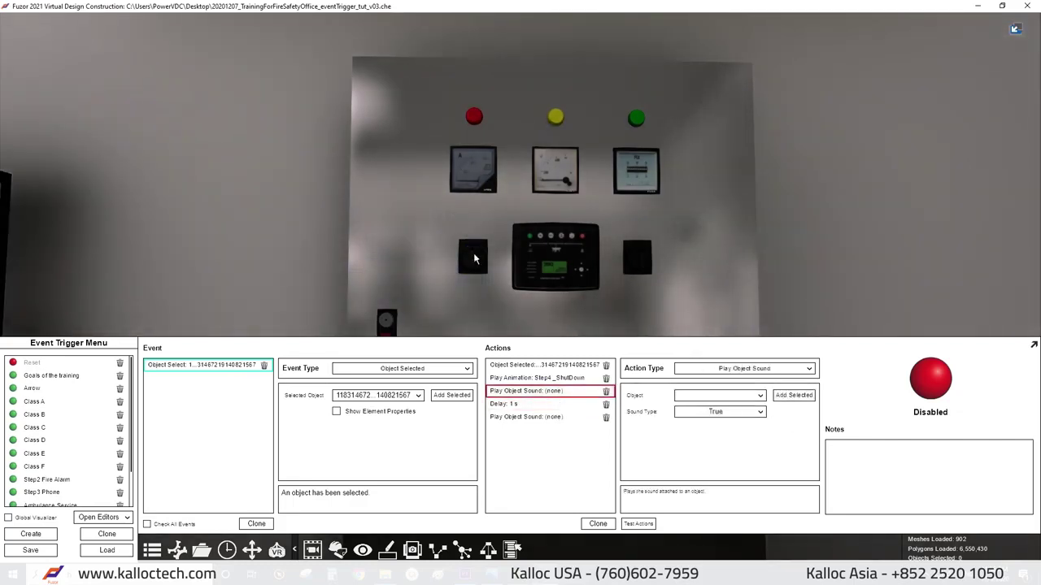
{"action": "left_click", "coordinate": [475, 259]}
{"action": "left_click", "coordinate": [528, 416]}
{"action": "left_click", "coordinate": [793, 395]}
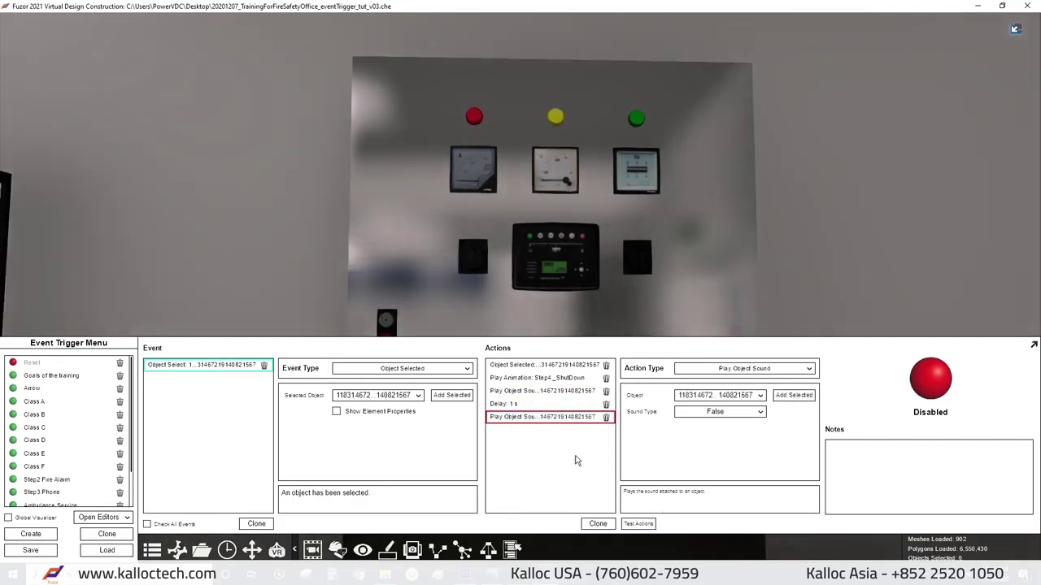
Review the delay and sound actions and run Test Actions.
{"action": "left_click", "coordinate": [553, 404]}
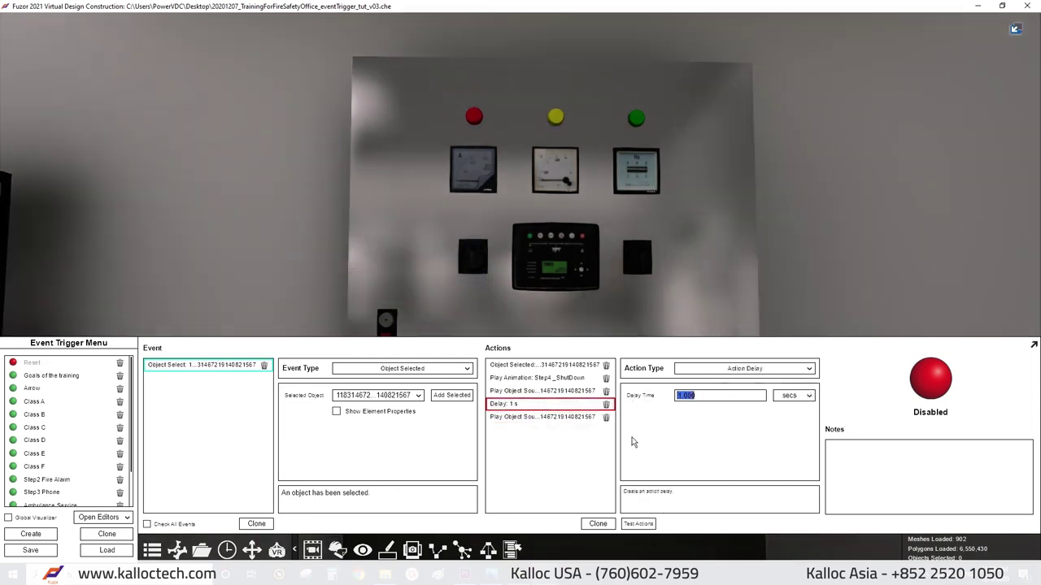
{"action": "left_click", "coordinate": [541, 392]}
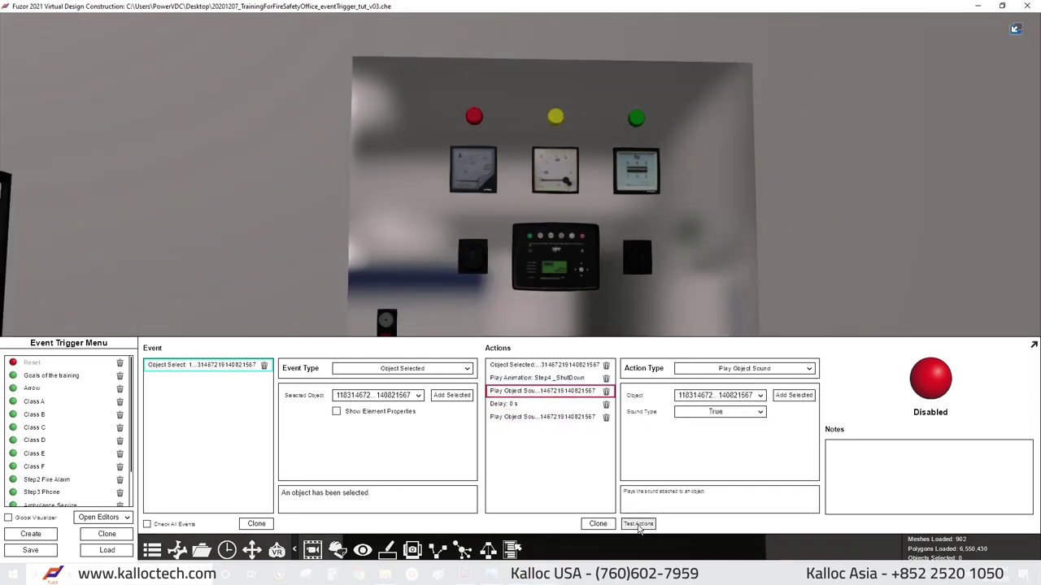
{"action": "left_click", "coordinate": [638, 524]}
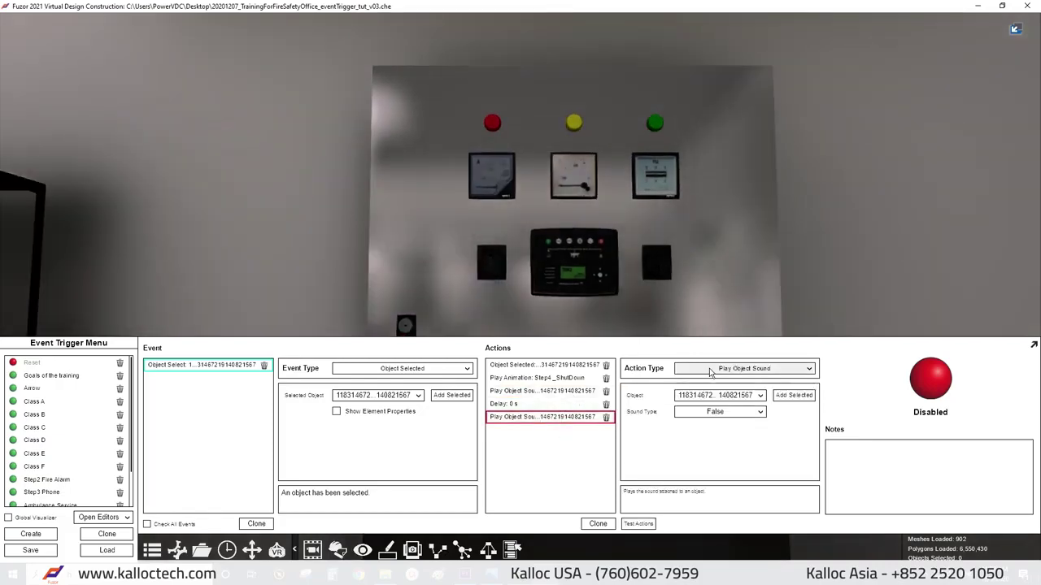
{"action": "left_click", "coordinate": [556, 367]}
{"action": "left_click", "coordinate": [537, 417]}
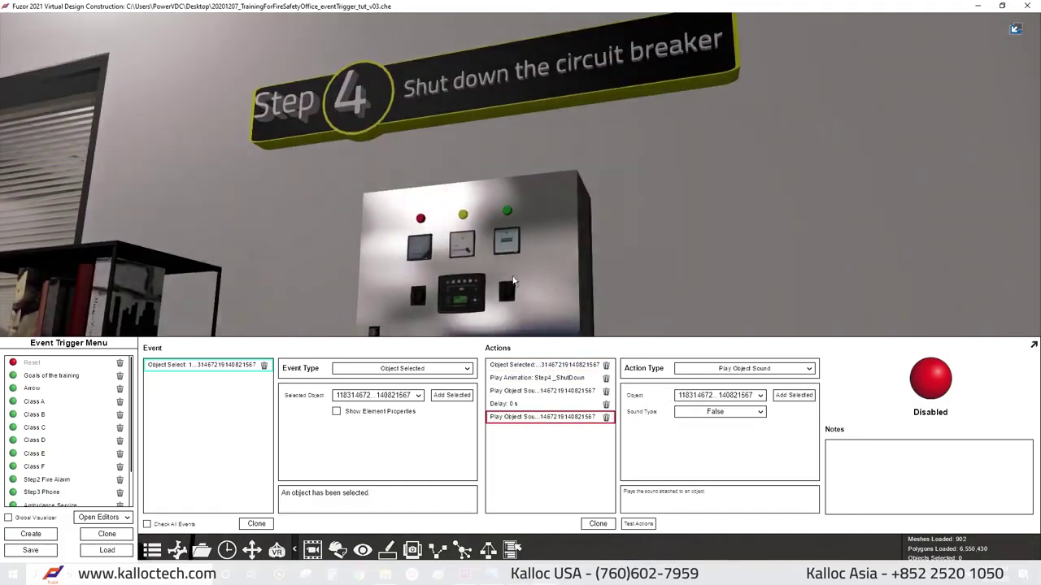
{"action": "left_click", "coordinate": [744, 368]}
Add Object Visibility actions to switch the Close light and open light objects.
{"action": "scroll", "coordinate": [746, 443], "scroll_direction": "down", "scroll_amount": 2}
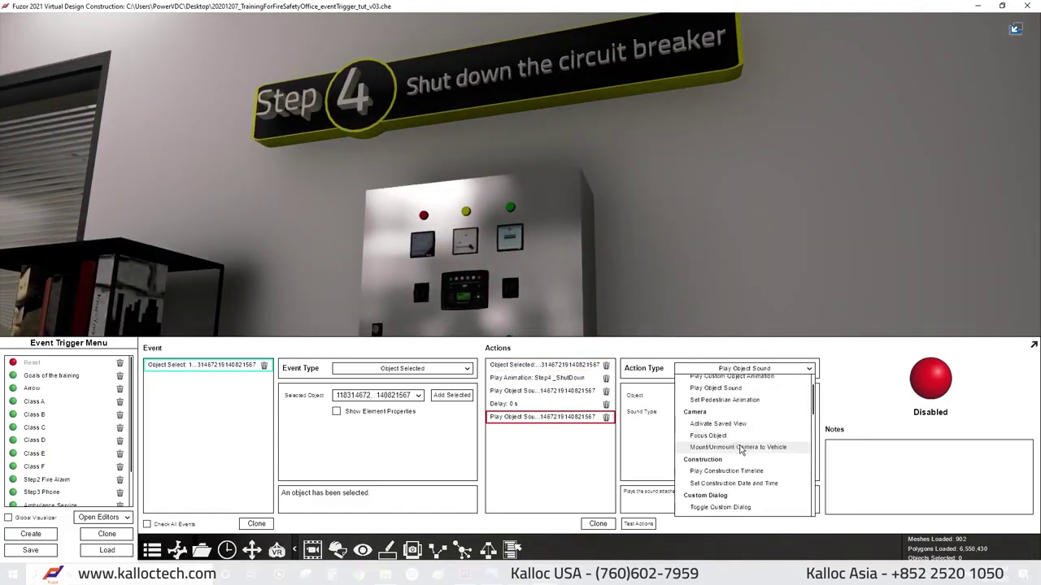
{"action": "scroll", "coordinate": [746, 443], "scroll_direction": "down", "scroll_amount": 2}
{"action": "scroll", "coordinate": [744, 446], "scroll_direction": "down", "scroll_amount": 2}
{"action": "scroll", "coordinate": [743, 448], "scroll_direction": "down", "scroll_amount": 1}
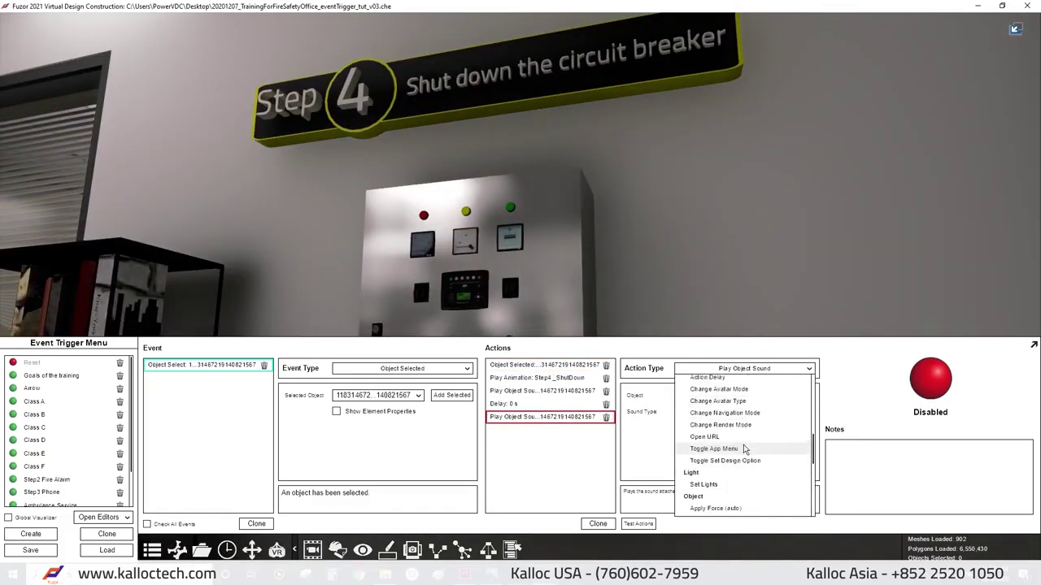
{"action": "scroll", "coordinate": [745, 449], "scroll_direction": "down", "scroll_amount": 2}
{"action": "scroll", "coordinate": [744, 446], "scroll_direction": "down", "scroll_amount": 2}
{"action": "left_click", "coordinate": [744, 426]}
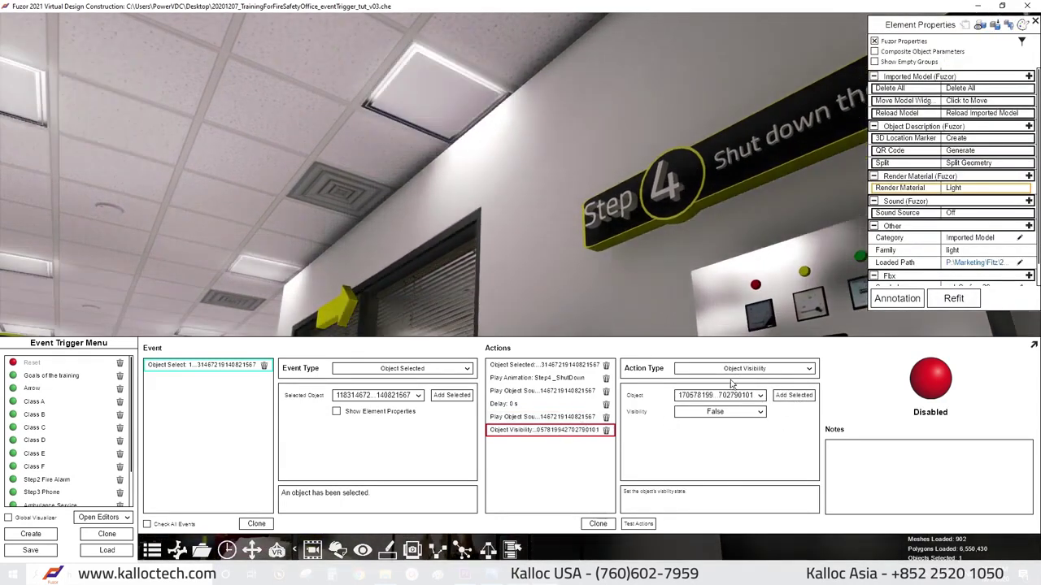
{"action": "left_click", "coordinate": [740, 369]}
{"action": "left_click", "coordinate": [533, 441]}
{"action": "type", "text": "open light"}
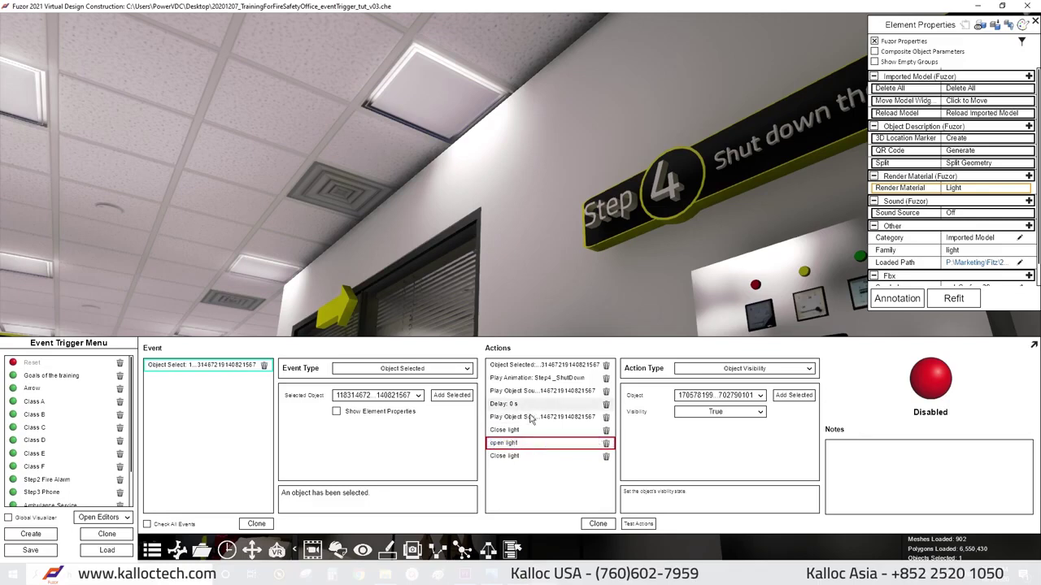
Add an Action Delay and move it just after the first Close light action.
{"action": "left_click", "coordinate": [520, 430]}
{"action": "left_click", "coordinate": [740, 368]}
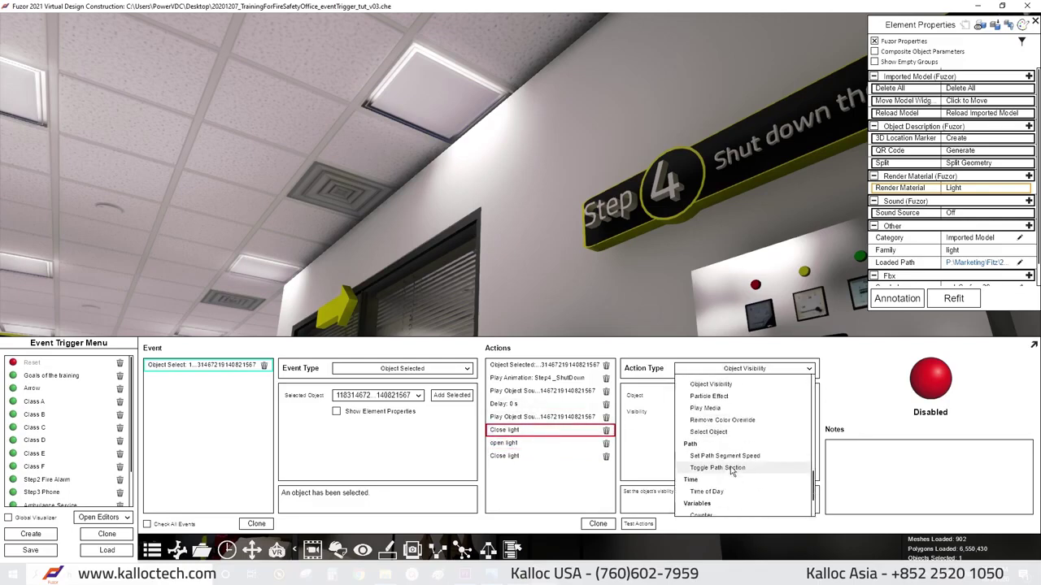
{"action": "scroll", "coordinate": [728, 467], "scroll_direction": "down", "scroll_amount": 2}
{"action": "scroll", "coordinate": [728, 470], "scroll_direction": "down", "scroll_amount": 2}
{"action": "scroll", "coordinate": [727, 470], "scroll_direction": "up", "scroll_amount": 3}
{"action": "scroll", "coordinate": [731, 466], "scroll_direction": "up", "scroll_amount": 3}
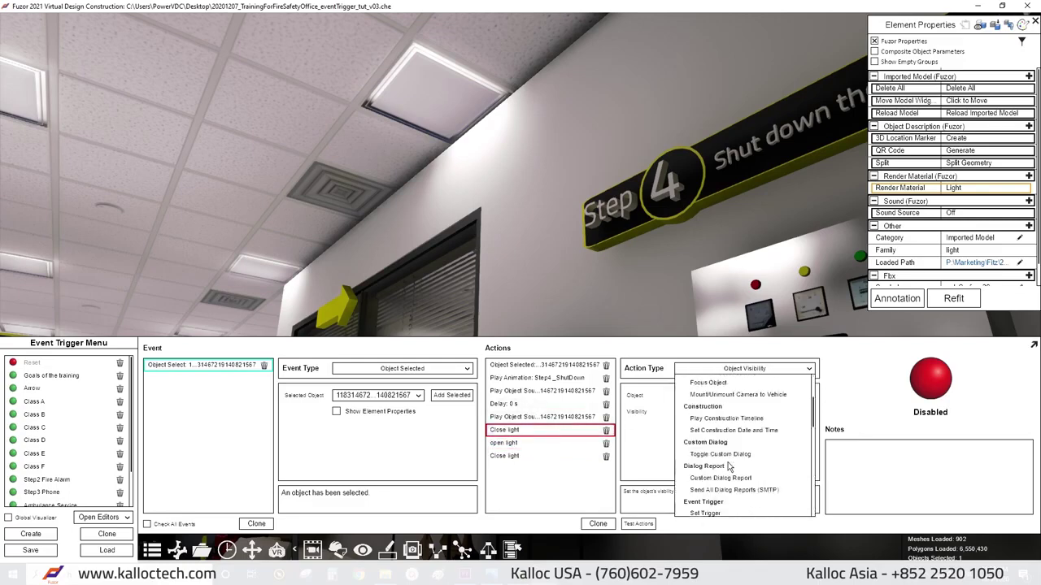
{"action": "scroll", "coordinate": [732, 459], "scroll_direction": "up", "scroll_amount": 3}
{"action": "left_click", "coordinate": [712, 434]}
{"action": "left_click_drag", "start_coordinate": [544, 472], "coordinate": [544, 442]}
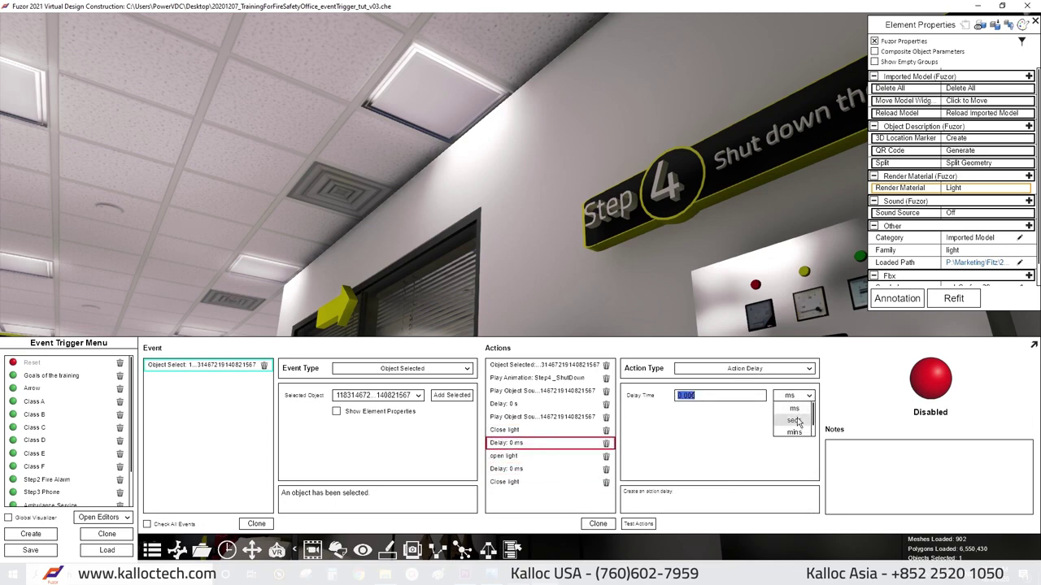
Set the delay time, then test the light on/off sequence.
{"action": "type", "text": "1"}
{"action": "key", "text": "Return"}
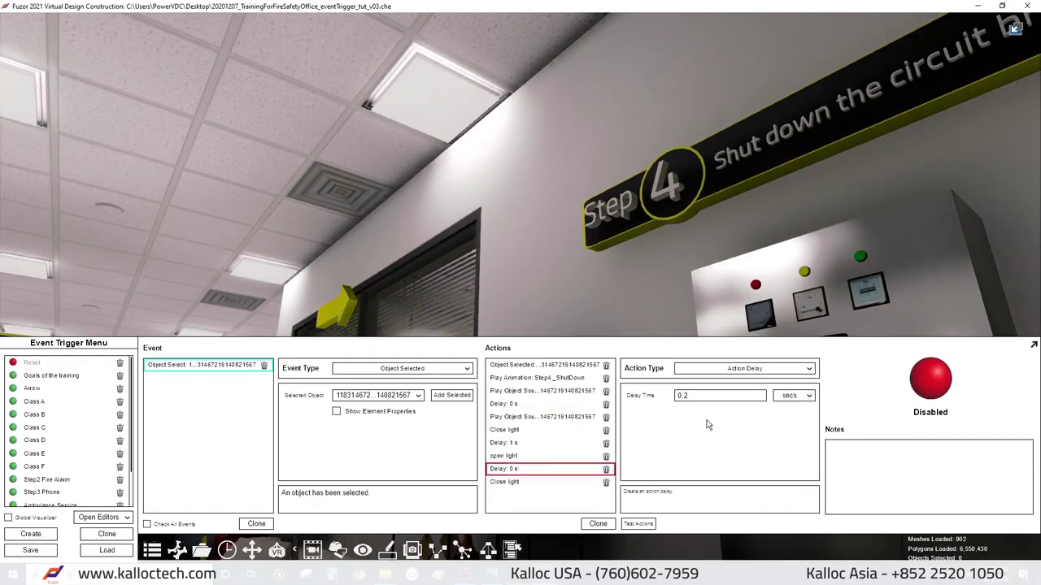
{"action": "left_click", "coordinate": [535, 443]}
{"action": "left_click", "coordinate": [525, 482]}
{"action": "left_click", "coordinate": [638, 523]}
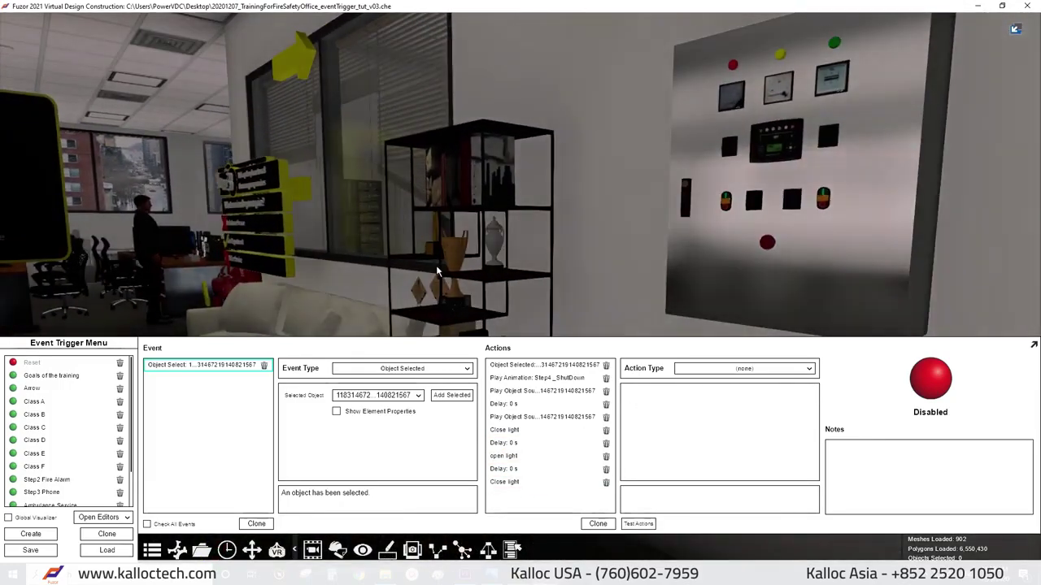
{"action": "left_click", "coordinate": [437, 271]}
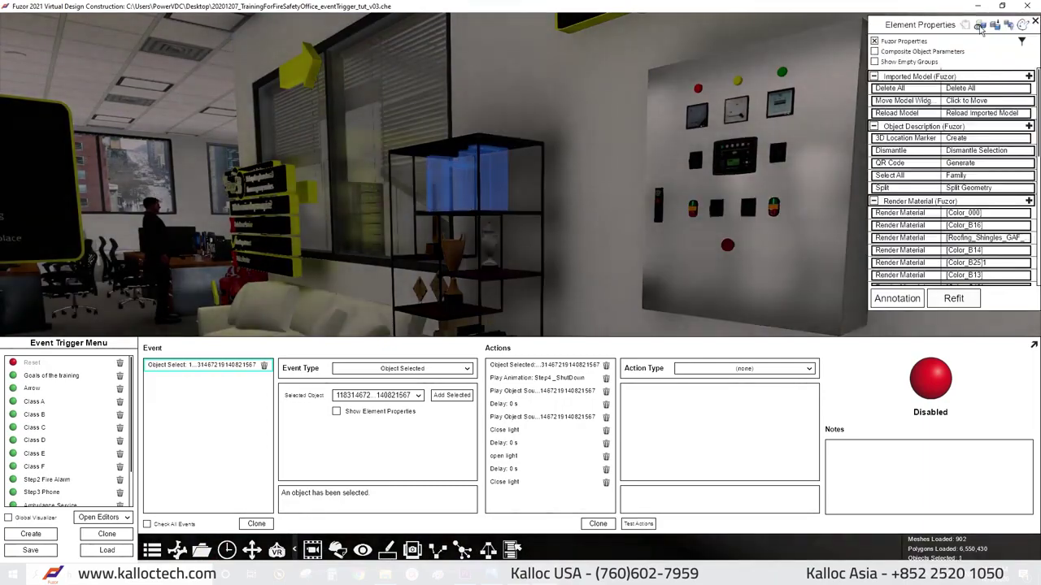
{"action": "left_click", "coordinate": [980, 27]}
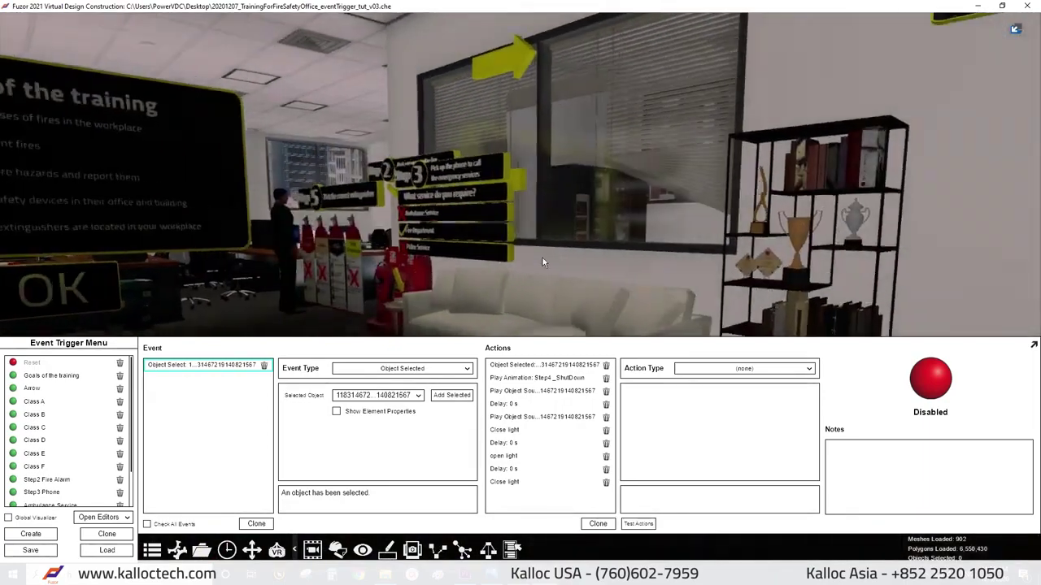
{"action": "left_click", "coordinate": [650, 235]}
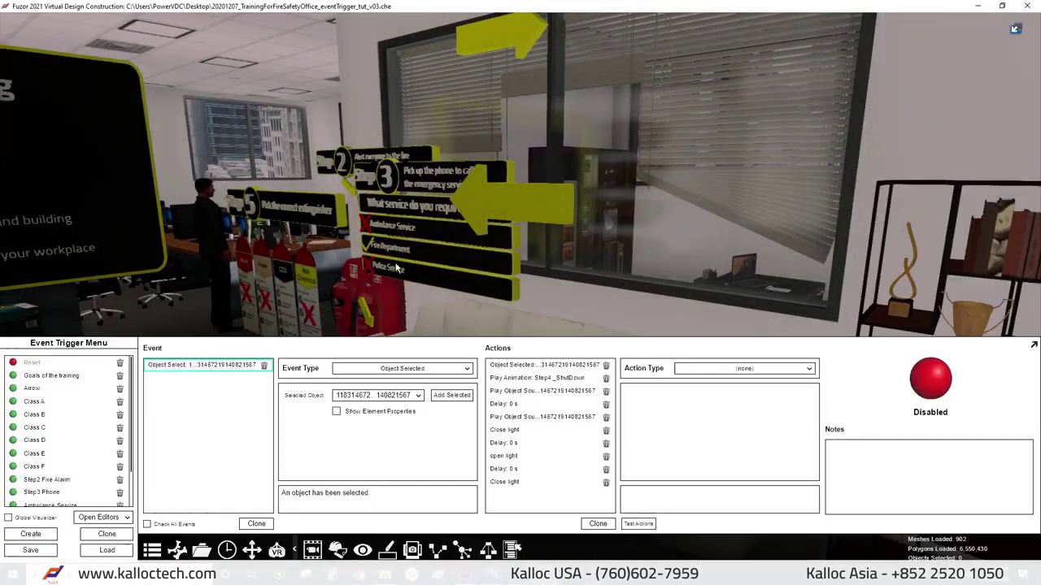
{"action": "left_click", "coordinate": [24, 518]}
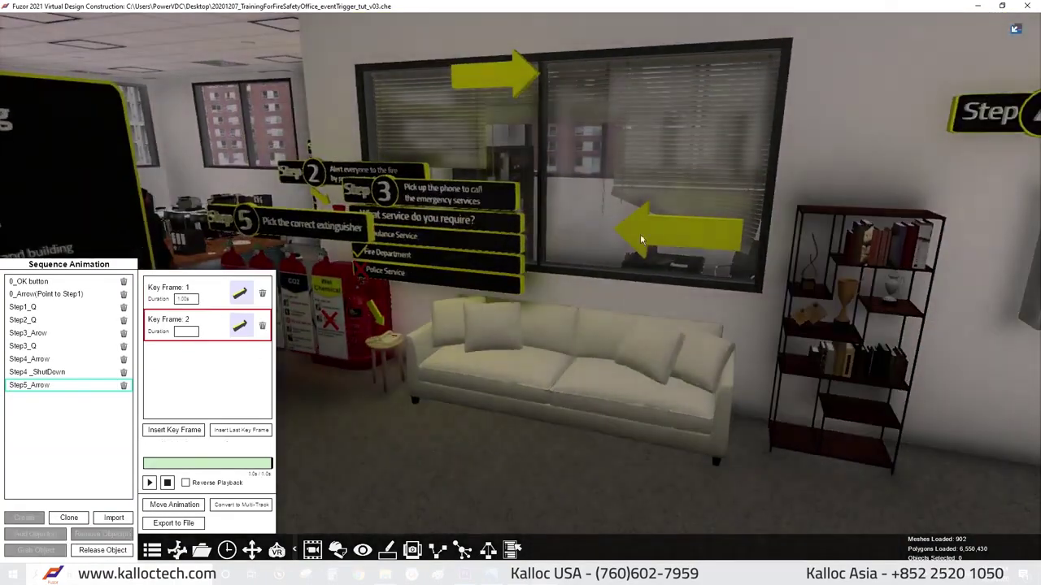
{"action": "left_click", "coordinate": [150, 483]}
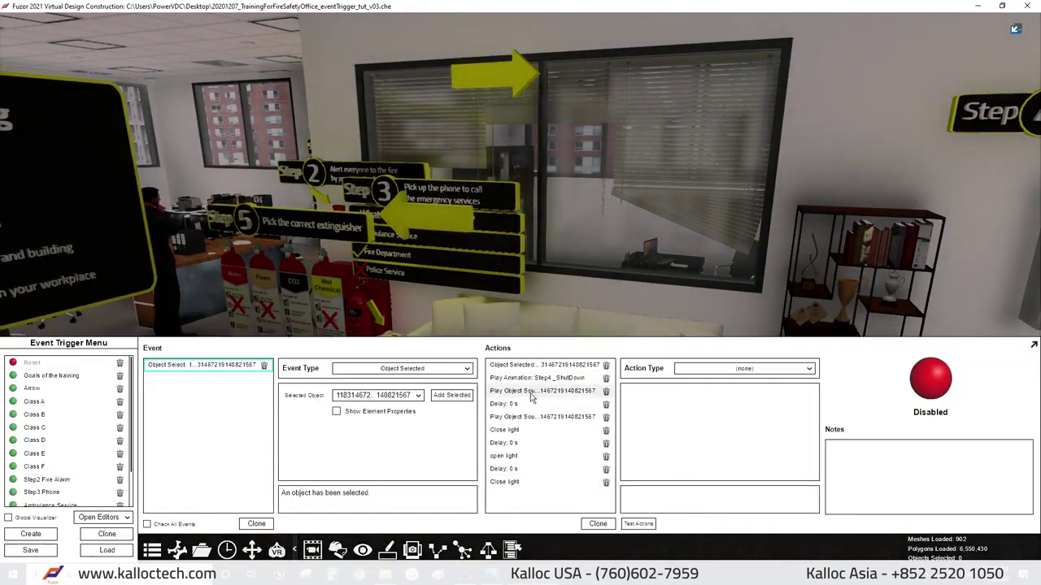
Add an Object Visibility (True) action and a Step5_Arrow Control Animation action.
{"action": "left_click", "coordinate": [533, 392]}
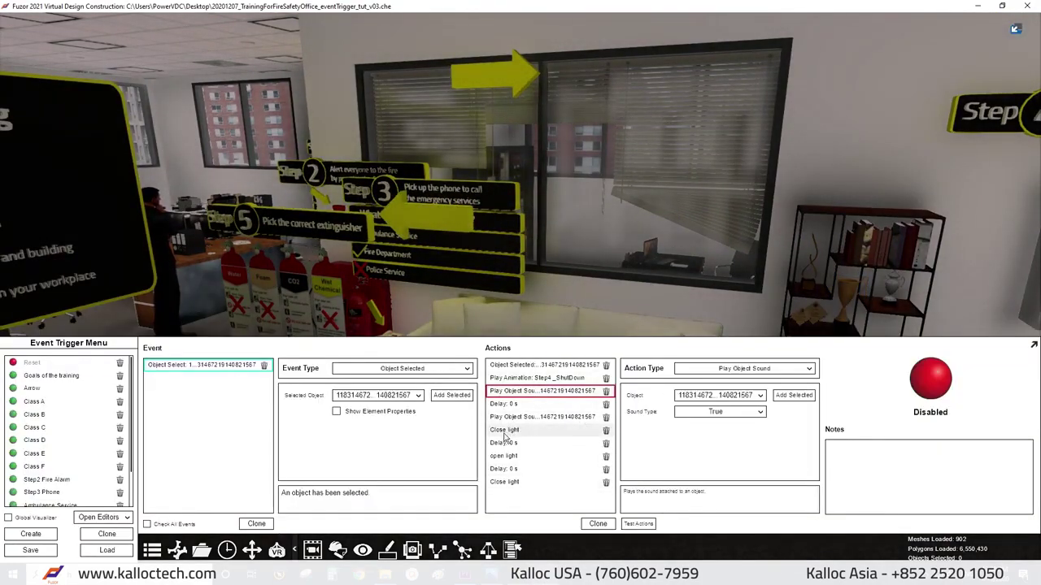
{"action": "left_click", "coordinate": [744, 369]}
{"action": "scroll", "coordinate": [732, 439], "scroll_direction": "down", "scroll_amount": 2}
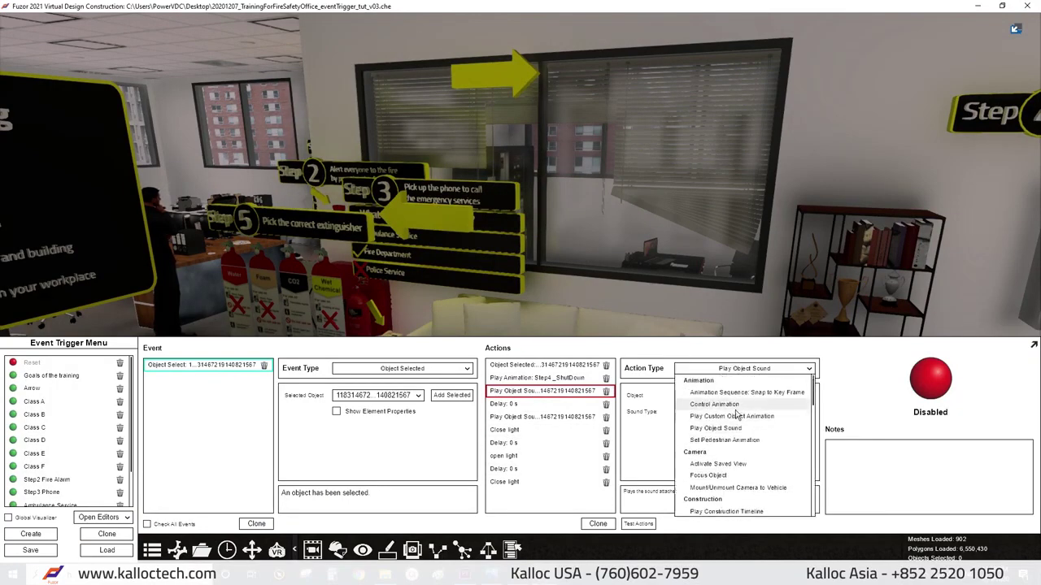
{"action": "scroll", "coordinate": [732, 443], "scroll_direction": "down", "scroll_amount": 2}
{"action": "scroll", "coordinate": [734, 449], "scroll_direction": "down", "scroll_amount": 2}
{"action": "scroll", "coordinate": [732, 439], "scroll_direction": "down", "scroll_amount": 3}
{"action": "left_click", "coordinate": [715, 380]}
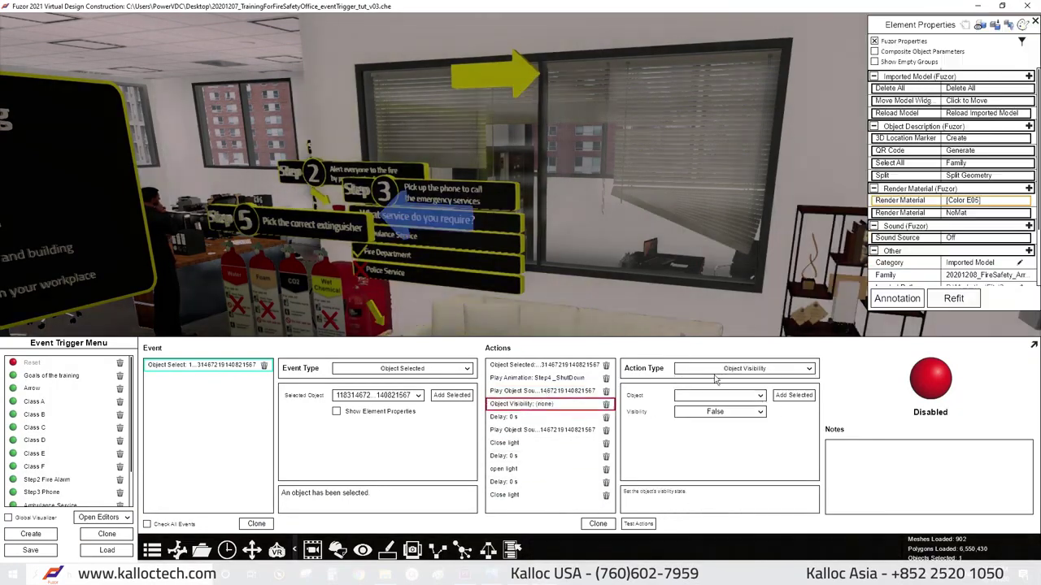
{"action": "left_click", "coordinate": [717, 411]}
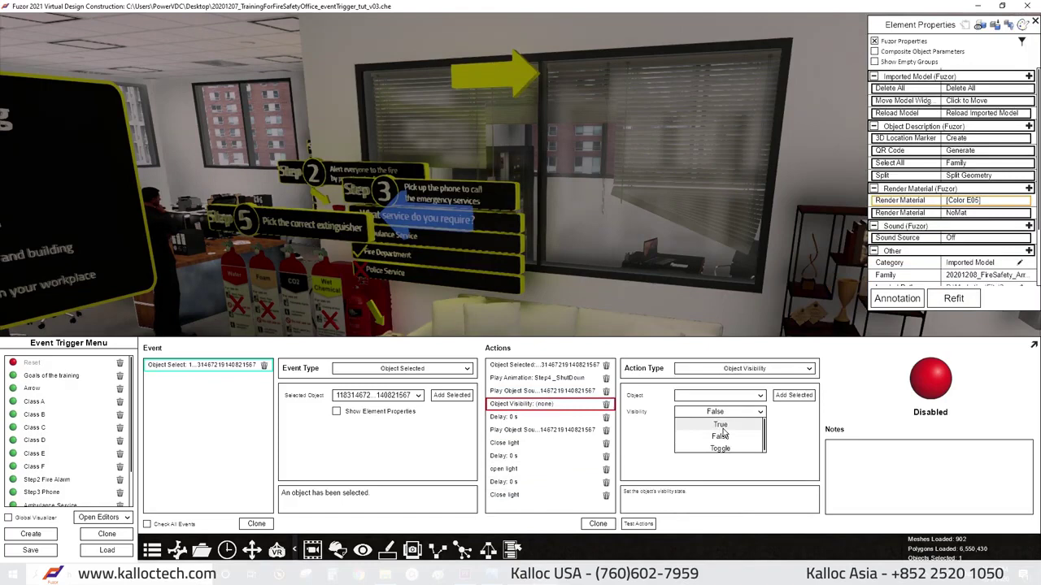
{"action": "left_click", "coordinate": [756, 370]}
{"action": "left_click", "coordinate": [732, 385]}
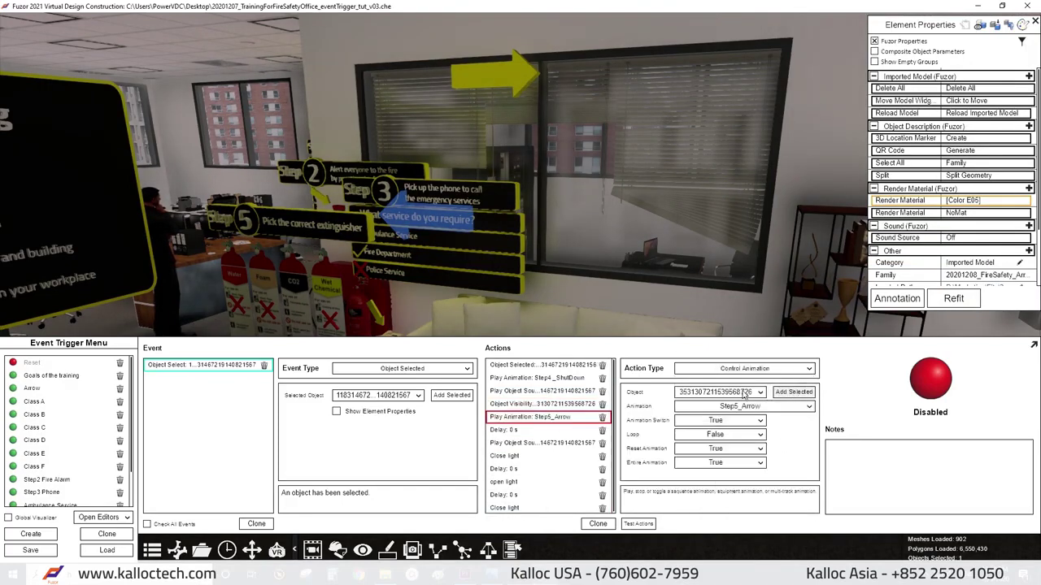
Rename the visibility action Step5 Arrow and move the first sound action below the arrow actions.
{"action": "left_click", "coordinate": [564, 406]}
{"action": "type", "text": "Step5 Arrow"}
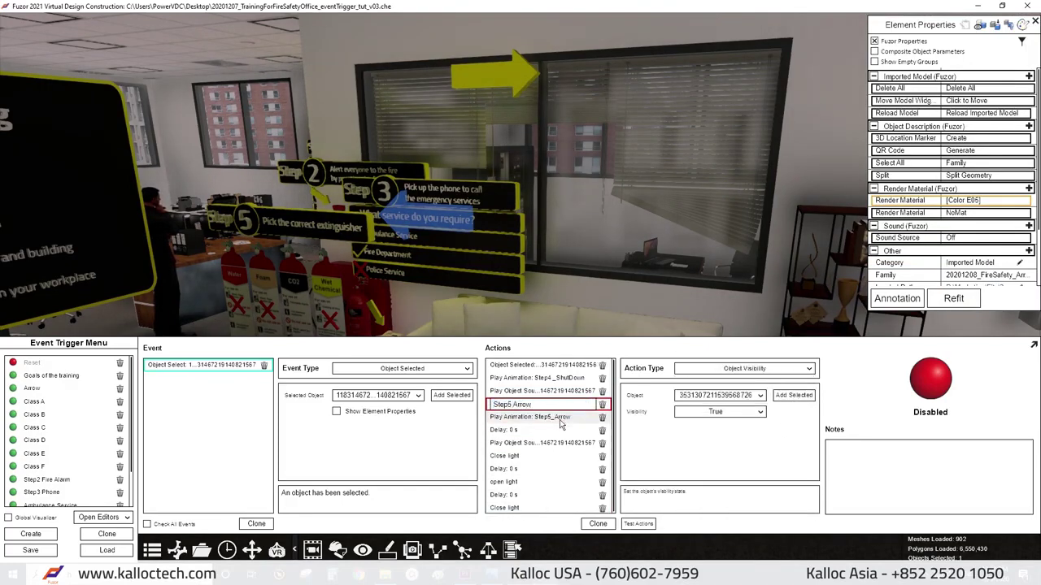
{"action": "key", "text": "Return"}
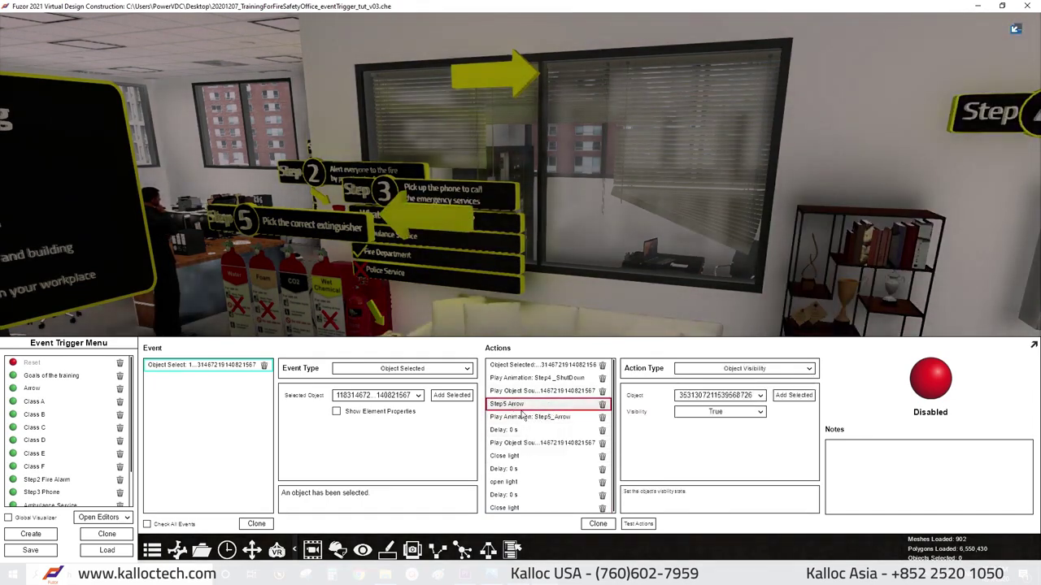
{"action": "mouse_move", "coordinate": [514, 432]}
{"action": "left_mouse_down"}
{"action": "mouse_move", "coordinate": [518, 393]}
{"action": "mouse_move", "coordinate": [522, 405]}
{"action": "left_mouse_up"}
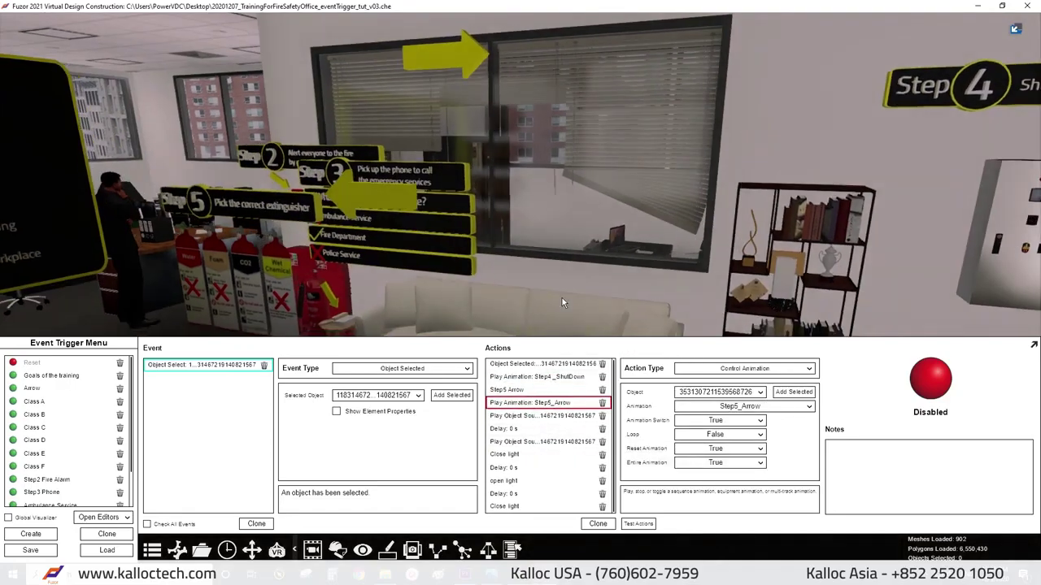
{"action": "mouse_move", "coordinate": [562, 298]}
{"action": "left_mouse_down"}
{"action": "mouse_move", "coordinate": [535, 310]}
{"action": "mouse_move", "coordinate": [136, 151]}
{"action": "left_mouse_up"}
{"action": "left_click", "coordinate": [136, 151]}
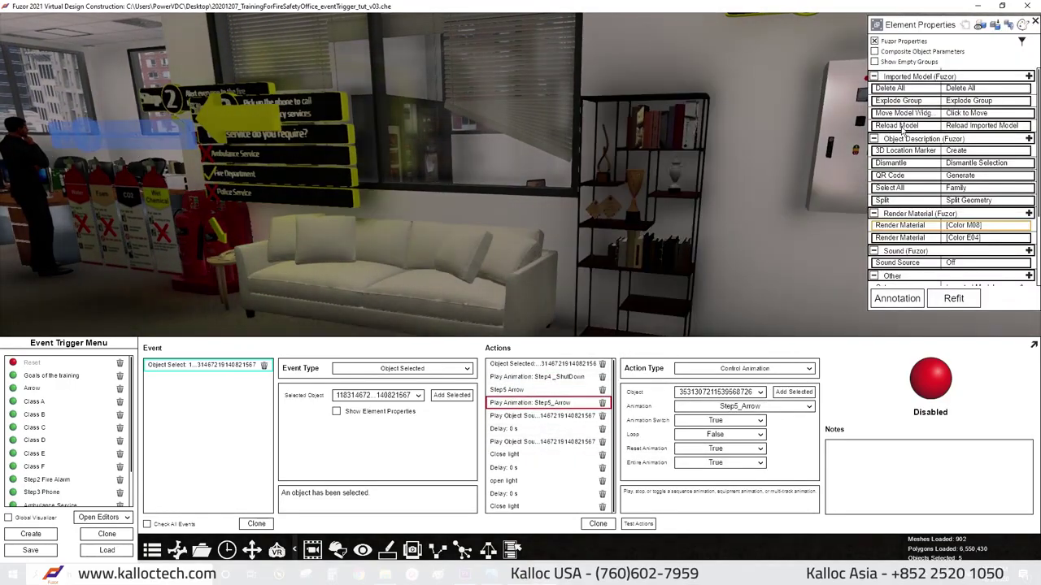
{"action": "key", "text": "Escape"}
Duplicate the Step5 actions to create copies for the four extinguisher answers.
{"action": "left_click", "coordinate": [569, 508]}
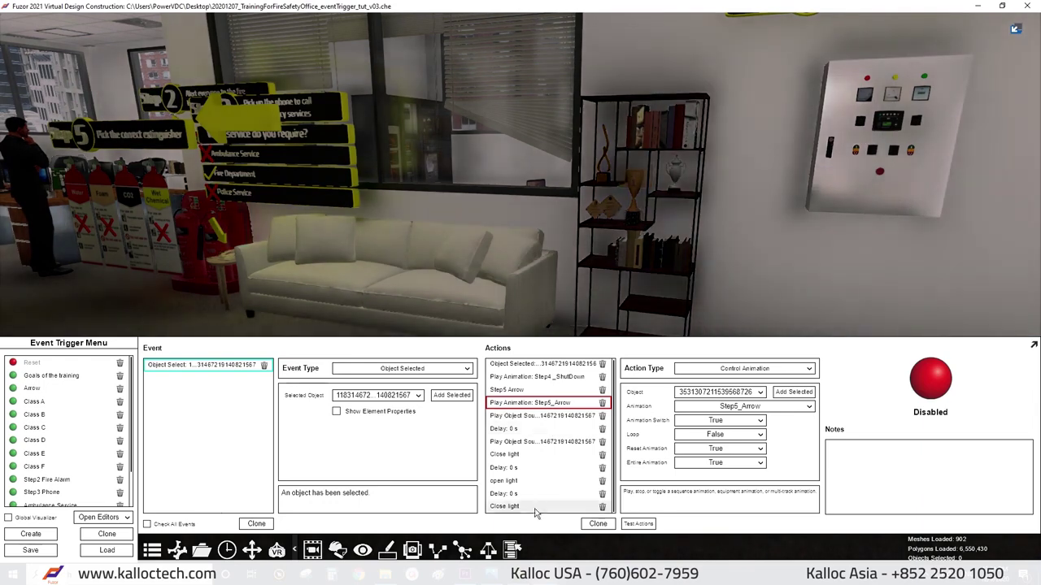
{"action": "left_click", "coordinate": [529, 403]}
{"action": "left_click", "coordinate": [506, 390]}
{"action": "left_click", "coordinate": [597, 524]}
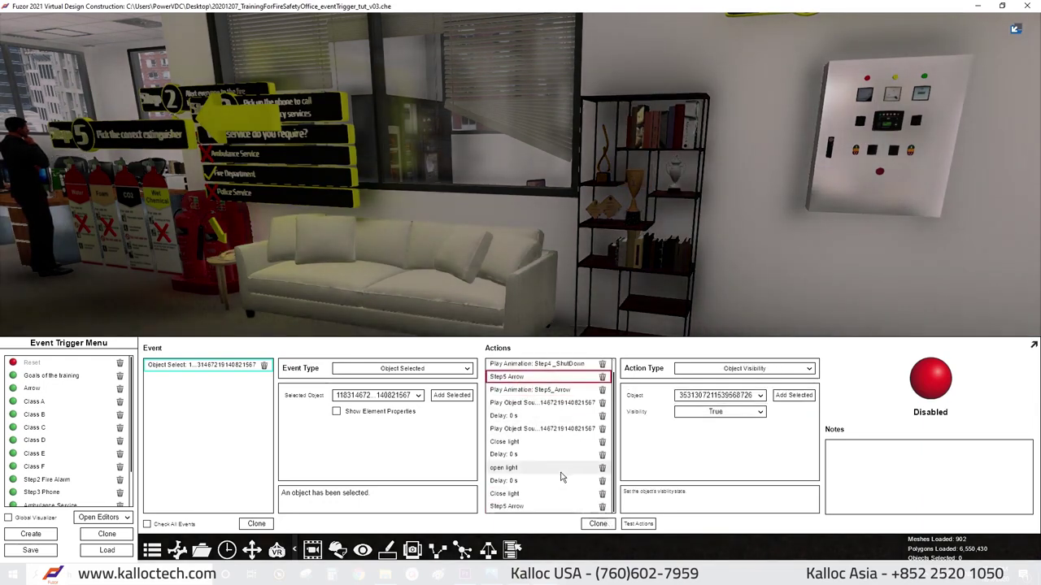
{"action": "left_click", "coordinate": [541, 508]}
{"action": "type", "text": "Q"}
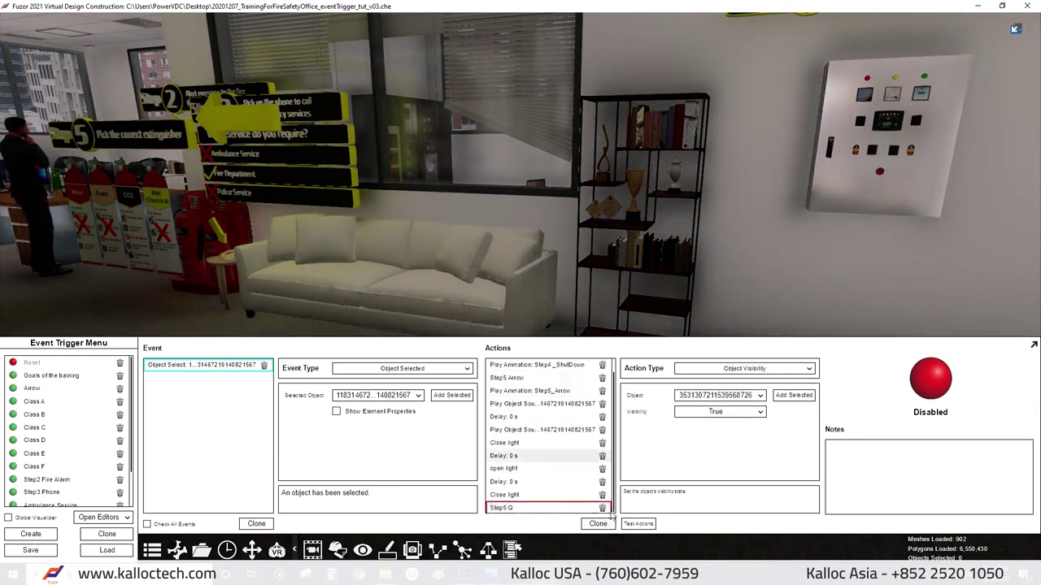
{"action": "left_click", "coordinate": [597, 524]}
{"action": "left_click", "coordinate": [598, 524]}
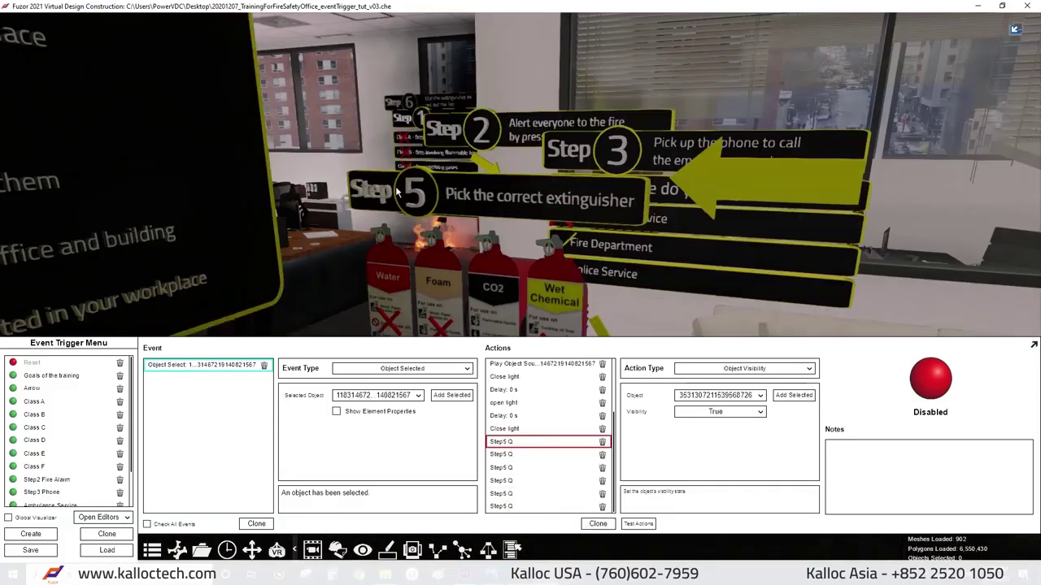
{"action": "left_click", "coordinate": [385, 176]}
Check each Step 5 answer action and name the last one Step5 anw_wet chem.
{"action": "left_click", "coordinate": [520, 456]}
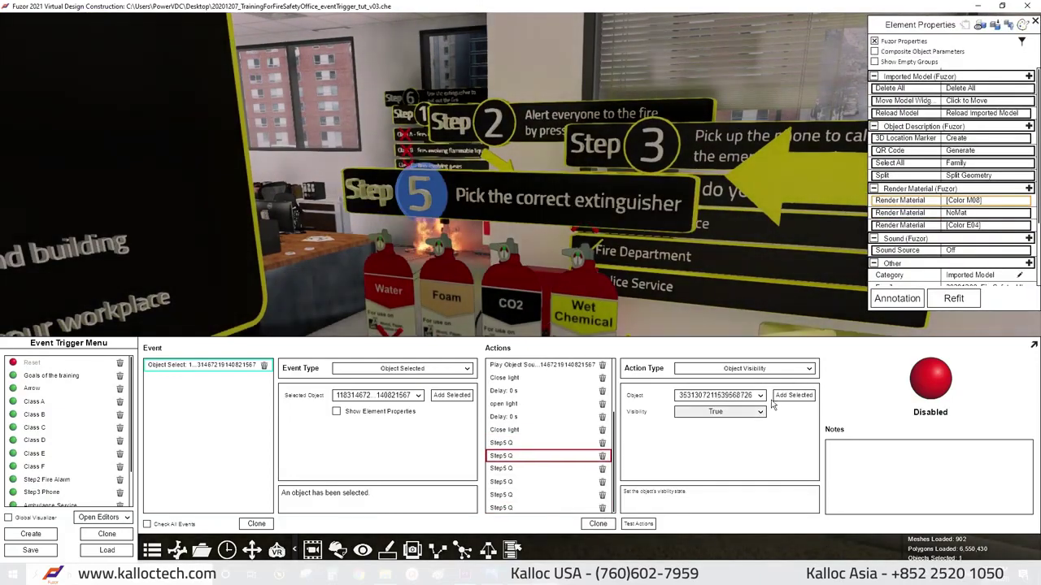
{"action": "left_click", "coordinate": [532, 495]}
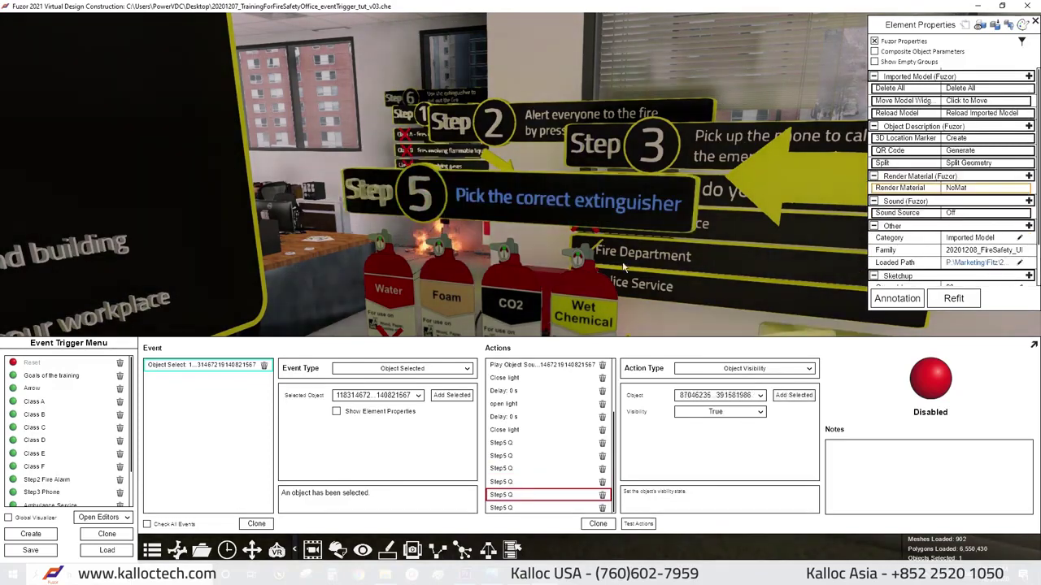
{"action": "left_click", "coordinate": [518, 508]}
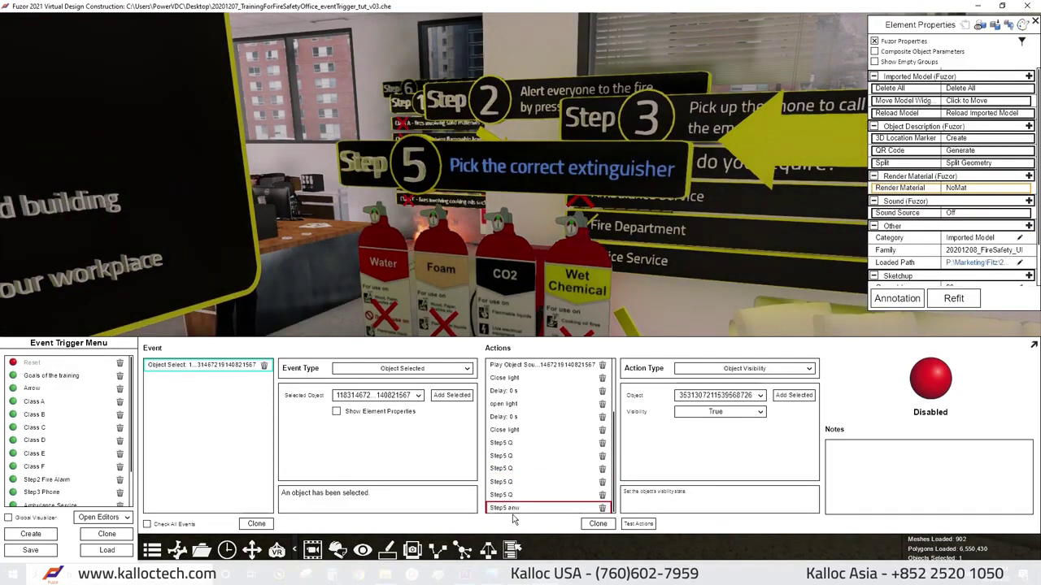
{"action": "left_click", "coordinate": [553, 482]}
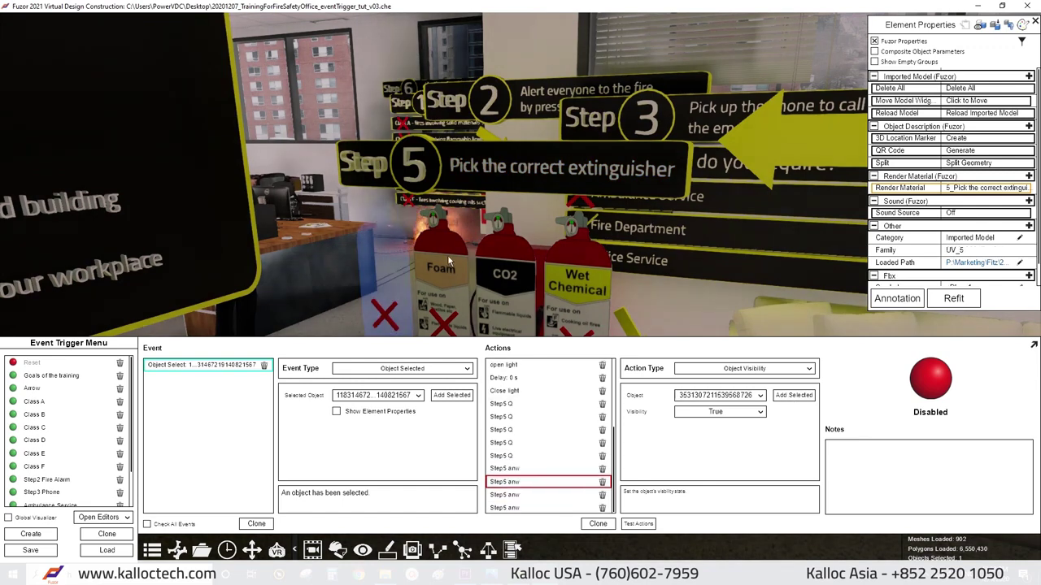
{"action": "left_click", "coordinate": [553, 495]}
{"action": "left_click", "coordinate": [521, 508]}
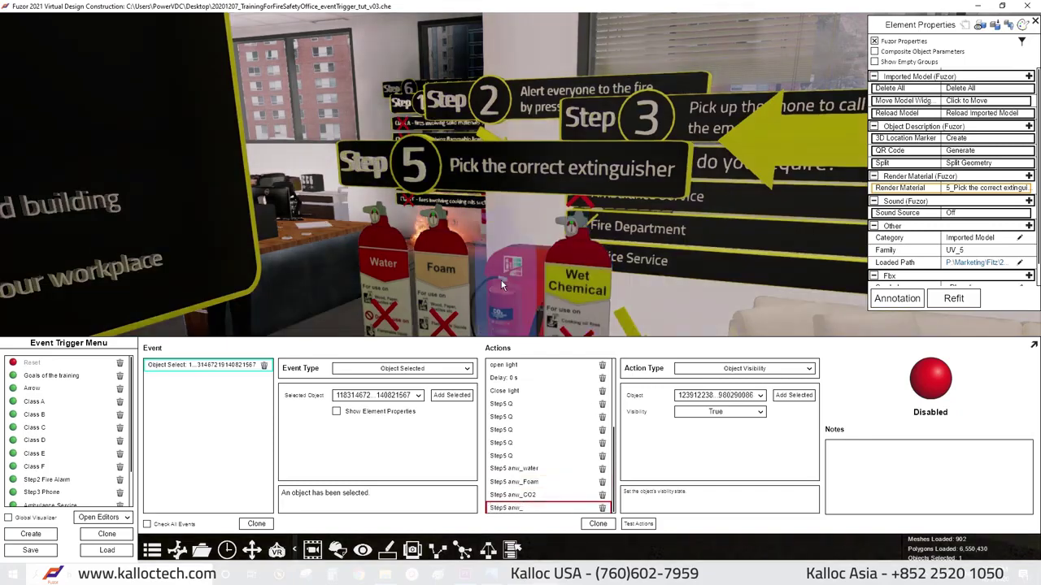
{"action": "type", "text": "_"}
{"action": "key", "text": "Return"}
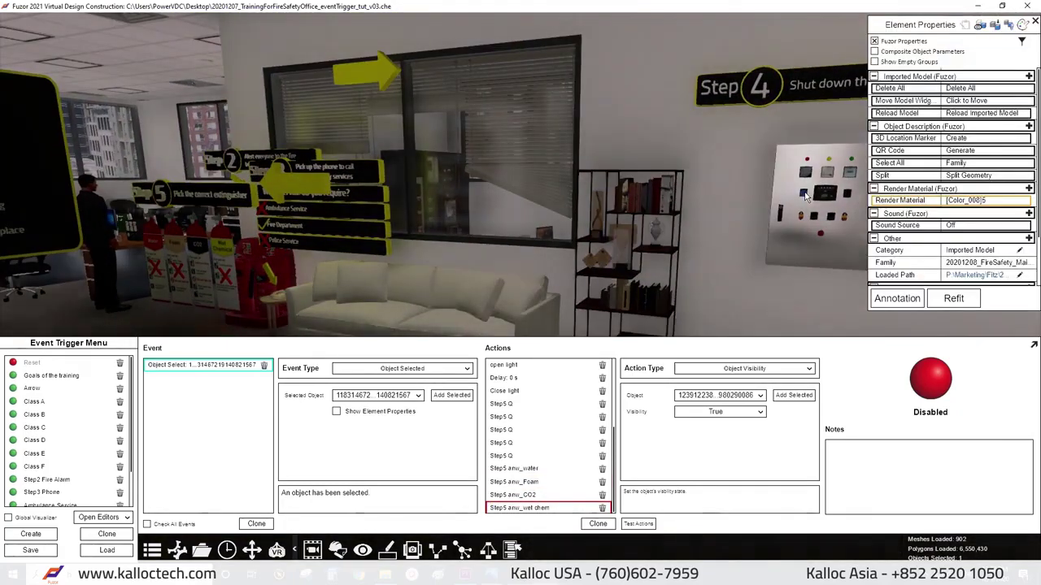
{"action": "scroll", "coordinate": [544, 431], "scroll_direction": "up", "scroll_amount": 5}
{"action": "left_click", "coordinate": [529, 403]}
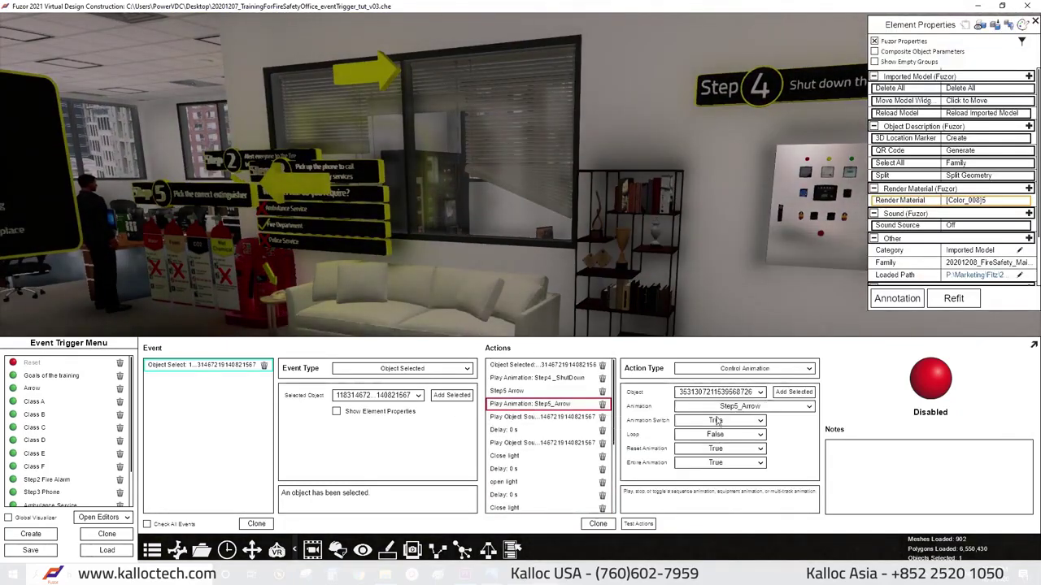
{"action": "left_click", "coordinate": [732, 319]}
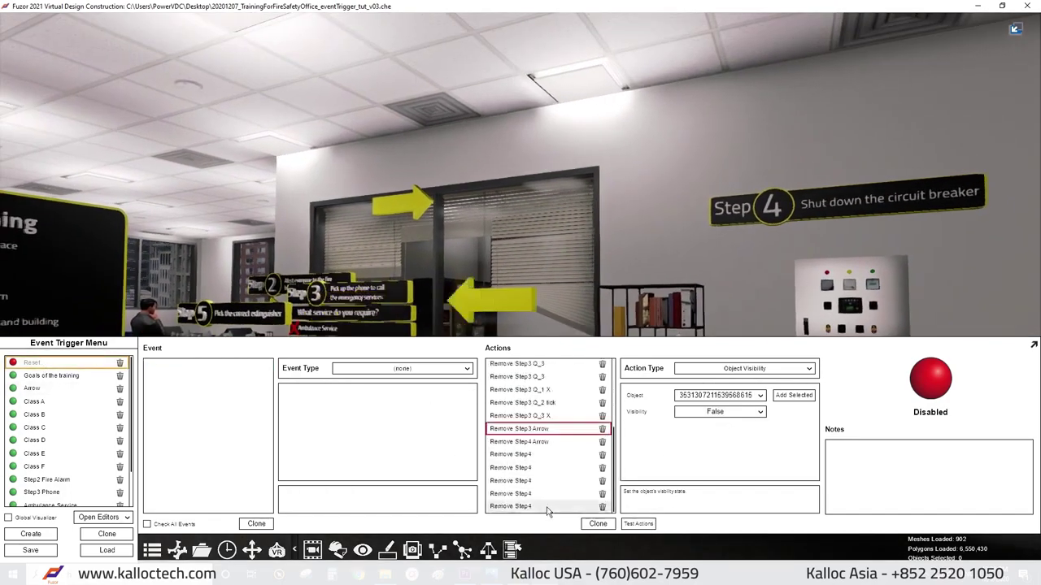
In the Reset event, name a cloned action Open Light, then clone and rename it Remove Step5.
{"action": "left_click", "coordinate": [547, 508]}
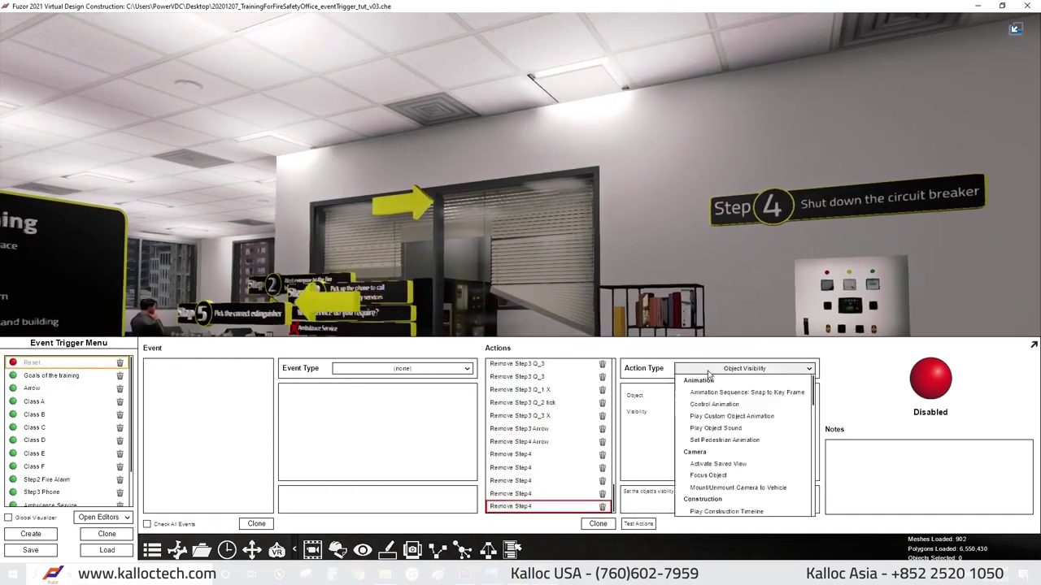
{"action": "type", "text": "Open light"}
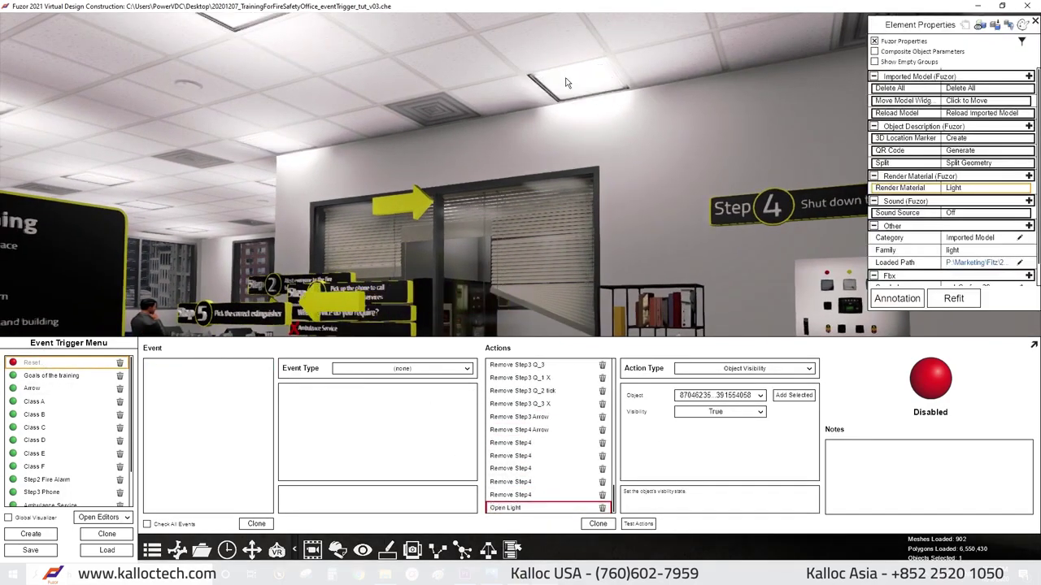
{"action": "left_click", "coordinate": [597, 524]}
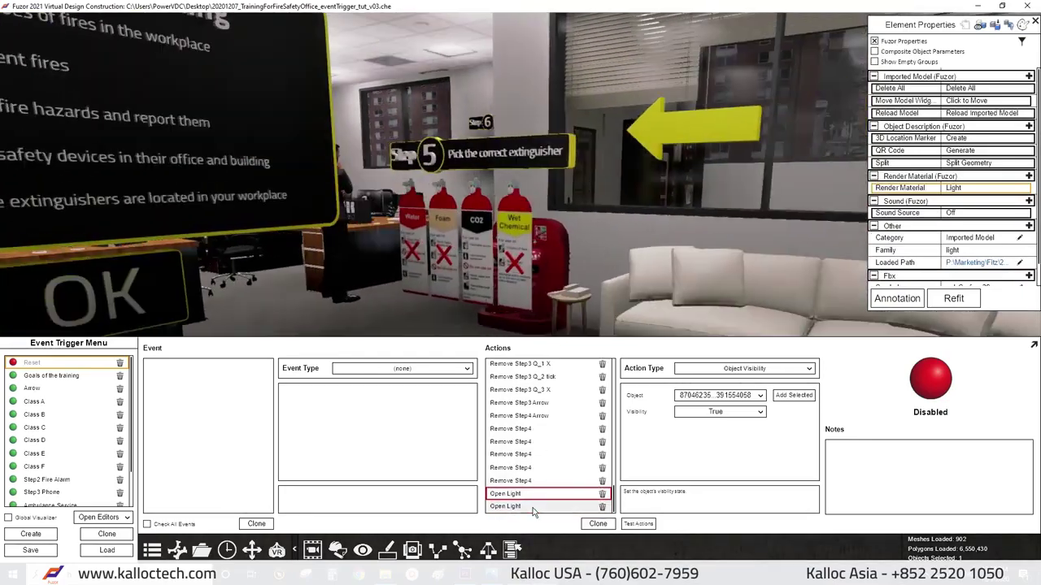
{"action": "double_click", "coordinate": [539, 506]}
{"action": "type", "text": "Remove Step5"}
Make several copies of Remove Step5 and rename the arrow copies Remove Step5 Arrw.
{"action": "left_click", "coordinate": [598, 523]}
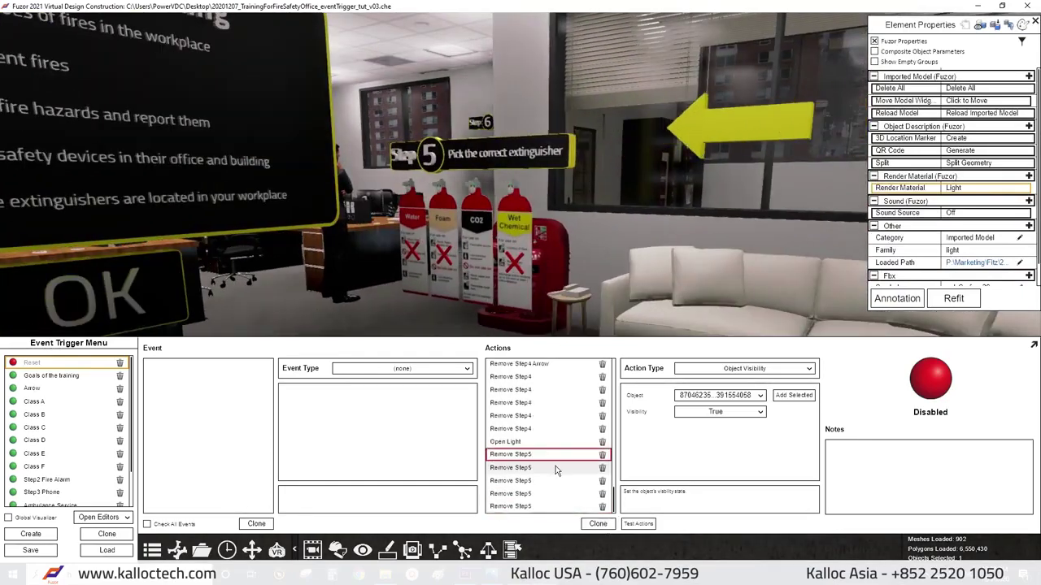
{"action": "left_click", "coordinate": [597, 523]}
{"action": "left_click", "coordinate": [597, 524]}
{"action": "left_click", "coordinate": [597, 523]}
{"action": "left_click", "coordinate": [511, 494]}
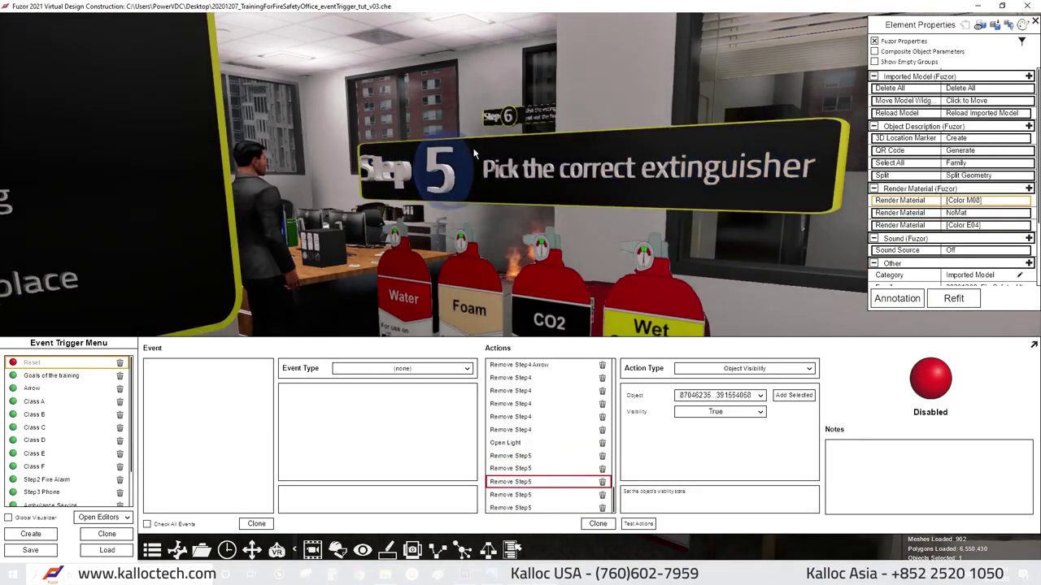
{"action": "left_click", "coordinate": [598, 523]}
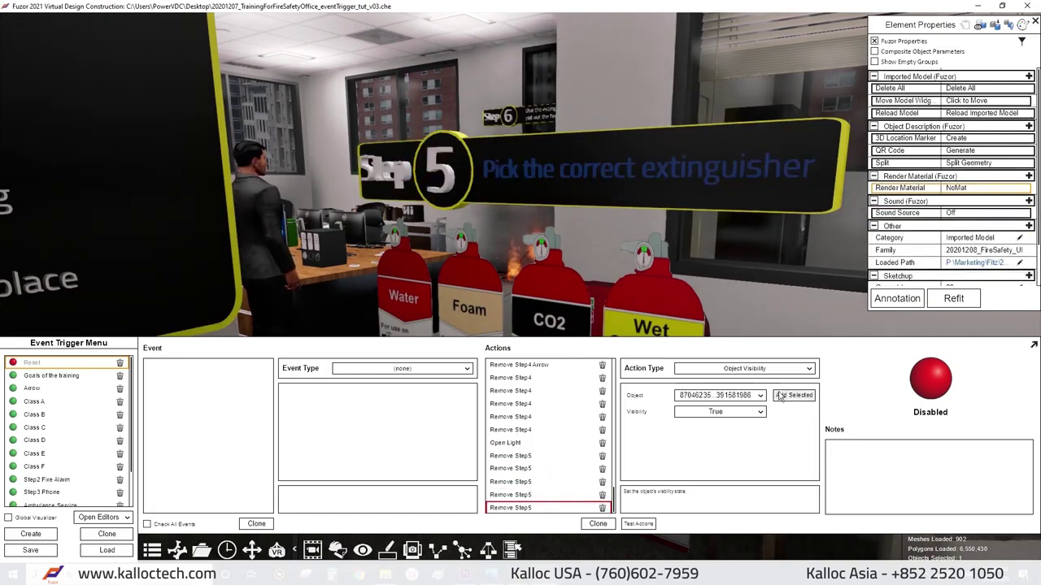
{"action": "double_click", "coordinate": [561, 508]}
{"action": "type", "text": "Arrw"}
{"action": "left_click", "coordinate": [597, 524]}
{"action": "left_click", "coordinate": [597, 524]}
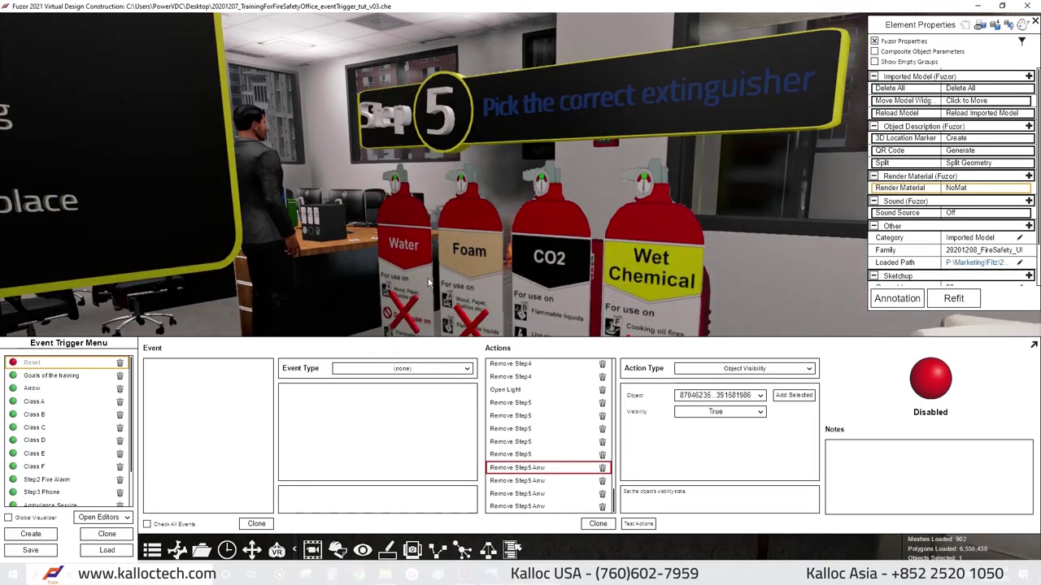
{"action": "left_click", "coordinate": [598, 523]}
Set the Remove Step5 actions' visibility to False and assign the yellow arrow as the hidden object.
{"action": "key", "text": "Up"}
{"action": "key", "text": "Up"}
{"action": "key", "text": "Up"}
{"action": "key", "text": "Up"}
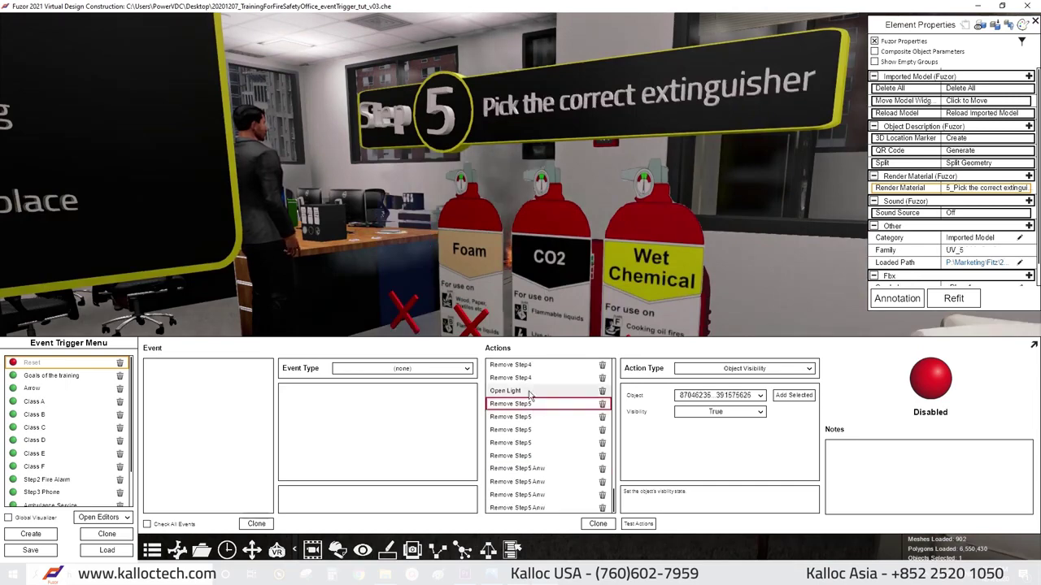
{"action": "key", "text": "Down"}
{"action": "key", "text": "Down"}
{"action": "left_click", "coordinate": [703, 411]}
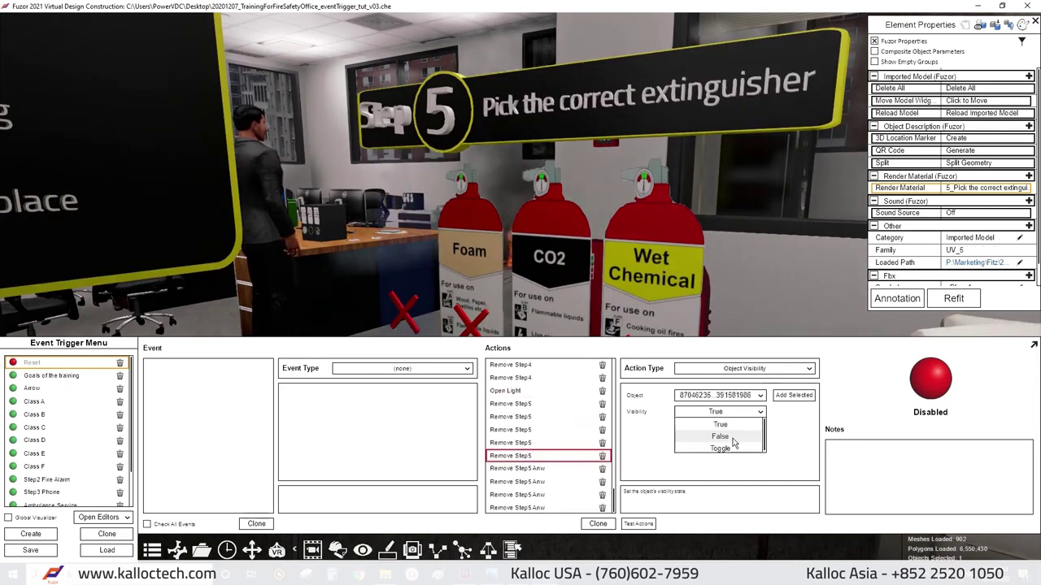
{"action": "left_click", "coordinate": [502, 482]}
{"action": "left_click", "coordinate": [517, 494]}
{"action": "left_click", "coordinate": [719, 411]}
{"action": "left_click", "coordinate": [517, 507]}
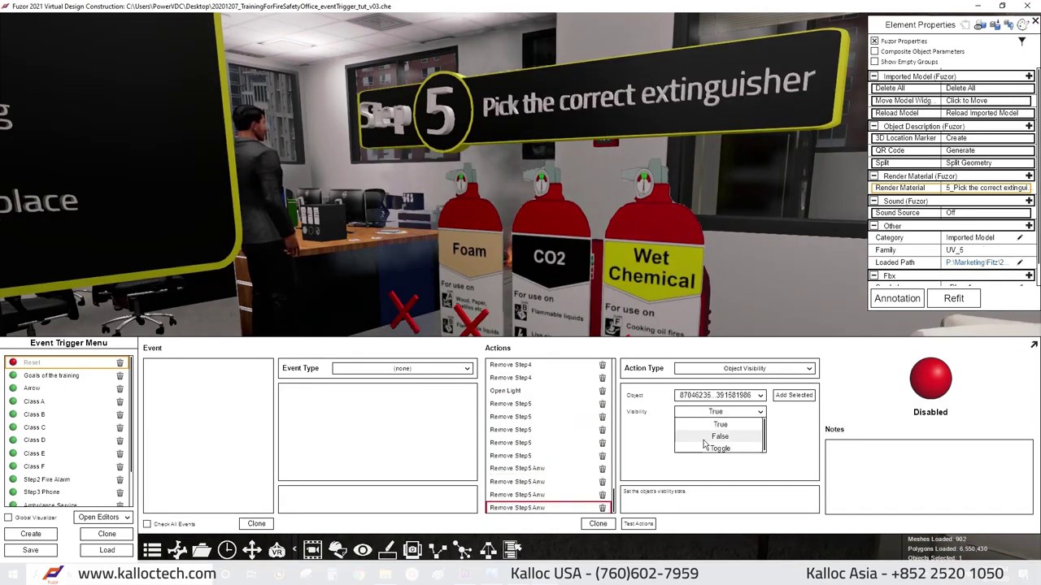
{"action": "left_click", "coordinate": [692, 433]}
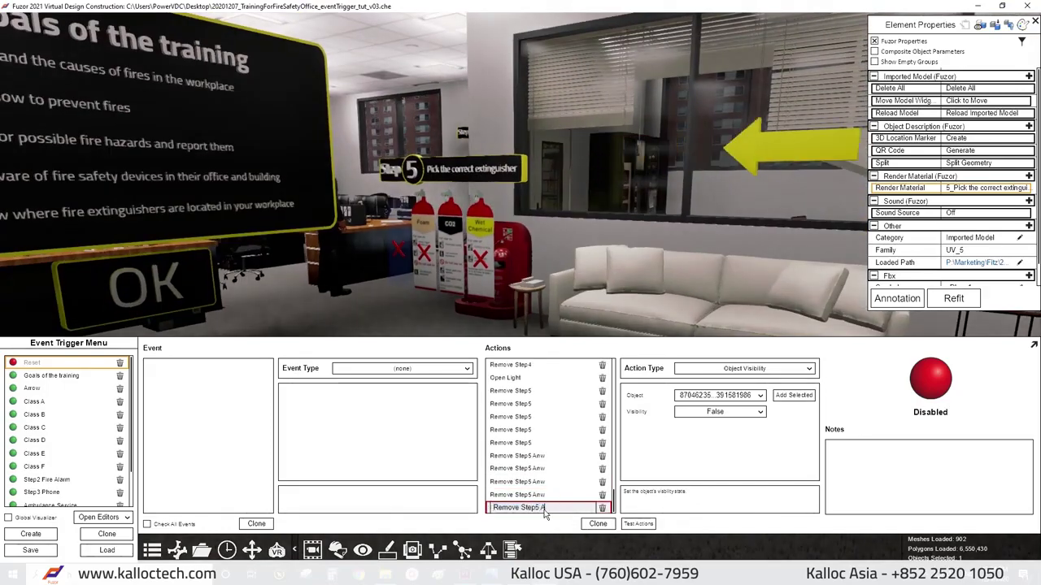
{"action": "left_click", "coordinate": [677, 151]}
{"action": "left_click", "coordinate": [794, 395]}
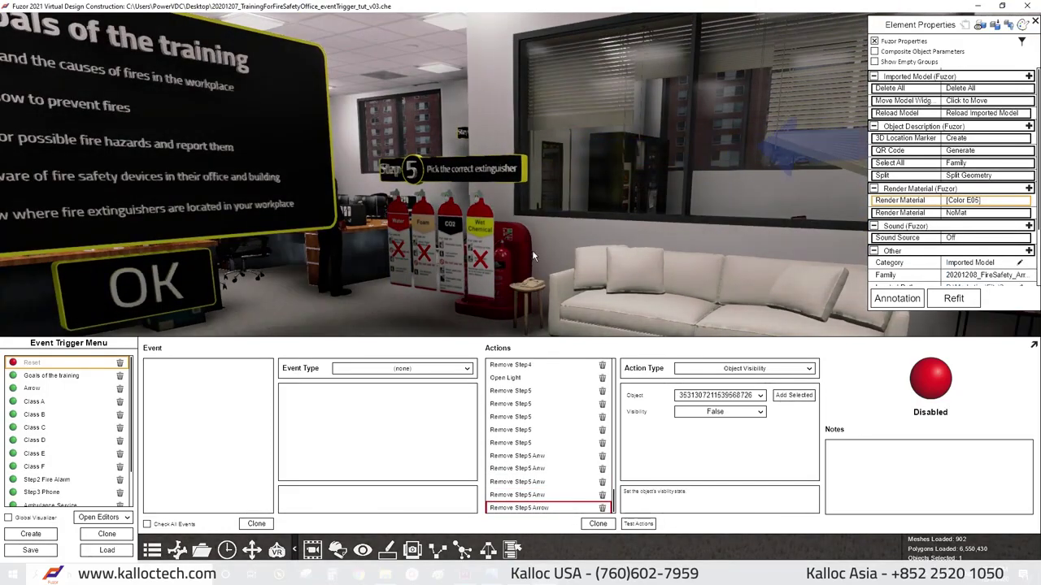
{"action": "left_click", "coordinate": [517, 481]}
{"action": "left_click", "coordinate": [518, 494]}
Walk through the office toward the extinguishers, looking at the circuit breaker and sofa.
{"action": "left_click", "coordinate": [638, 524]}
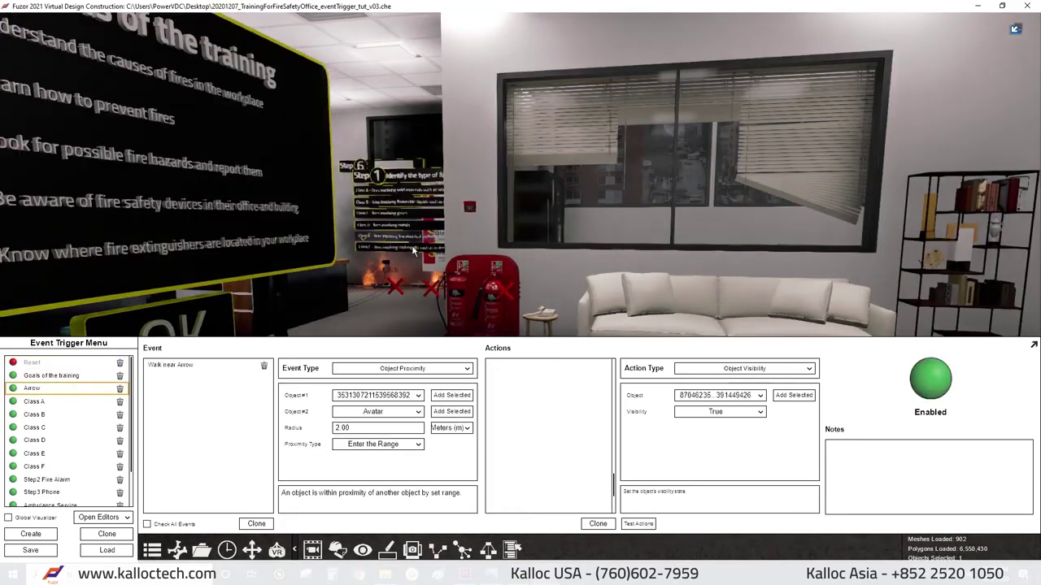
{"action": "key", "text": "w"}
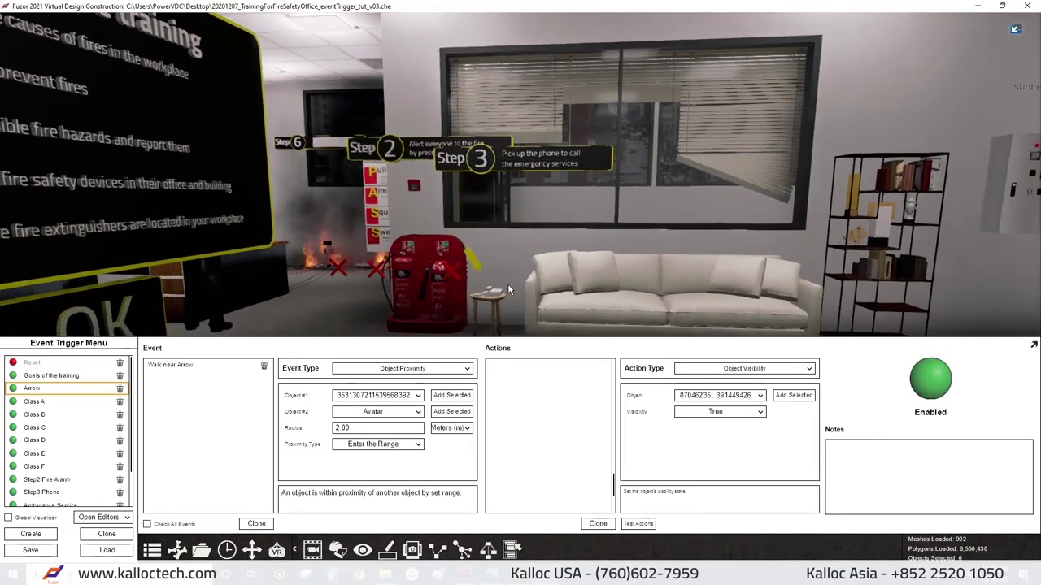
{"action": "left_click_drag", "start_coordinate": [491, 293], "coordinate": [565, 183]}
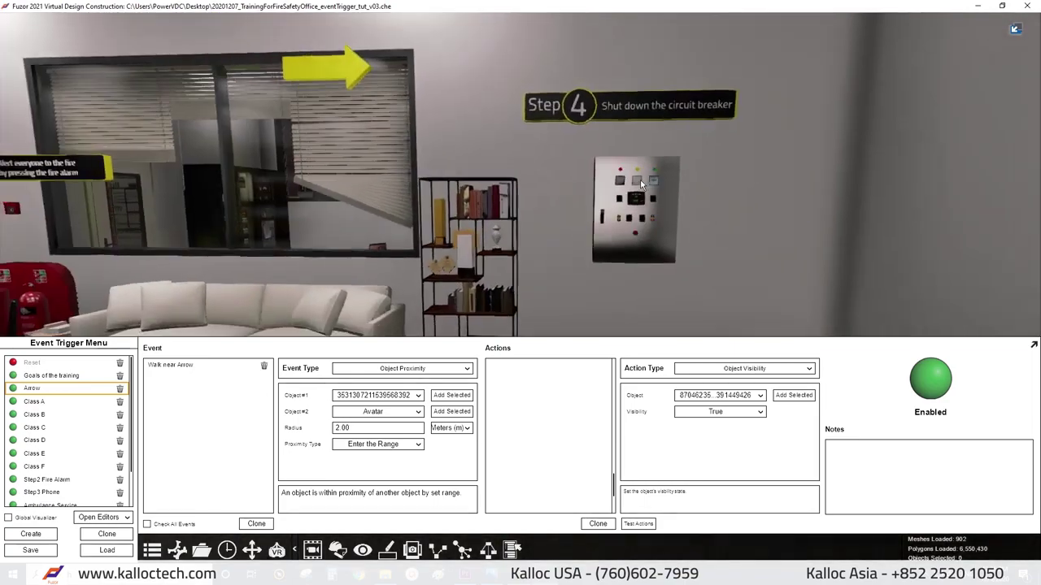
{"action": "left_click_drag", "start_coordinate": [640, 179], "coordinate": [528, 210]}
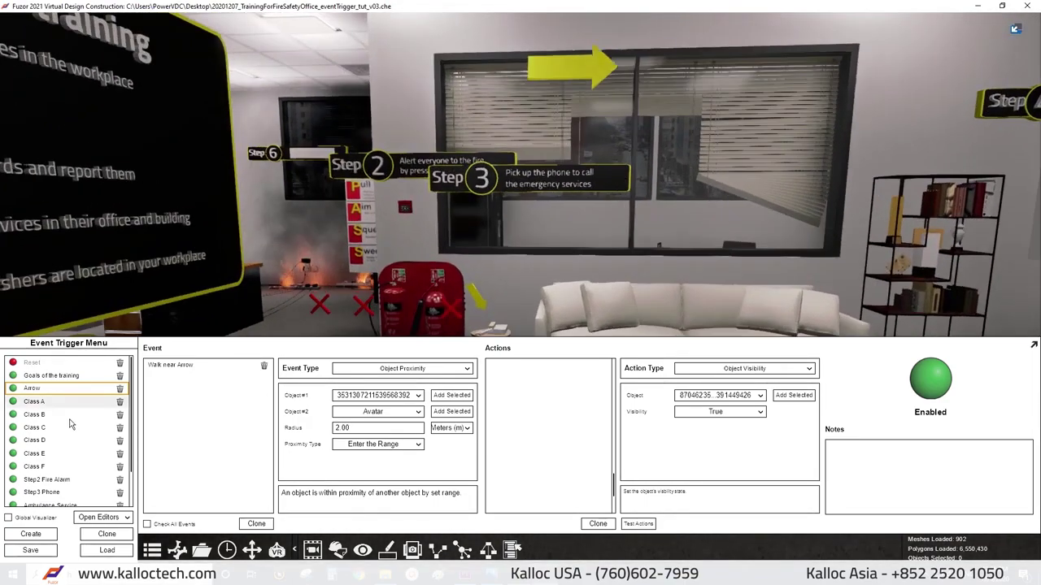
Add an Object Visibility action named Remove Step2 to the Step2 Fire Alarm event.
{"action": "left_click", "coordinate": [61, 480]}
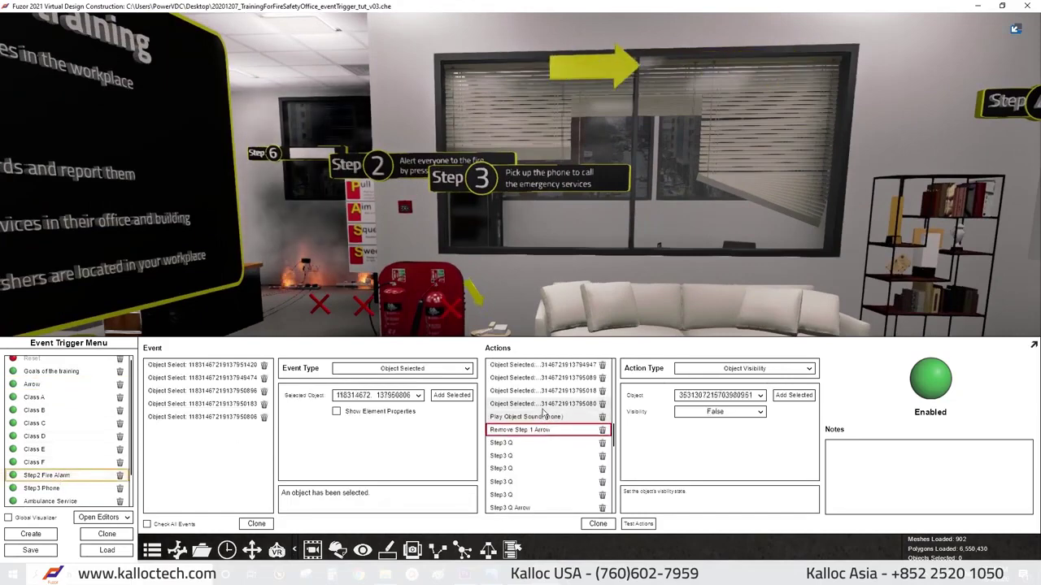
{"action": "left_click", "coordinate": [565, 509]}
{"action": "left_click", "coordinate": [744, 368]}
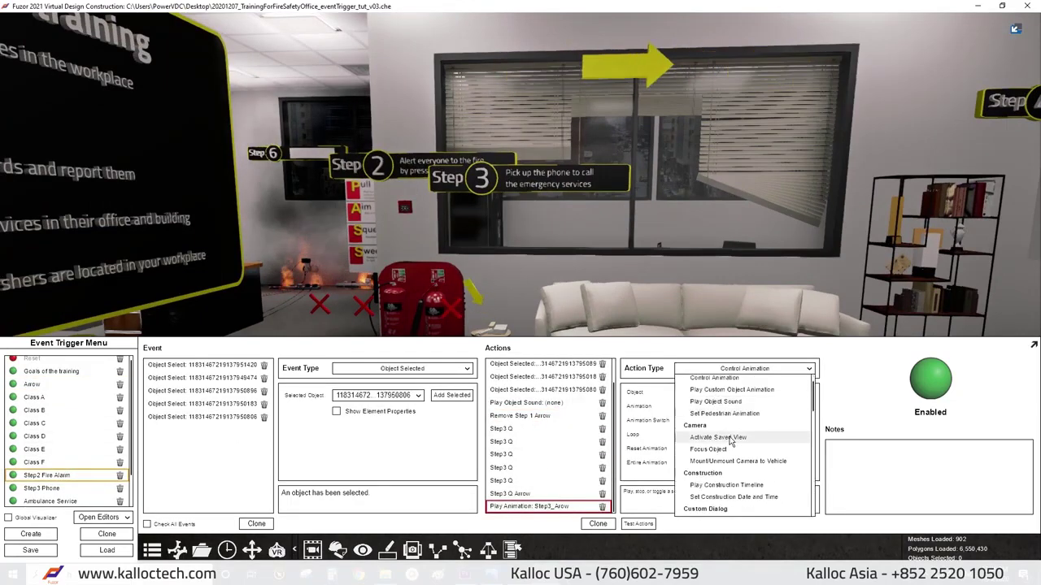
{"action": "scroll", "coordinate": [729, 448], "scroll_direction": "down", "scroll_amount": 5}
{"action": "scroll", "coordinate": [729, 447], "scroll_direction": "down", "scroll_amount": 3}
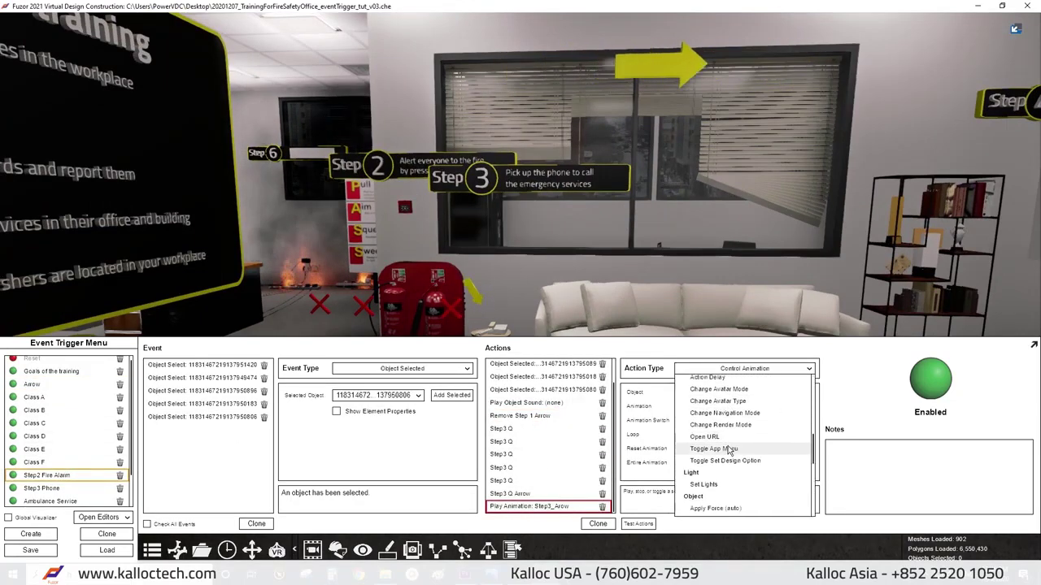
{"action": "scroll", "coordinate": [735, 453], "scroll_direction": "down", "scroll_amount": 2}
{"action": "scroll", "coordinate": [734, 458], "scroll_direction": "down", "scroll_amount": 1}
{"action": "left_click", "coordinate": [711, 478]}
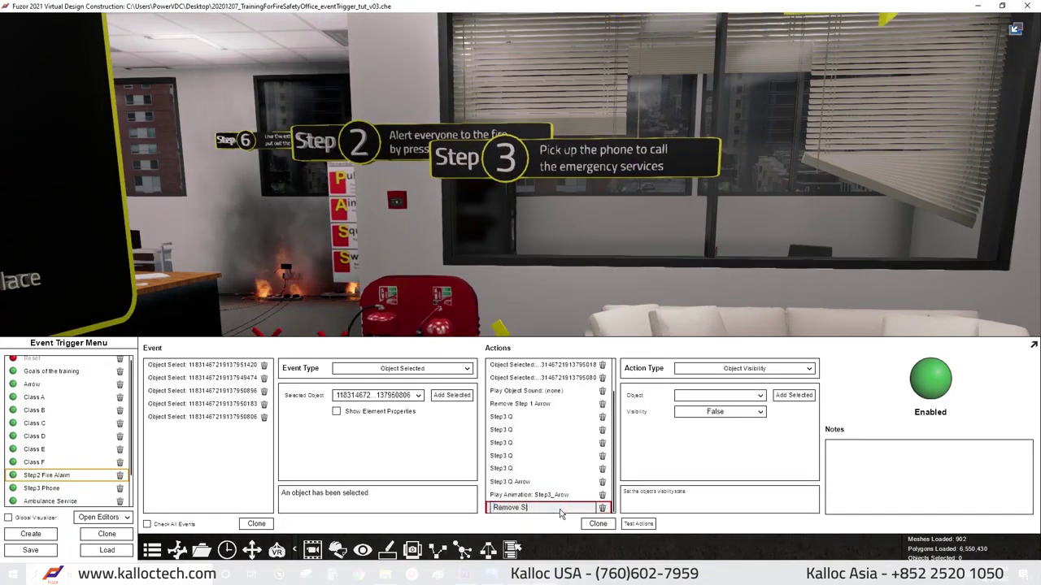
Clone Remove Step2 into five actions hiding the Step 2 sign, then test by answering Fire Department.
{"action": "scroll", "coordinate": [390, 212], "scroll_direction": "up", "scroll_amount": 2}
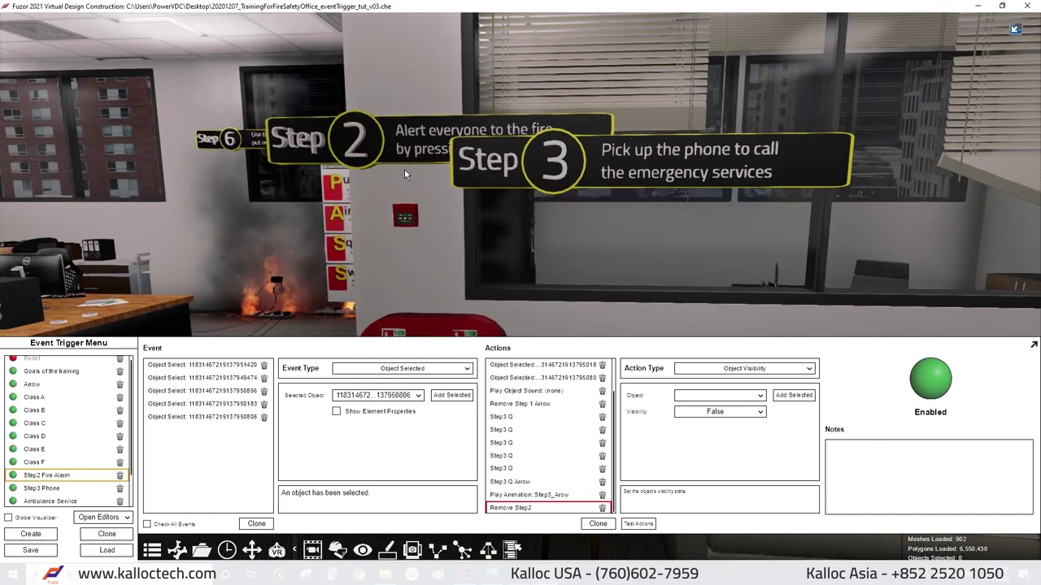
{"action": "left_click", "coordinate": [598, 524]}
{"action": "left_click", "coordinate": [598, 524]}
{"action": "left_click", "coordinate": [598, 524]}
{"action": "left_click", "coordinate": [598, 524]}
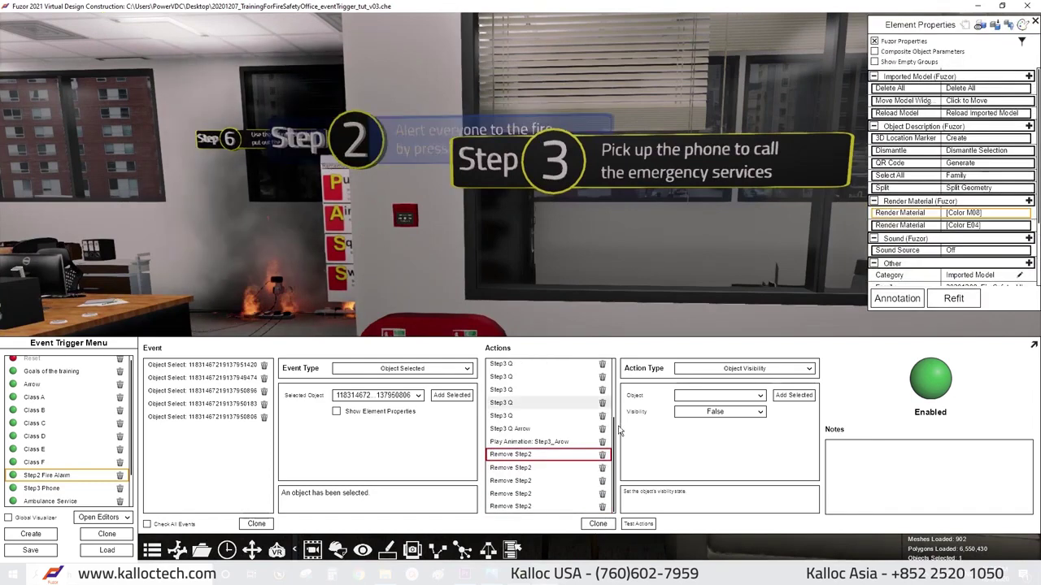
{"action": "left_click", "coordinate": [596, 468]}
{"action": "left_click", "coordinate": [569, 481]}
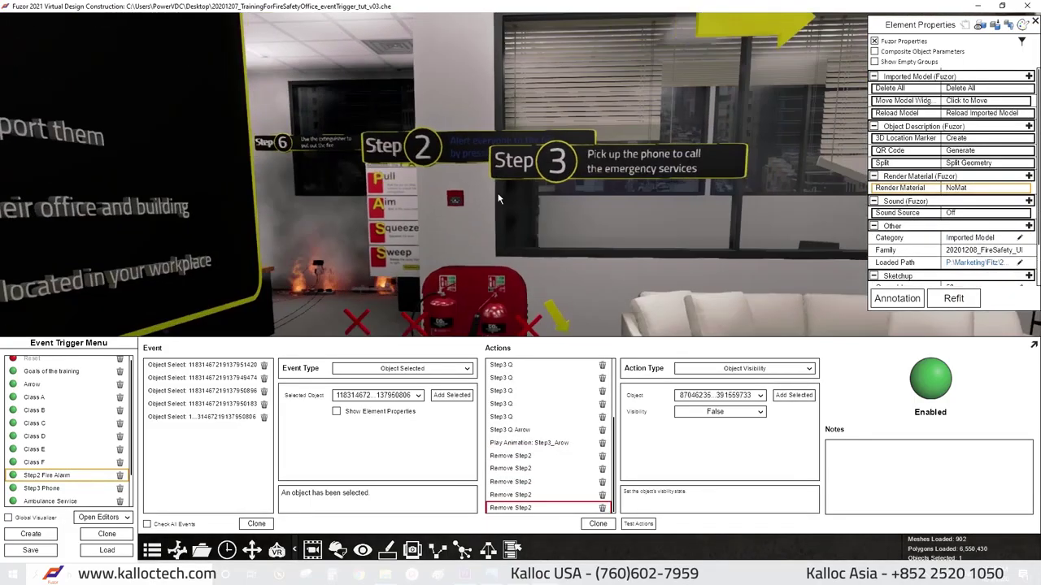
{"action": "left_click", "coordinate": [472, 245]}
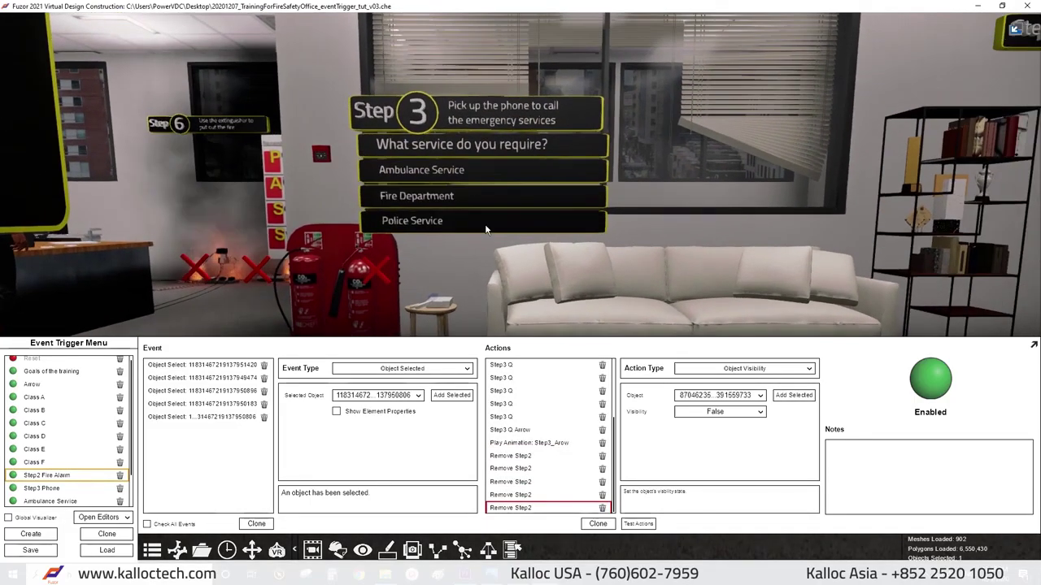
{"action": "left_click", "coordinate": [504, 200]}
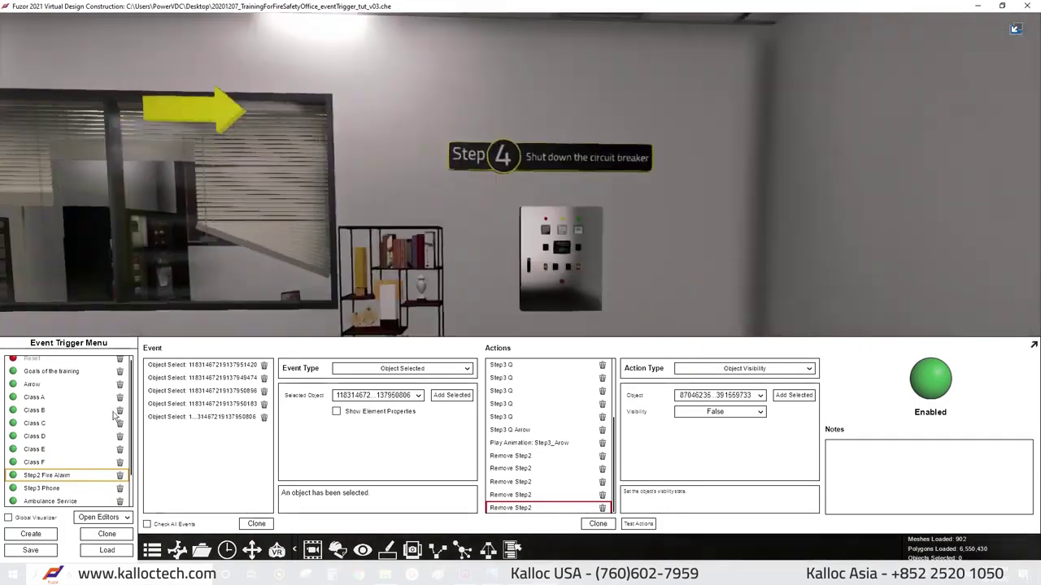
{"action": "scroll", "coordinate": [114, 414], "scroll_direction": "down", "scroll_amount": 3}
Enable Step4 Shut down and add visibility-False actions hiding the Step 4 yellow arrow and sign.
{"action": "left_click", "coordinate": [47, 500]}
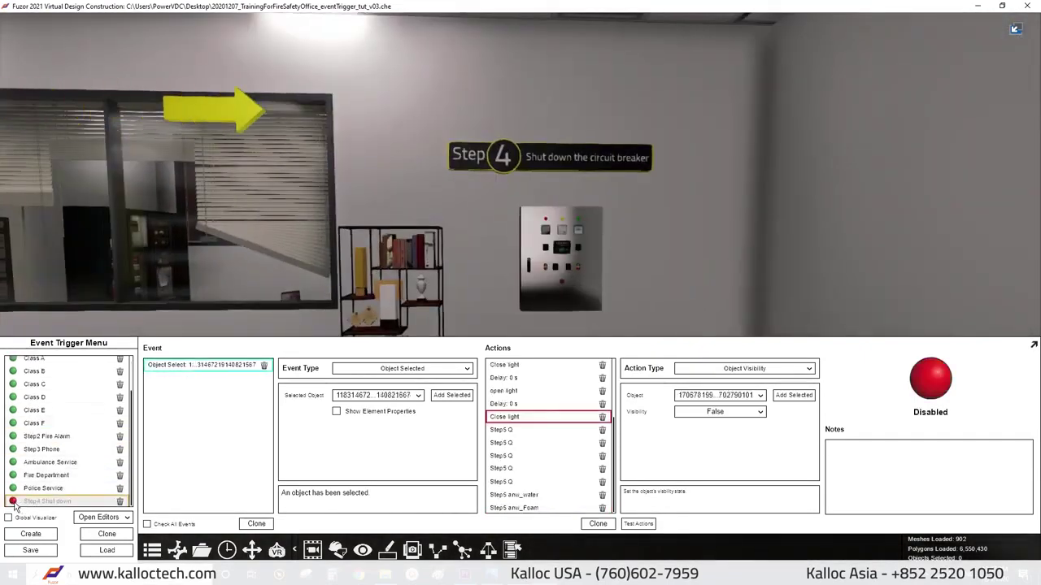
{"action": "left_click", "coordinate": [930, 378]}
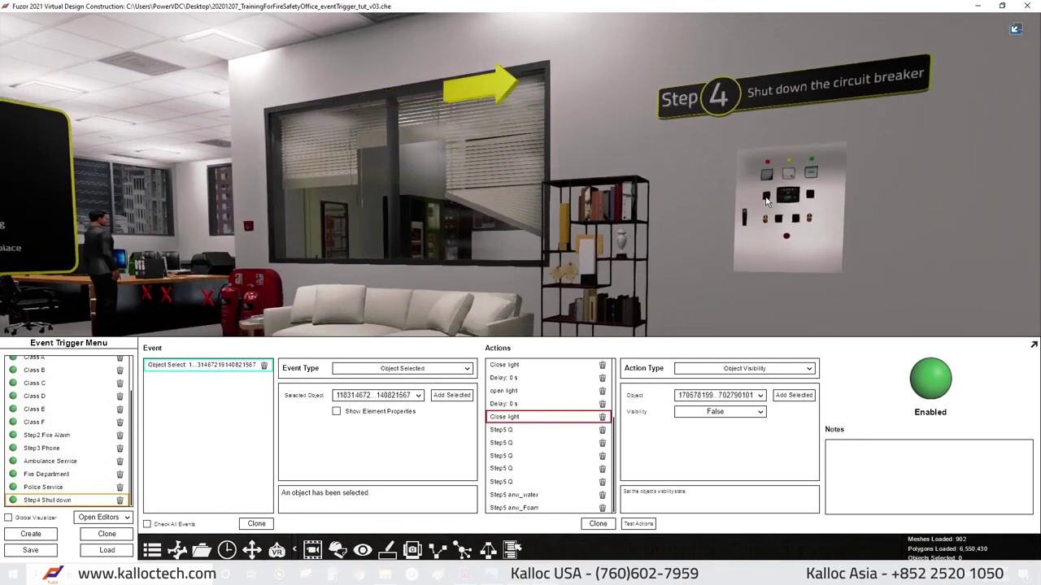
{"action": "left_click", "coordinate": [767, 202]}
{"action": "scroll", "coordinate": [552, 455], "scroll_direction": "down", "scroll_amount": 2}
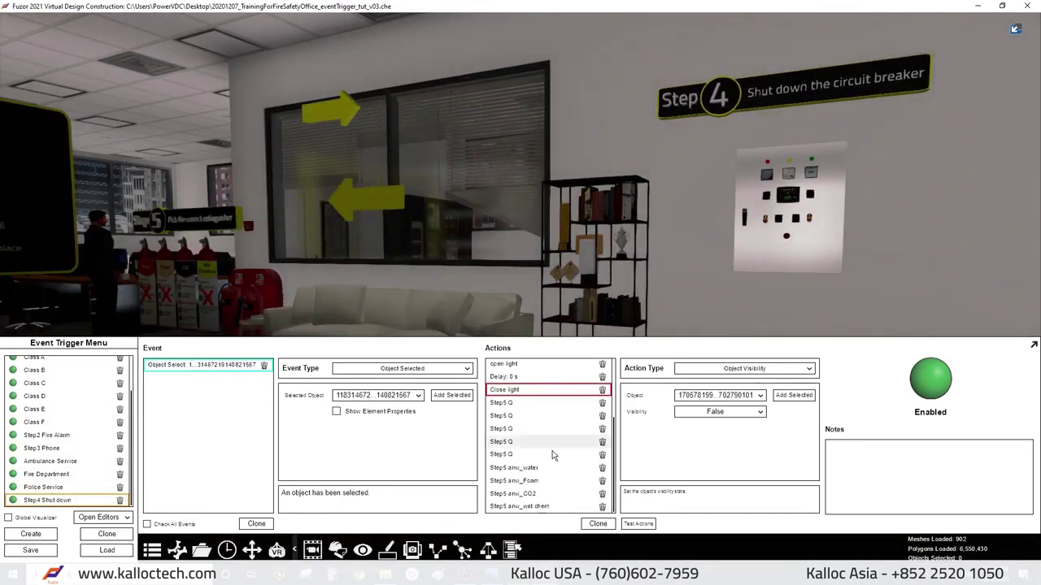
{"action": "left_click", "coordinate": [549, 504]}
{"action": "double_click", "coordinate": [569, 507]}
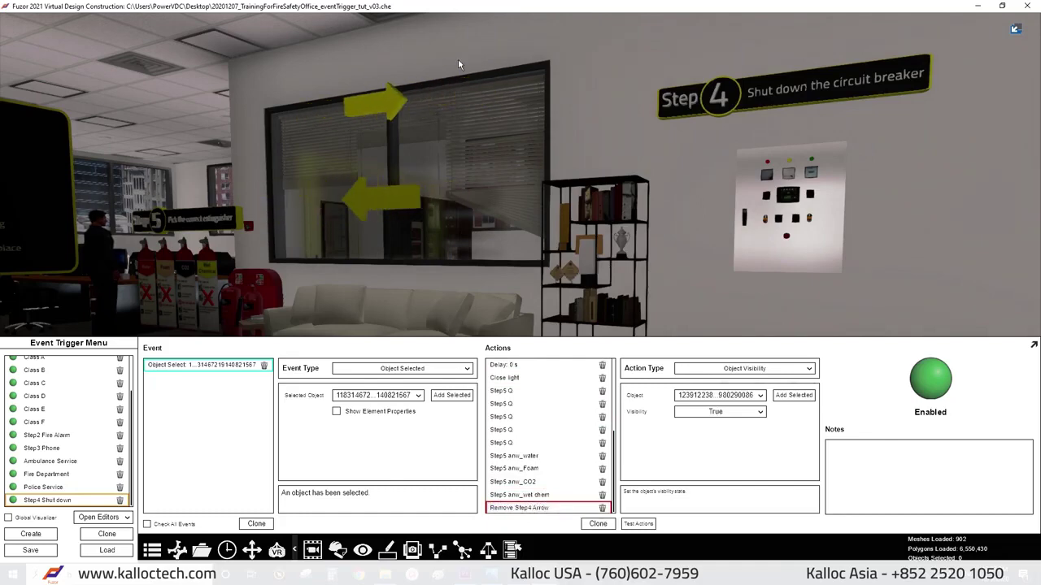
{"action": "left_click", "coordinate": [440, 92]}
{"action": "left_click", "coordinate": [718, 412]}
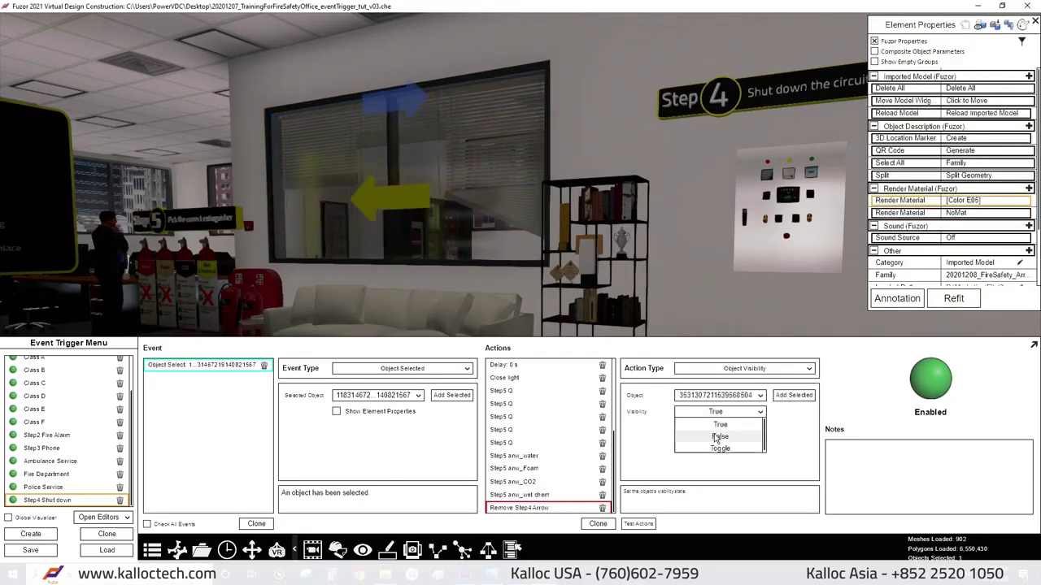
{"action": "left_click", "coordinate": [715, 431]}
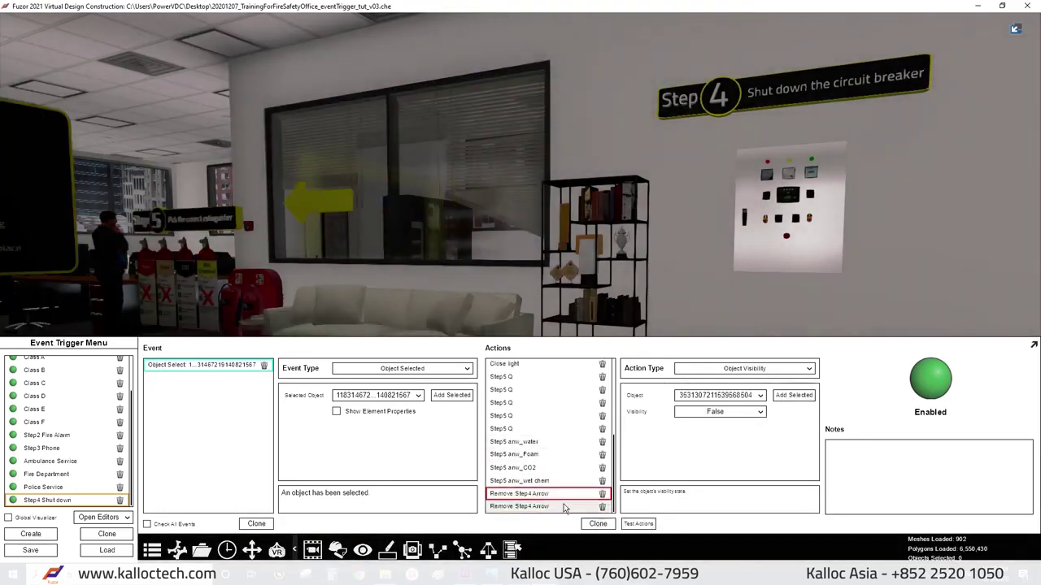
{"action": "left_click", "coordinate": [598, 524]}
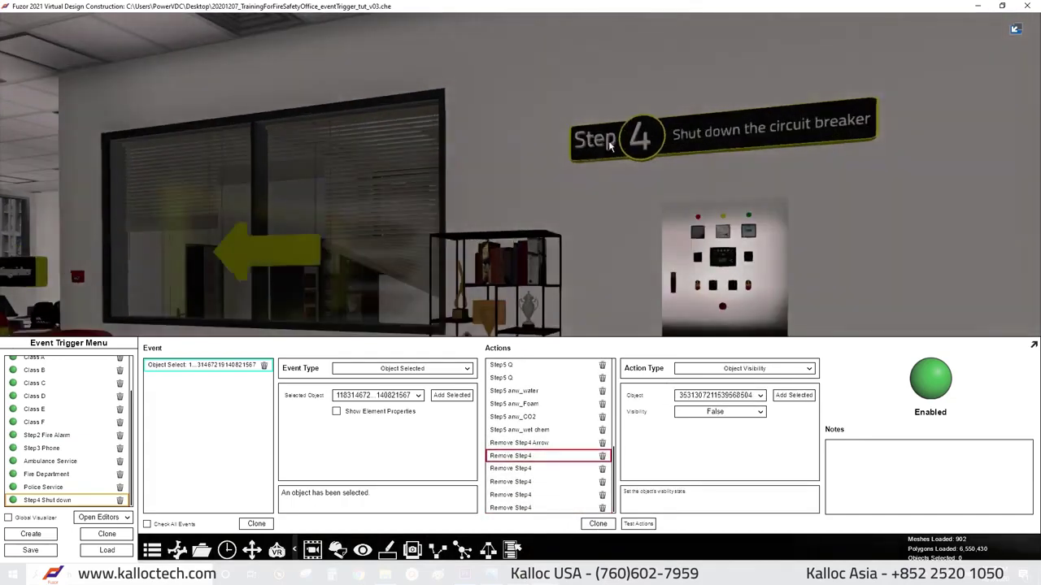
{"action": "key", "text": "Down"}
{"action": "key", "text": "Down"}
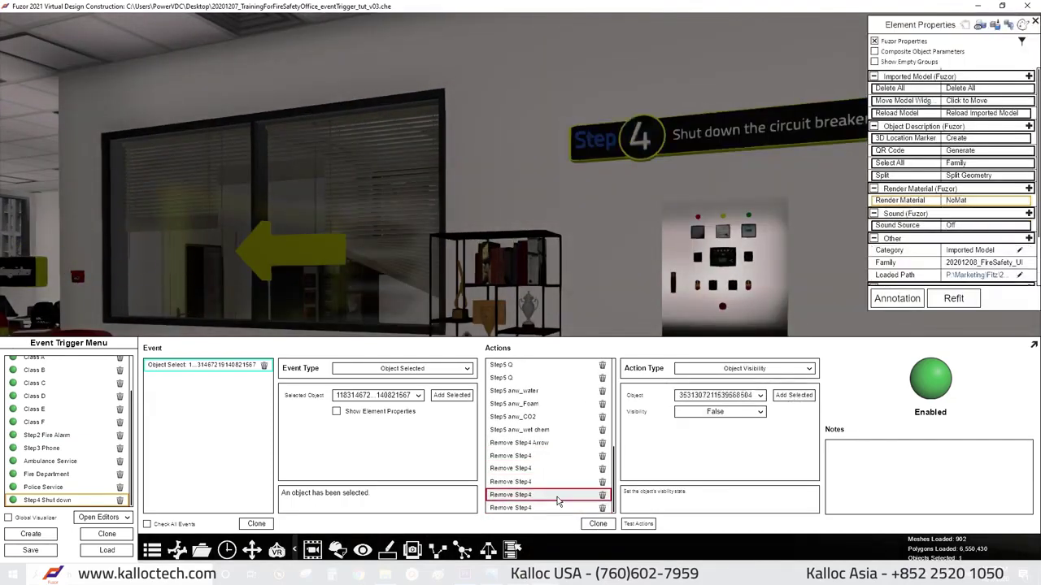
Create a new Step 5 event trigger with event type Object Selected.
{"action": "left_click", "coordinate": [31, 533]}
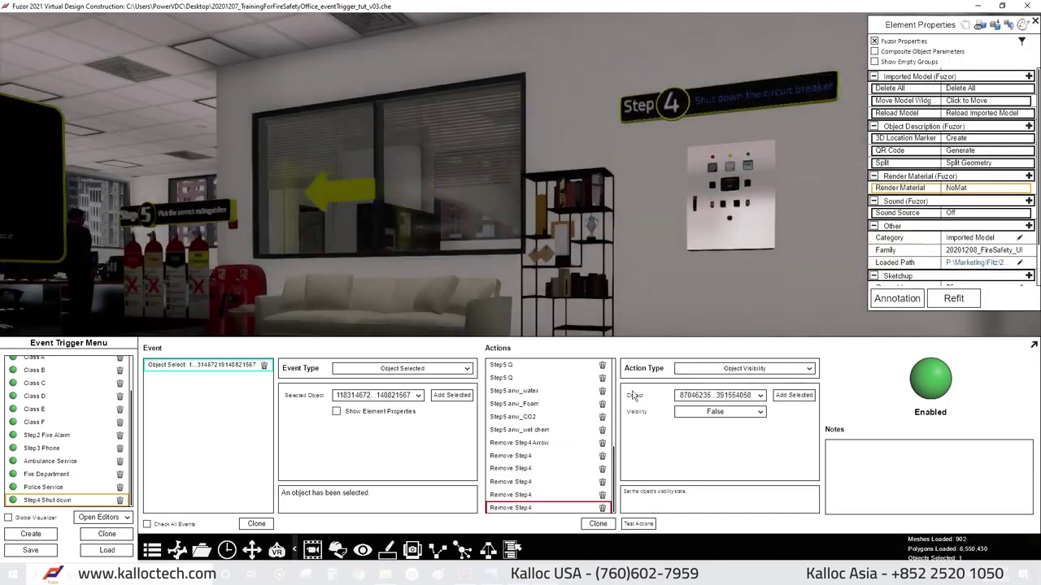
{"action": "left_click", "coordinate": [402, 368]}
{"action": "scroll", "coordinate": [388, 435], "scroll_direction": "down", "scroll_amount": 2}
{"action": "left_click", "coordinate": [390, 481]}
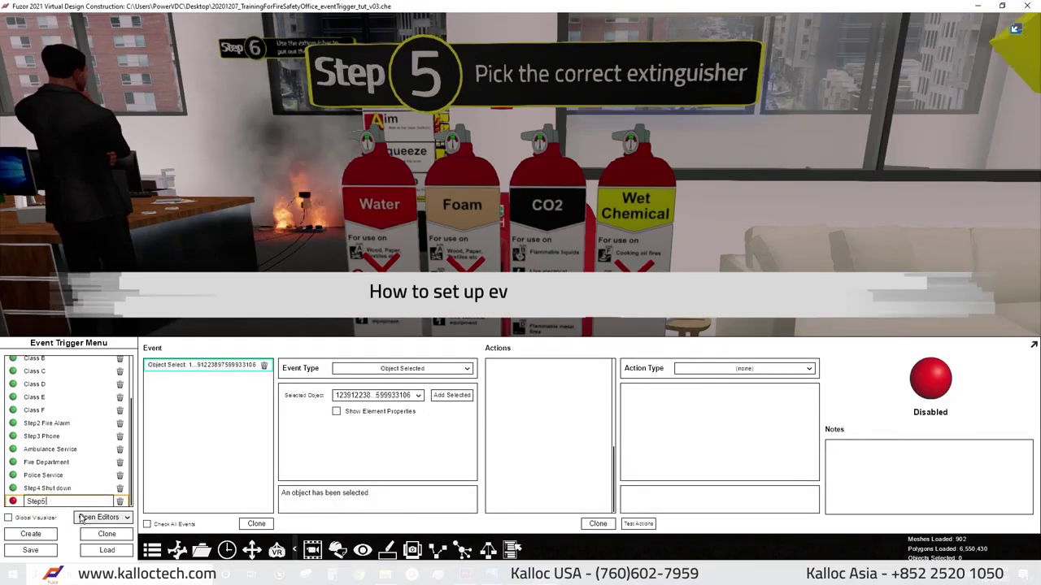
Name the trigger Step5 Water and add Select Object and Object Visibility actions.
{"action": "type", "text": "Step5 Water"}
{"action": "key", "text": "Return"}
{"action": "left_click", "coordinate": [744, 368]}
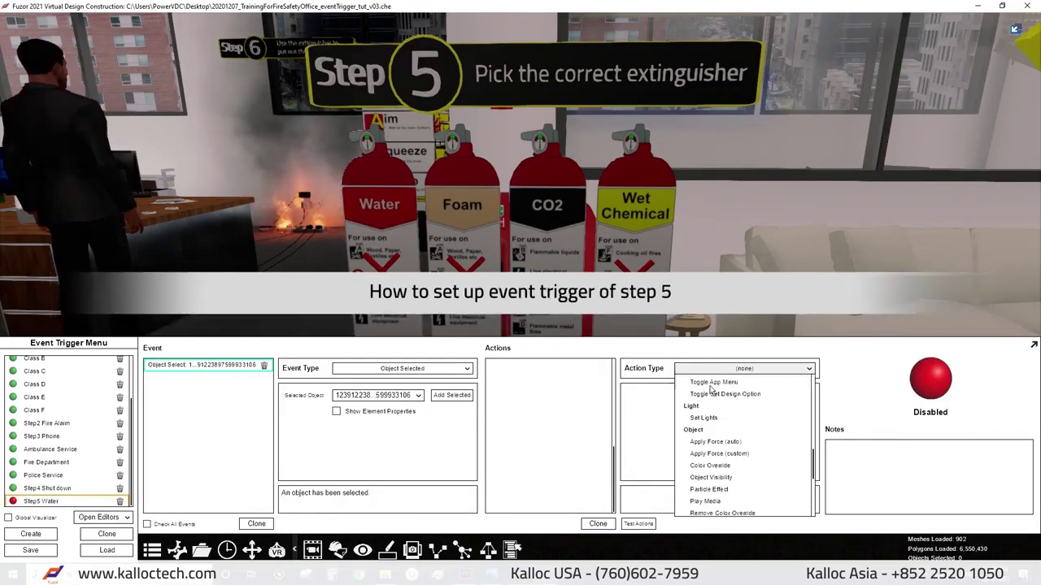
{"action": "scroll", "coordinate": [731, 455], "scroll_direction": "down", "scroll_amount": 3}
{"action": "left_click", "coordinate": [716, 460]}
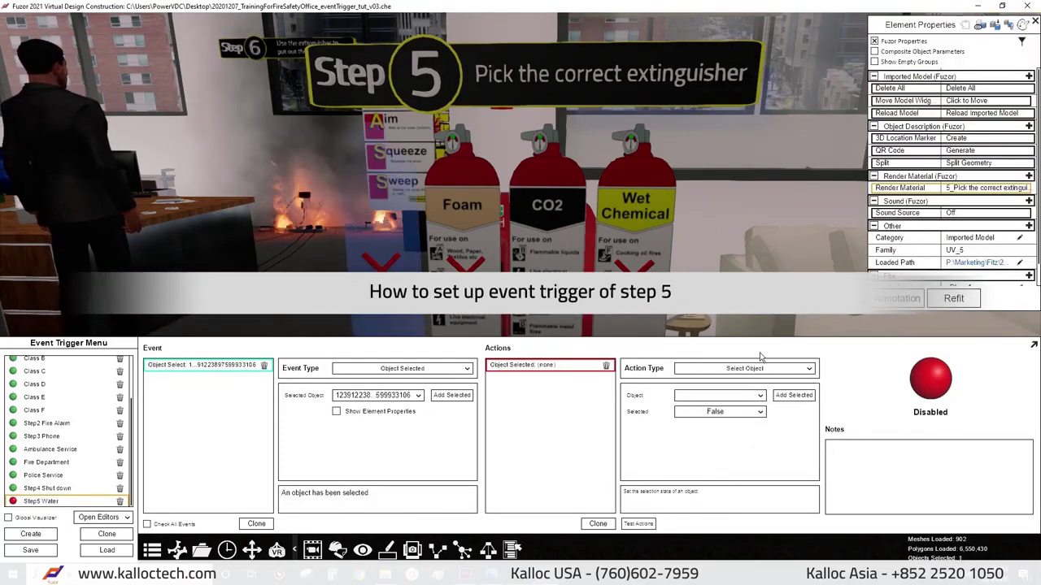
{"action": "left_click", "coordinate": [745, 369]}
{"action": "left_click", "coordinate": [685, 378]}
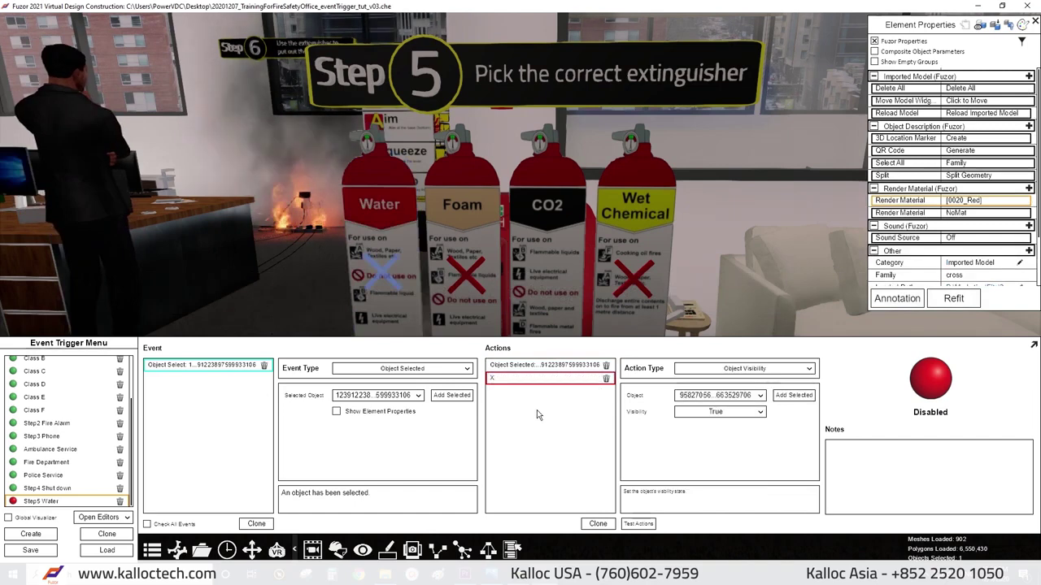
Add two Play Object Sound actions with a 1 s Action Delay between them.
{"action": "left_click", "coordinate": [744, 369]}
{"action": "scroll", "coordinate": [728, 445], "scroll_direction": "up", "scroll_amount": 3}
{"action": "scroll", "coordinate": [728, 446], "scroll_direction": "up", "scroll_amount": 3}
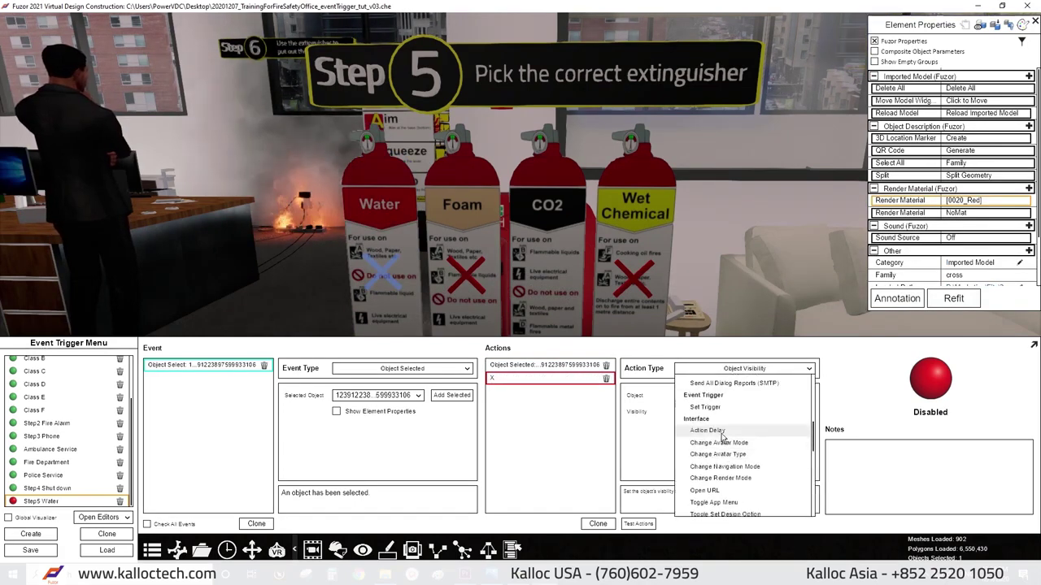
{"action": "scroll", "coordinate": [728, 446], "scroll_direction": "up", "scroll_amount": 3}
{"action": "left_click", "coordinate": [715, 427]}
{"action": "left_click", "coordinate": [744, 369]}
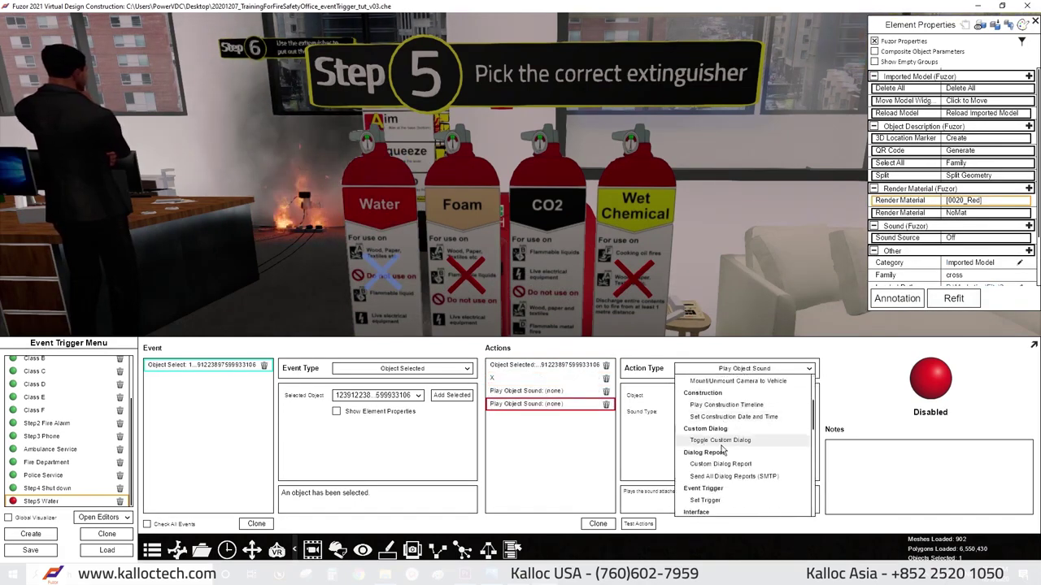
{"action": "left_click", "coordinate": [716, 402]}
{"action": "left_click_drag", "start_coordinate": [569, 422], "coordinate": [569, 405]}
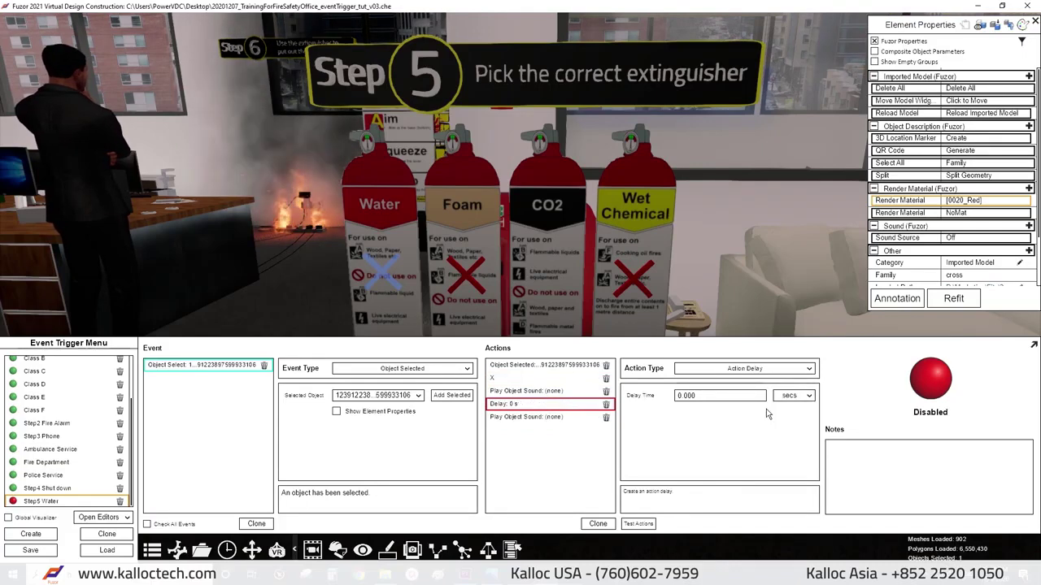
{"action": "type", "text": "1"}
Assign the selected extinguisher and a sound file to the sound action, then clone the event.
{"action": "left_click", "coordinate": [526, 391]}
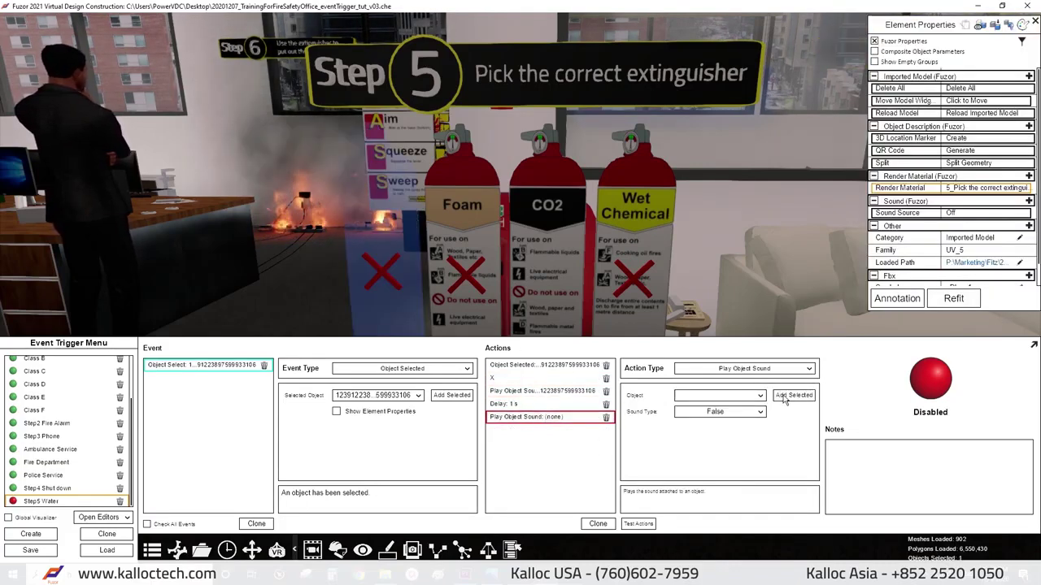
{"action": "left_click", "coordinate": [560, 399]}
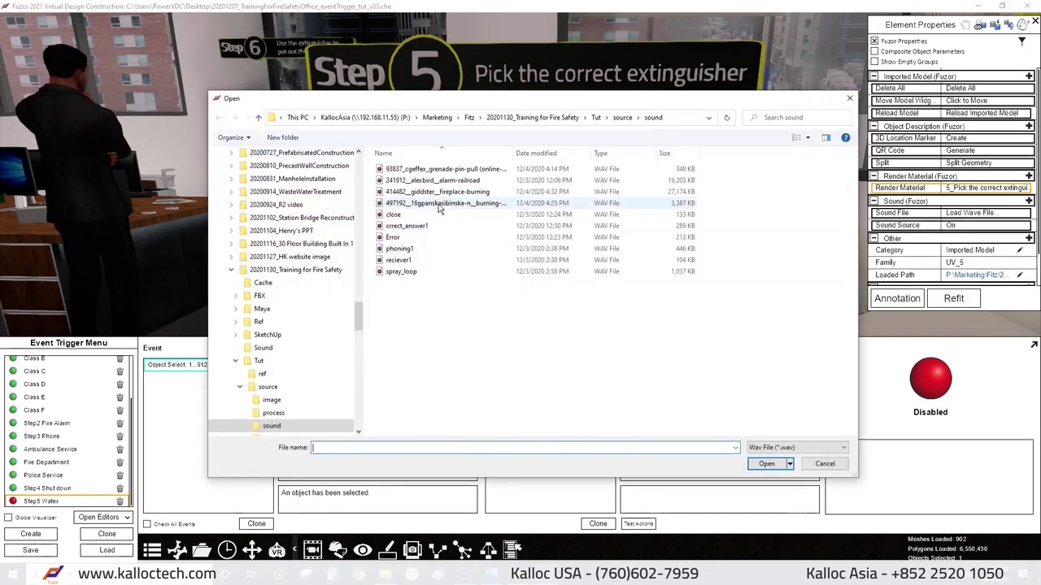
{"action": "double_click", "coordinate": [455, 236]}
{"action": "left_click", "coordinate": [639, 524]}
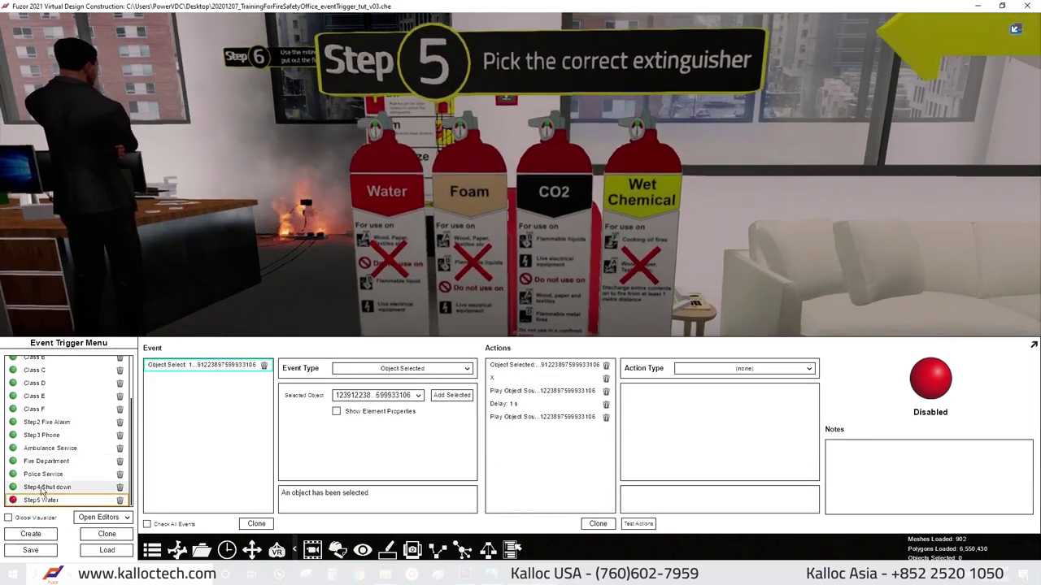
{"action": "left_click", "coordinate": [106, 533]}
{"action": "left_click", "coordinate": [106, 533]}
Rename the two cloned events Step5 Foam and Step5 Wet Chem.
{"action": "double_click", "coordinate": [48, 488]}
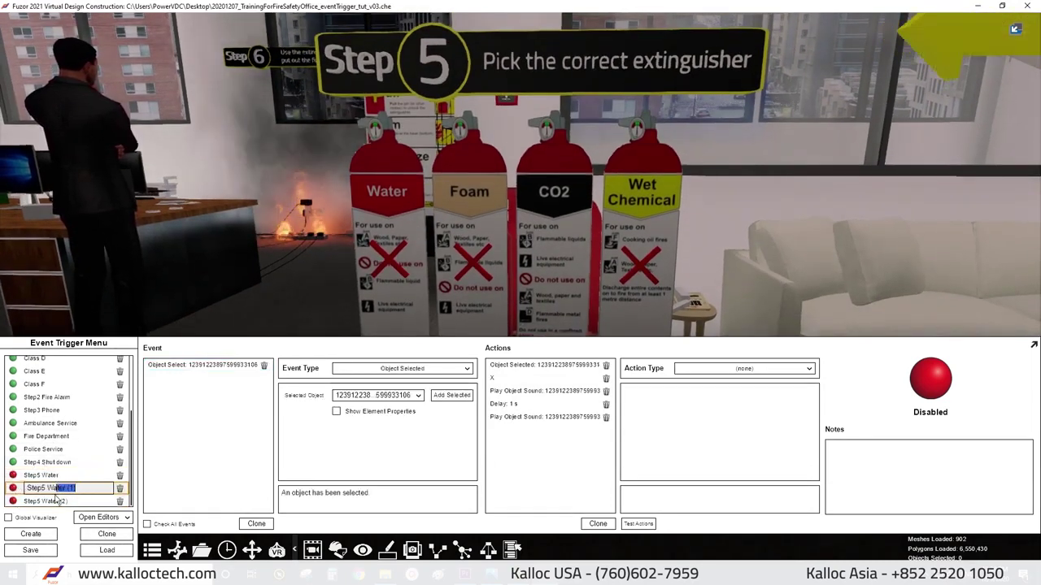
{"action": "type", "text": "Foam"}
{"action": "key", "text": "Return"}
{"action": "type", "text": "hem"}
{"action": "key", "text": "Return"}
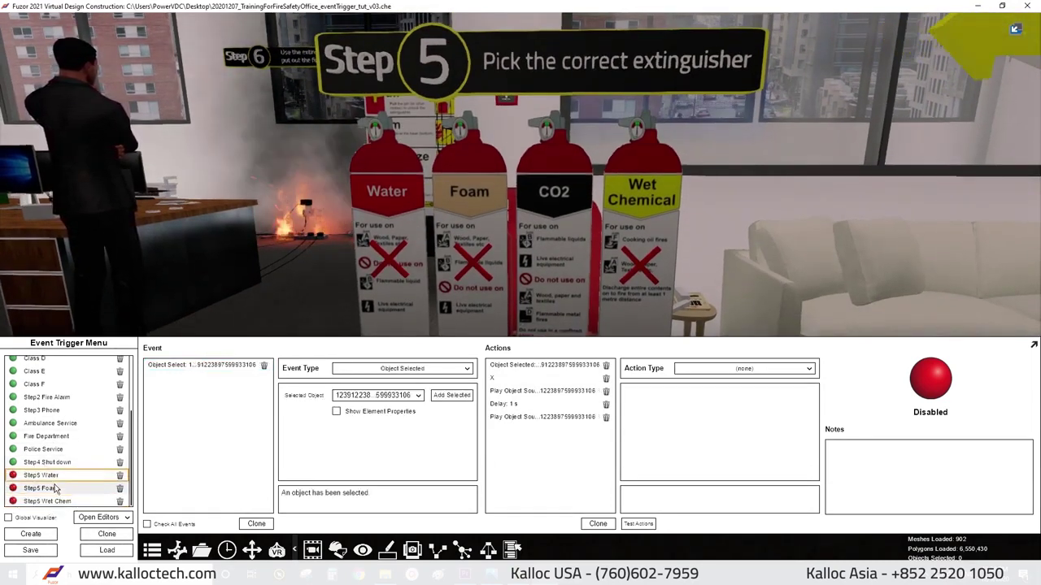
Retarget Step5 Foam's selection and sound actions to the Foam extinguisher with its sound file.
{"action": "left_click", "coordinate": [81, 485]}
{"action": "left_click", "coordinate": [554, 368]}
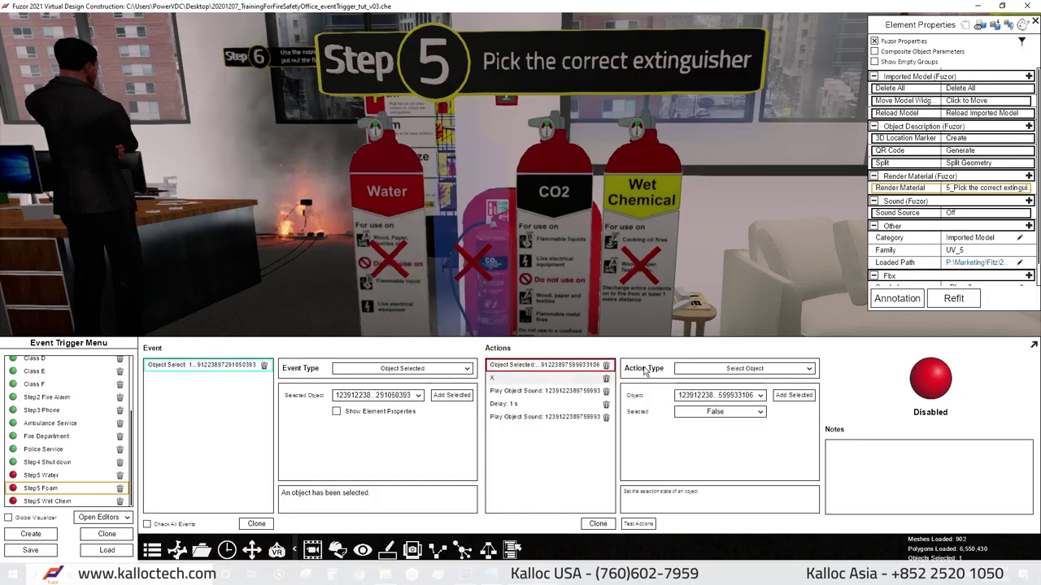
{"action": "left_click", "coordinate": [794, 395]}
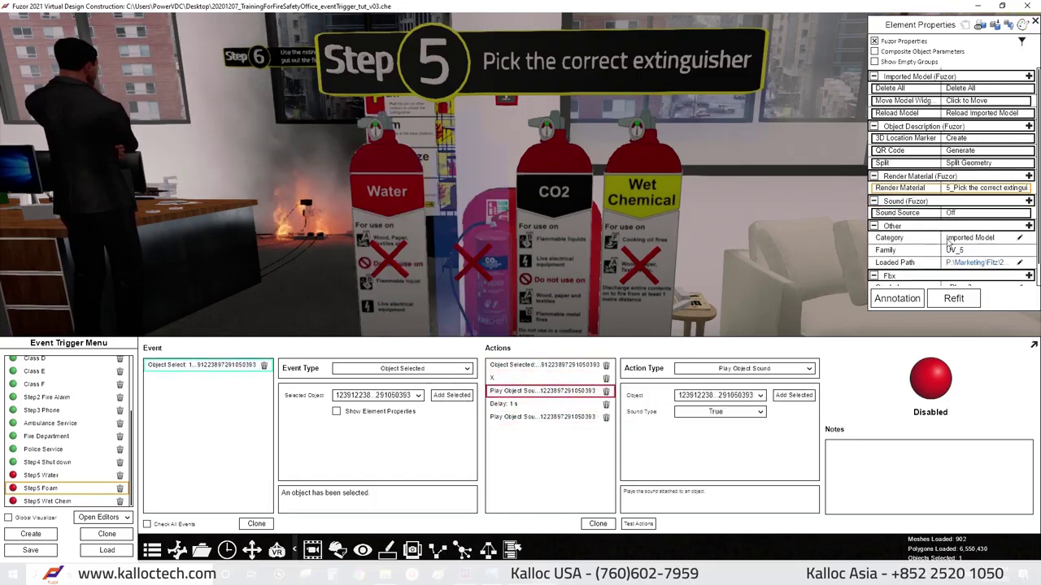
{"action": "left_click", "coordinate": [949, 212]}
{"action": "left_click", "coordinate": [968, 213]}
{"action": "double_click", "coordinate": [407, 236]}
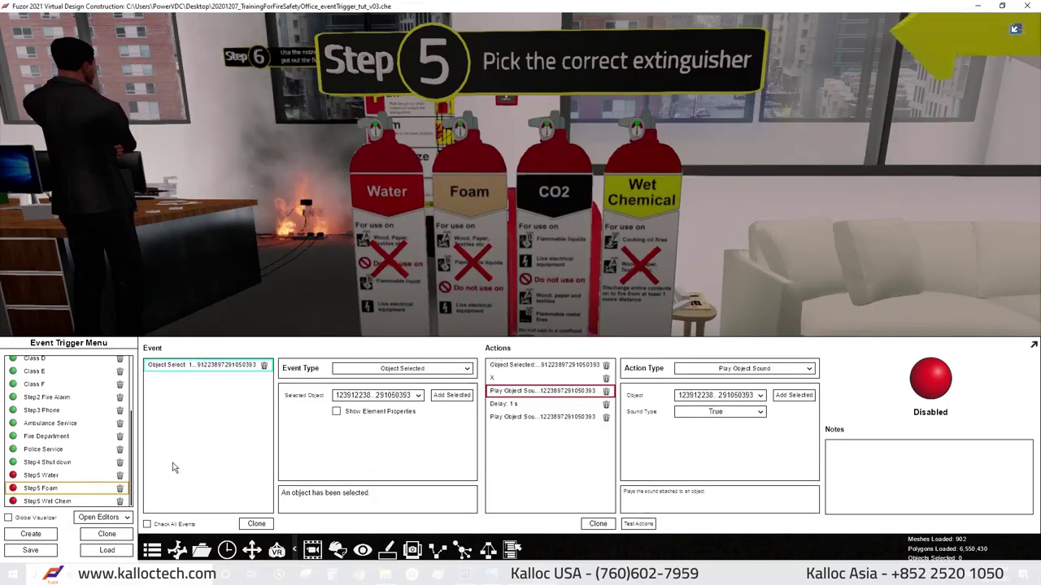
Retarget Step5 Wet Chem's actions to the Wet Chemical extinguisher.
{"action": "key", "text": "Down"}
{"action": "left_click", "coordinate": [794, 395]}
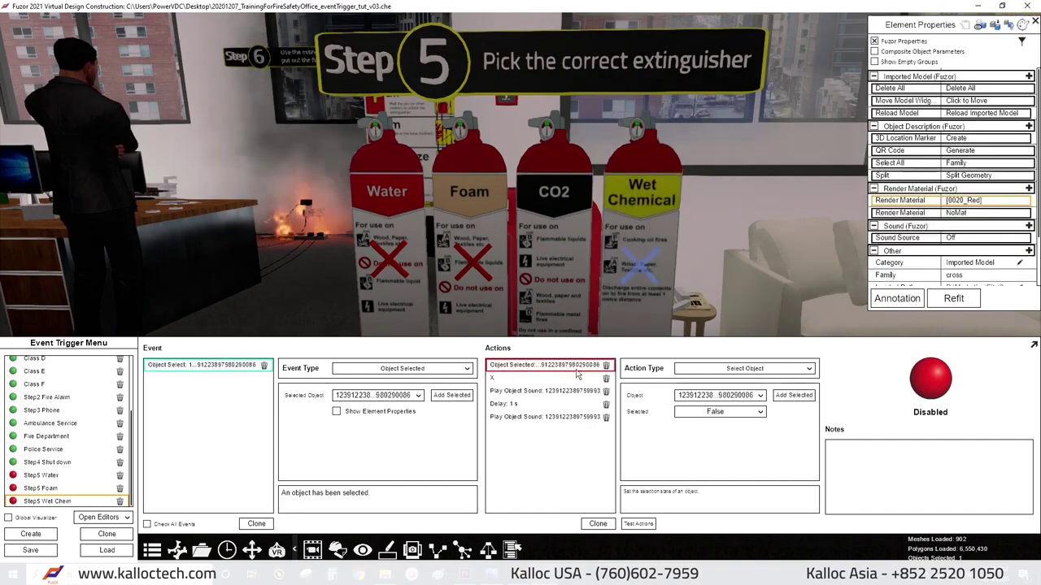
{"action": "left_click", "coordinate": [794, 395]}
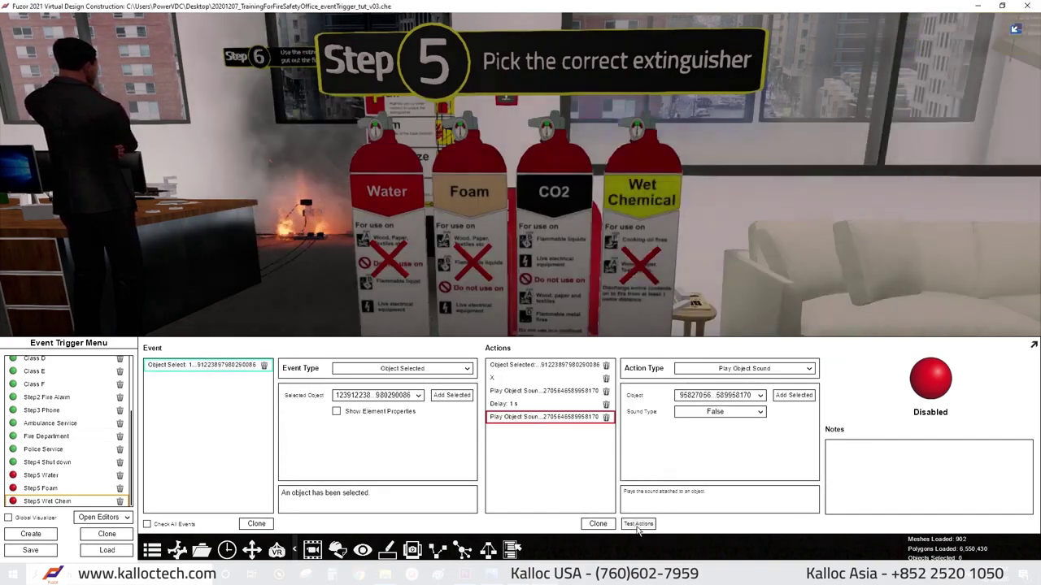
{"action": "left_click", "coordinate": [638, 523]}
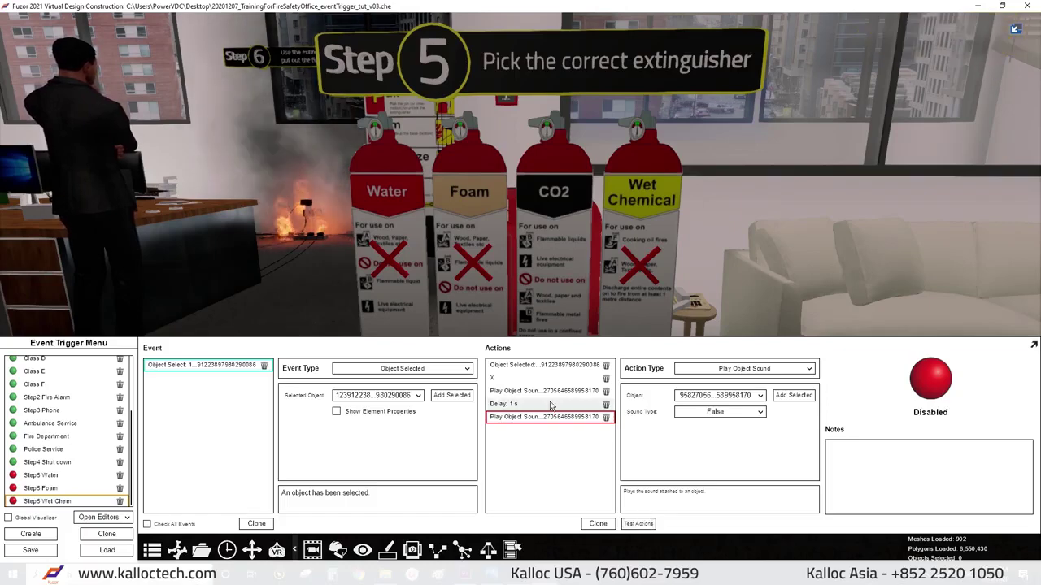
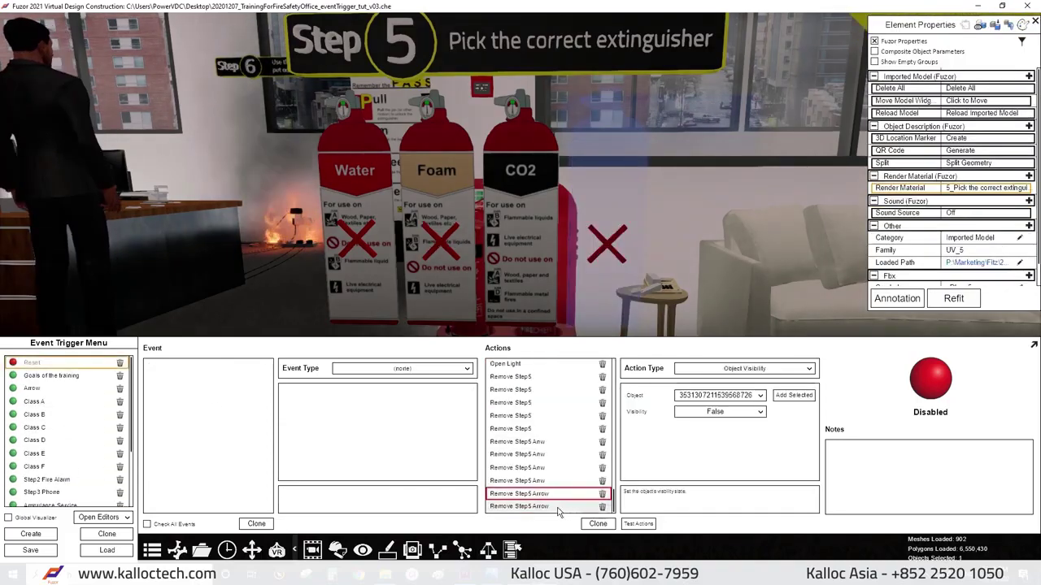
Clone the Remove Step5 actions so Reset hides the Water, Foam and Wet Chemical X marks.
{"action": "double_click", "coordinate": [567, 507]}
{"action": "left_click", "coordinate": [597, 523]}
{"action": "type", "text": "Wet Chem..X"}
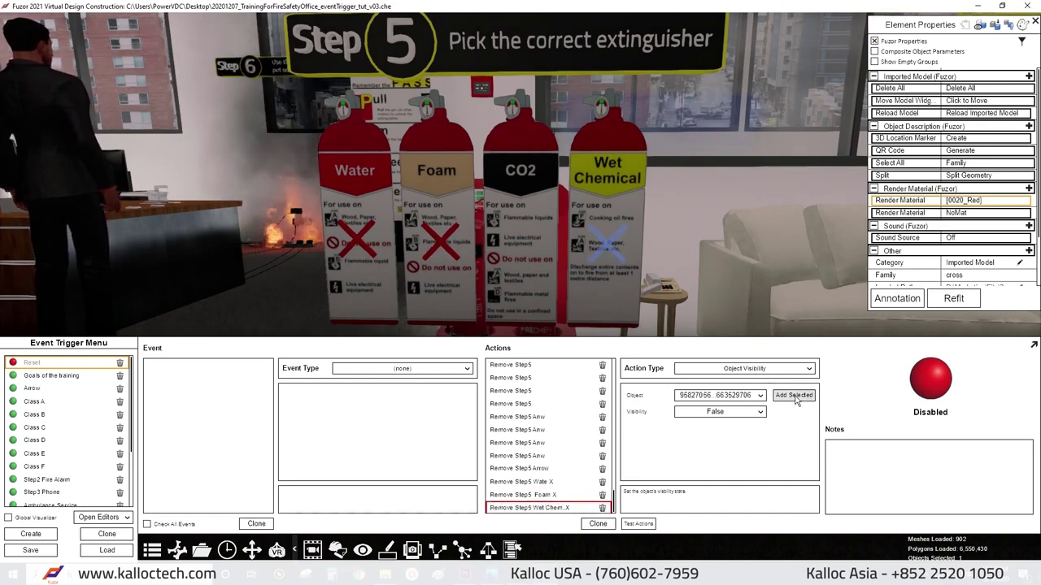
{"action": "left_click", "coordinate": [794, 396]}
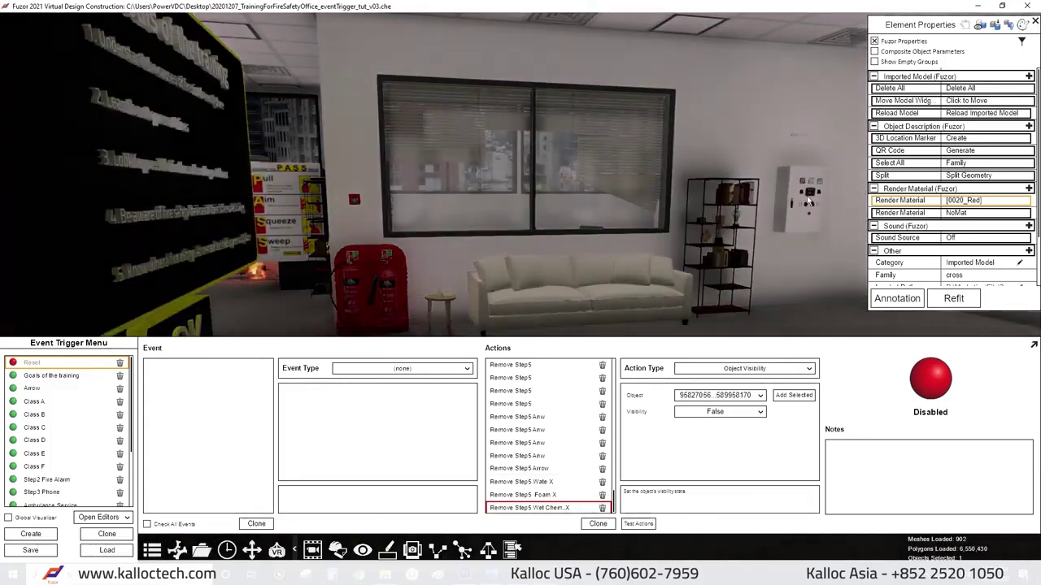
{"action": "left_click_drag", "start_coordinate": [407, 309], "coordinate": [327, 311]}
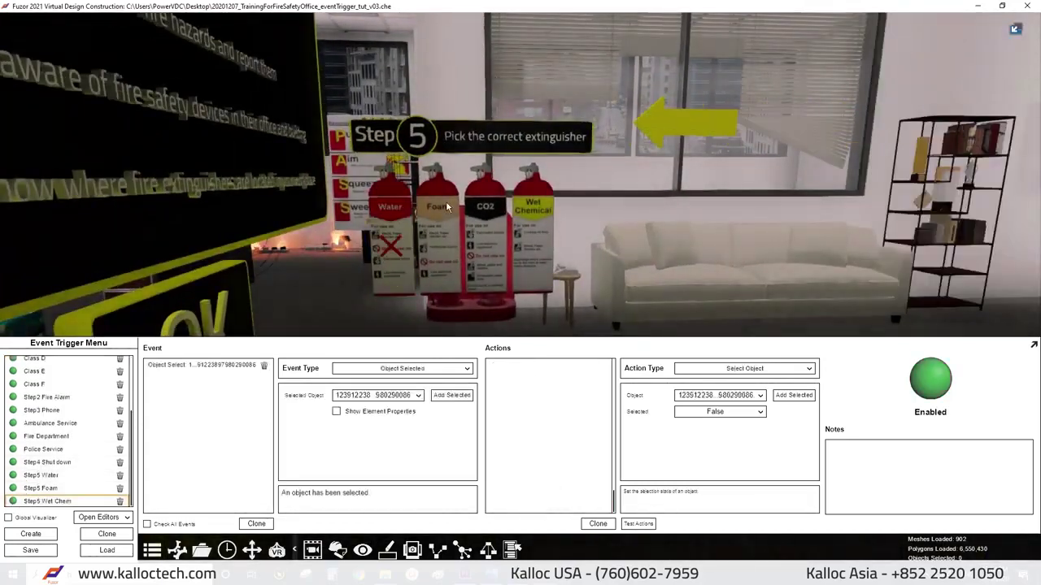
Create a Step5 Co2 trigger fired when the CO2 extinguisher is selected.
{"action": "left_click", "coordinate": [446, 207]}
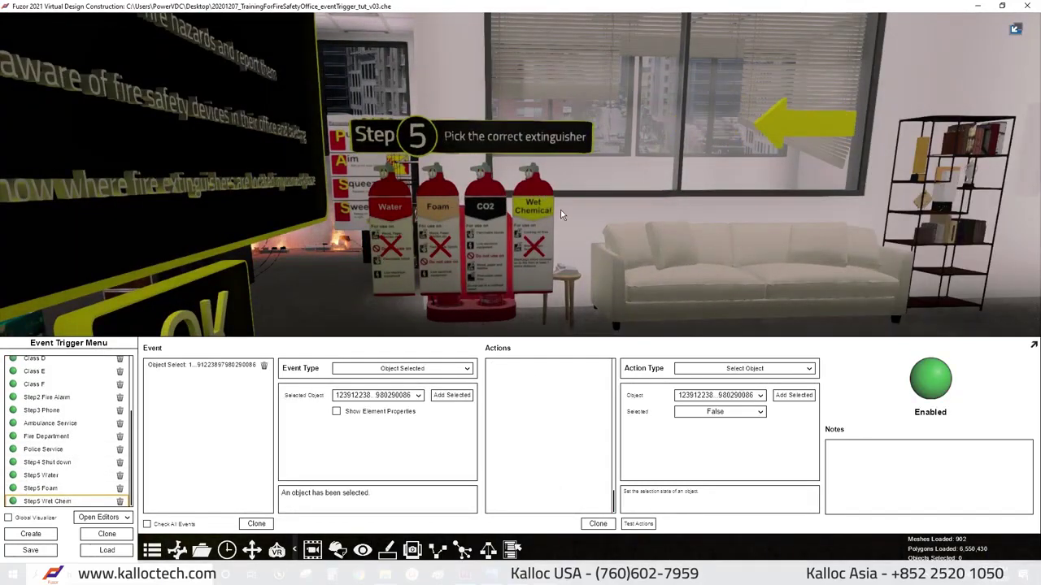
{"action": "left_click", "coordinate": [31, 533]}
{"action": "type", "text": "Step"}
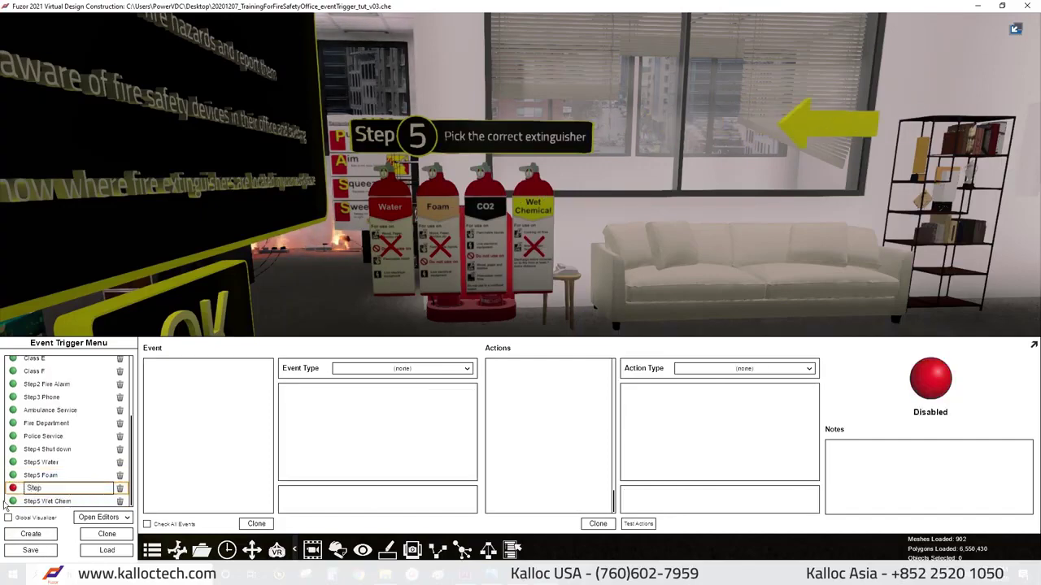
{"action": "type", "text": "5 Co2"}
{"action": "left_click", "coordinate": [511, 223]}
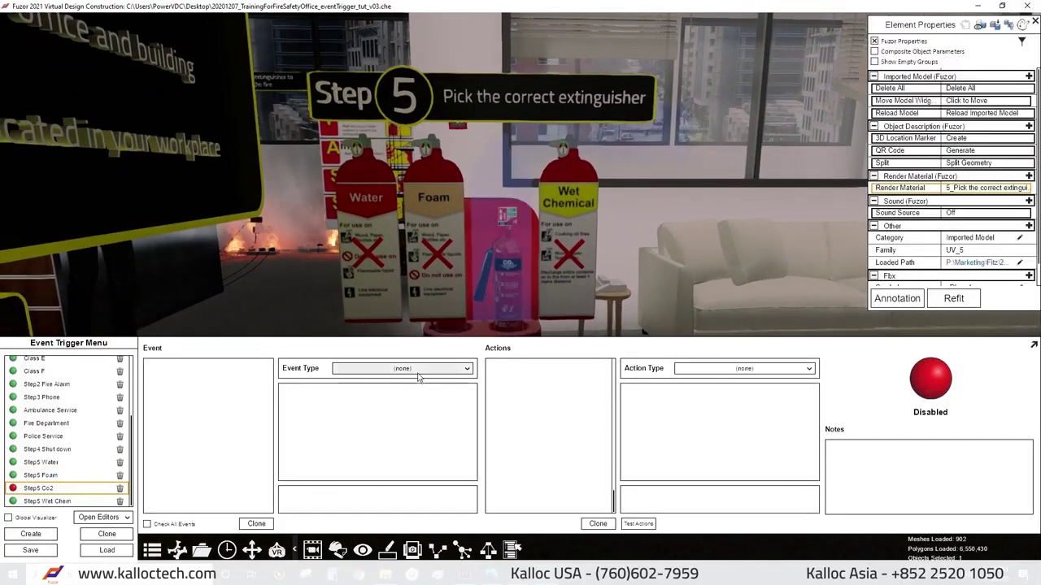
{"action": "left_click", "coordinate": [403, 368]}
{"action": "left_click", "coordinate": [374, 460]}
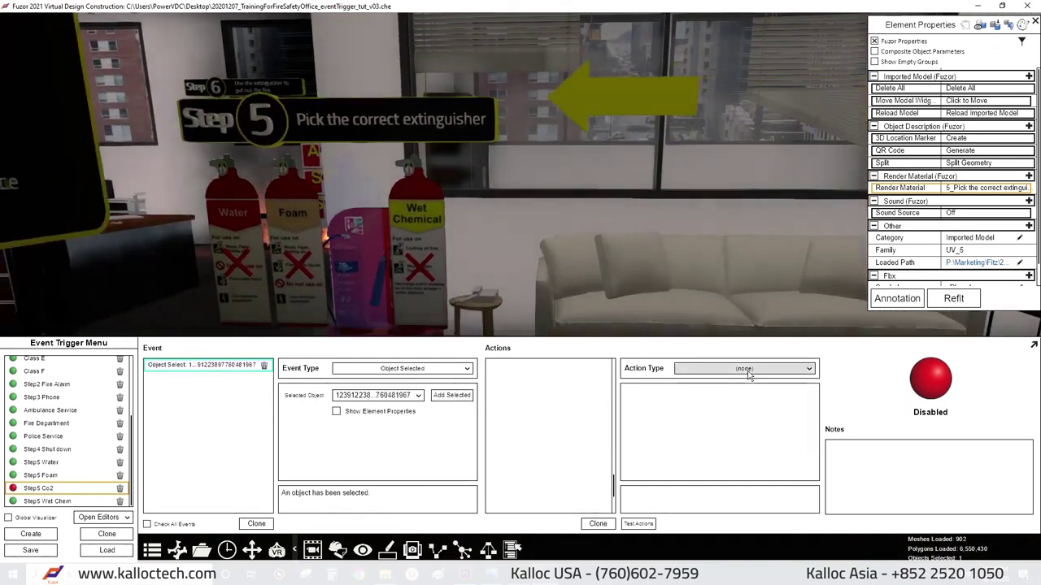
Add Select Object, Play Object Sound and Action Delay actions to the Step5 Co2 trigger.
{"action": "left_click", "coordinate": [744, 369]}
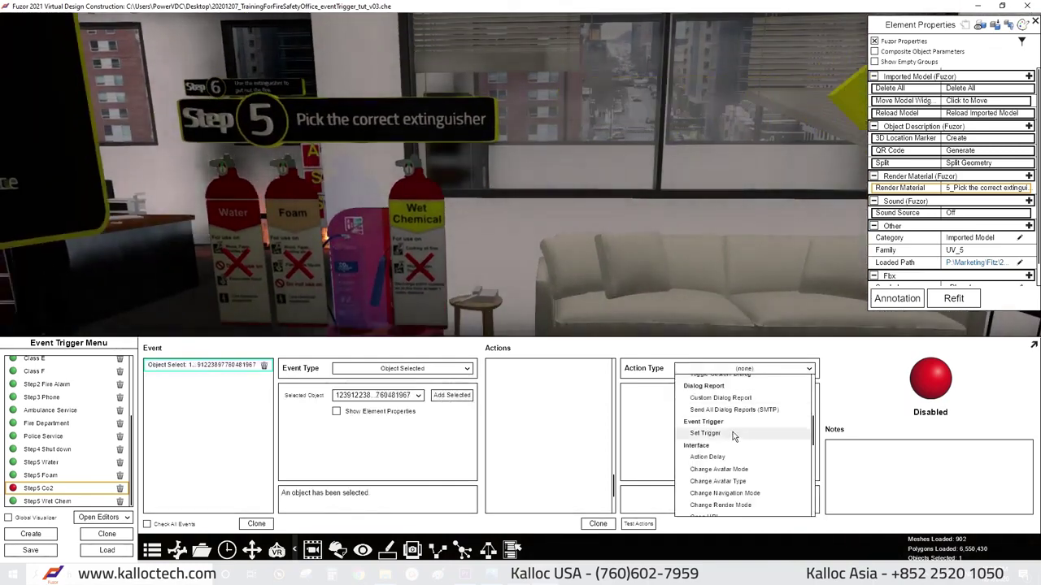
{"action": "scroll", "coordinate": [738, 448], "scroll_direction": "down", "scroll_amount": 3}
{"action": "scroll", "coordinate": [737, 448], "scroll_direction": "down", "scroll_amount": 2}
{"action": "left_click", "coordinate": [711, 478]}
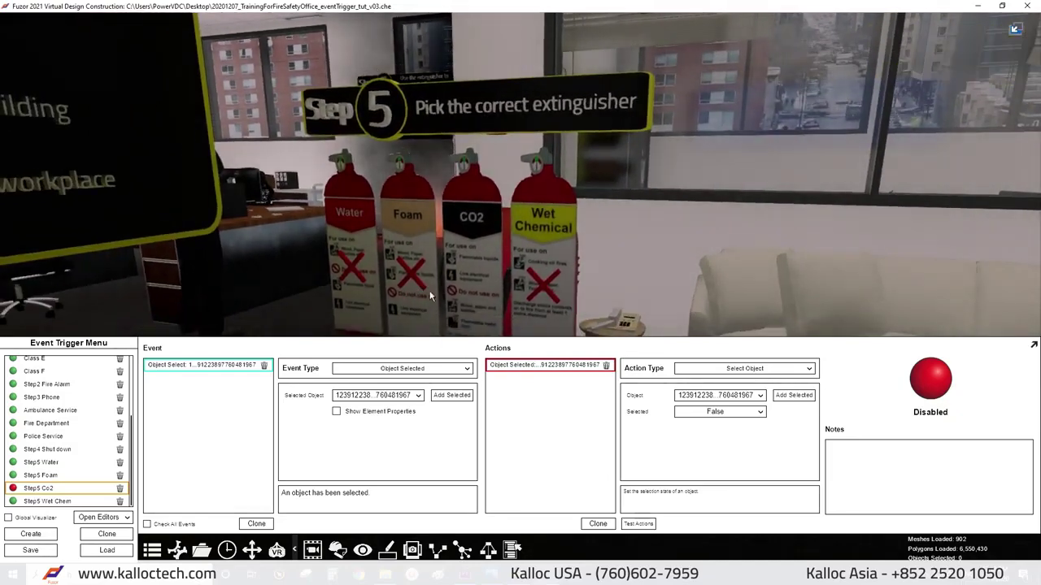
{"action": "left_click", "coordinate": [726, 370]}
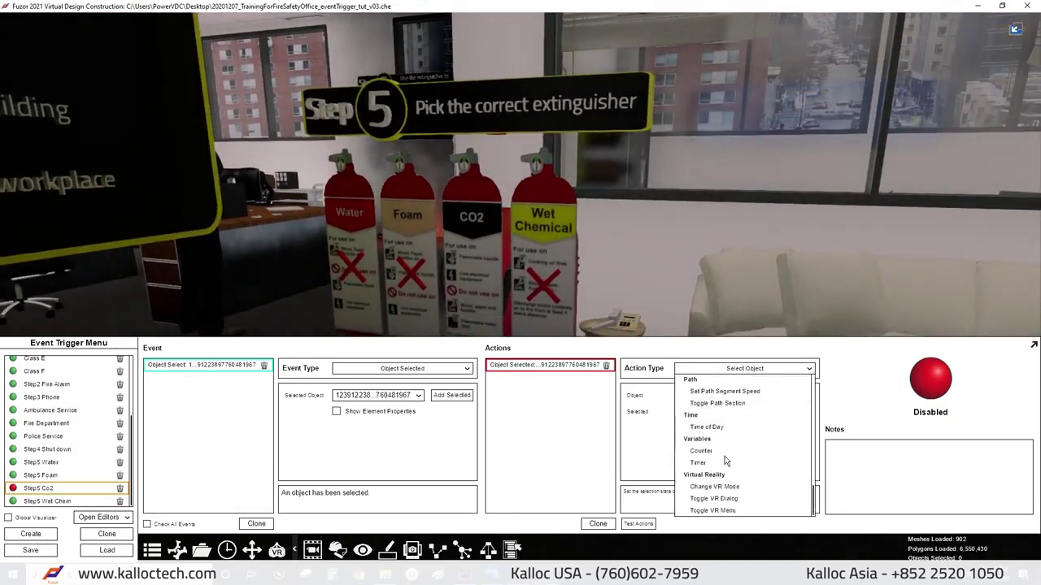
{"action": "scroll", "coordinate": [726, 461], "scroll_direction": "up", "scroll_amount": 2}
{"action": "scroll", "coordinate": [729, 459], "scroll_direction": "up", "scroll_amount": 2}
{"action": "scroll", "coordinate": [731, 456], "scroll_direction": "up", "scroll_amount": 2}
{"action": "scroll", "coordinate": [735, 454], "scroll_direction": "up", "scroll_amount": 2}
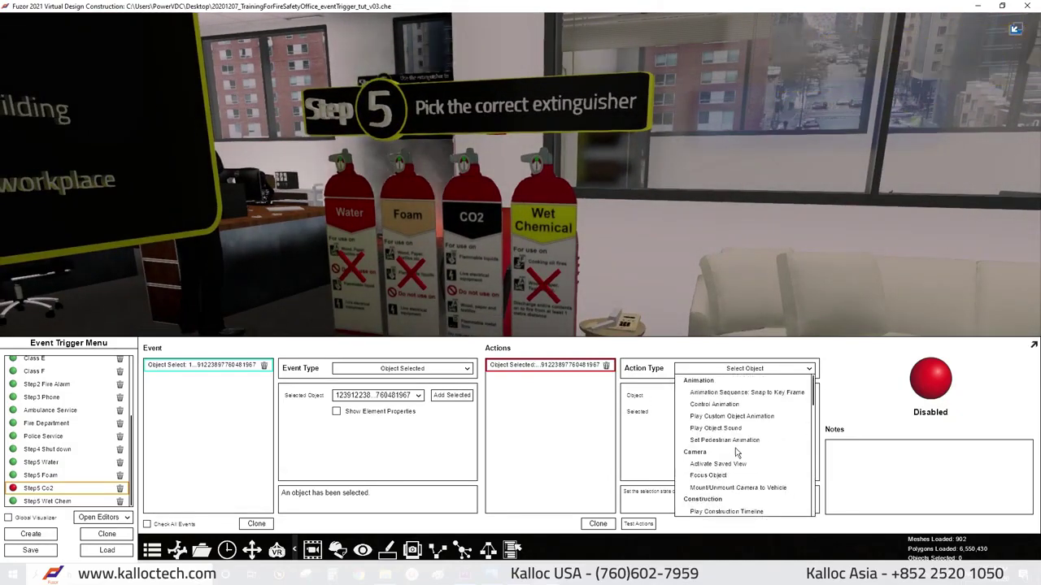
{"action": "left_click", "coordinate": [718, 428]}
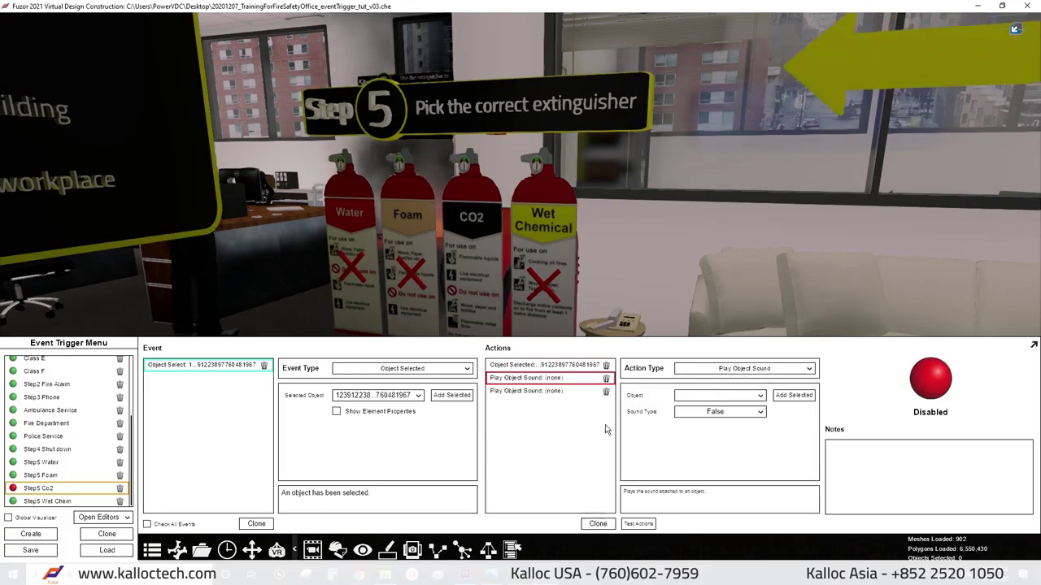
{"action": "left_click", "coordinate": [744, 369]}
{"action": "scroll", "coordinate": [730, 474], "scroll_direction": "down", "scroll_amount": 3}
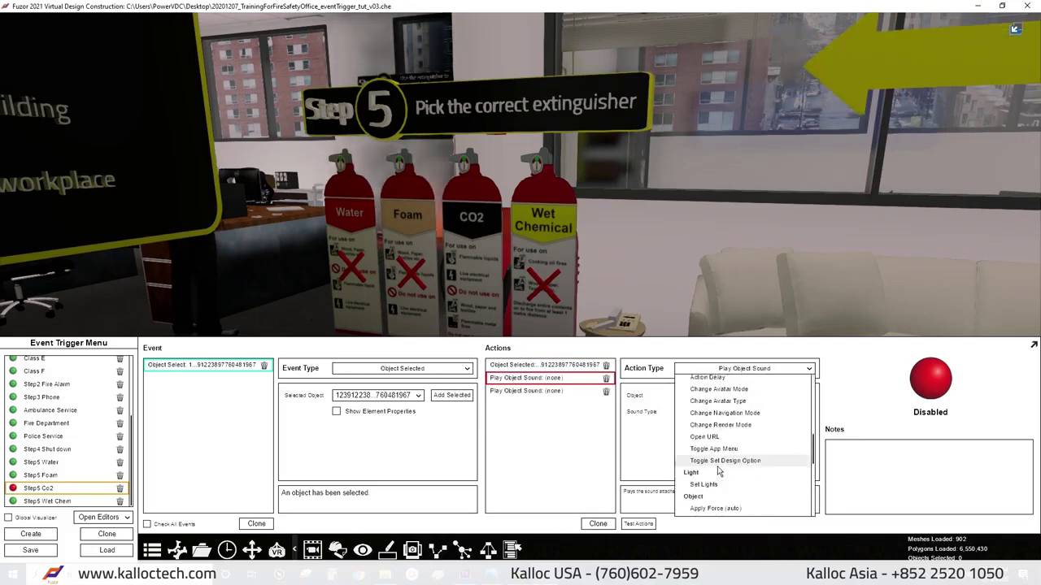
{"action": "left_click", "coordinate": [707, 431]}
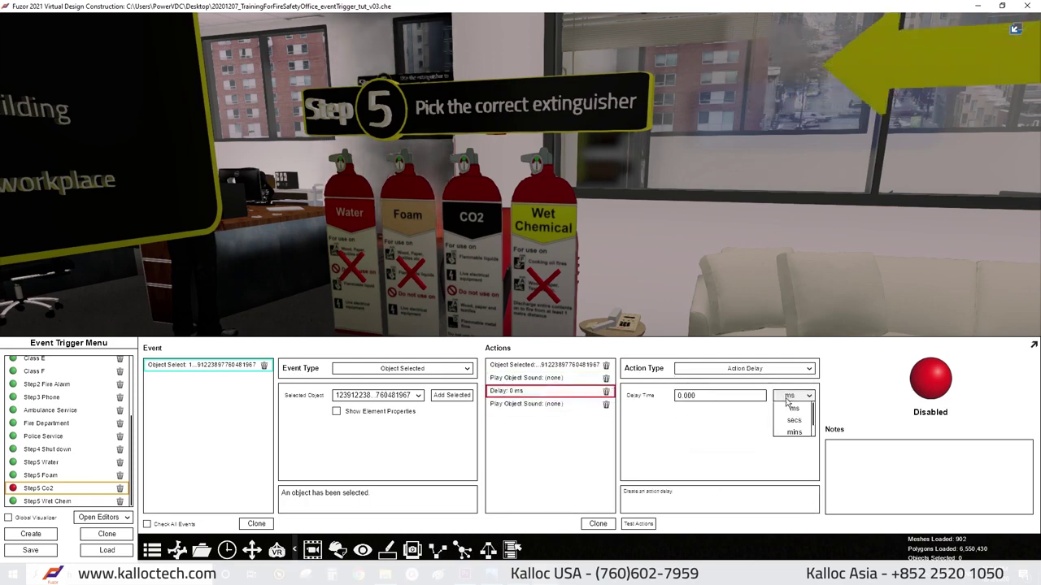
Load crrect_answer1.wav as the CO2 extinguisher's sound and test the trigger's actions.
{"action": "left_click", "coordinate": [475, 267]}
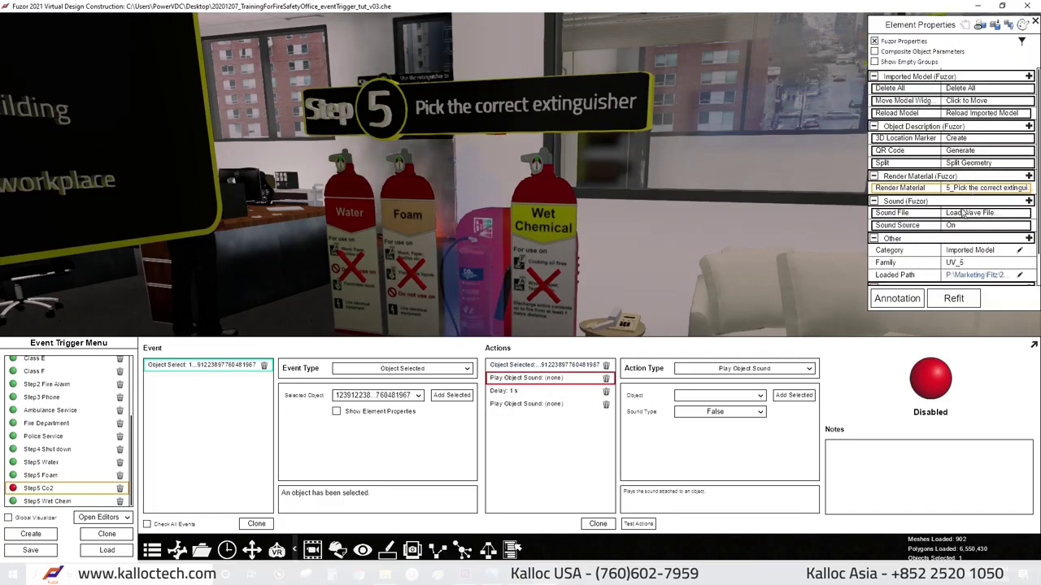
{"action": "left_click", "coordinate": [964, 213]}
{"action": "double_click", "coordinate": [429, 227]}
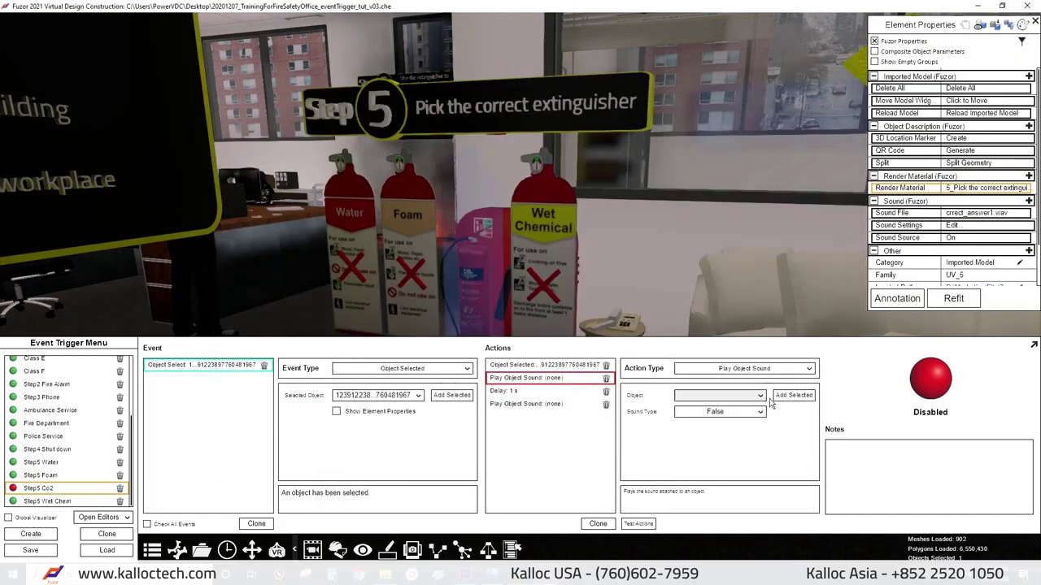
{"action": "left_click", "coordinate": [637, 524]}
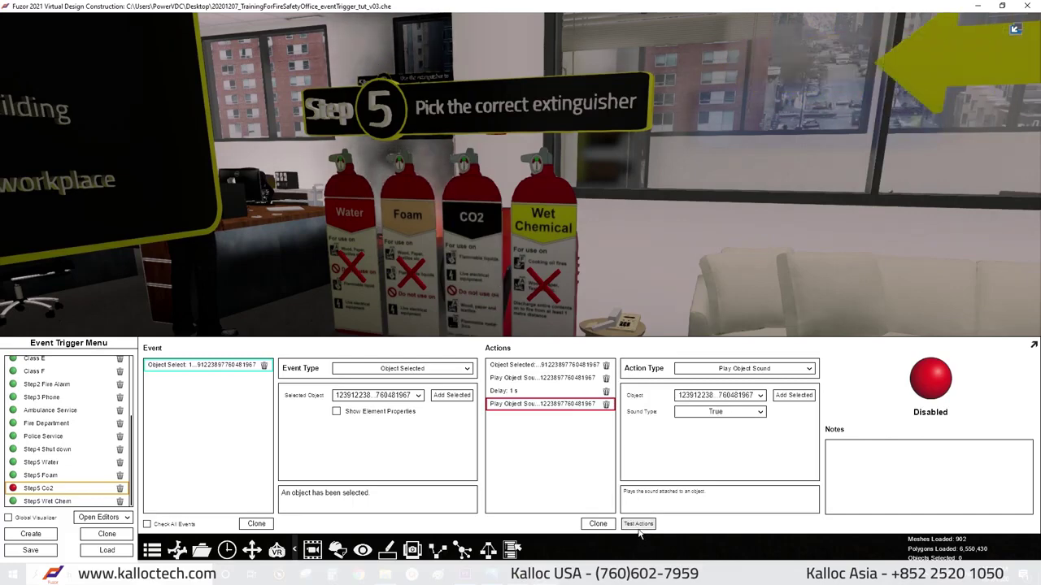
{"action": "left_click", "coordinate": [552, 379]}
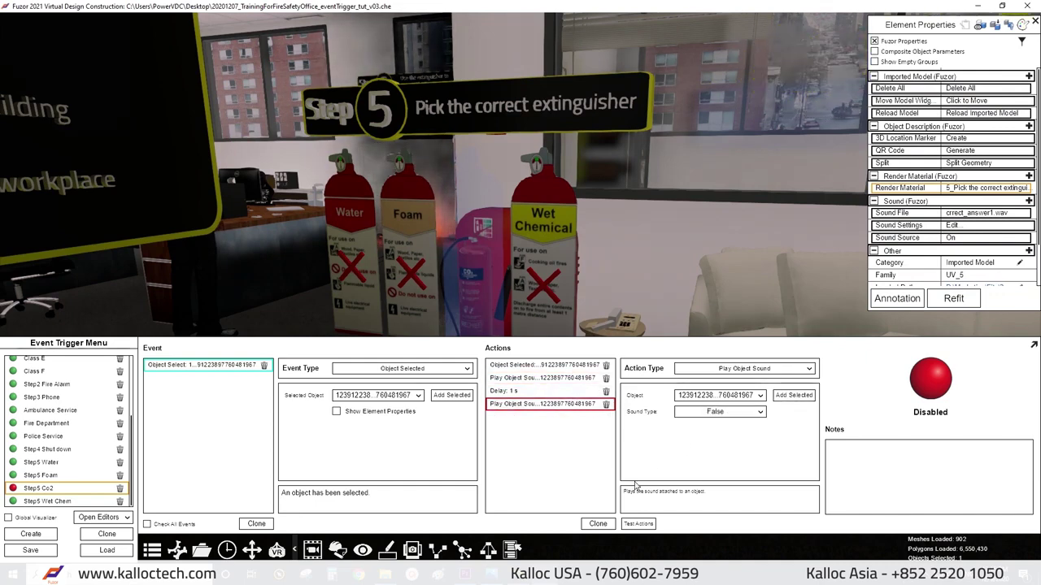
{"action": "left_click", "coordinate": [642, 524]}
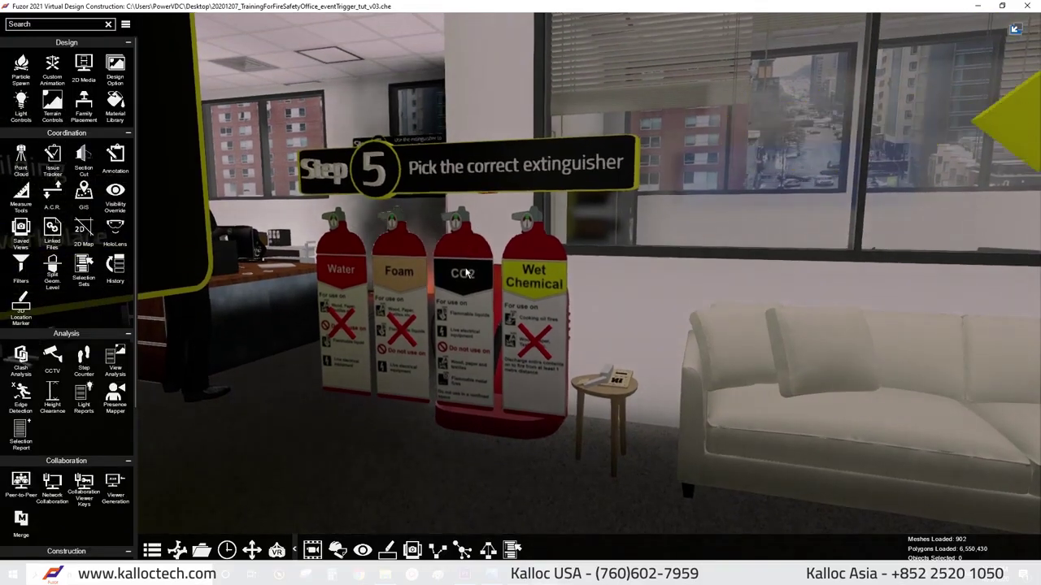
Create a Step5_FireExtinguisher animation keying the CO2 extinguisher's move toward the fires.
{"action": "left_click", "coordinate": [468, 269]}
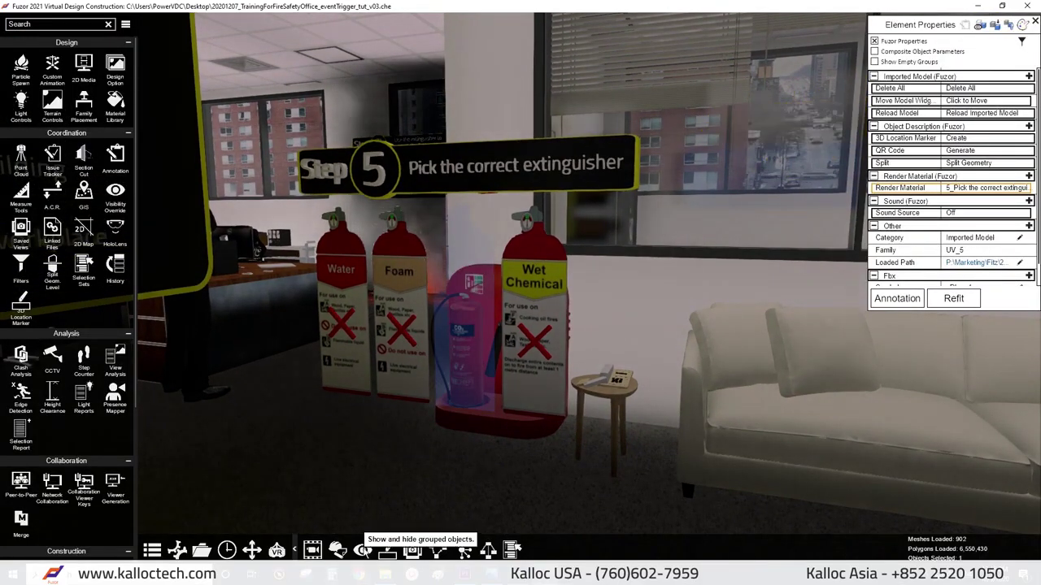
{"action": "left_click", "coordinate": [463, 551]}
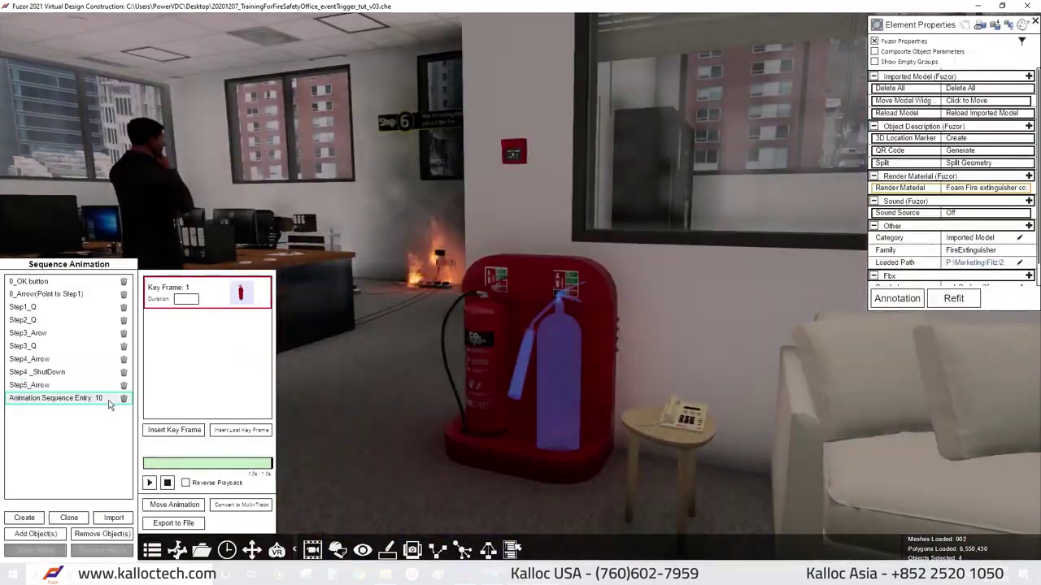
{"action": "type", "text": "Step5_FireExt"}
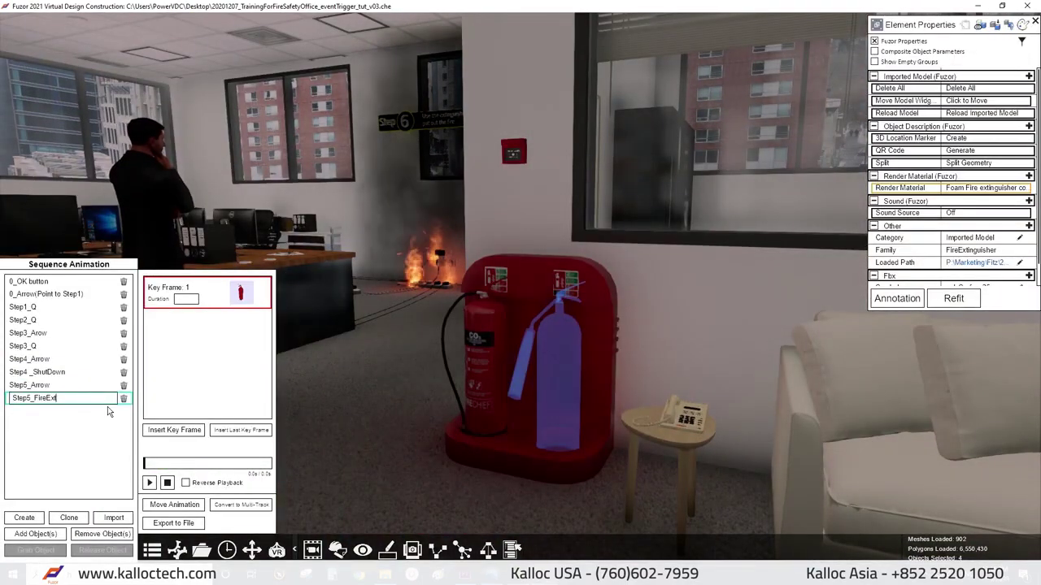
{"action": "type", "text": "inguisher"}
{"action": "key", "text": "Return"}
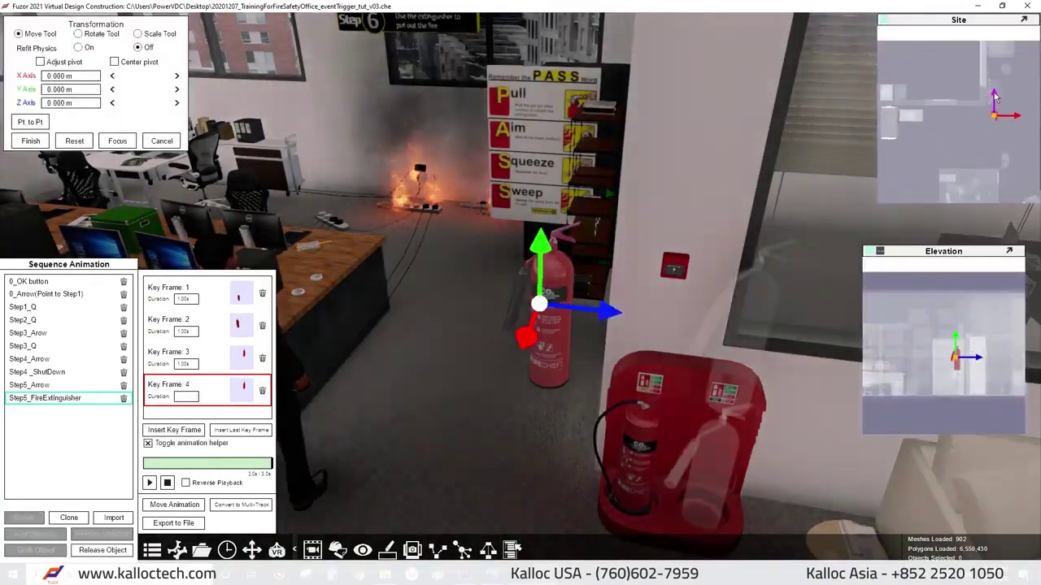
{"action": "mouse_move", "coordinate": [993, 96]}
{"action": "left_mouse_down"}
{"action": "mouse_move", "coordinate": [530, 335]}
{"action": "mouse_move", "coordinate": [526, 215]}
{"action": "left_mouse_up"}
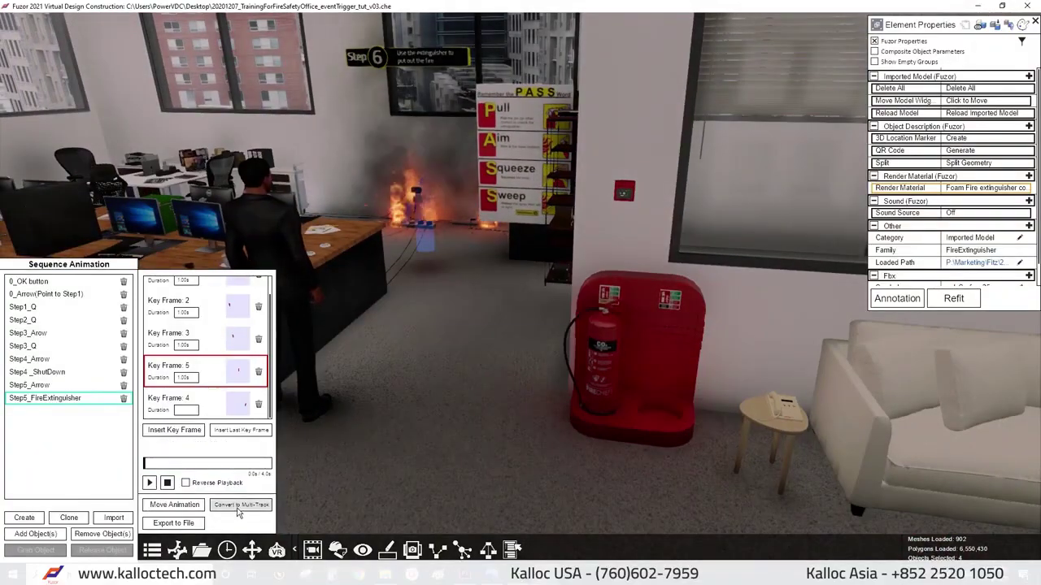
{"action": "left_click", "coordinate": [238, 510]}
Name the multi-track animation 'Fire Extinguisher' and review the Pull track's key frames.
{"action": "type", "text": "Fire Ex"}
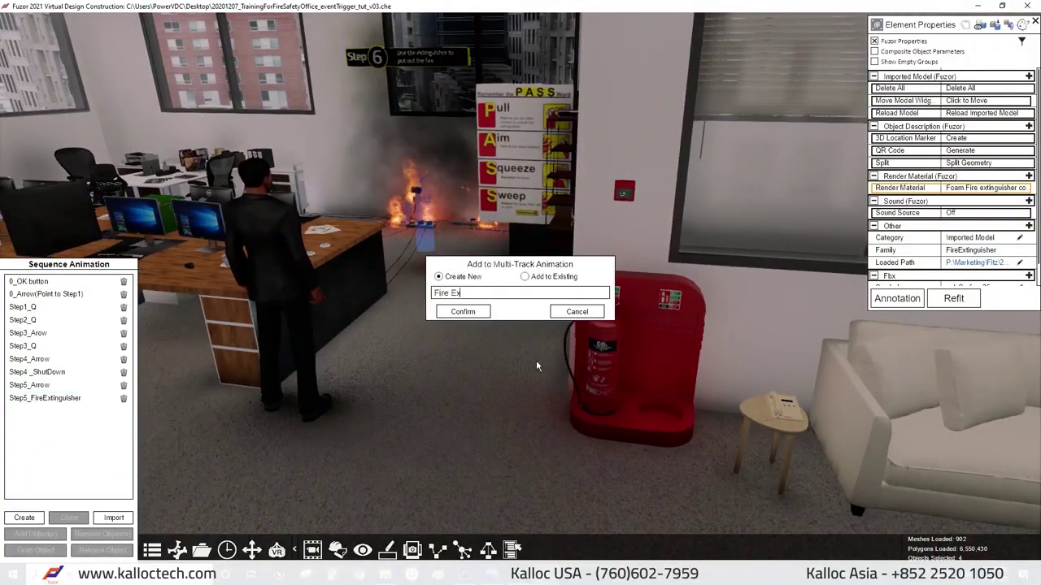
{"action": "type", "text": "tinguisher"}
{"action": "left_click", "coordinate": [462, 311]}
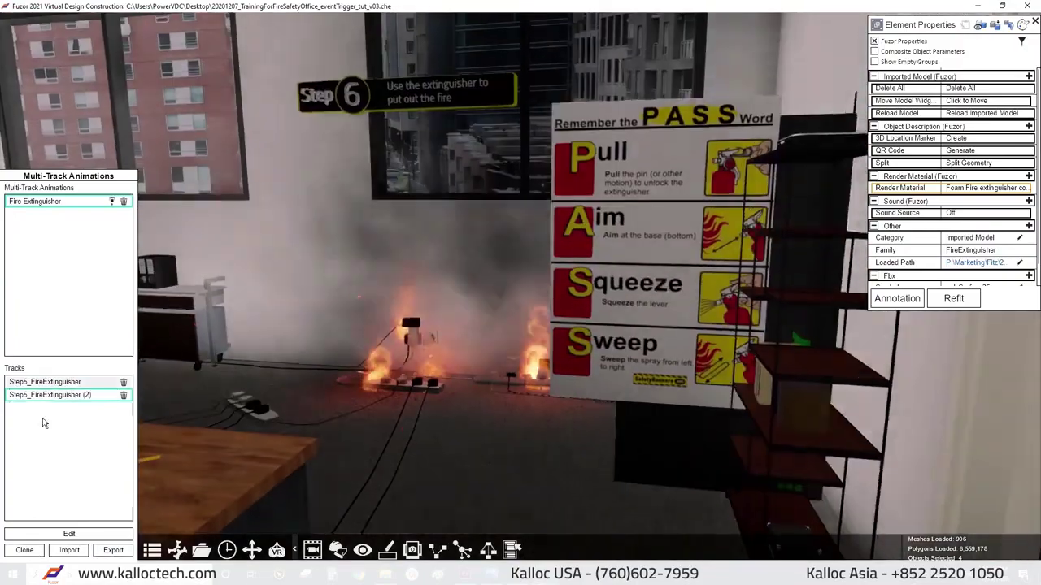
{"action": "left_click", "coordinate": [49, 395]}
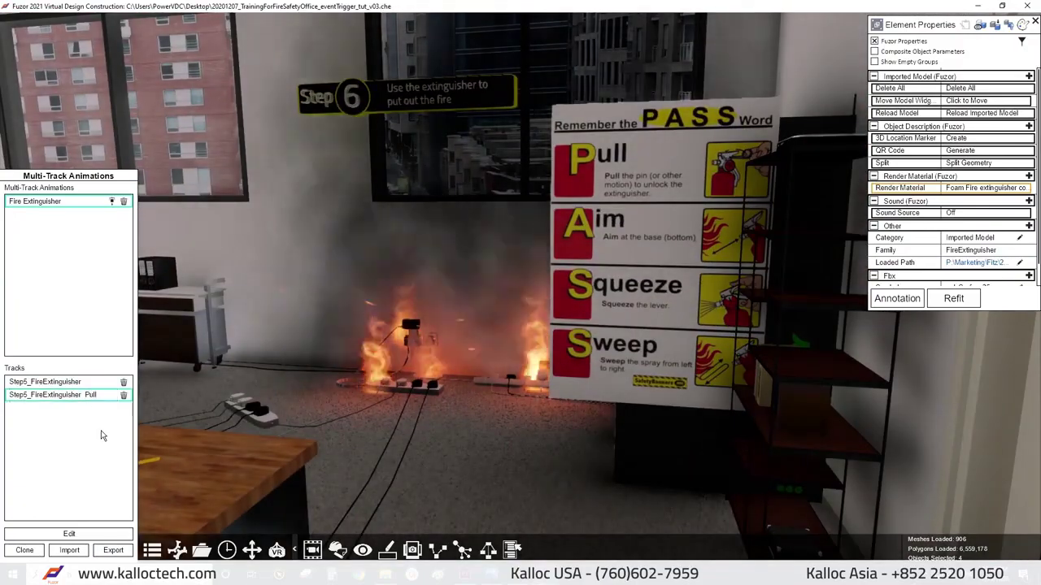
{"action": "left_click", "coordinate": [69, 533]}
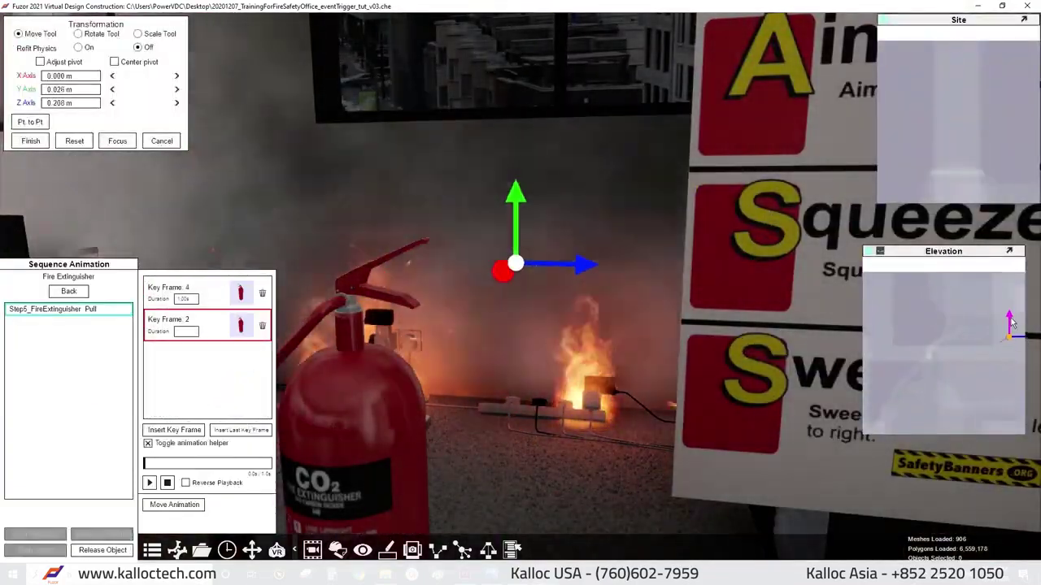
{"action": "left_click", "coordinate": [159, 464]}
{"action": "left_click", "coordinate": [244, 334]}
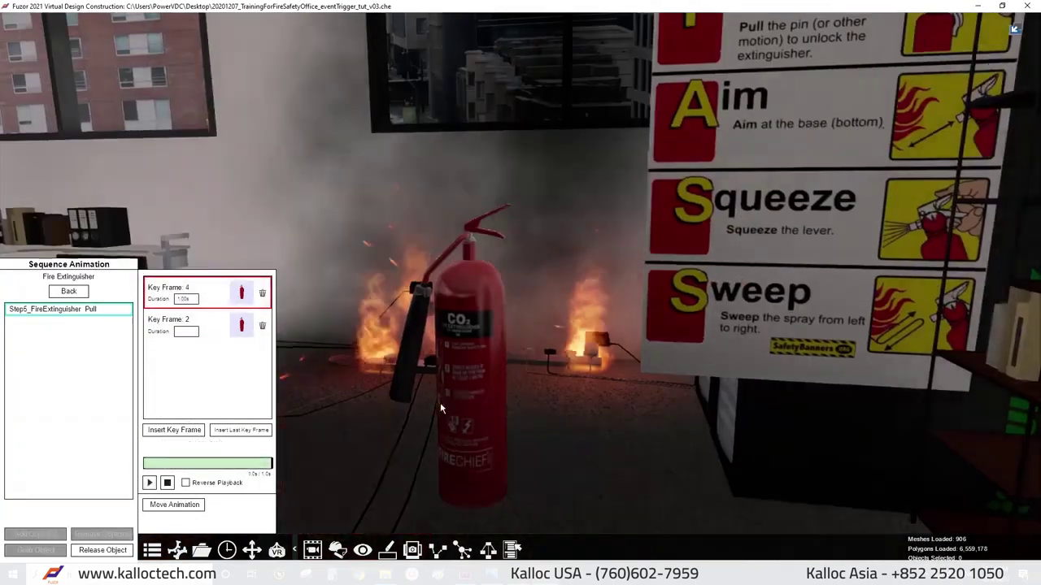
{"action": "left_click", "coordinate": [439, 403]}
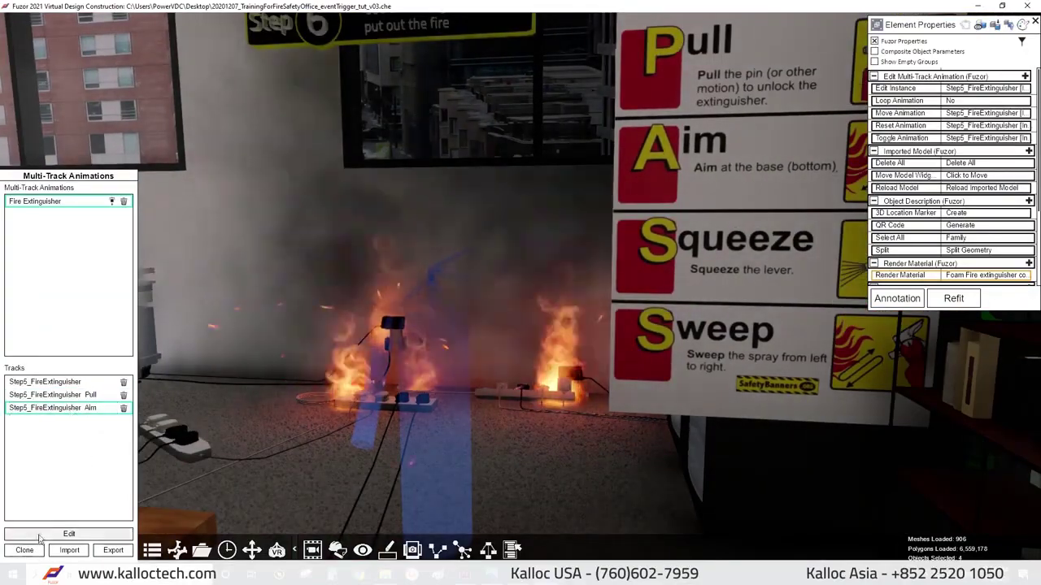
Key the Aim track with the extinguisher nozzle lowered and tilted toward the fire.
{"action": "left_click", "coordinate": [38, 536]}
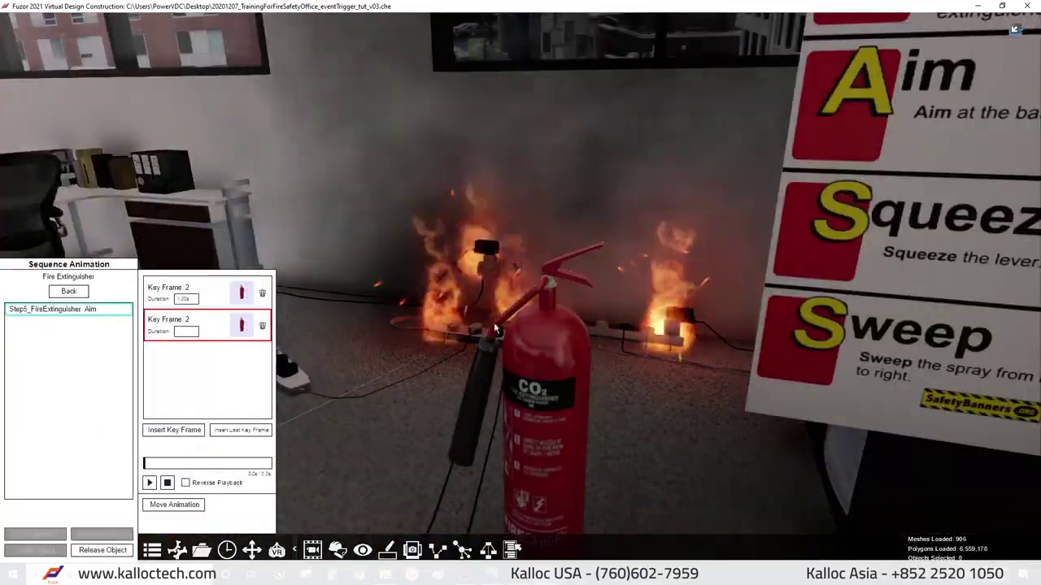
{"action": "left_click", "coordinate": [494, 328]}
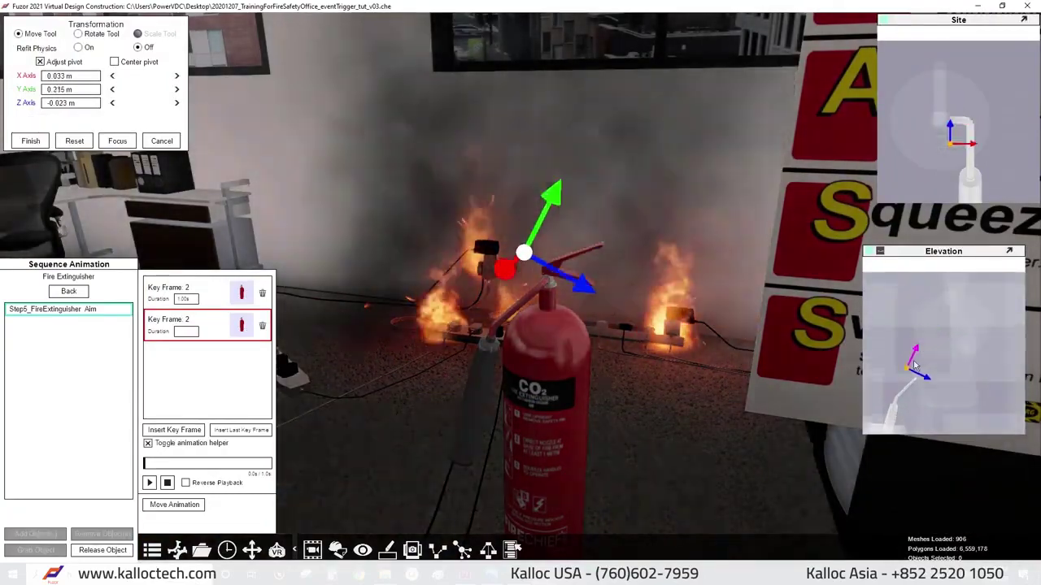
{"action": "left_click_drag", "start_coordinate": [927, 345], "coordinate": [947, 389]}
{"action": "key", "text": "e"}
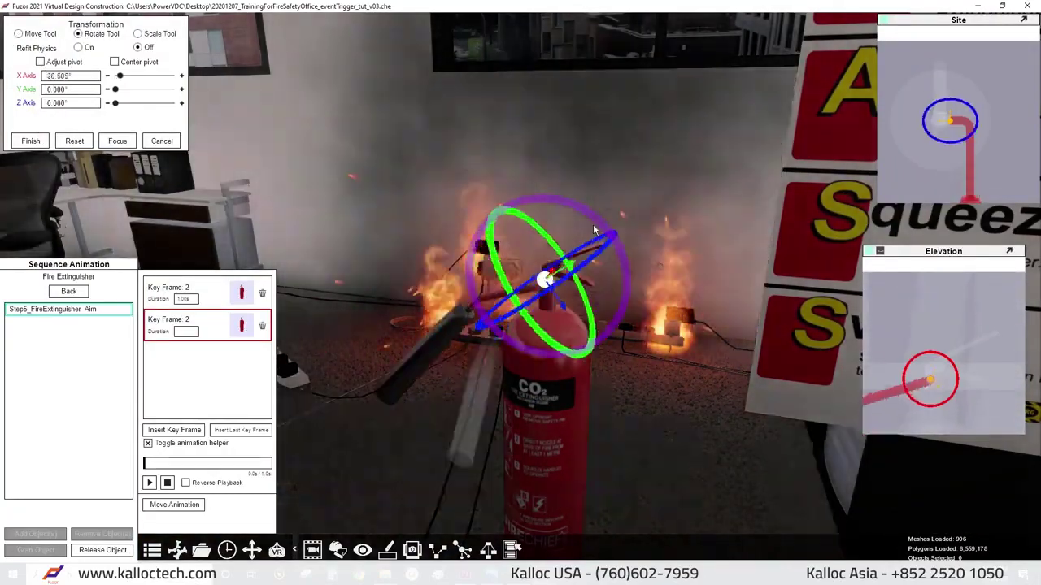
{"action": "key", "text": "Return"}
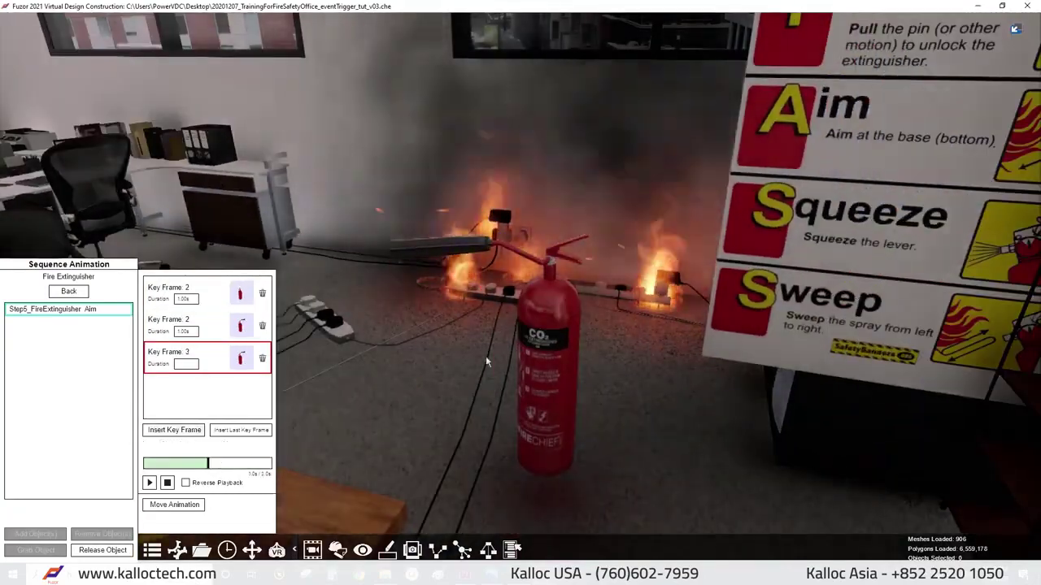
{"action": "left_click", "coordinate": [559, 358]}
{"action": "key", "text": "e"}
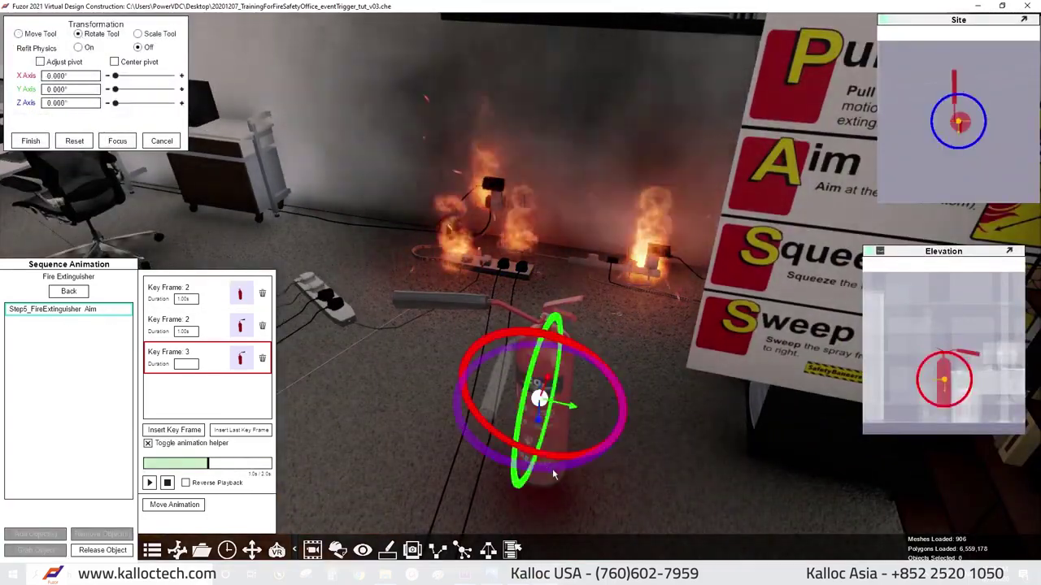
{"action": "left_click_drag", "start_coordinate": [559, 357], "coordinate": [535, 339]}
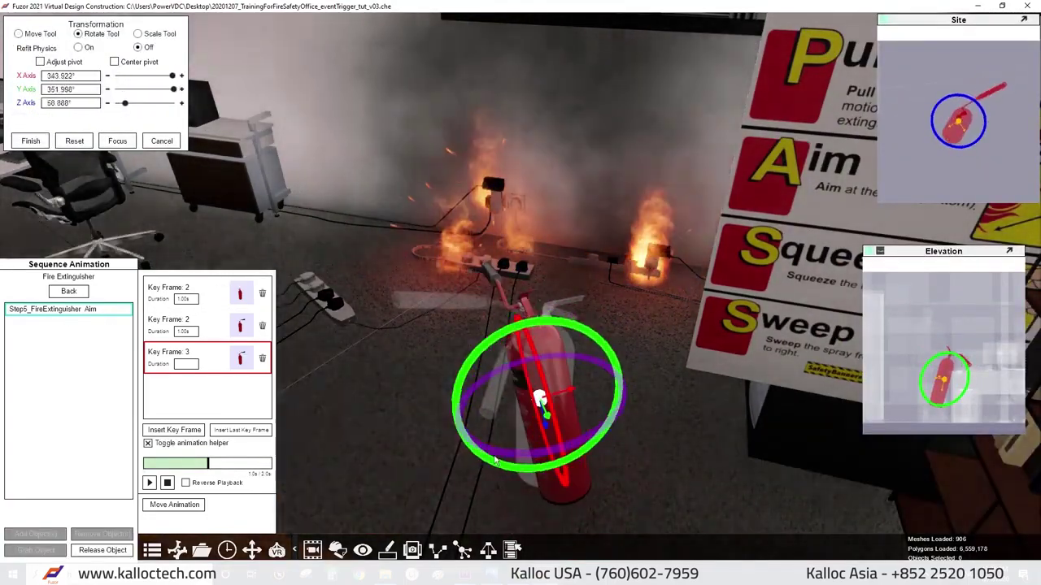
{"action": "key", "text": "Return"}
{"action": "left_click", "coordinate": [68, 291]}
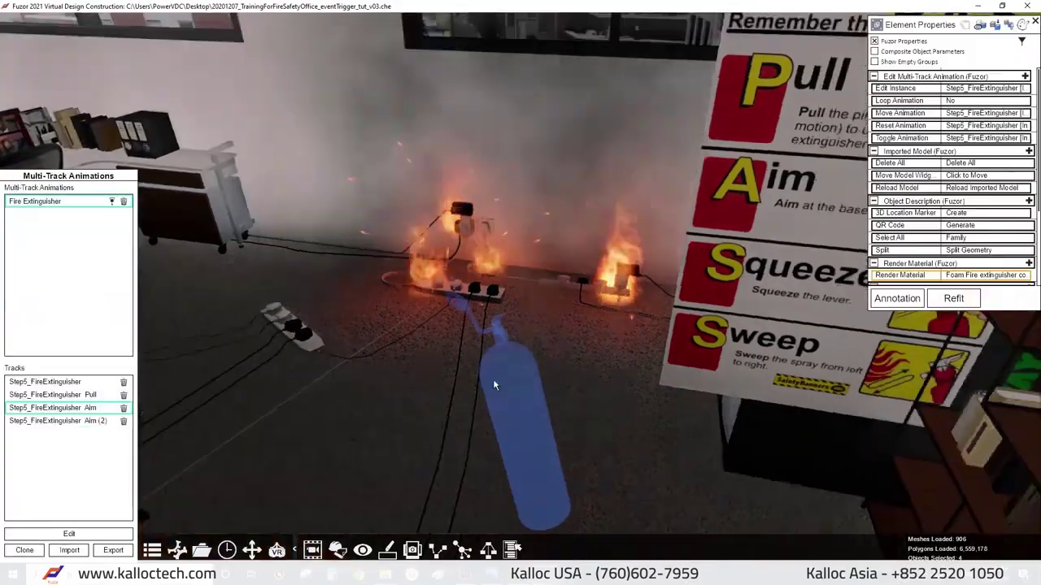
{"action": "double_click", "coordinate": [65, 421]}
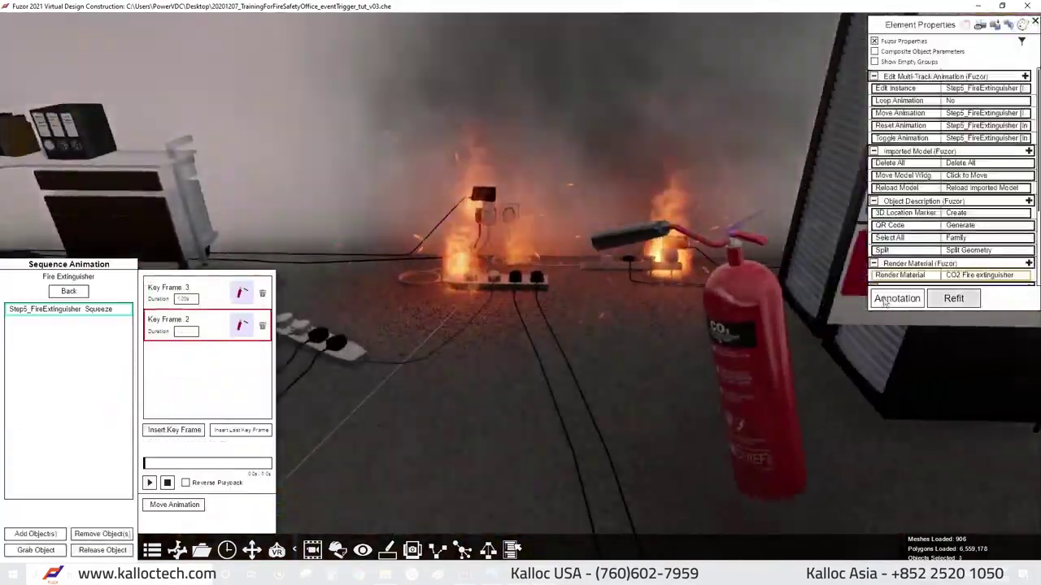
Key the Squeeze track by dragging the extinguisher lever down into the squeezed position.
{"action": "left_click", "coordinate": [242, 325]}
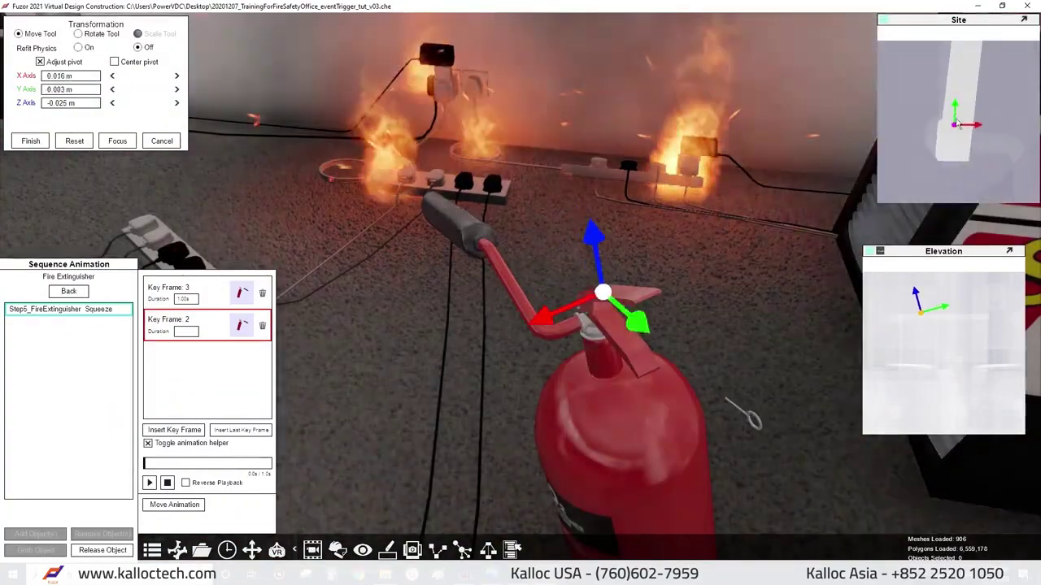
{"action": "mouse_move", "coordinate": [703, 177]}
{"action": "left_mouse_down"}
{"action": "mouse_move", "coordinate": [624, 306]}
{"action": "mouse_move", "coordinate": [379, 399]}
{"action": "left_mouse_up"}
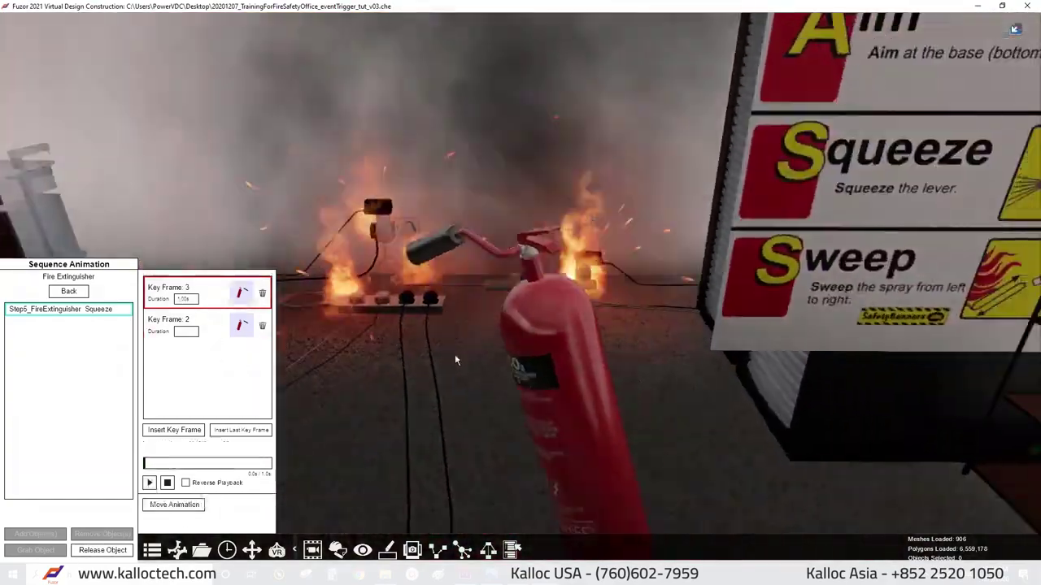
{"action": "left_click", "coordinate": [68, 291]}
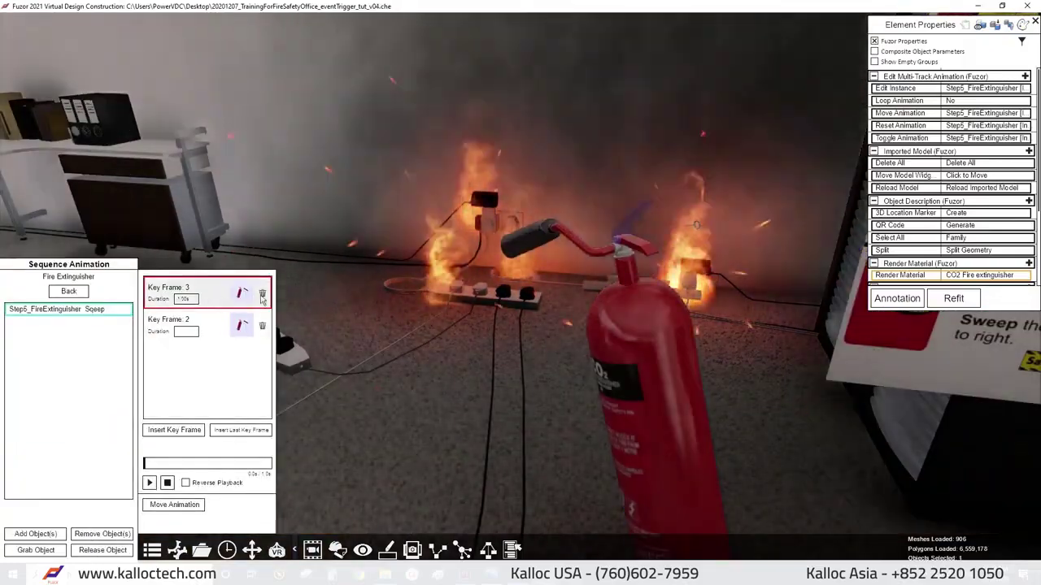
Rotate the extinguisher sideways on key frame 2 and insert further sweep key frames up to 9.
{"action": "left_click", "coordinate": [261, 294]}
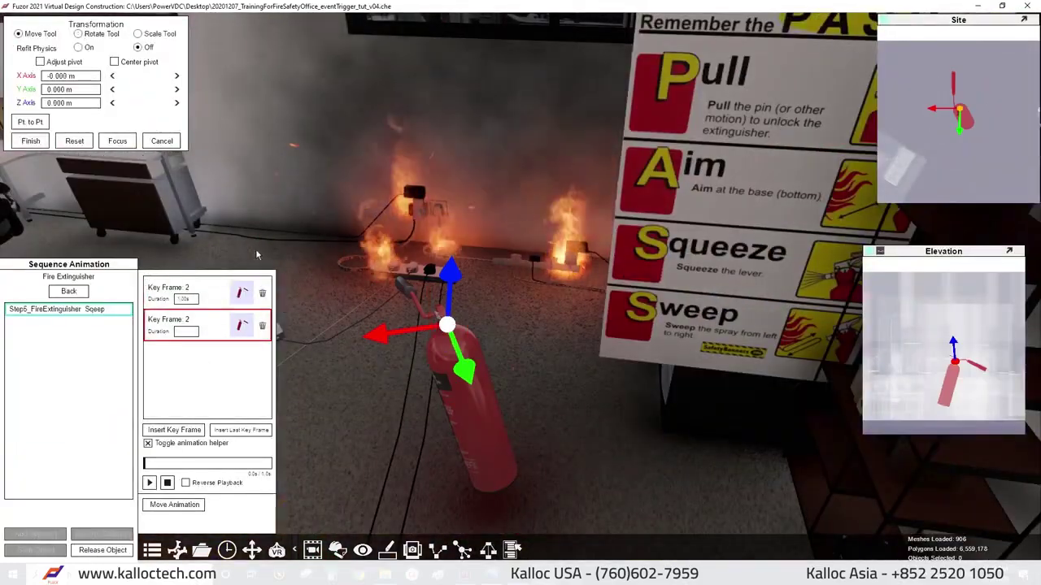
{"action": "key", "text": "e"}
{"action": "left_click_drag", "start_coordinate": [493, 375], "coordinate": [418, 395]}
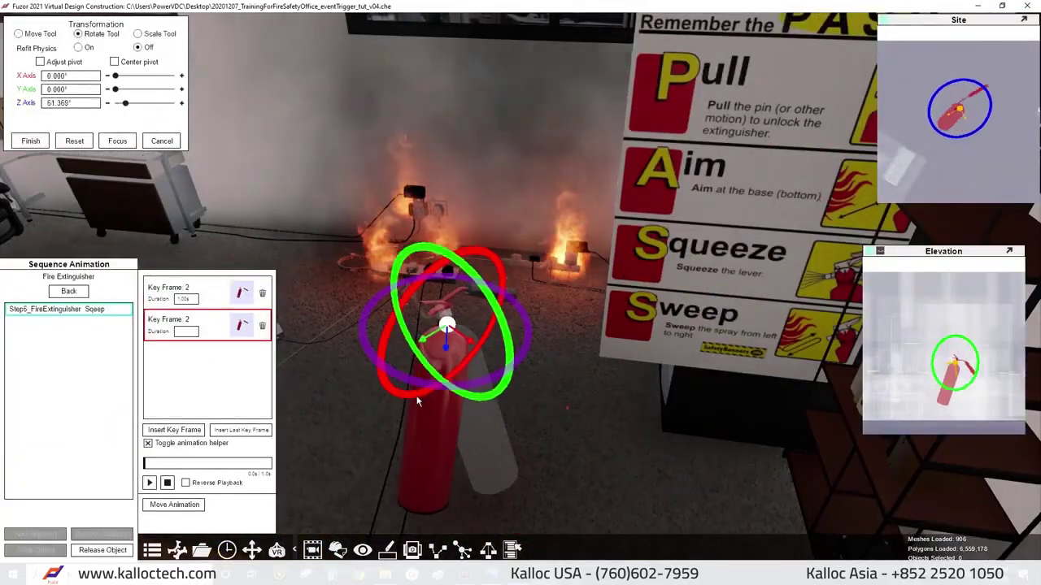
{"action": "left_click", "coordinate": [30, 140]}
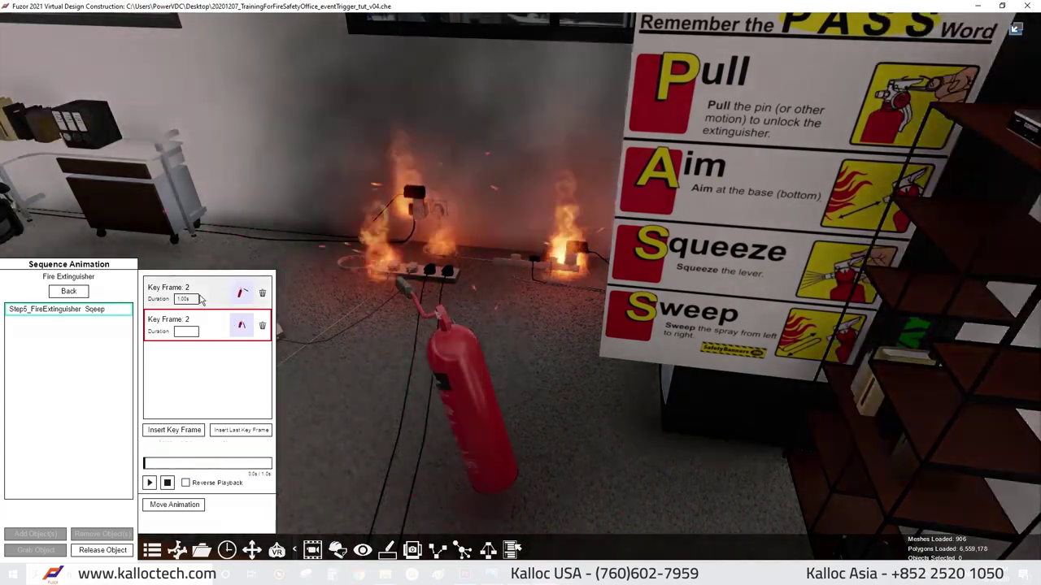
{"action": "left_click", "coordinate": [226, 431]}
{"action": "left_click", "coordinate": [226, 431]}
{"action": "left_click", "coordinate": [226, 431]}
{"action": "left_click", "coordinate": [226, 431]}
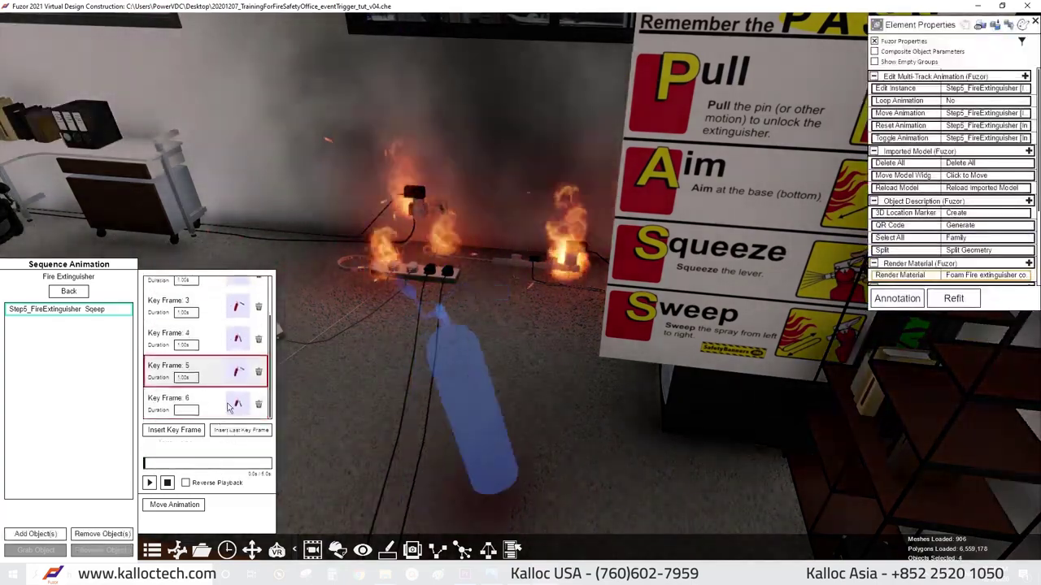
{"action": "left_click", "coordinate": [226, 431]}
{"action": "left_click", "coordinate": [226, 431]}
{"action": "left_click", "coordinate": [149, 483]}
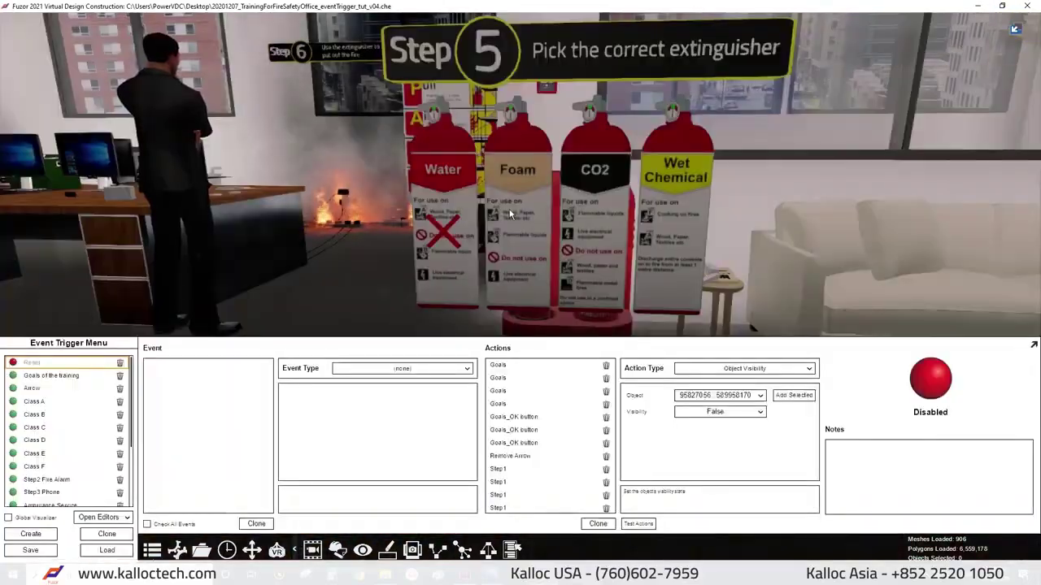
Clone hide actions in Step5 Co2 for the Water sign and Wet Chemical cross, deleting the duplicate.
{"action": "scroll", "coordinate": [65, 440], "scroll_direction": "down", "scroll_amount": 3}
{"action": "left_click", "coordinate": [38, 488]}
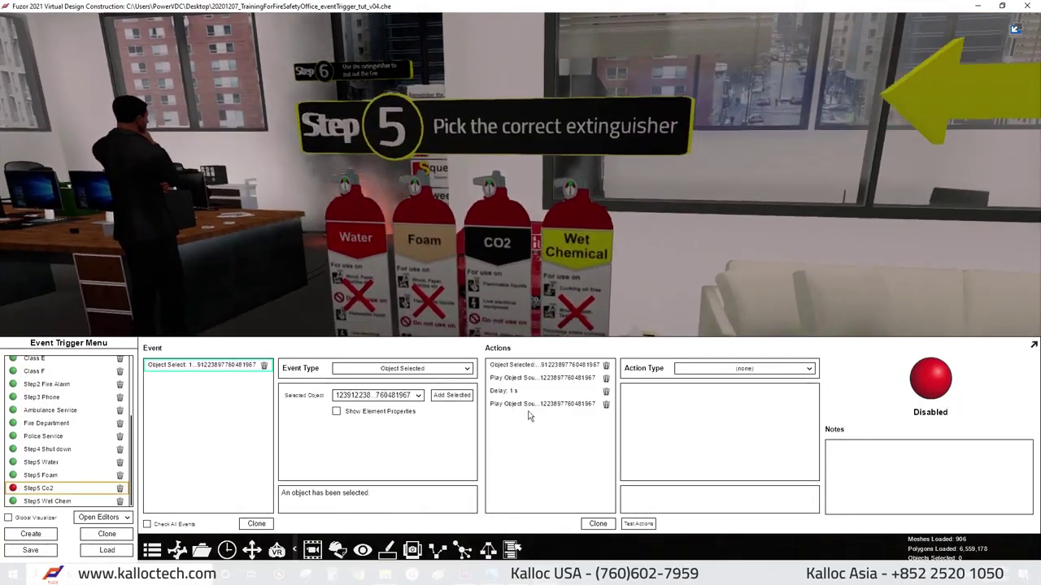
{"action": "left_click", "coordinate": [540, 401]}
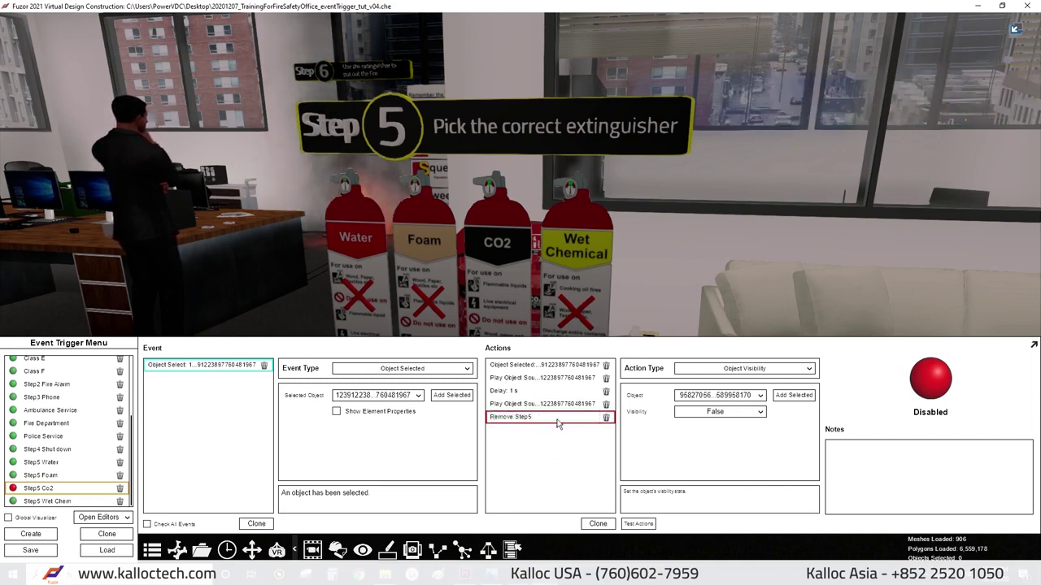
{"action": "left_click", "coordinate": [597, 523]}
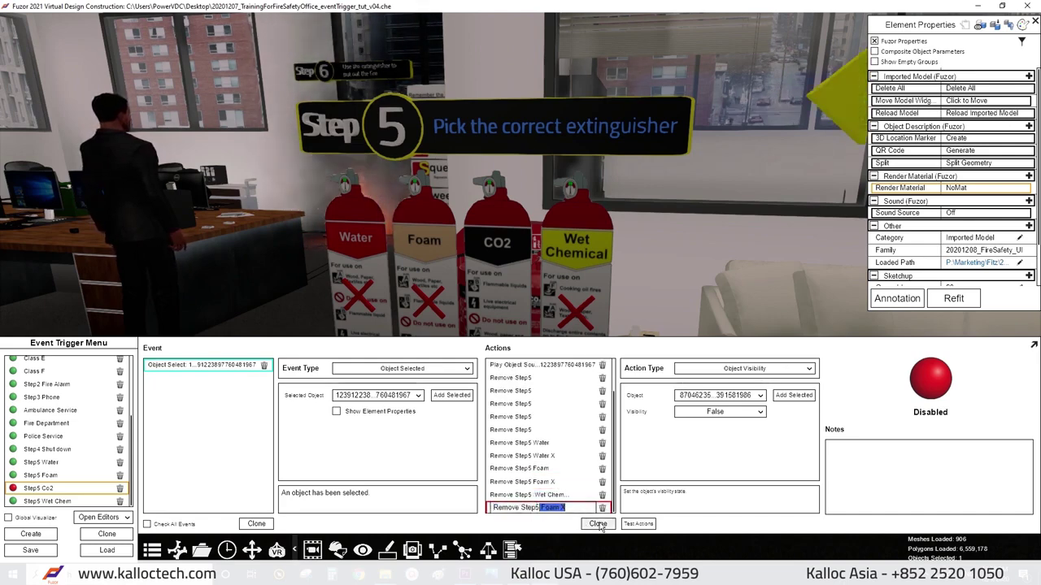
{"action": "left_click", "coordinate": [536, 443]}
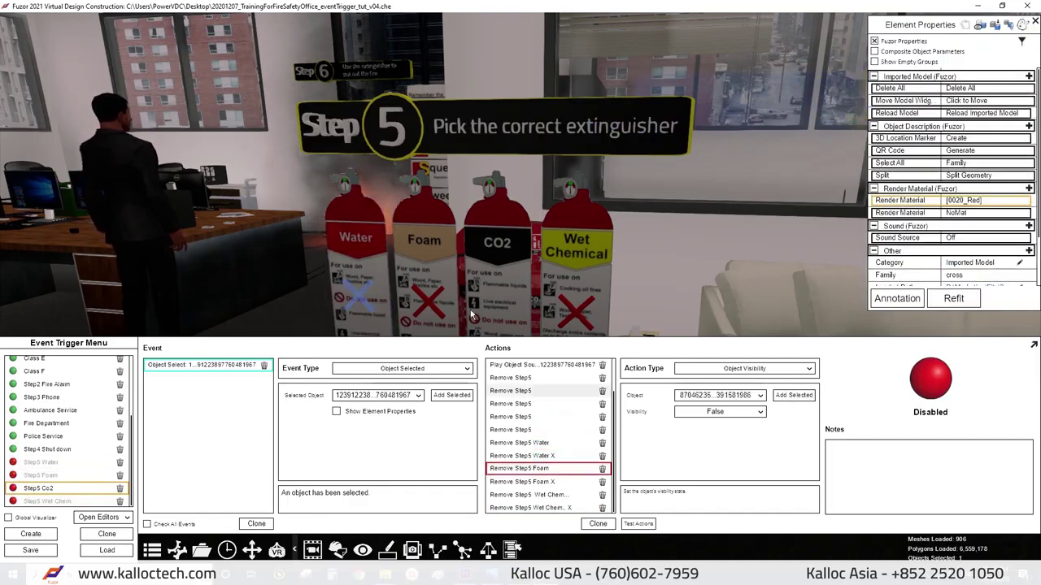
{"action": "left_click", "coordinate": [574, 313]}
{"action": "left_click", "coordinate": [782, 394]}
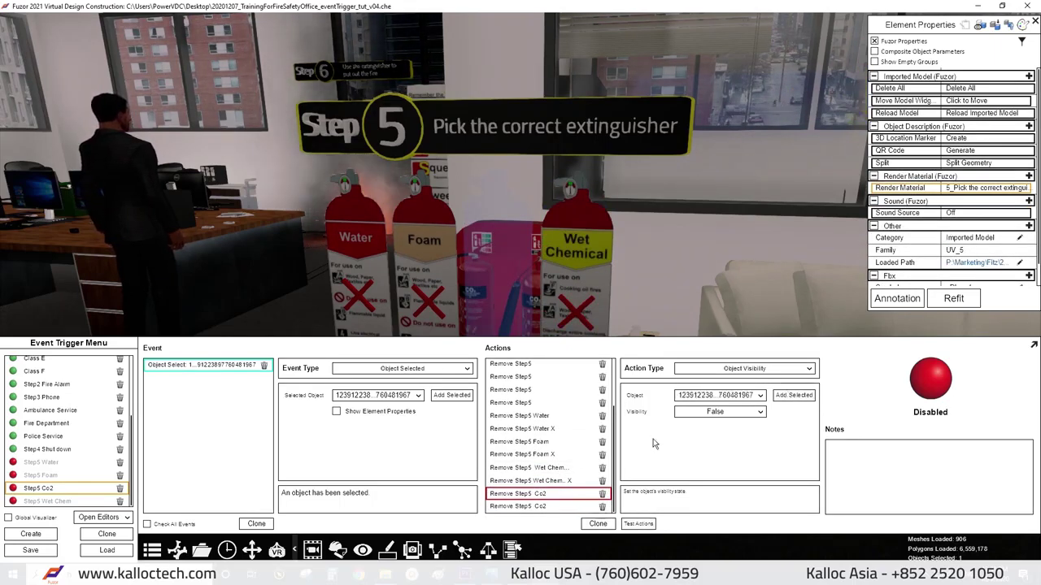
{"action": "left_click", "coordinate": [602, 494]}
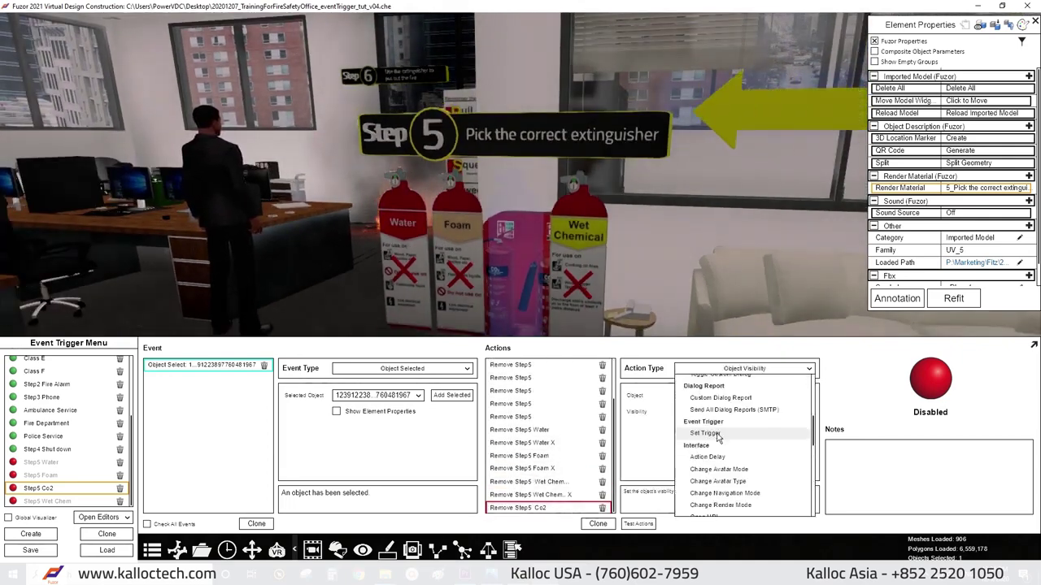
Assign the CO2 extinguisher to the Step5 Co2 trigger's play-animation actions.
{"action": "left_click_drag", "start_coordinate": [556, 321], "coordinate": [469, 290]}
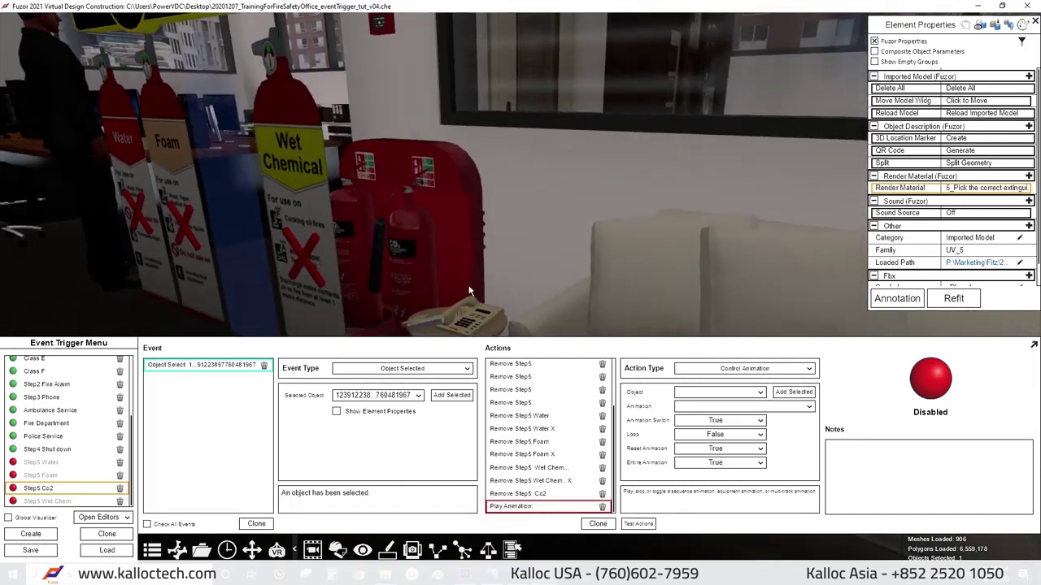
{"action": "left_click", "coordinate": [469, 290]}
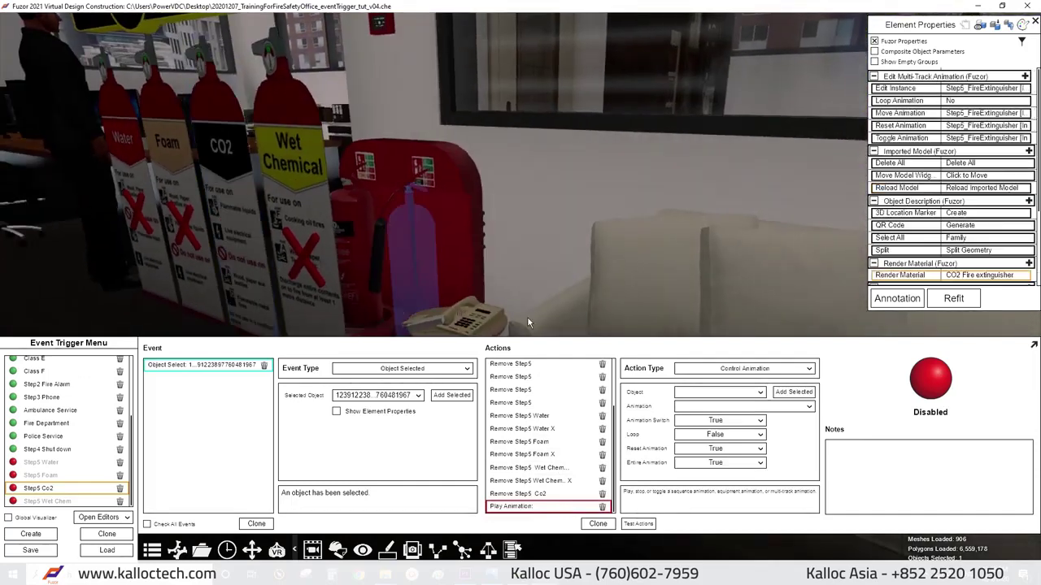
{"action": "left_click", "coordinate": [794, 392]}
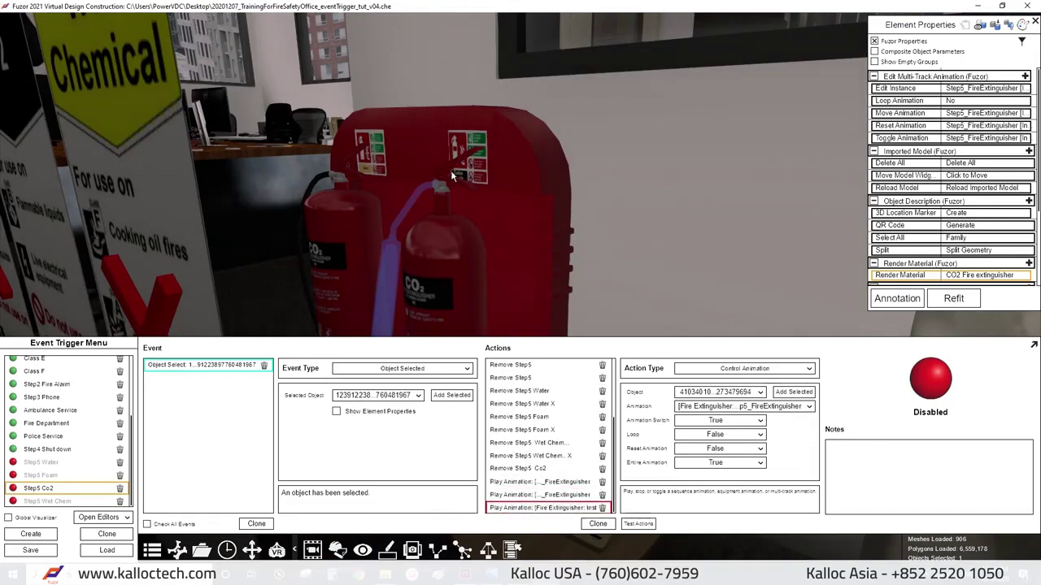
{"action": "left_click", "coordinate": [598, 524]}
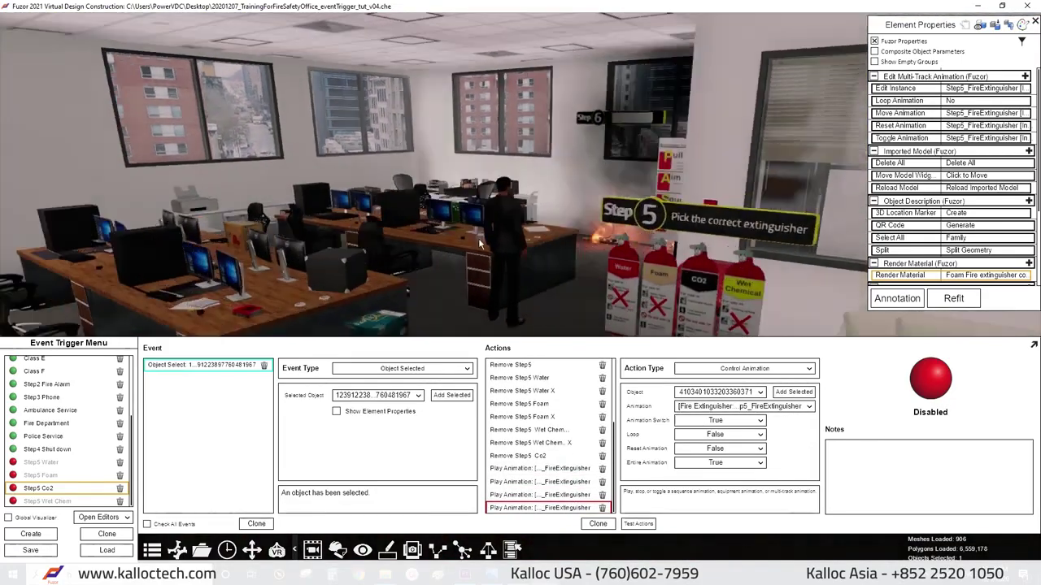
{"action": "left_click", "coordinate": [561, 457]}
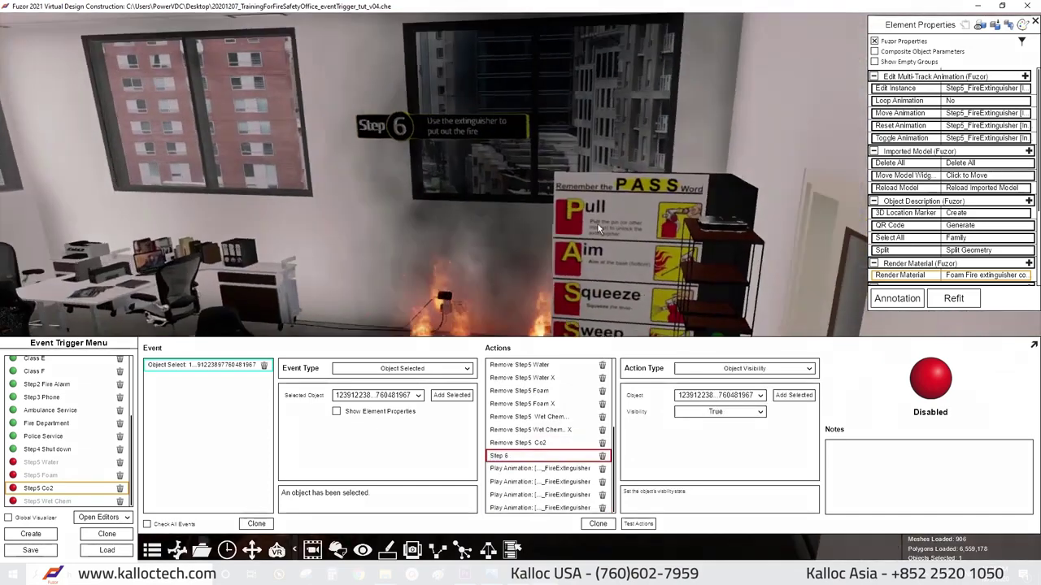
Clone four Step 6 visibility actions and rename one of them 'Pass'.
{"action": "left_click", "coordinate": [587, 524]}
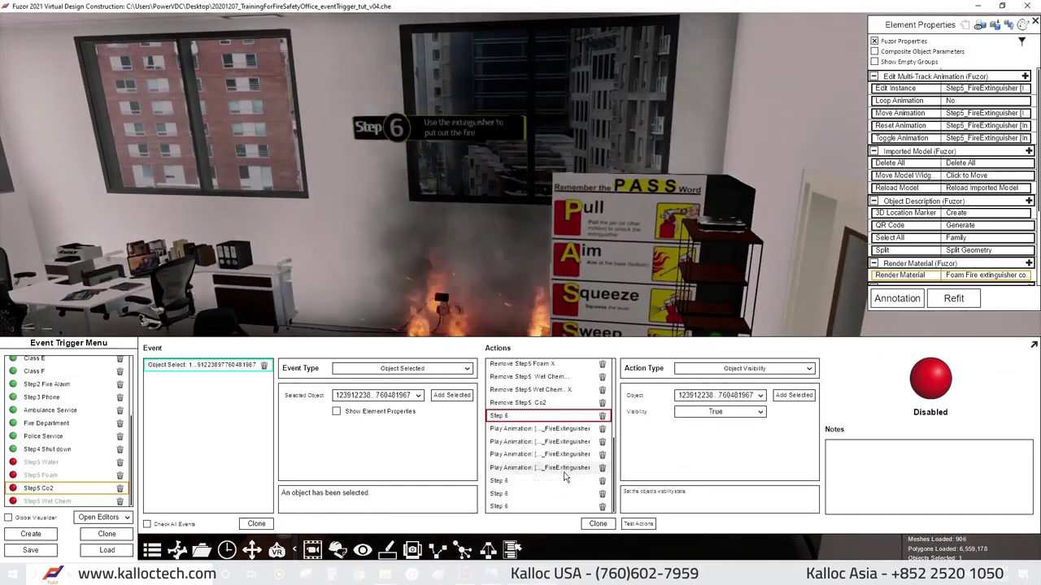
{"action": "left_click", "coordinate": [588, 524]}
{"action": "left_click", "coordinate": [587, 524]}
{"action": "left_click", "coordinate": [587, 523]}
{"action": "double_click", "coordinate": [520, 455]}
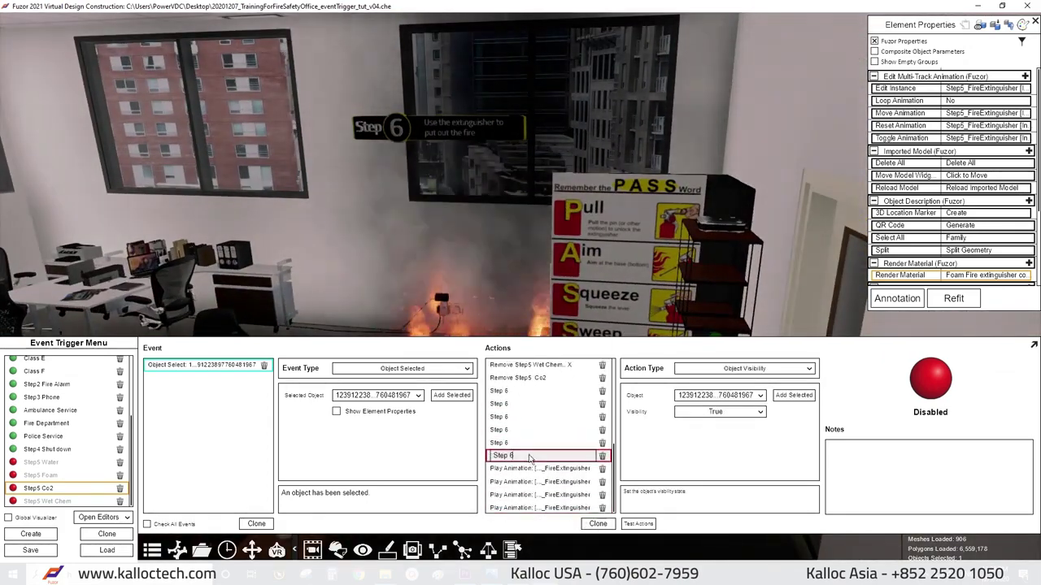
{"action": "type", "text": "Pass"}
{"action": "left_click", "coordinate": [520, 390]}
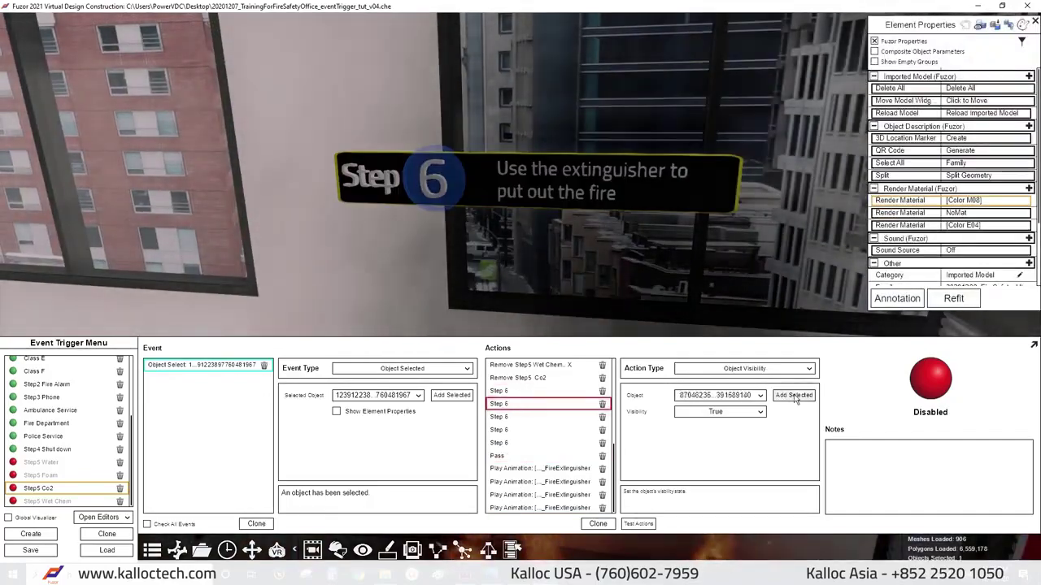
{"action": "key", "text": "Down"}
{"action": "key", "text": "Down"}
{"action": "key", "text": "Down"}
{"action": "key", "text": "Down"}
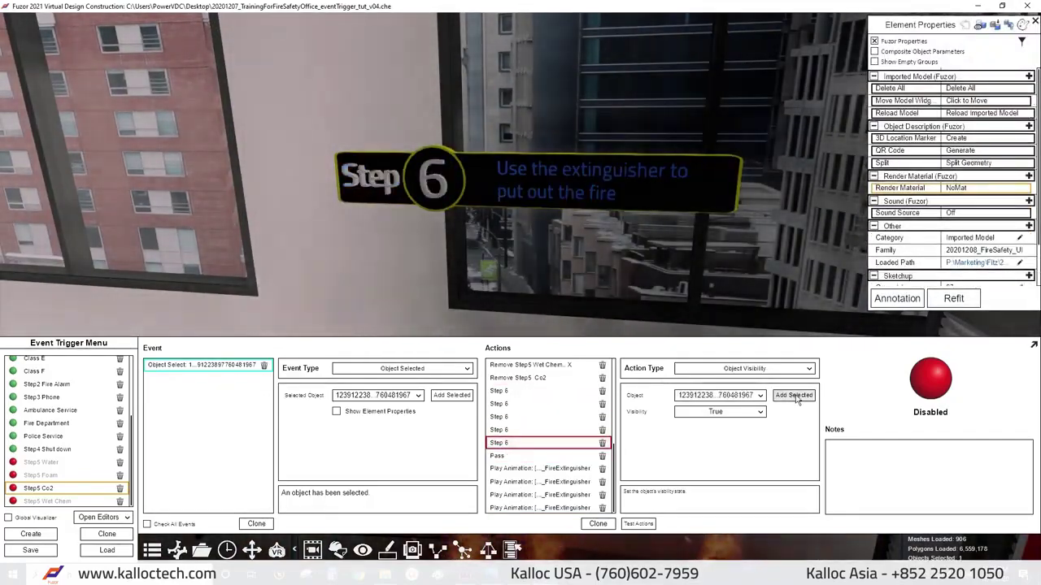
{"action": "scroll", "coordinate": [552, 432], "scroll_direction": "up", "scroll_amount": 3}
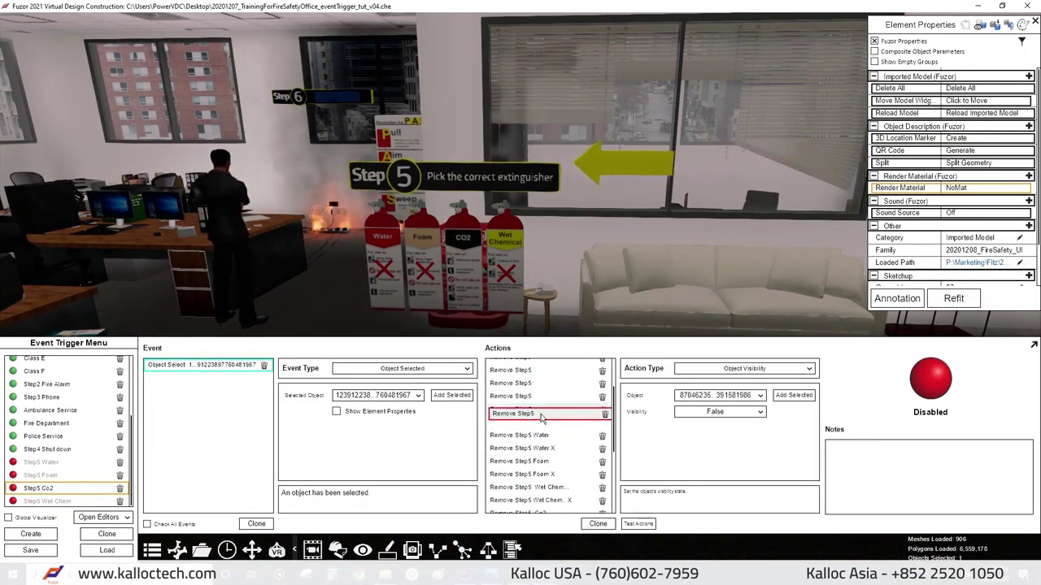
Target the yellow arrow in Remove Step5 Arrow, test Step5 Co2, then select the Reset event.
{"action": "left_click", "coordinate": [672, 172]}
{"action": "left_click", "coordinate": [793, 395]}
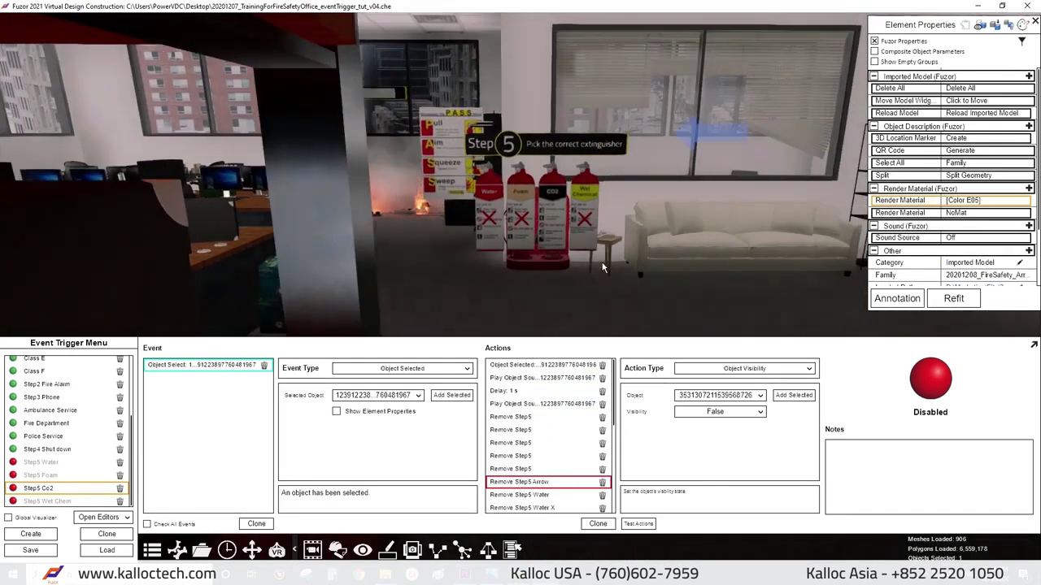
{"action": "key", "text": "Escape"}
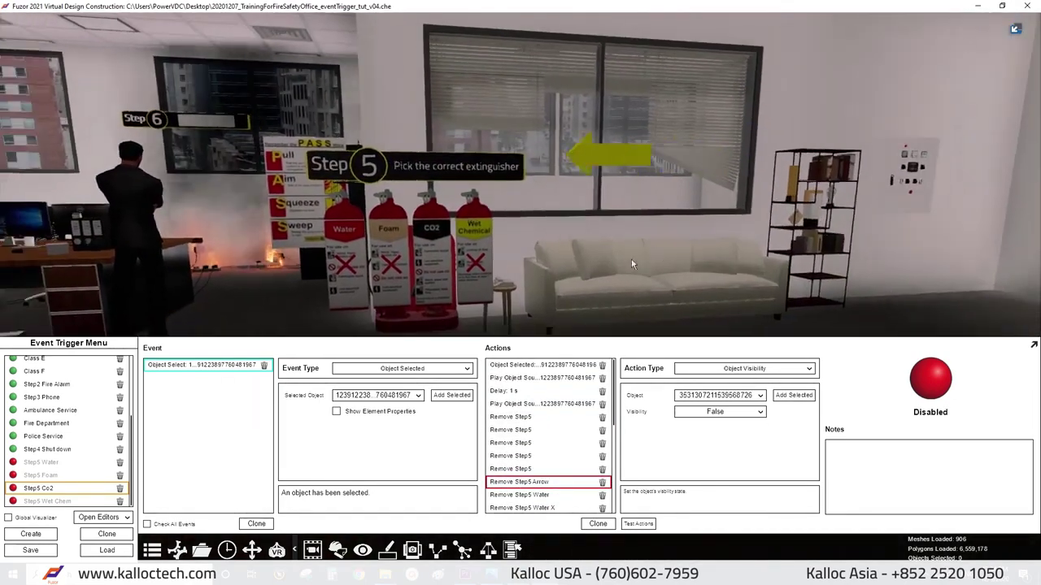
{"action": "left_click", "coordinate": [642, 525]}
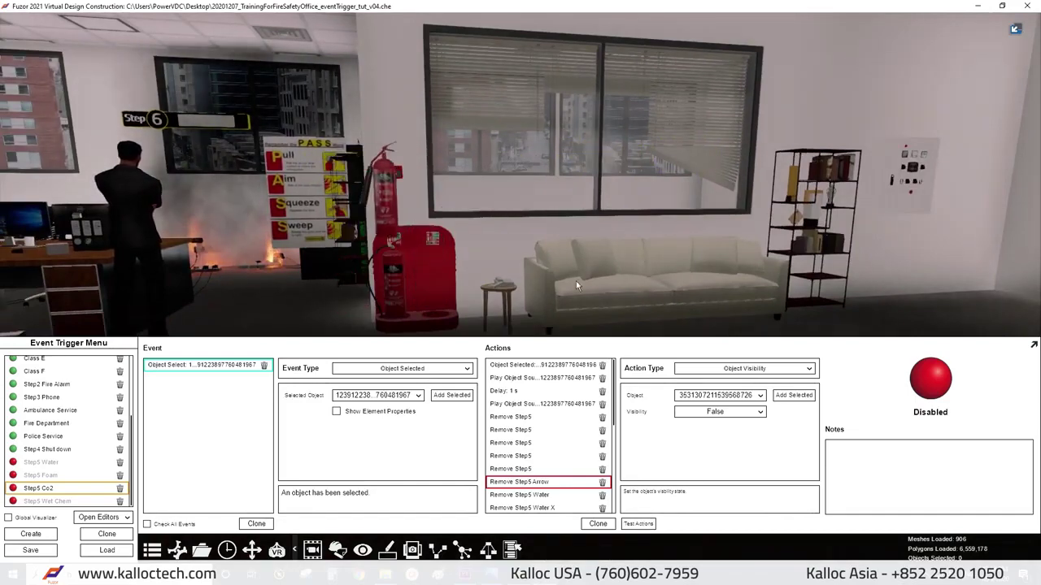
{"action": "left_click_drag", "start_coordinate": [576, 285], "coordinate": [514, 251]}
{"action": "left_click_drag", "start_coordinate": [547, 202], "coordinate": [201, 348]}
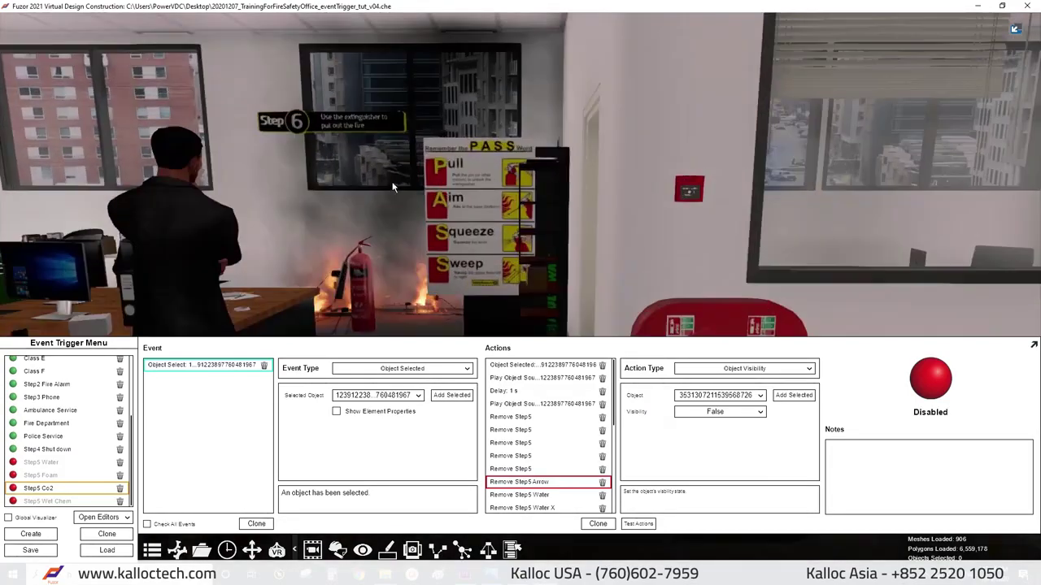
{"action": "left_click", "coordinate": [79, 375]}
{"action": "left_click", "coordinate": [553, 507]}
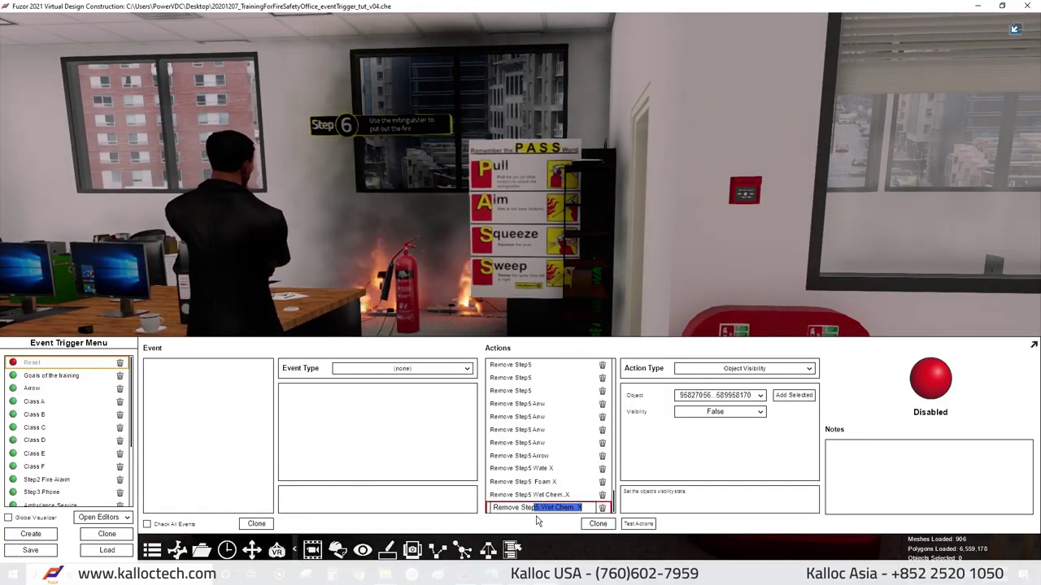
Rename the cloned Reset actions to Remove Step6 and check each one's target object.
{"action": "key", "text": "BackSpace"}
{"action": "type", "text": "6"}
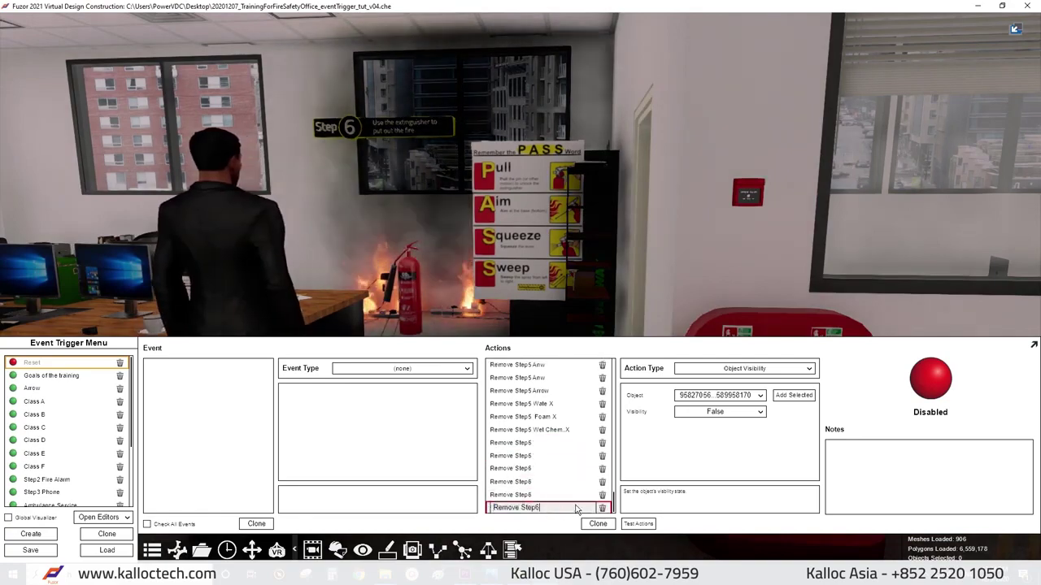
{"action": "scroll", "coordinate": [545, 288], "scroll_direction": "up", "scroll_amount": 3}
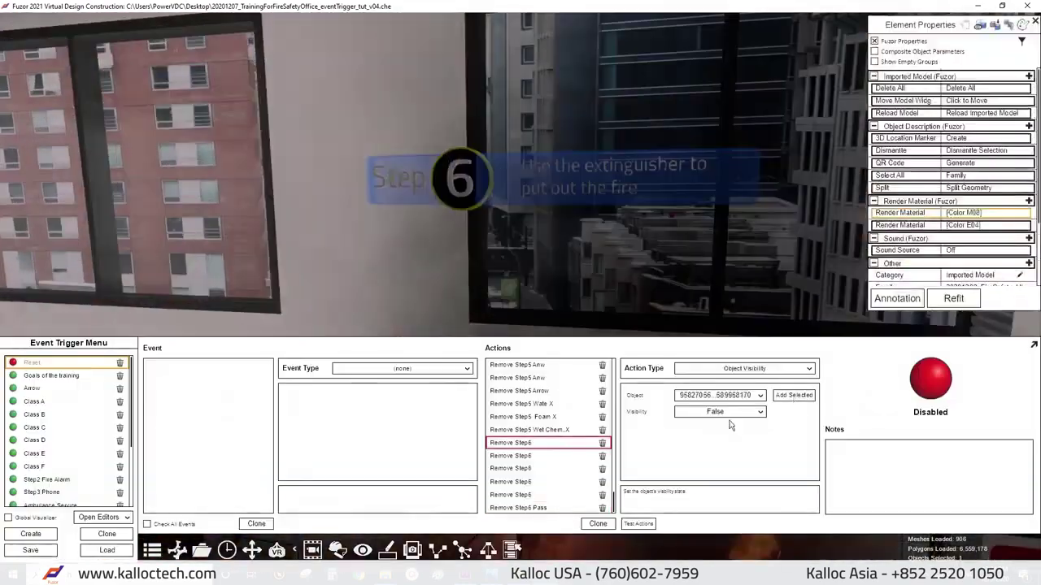
{"action": "left_click", "coordinate": [520, 469]}
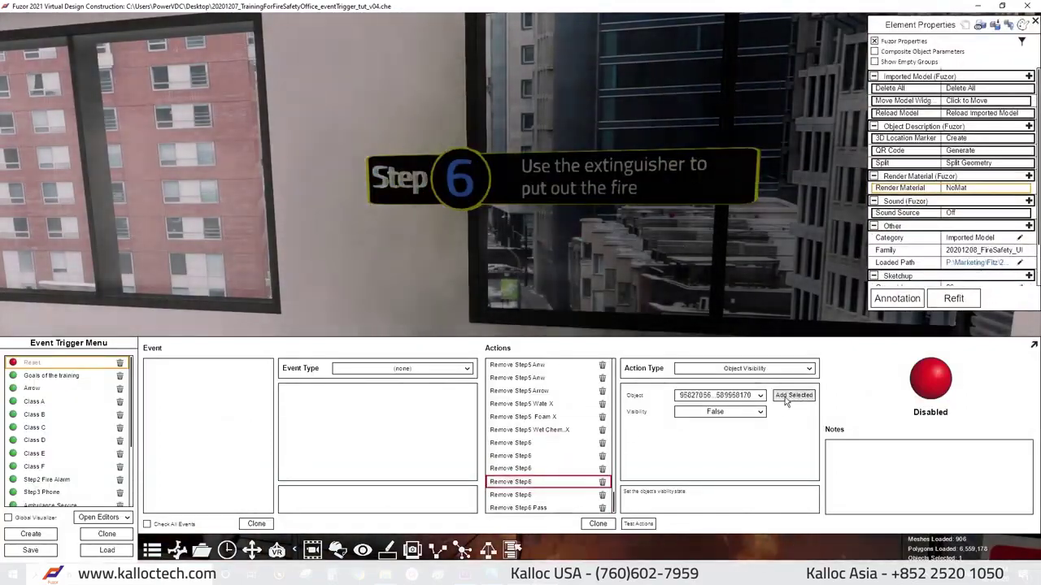
{"action": "left_click", "coordinate": [558, 494]}
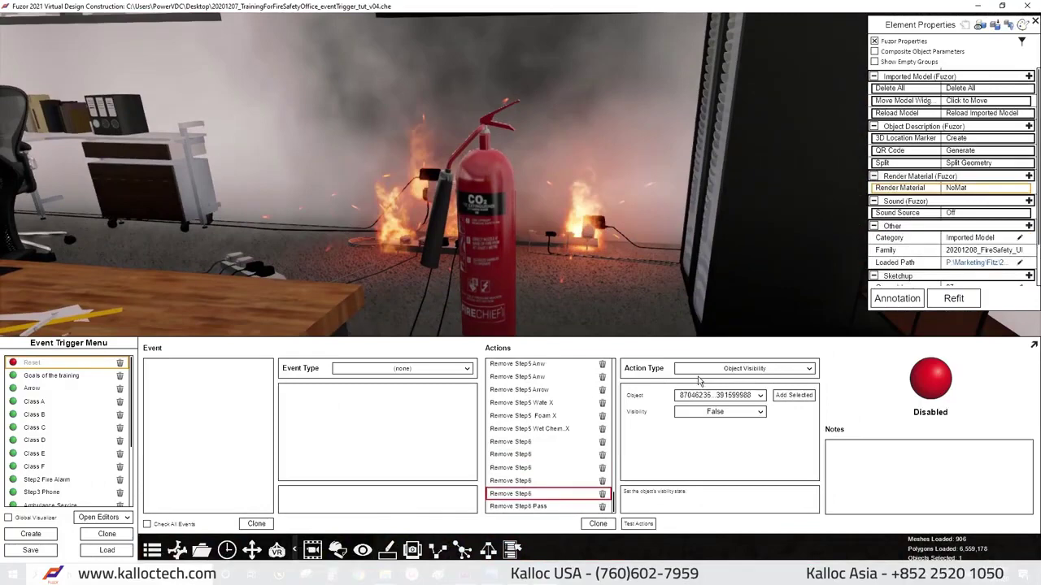
{"action": "left_click", "coordinate": [700, 370]}
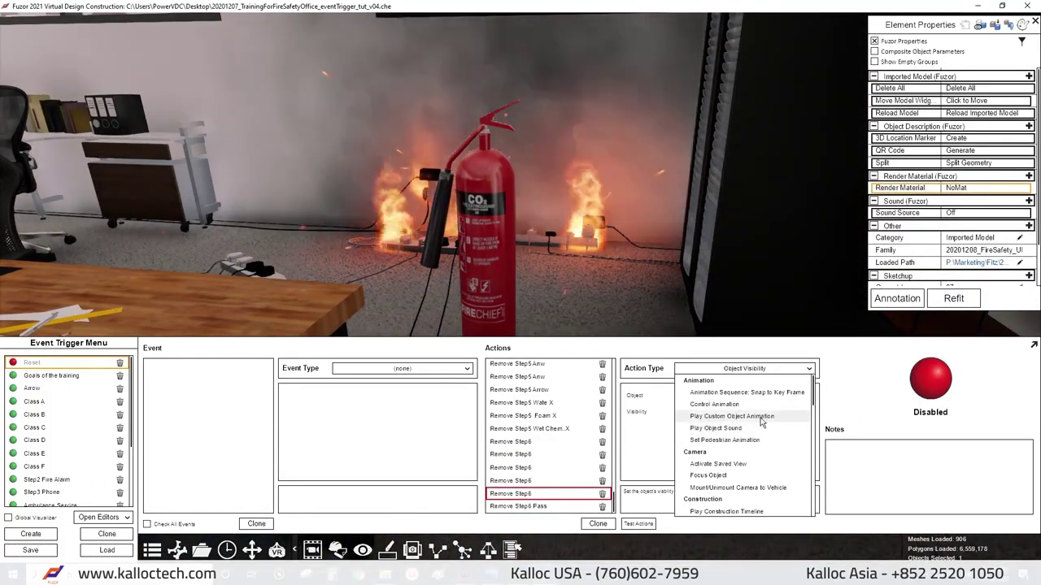
Add a Snap to Key Frame action returning Step5_FireExtinguisher [Instance 1] to Key Frame 1.
{"action": "left_click", "coordinate": [732, 416]}
{"action": "left_click", "coordinate": [744, 368]}
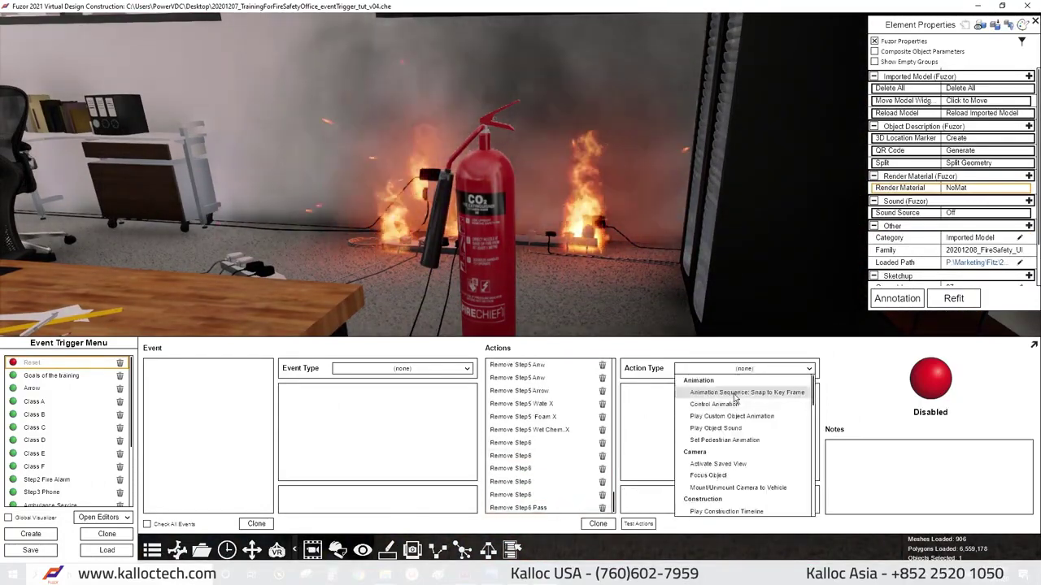
{"action": "left_click", "coordinate": [723, 396]}
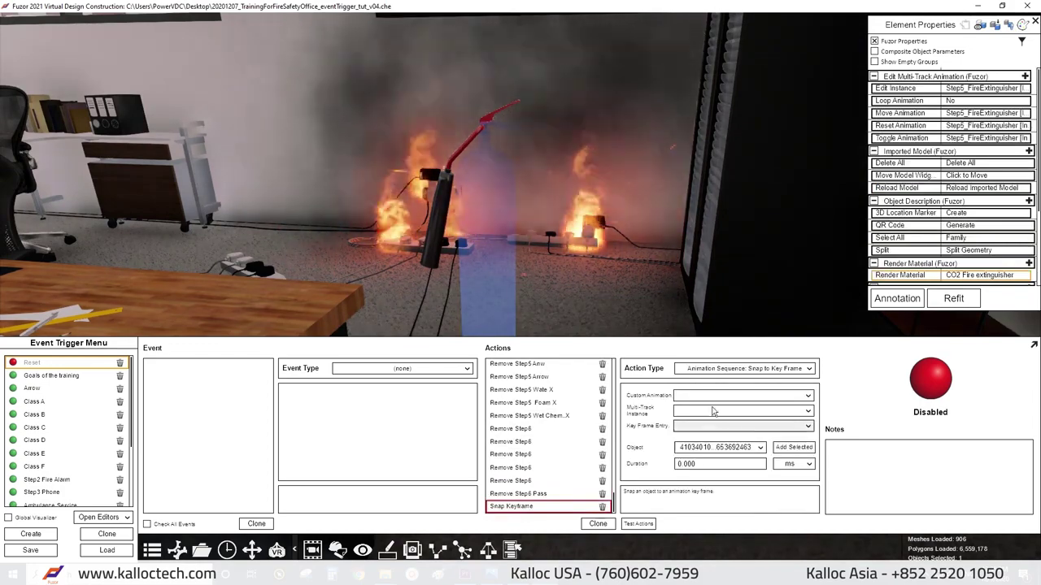
{"action": "left_click", "coordinate": [743, 395]}
{"action": "scroll", "coordinate": [724, 419], "scroll_direction": "down", "scroll_amount": 3}
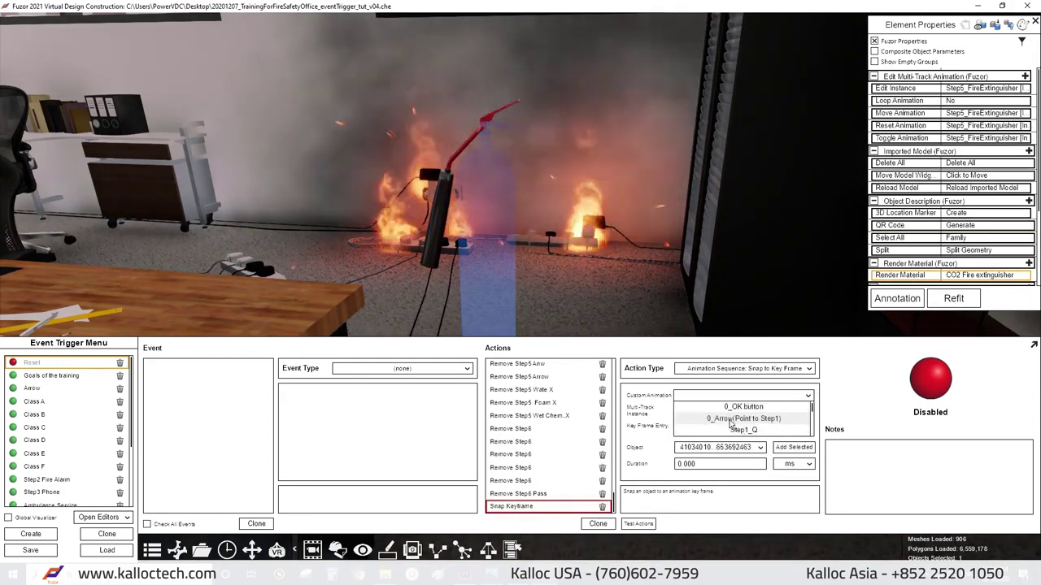
{"action": "left_click", "coordinate": [732, 417]}
{"action": "left_click", "coordinate": [740, 426]}
{"action": "left_click", "coordinate": [740, 439]}
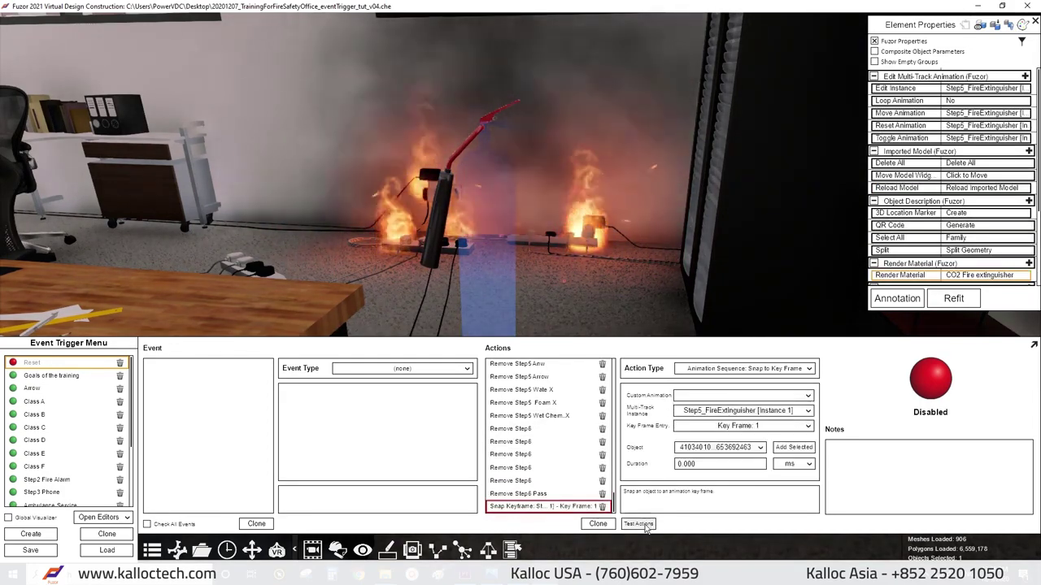
Clone the snap action for each extinguisher, setting each to Step5_FireExtinguisher Key Frame 1, and test Reset.
{"action": "left_click", "coordinate": [597, 524]}
{"action": "left_click", "coordinate": [510, 506]}
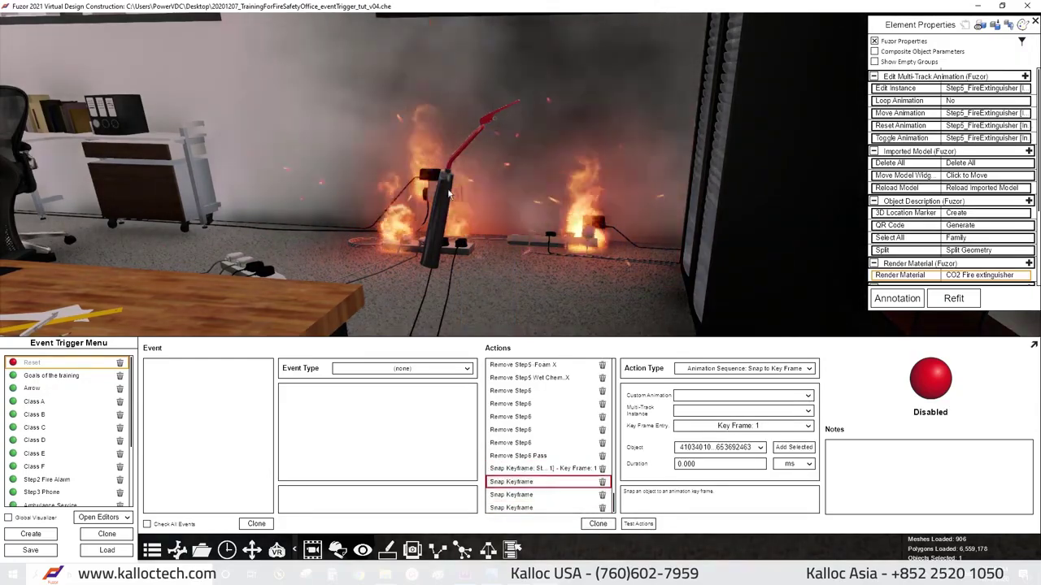
{"action": "left_click", "coordinate": [743, 411]}
{"action": "left_click", "coordinate": [728, 424]}
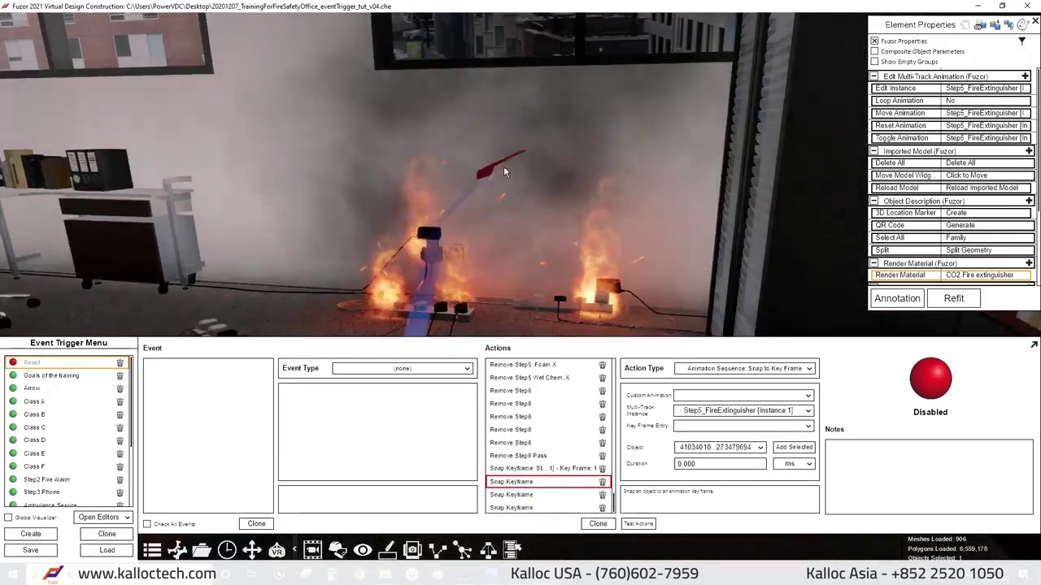
{"action": "left_click", "coordinate": [511, 494]}
{"action": "left_click", "coordinate": [742, 411]}
{"action": "left_click", "coordinate": [732, 424]}
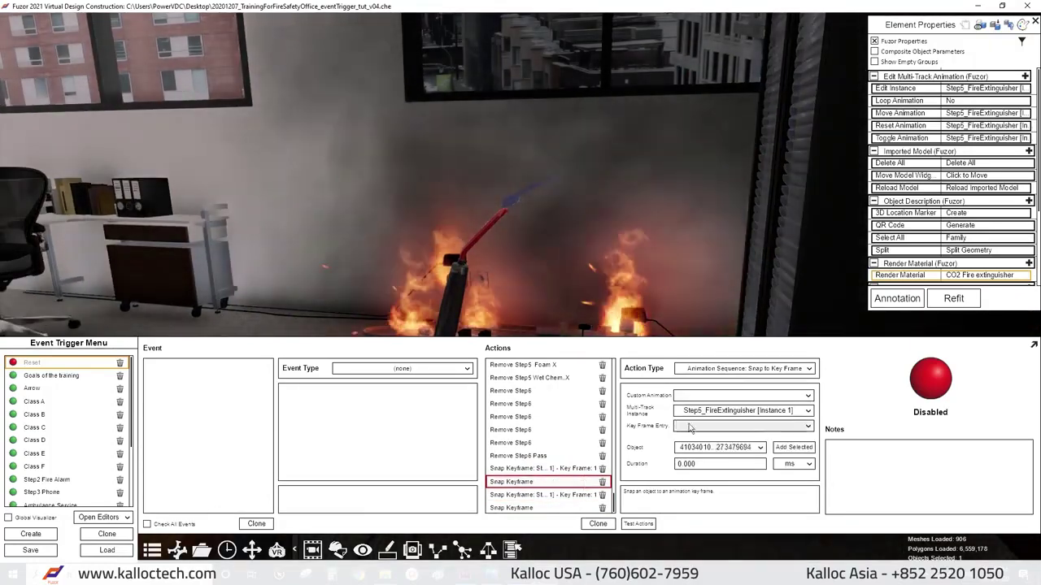
{"action": "left_click", "coordinate": [511, 507]}
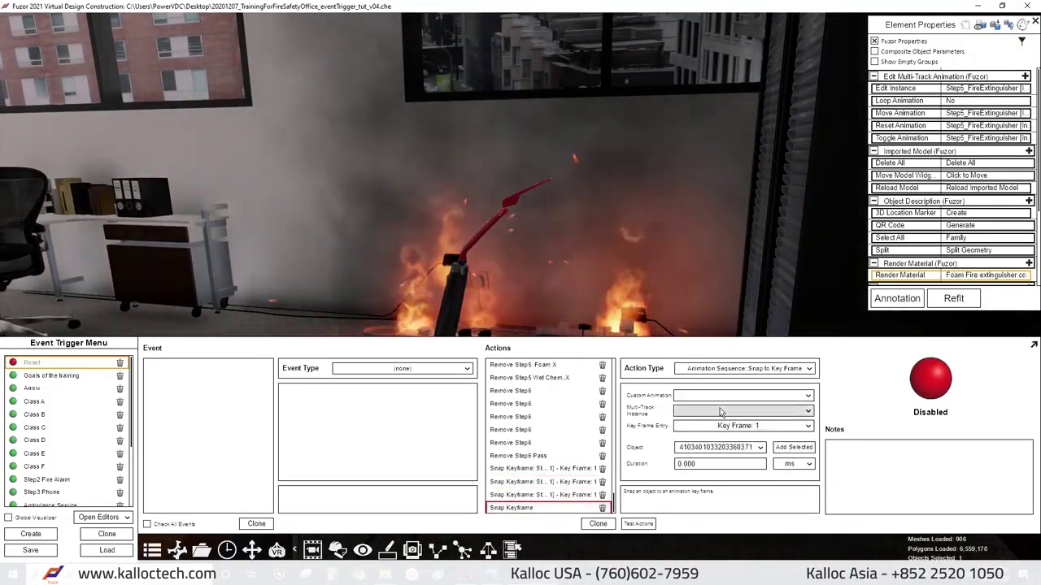
{"action": "left_click", "coordinate": [720, 426]}
{"action": "left_click", "coordinate": [739, 435]}
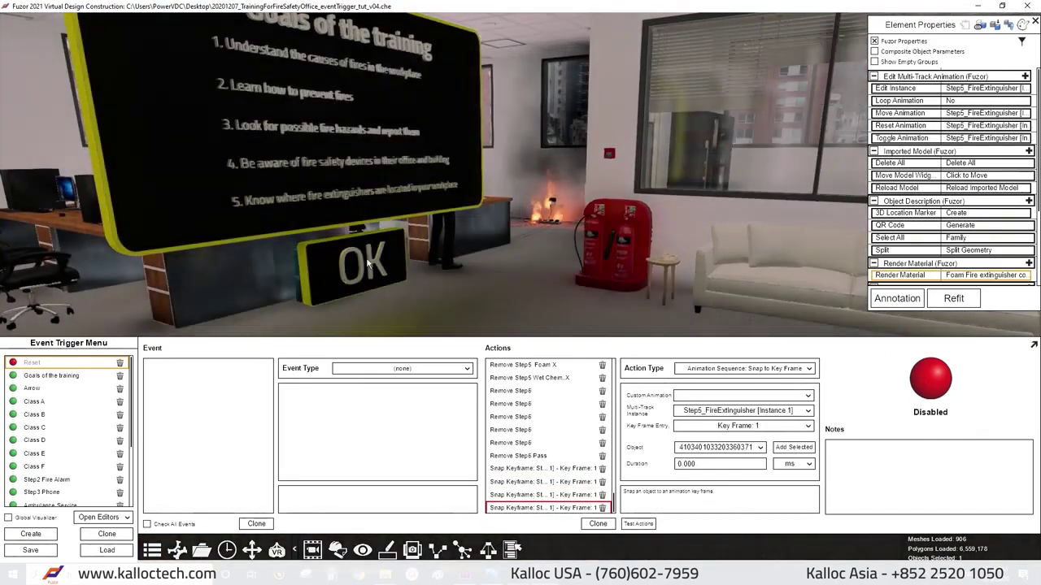
{"action": "left_click", "coordinate": [408, 262]}
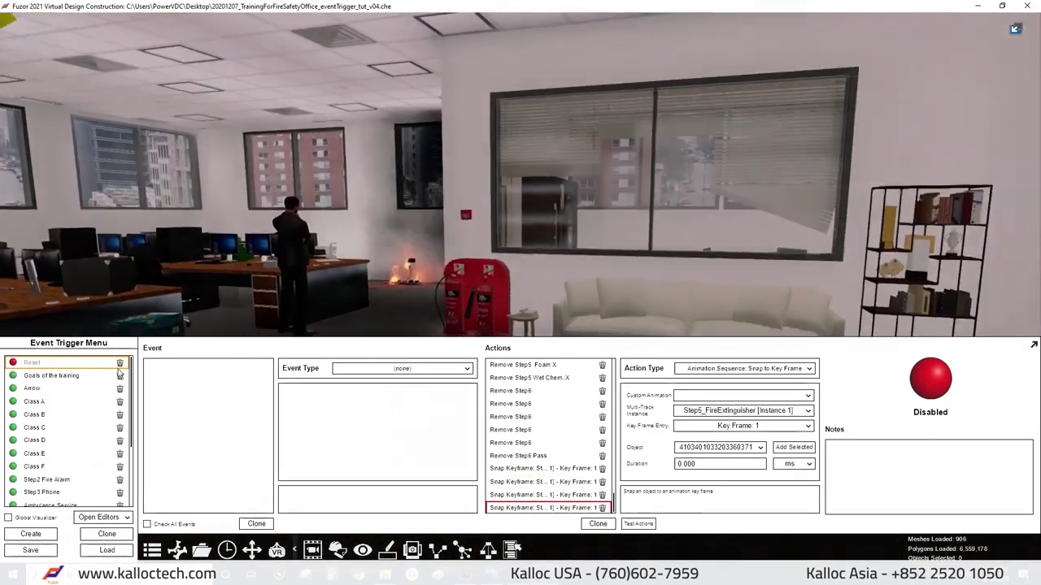
Browse the Goals events, test the Arrow event's actions, and open the Class E event.
{"action": "left_click", "coordinate": [65, 376]}
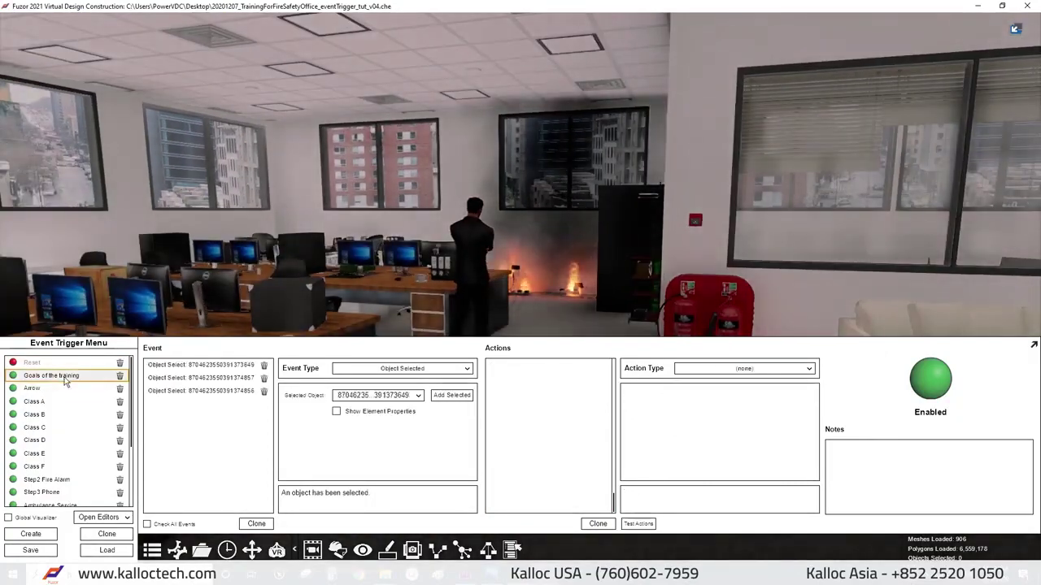
{"action": "left_click", "coordinate": [65, 388]}
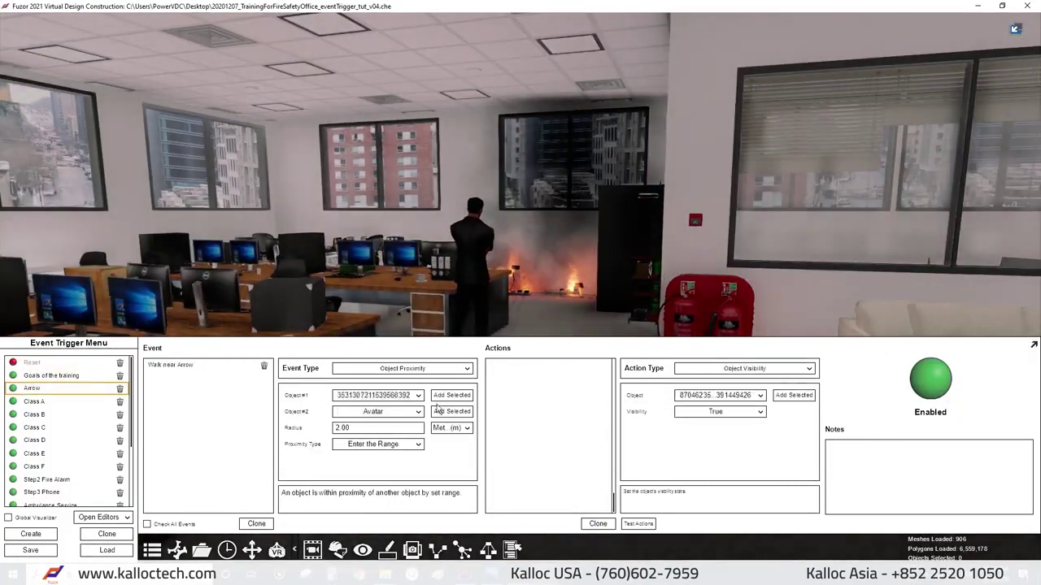
{"action": "left_click", "coordinate": [646, 524]}
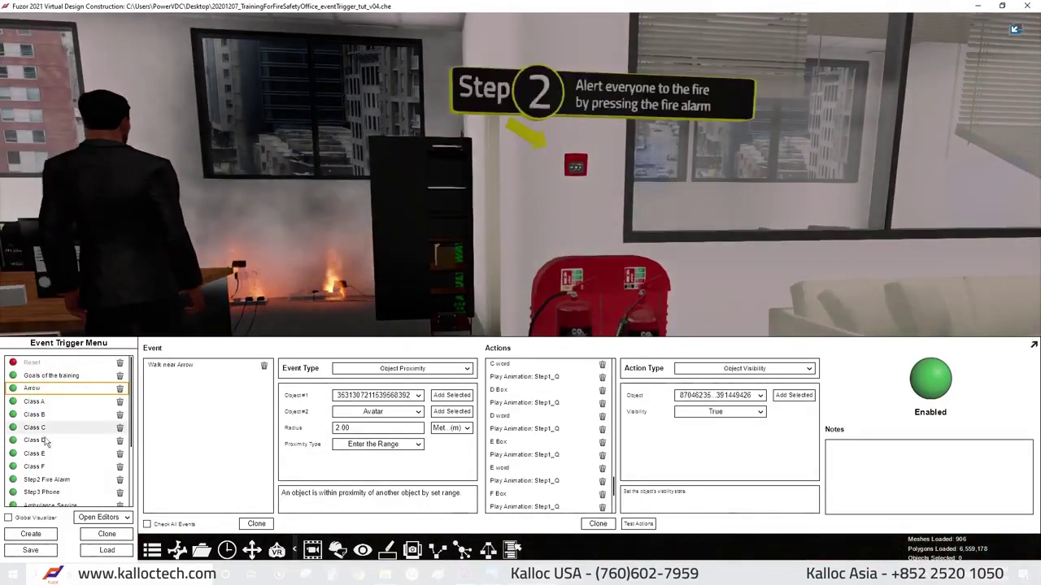
{"action": "left_click", "coordinate": [36, 453]}
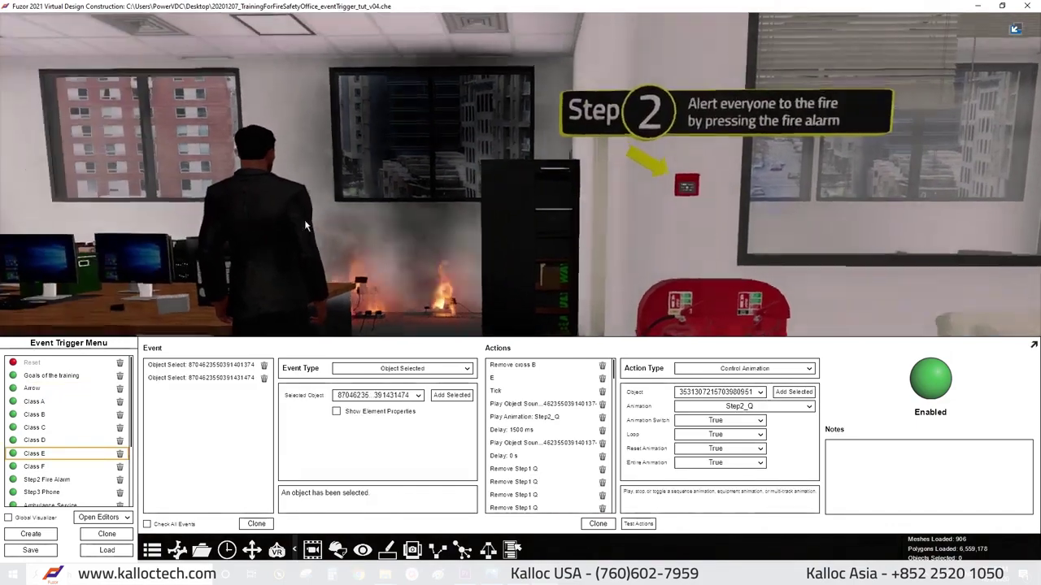
{"action": "left_click", "coordinate": [52, 375]}
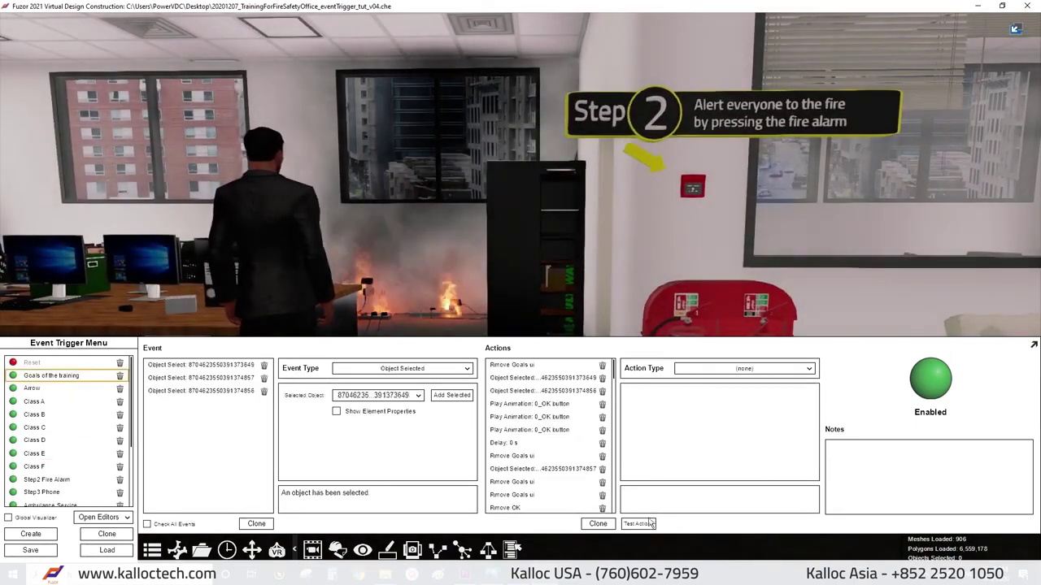
{"action": "left_click", "coordinate": [86, 389]}
{"action": "left_click", "coordinate": [34, 396]}
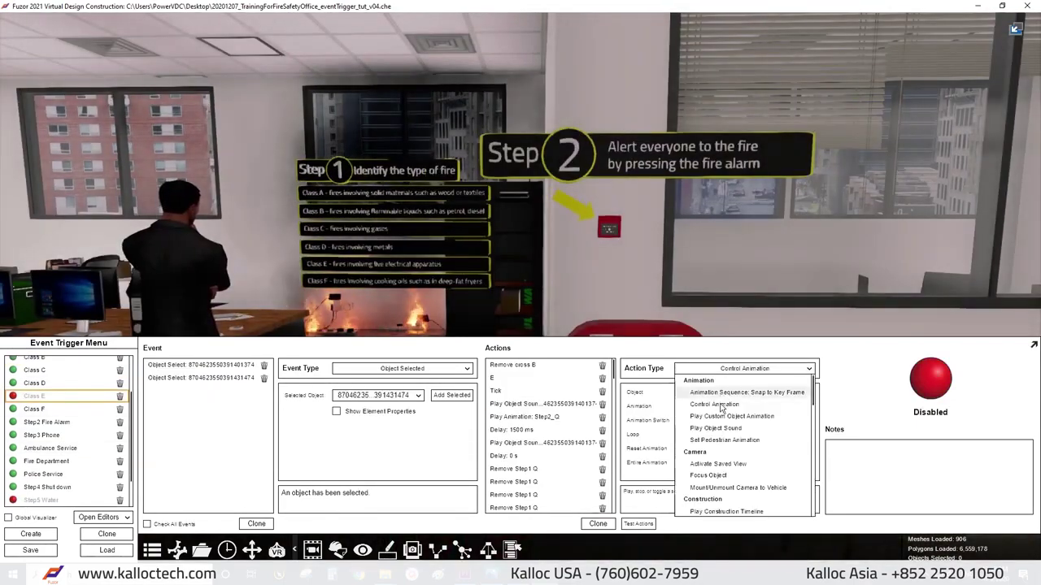
Add a Select Object action deselecting the Class E sign and test the Class E actions.
{"action": "left_click", "coordinate": [708, 434]}
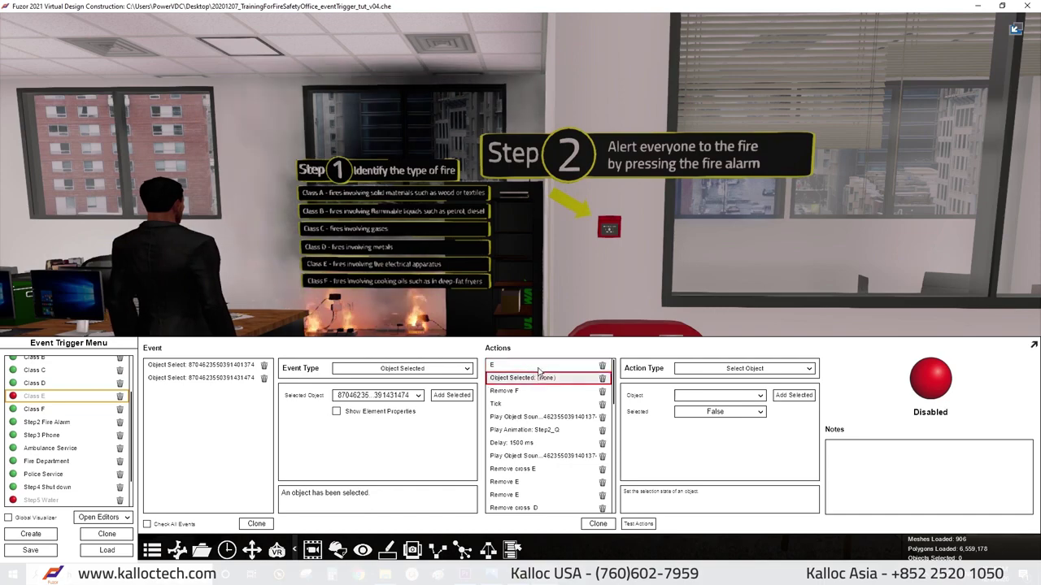
{"action": "left_click", "coordinate": [469, 268]}
{"action": "scroll", "coordinate": [385, 274], "scroll_direction": "up", "scroll_amount": 3}
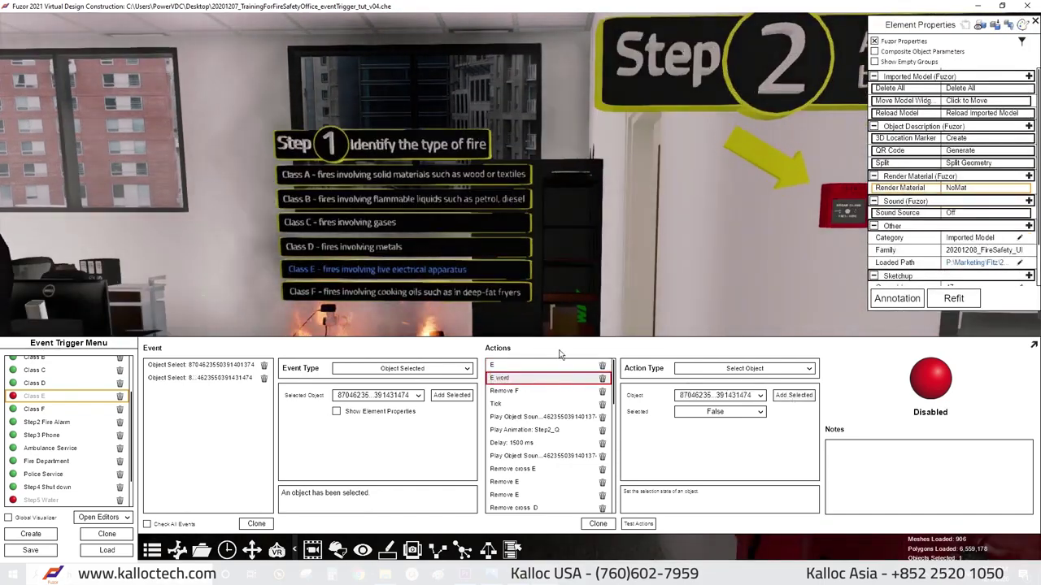
{"action": "left_click", "coordinate": [14, 398]}
{"action": "left_click", "coordinate": [439, 272]}
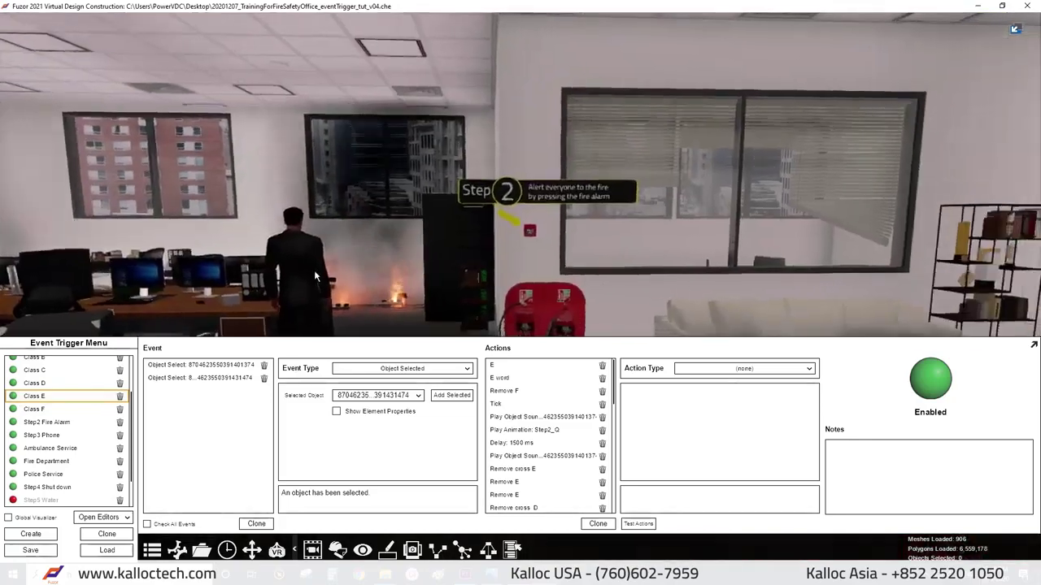
{"action": "scroll", "coordinate": [65, 431], "scroll_direction": "up", "scroll_amount": 3}
{"action": "left_click", "coordinate": [33, 388]}
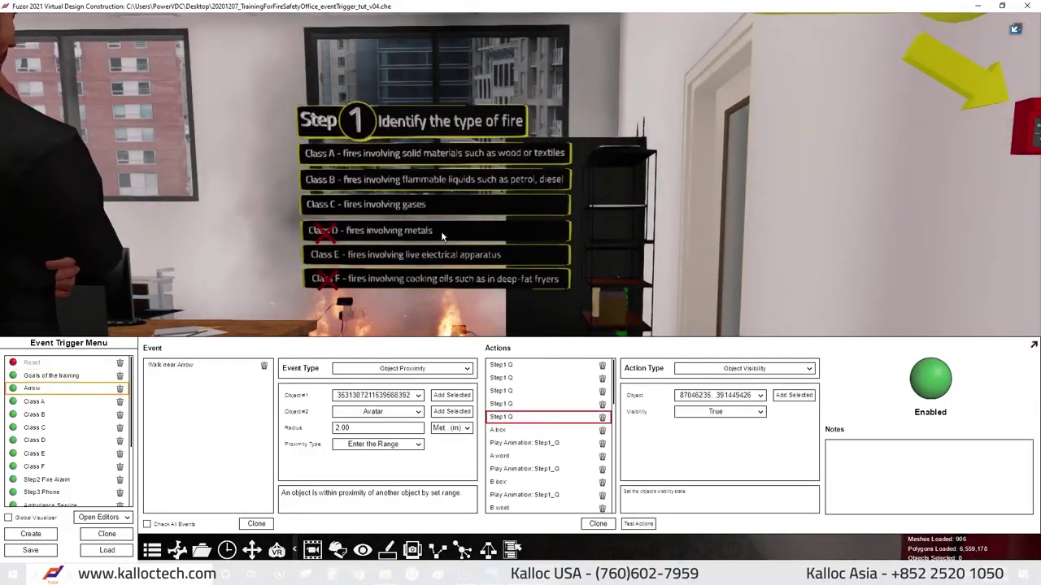
Move Remove cross F and Remove F and E up the Class E action list, and delete E word.
{"action": "left_click", "coordinate": [33, 453]}
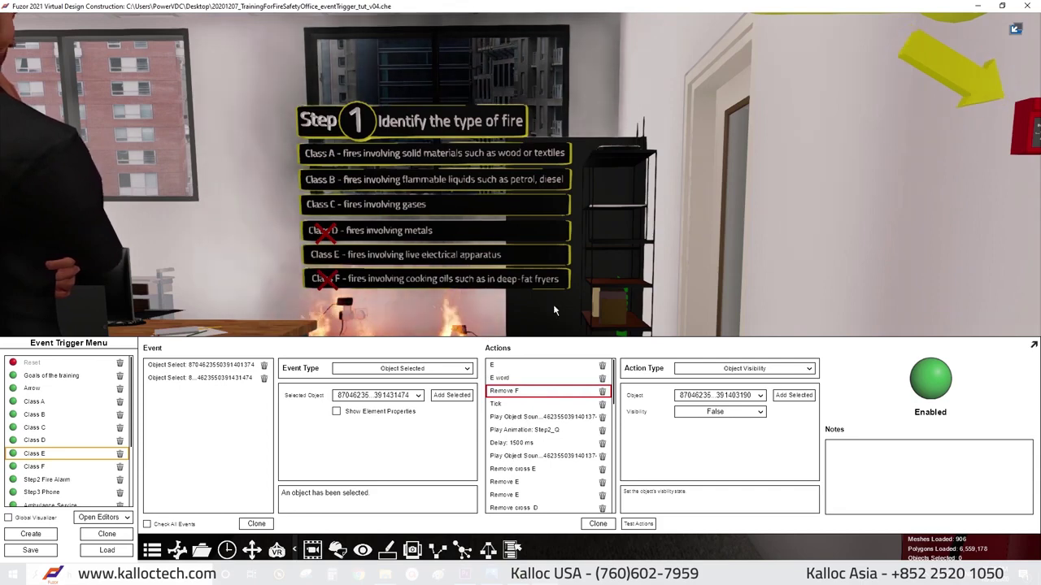
{"action": "left_click_drag", "start_coordinate": [553, 309], "coordinate": [479, 288]}
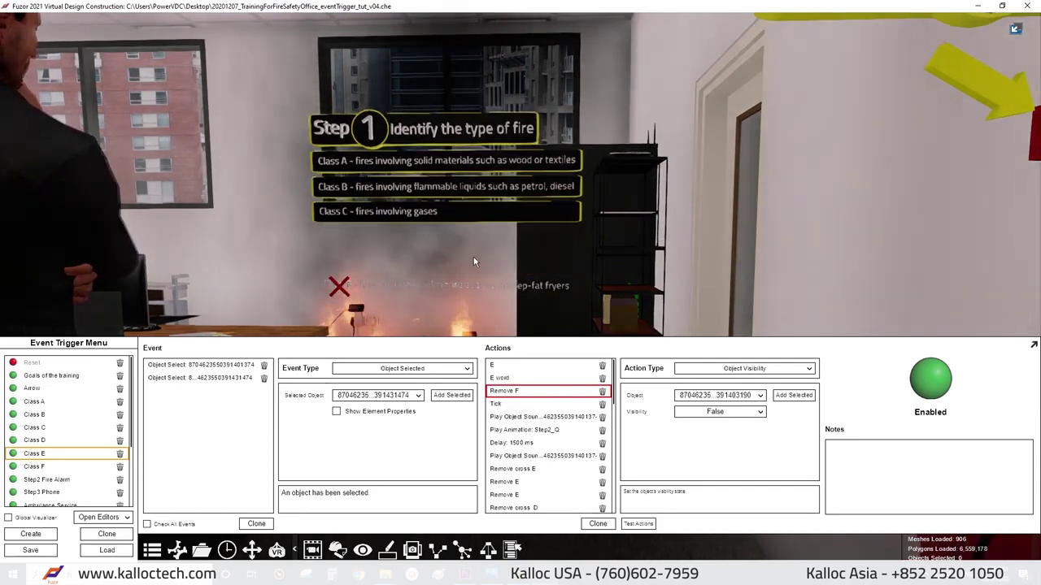
{"action": "scroll", "coordinate": [545, 439], "scroll_direction": "down", "scroll_amount": 2}
{"action": "scroll", "coordinate": [559, 445], "scroll_direction": "down", "scroll_amount": 4}
{"action": "scroll", "coordinate": [559, 445], "scroll_direction": "up", "scroll_amount": 5}
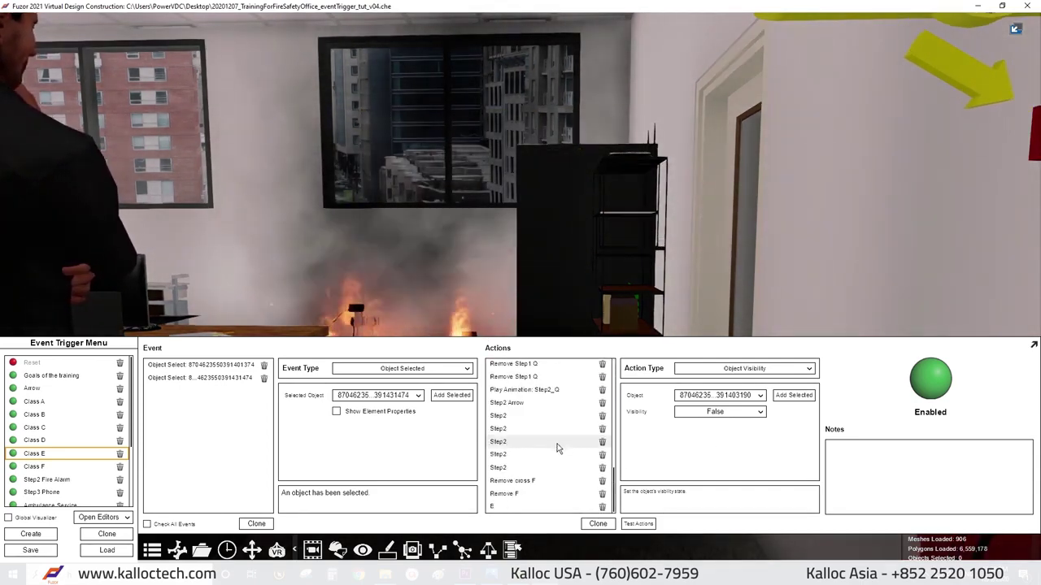
{"action": "left_click", "coordinate": [520, 468]}
{"action": "left_click_drag", "start_coordinate": [512, 481], "coordinate": [525, 391]}
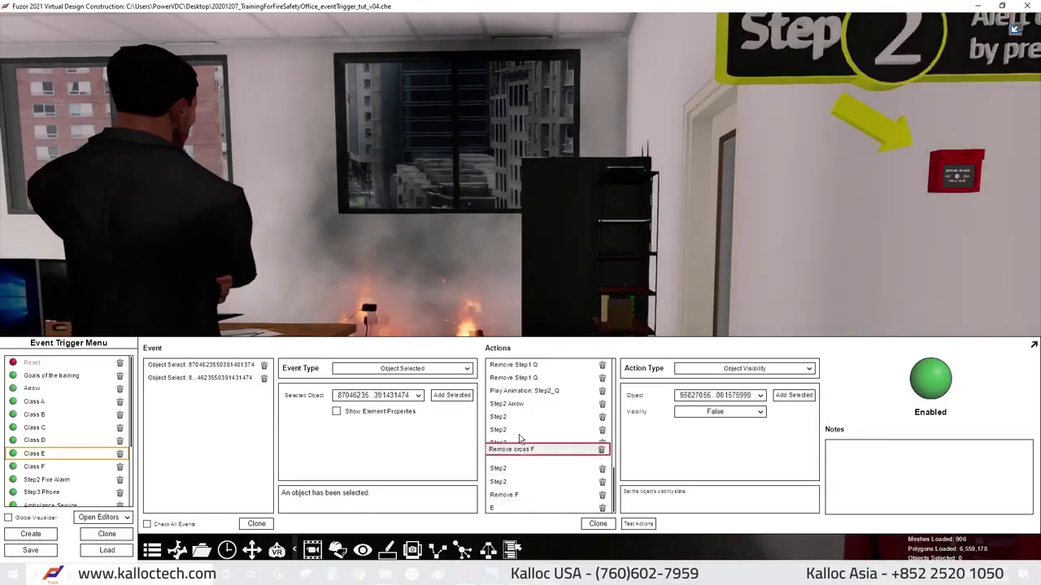
{"action": "mouse_move", "coordinate": [512, 495]}
{"action": "left_mouse_down"}
{"action": "mouse_move", "coordinate": [521, 404]}
{"action": "mouse_move", "coordinate": [505, 416]}
{"action": "left_mouse_up"}
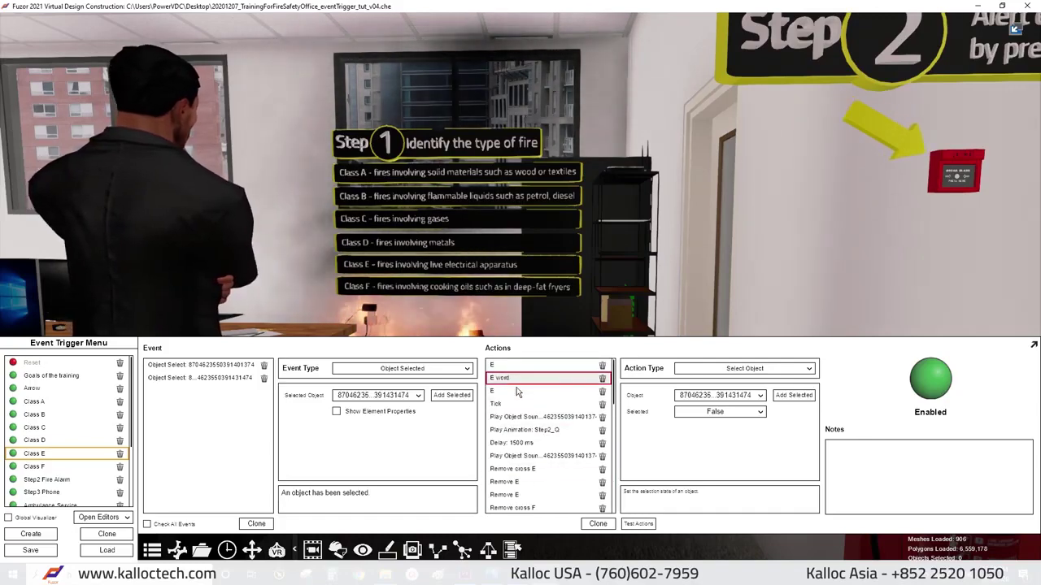
{"action": "left_click", "coordinate": [602, 378]}
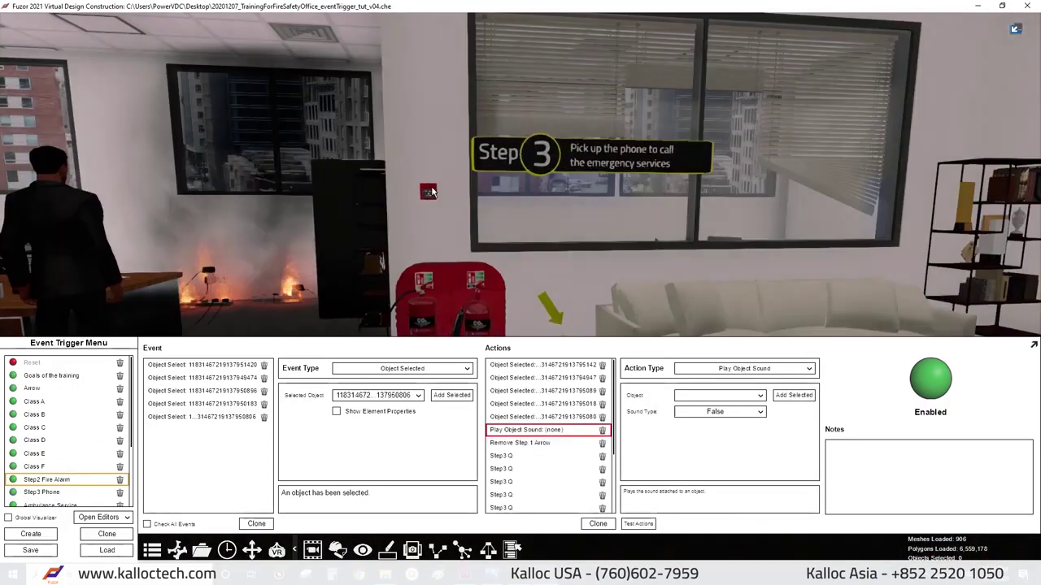
Load the alarm-railroad WAV onto the fire alarm, set the sound action to True, and test it.
{"action": "left_click", "coordinate": [13, 479]}
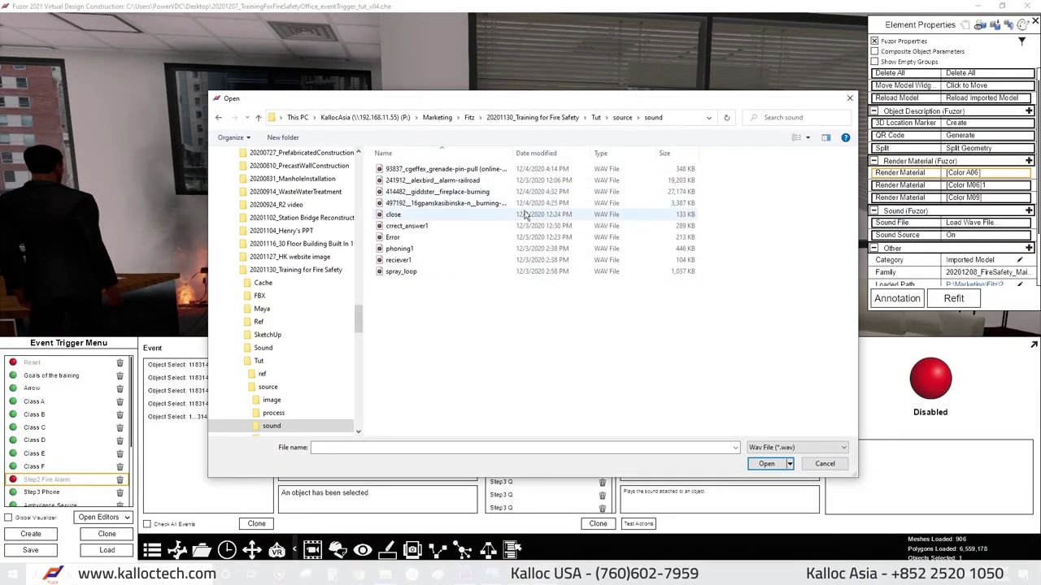
{"action": "double_click", "coordinate": [439, 180]}
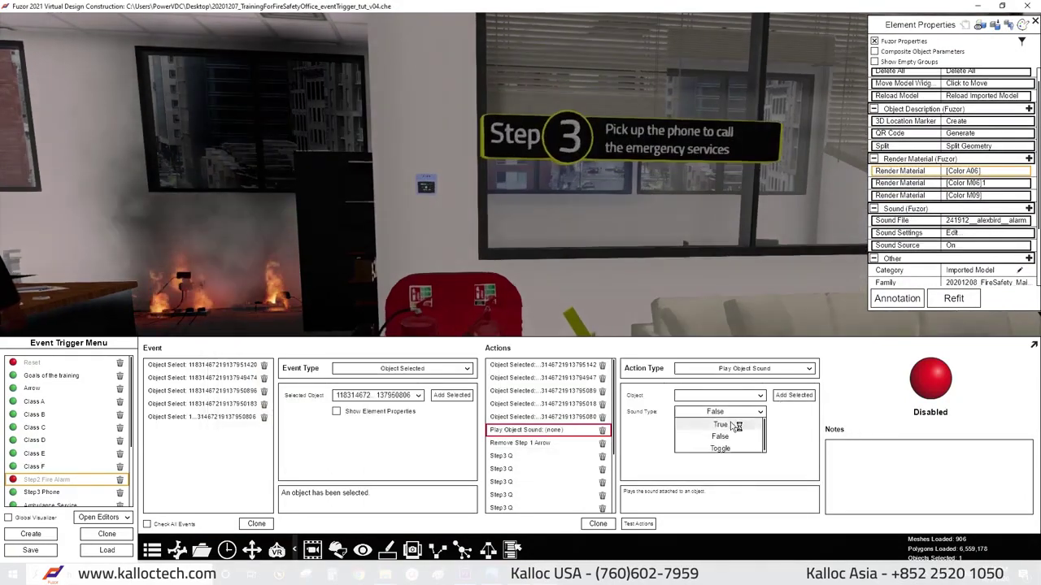
{"action": "left_click", "coordinate": [32, 362]}
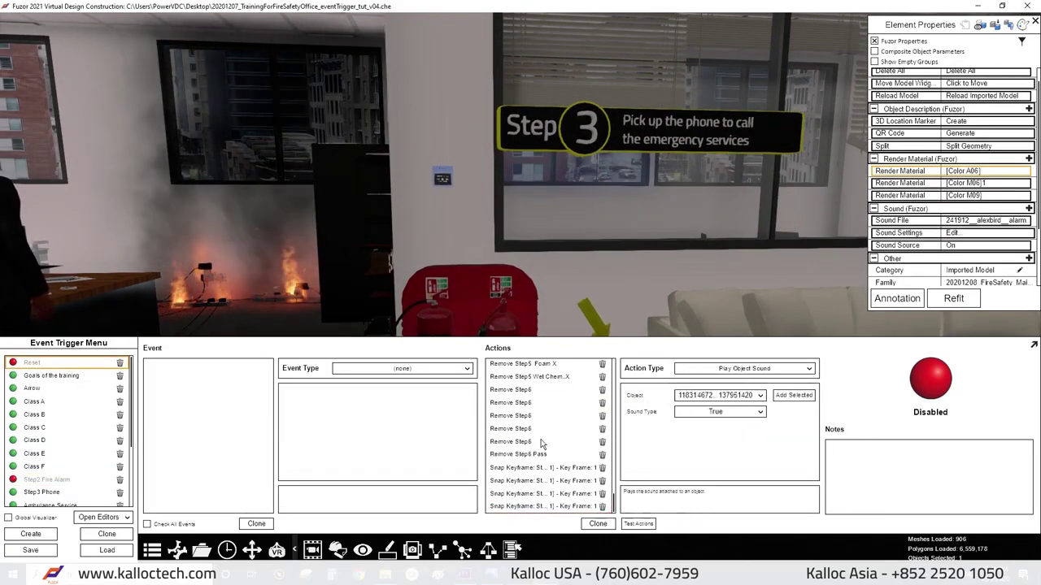
{"action": "left_click", "coordinate": [638, 523]}
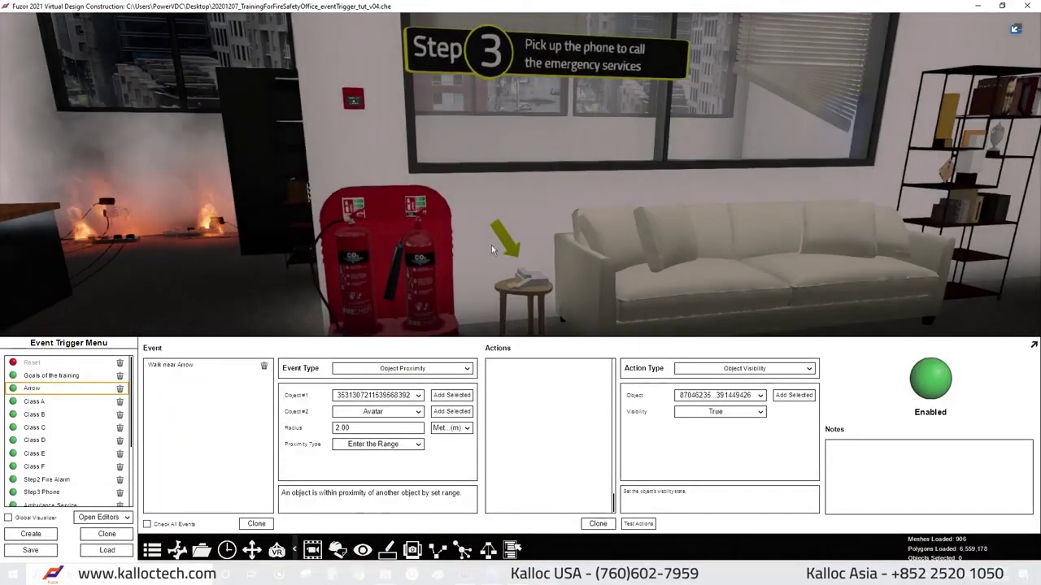
Turn the Step3 Phone action into an Action Delay, load phoning1.wav onto the phone, and test.
{"action": "left_click", "coordinate": [57, 480]}
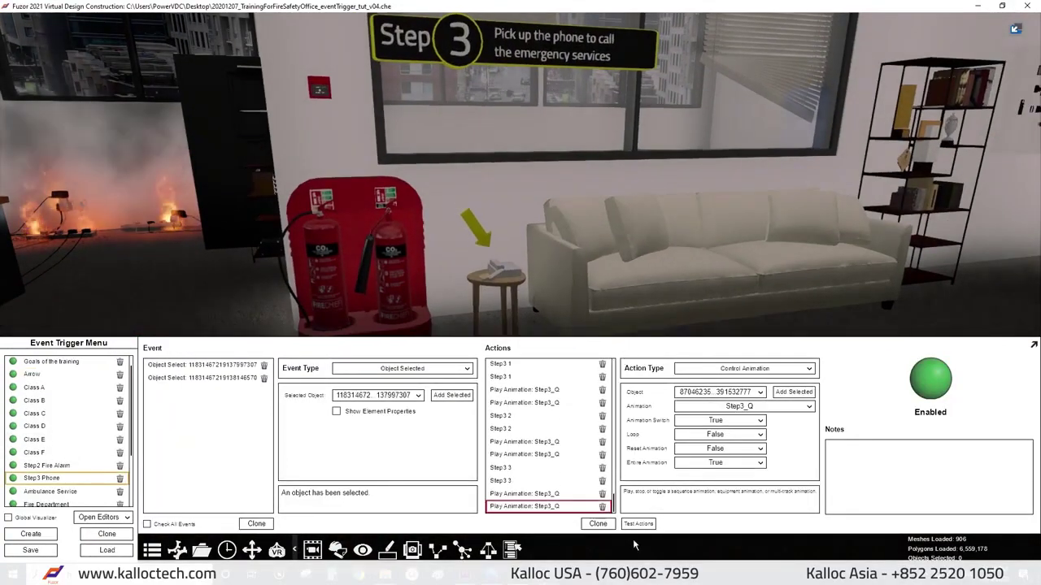
{"action": "left_click", "coordinate": [503, 265]}
{"action": "left_click", "coordinate": [520, 365]}
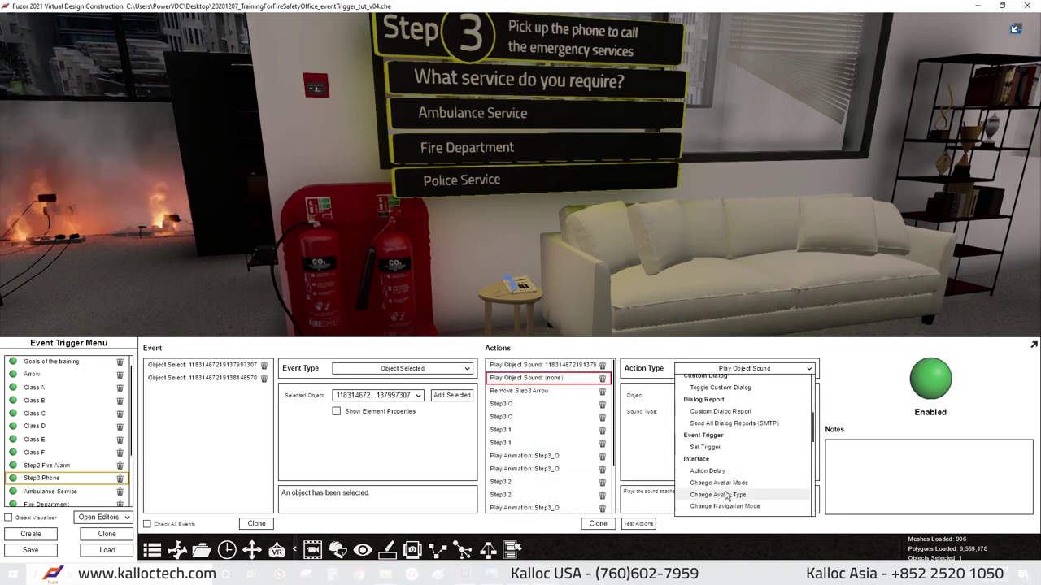
{"action": "left_click", "coordinate": [524, 260]}
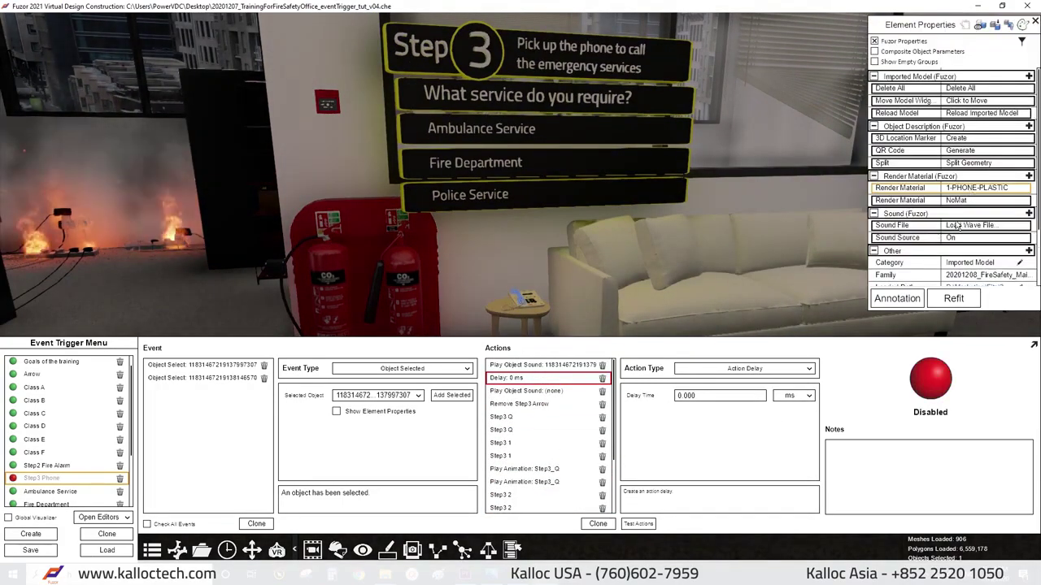
{"action": "left_click", "coordinate": [958, 227]}
{"action": "double_click", "coordinate": [436, 255]}
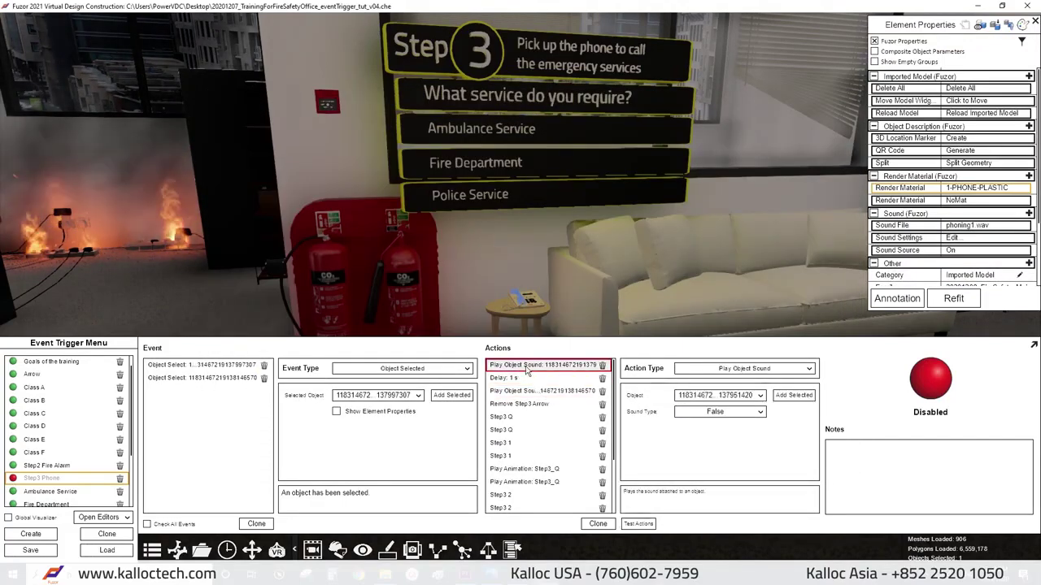
{"action": "left_click", "coordinate": [639, 524]}
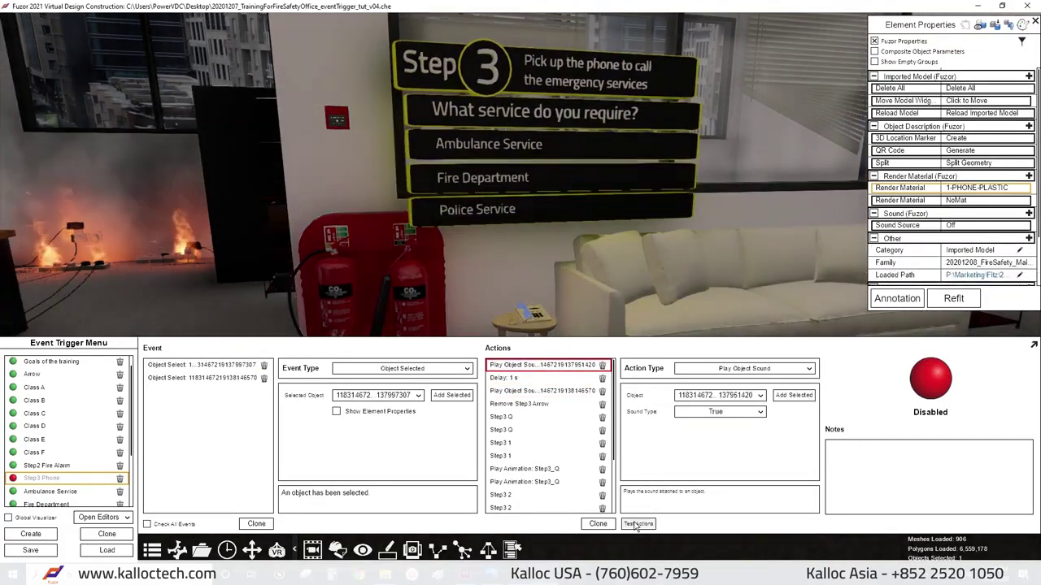
Review the 1 s delay, test the phone with the trigger disabled, then re-enable Step3 Phone.
{"action": "left_click", "coordinate": [543, 380]}
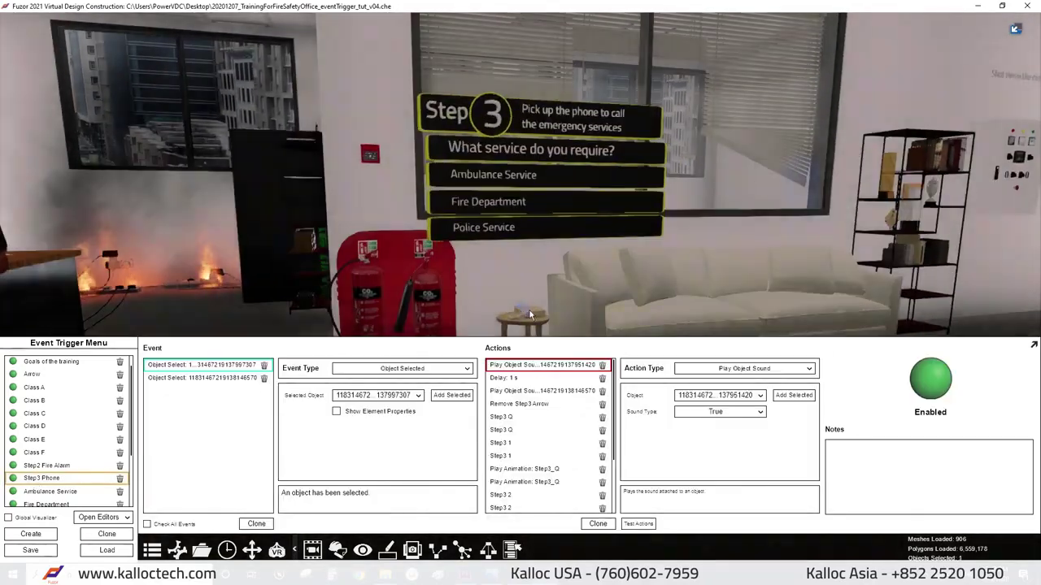
{"action": "left_click", "coordinate": [527, 309]}
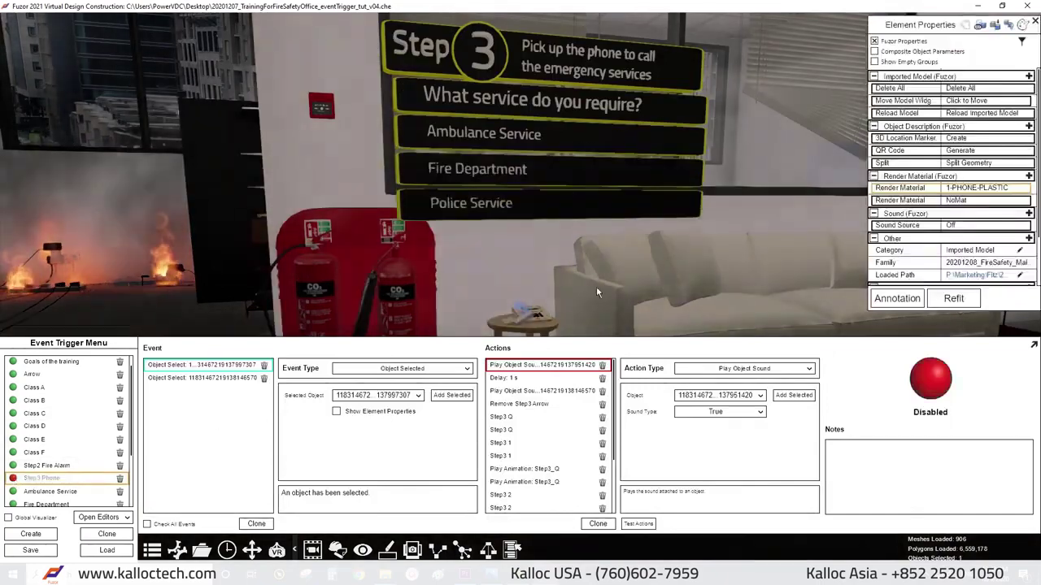
{"action": "left_click", "coordinate": [523, 311]}
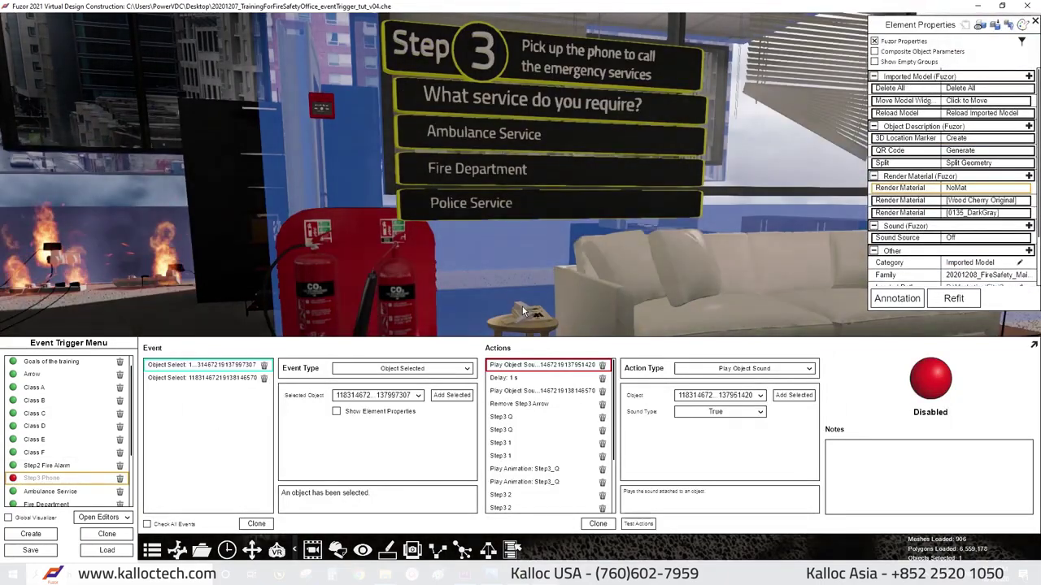
{"action": "left_click", "coordinate": [523, 311]}
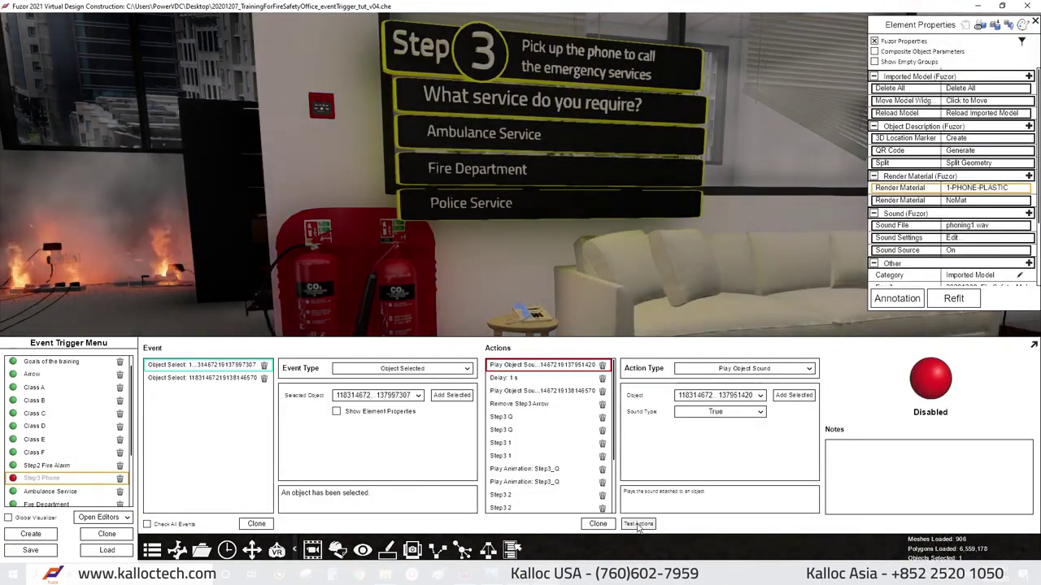
{"action": "left_click", "coordinate": [638, 524]}
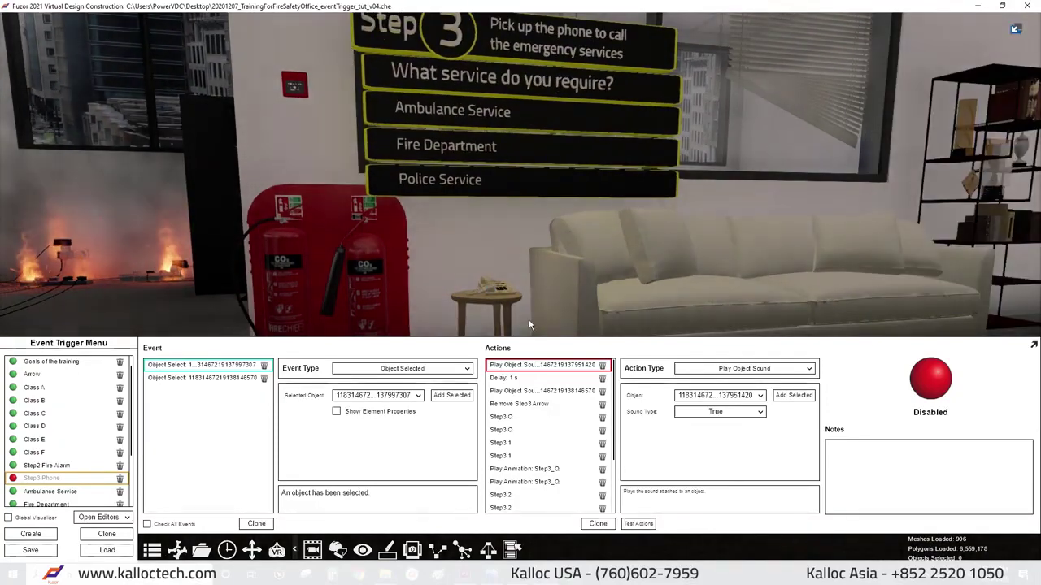
{"action": "left_click", "coordinate": [489, 286]}
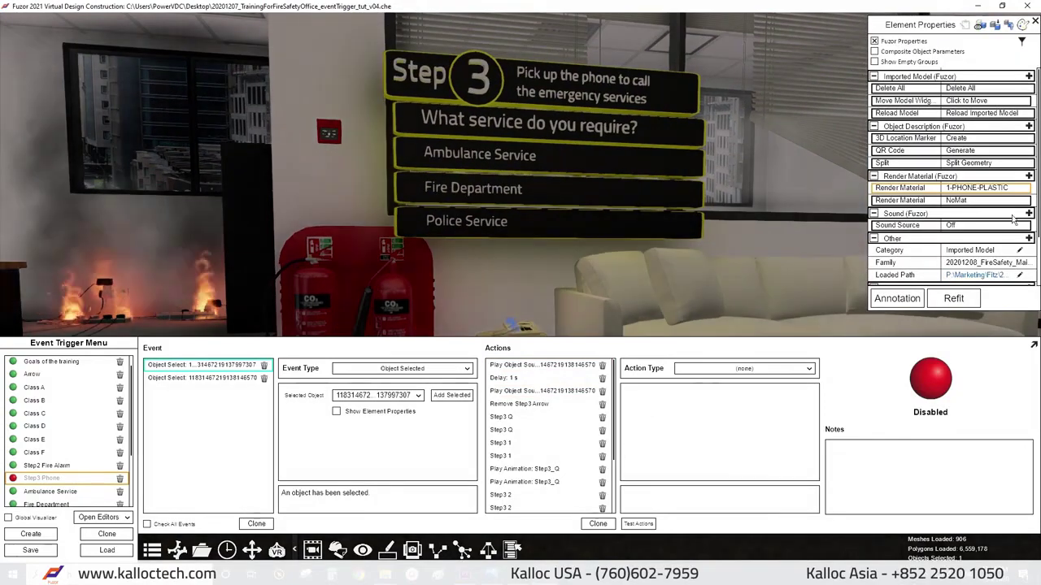
{"action": "left_click", "coordinate": [13, 479]}
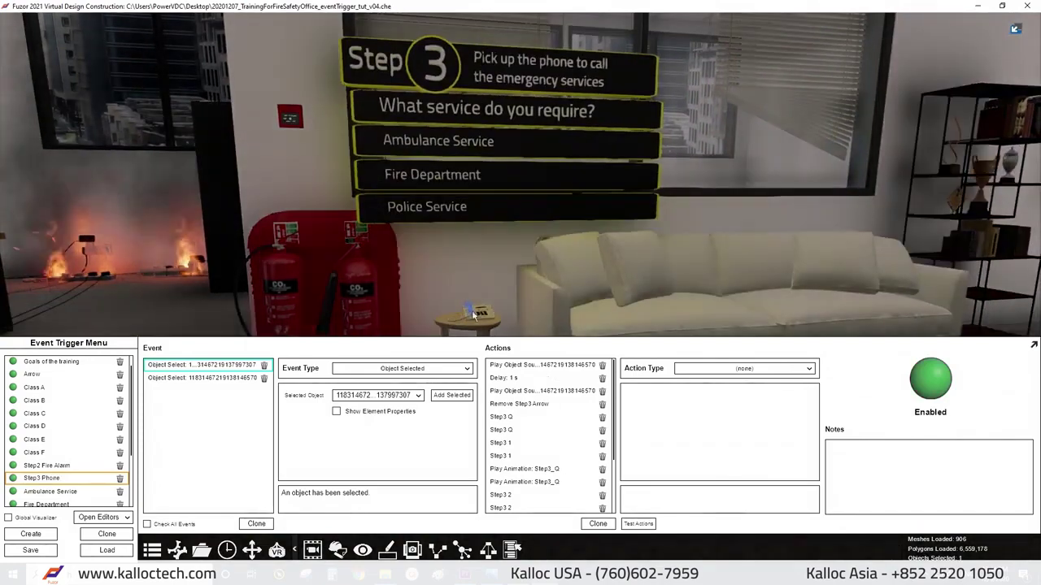
Play through the phone step answering Fire Department, then shut down the circuit breaker.
{"action": "left_click", "coordinate": [483, 218]}
{"action": "left_click", "coordinate": [490, 145]}
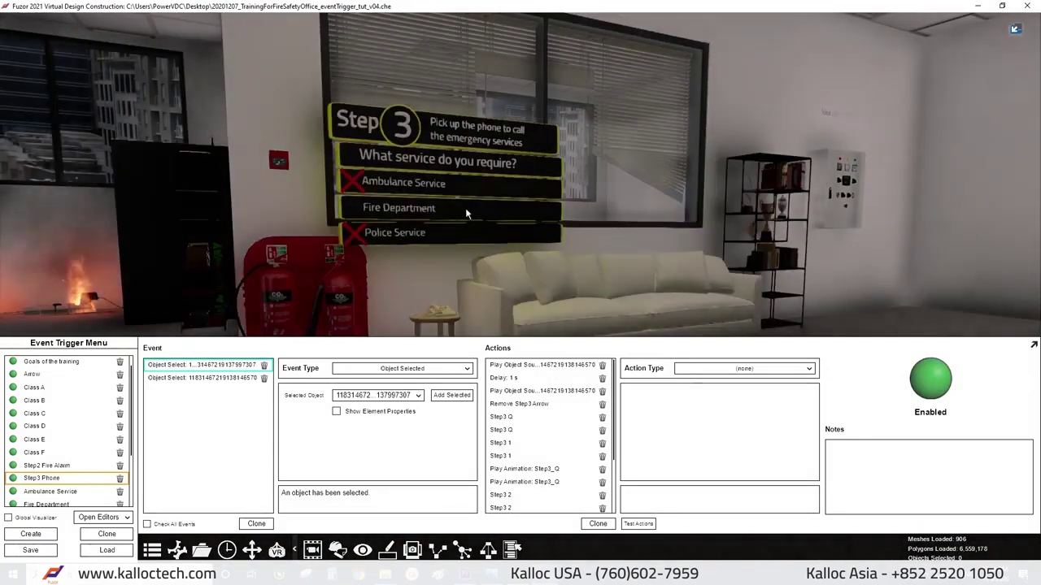
{"action": "left_click", "coordinate": [465, 207]}
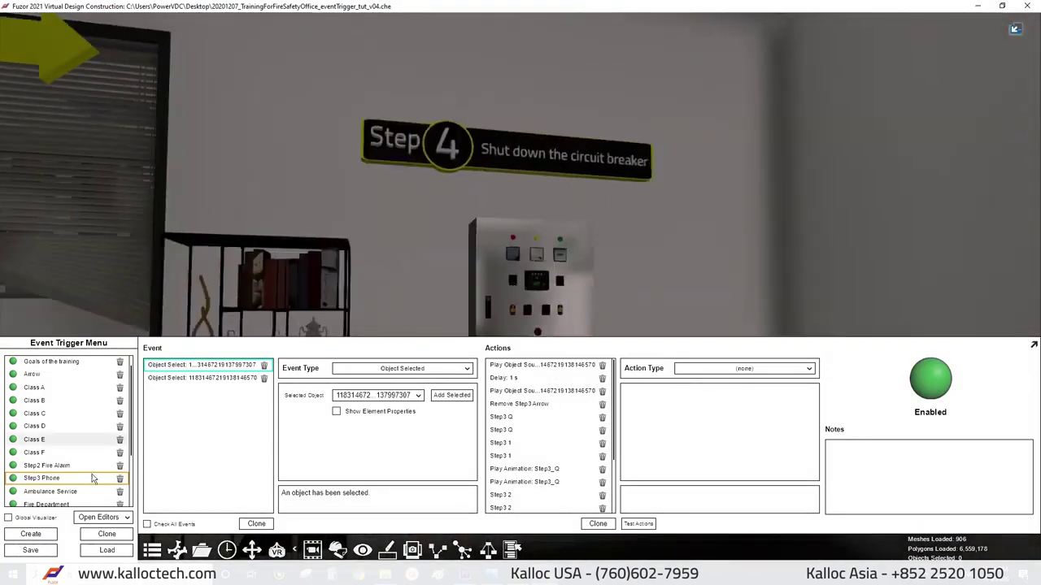
{"action": "left_click", "coordinate": [511, 273]}
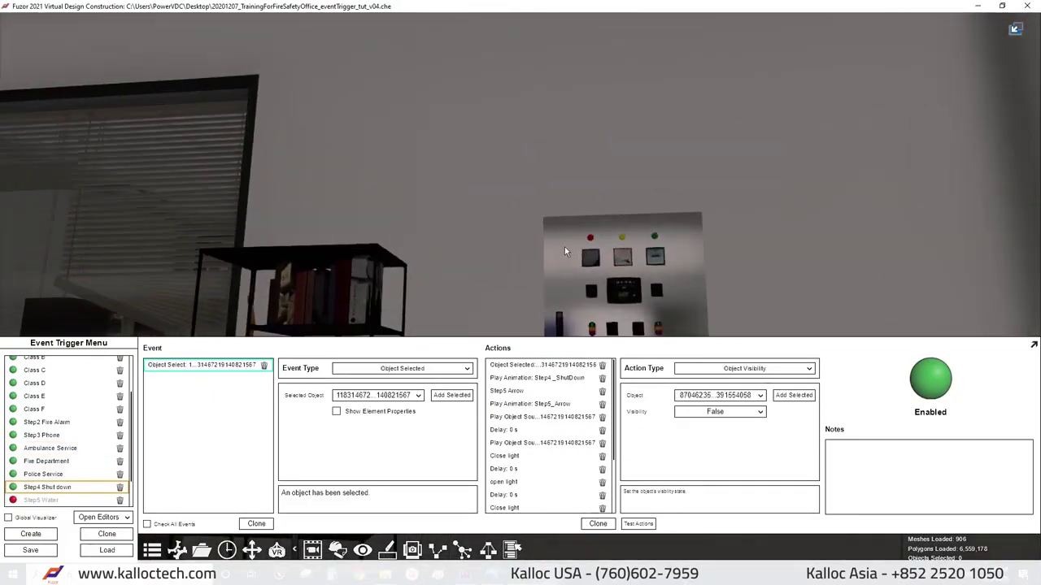
Answer the extinguisher question, trying Wet Chemical and then picking CO2.
{"action": "scroll", "coordinate": [15, 468], "scroll_direction": "down", "scroll_amount": 1}
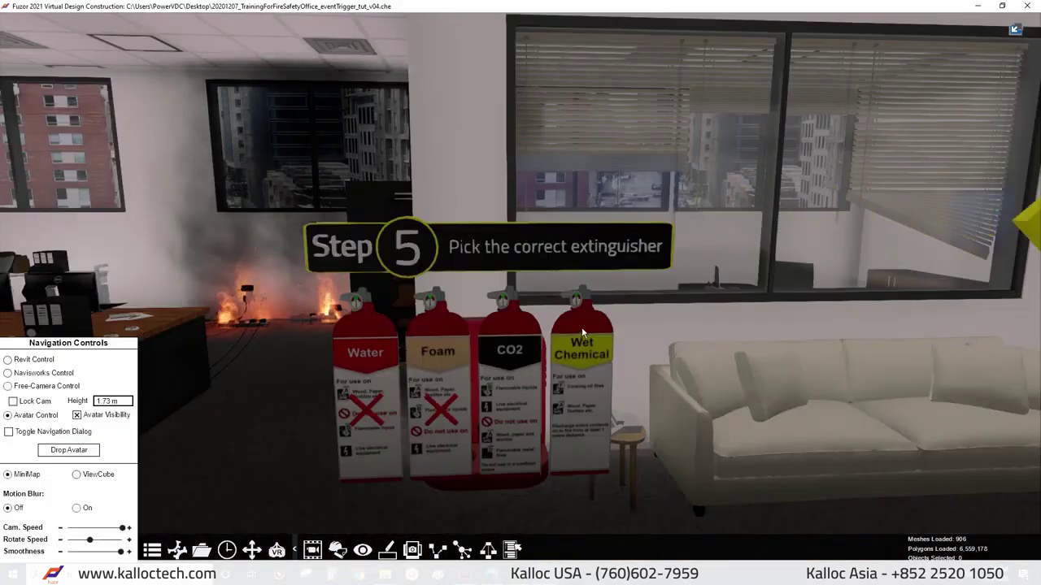
{"action": "left_click", "coordinate": [581, 331]}
{"action": "left_click", "coordinate": [591, 343]}
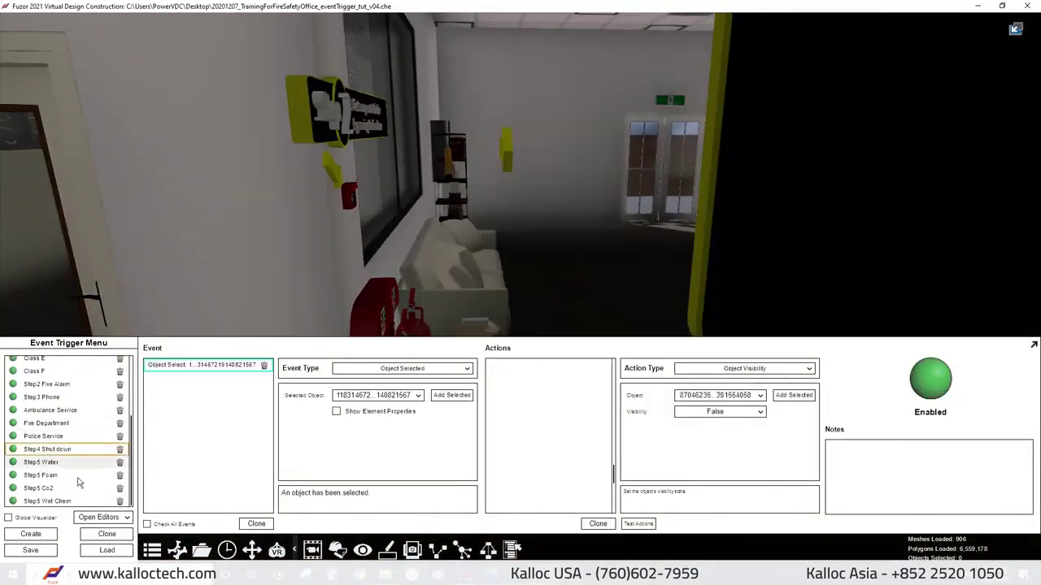
Open the Step5 Co2 trigger's settings and create a new event trigger entry.
{"action": "left_click", "coordinate": [38, 488]}
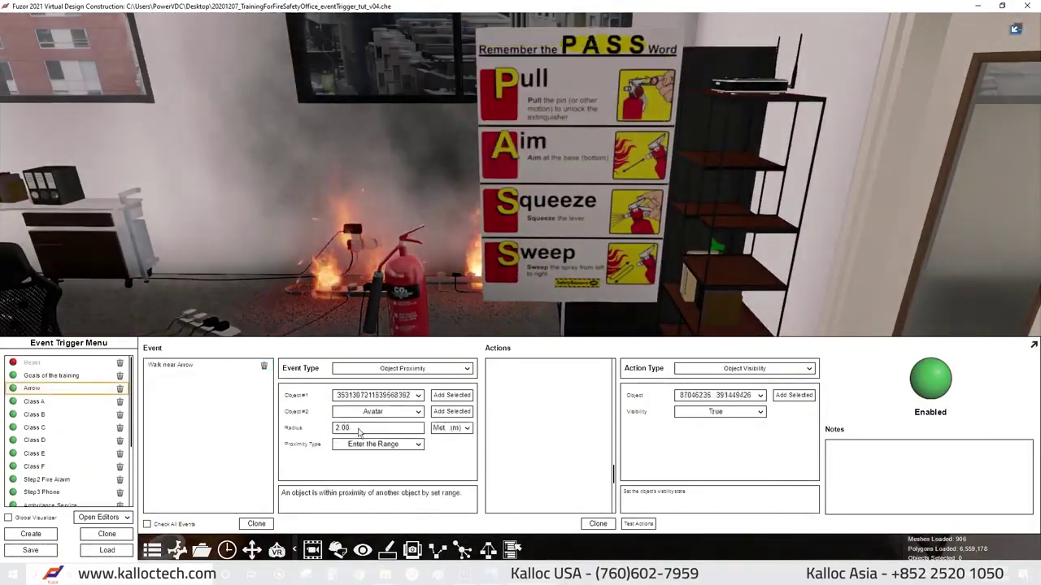
{"action": "scroll", "coordinate": [49, 431], "scroll_direction": "down", "scroll_amount": 5}
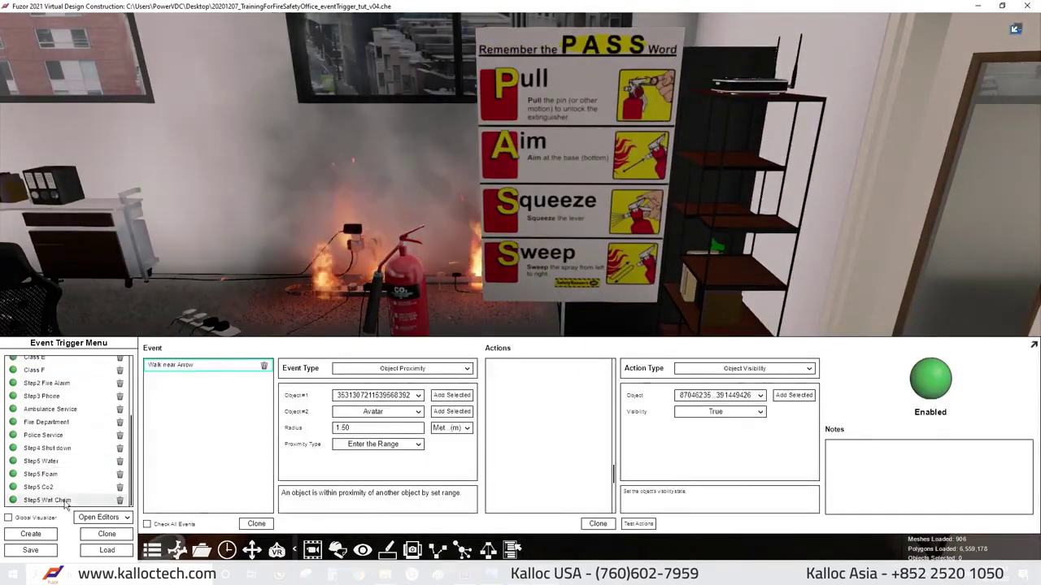
{"action": "left_click", "coordinate": [47, 488]}
{"action": "left_click", "coordinate": [30, 533]}
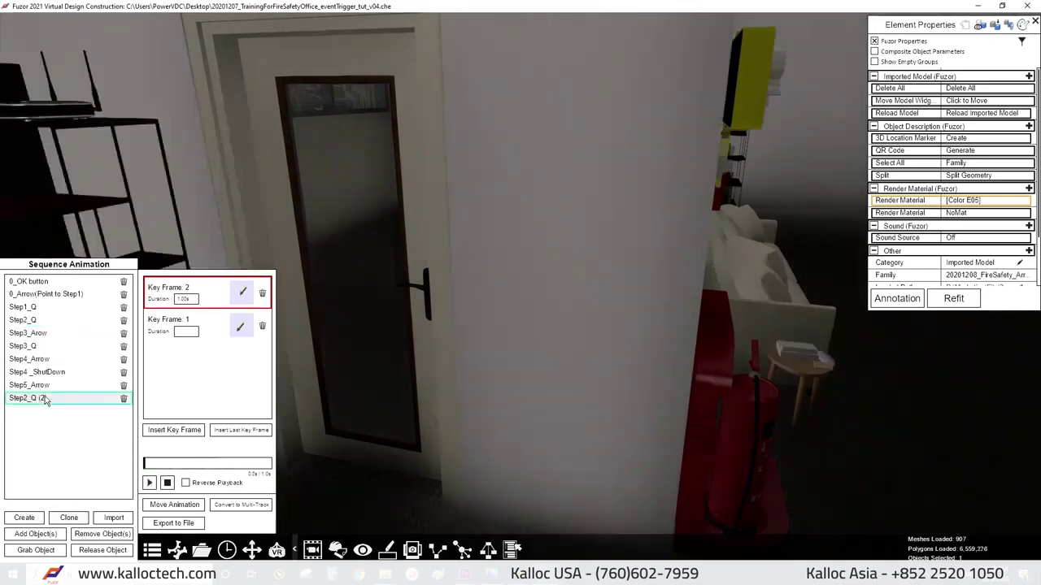
Rotate the extinguisher 147° about its own centre for the key frame.
{"action": "left_click", "coordinate": [46, 399]}
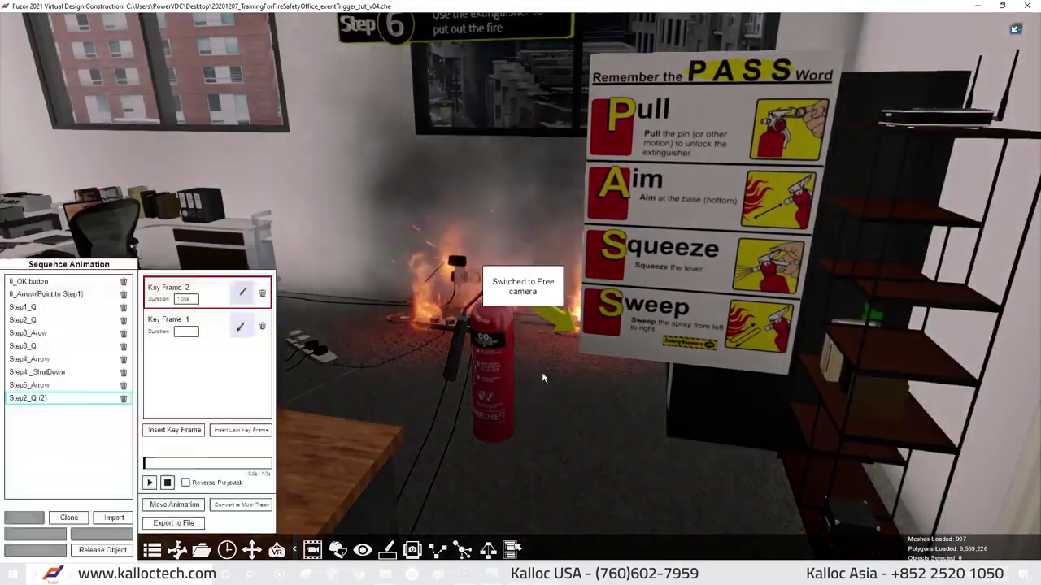
{"action": "scroll", "coordinate": [528, 342], "scroll_direction": "up", "scroll_amount": 5}
{"action": "left_click", "coordinate": [78, 34]}
{"action": "left_click", "coordinate": [114, 62]}
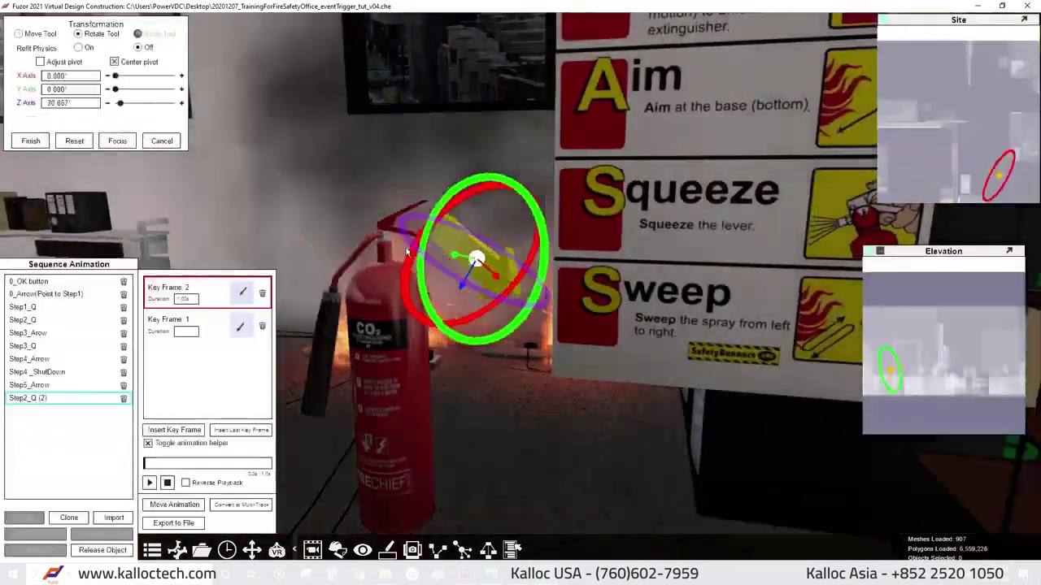
{"action": "type", "text": "147"}
{"action": "key", "text": "Return"}
Finish the transformation and start renaming the Step2_Q (2) animation entry.
{"action": "left_click", "coordinate": [18, 34]}
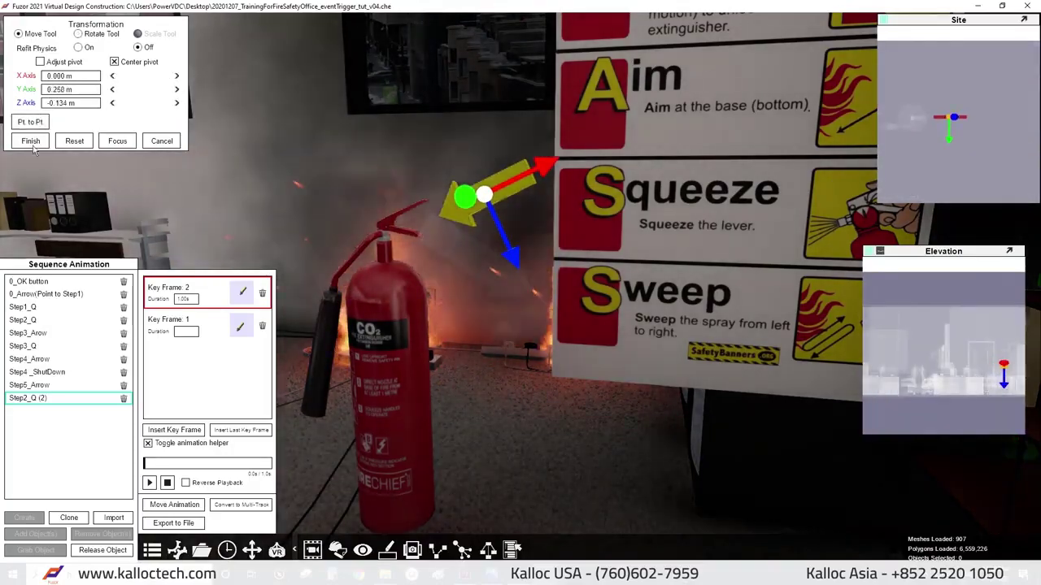
{"action": "left_click", "coordinate": [30, 141]}
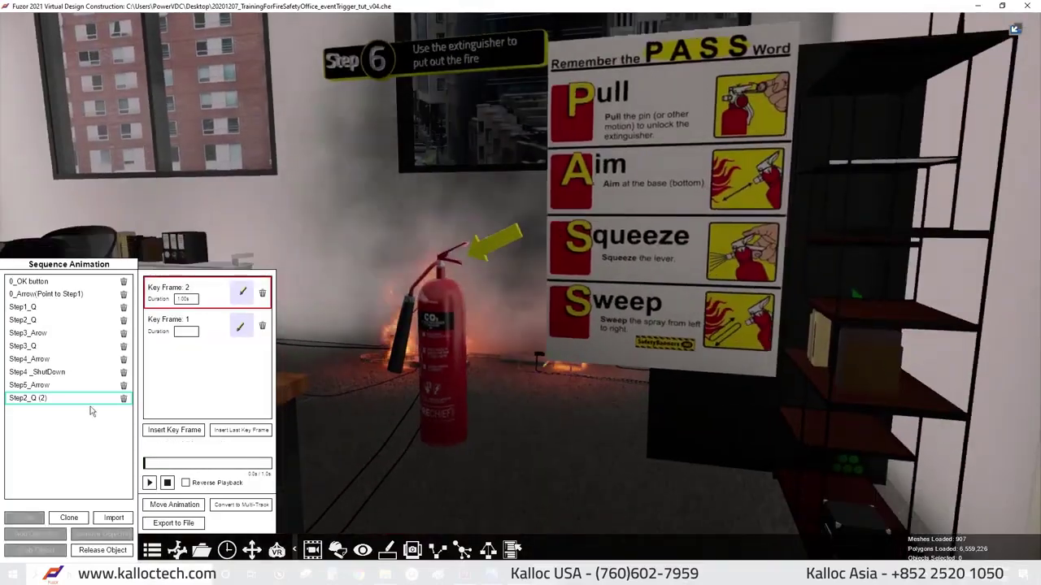
{"action": "double_click", "coordinate": [31, 397]}
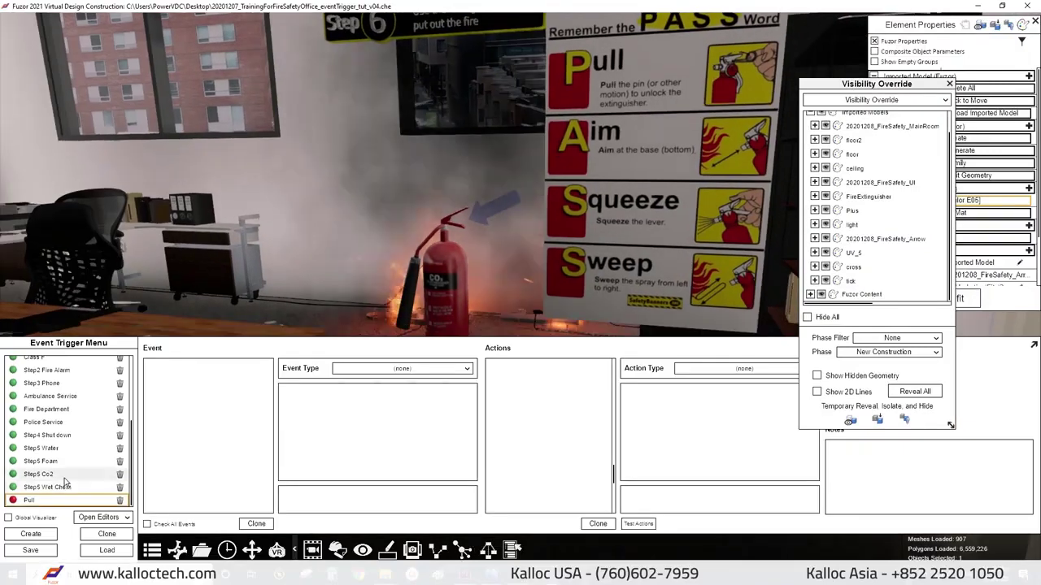
Set the Pull trigger's event type to Object Selected on the yellow arrow.
{"action": "left_click", "coordinate": [536, 455]}
{"action": "left_click", "coordinate": [744, 368]}
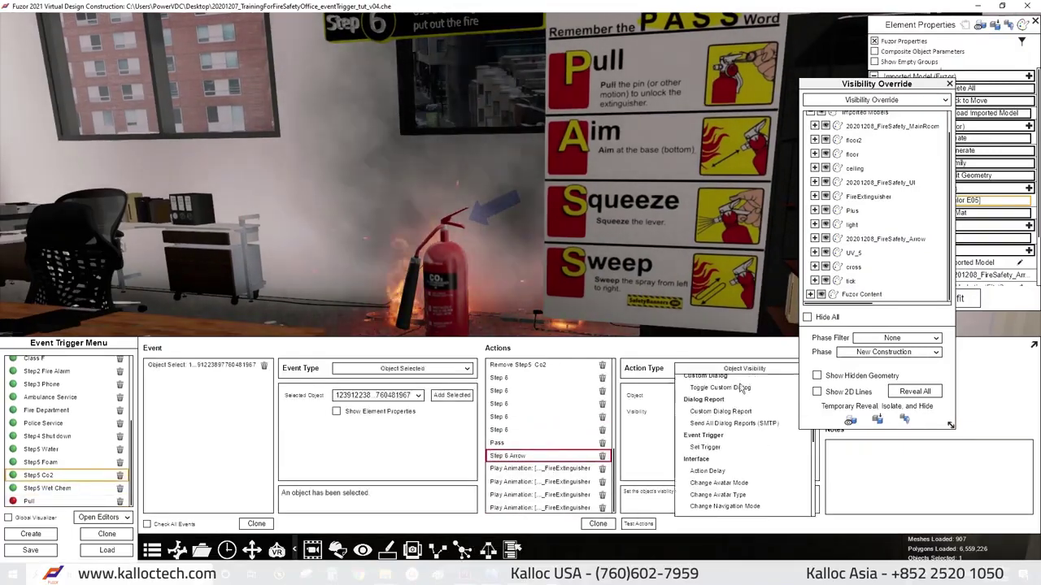
{"action": "left_click", "coordinate": [716, 404]}
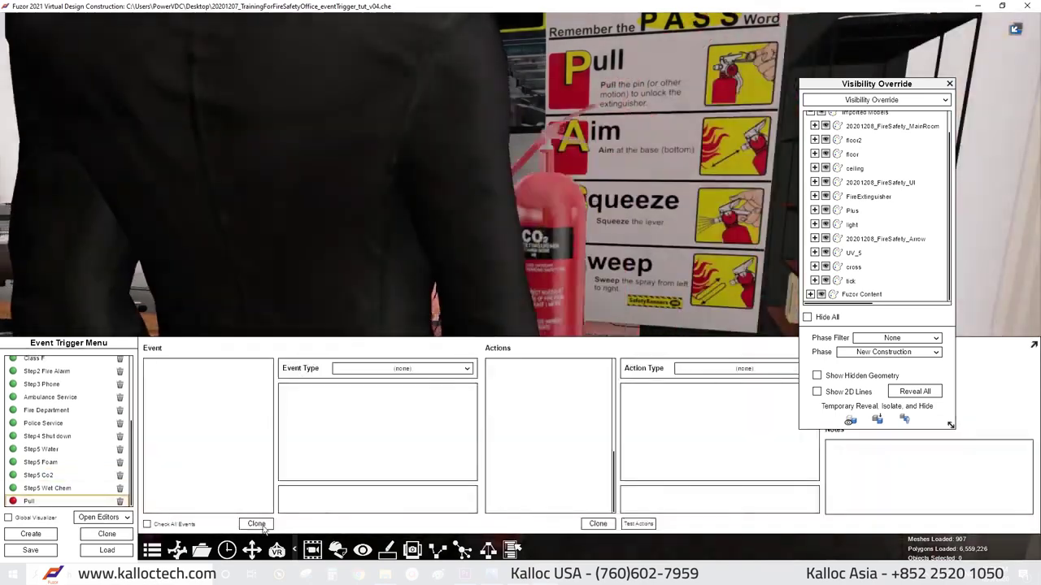
{"action": "left_click", "coordinate": [449, 553]}
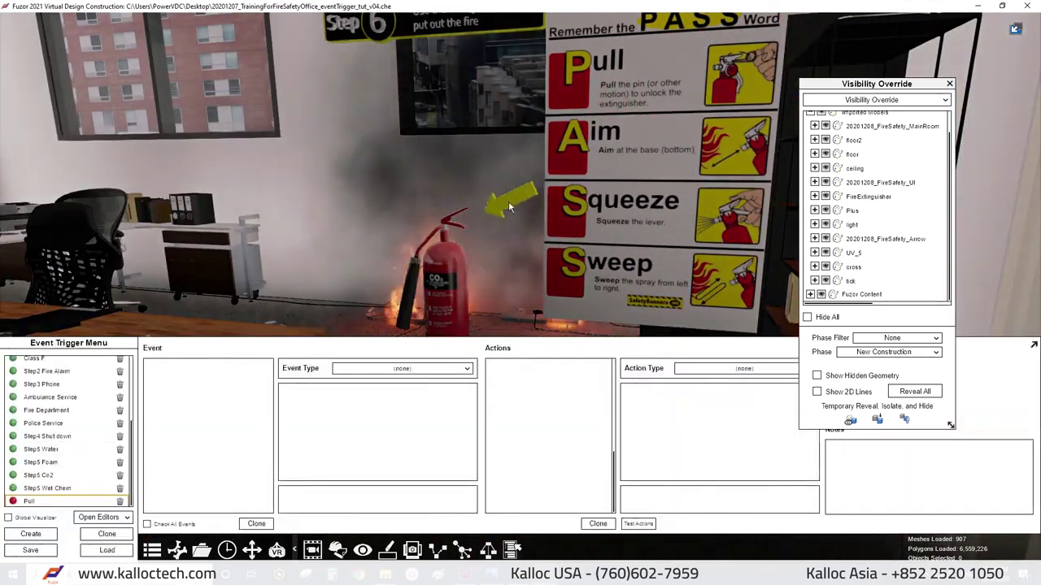
{"action": "left_click", "coordinate": [467, 369]}
{"action": "left_click", "coordinate": [370, 482]}
Add actions that hide the arrow and play the extinguisher's Pull animation.
{"action": "left_click", "coordinate": [692, 370]}
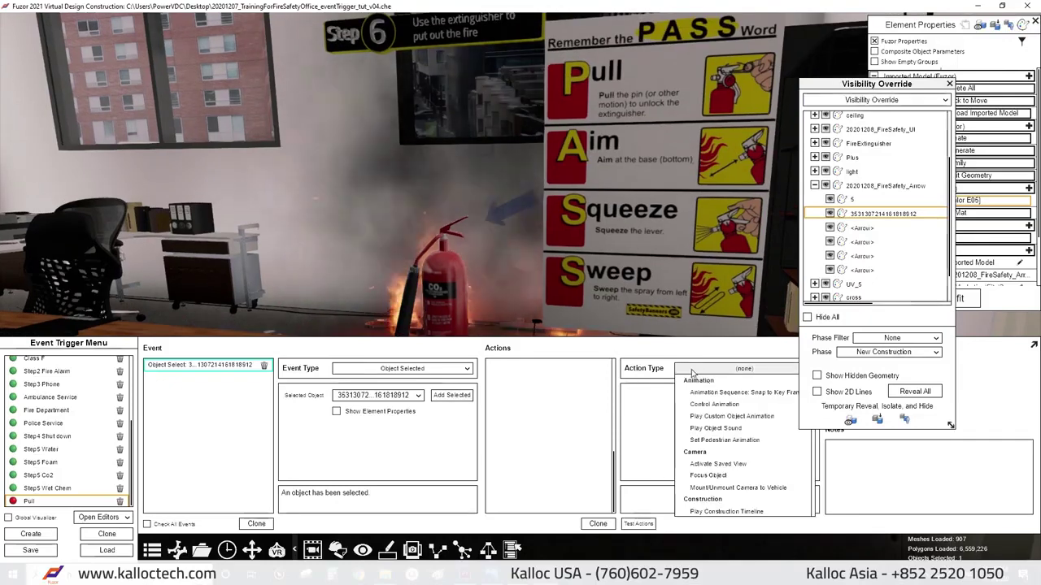
{"action": "left_click", "coordinate": [739, 405]}
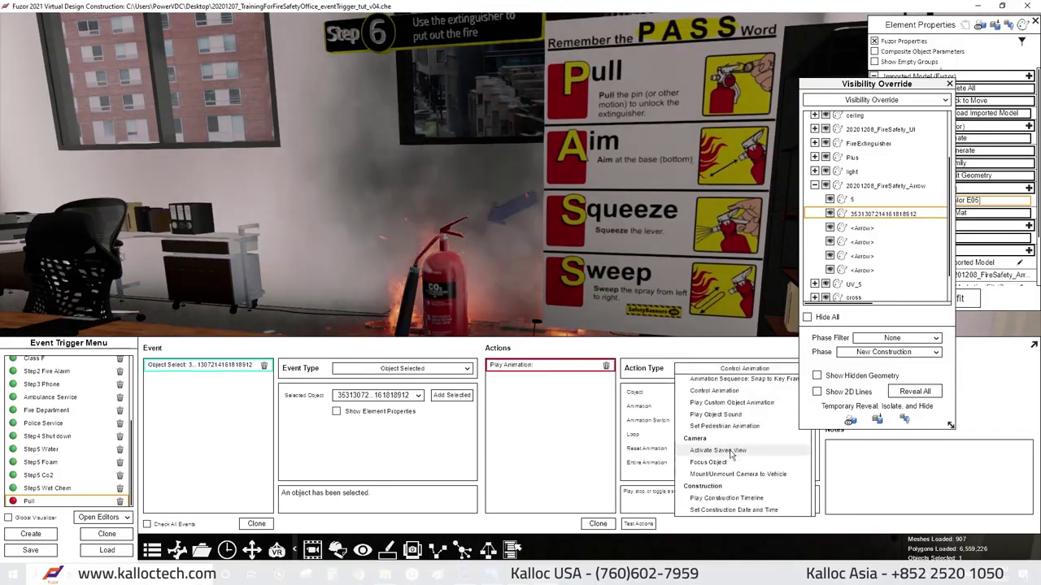
{"action": "scroll", "coordinate": [731, 455], "scroll_direction": "down", "scroll_amount": 3}
{"action": "scroll", "coordinate": [735, 460], "scroll_direction": "down", "scroll_amount": 3}
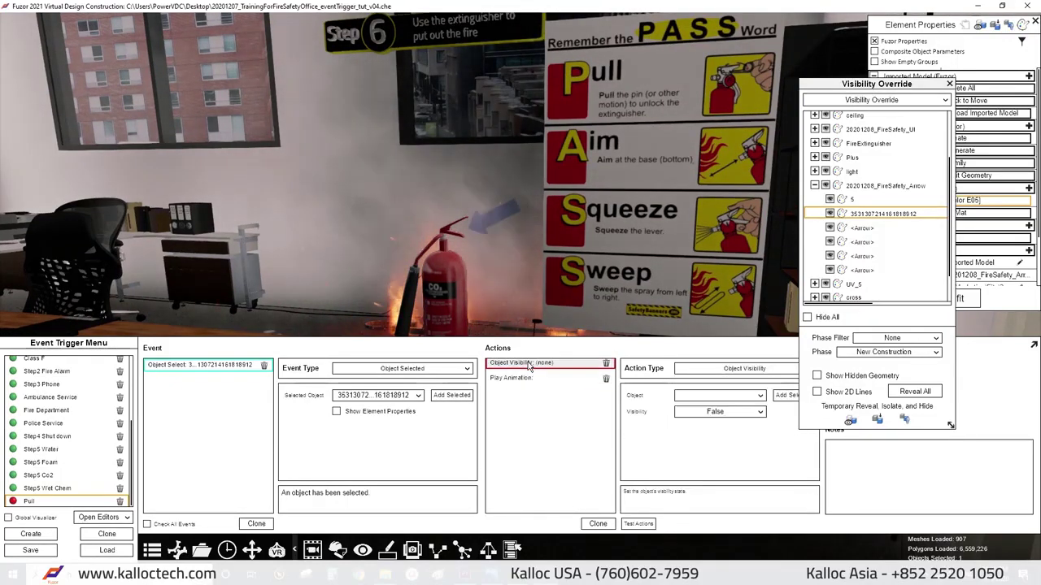
{"action": "left_click", "coordinate": [529, 364]}
{"action": "left_click", "coordinate": [785, 395]}
{"action": "left_click", "coordinate": [529, 379]}
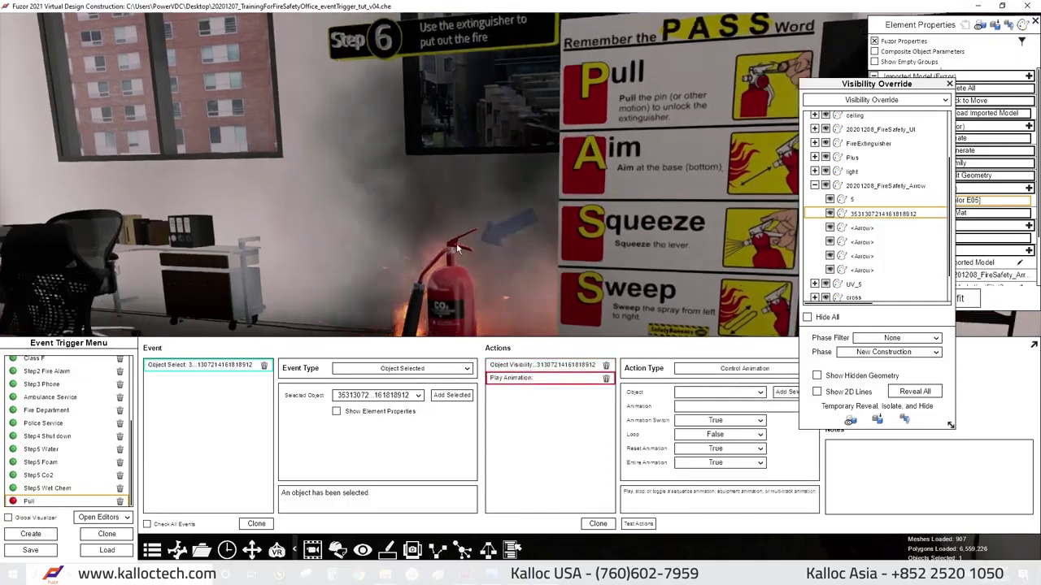
{"action": "scroll", "coordinate": [458, 240], "scroll_direction": "up", "scroll_amount": 3}
{"action": "left_click", "coordinate": [760, 406]}
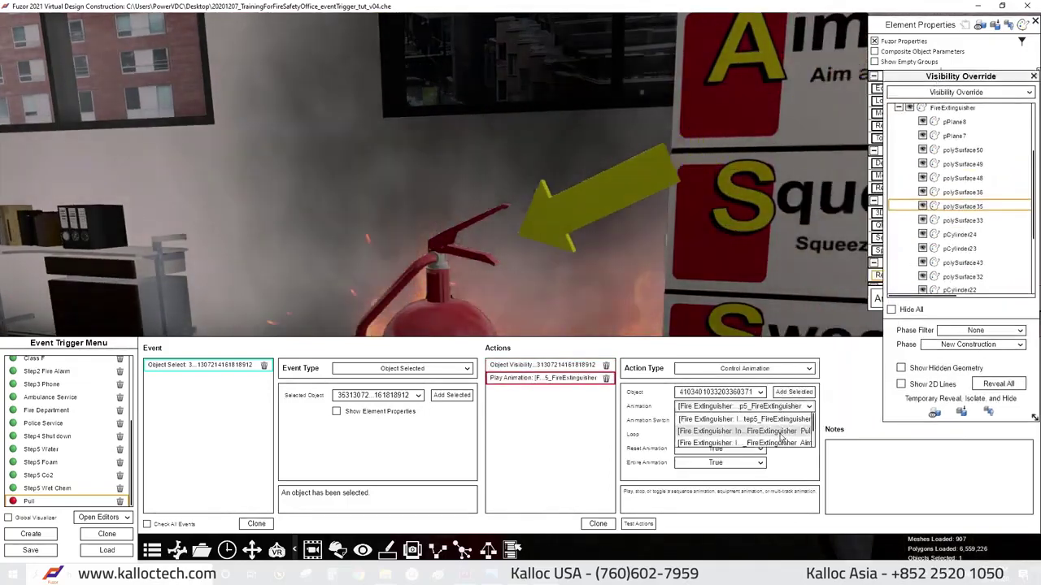
{"action": "left_click", "coordinate": [732, 419]}
{"action": "scroll", "coordinate": [655, 259], "scroll_direction": "down", "scroll_amount": 3}
{"action": "left_click", "coordinate": [529, 364]}
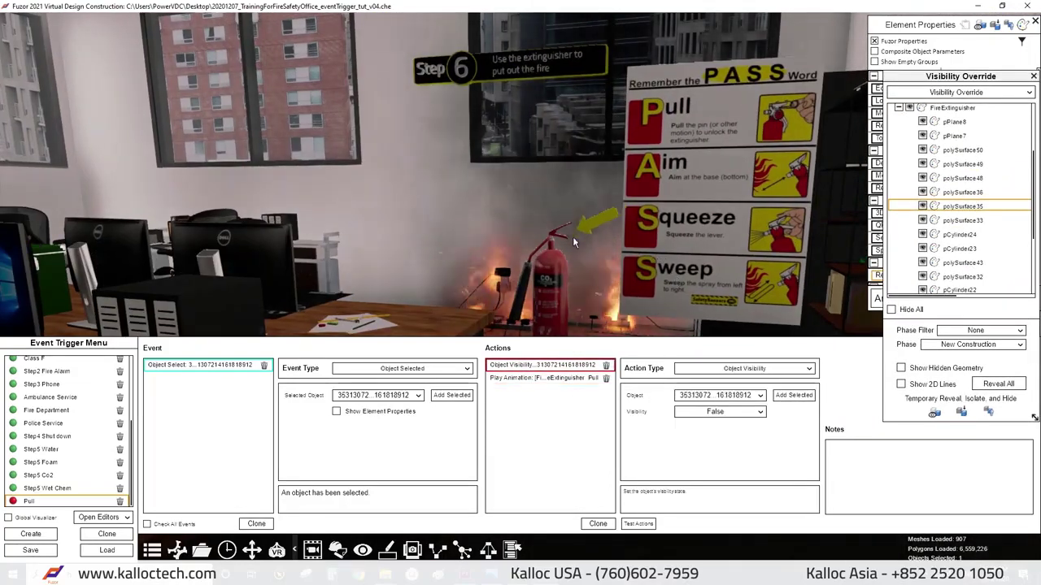
{"action": "scroll", "coordinate": [573, 236], "scroll_direction": "up", "scroll_amount": 2}
Clone the arrow-hiding action and point the copy at the extinguisher pin.
{"action": "left_click", "coordinate": [597, 524]}
{"action": "scroll", "coordinate": [564, 218], "scroll_direction": "up", "scroll_amount": 3}
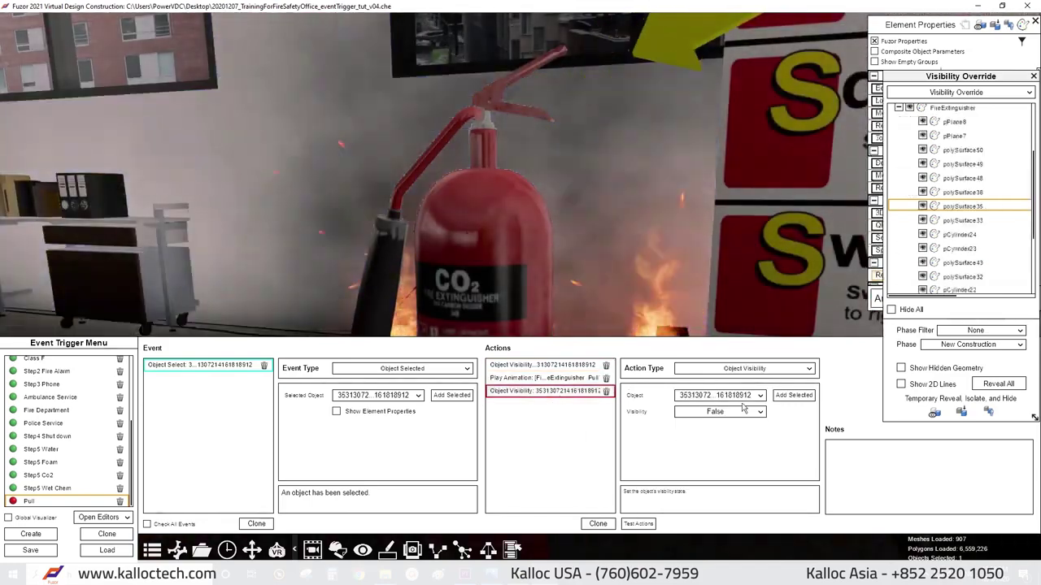
{"action": "left_click", "coordinate": [601, 230]}
{"action": "scroll", "coordinate": [613, 230], "scroll_direction": "down", "scroll_amount": 3}
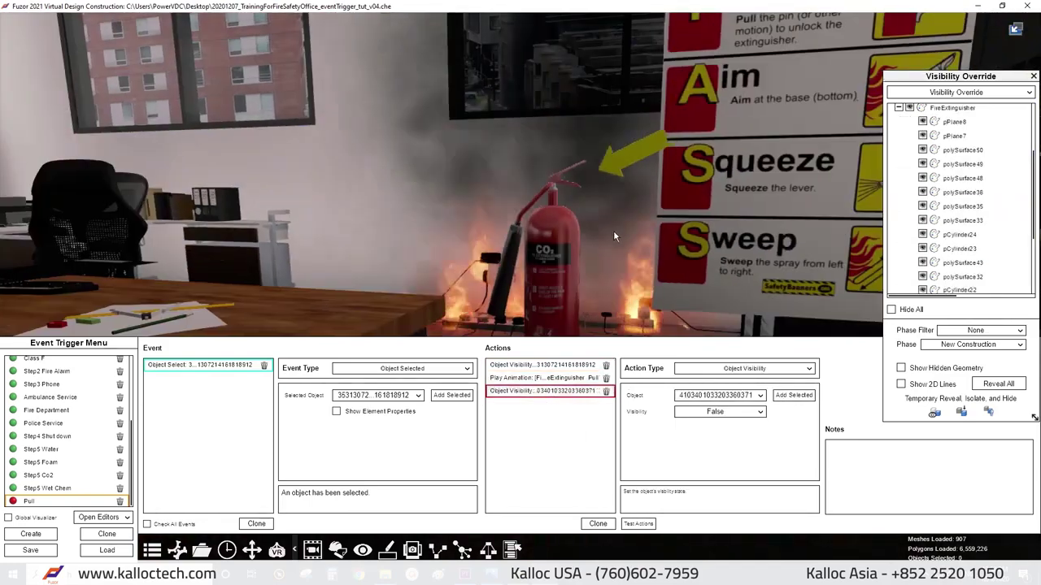
{"action": "scroll", "coordinate": [626, 269], "scroll_direction": "down", "scroll_amount": 2}
Rename the Pull actions to Remove Pin and Remove Arrow.
{"action": "double_click", "coordinate": [557, 391]}
{"action": "type", "text": "Remove"}
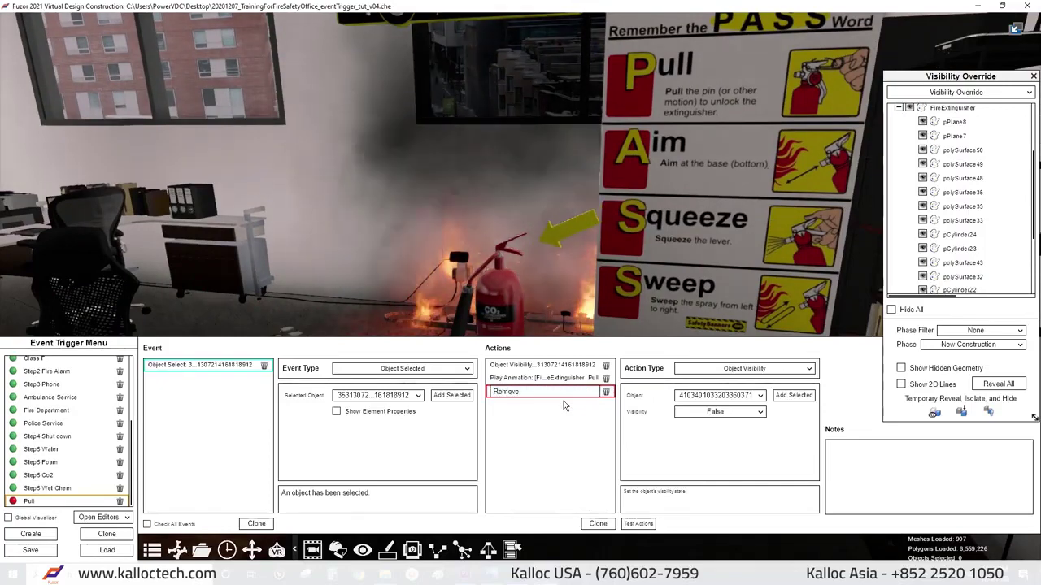
{"action": "type", "text": " Pin"}
{"action": "double_click", "coordinate": [552, 365]}
{"action": "type", "text": "Remove A"}
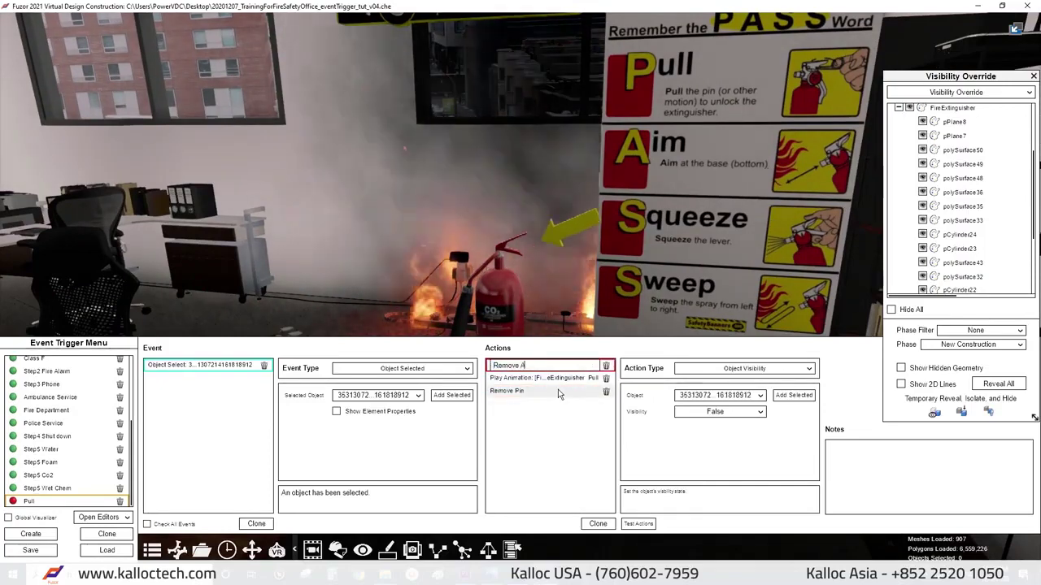
{"action": "type", "text": "rrow"}
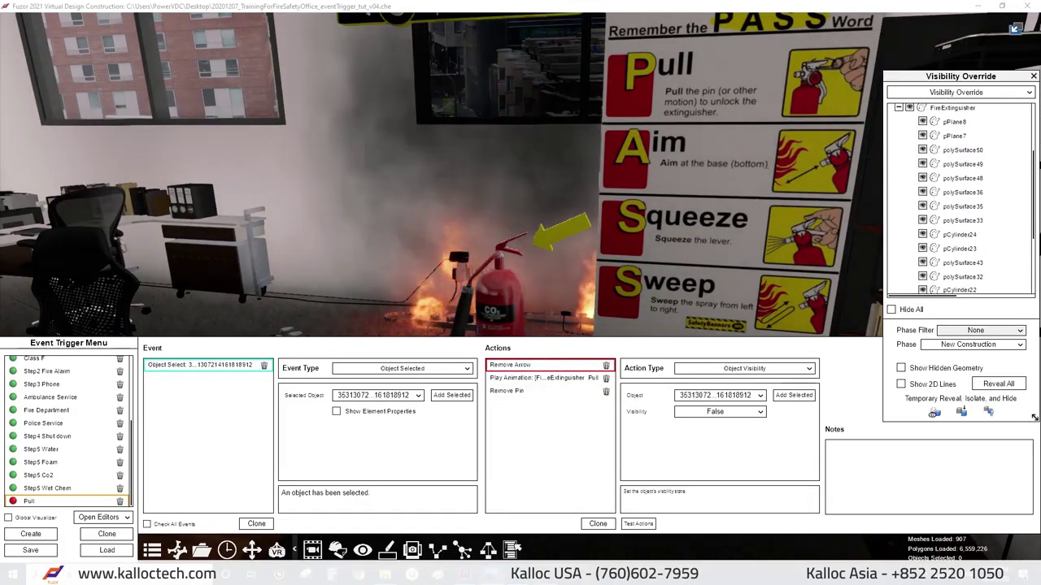
Add a Select Object action that deselects the arrow.
{"action": "left_click", "coordinate": [677, 373]}
{"action": "scroll", "coordinate": [736, 453], "scroll_direction": "down", "scroll_amount": 3}
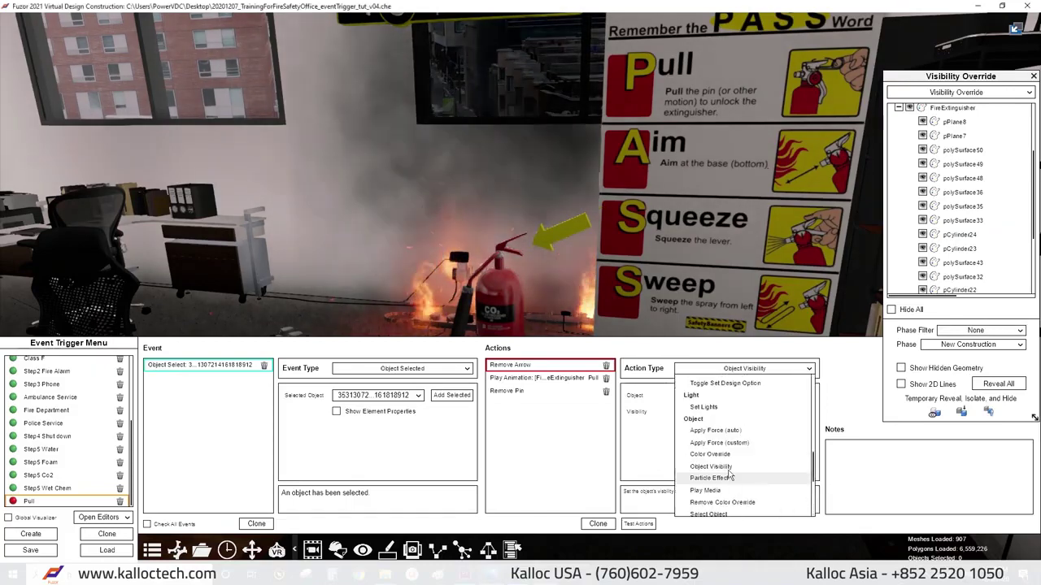
{"action": "scroll", "coordinate": [736, 453], "scroll_direction": "down", "scroll_amount": 3}
{"action": "scroll", "coordinate": [736, 453], "scroll_direction": "down", "scroll_amount": 3}
{"action": "scroll", "coordinate": [736, 453], "scroll_direction": "up", "scroll_amount": 3}
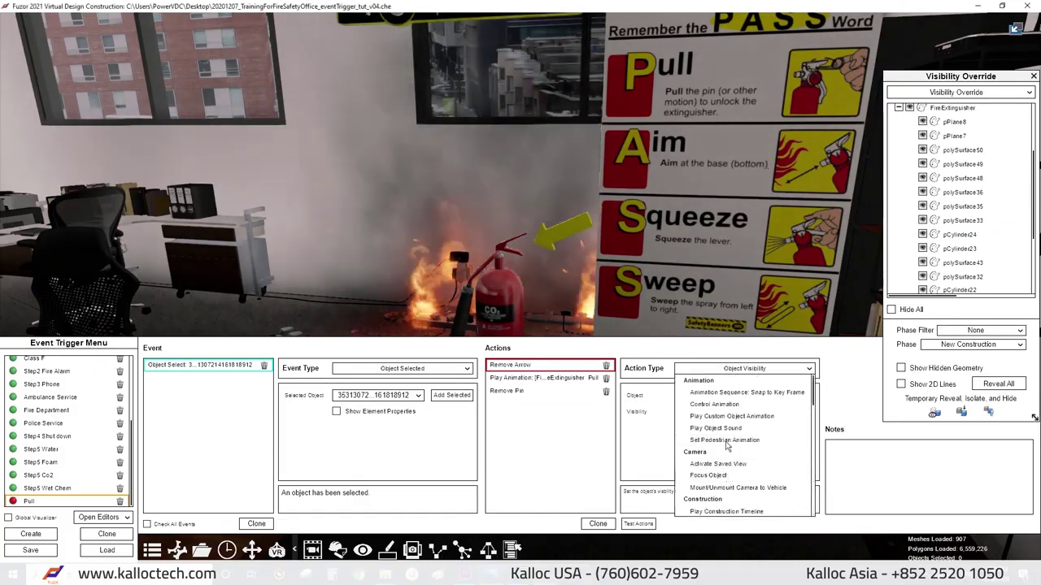
{"action": "scroll", "coordinate": [736, 453], "scroll_direction": "down", "scroll_amount": 3}
{"action": "scroll", "coordinate": [736, 454], "scroll_direction": "down", "scroll_amount": 3}
{"action": "scroll", "coordinate": [734, 454], "scroll_direction": "down", "scroll_amount": 3}
{"action": "left_click", "coordinate": [734, 473]}
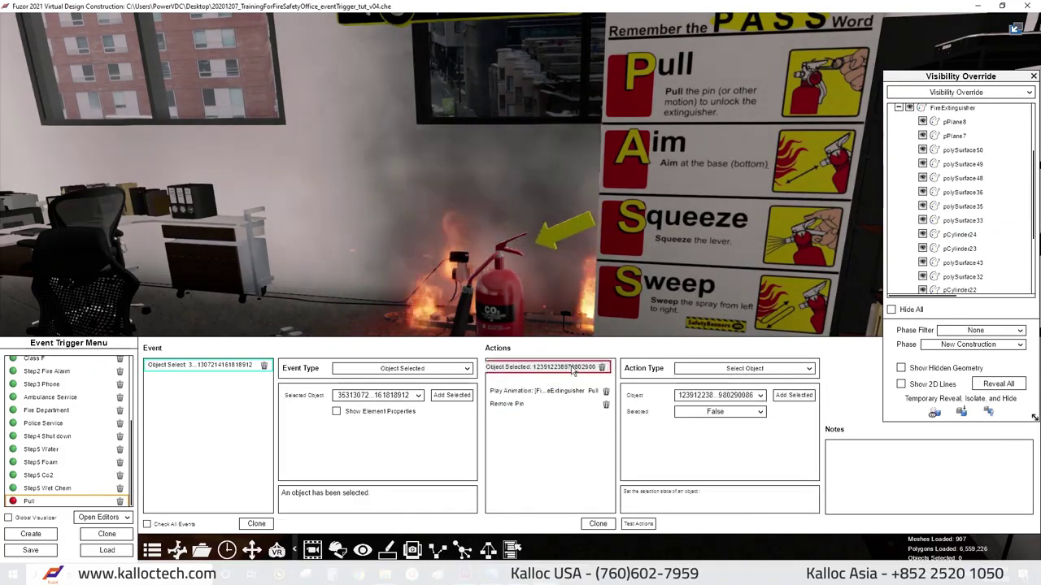
{"action": "left_click", "coordinate": [545, 289]}
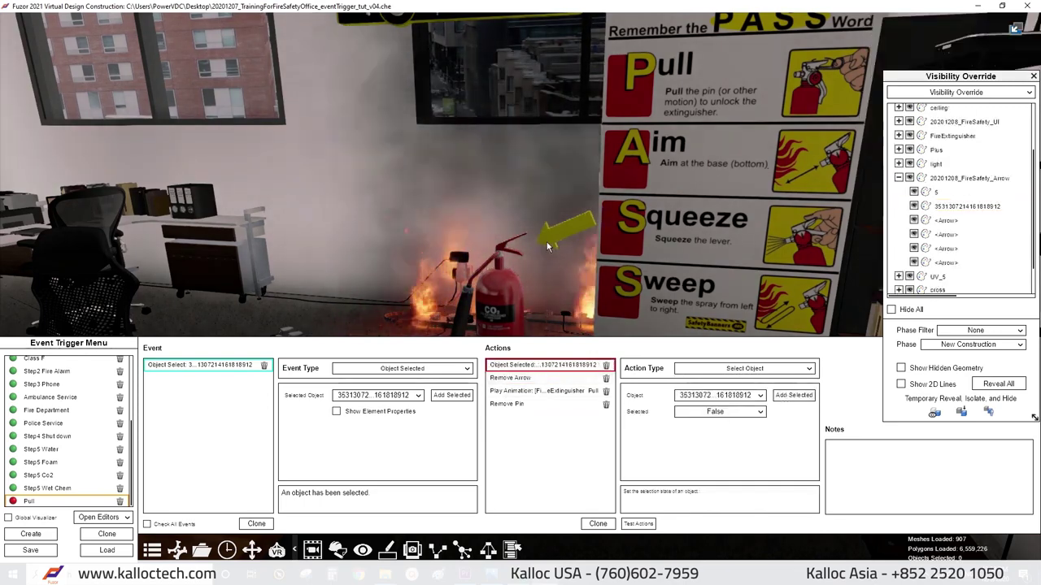
Add the pin as a second trigger object, name the events Pin and Arrow, and rename the deselect action.
{"action": "scroll", "coordinate": [514, 279], "scroll_direction": "up", "scroll_amount": 3}
{"action": "left_click", "coordinate": [514, 278]}
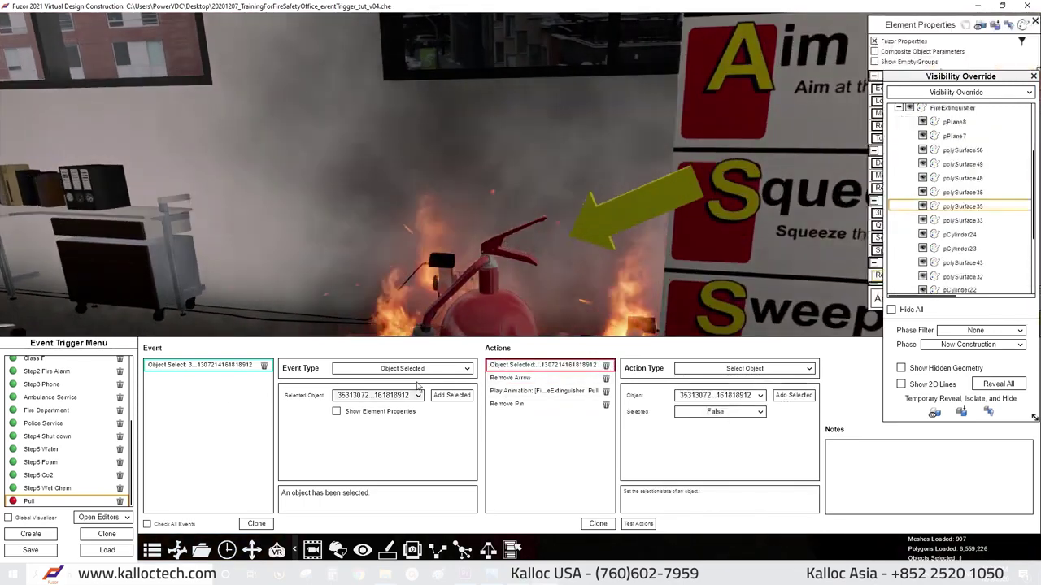
{"action": "left_click", "coordinate": [256, 524]}
{"action": "double_click", "coordinate": [195, 365]}
{"action": "type", "text": "Pin"}
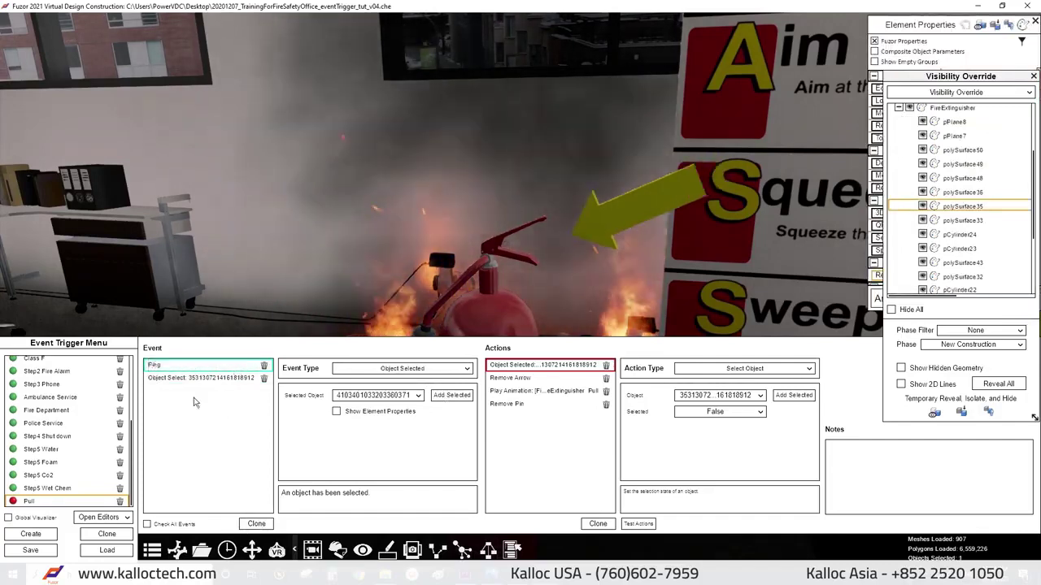
{"action": "double_click", "coordinate": [186, 378]}
{"action": "type", "text": "Arrow"}
{"action": "key", "text": "Return"}
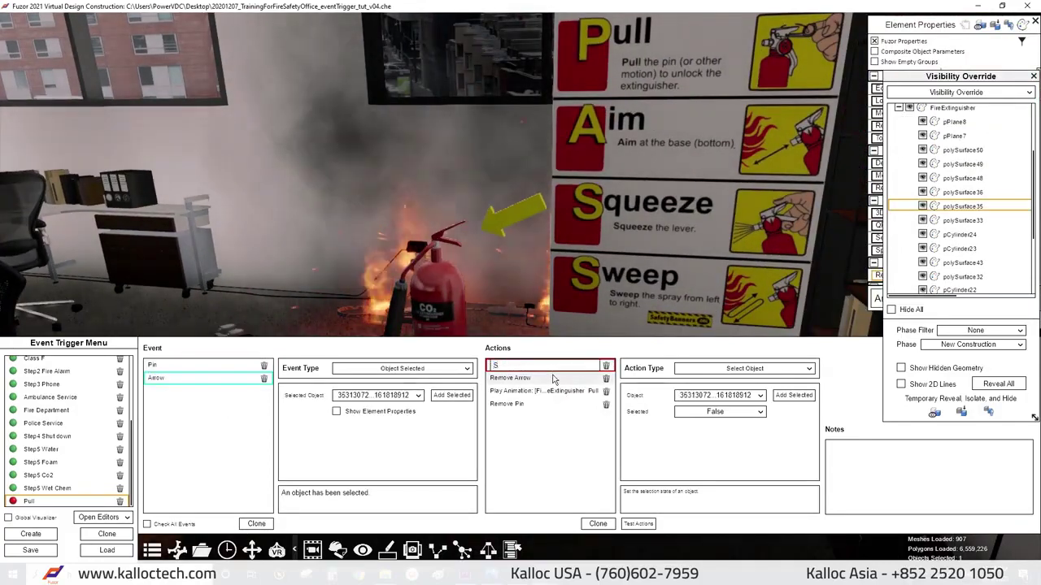
{"action": "type", "text": "cted Pin"}
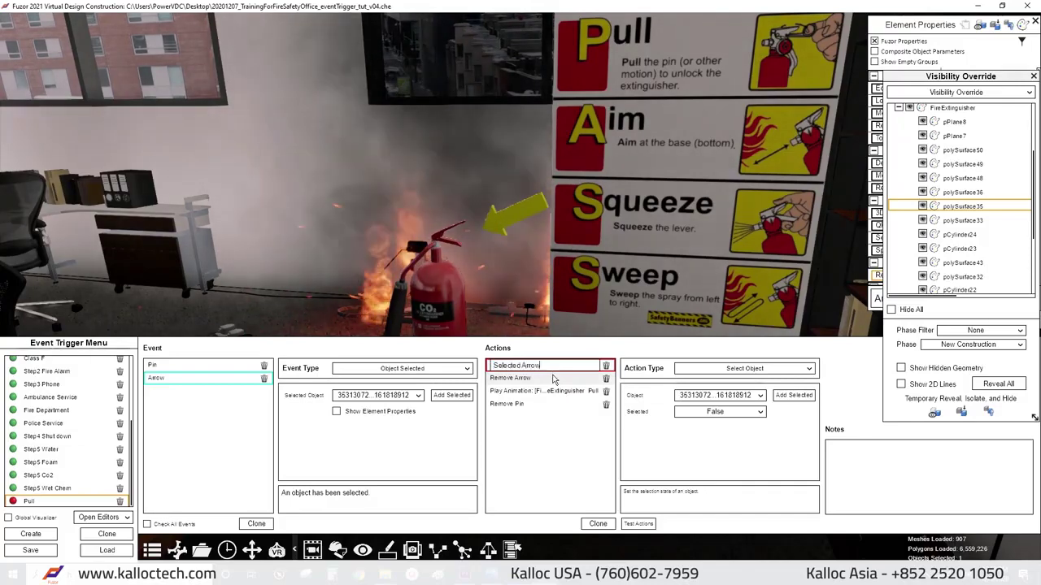
{"action": "left_click", "coordinate": [529, 379]}
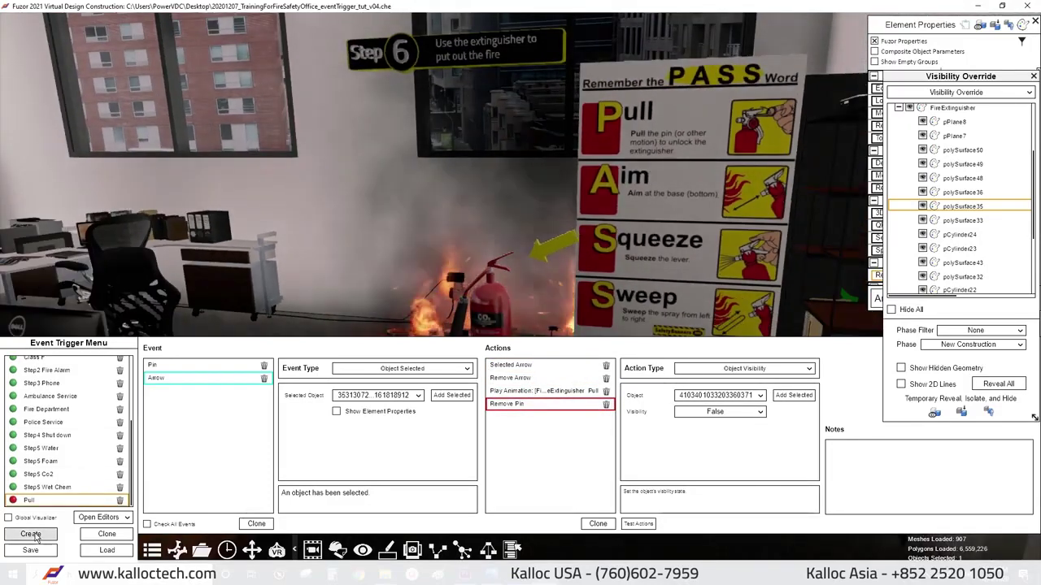
{"action": "left_click", "coordinate": [30, 533]}
Name the trigger Aim, fire it on object selection, and play the non-looping extinguisher Aim animation.
{"action": "type", "text": "Aim"}
{"action": "key", "text": "Return"}
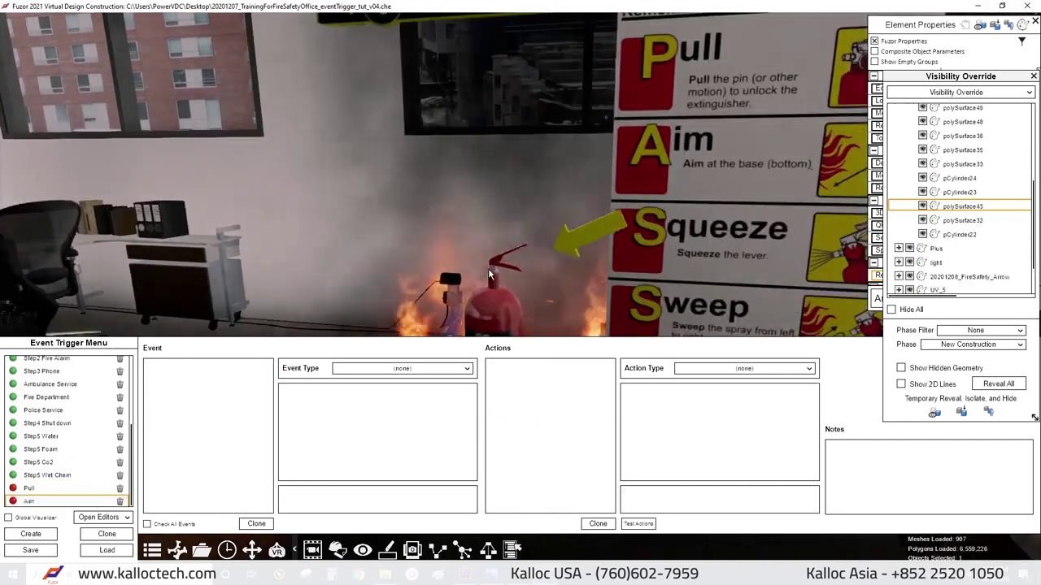
{"action": "left_click", "coordinate": [402, 369]}
{"action": "left_click", "coordinate": [374, 477]}
{"action": "left_click", "coordinate": [744, 368]}
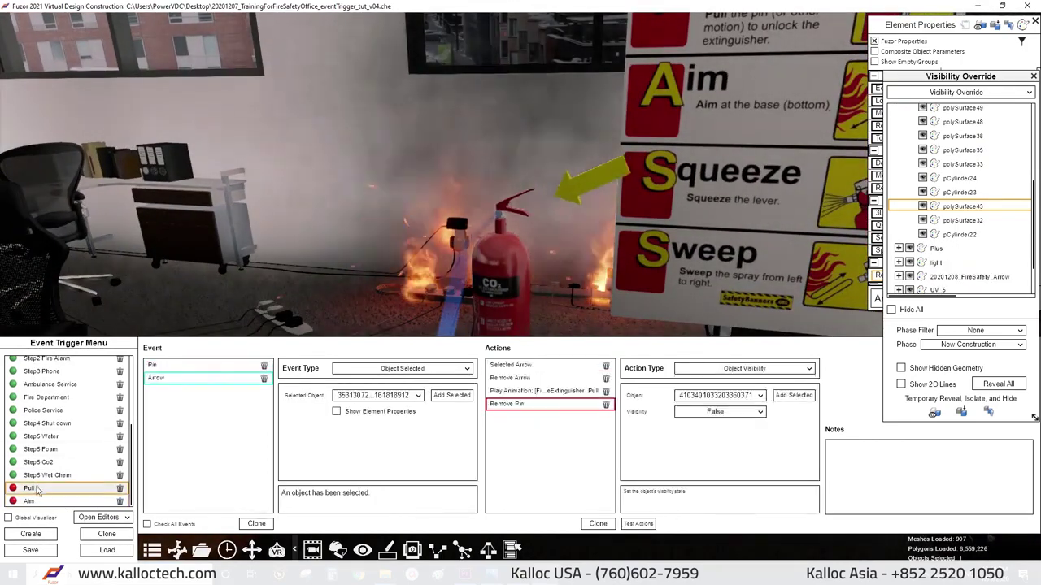
{"action": "left_click", "coordinate": [744, 368]}
{"action": "left_click", "coordinate": [736, 407]}
{"action": "left_click", "coordinate": [744, 405]}
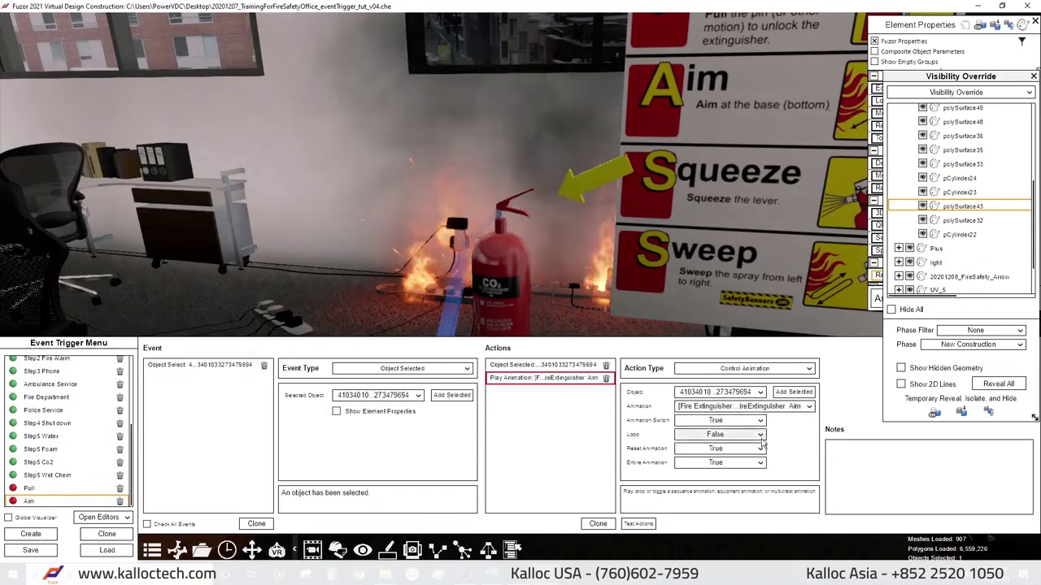
{"action": "left_click", "coordinate": [543, 391]}
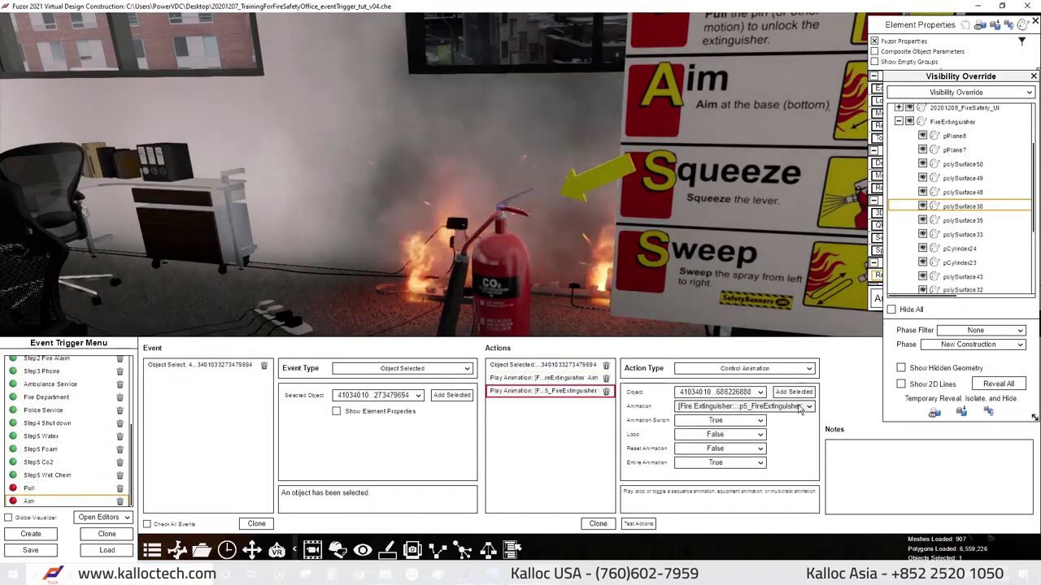
{"action": "left_click", "coordinate": [504, 211]}
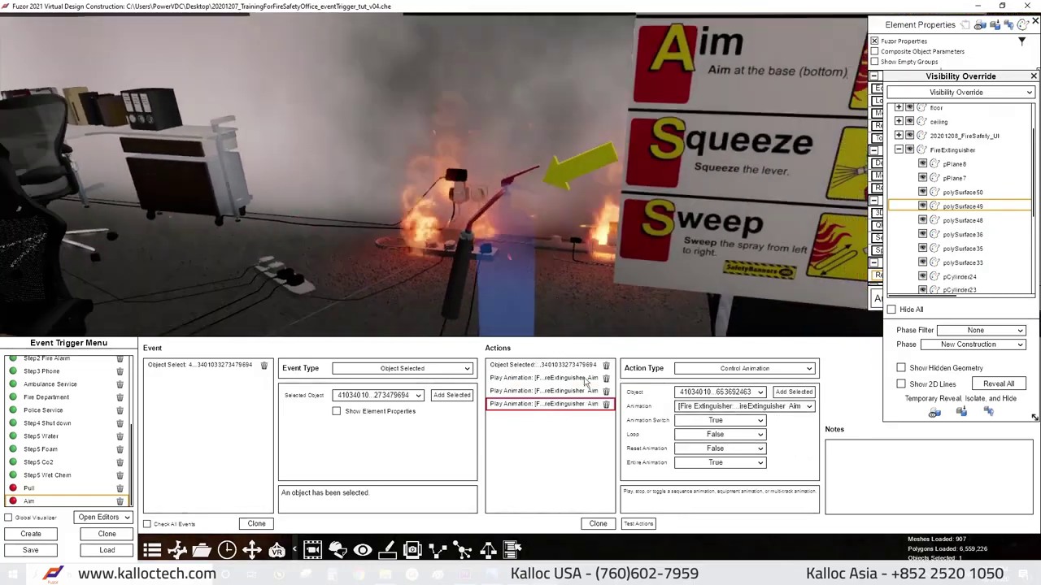
In the Pull trigger, add a 2-second Action Delay after the Play Animation action.
{"action": "key", "text": "Up"}
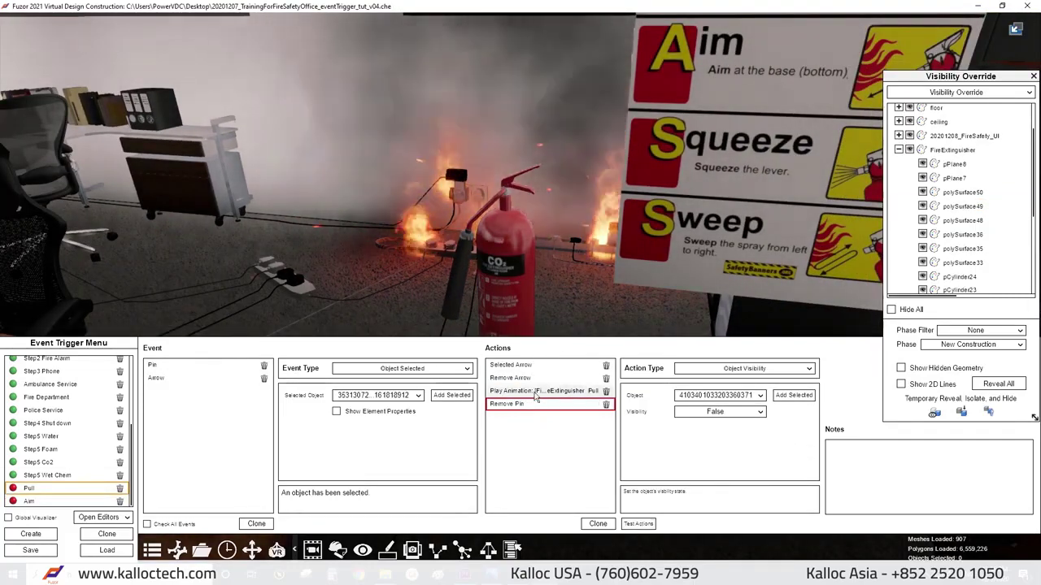
{"action": "left_click", "coordinate": [536, 396]}
{"action": "left_click", "coordinate": [744, 368]}
{"action": "left_click", "coordinate": [707, 444]}
{"action": "left_click", "coordinate": [692, 393]}
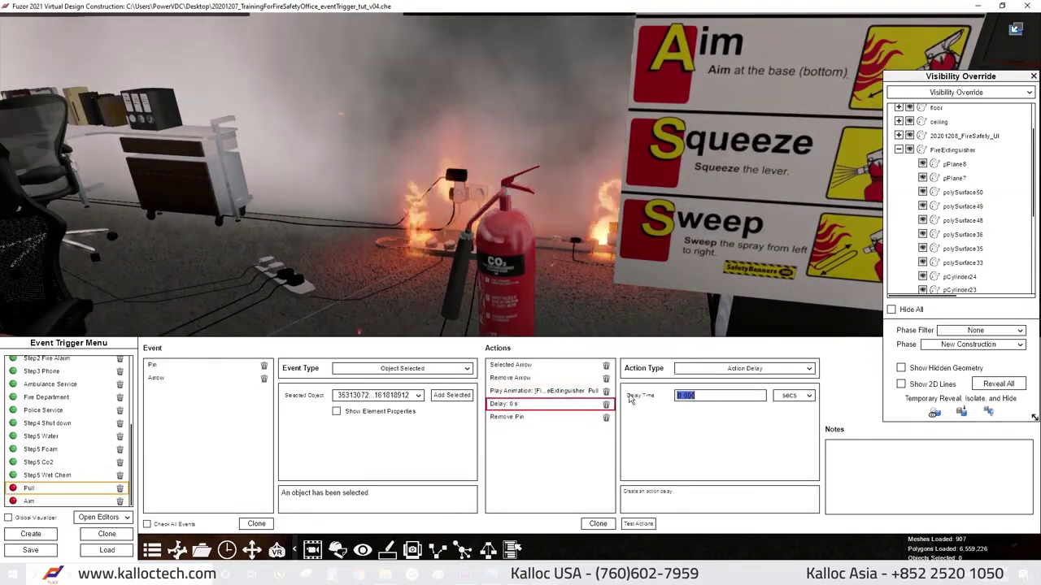
{"action": "type", "text": "2"}
{"action": "left_click", "coordinate": [586, 454]}
In Step5 Co2, move Step 6 Arrow below the animations and insert a 2 s delay.
{"action": "key", "text": "Up"}
{"action": "key", "text": "Up"}
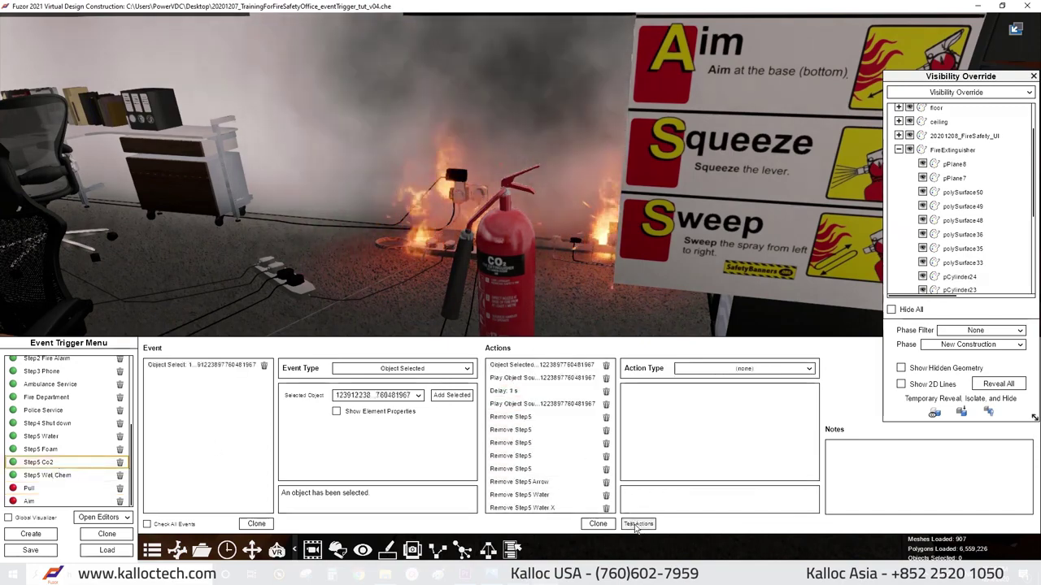
{"action": "scroll", "coordinate": [551, 455], "scroll_direction": "down", "scroll_amount": 5}
{"action": "left_click", "coordinate": [532, 442]}
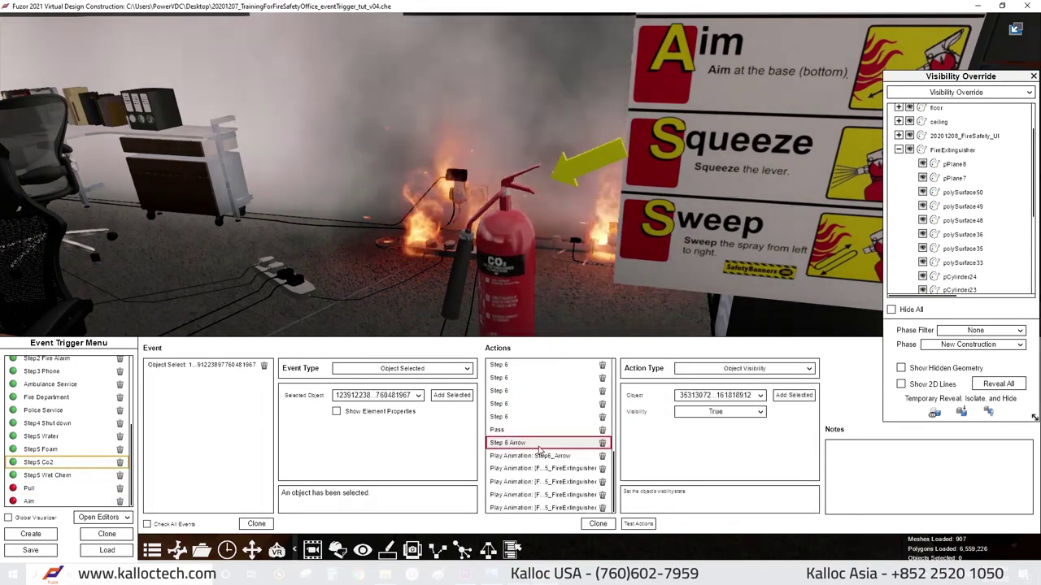
{"action": "left_click_drag", "start_coordinate": [537, 454], "coordinate": [532, 480]}
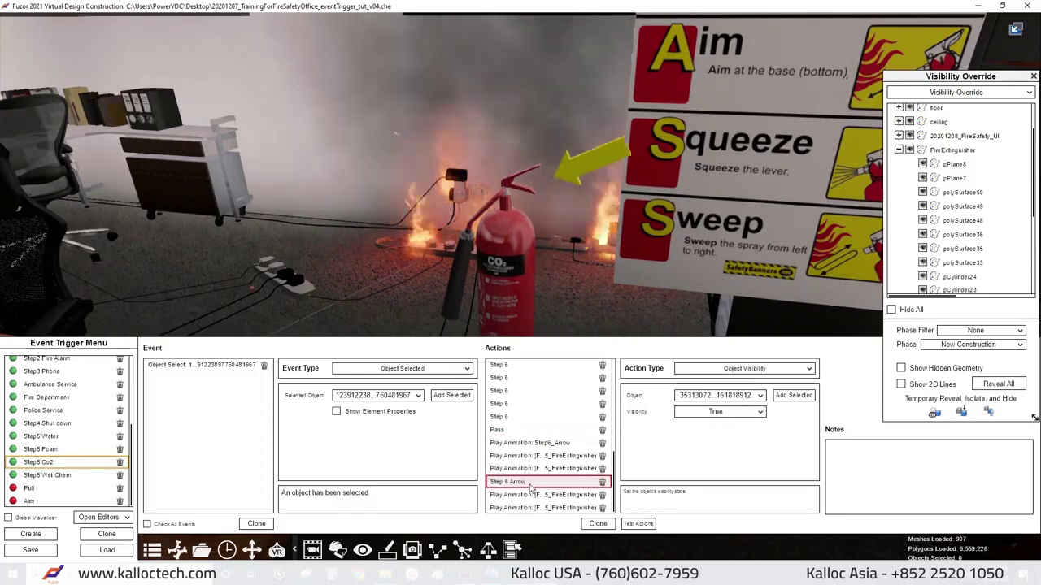
{"action": "left_click", "coordinate": [744, 368]}
{"action": "left_click", "coordinate": [707, 444]}
{"action": "left_click", "coordinate": [532, 494]}
{"action": "type", "text": "2"}
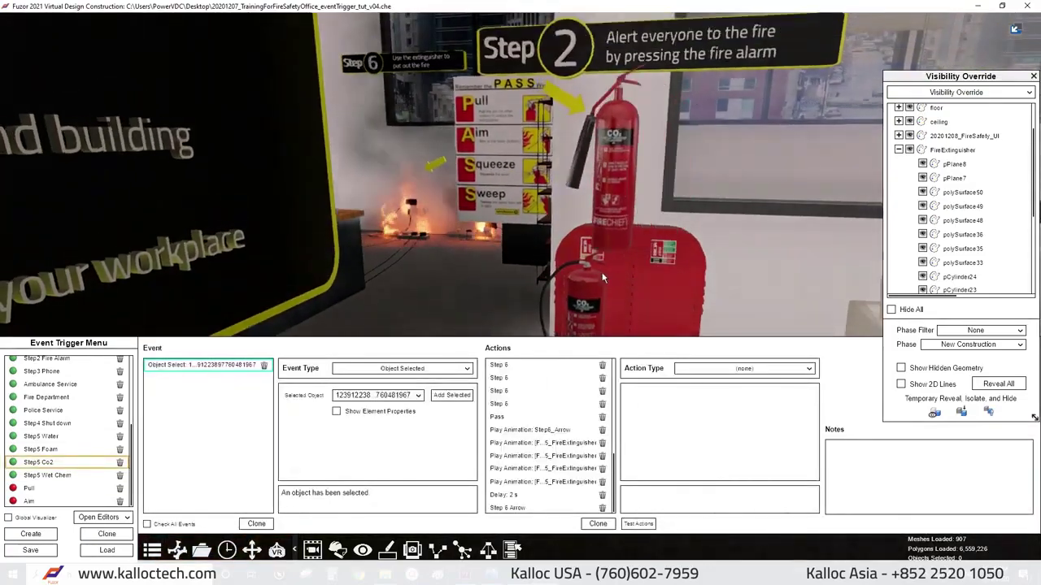
Point the Reset trigger's Remove Step6 Arrow action at the yellow arrow and test it.
{"action": "left_click", "coordinate": [637, 523]}
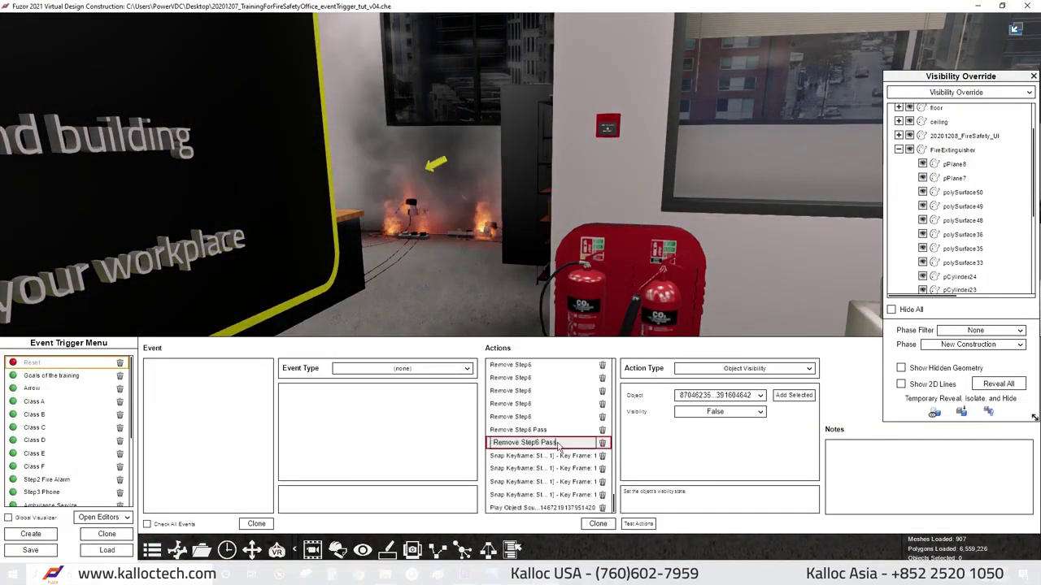
{"action": "left_click", "coordinate": [437, 170]}
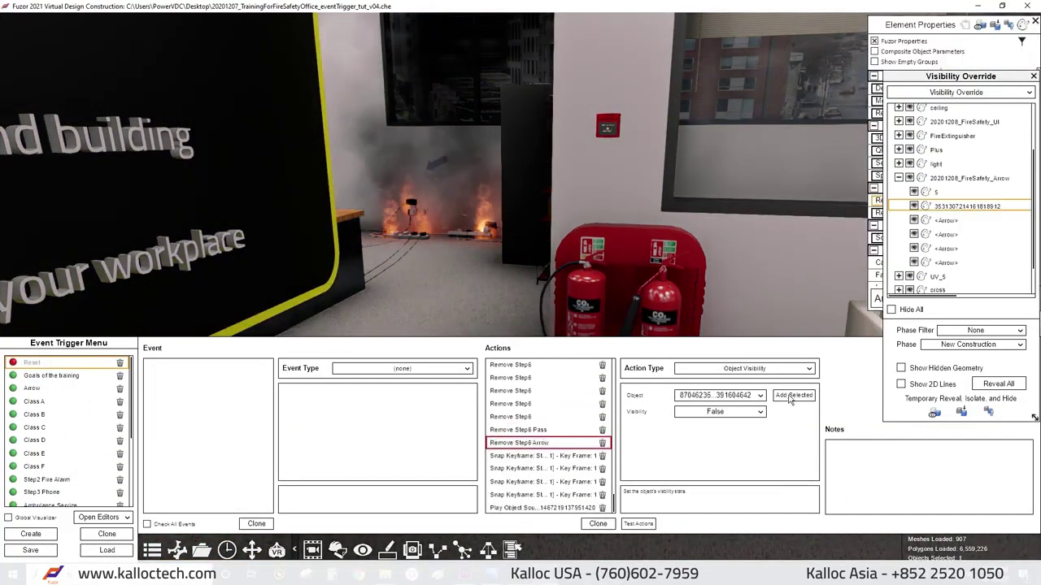
{"action": "left_click", "coordinate": [635, 525]}
{"action": "left_click", "coordinate": [39, 461]}
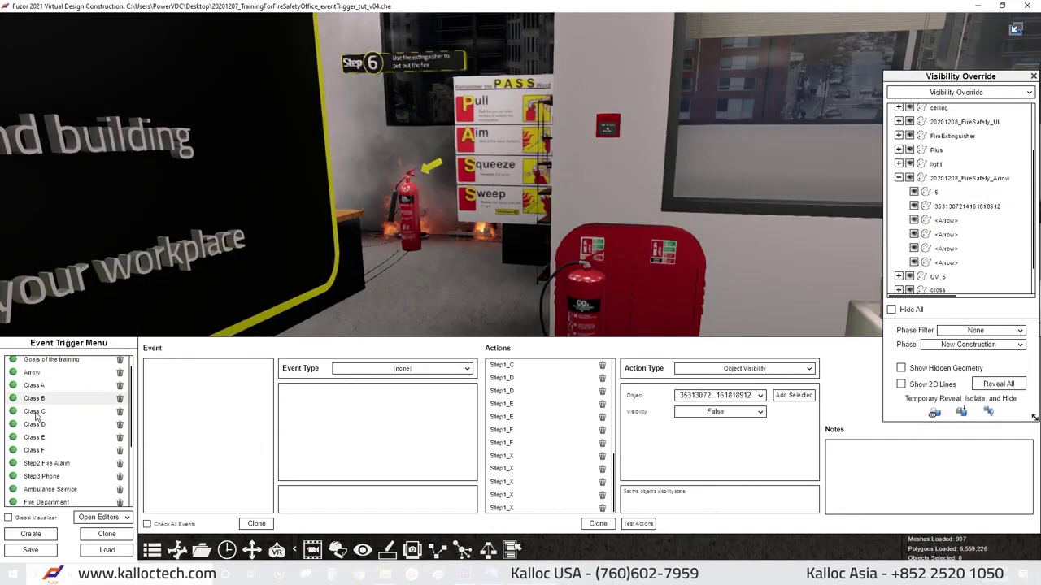
Expand FireExtinguisher in Visibility Override and select its pCylinder22 pin part.
{"action": "scroll", "coordinate": [36, 417], "scroll_direction": "down", "scroll_amount": 3}
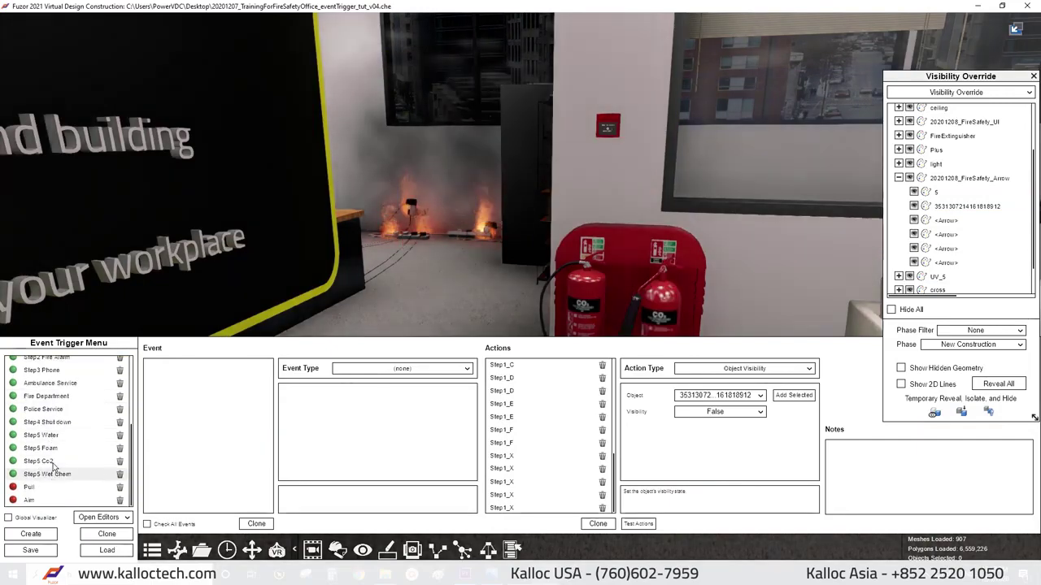
{"action": "left_click", "coordinate": [39, 462]}
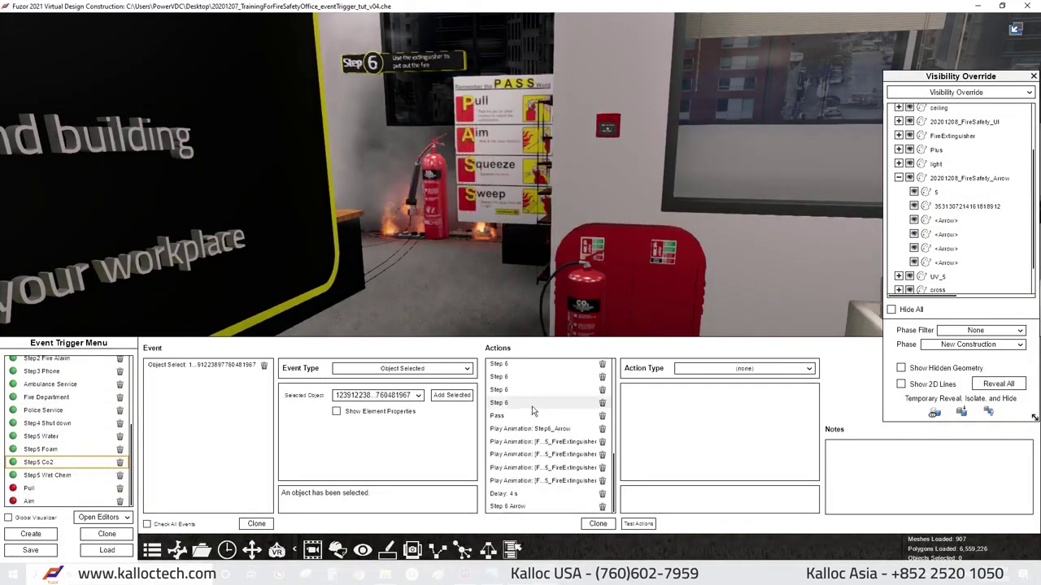
{"action": "left_click", "coordinate": [429, 179]}
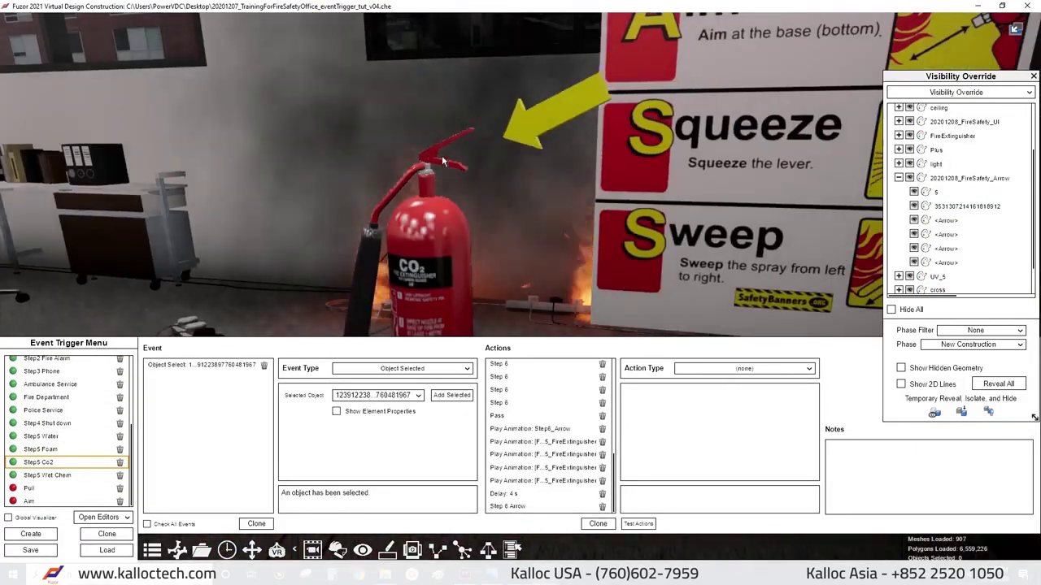
{"action": "left_click_drag", "start_coordinate": [959, 75], "coordinate": [867, 77]}
{"action": "scroll", "coordinate": [838, 199], "scroll_direction": "up", "scroll_amount": 3}
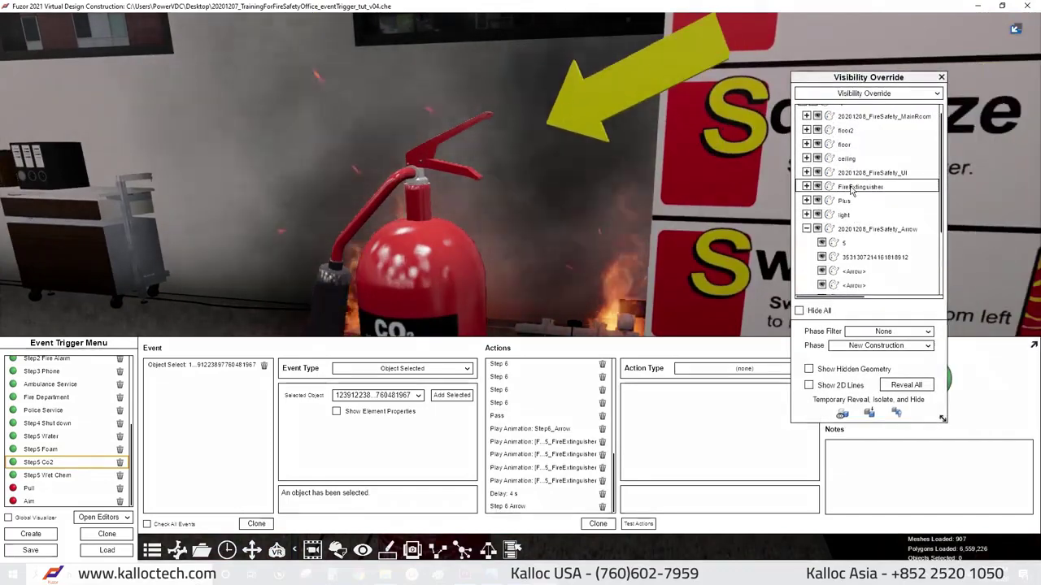
{"action": "double_click", "coordinate": [838, 199]}
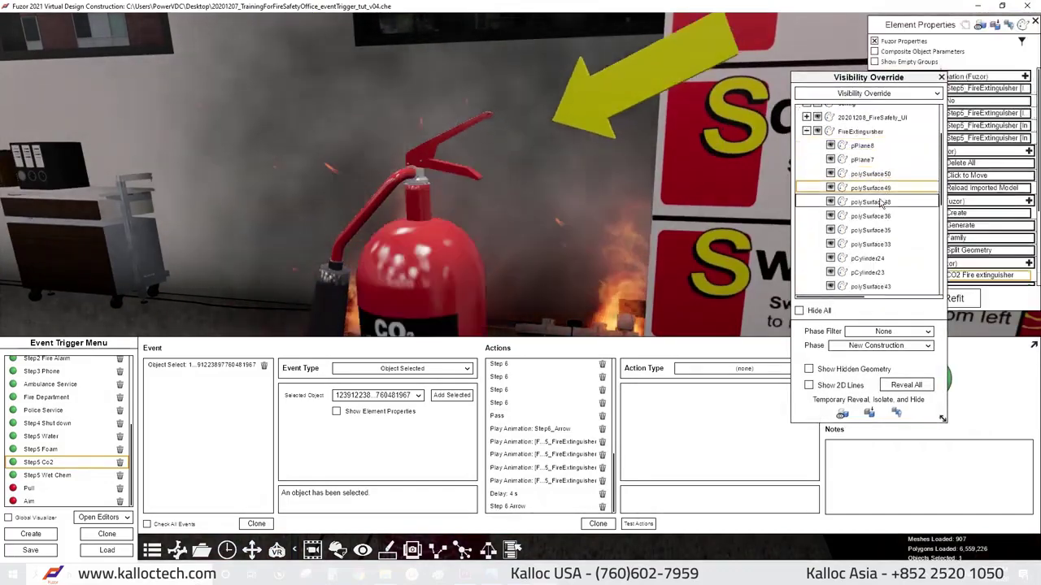
{"action": "left_click", "coordinate": [871, 216]}
{"action": "key", "text": "Down"}
{"action": "key", "text": "Down"}
{"action": "key", "text": "Down"}
{"action": "key", "text": "Down"}
{"action": "key", "text": "Down"}
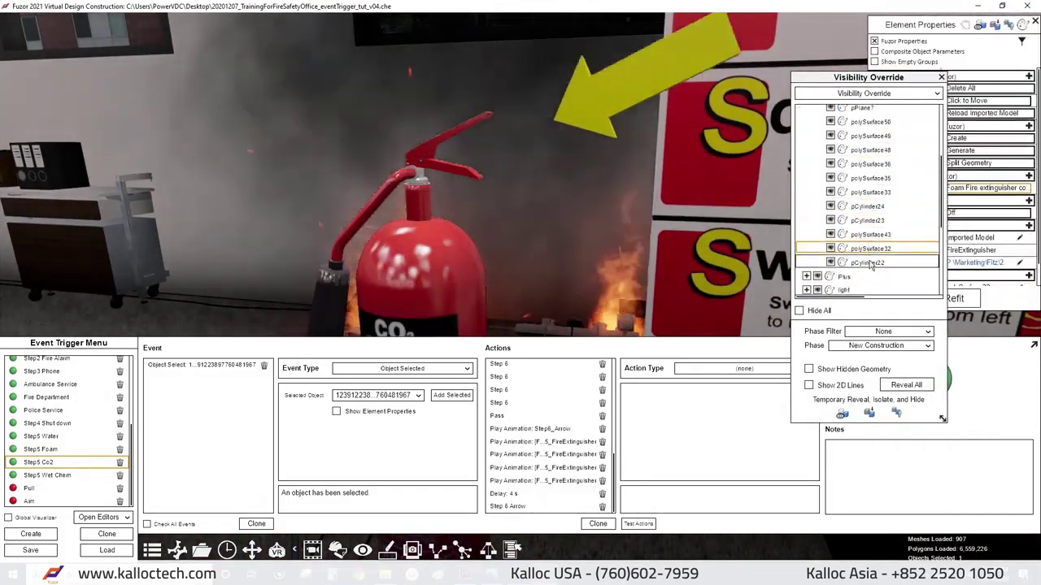
Check Pull's Remove Pin object, add a Step6 Pin visibility action to Reset, and create a new trigger.
{"action": "left_click", "coordinate": [28, 487]}
{"action": "left_click", "coordinate": [152, 364]}
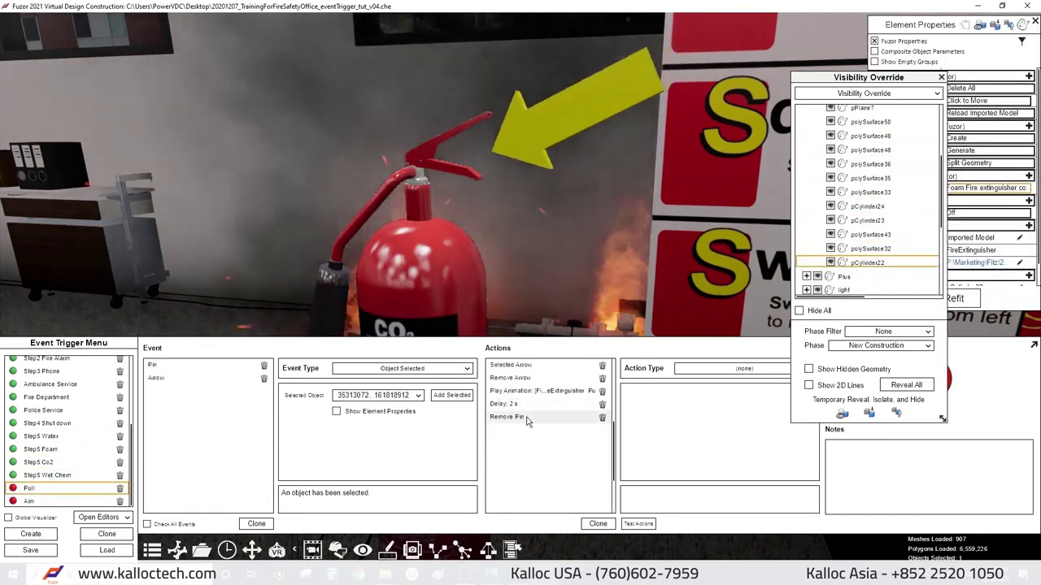
{"action": "left_click", "coordinate": [507, 416]}
{"action": "scroll", "coordinate": [65, 431], "scroll_direction": "up", "scroll_amount": 5}
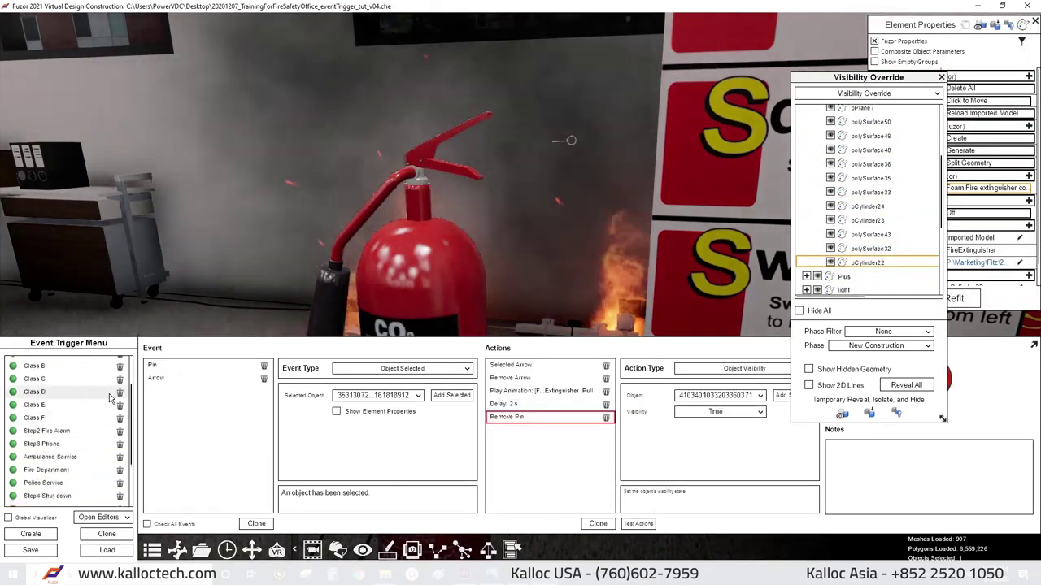
{"action": "left_click", "coordinate": [32, 361]}
{"action": "left_click", "coordinate": [529, 442]}
{"action": "left_click", "coordinate": [598, 524]}
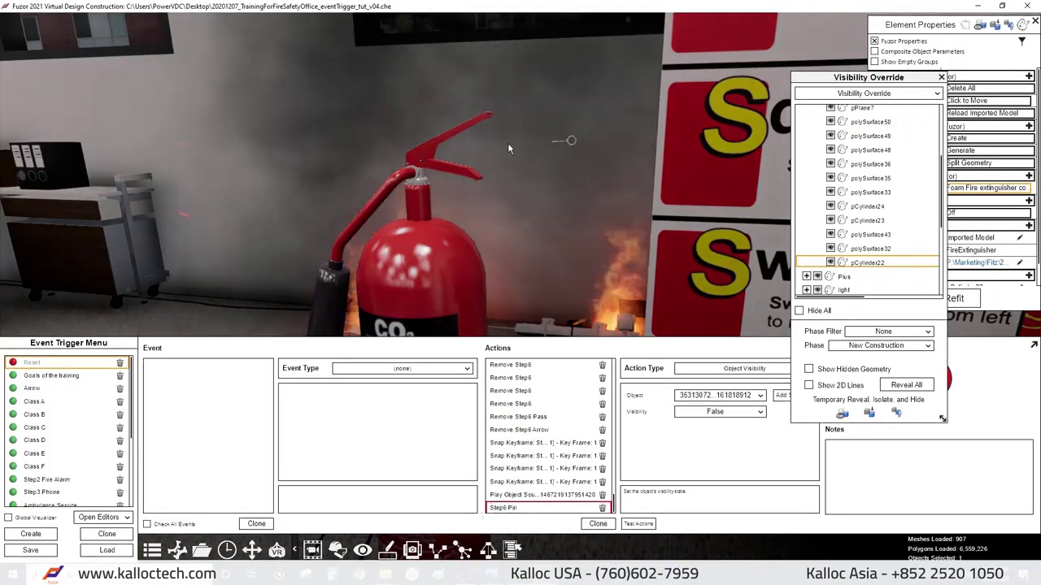
{"action": "scroll", "coordinate": [57, 455], "scroll_direction": "down", "scroll_amount": 3}
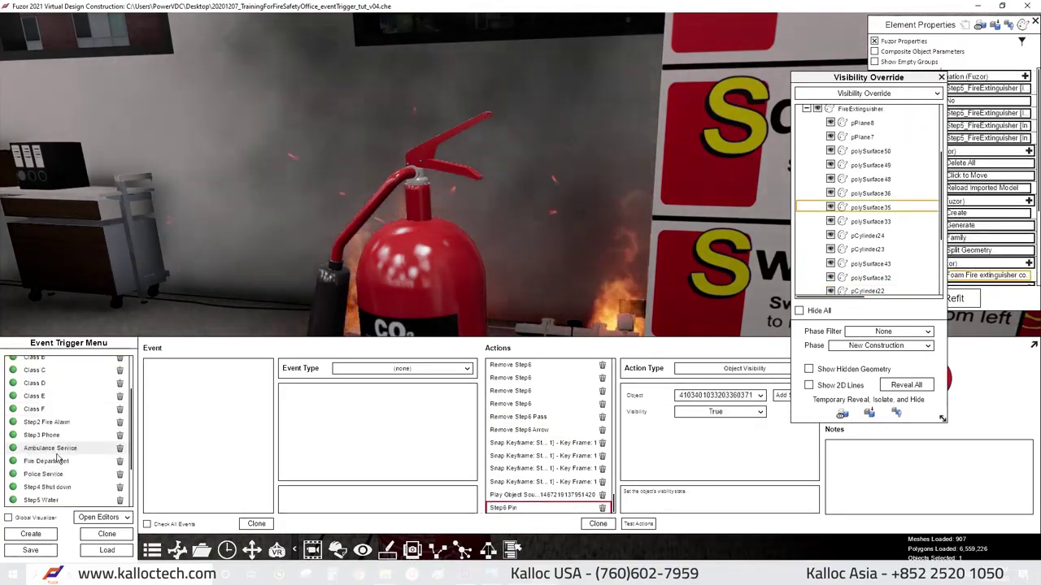
{"action": "left_click", "coordinate": [49, 475]}
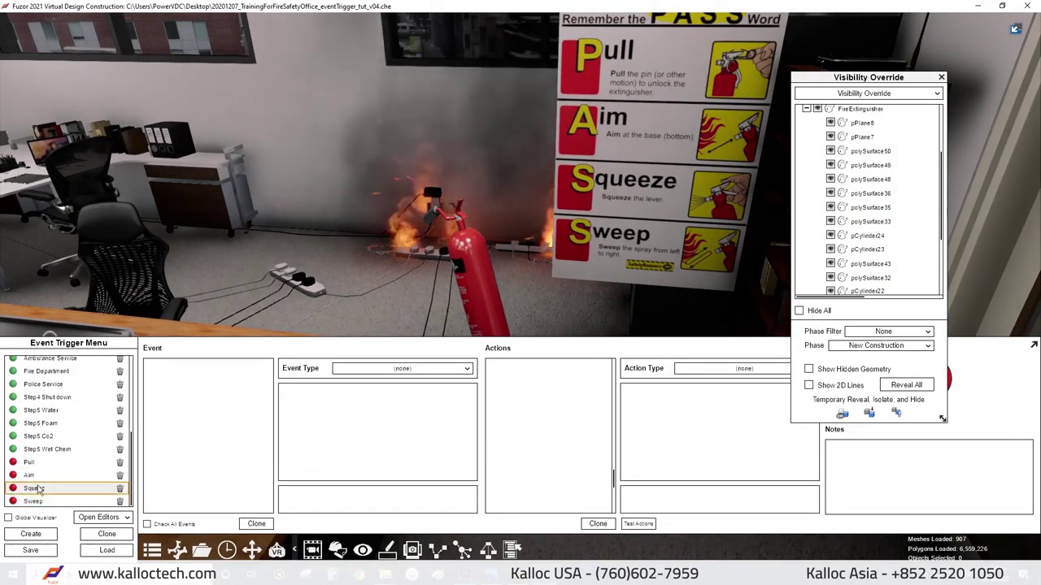
Set the new Squeeze trigger's event type and turn the view toward the extinguisher and fire.
{"action": "left_click", "coordinate": [38, 489]}
{"action": "left_click", "coordinate": [401, 369]}
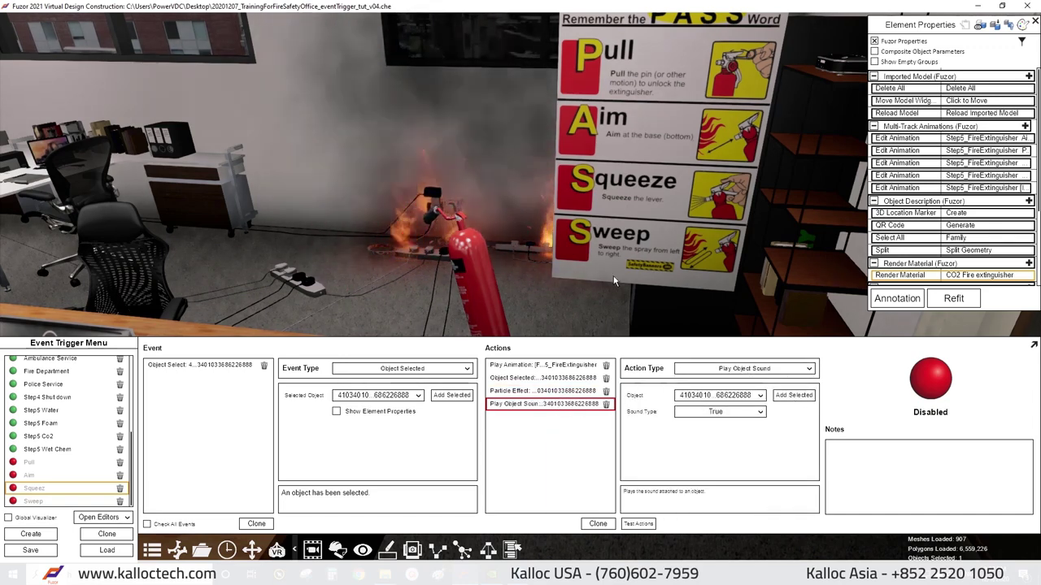
{"action": "left_click_drag", "start_coordinate": [614, 280], "coordinate": [556, 287]}
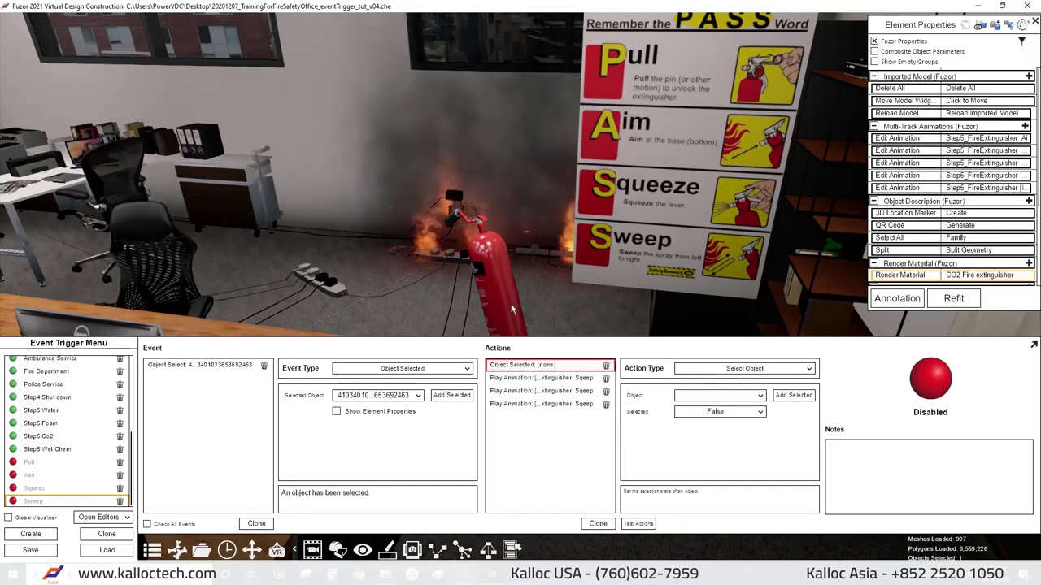
Give Sweep delayed visibility actions for Remove Fire, Spark, Remove Smoke and Remove Step6 Pass, then test.
{"action": "left_click", "coordinate": [794, 395]}
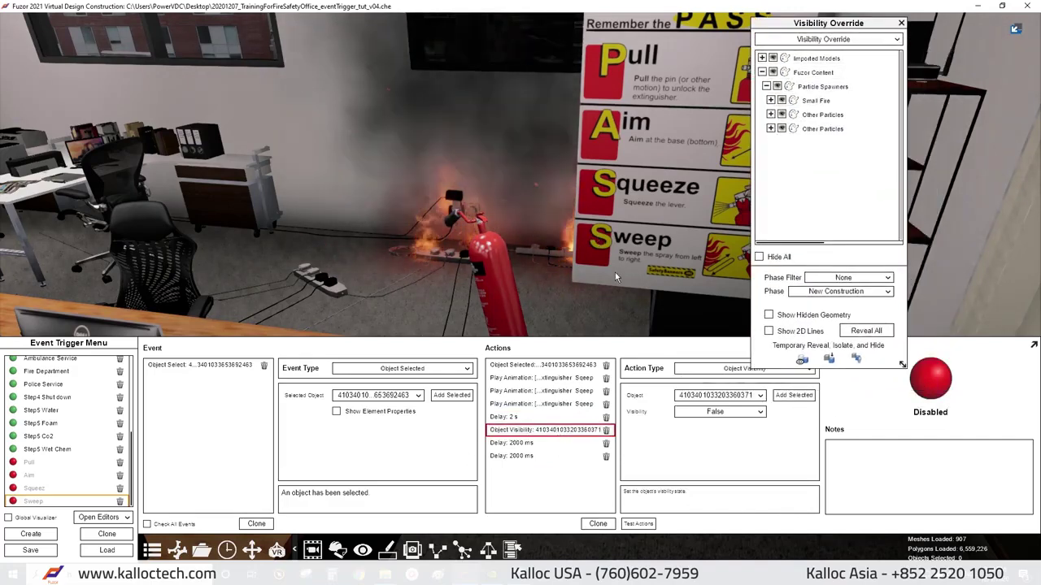
{"action": "left_click", "coordinate": [813, 130]}
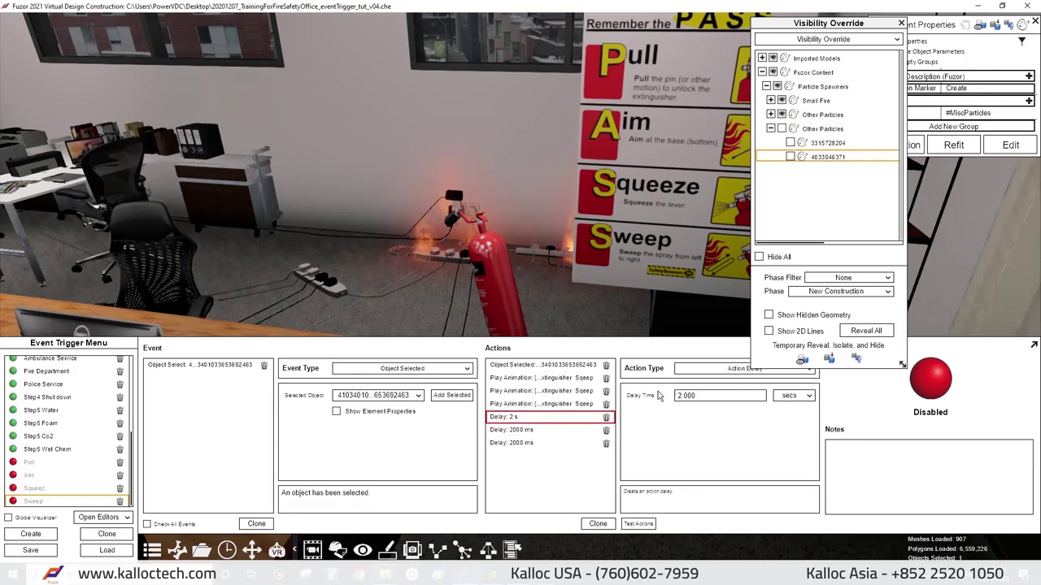
{"action": "left_click", "coordinate": [743, 369]}
{"action": "type", "text": "Remove Smoke"}
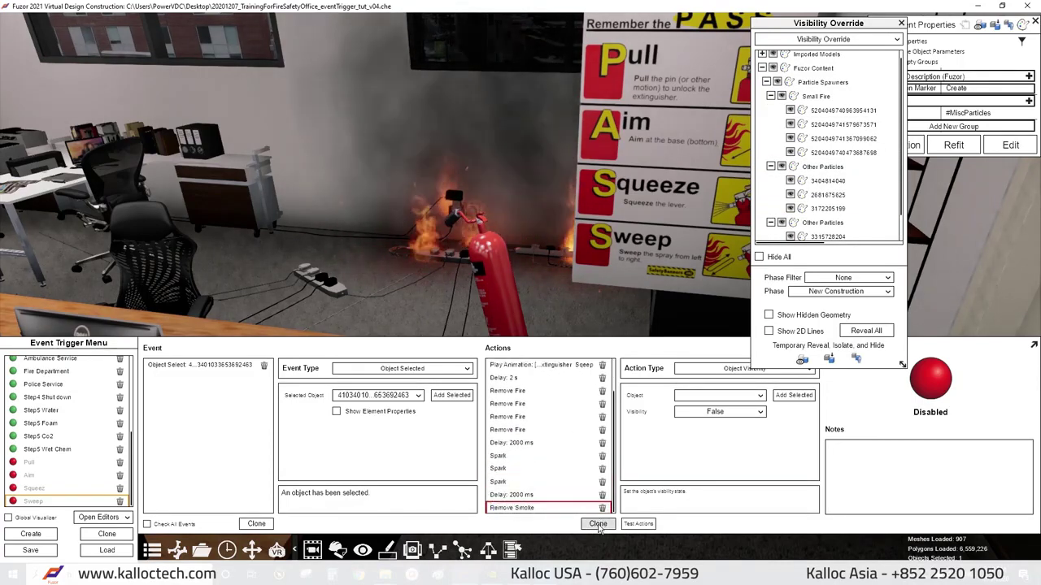
{"action": "left_click", "coordinate": [639, 524]}
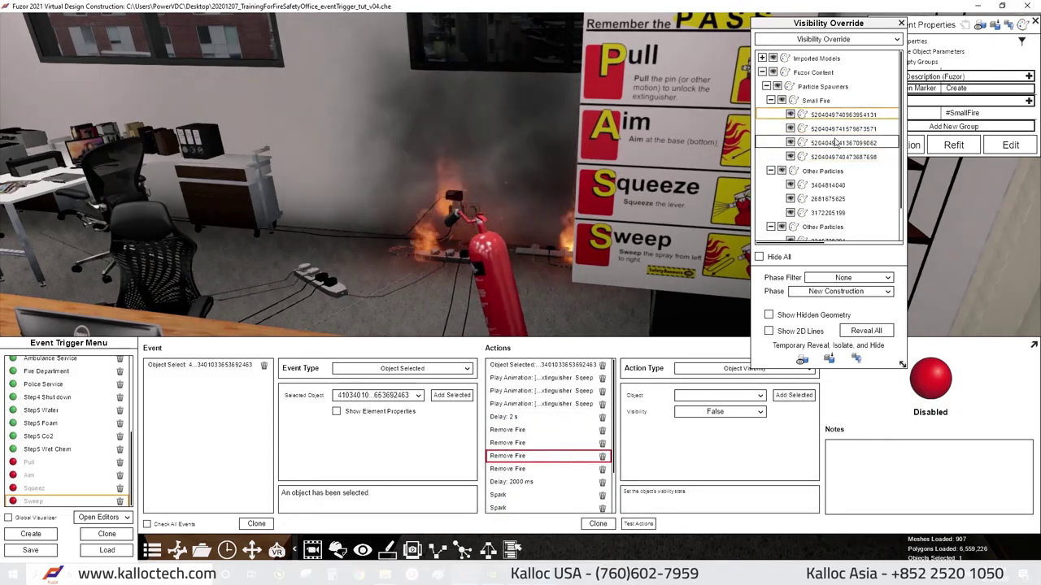
{"action": "scroll", "coordinate": [514, 469], "scroll_direction": "down", "scroll_amount": 1}
{"action": "type", "text": "Remove Step6 R"}
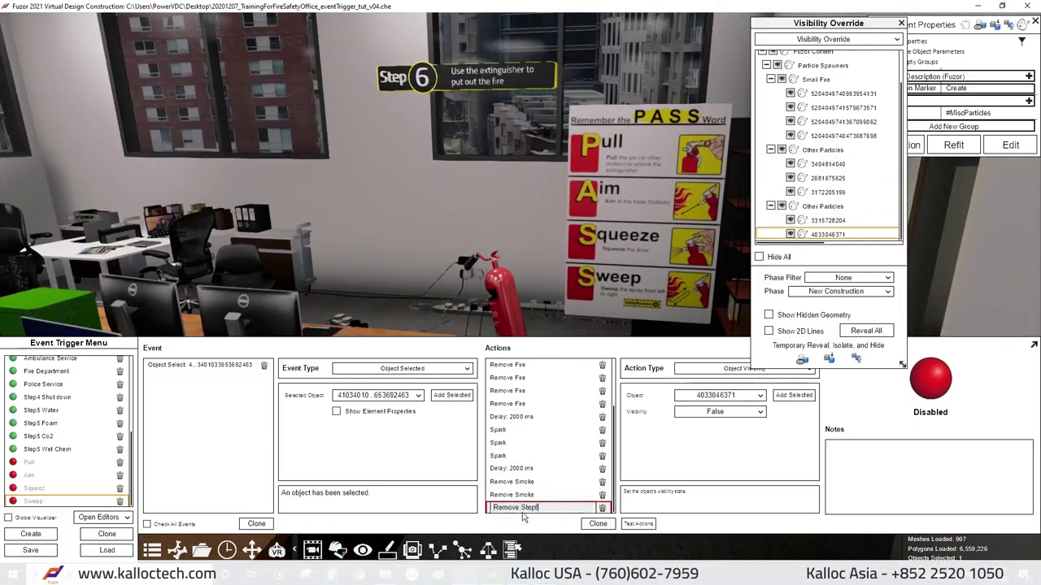
{"action": "type", "text": "ass"}
{"action": "key", "text": "Return"}
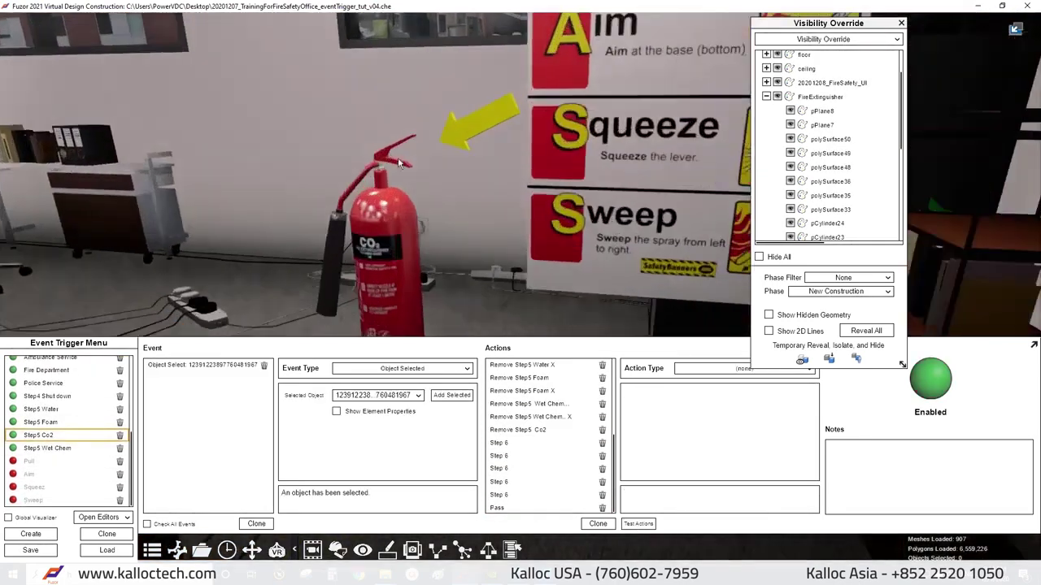
Add Reset Particle visibility actions for the Small Fire particles, cloning the action several times.
{"action": "left_click", "coordinate": [399, 163]}
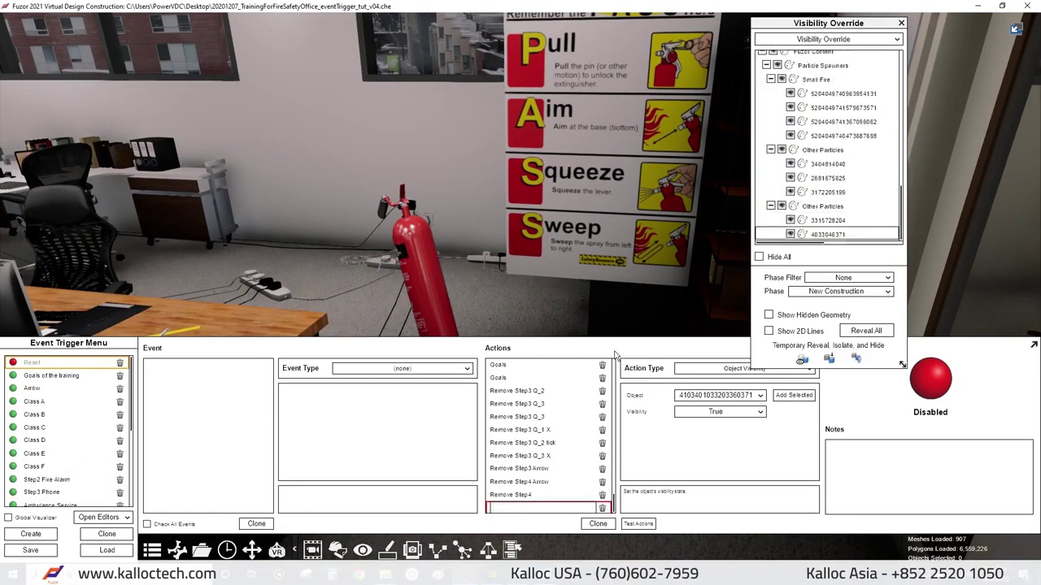
{"action": "type", "text": "Particle"}
{"action": "left_click", "coordinate": [816, 79]}
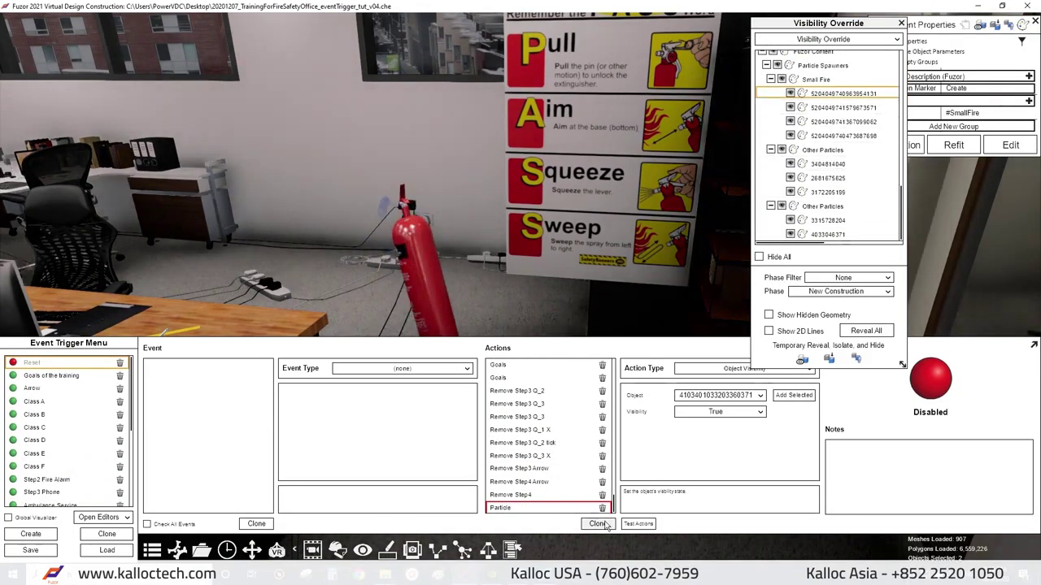
{"action": "left_click", "coordinate": [597, 524]}
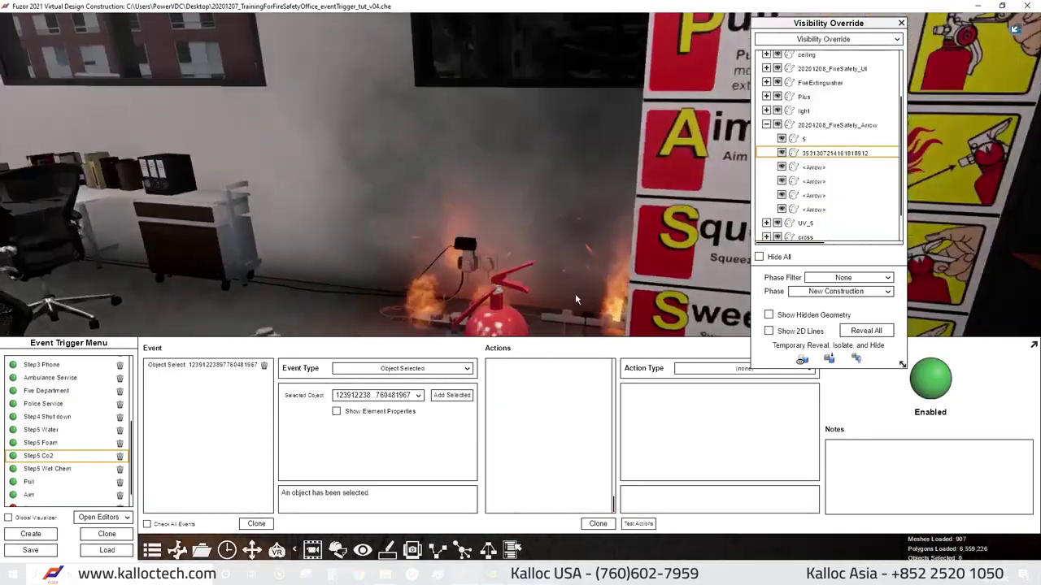
{"action": "left_click", "coordinate": [59, 496]}
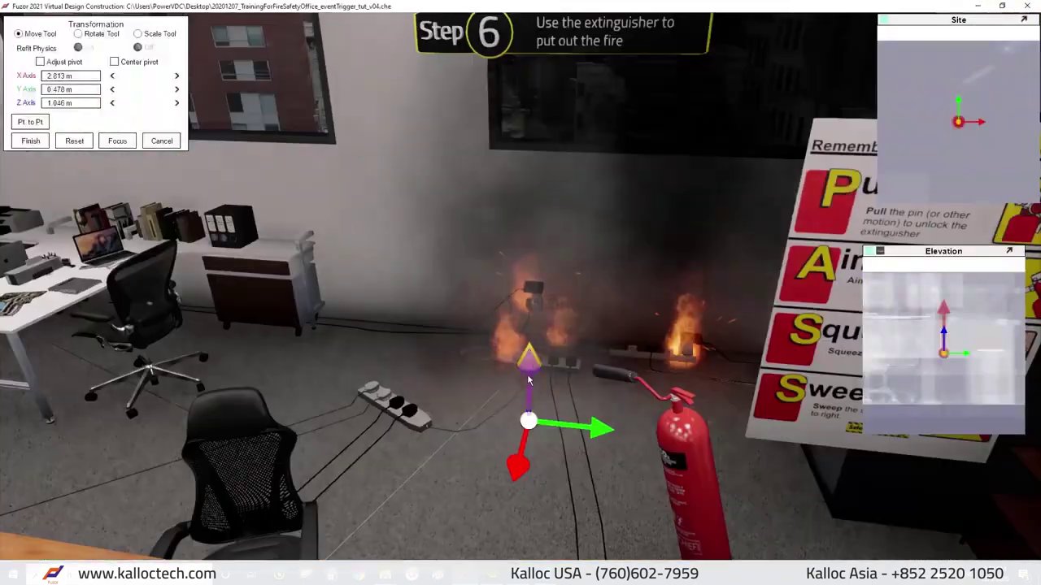
Raise the Co2 spawner up to the extinguisher nozzle and set particle size to 0.350.
{"action": "left_click_drag", "start_coordinate": [528, 380], "coordinate": [569, 350]}
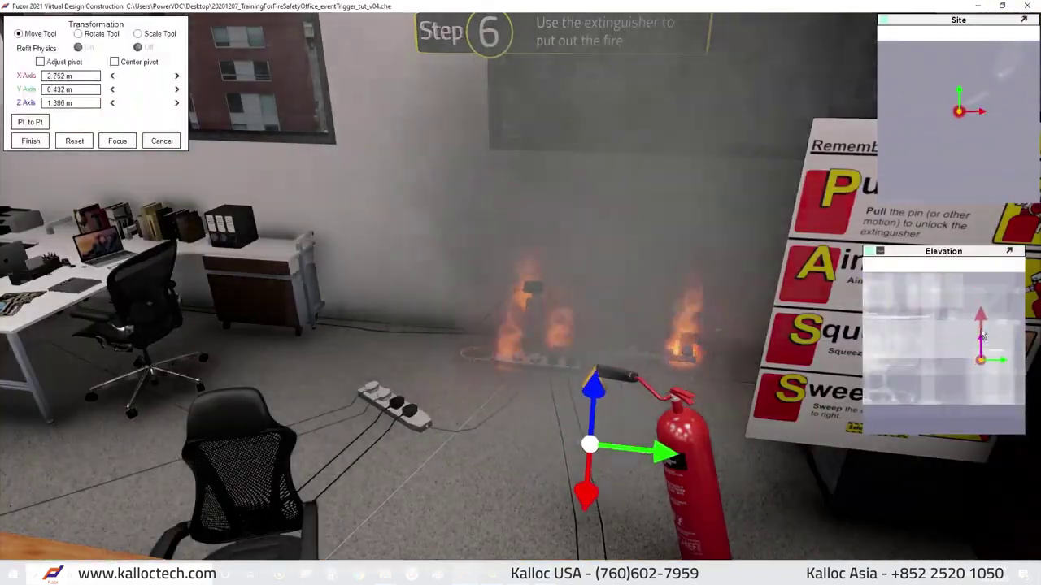
{"action": "left_click_drag", "start_coordinate": [943, 342], "coordinate": [981, 286]}
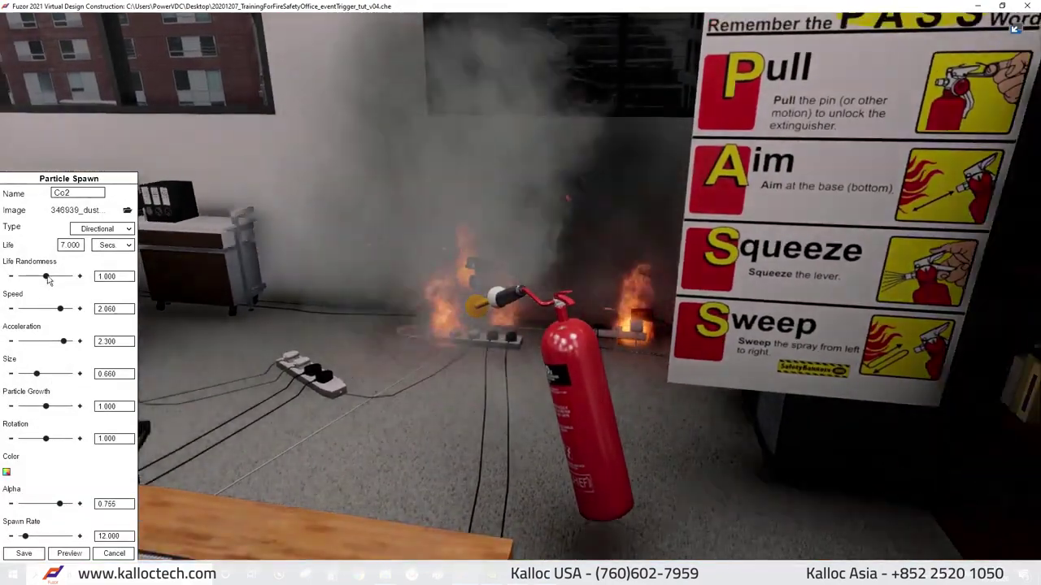
{"action": "left_click_drag", "start_coordinate": [37, 374], "coordinate": [28, 374]}
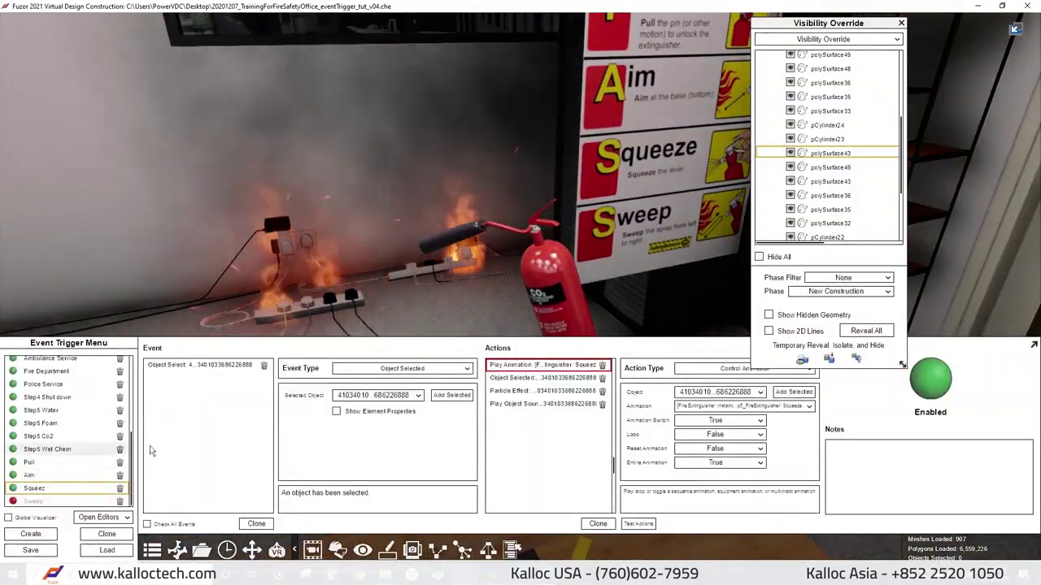
Set the Squeez event's Particle Effect type to Co2.
{"action": "left_click", "coordinate": [542, 390]}
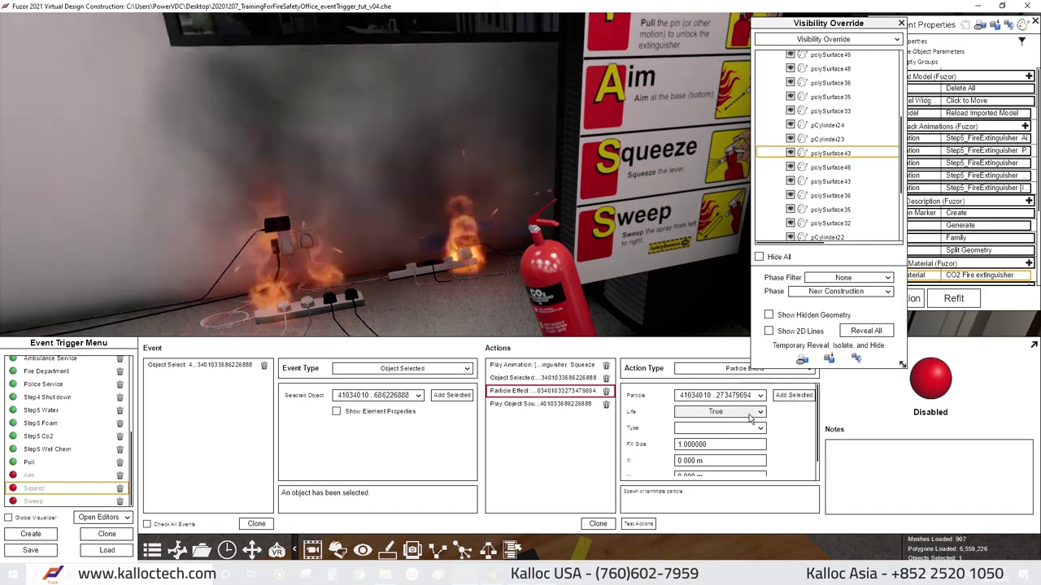
{"action": "left_click", "coordinate": [719, 427]}
{"action": "left_click", "coordinate": [681, 453]}
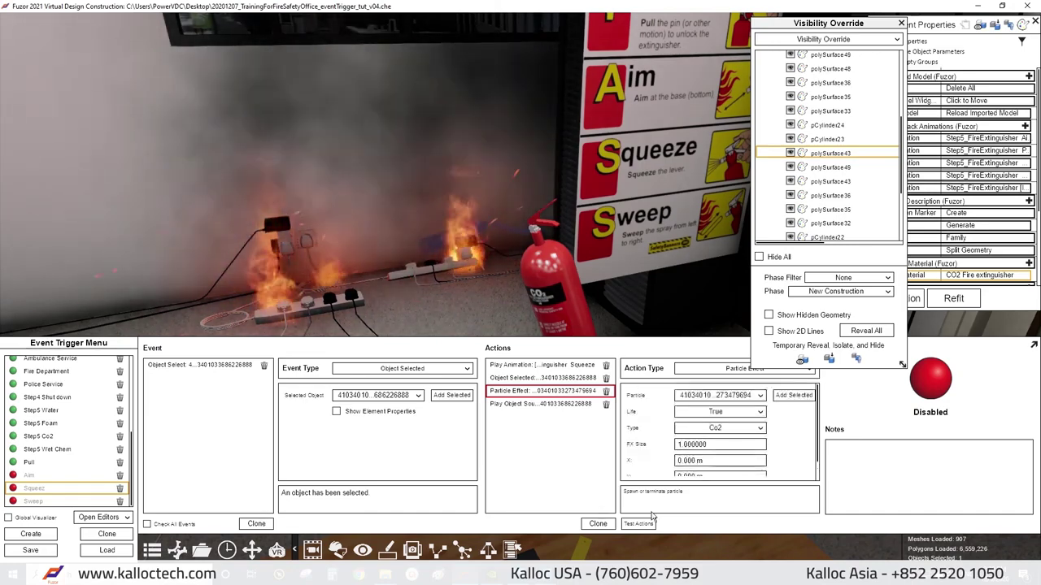
{"action": "left_click_drag", "start_coordinate": [607, 260], "coordinate": [432, 175]}
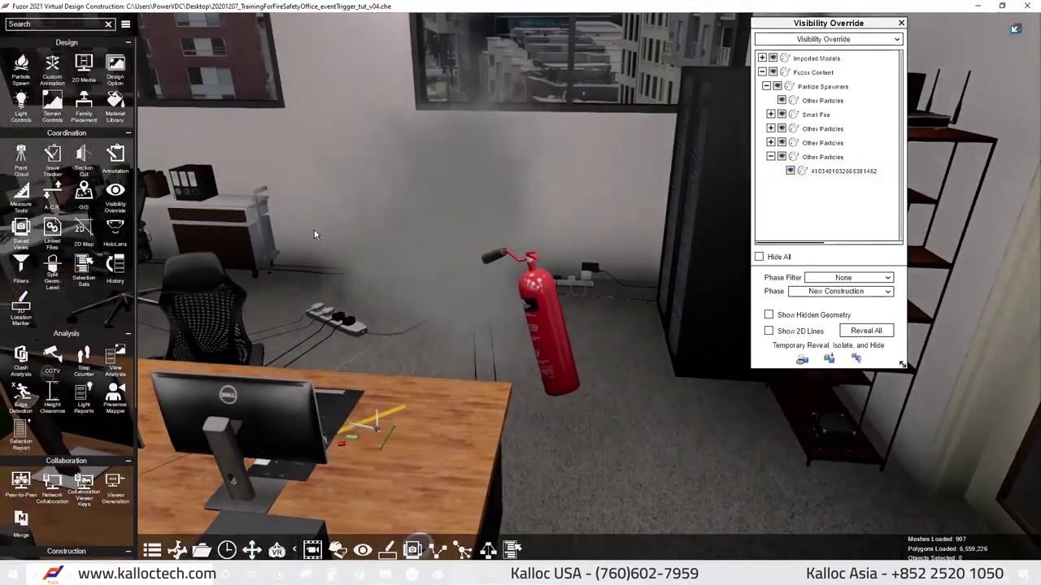
Point Sweep's particle effect at the extinguisher emitter polySurface43 and test the spray.
{"action": "key", "text": "Down"}
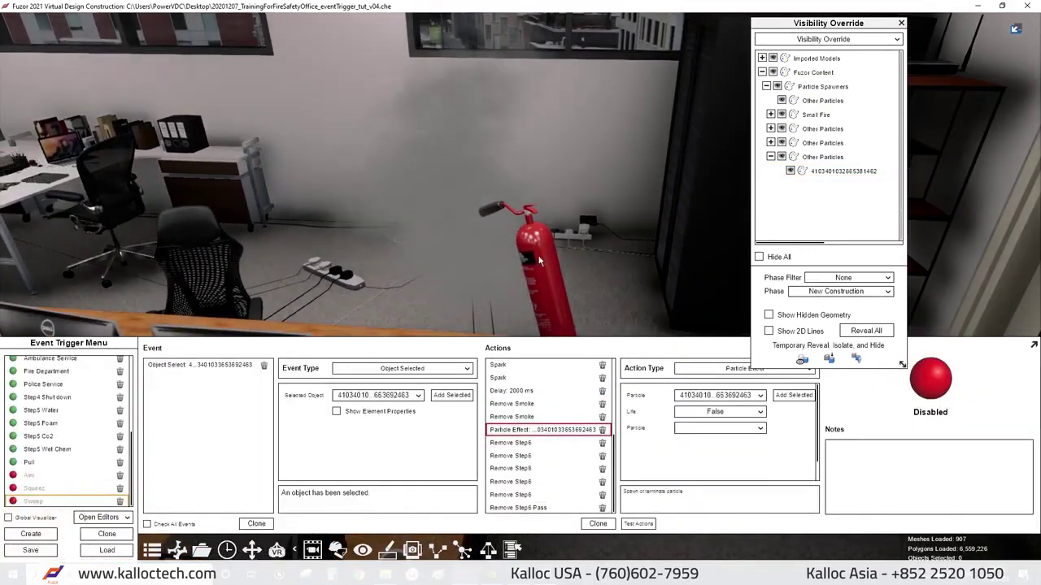
{"action": "left_click", "coordinate": [843, 171]}
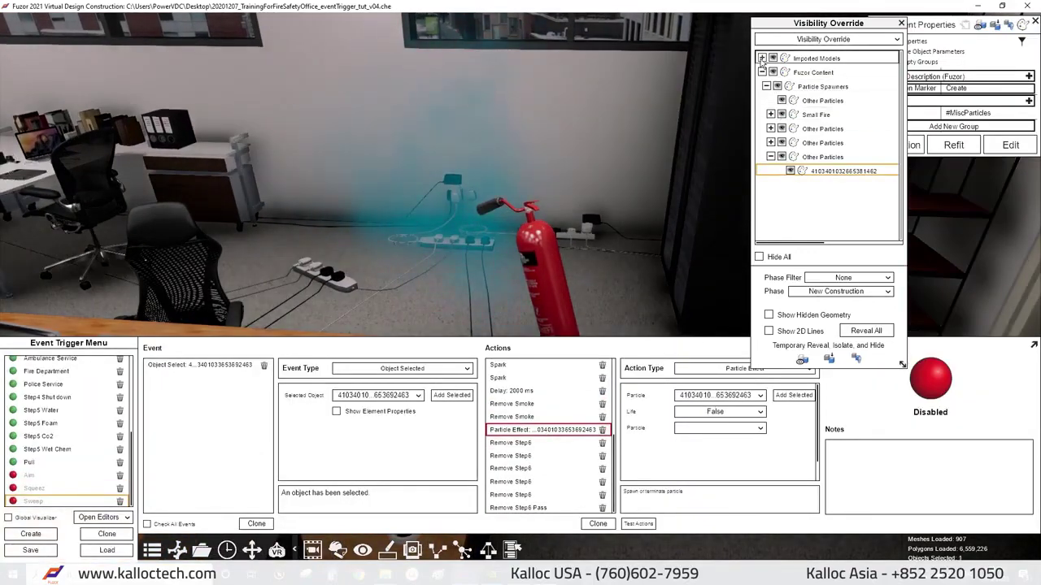
{"action": "left_click", "coordinate": [765, 143]}
{"action": "scroll", "coordinate": [830, 187], "scroll_direction": "down", "scroll_amount": 2}
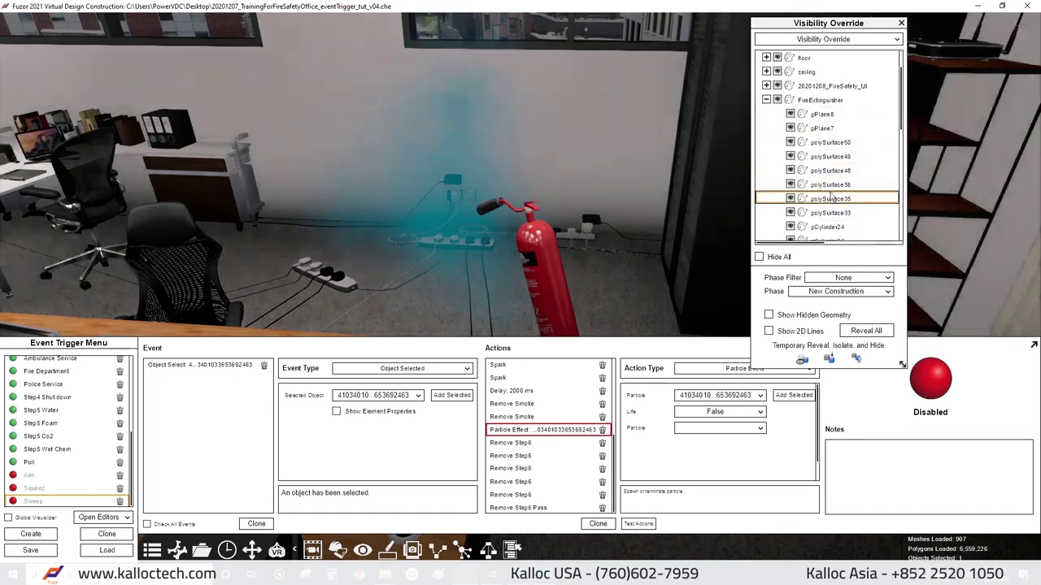
{"action": "left_click", "coordinate": [831, 212]}
{"action": "scroll", "coordinate": [832, 229], "scroll_direction": "down", "scroll_amount": 2}
{"action": "left_click", "coordinate": [825, 236]}
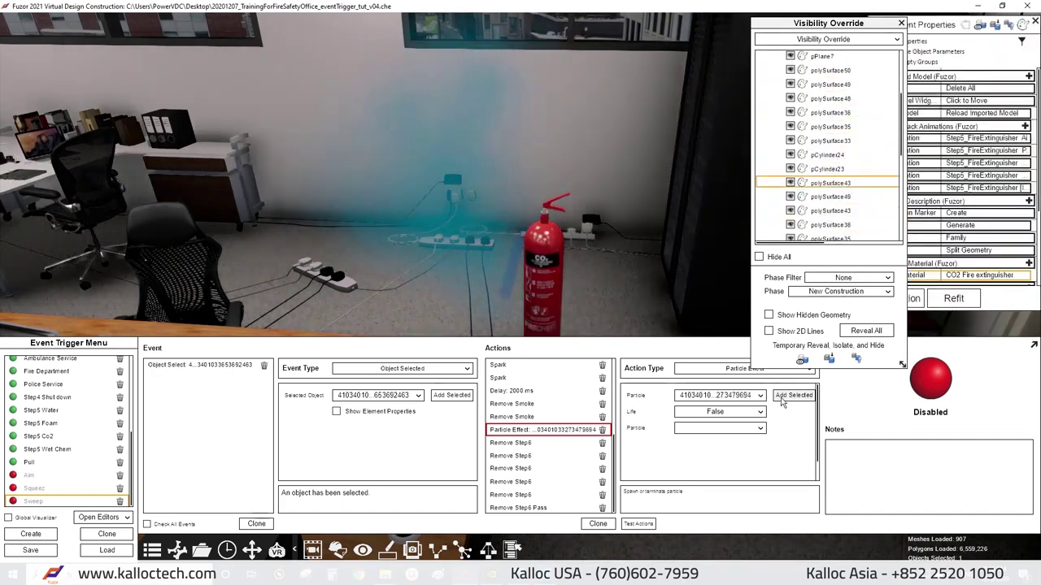
{"action": "left_click", "coordinate": [638, 524]}
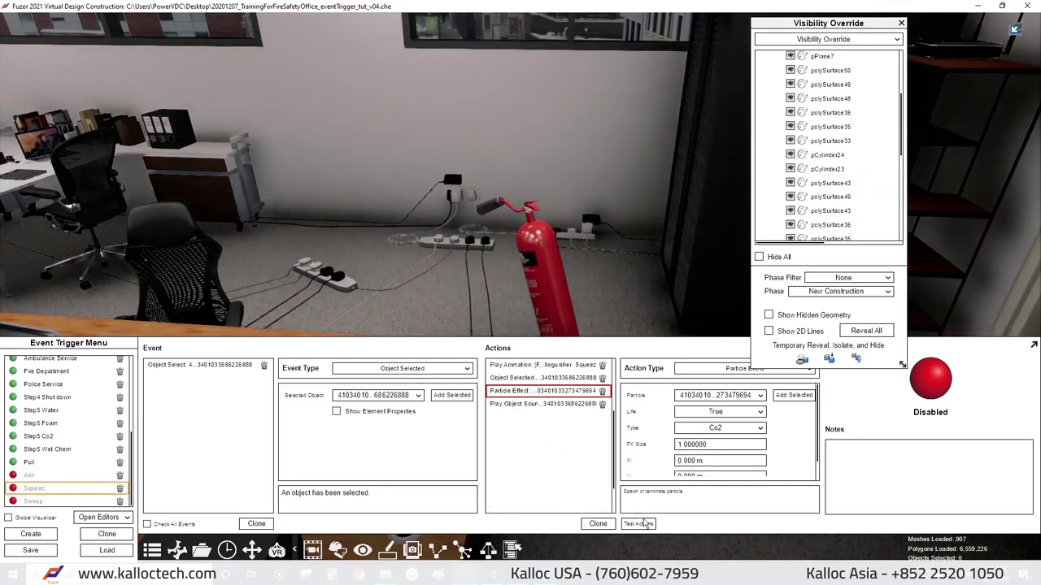
{"action": "left_click", "coordinate": [638, 523]}
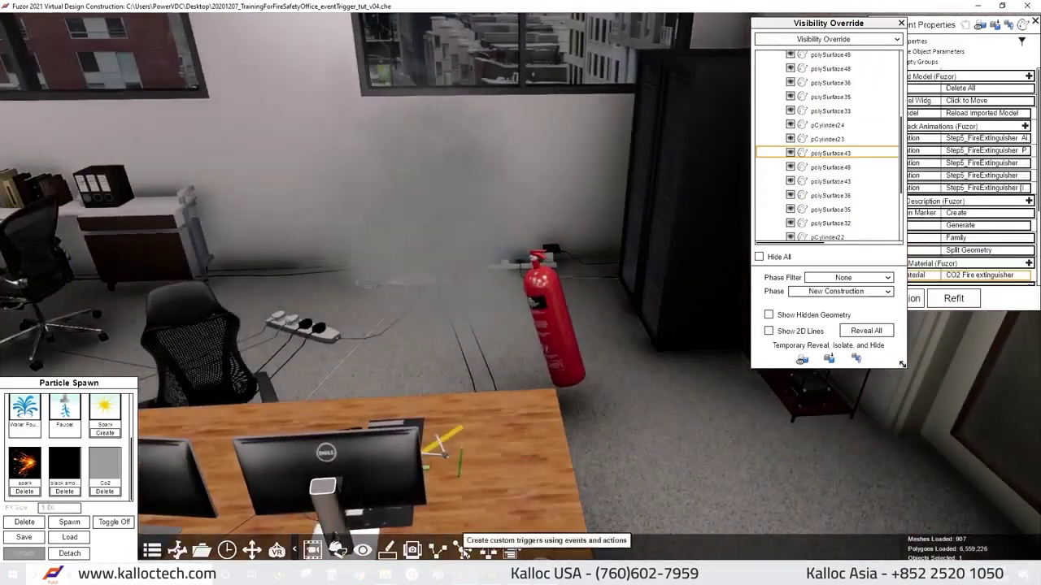
Make Sweep's action a Co2 particle effect with Life False, checking the extinguisher from Step5 Co2.
{"action": "left_click", "coordinate": [465, 552]}
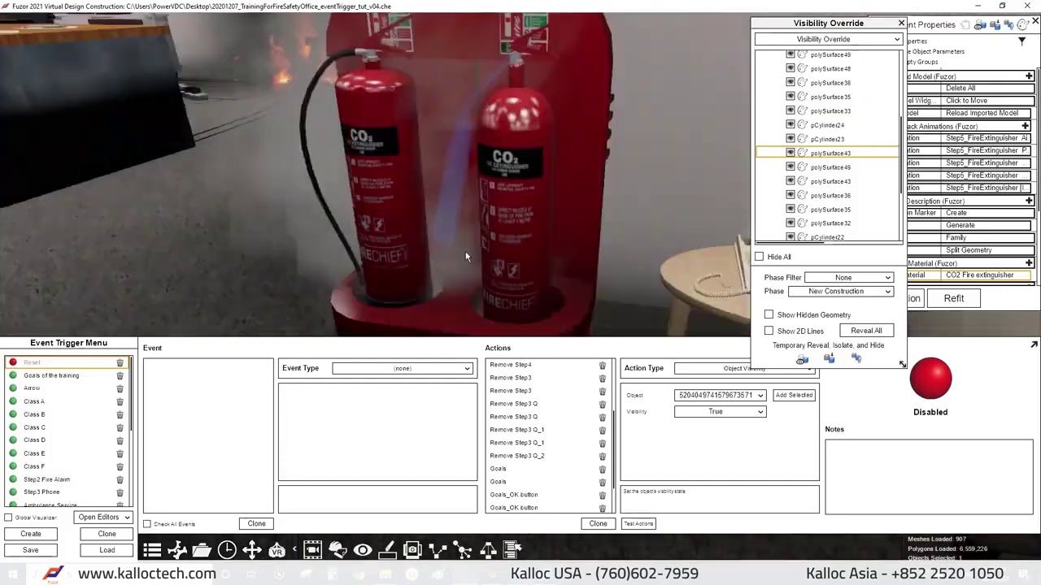
{"action": "scroll", "coordinate": [57, 455], "scroll_direction": "down", "scroll_amount": 5}
{"action": "left_click", "coordinate": [36, 501]}
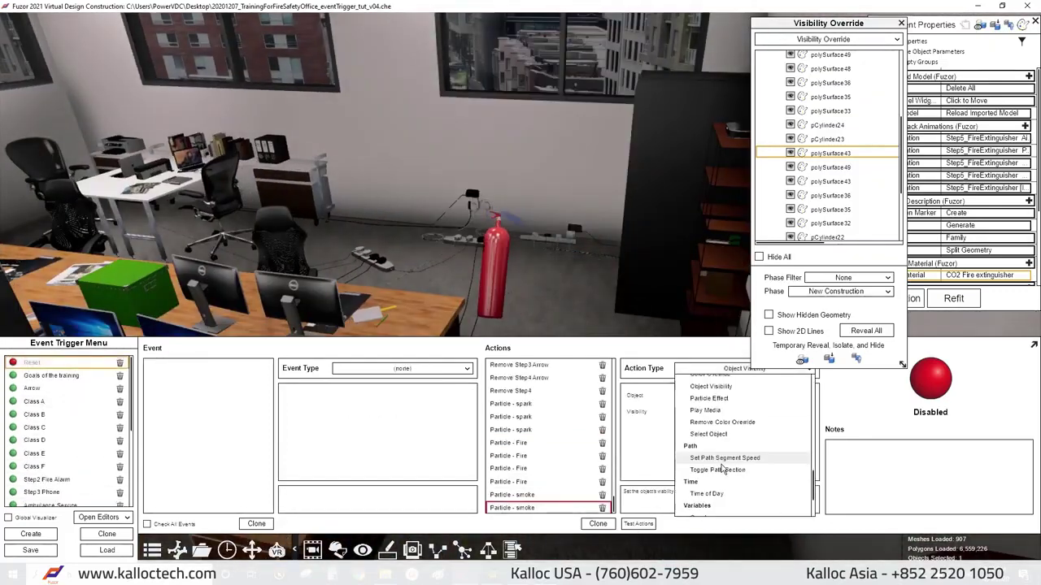
{"action": "left_click", "coordinate": [709, 399]}
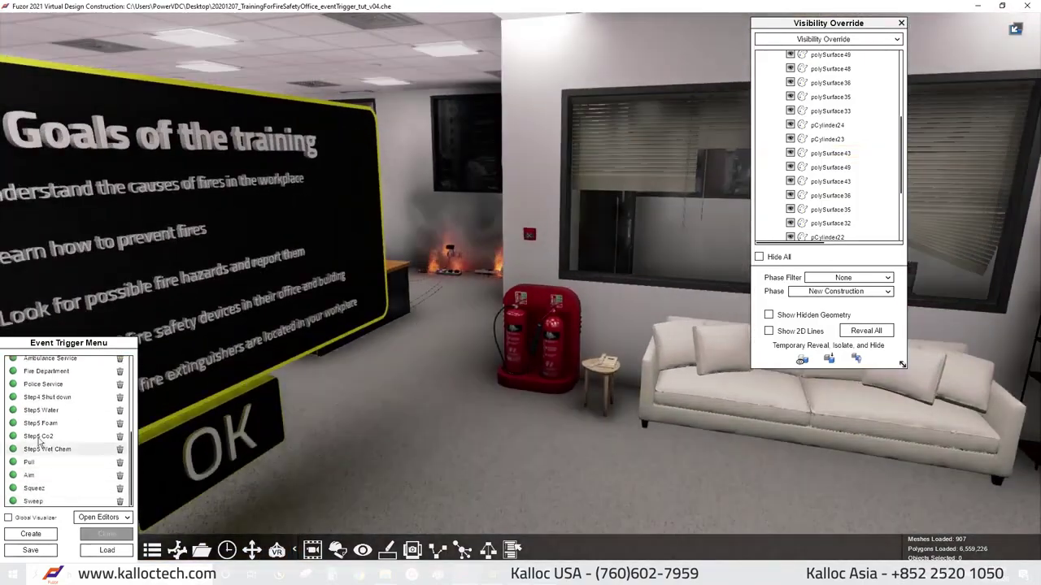
{"action": "left_click", "coordinate": [38, 435]}
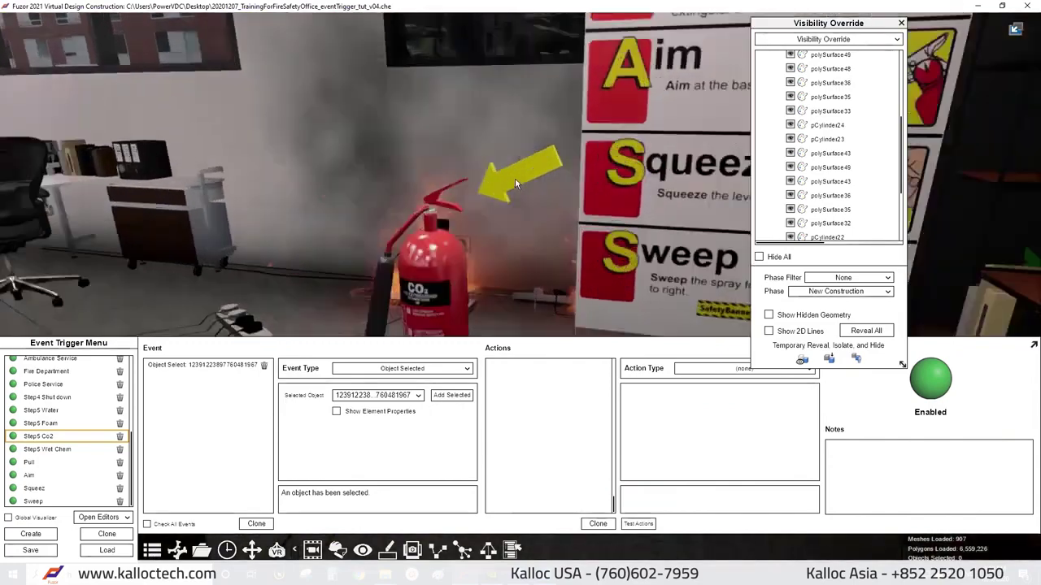
{"action": "left_click", "coordinate": [515, 178]}
{"action": "left_click", "coordinate": [480, 240]}
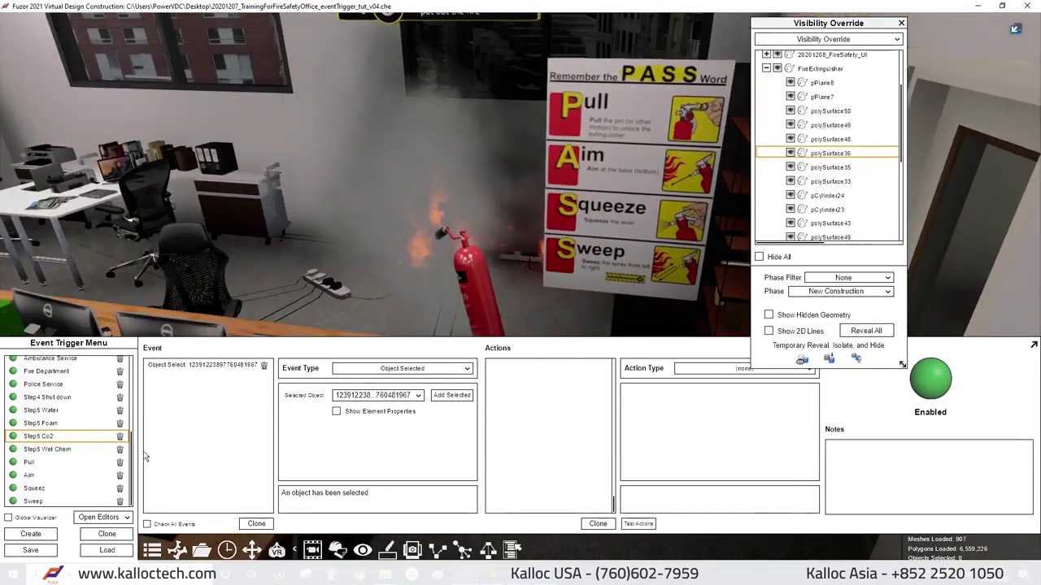
{"action": "left_click", "coordinate": [34, 500]}
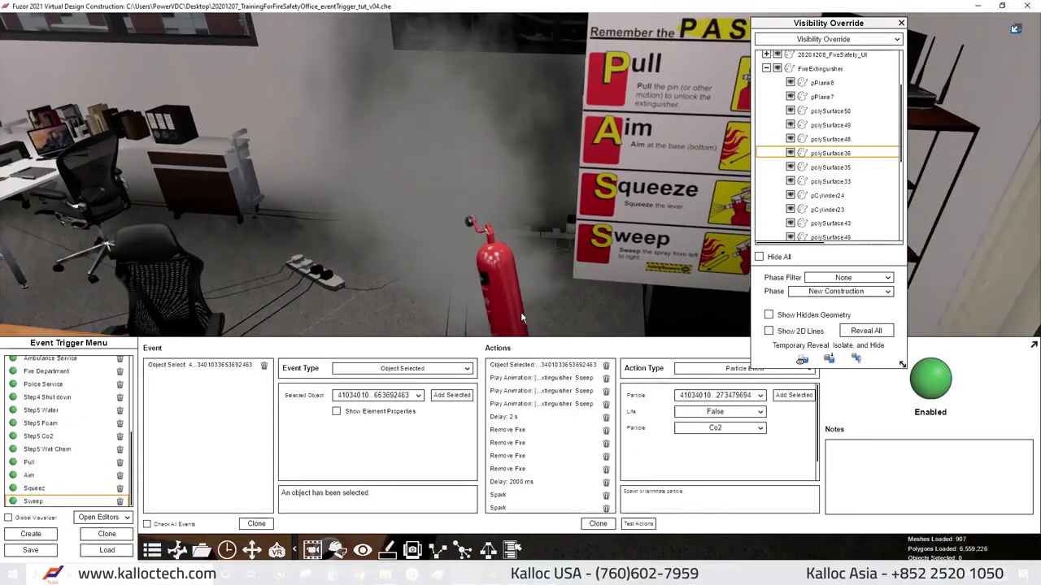
{"action": "scroll", "coordinate": [537, 488], "scroll_direction": "down", "scroll_amount": 5}
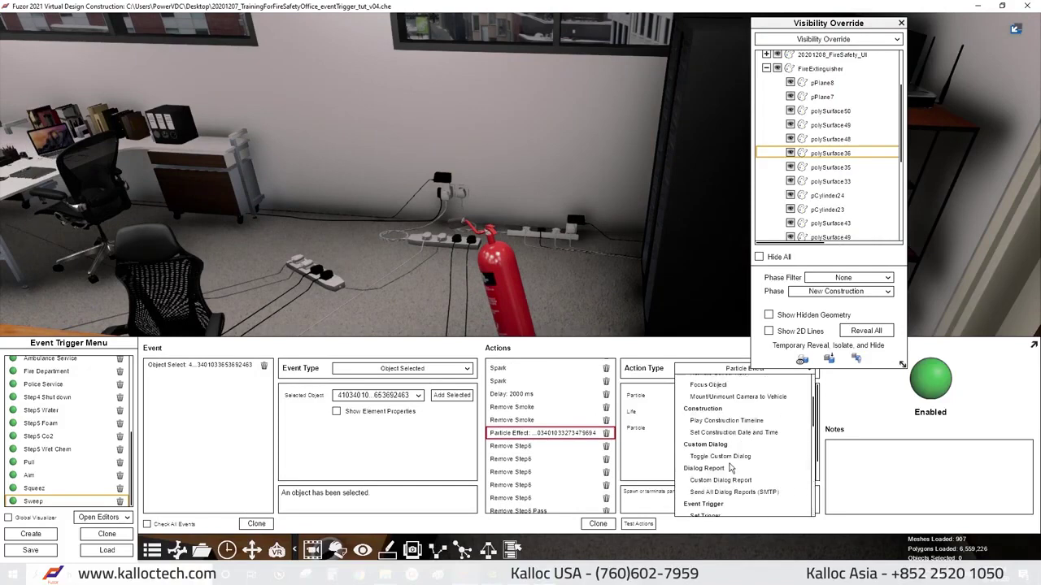
Test the CO2 spray and load spray_loop.wav as the extinguisher's sound.
{"action": "left_click", "coordinate": [477, 235]}
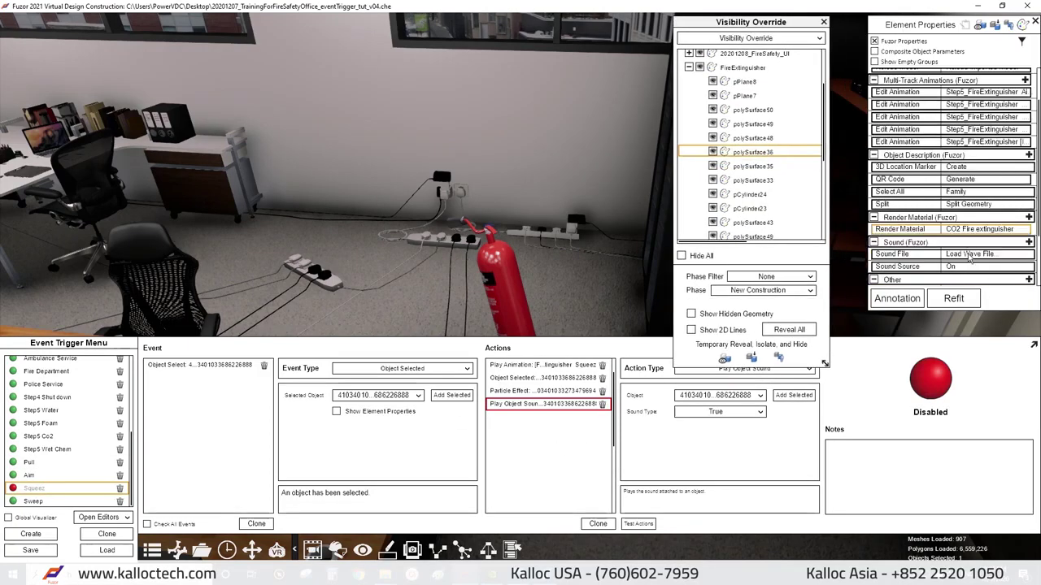
{"action": "left_click", "coordinate": [970, 253]}
{"action": "double_click", "coordinate": [441, 275]}
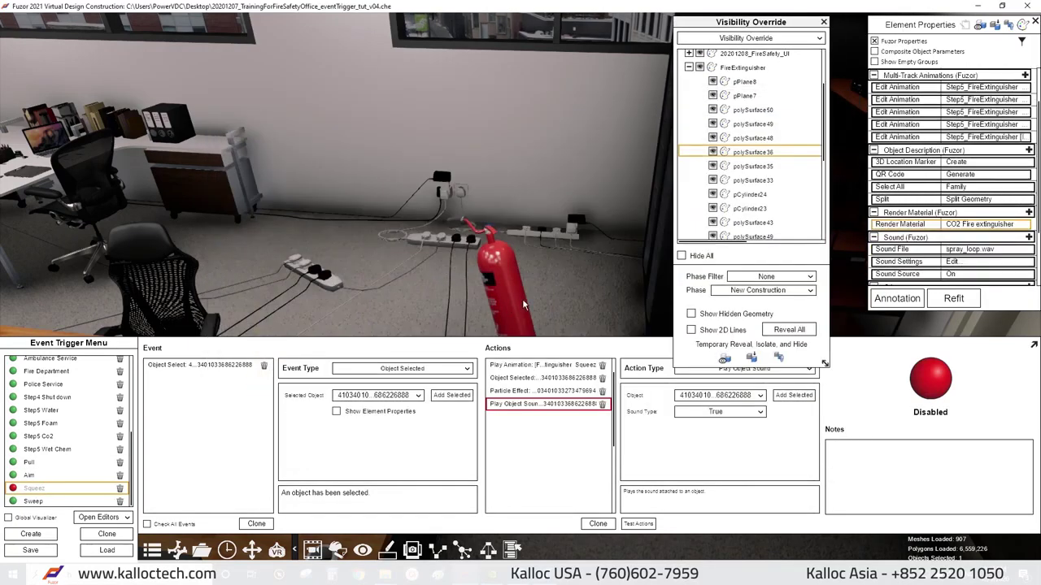
{"action": "left_click", "coordinate": [49, 501]}
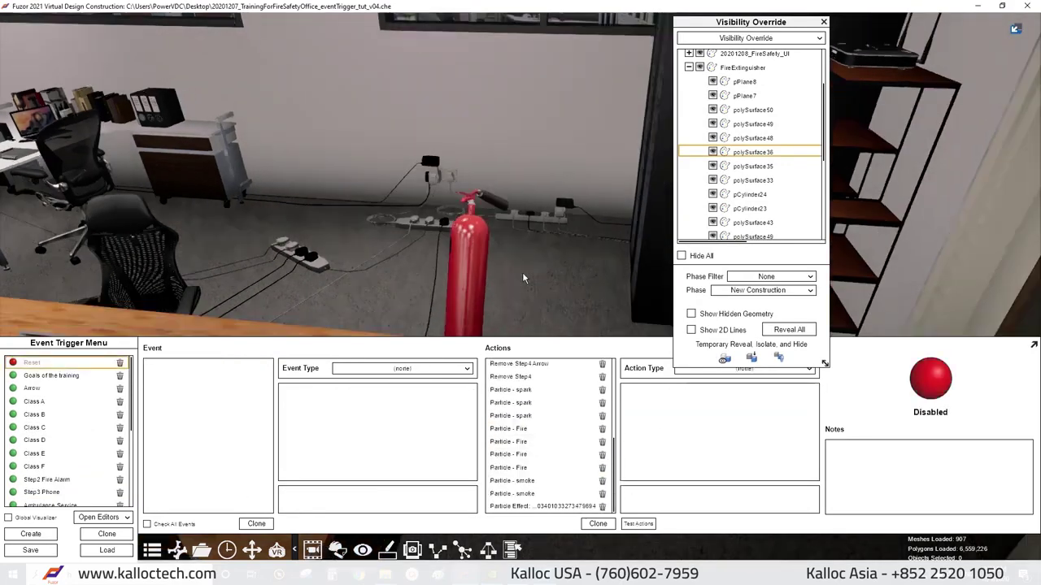
Answer the quiz with Class C, press the phone, and retarget Step3 Phone's Object Selected via Add Selected.
{"action": "scroll", "coordinate": [14, 489], "scroll_direction": "down", "scroll_amount": 5}
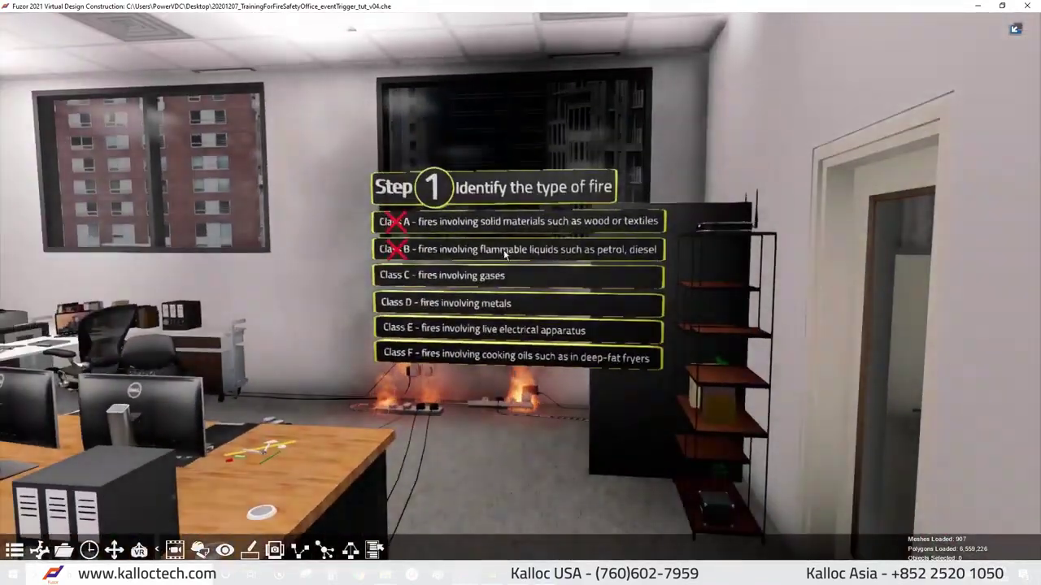
{"action": "left_click", "coordinate": [541, 280]}
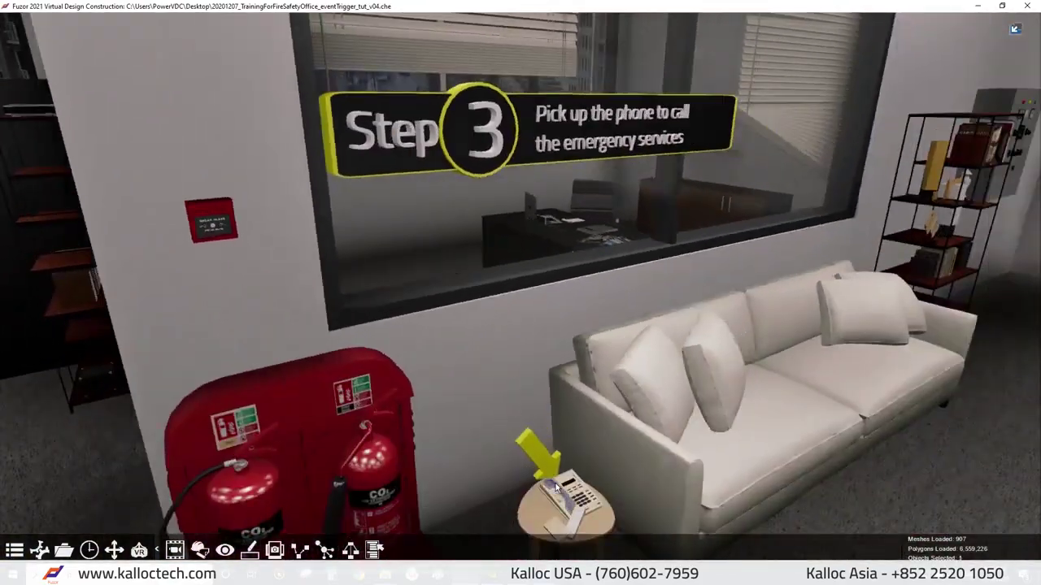
{"action": "left_click", "coordinate": [556, 487]}
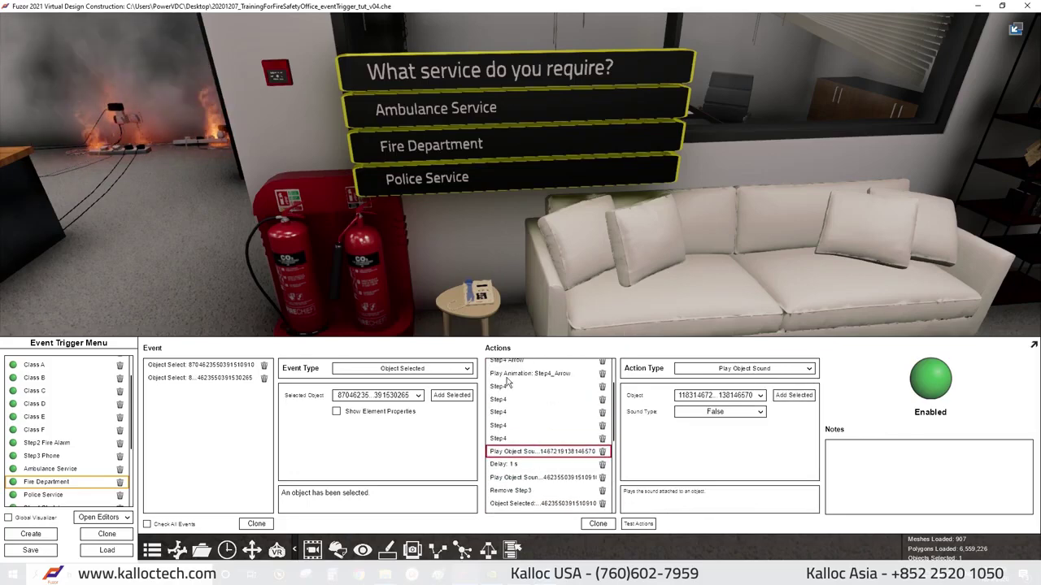
{"action": "scroll", "coordinate": [552, 473], "scroll_direction": "down", "scroll_amount": 3}
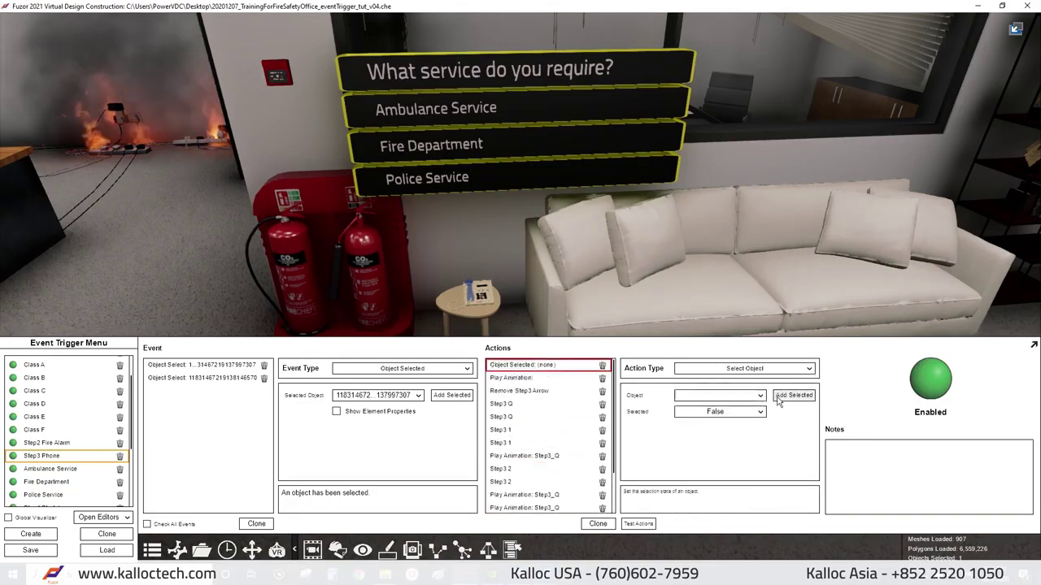
{"action": "left_click", "coordinate": [793, 395]}
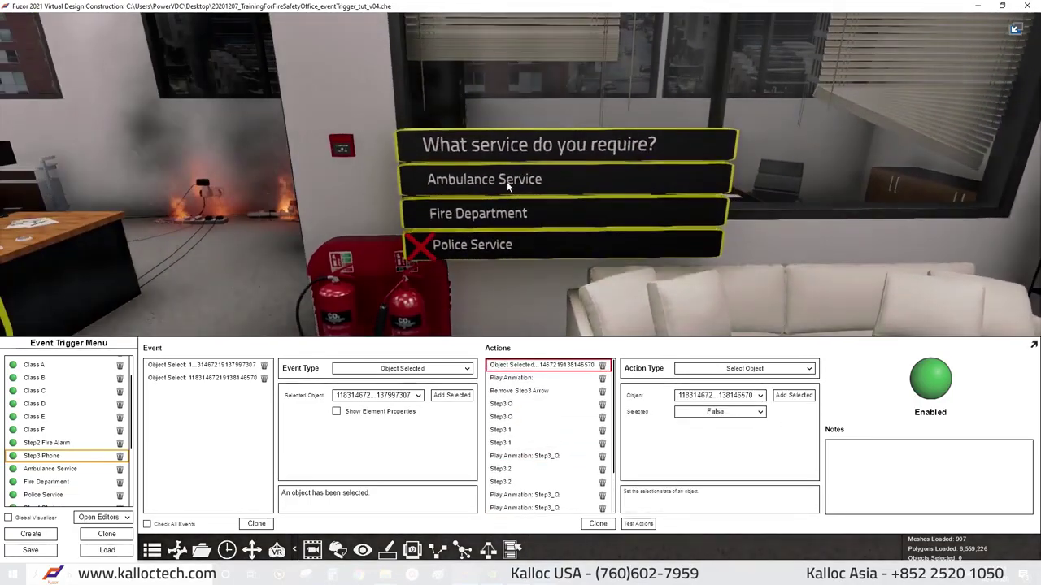
Pick a phone service, choose the CO2 extinguisher and spray it at the fire.
{"action": "left_click", "coordinate": [506, 181]}
{"action": "left_click", "coordinate": [426, 217]}
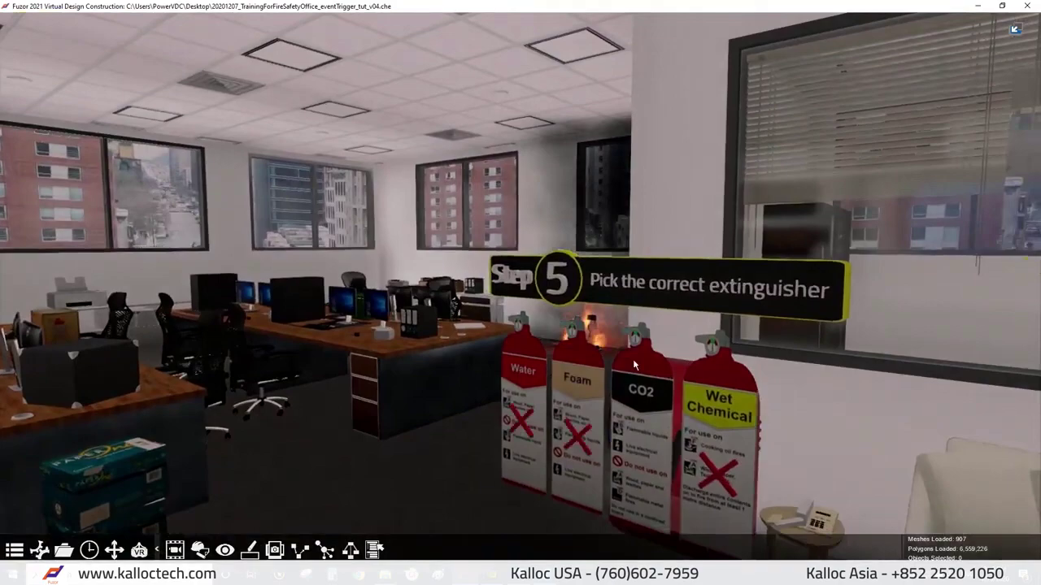
{"action": "left_click", "coordinate": [633, 362]}
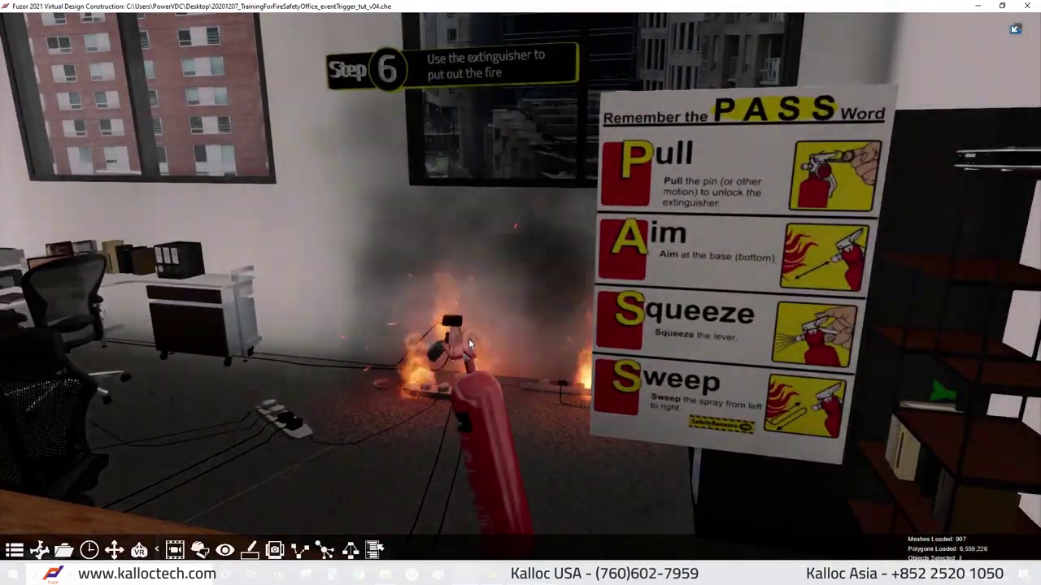
{"action": "left_click", "coordinate": [506, 517]}
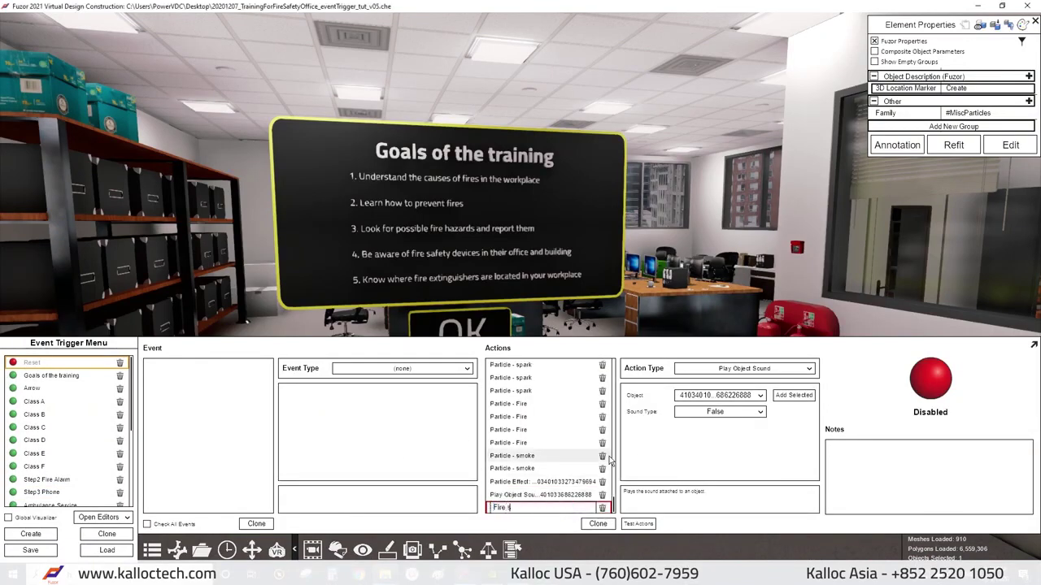
Select the burning power strip and load fireplace-burning.wav as its sound file.
{"action": "left_click", "coordinate": [362, 549]}
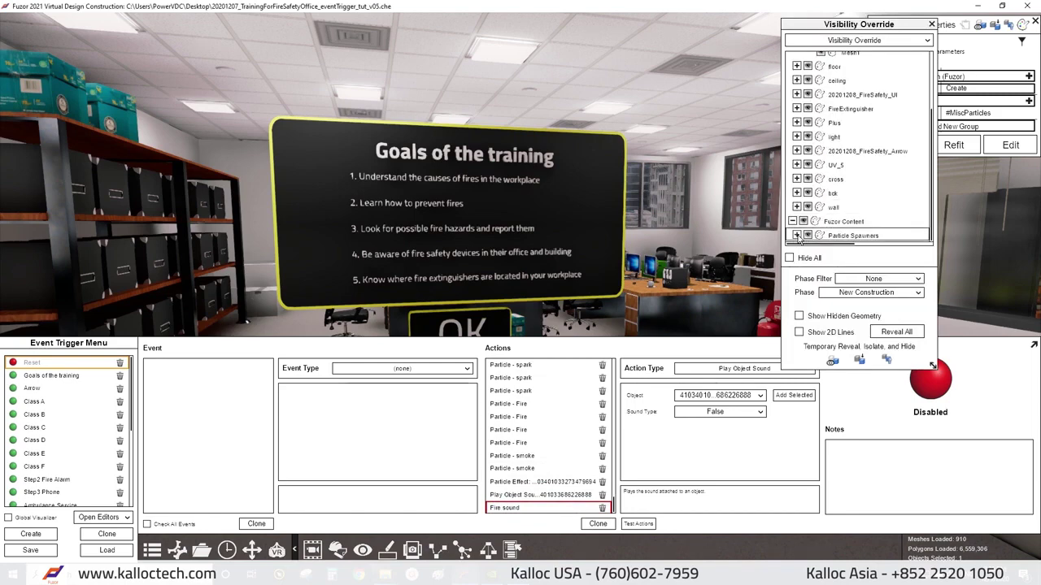
{"action": "left_click", "coordinate": [787, 399]}
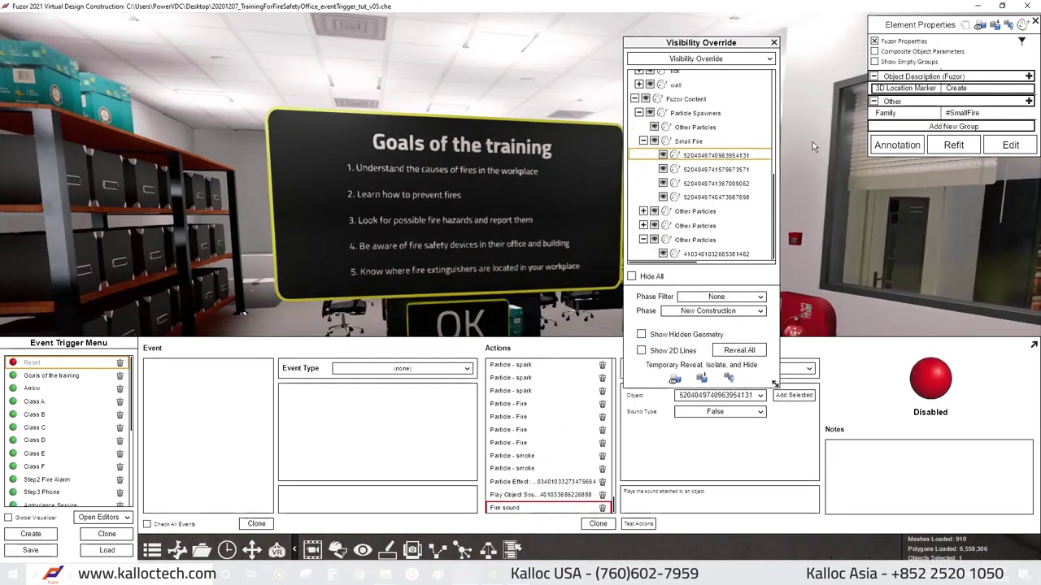
{"action": "left_click_drag", "start_coordinate": [813, 141], "coordinate": [807, 199]}
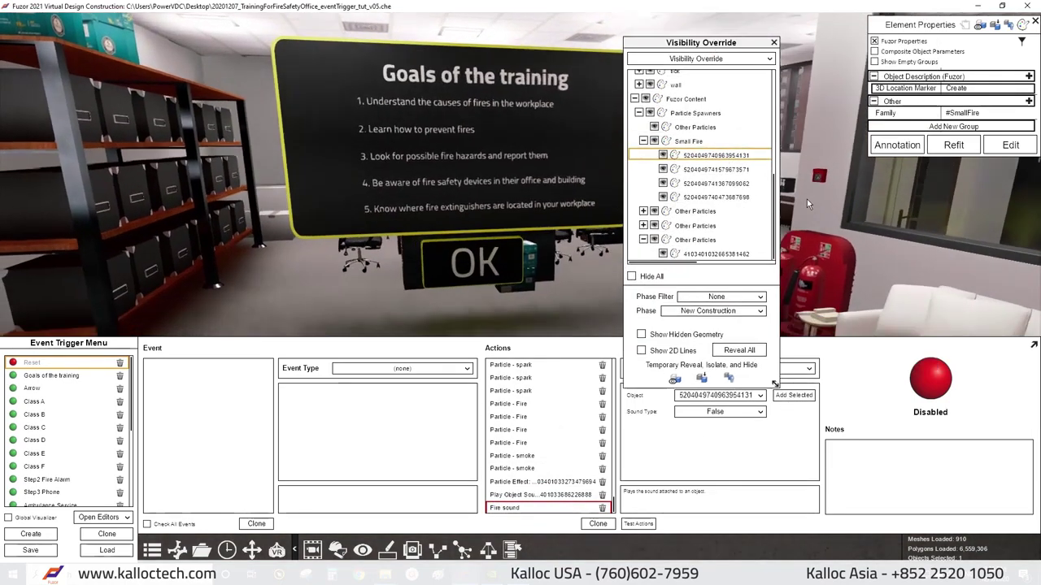
{"action": "left_click_drag", "start_coordinate": [789, 53], "coordinate": [613, 160]}
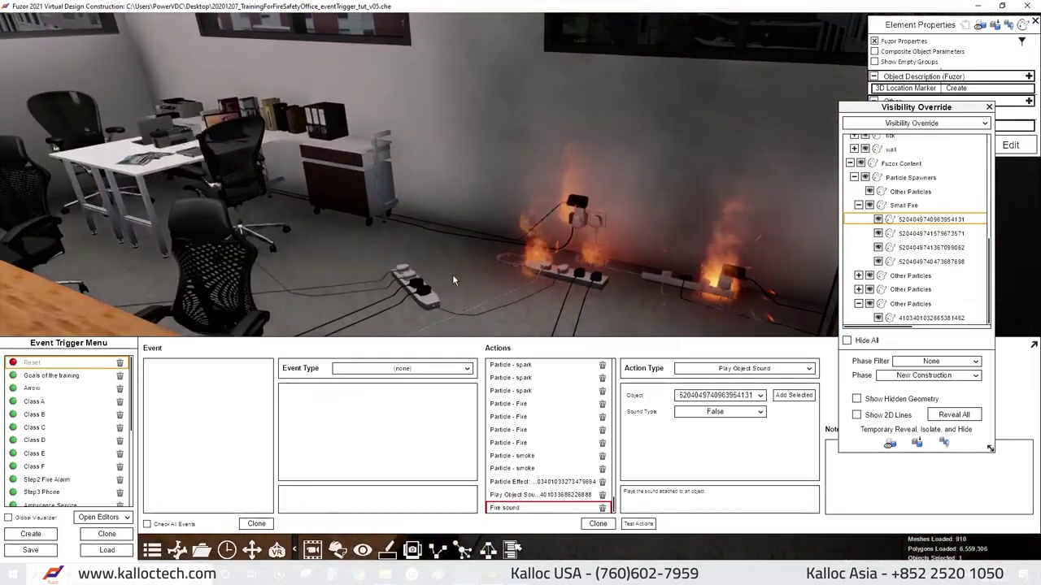
{"action": "left_click", "coordinate": [423, 285]}
{"action": "mouse_move", "coordinate": [875, 106]}
{"action": "left_mouse_down"}
{"action": "mouse_move", "coordinate": [716, 59]}
{"action": "mouse_move", "coordinate": [746, 33]}
{"action": "left_mouse_up"}
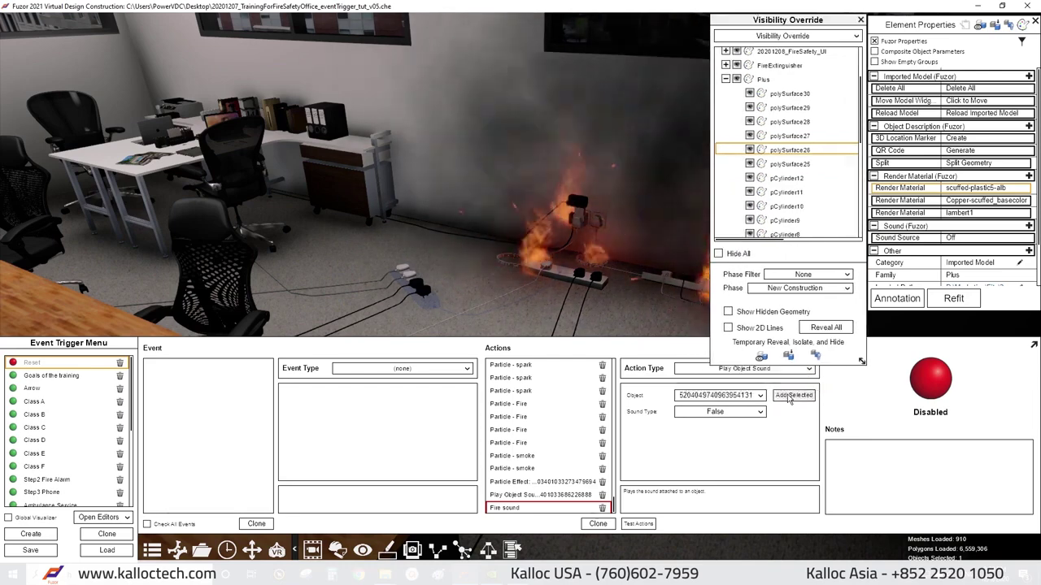
{"action": "left_click", "coordinate": [788, 399]}
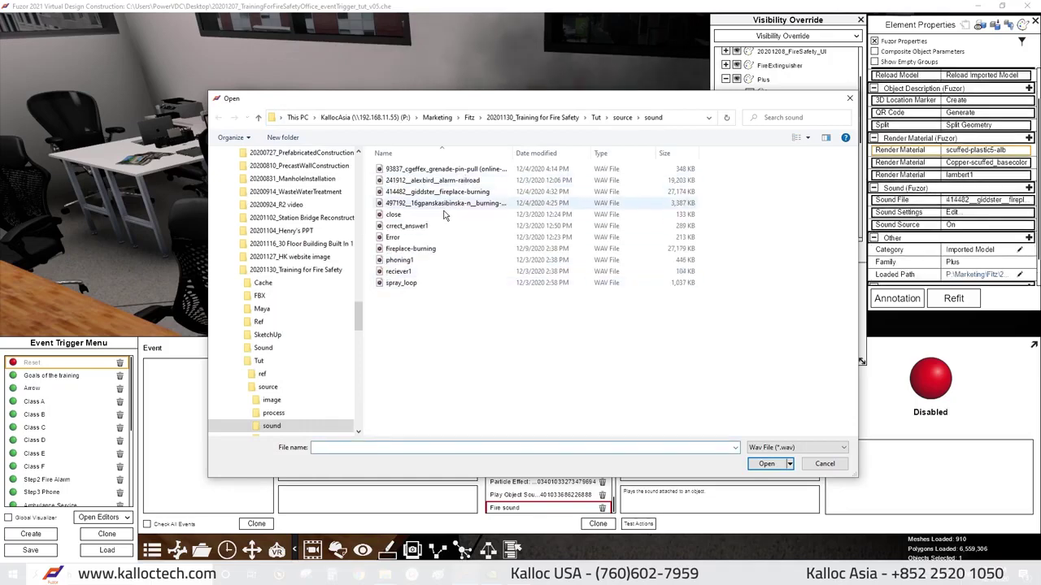
{"action": "double_click", "coordinate": [423, 233]}
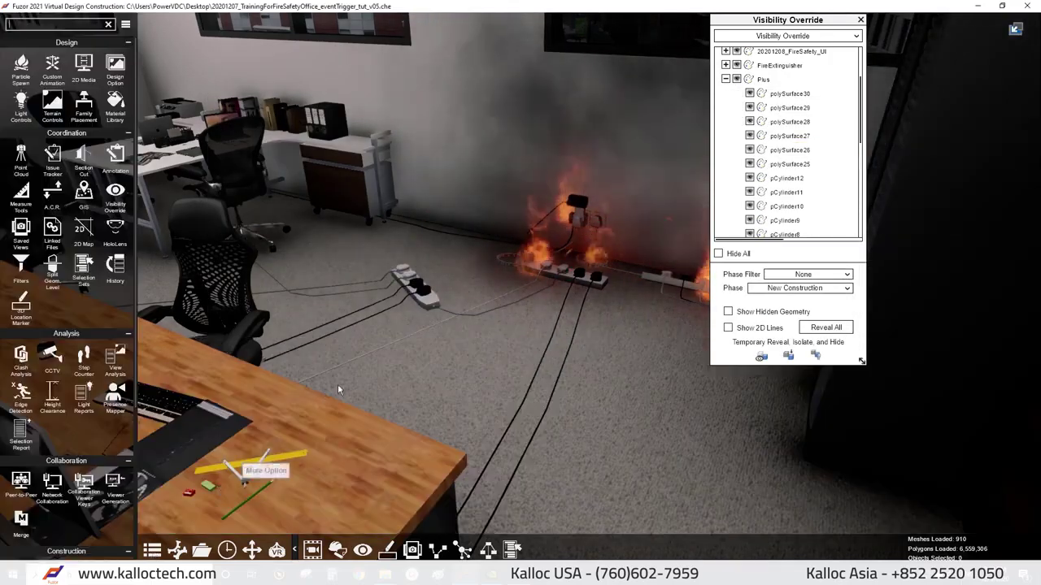
{"action": "scroll", "coordinate": [70, 498], "scroll_direction": "down", "scroll_amount": 4}
Set the power strip as the Sweep trigger's Play Object Sound object, then reset the scene.
{"action": "left_click", "coordinate": [521, 506]}
{"action": "left_click", "coordinate": [744, 368]}
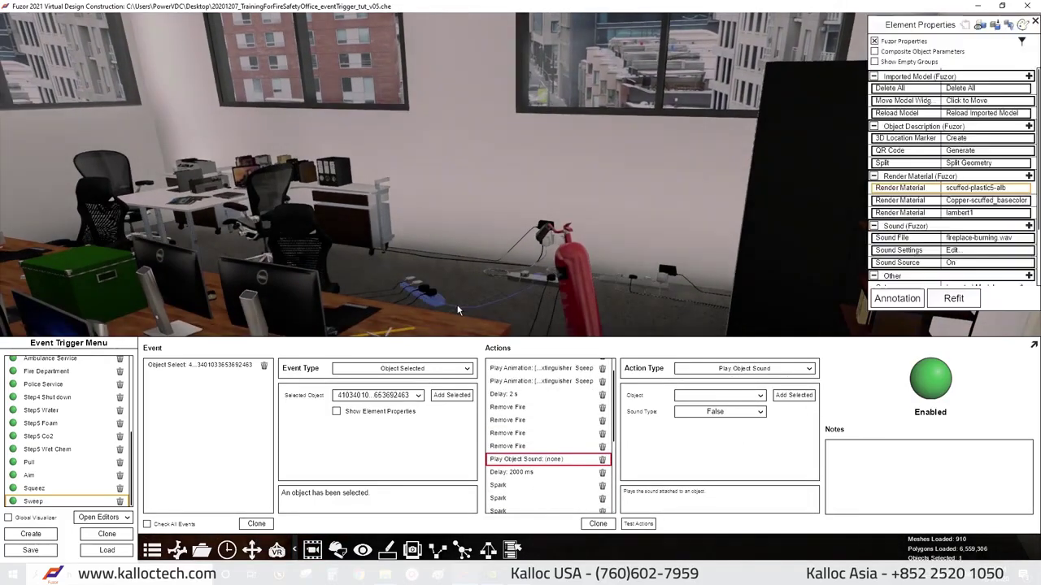
{"action": "left_click", "coordinate": [794, 395]}
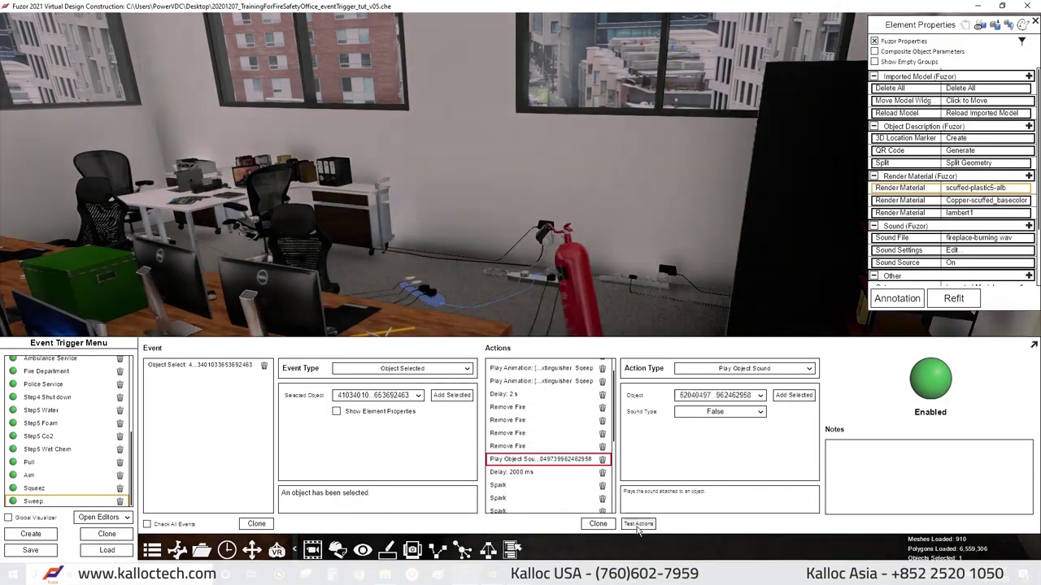
{"action": "left_click", "coordinate": [609, 281]}
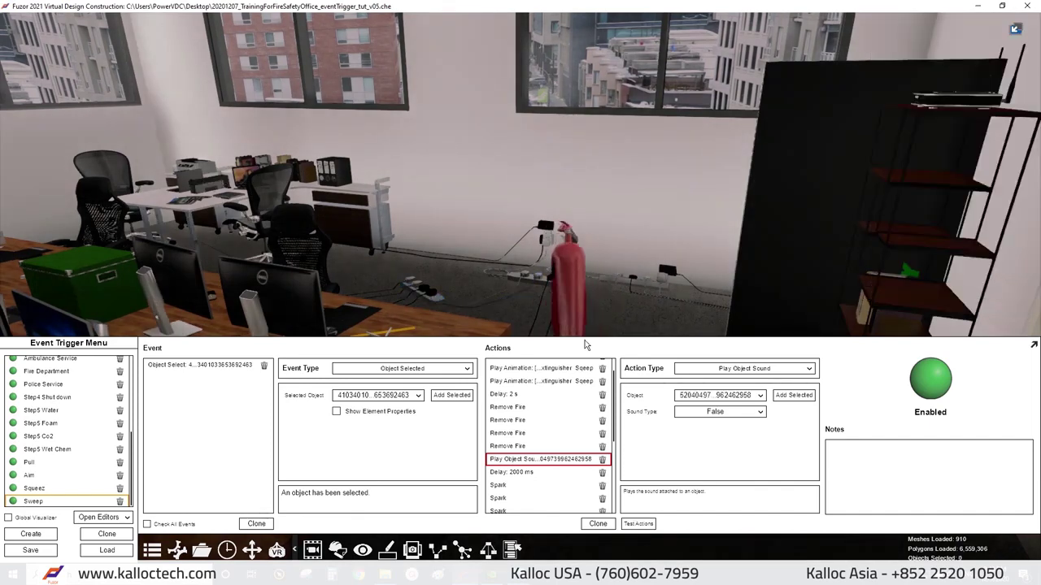
{"action": "scroll", "coordinate": [77, 371], "scroll_direction": "up", "scroll_amount": 5}
{"action": "left_click", "coordinate": [78, 364]}
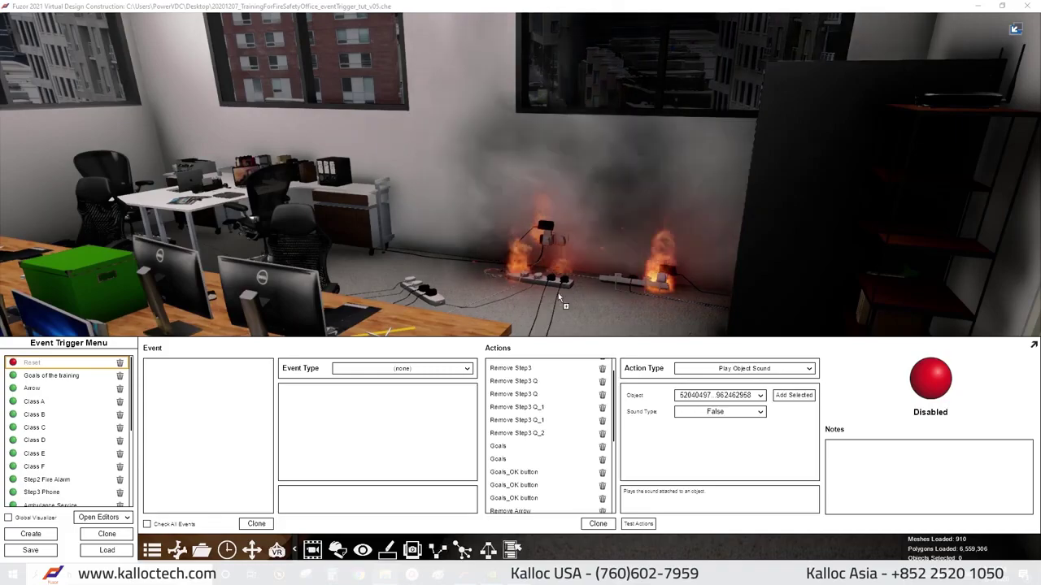
Load the computer-screen model and add an Object Visibility action for the office monitors in Reset.
{"action": "left_click", "coordinate": [106, 550]}
{"action": "left_click", "coordinate": [487, 291]}
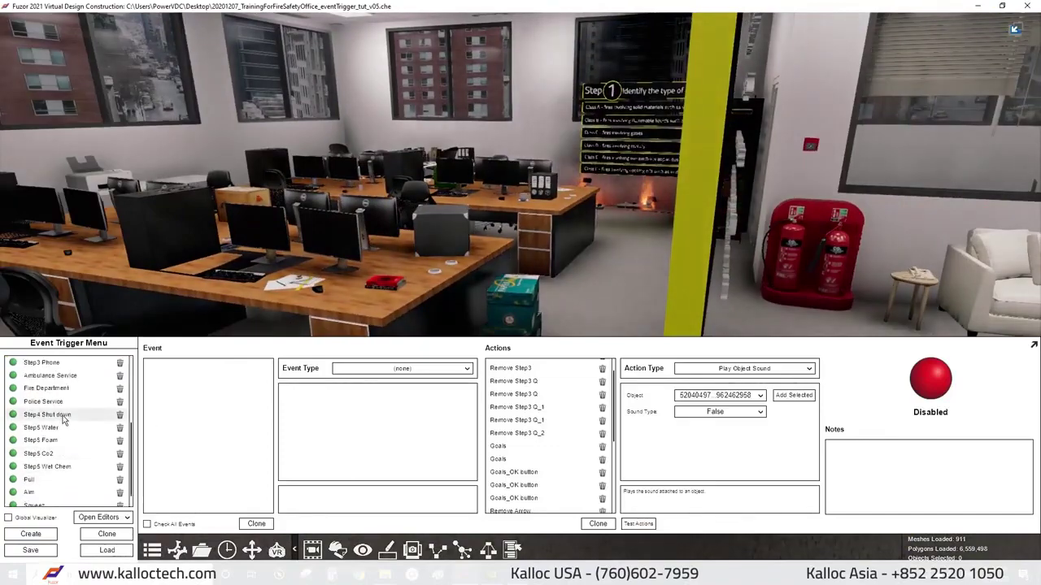
{"action": "scroll", "coordinate": [64, 419], "scroll_direction": "up", "scroll_amount": 5}
{"action": "left_click", "coordinate": [67, 366]}
{"action": "type", "text": "Close computer"}
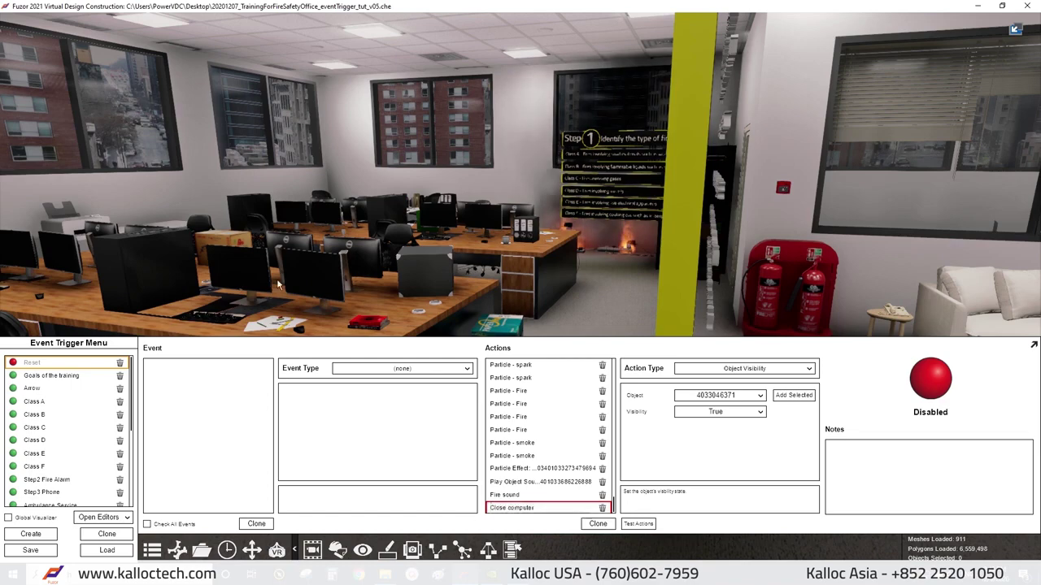
{"action": "left_click", "coordinate": [278, 283]}
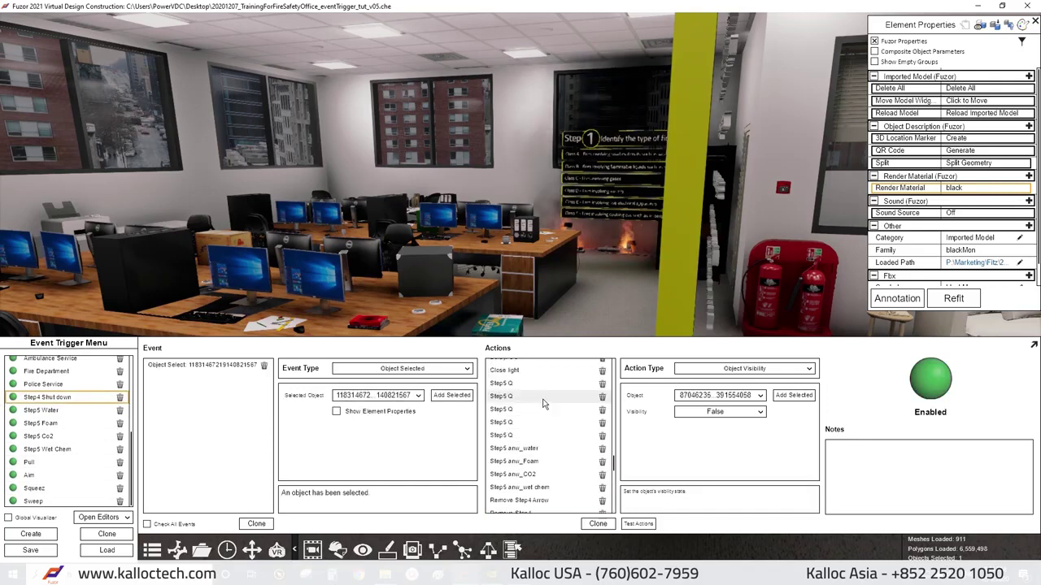
{"action": "left_click", "coordinate": [520, 457]}
Add a 'Close computer' action hiding the screens in Step4 Shut down, then restart at the goals board.
{"action": "scroll", "coordinate": [535, 459], "scroll_direction": "down", "scroll_amount": 1}
{"action": "type", "text": "Close lcomputer"}
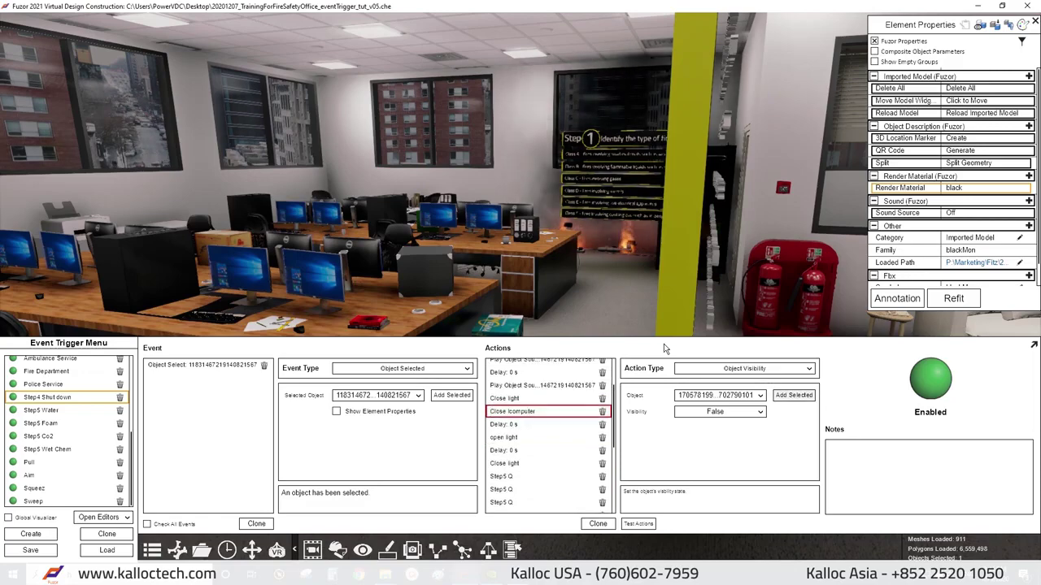
{"action": "left_click", "coordinate": [61, 399]}
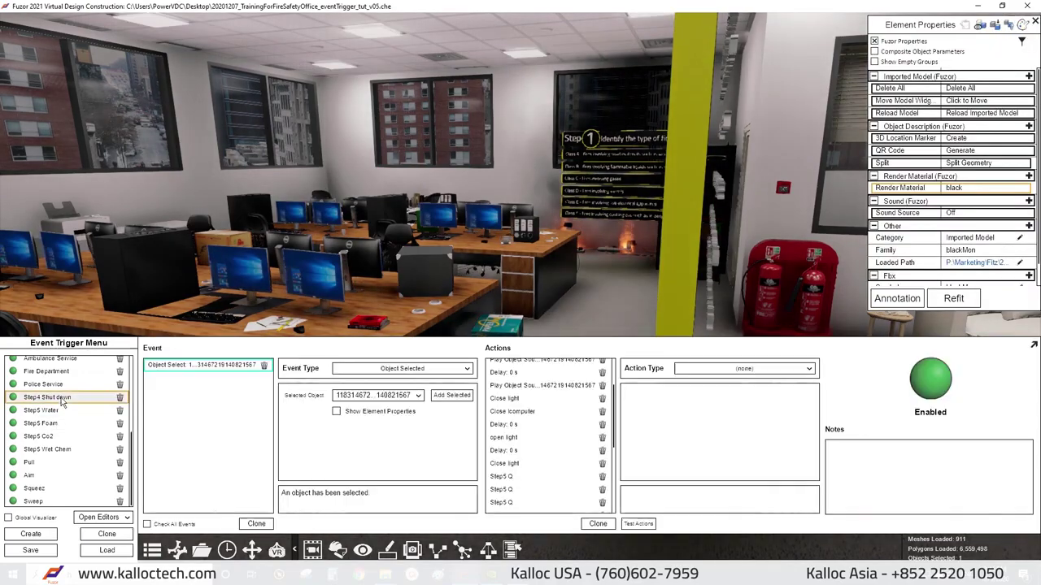
{"action": "double_click", "coordinate": [523, 475]}
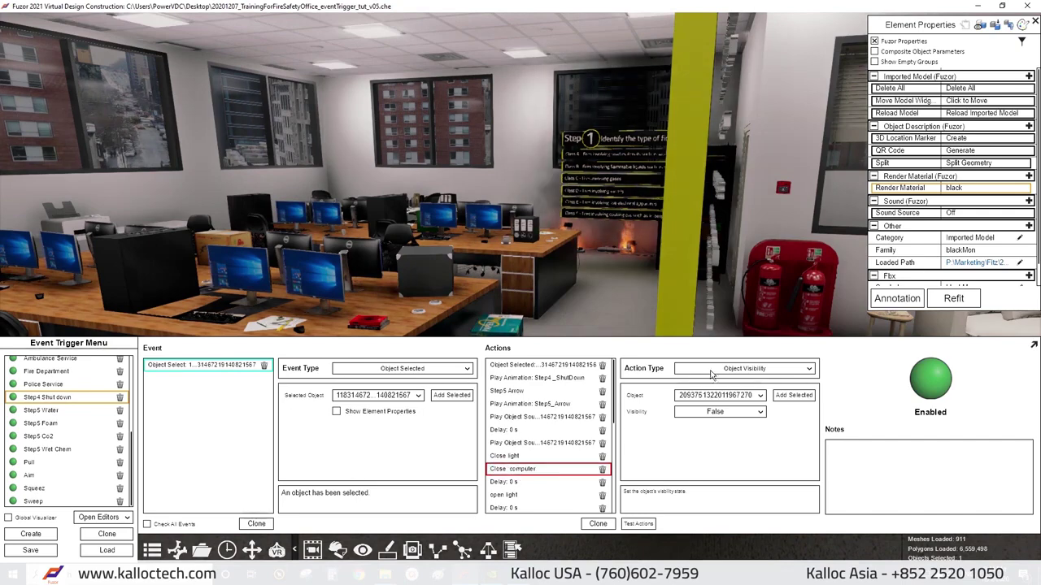
{"action": "left_click", "coordinate": [720, 424]}
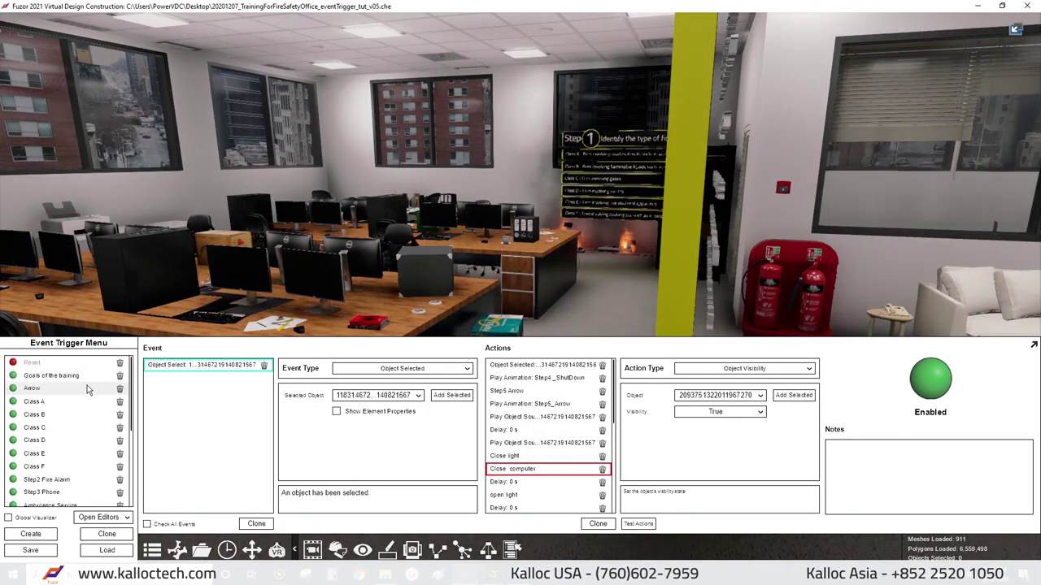
{"action": "left_click", "coordinate": [639, 524]}
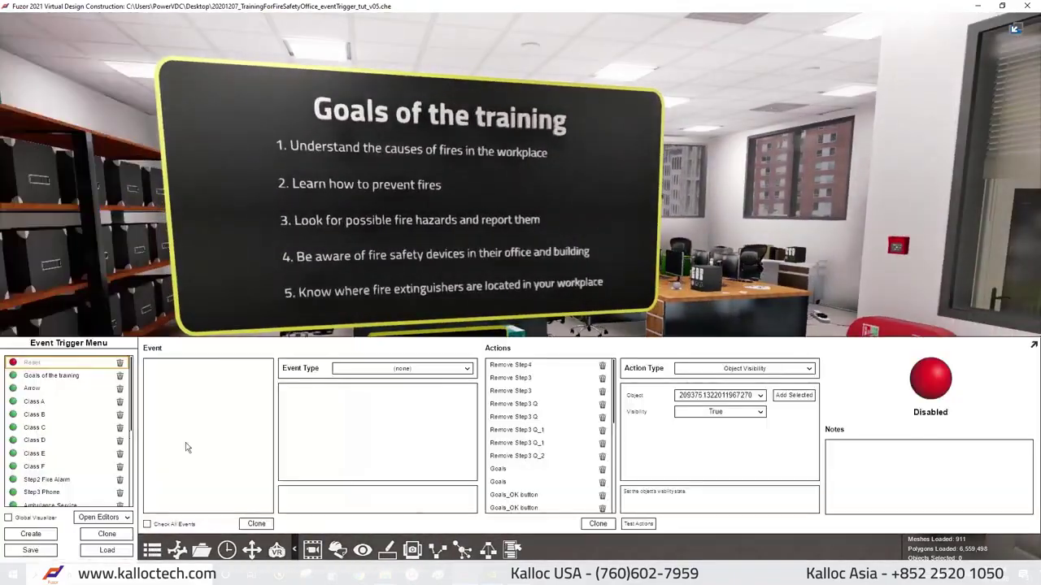
Set the Reset trigger's Fire sound action Sound Type to True and start the playthrough.
{"action": "scroll", "coordinate": [560, 466], "scroll_direction": "down", "scroll_amount": 5}
{"action": "left_click", "coordinate": [504, 495]}
{"action": "left_click", "coordinate": [719, 412]}
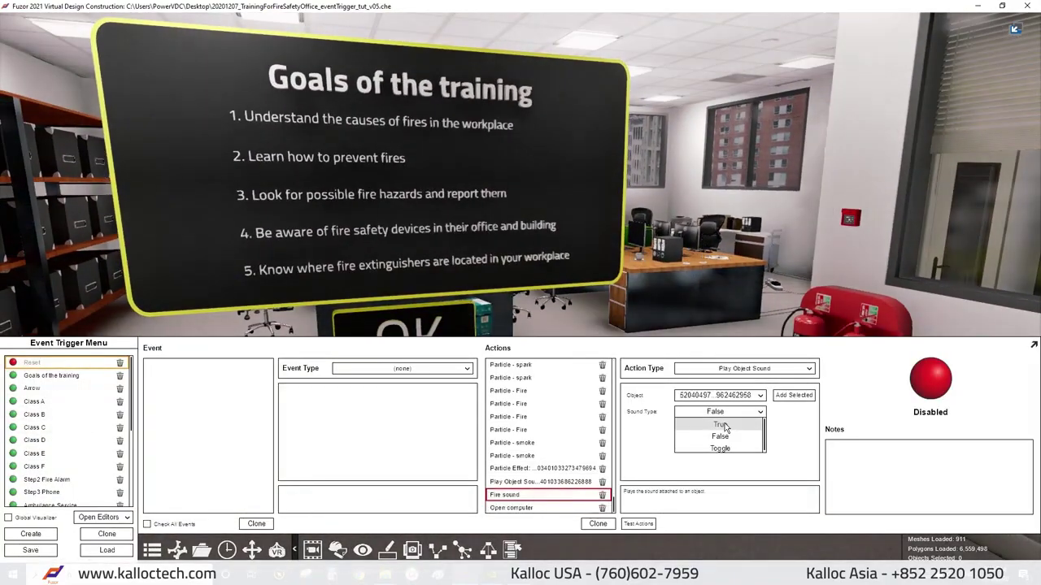
{"action": "left_click", "coordinate": [639, 524]}
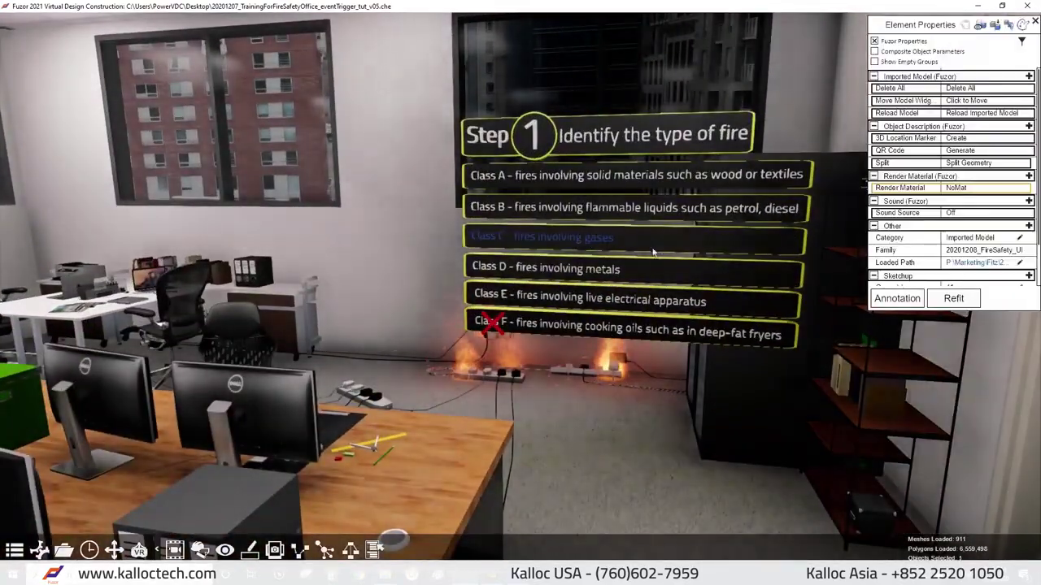
Try the Step 1 fire-class answers, then reset the training and close the Event Trigger Menu.
{"action": "left_click", "coordinate": [650, 268]}
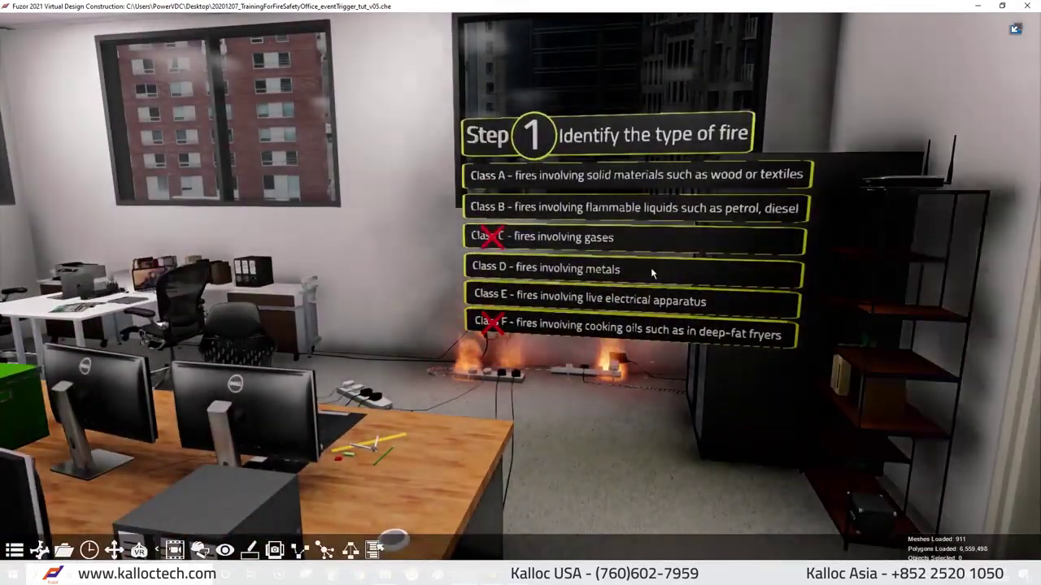
{"action": "left_click", "coordinate": [724, 301]}
{"action": "left_click", "coordinate": [540, 249]}
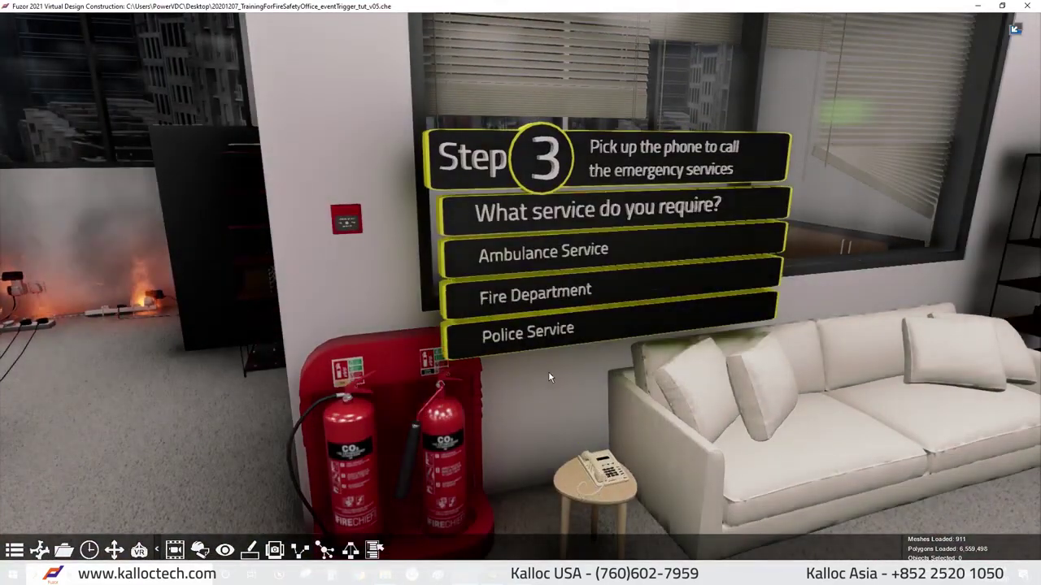
{"action": "left_click", "coordinate": [326, 551]}
{"action": "left_click", "coordinate": [639, 523]}
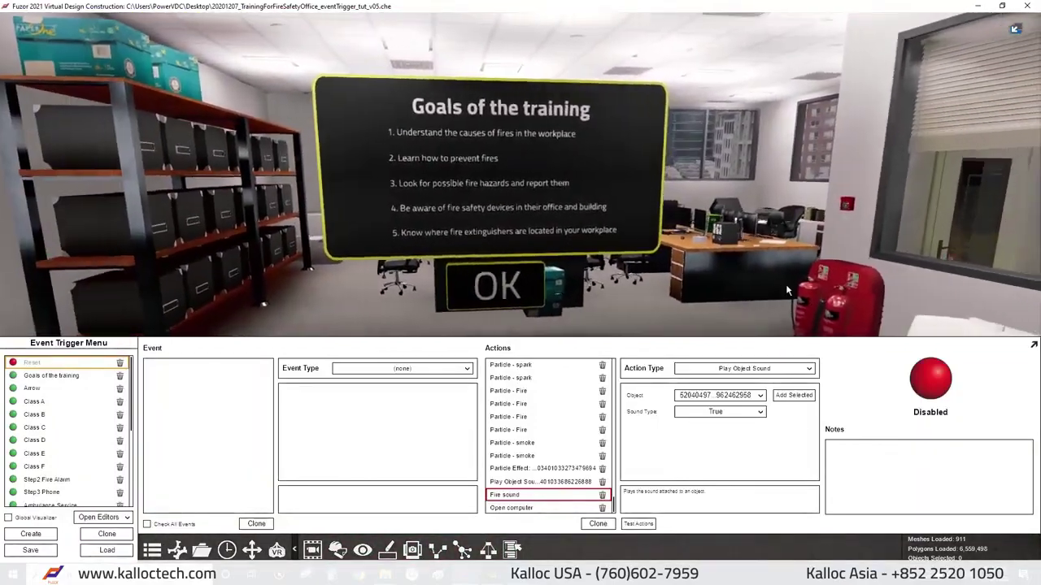
{"action": "left_click", "coordinate": [463, 550]}
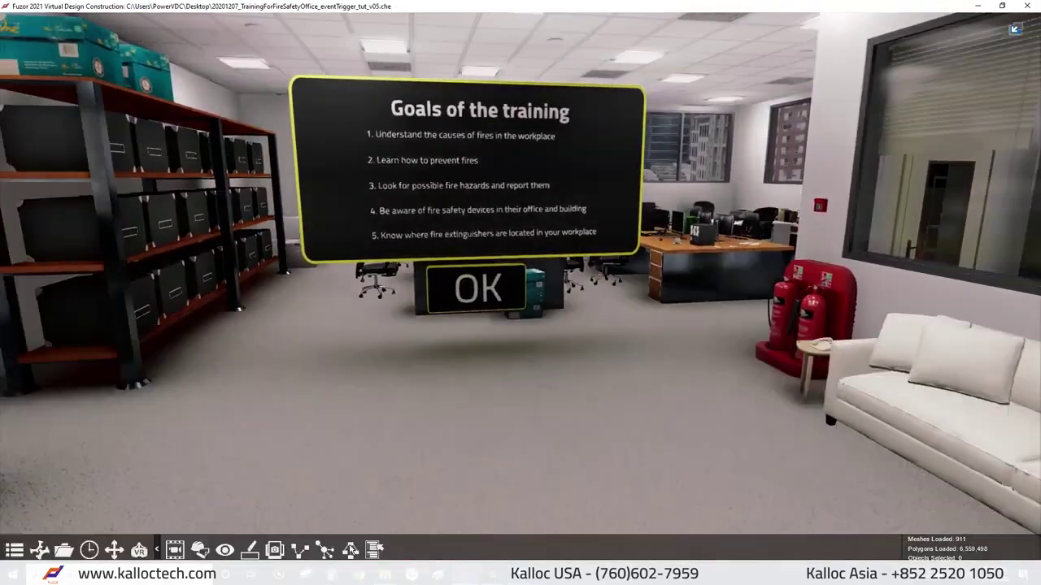
Play through the goals, answer Class E, activate the fire alarm and call the Fire Department.
{"action": "left_click", "coordinate": [458, 312]}
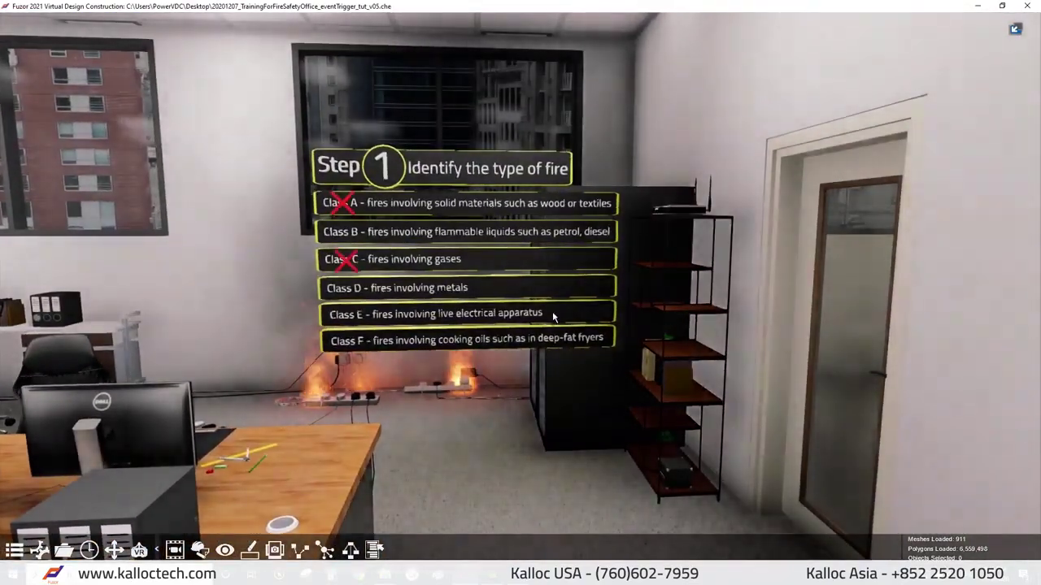
{"action": "left_click", "coordinate": [553, 316]}
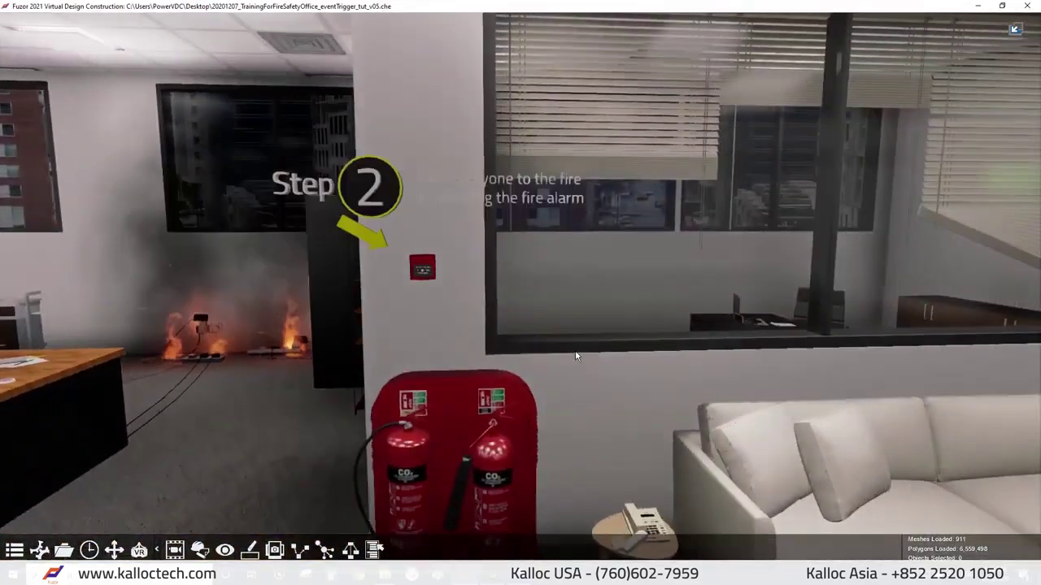
{"action": "left_click", "coordinate": [434, 265]}
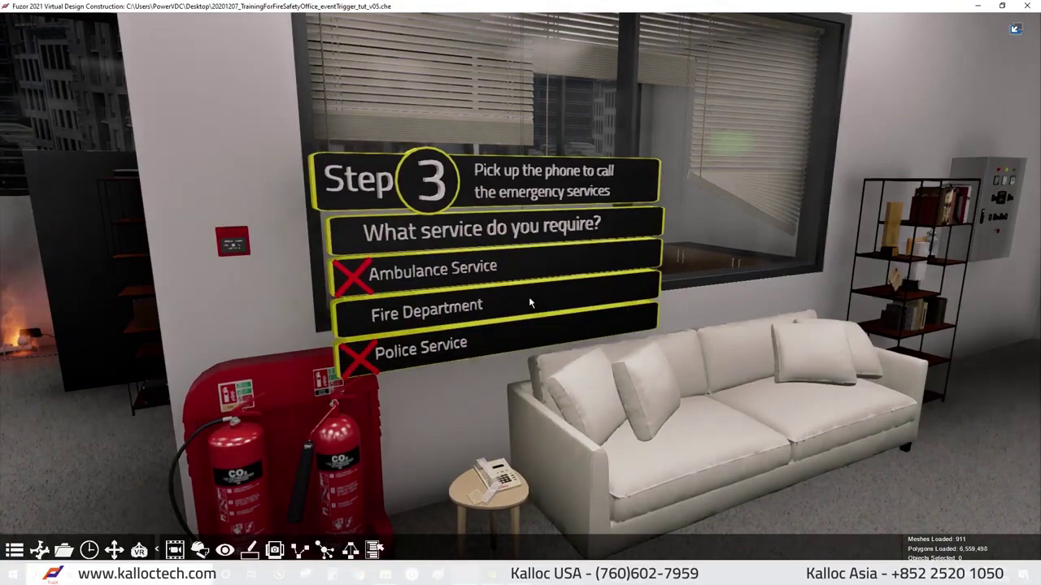
{"action": "left_click", "coordinate": [529, 300]}
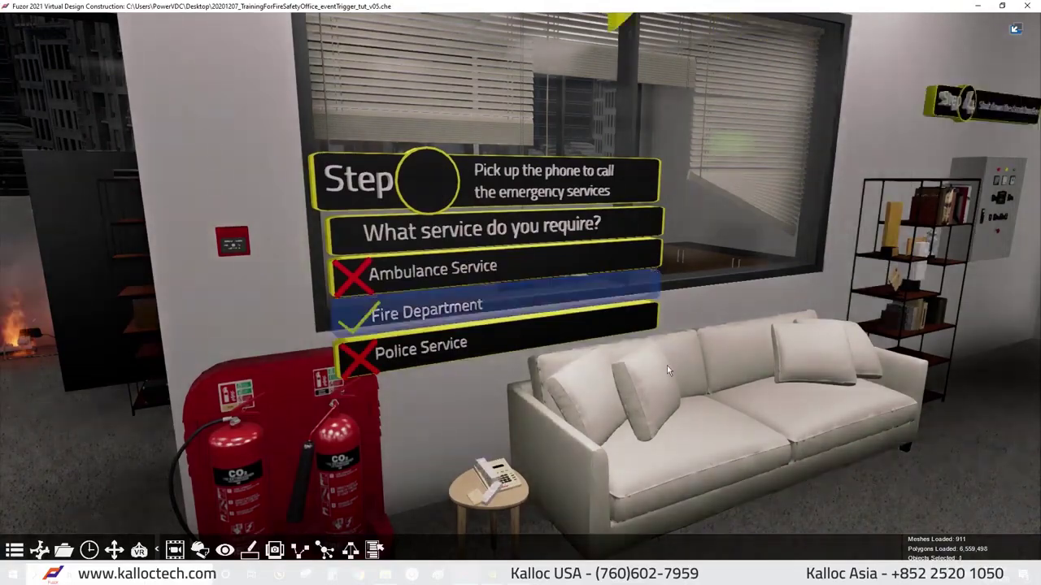